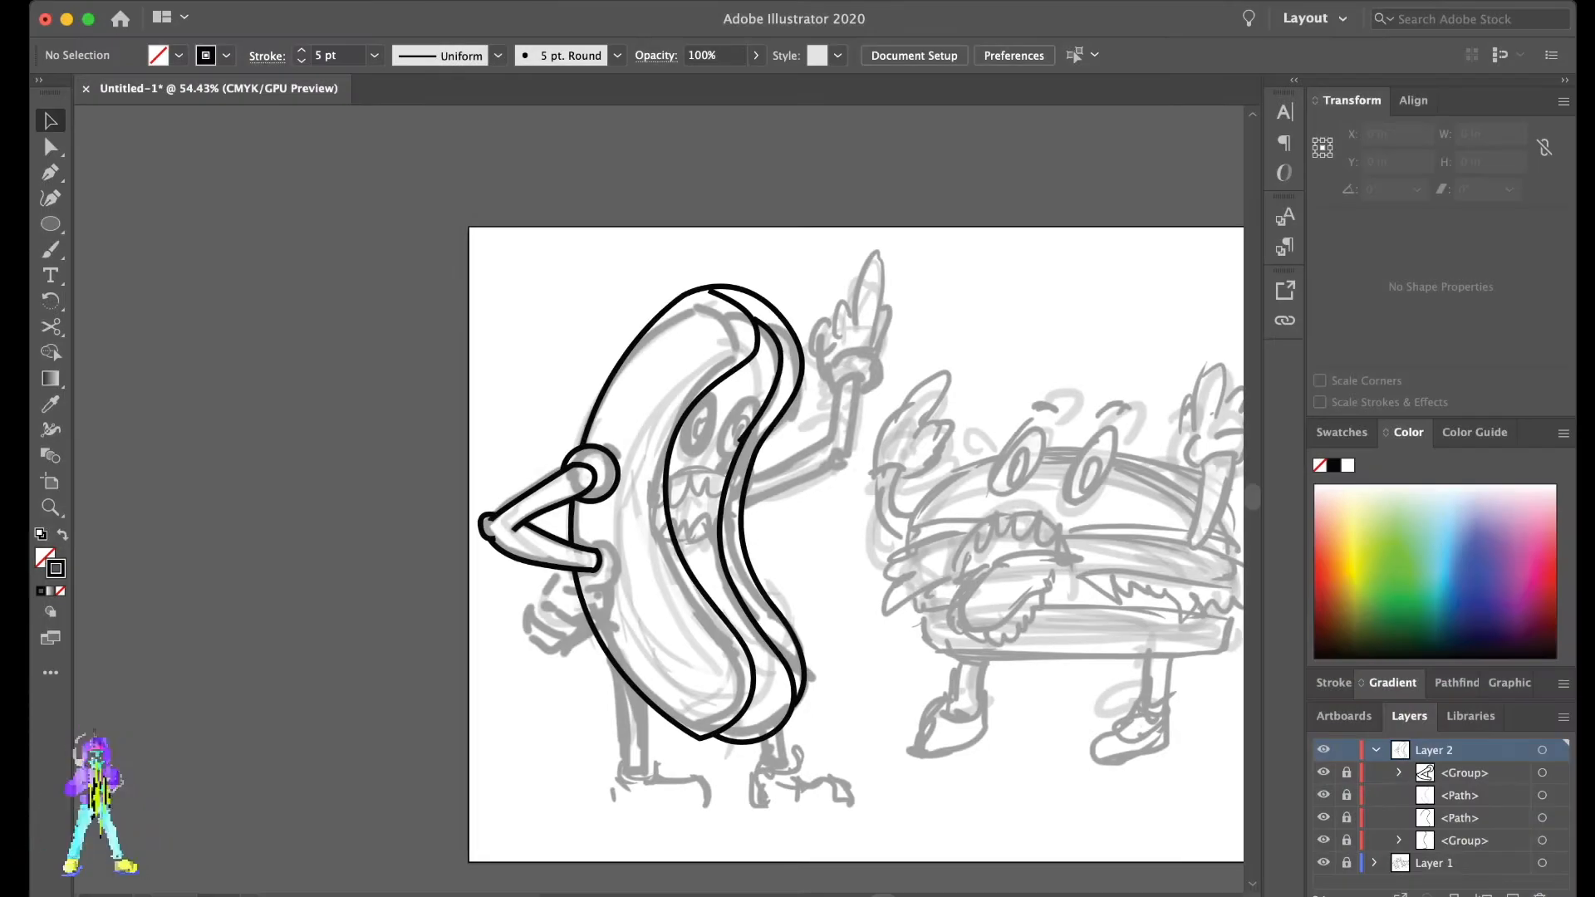
- Draw an ellipse about 0.51 by 0.59 in over the sketched cuff at the end of the hot dog's bent arm
scroll(661, 578, "down", 3)
scroll(662, 578, "left", 1)
key("p")
scroll(560, 415, "up", 1)
- Add anchor points where the wrist ellipse crosses the forearm and delete the overlapping segment
scroll(560, 415, "up", 2)
key("l")
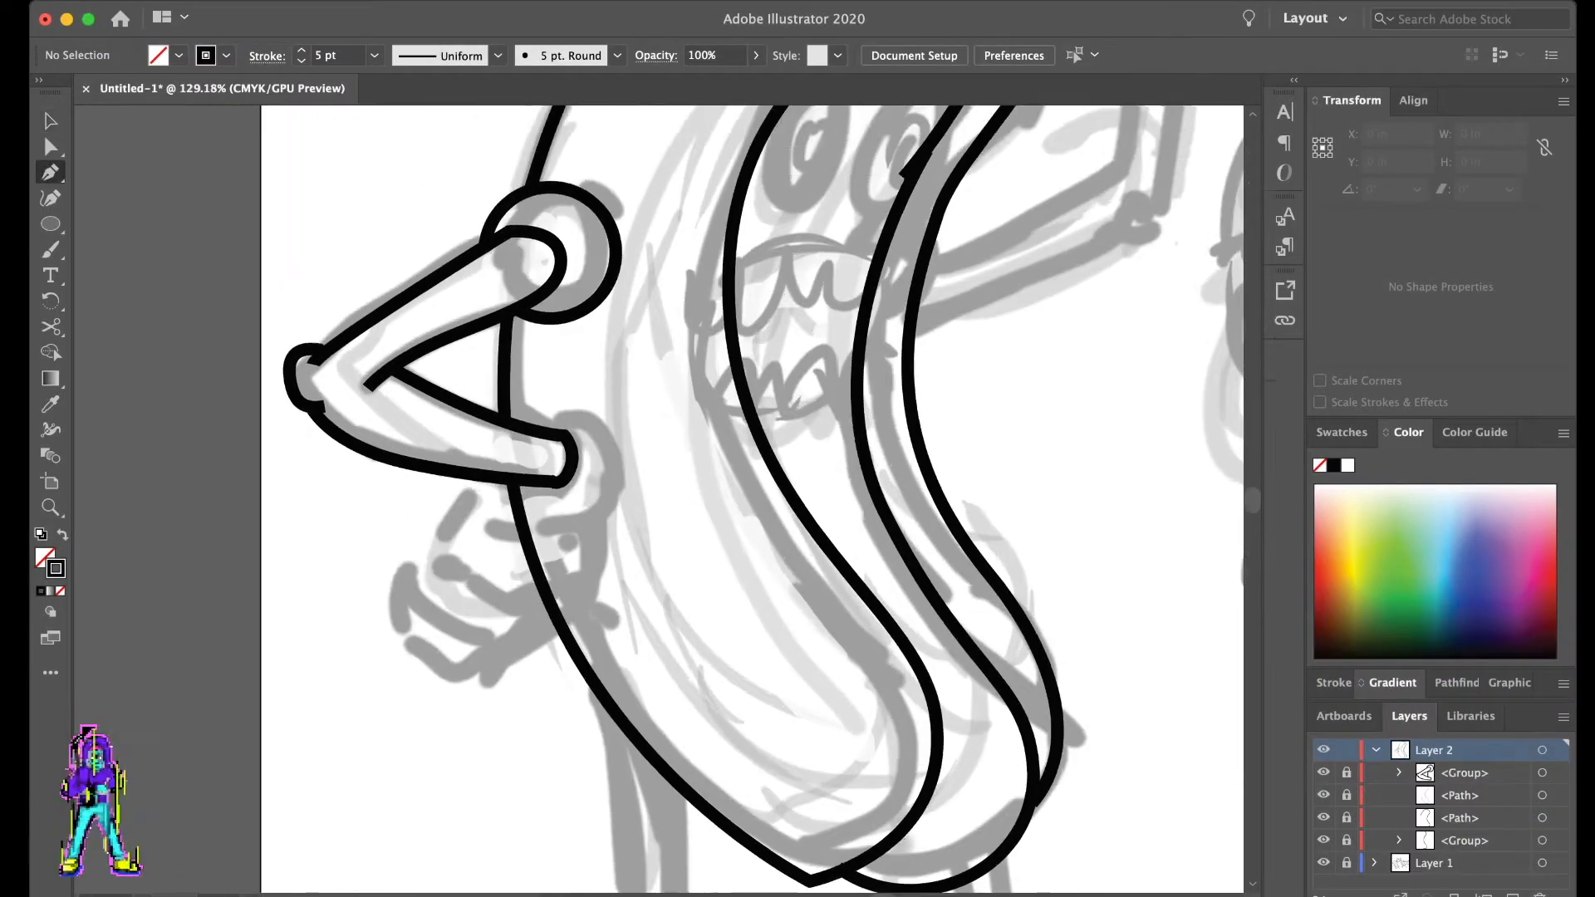
left_click_drag(531, 417, 623, 520)
key("a")
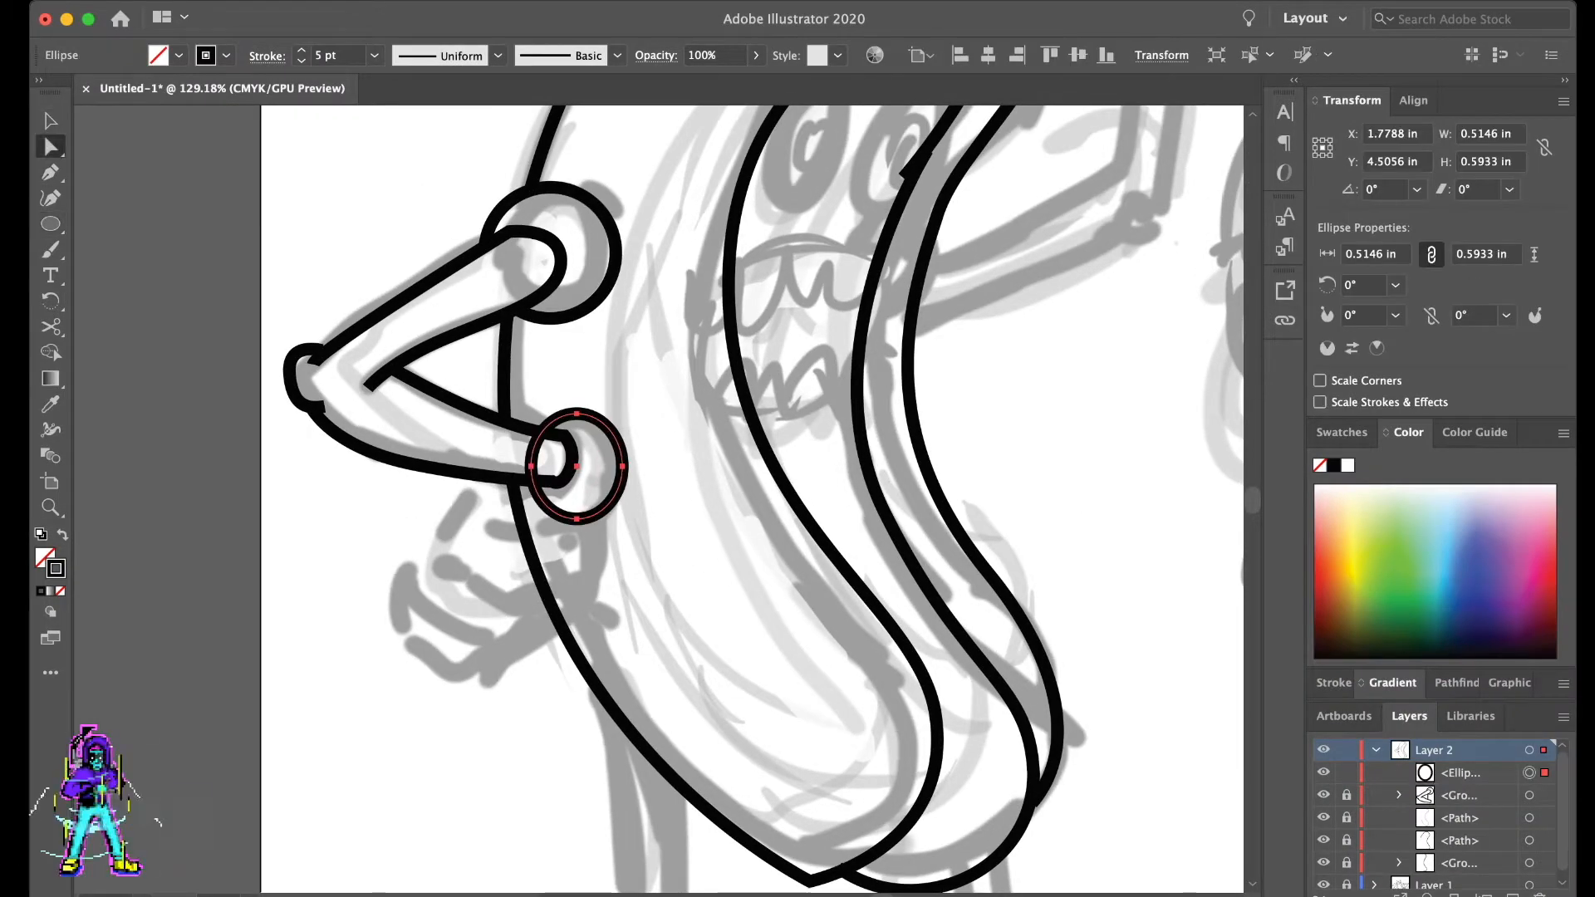
left_click(479, 515)
scroll(479, 515, "left", 1)
- Draw the hand's outer edge with the Pen tool, from the wrist cuff around the palm to the lowest fingertip
scroll(480, 515, "up", 2)
left_click(629, 501)
key("plus")
left_click(627, 411)
left_click(617, 483)
key("a")
left_click(612, 455)
key("Delete")
left_click(794, 502)
scroll(794, 501, "down", 3)
scroll(727, 506, "up", 1)
key("p")
left_click(724, 509)
left_click_drag(731, 581, 729, 610)
left_click_drag(639, 643, 527, 621)
key("a")
left_click(522, 625)
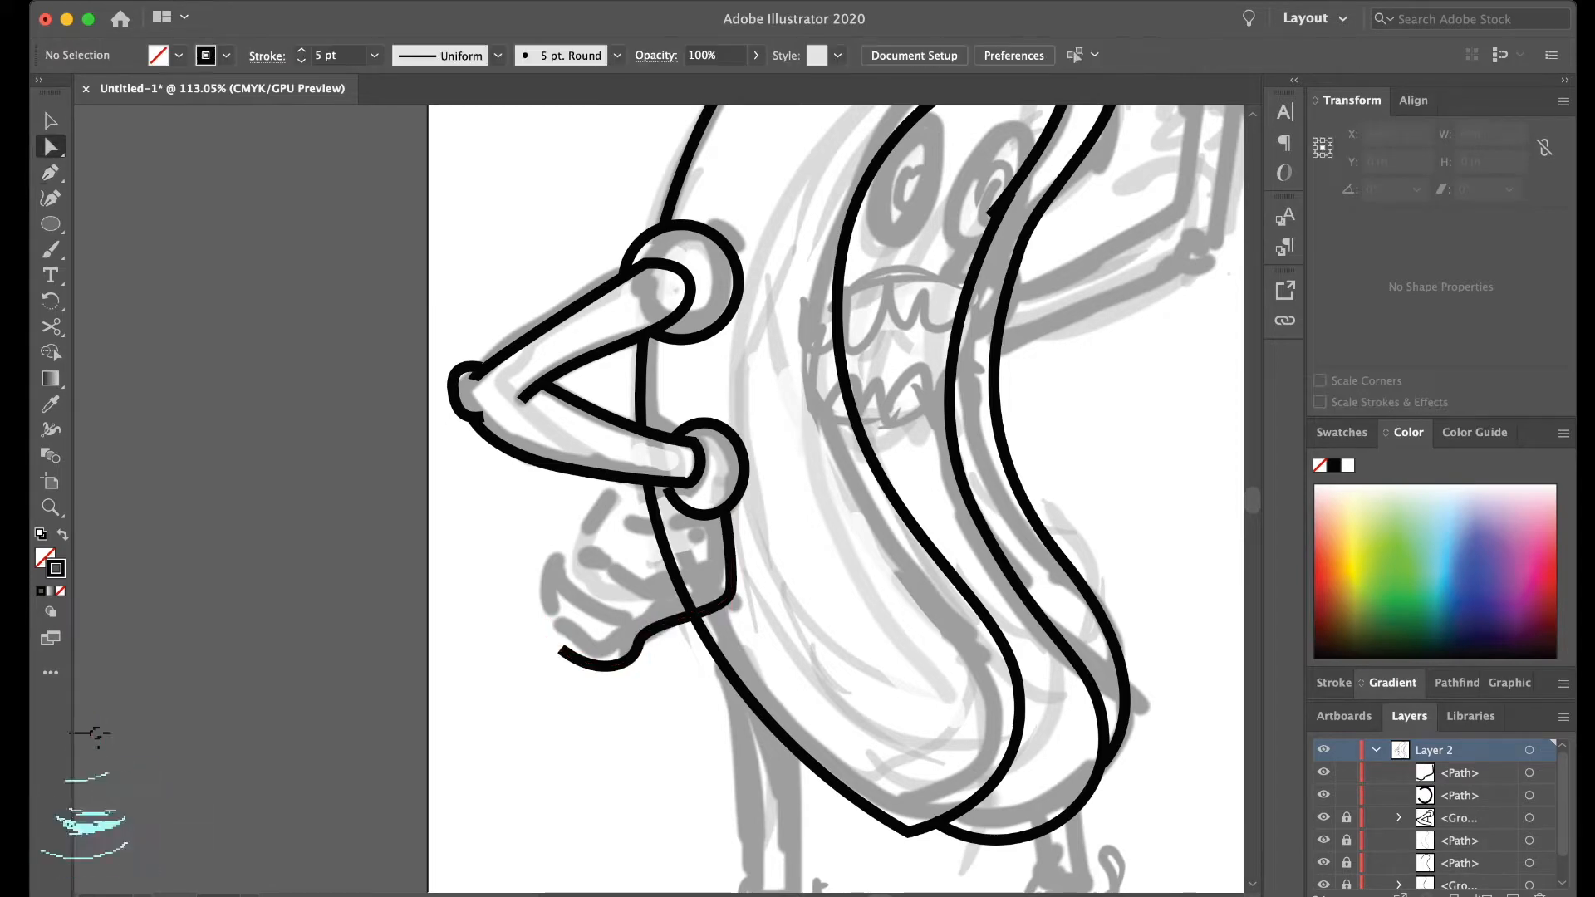
- Draw the thumb as a curved Pen path from the hand's lower edge into the palm
key("p")
left_click(638, 643)
left_click_drag(621, 600, 648, 568)
left_click(710, 581)
key("a")
key("super+shift+a")
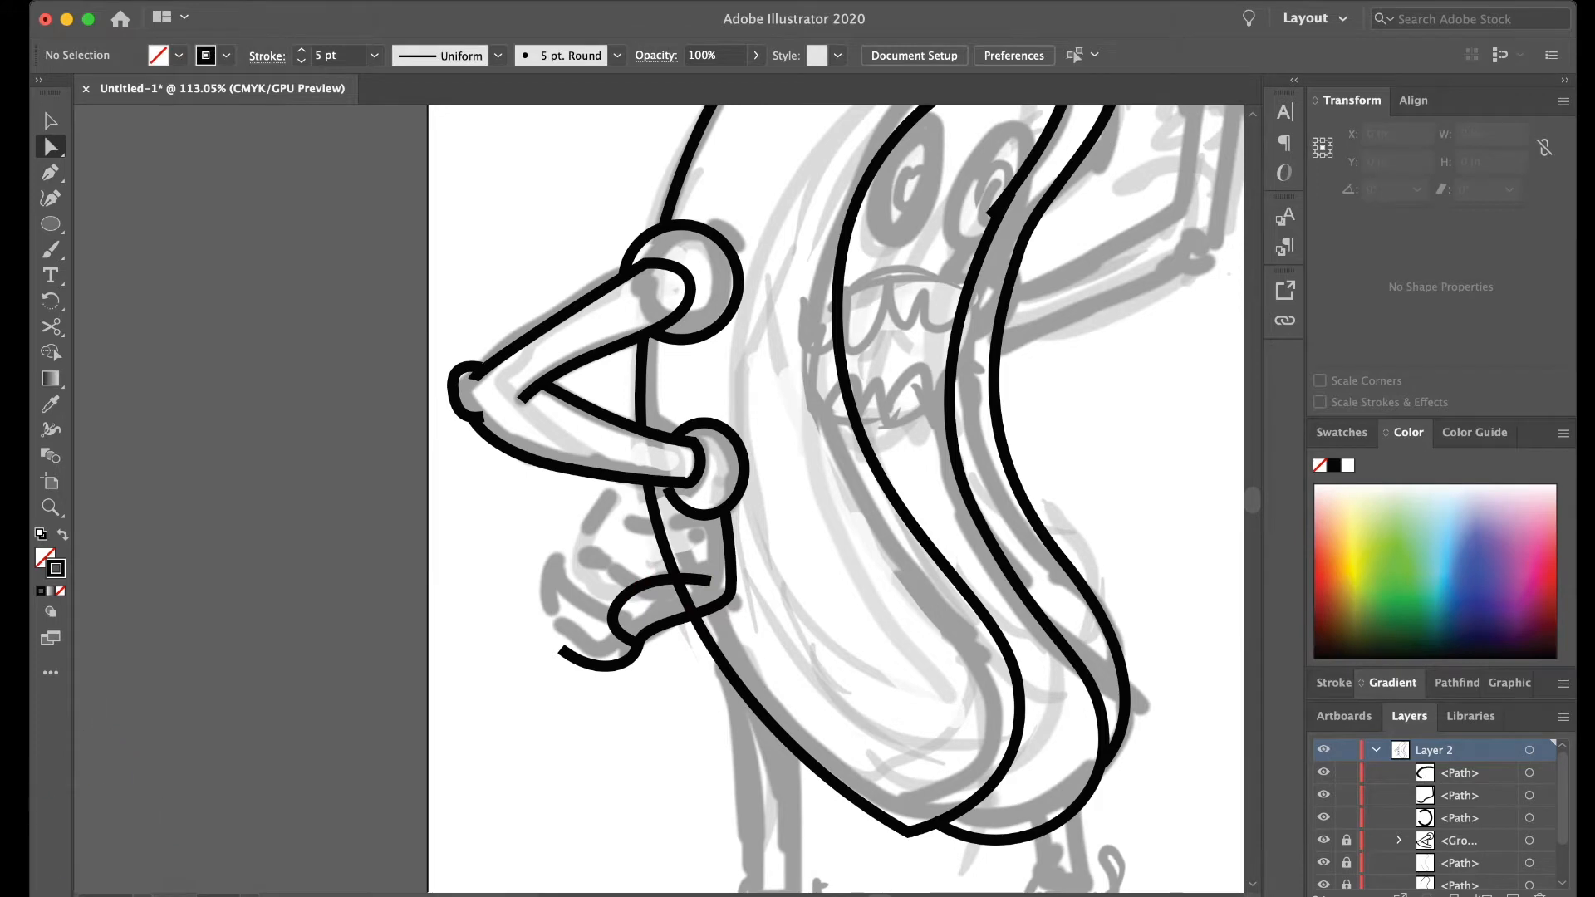
- Unlock the front bun outline, add an anchor where it meets the hand's lower edge, and remove the segment crossing the hand
scroll(1323, 832, "down", 3)
left_click(1323, 832)
left_click(1323, 832)
left_click(693, 615)
key("equal")
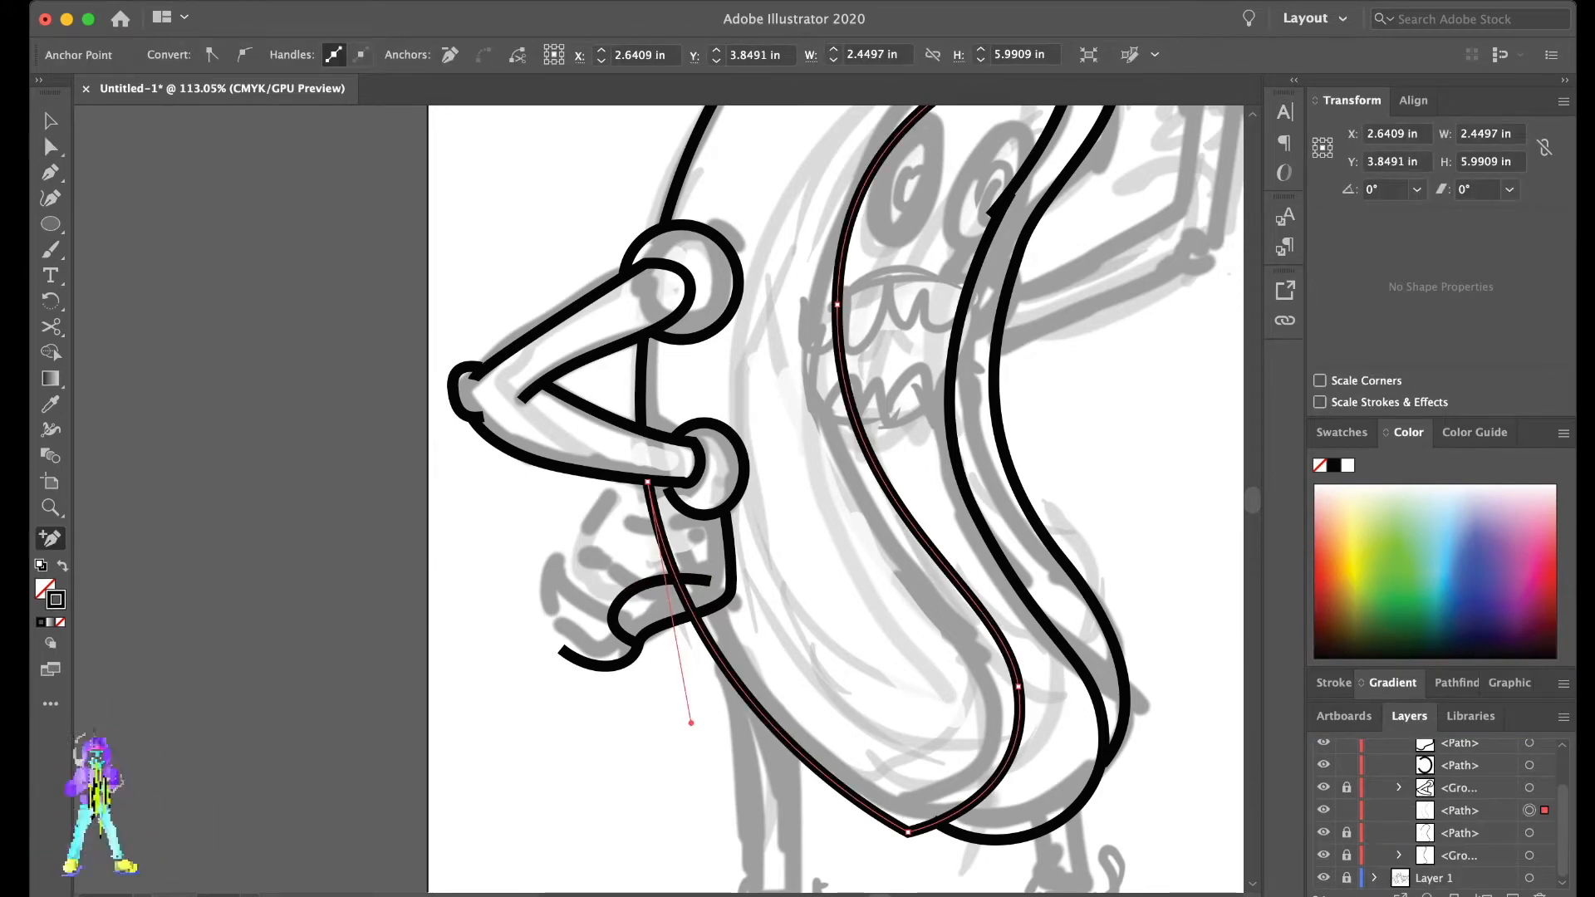
left_click(694, 616)
key("a")
key("ctrl+2")
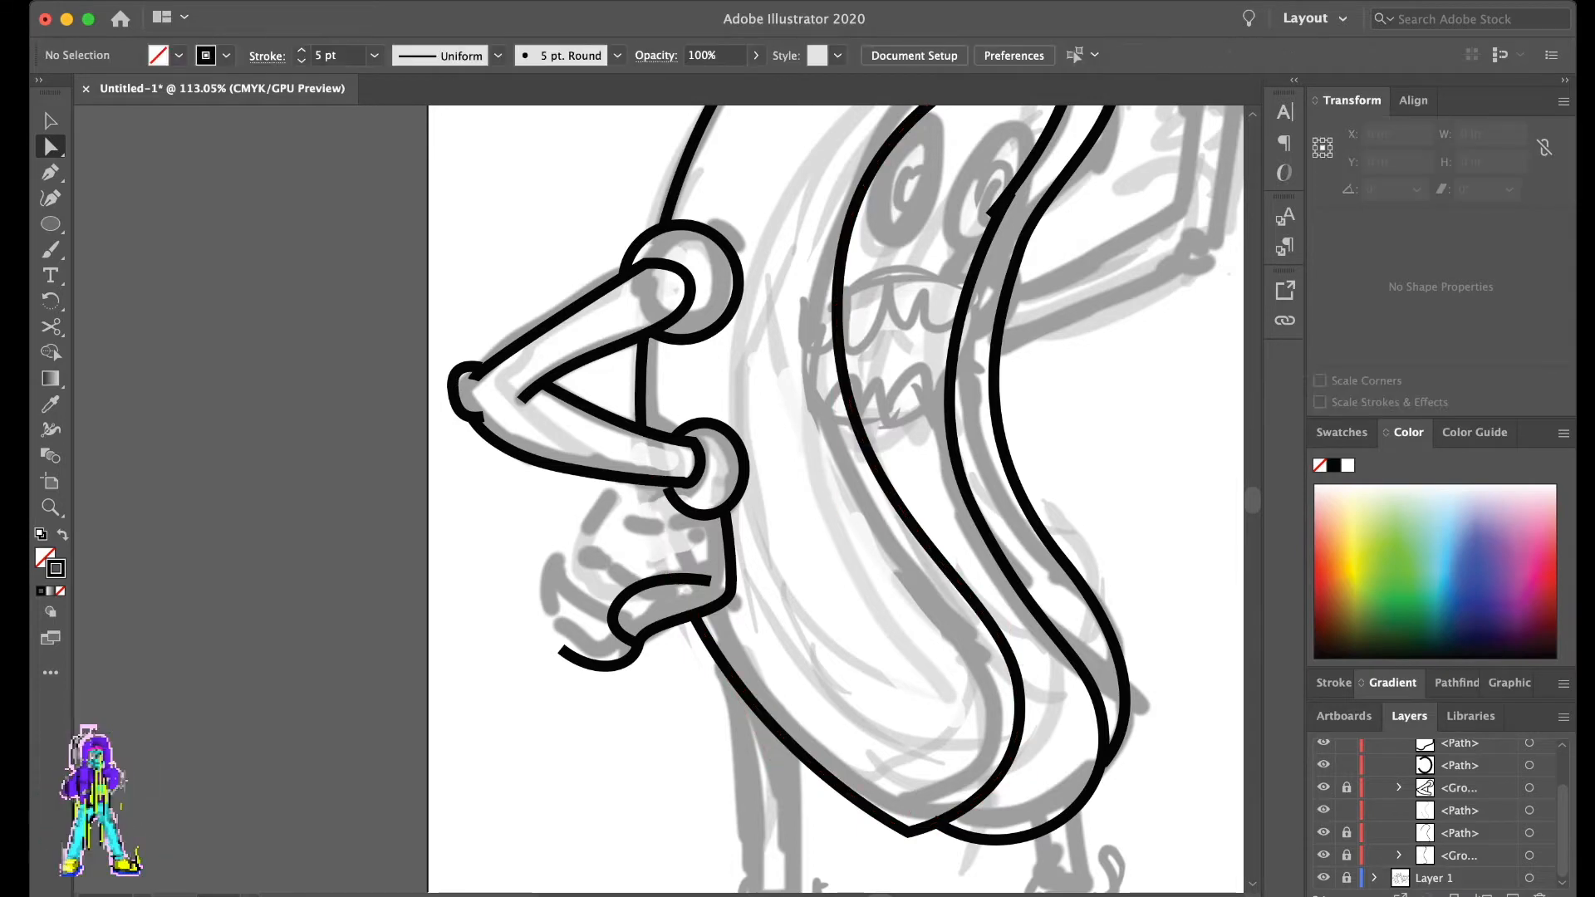
- Continue the hand outline from its open end around the top of the lowest finger to the thumb
key("p")
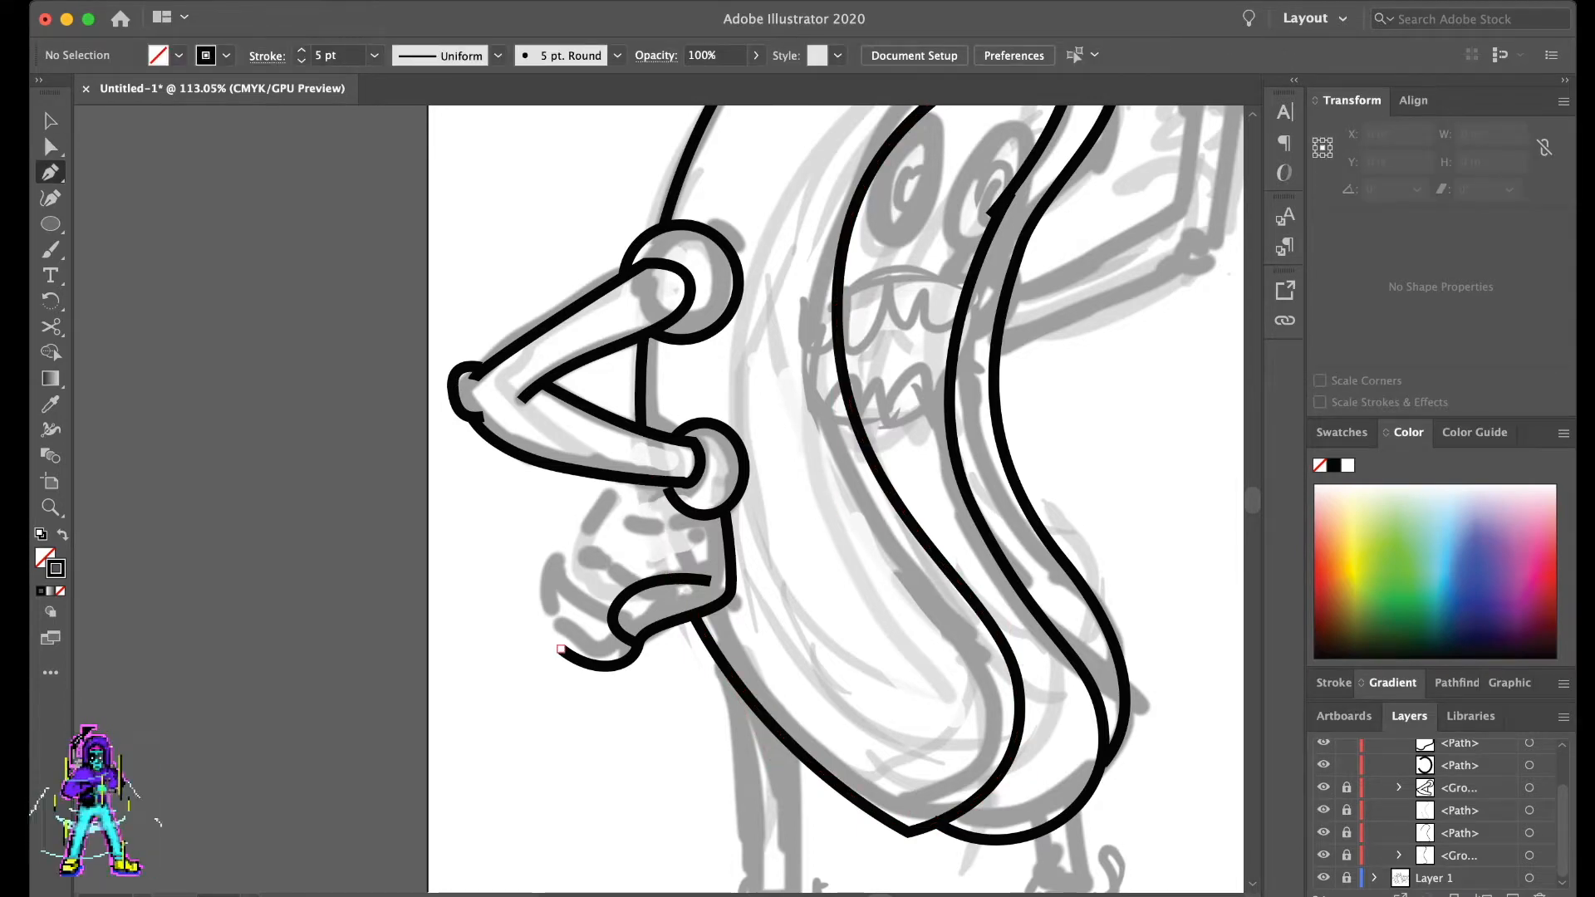
left_click_drag(553, 604, 576, 608)
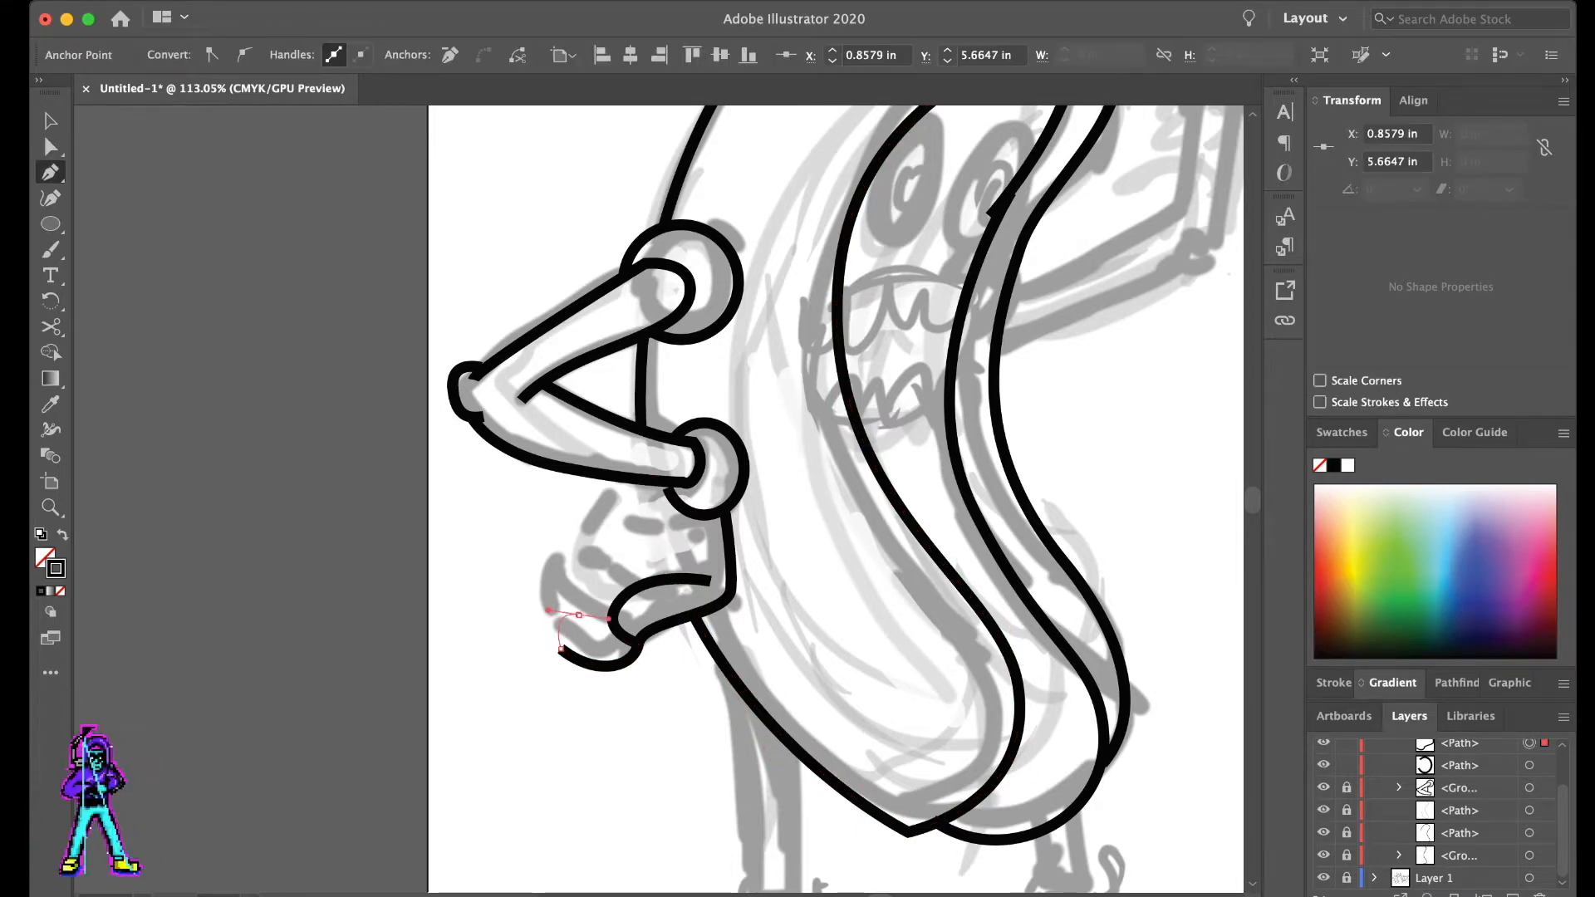
left_click(609, 633)
key("a")
key("super+shift+a")
- Draw the second finger as a curved path rising from the top of the lowest finger
key("p")
left_click(563, 616)
left_click_drag(568, 565, 634, 580)
key("a")
key("super+shift+a")
key("p")
left_click(587, 572)
left_click(607, 586)
key("a")
key("super+shift+a")
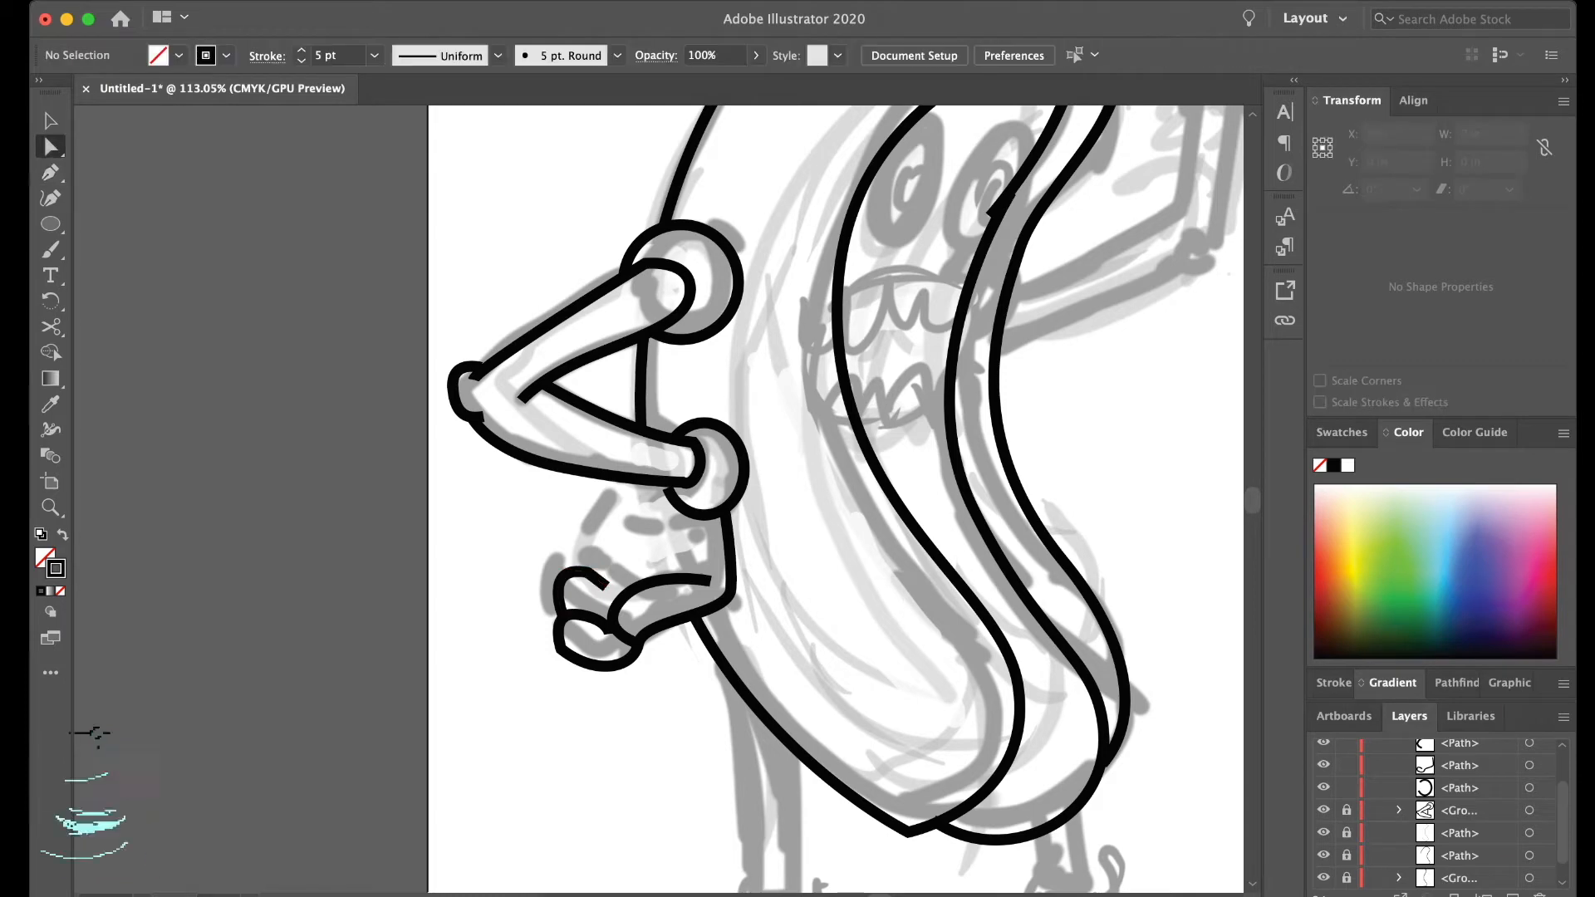
- Draw the third finger as a rounded arch above the second finger
key("p")
left_click(571, 572)
left_click_drag(590, 536, 649, 527)
left_click(626, 573)
key("a")
key("super+shift+a")
key("p")
left_click(603, 536)
key("super+z")
key("super+z")
- Draw the back of the hand as a curve from the wrist cuff down to the third finger
key("p")
left_click(667, 489)
left_click_drag(621, 555, 614, 597)
key("a")
key("super+shift+a")
- Delete the second finger's path
scroll(569, 478, "down", 5)
scroll(569, 531, "up", 5)
left_click(558, 544)
key("Delete")
key("Delete")
- Convert the lowest fingertip's anchor to a smooth point and reshape the finger into a rounded oval
left_click(560, 607)
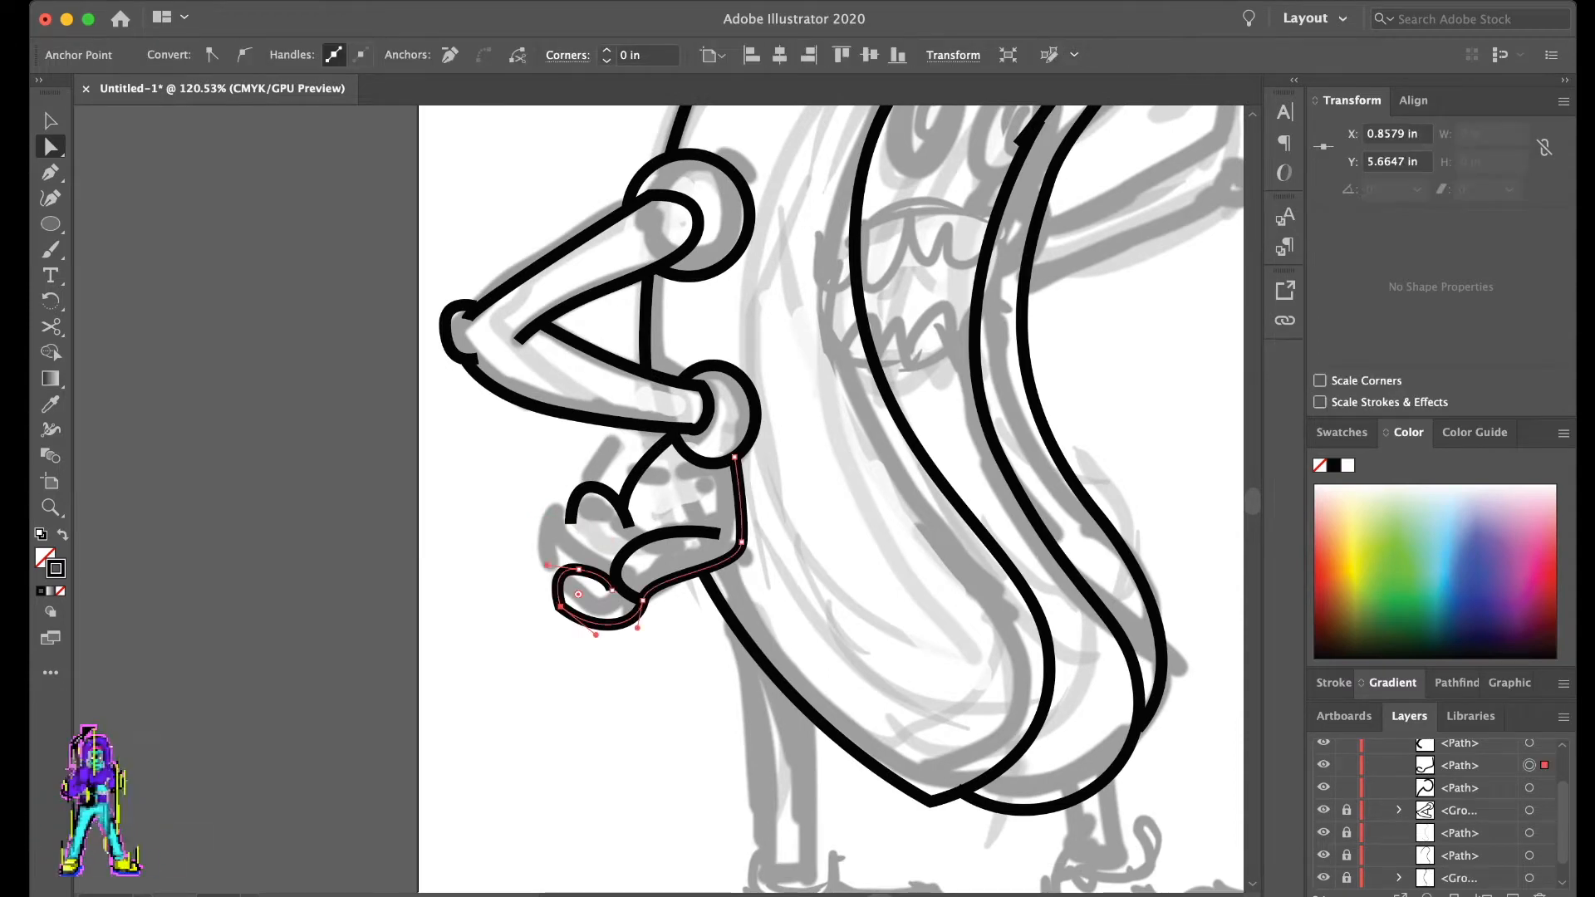
left_click(244, 55)
key("super+shift+a")
left_click_drag(559, 607, 570, 575)
key("super+shift+a")
- Draw a new second finger behind the lowest one and a short curved crease above the thumb
key("p")
left_click(535, 582)
mouse_move(491, 538)
left_mouse_down()
mouse_move(551, 518)
mouse_move(526, 532)
mouse_move(602, 553)
mouse_move(672, 501)
mouse_move(576, 472)
left_mouse_up()
key("super+shift+a")
left_click(598, 569)
key("a")
key("super+shift+a")
- Reshape the third finger by moving its base and tip anchors and adjusting its curve toward the back of the hand
left_click_drag(570, 522, 575, 546)
key("super+shift+a")
left_click_drag(575, 472, 551, 488)
left_click_drag(578, 493, 599, 523)
key("super+shift+a")
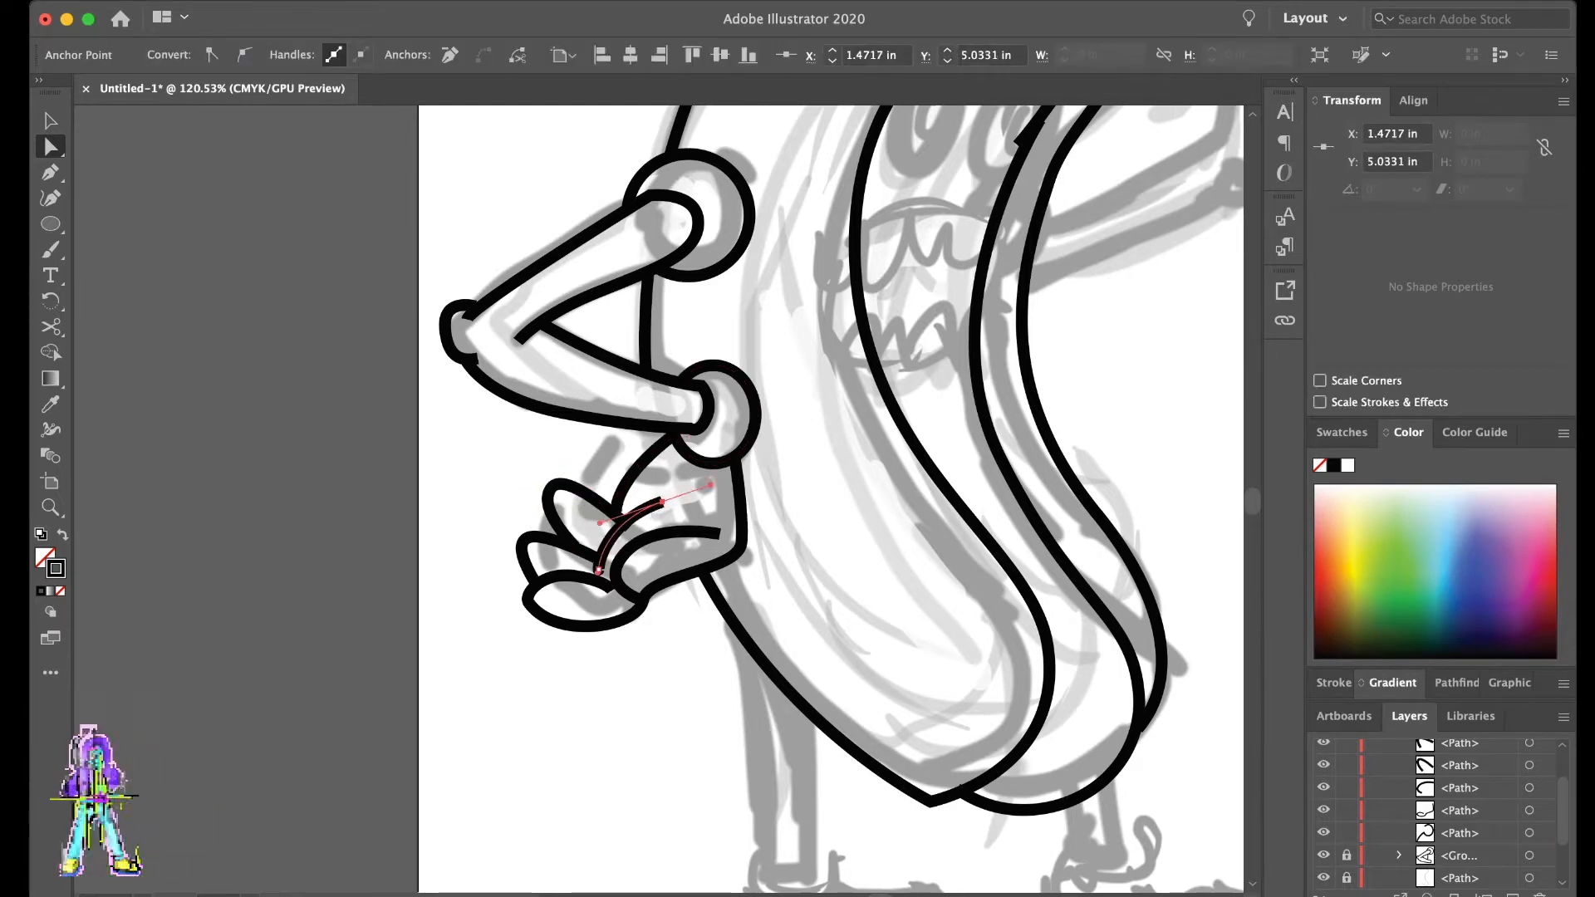
- Move the lower end of the crease above the thumb so that it meets the lowest finger's outline
key("super+shift+a")
scroll(601, 570, "up", 10)
left_click(595, 567)
left_click_drag(596, 540, 595, 558)
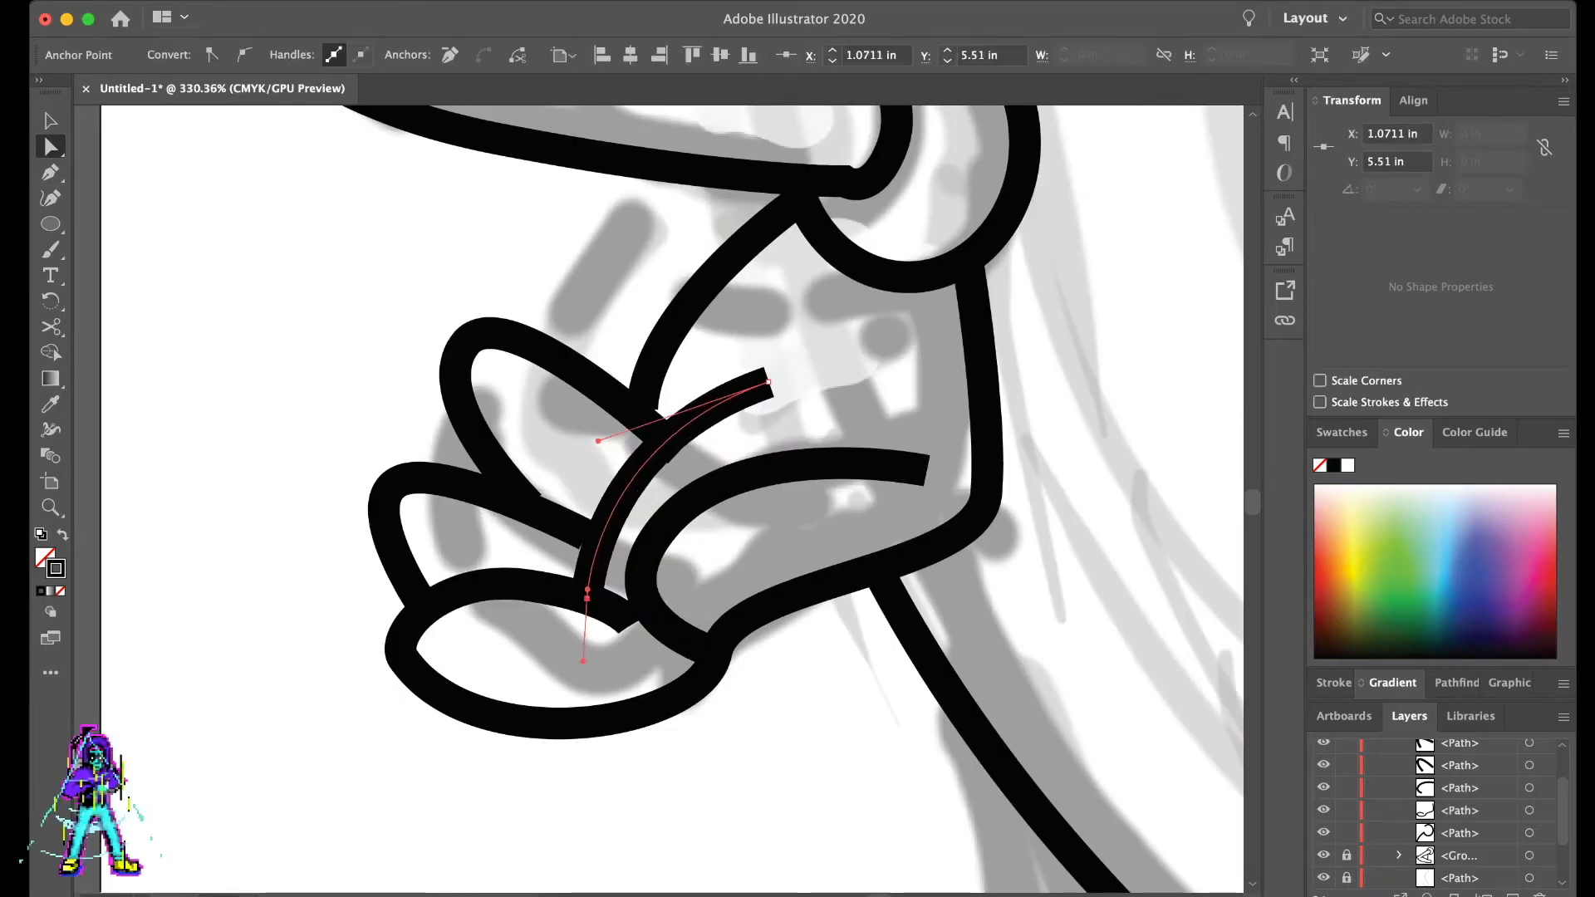
key("super+shift+a")
- Move the inner end of the third finger so that it meets the back-of-hand line cleanly
scroll(374, 465, "down", 10)
scroll(613, 546, "down", 8)
scroll(614, 548, "up", 4)
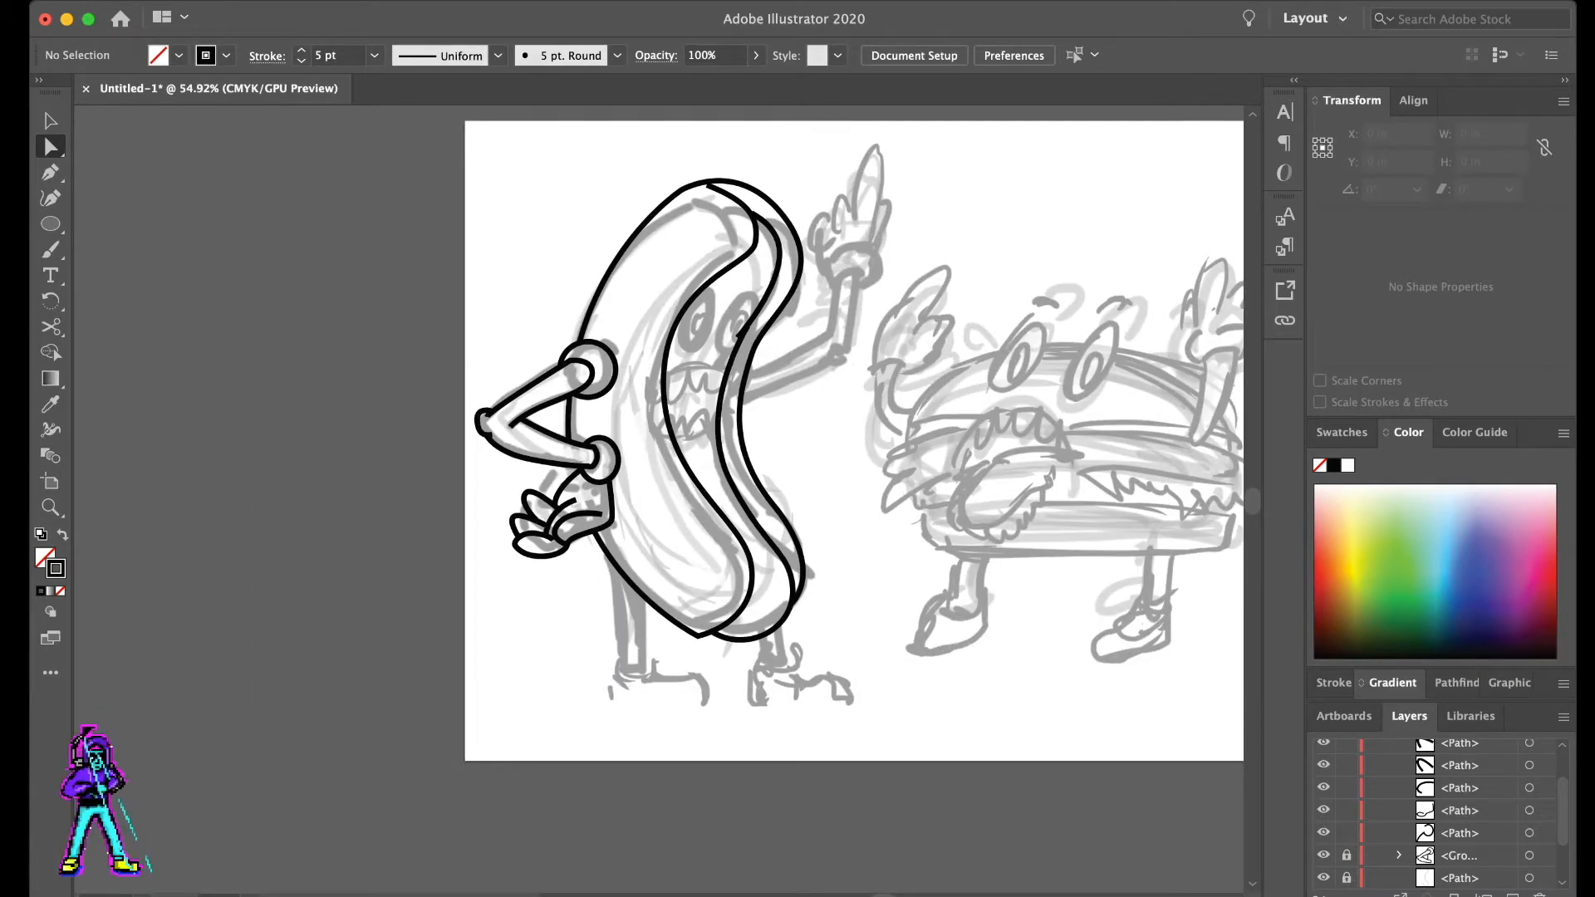
scroll(614, 548, "right", 3)
scroll(435, 532, "up", 7)
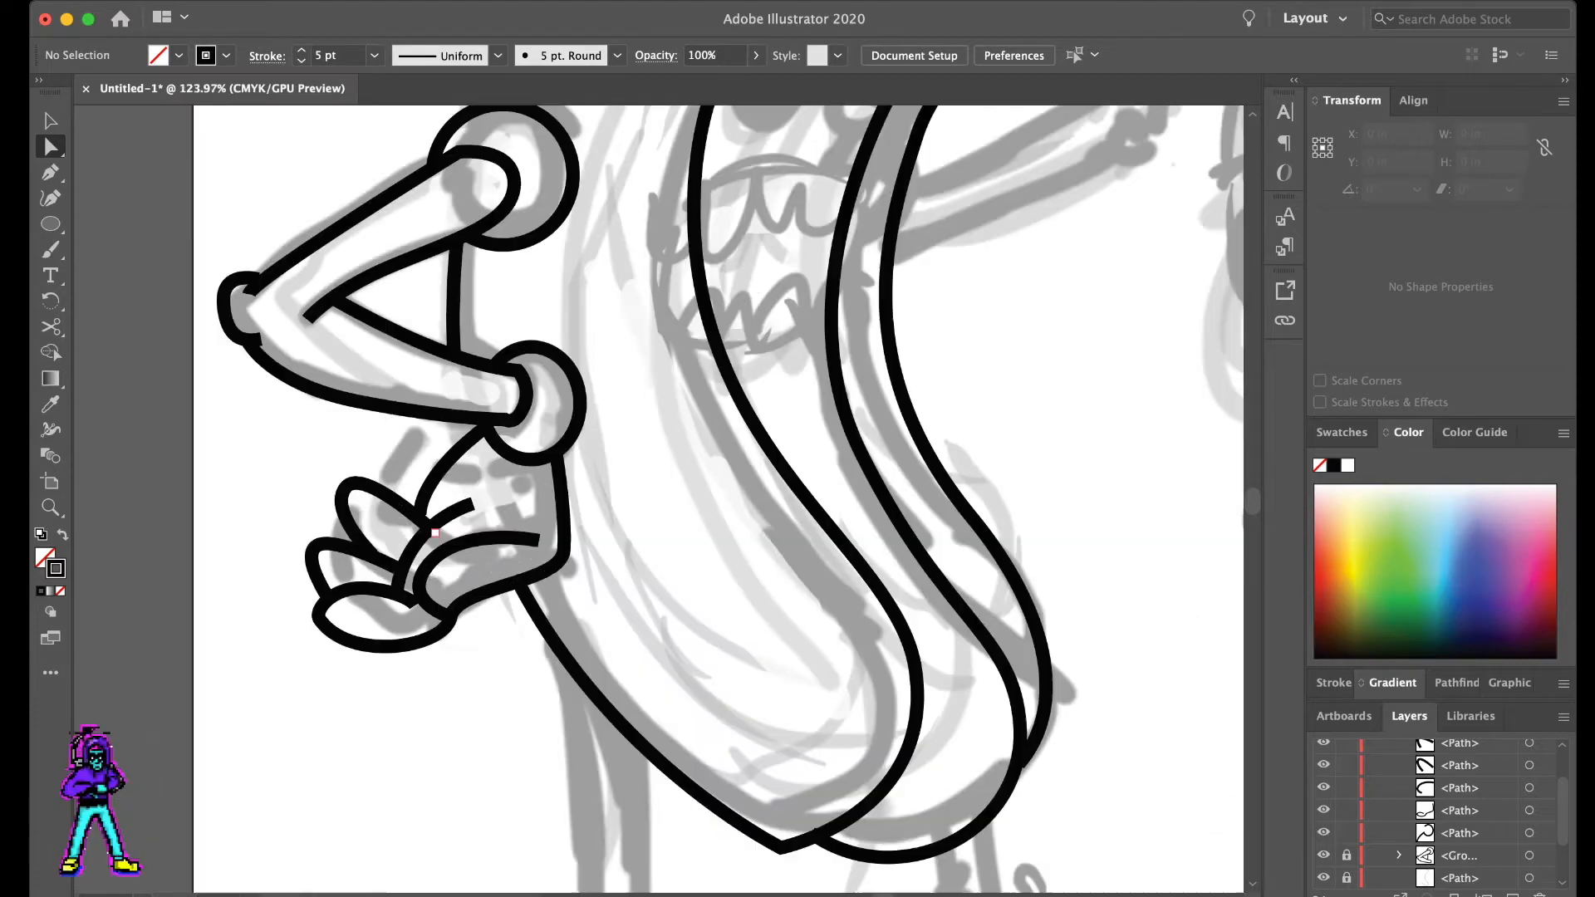
left_click(345, 487)
mouse_move(436, 532)
left_mouse_down()
mouse_move(414, 506)
mouse_move(413, 525)
left_mouse_up()
key("super+shift+a")
key("super+shift+a")
scroll(414, 453, "down", 7)
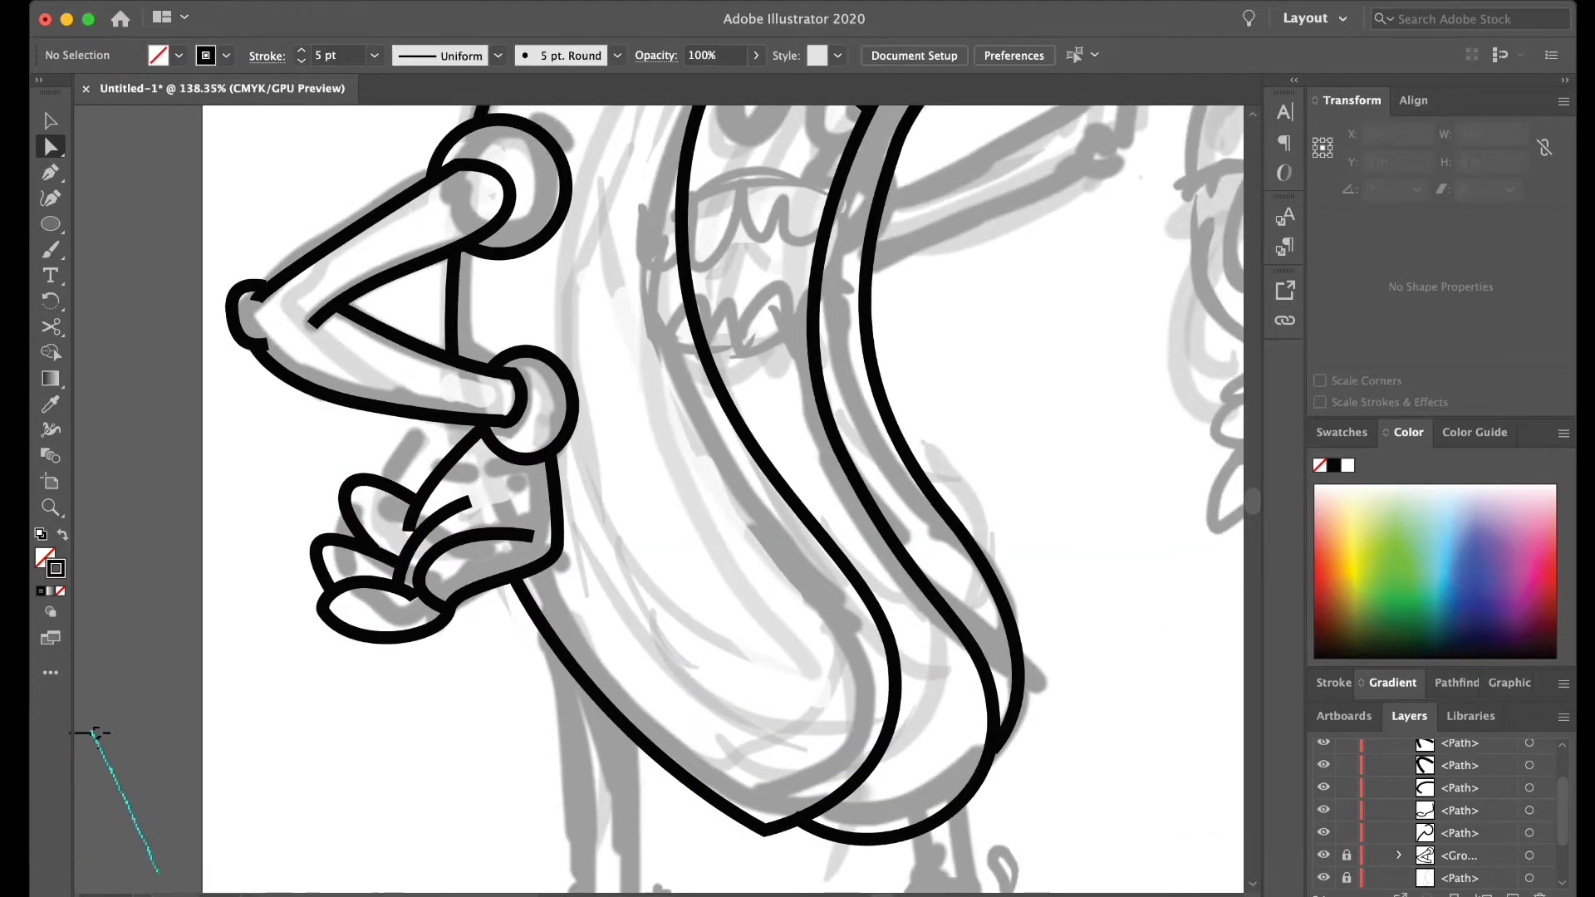
- Lock the path of the wrist cuff on the bent arm
scroll(414, 453, "up", 3)
scroll(768, 152, "up", 3)
key("p")
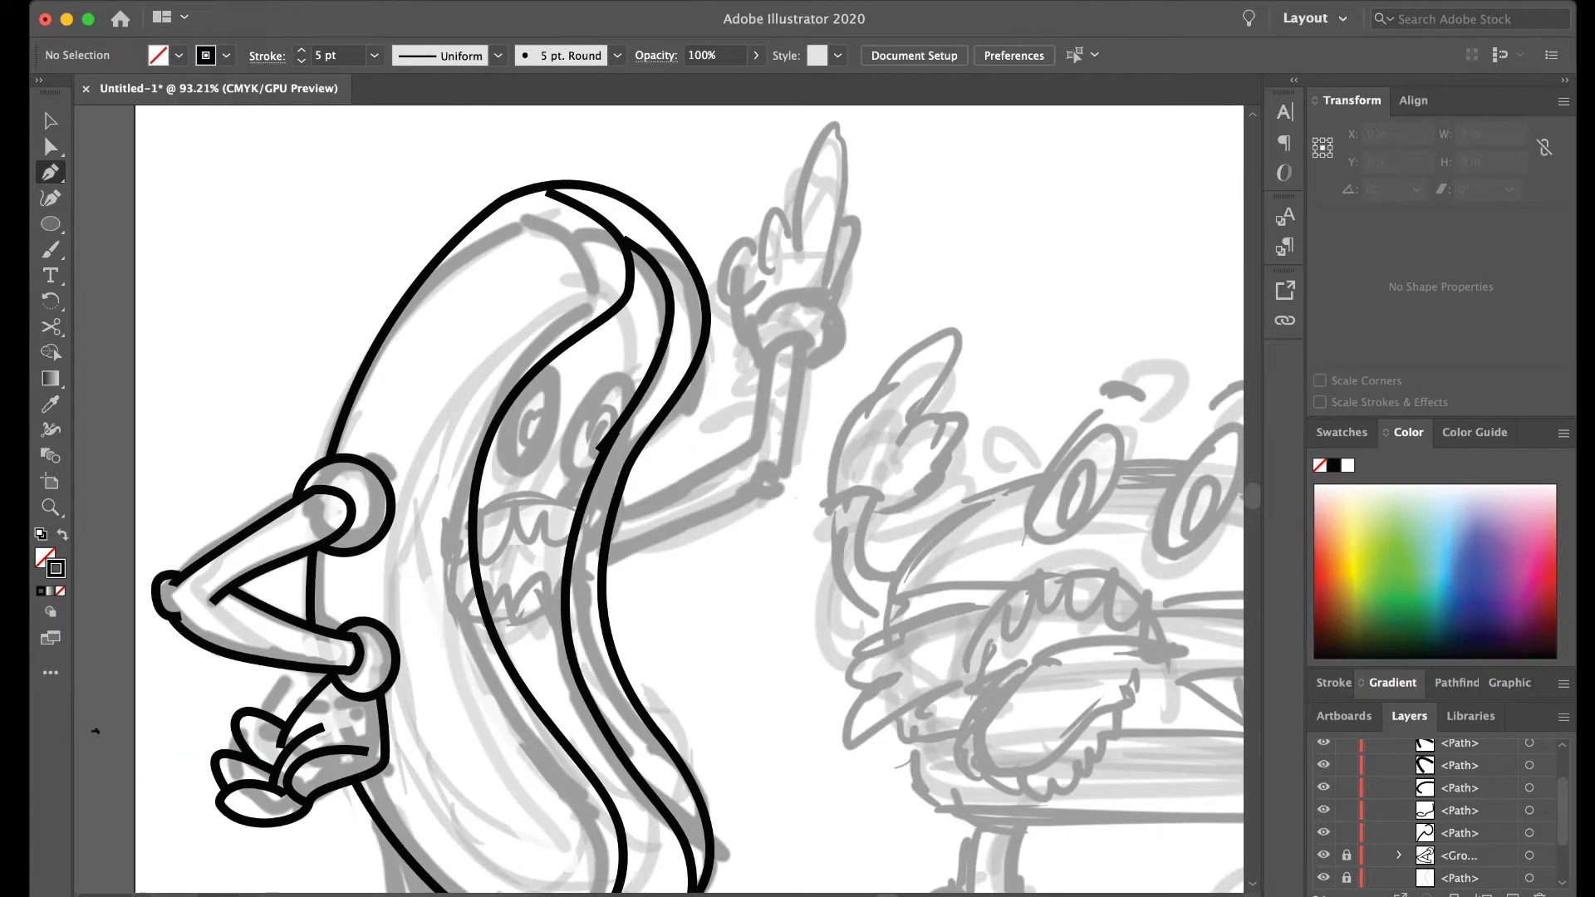
scroll(1437, 814, "up", 3)
scroll(1437, 813, "down", 4)
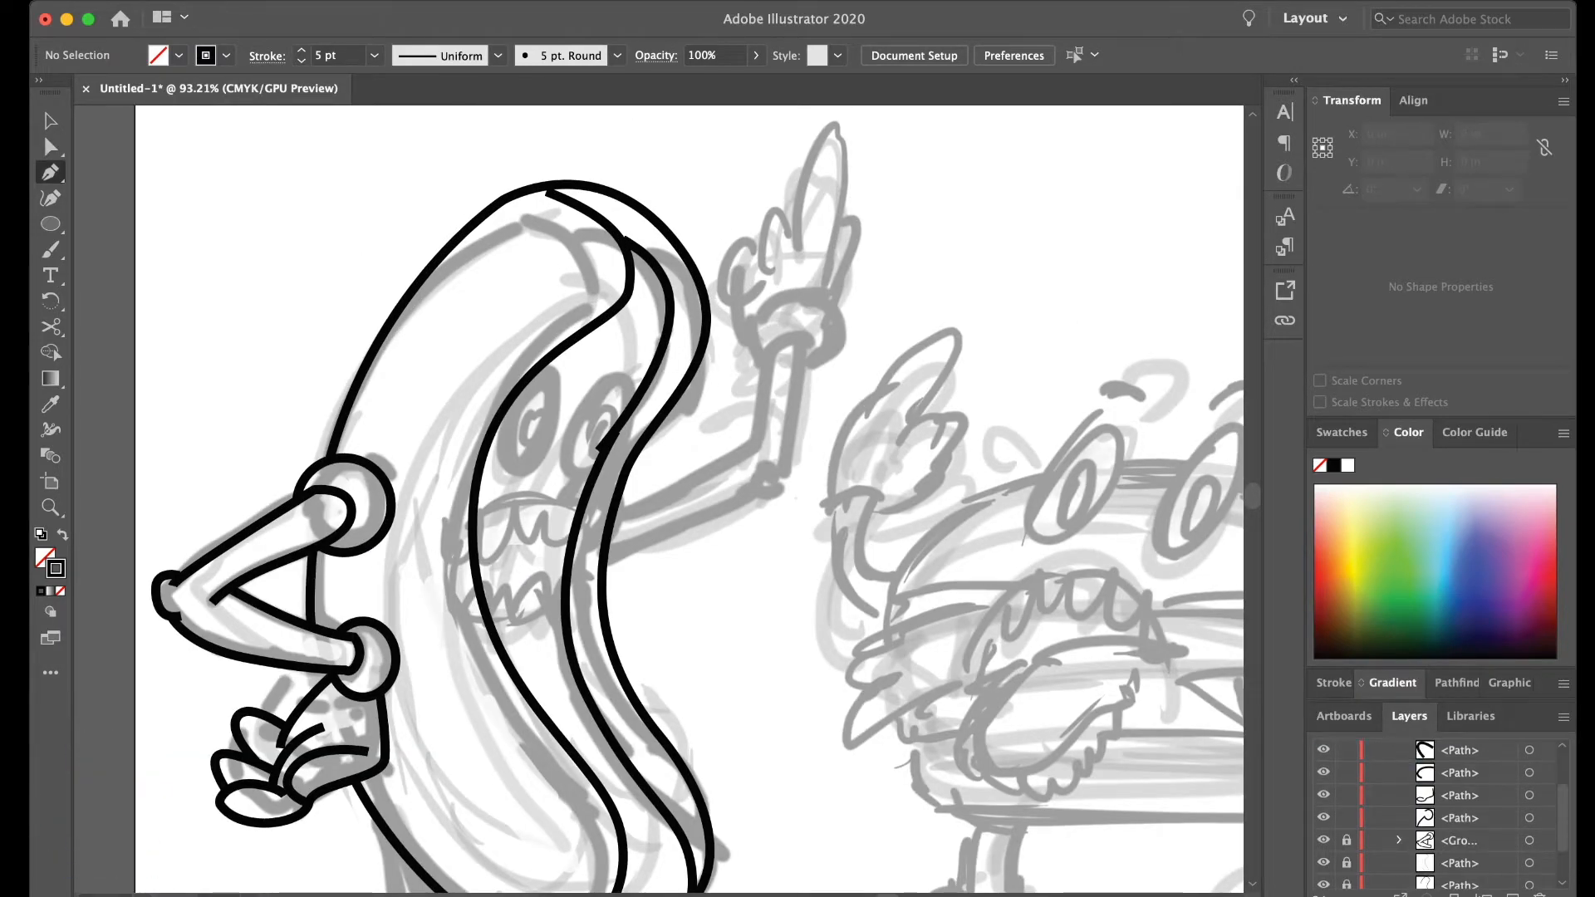
left_click(1323, 819)
left_click(1347, 818)
scroll(1412, 818, "down", 2)
left_click(1347, 795)
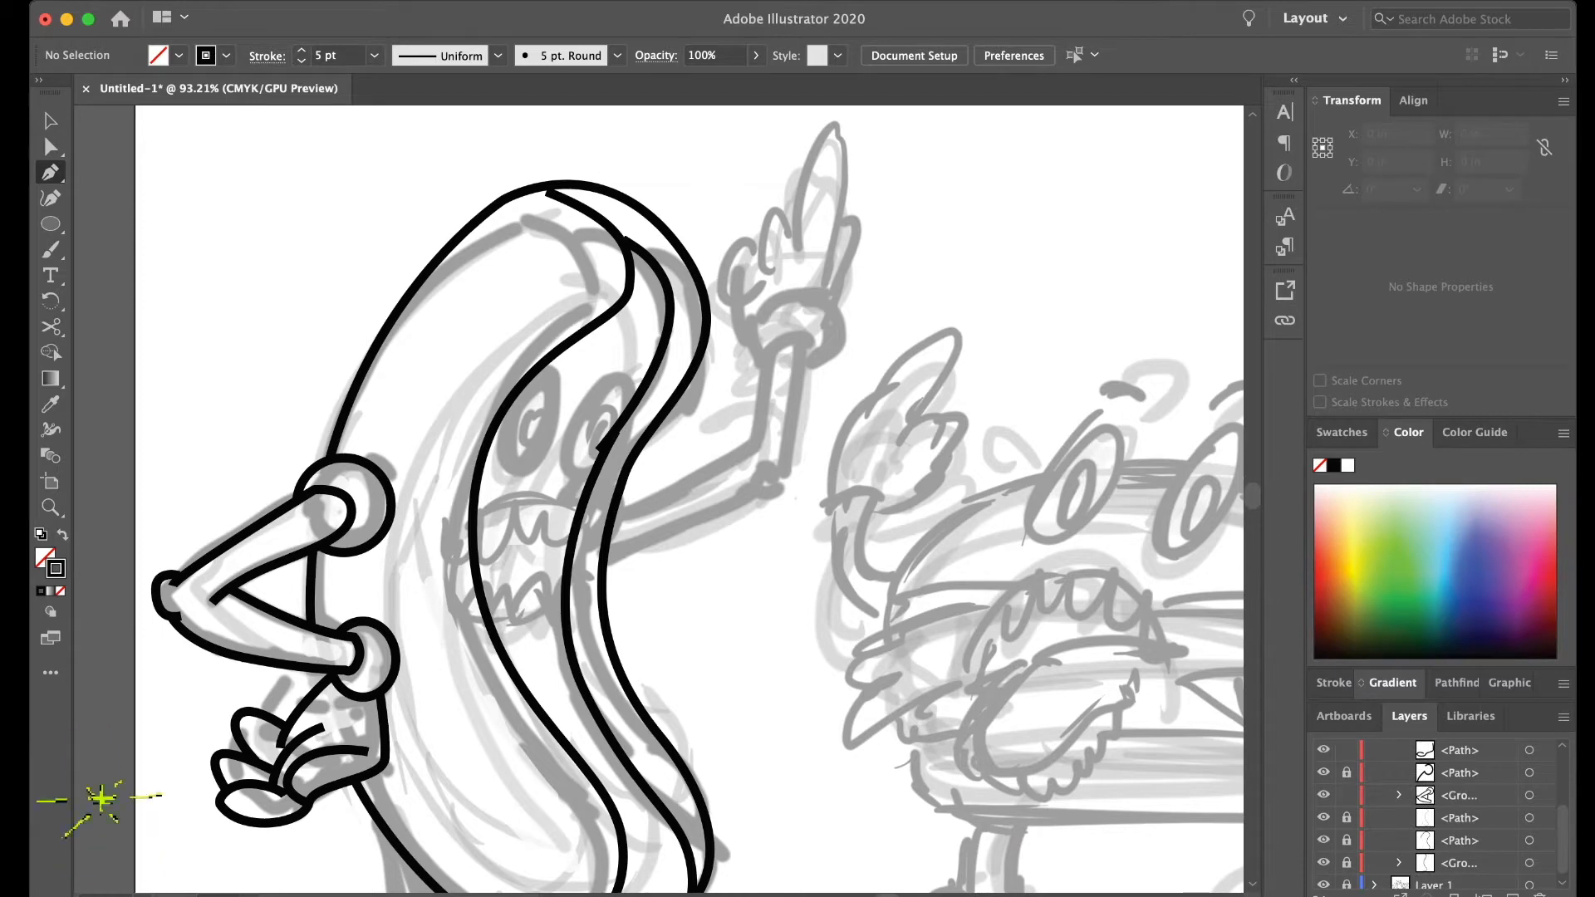
left_click(1398, 795)
scroll(1398, 797, "down", 2)
left_click(1529, 839)
key("super+v")
key("super+z")
scroll(696, 499, "down", 2)
scroll(1412, 795, "up", 5)
scroll(1412, 795, "down", 3)
left_click(1399, 795)
left_click(1347, 795)
- Group all the paths of the bent arm's hand and lock the group
scroll(1362, 795, "up", 4)
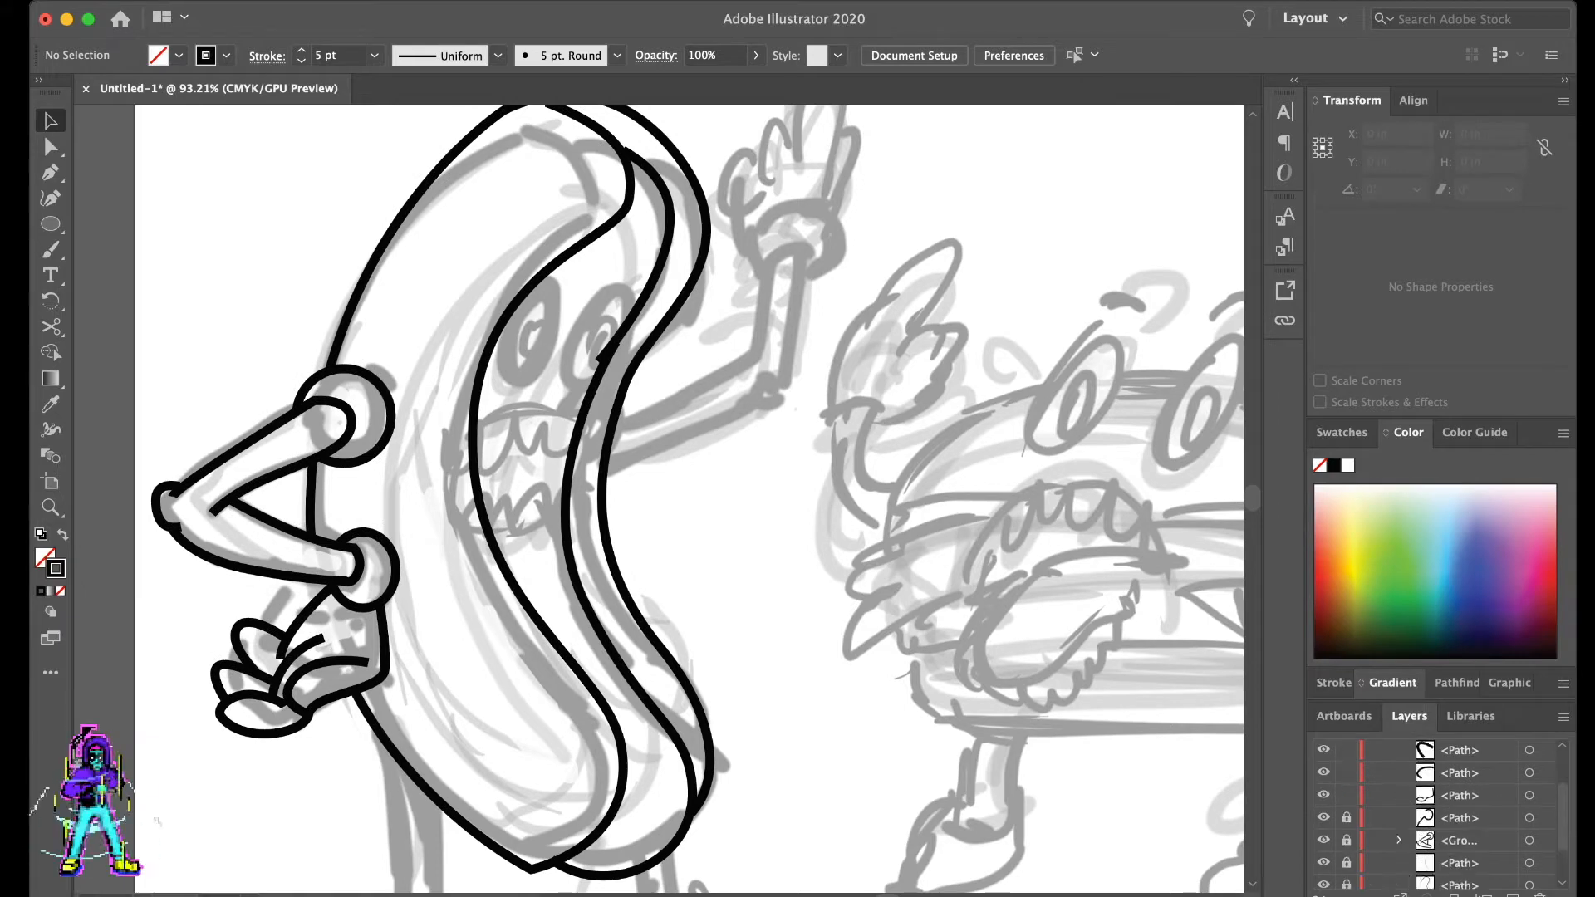
scroll(696, 500, "left", 3)
left_click_drag(688, 536, 357, 714)
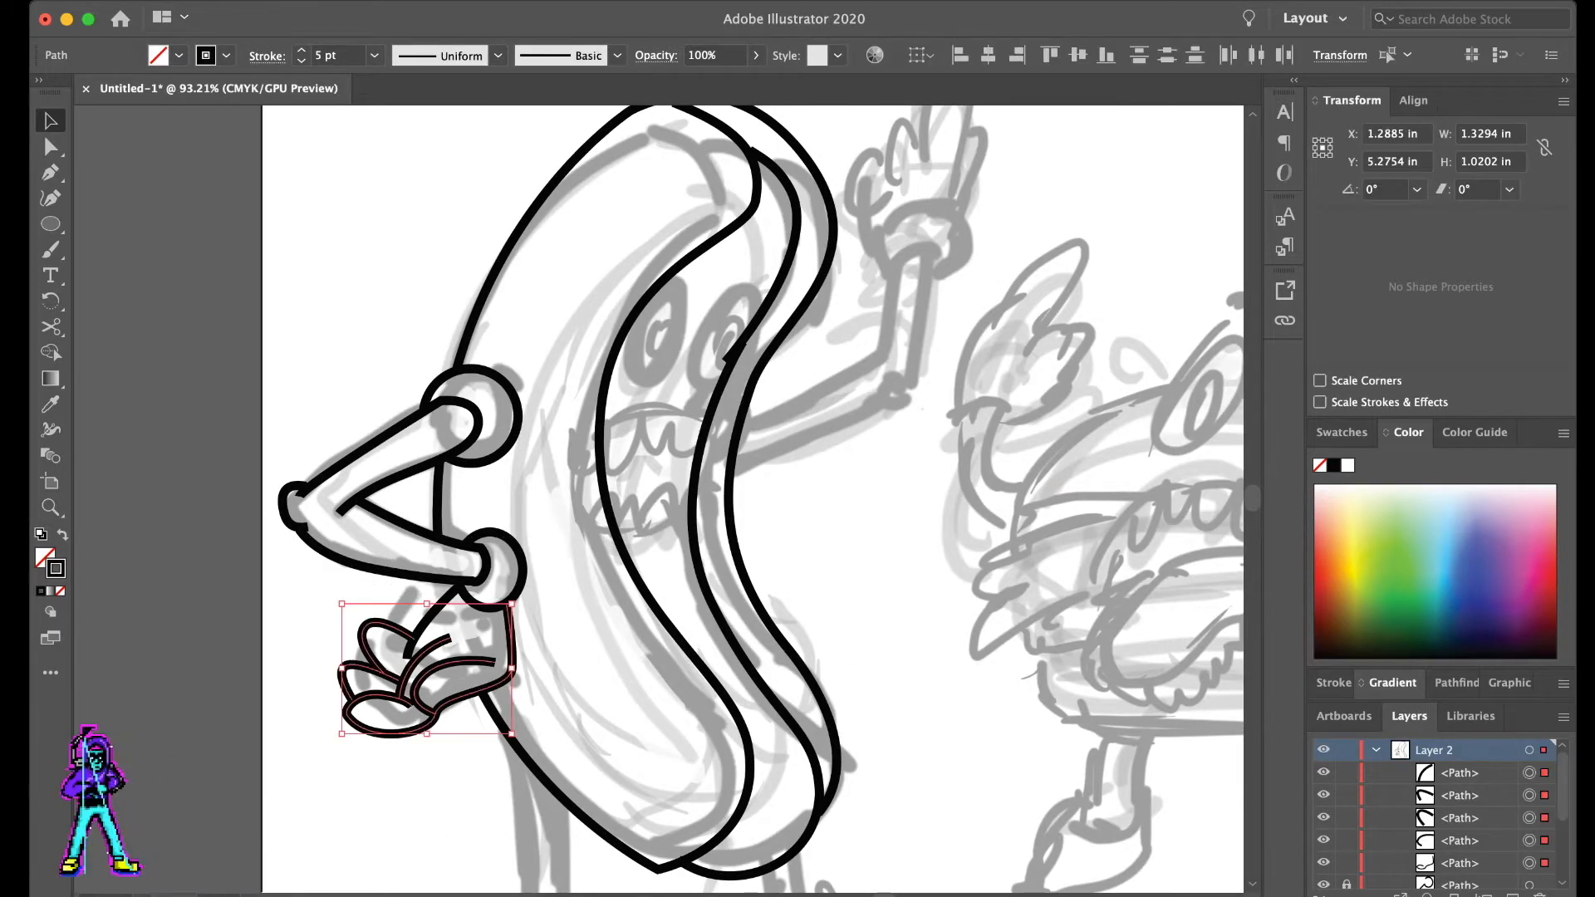
key("super+g")
scroll(532, 665, "down", 2)
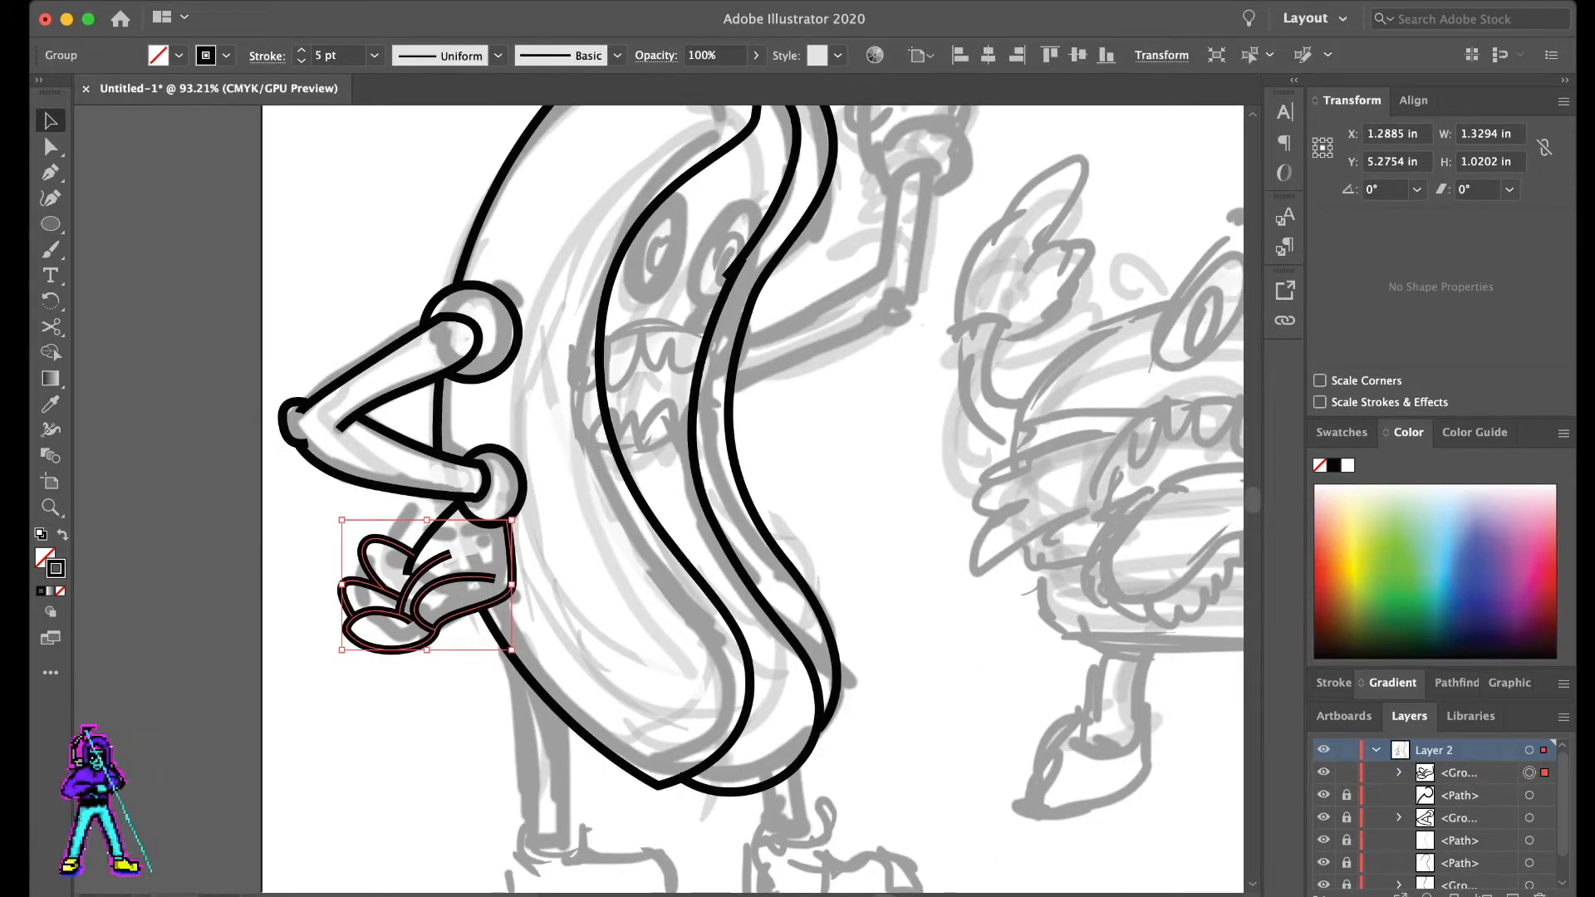
key("shift+super+a")
- Draw a circle over the bun's far edge where the raised arm joins the body
scroll(696, 453, "up", 3)
key("l")
left_click_drag(645, 399, 663, 419)
key("a")
key("shift+super+a")
- Add anchors where the raised arm's shoulder circle crosses the bun edge, delete the part inside the bun, and lock the path
scroll(815, 496, "up", 5)
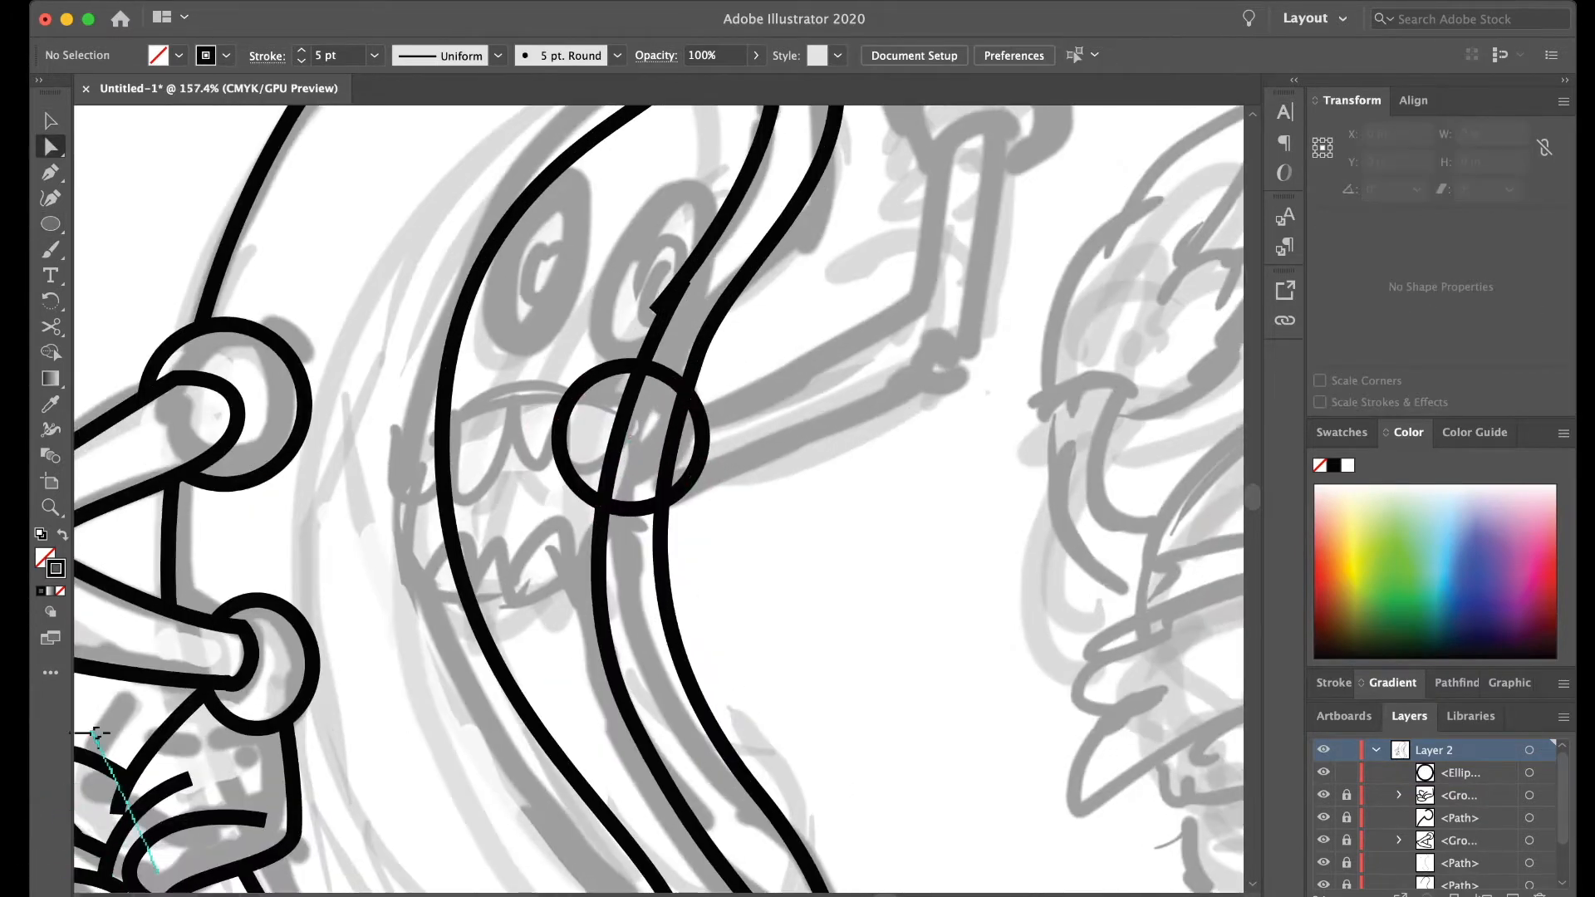
left_click(687, 393)
key("equal")
left_click(687, 393)
left_click(666, 500)
key("a")
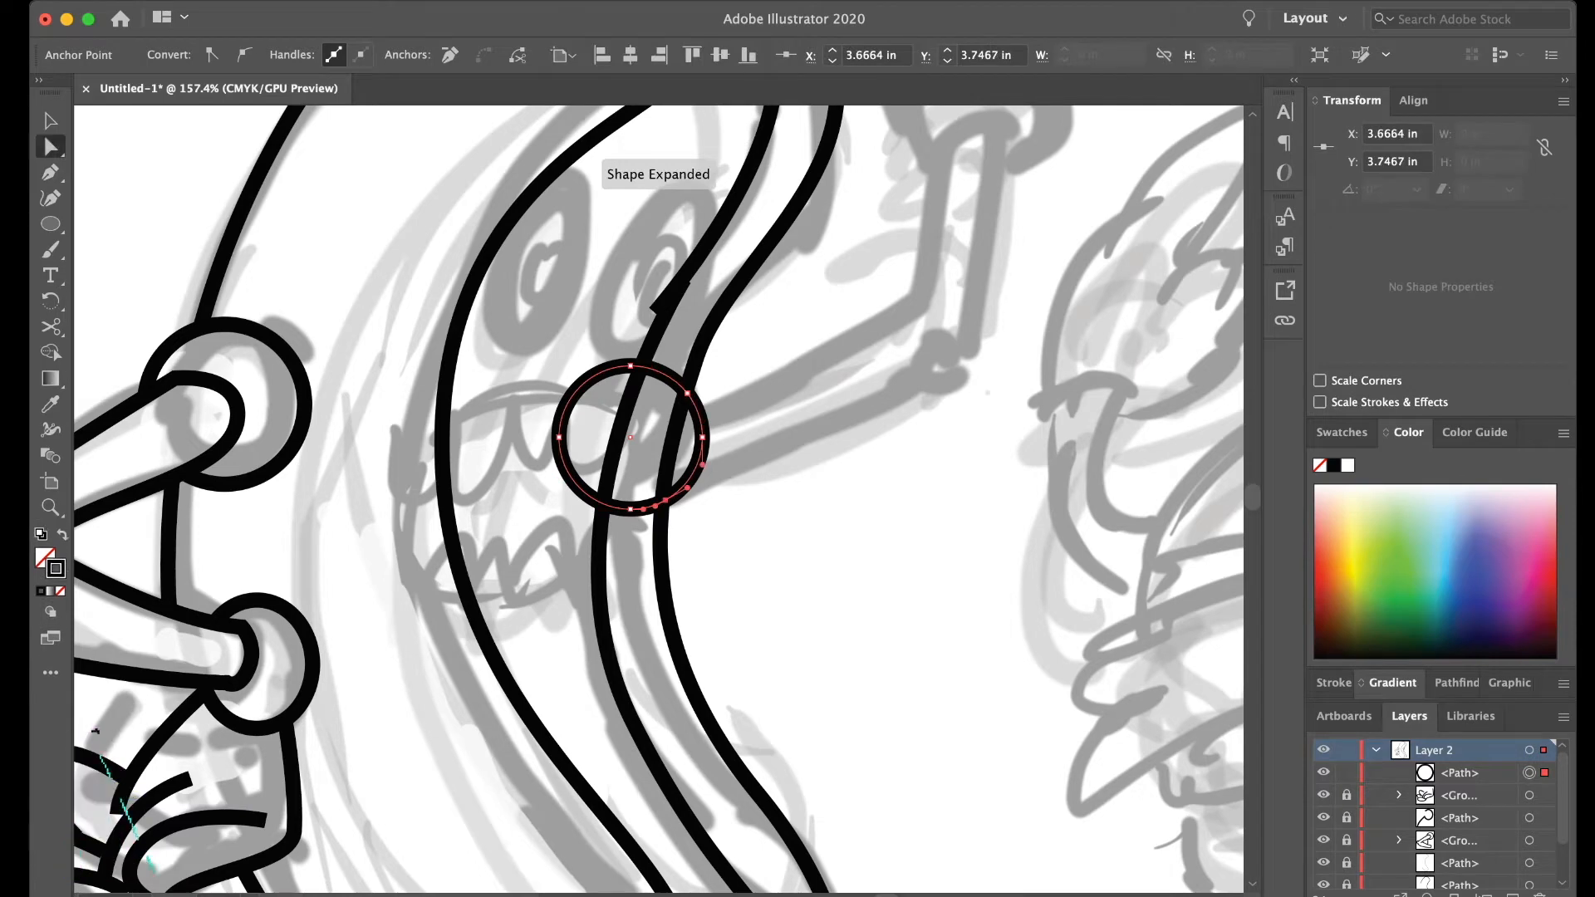
left_click(559, 437)
key("Delete")
left_click(631, 366)
key("Delete")
left_click(630, 509)
key("shift+super+a")
- Draw the upper edge of the raised upper arm as a straight line from the shoulder circle to the elbow
scroll(656, 499, "up", 2)
scroll(656, 499, "up", 2)
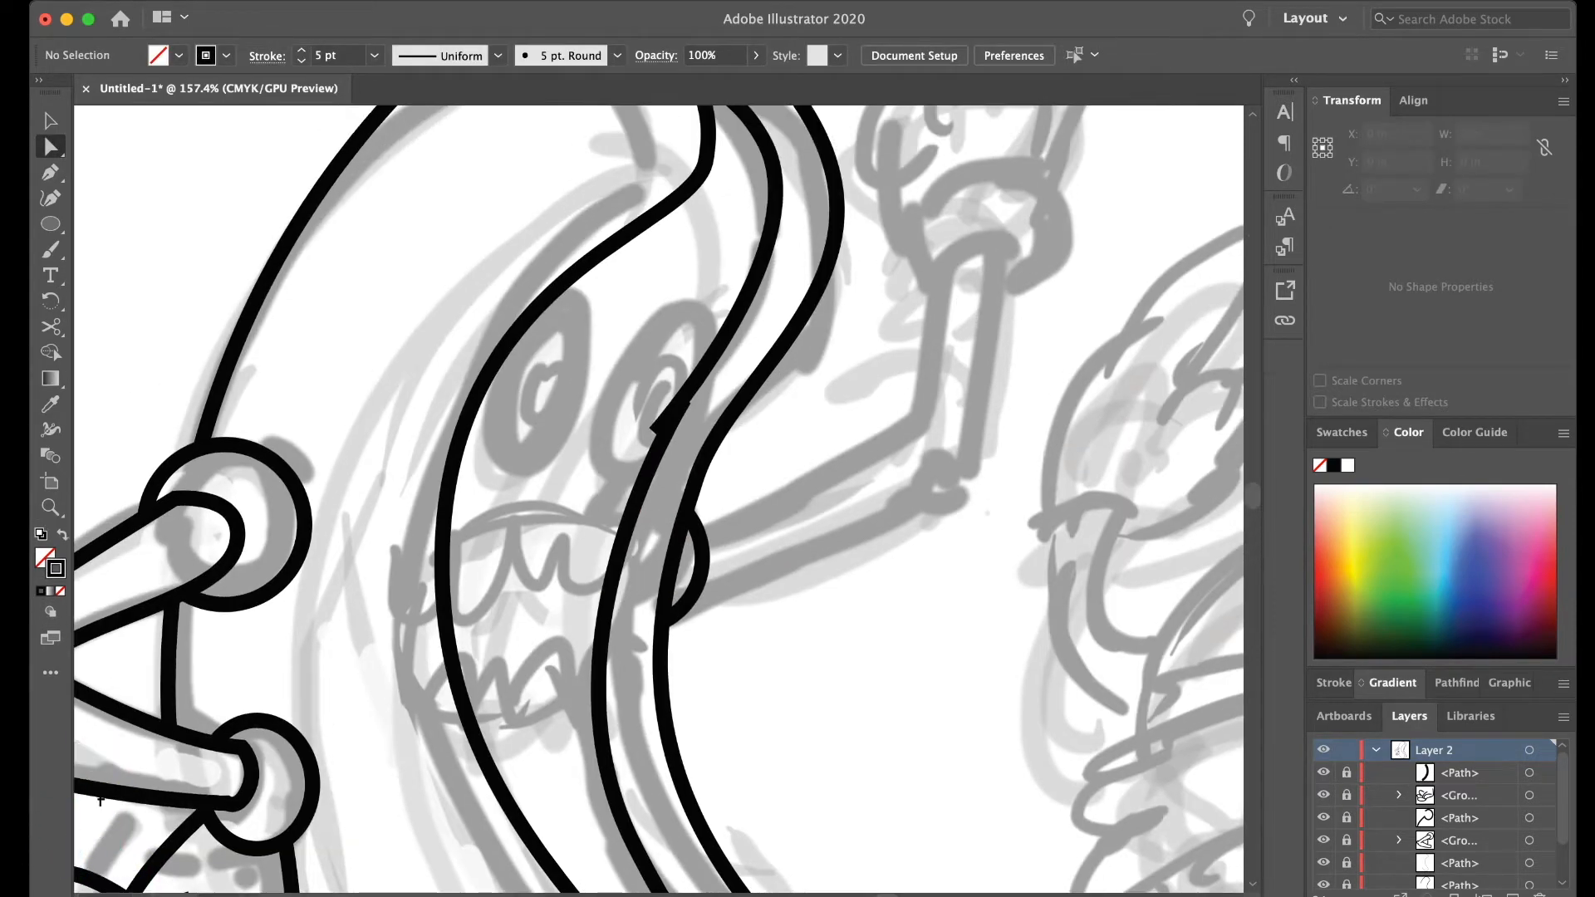
key("p")
scroll(657, 498, "up", 1)
scroll(656, 498, "up", 1)
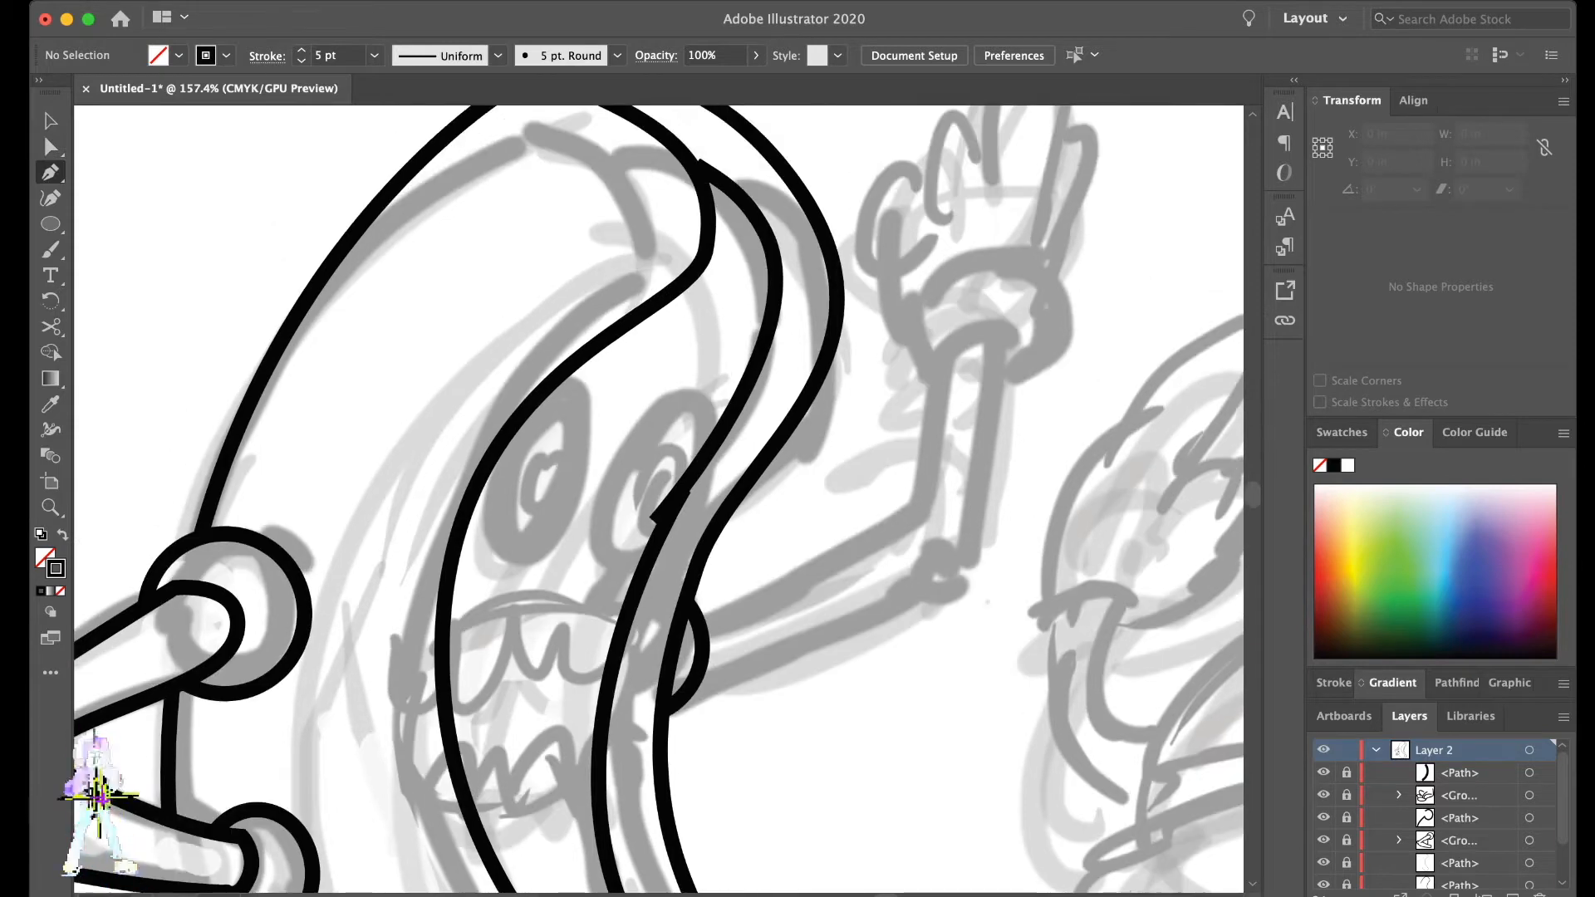
left_click(694, 608)
left_click(896, 536)
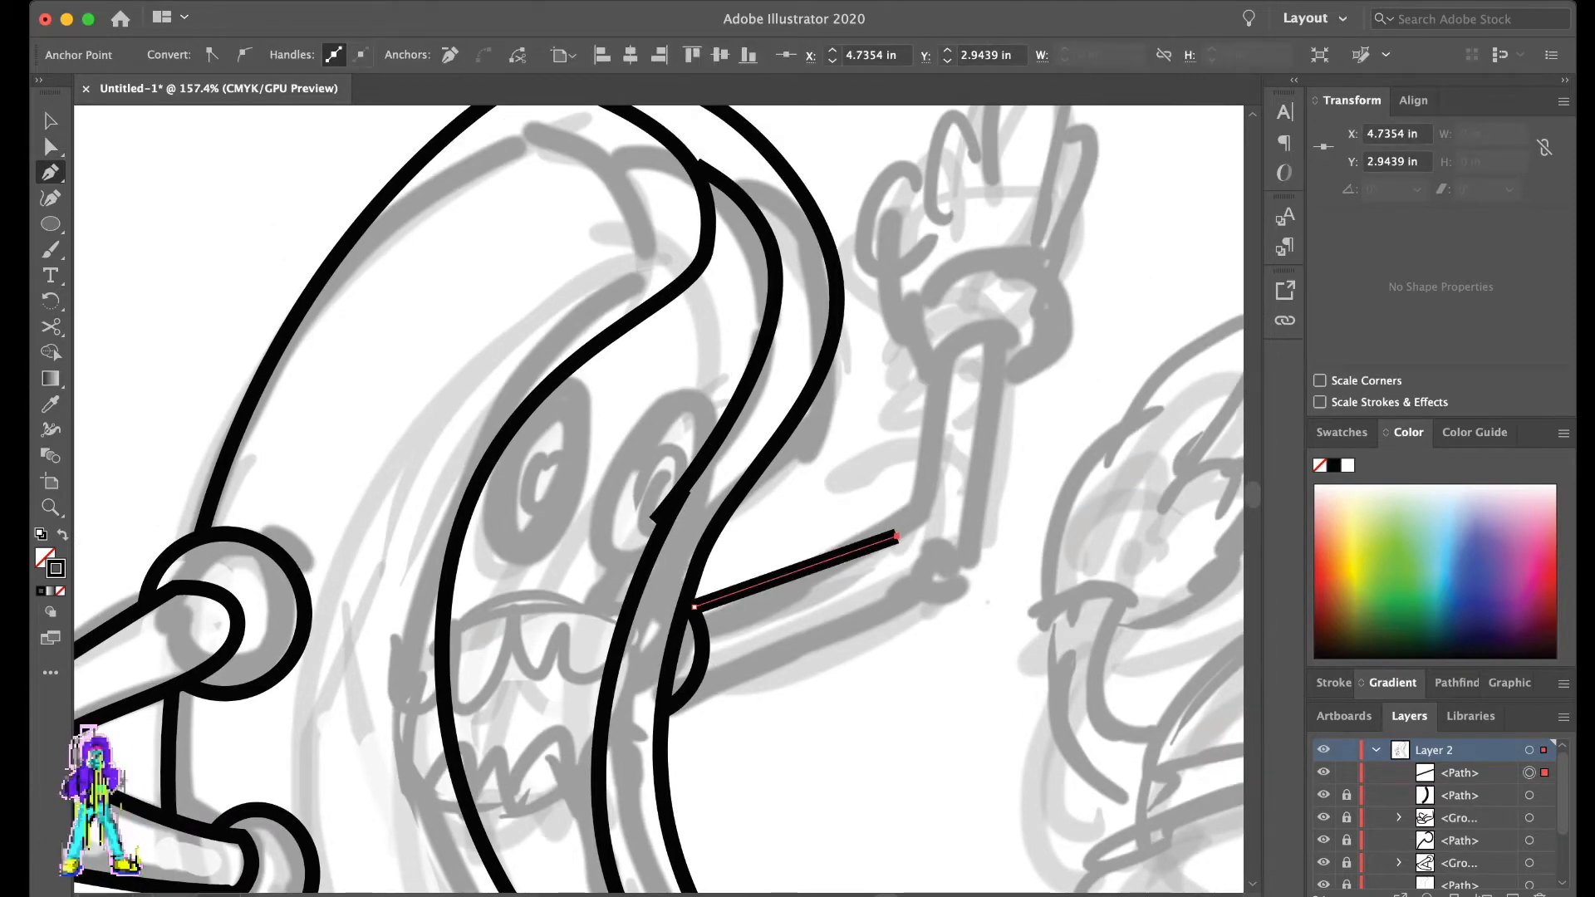
key("Escape")
- Trace the lower edge of the raised upper arm from the shoulder circle and curve it around the elbow
left_click(692, 694)
left_click_drag(810, 664, 850, 639)
left_click(916, 597)
left_click_drag(965, 587, 982, 560)
left_click(964, 544)
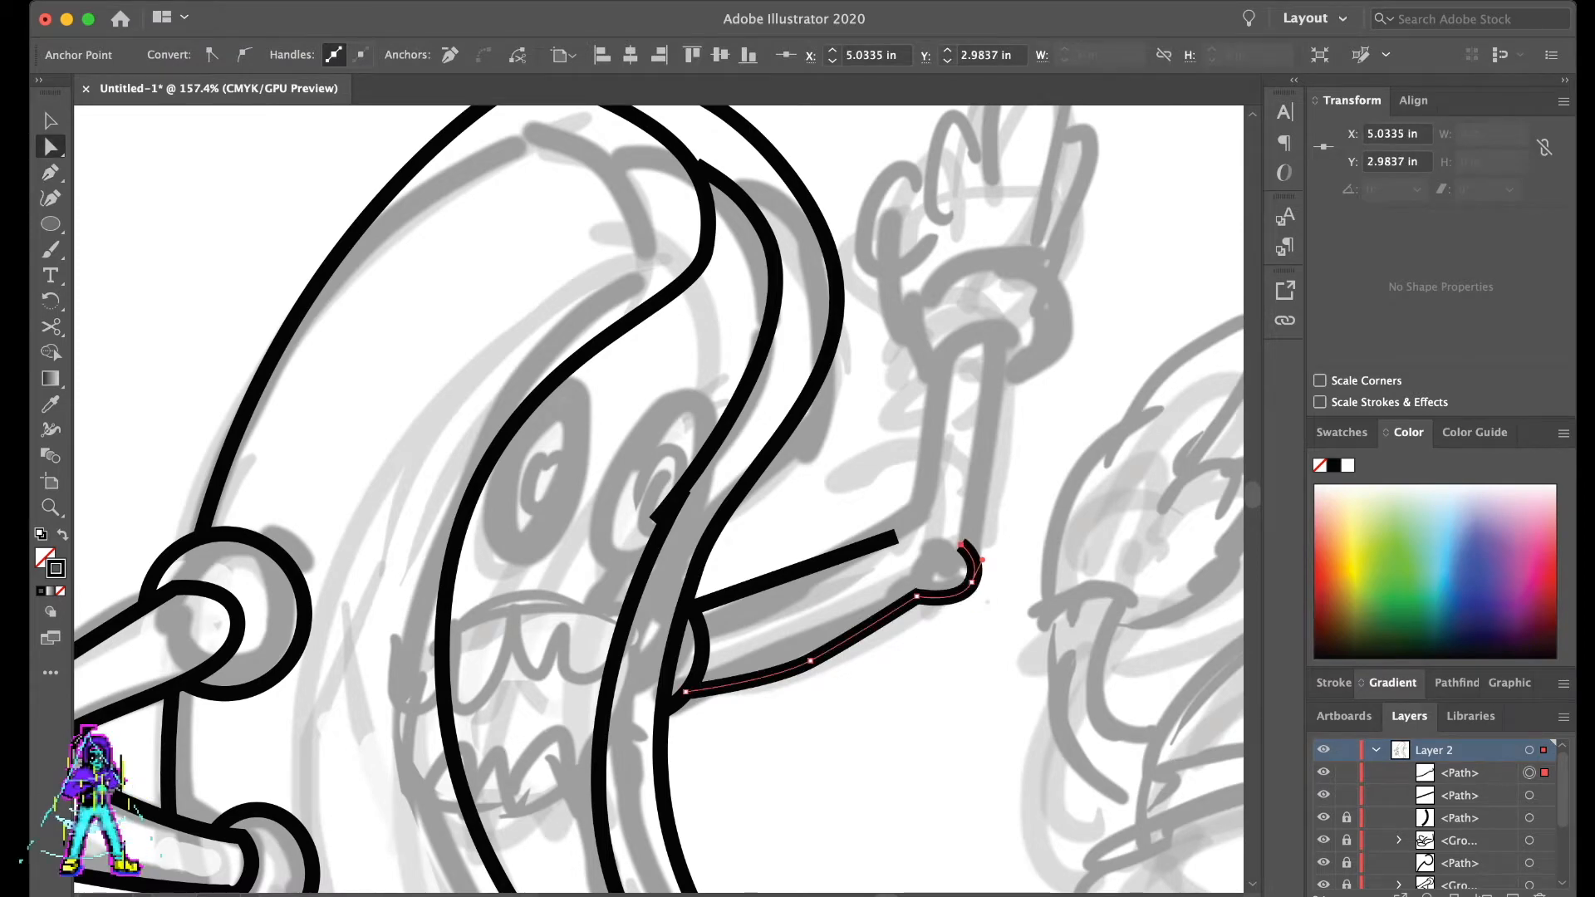
left_click(1018, 564, "super")
- Extend the upper arm's top edge to the elbow and draw the forearm up, around the wrist and back to the elbow
scroll(955, 565, "up", 3)
left_click(896, 629, "super")
left_click_drag(896, 628, 917, 633)
left_click(890, 592, "super")
left_click(885, 612)
left_click(936, 453)
left_click_drag(991, 453, 997, 484)
left_click(971, 644)
key("a")
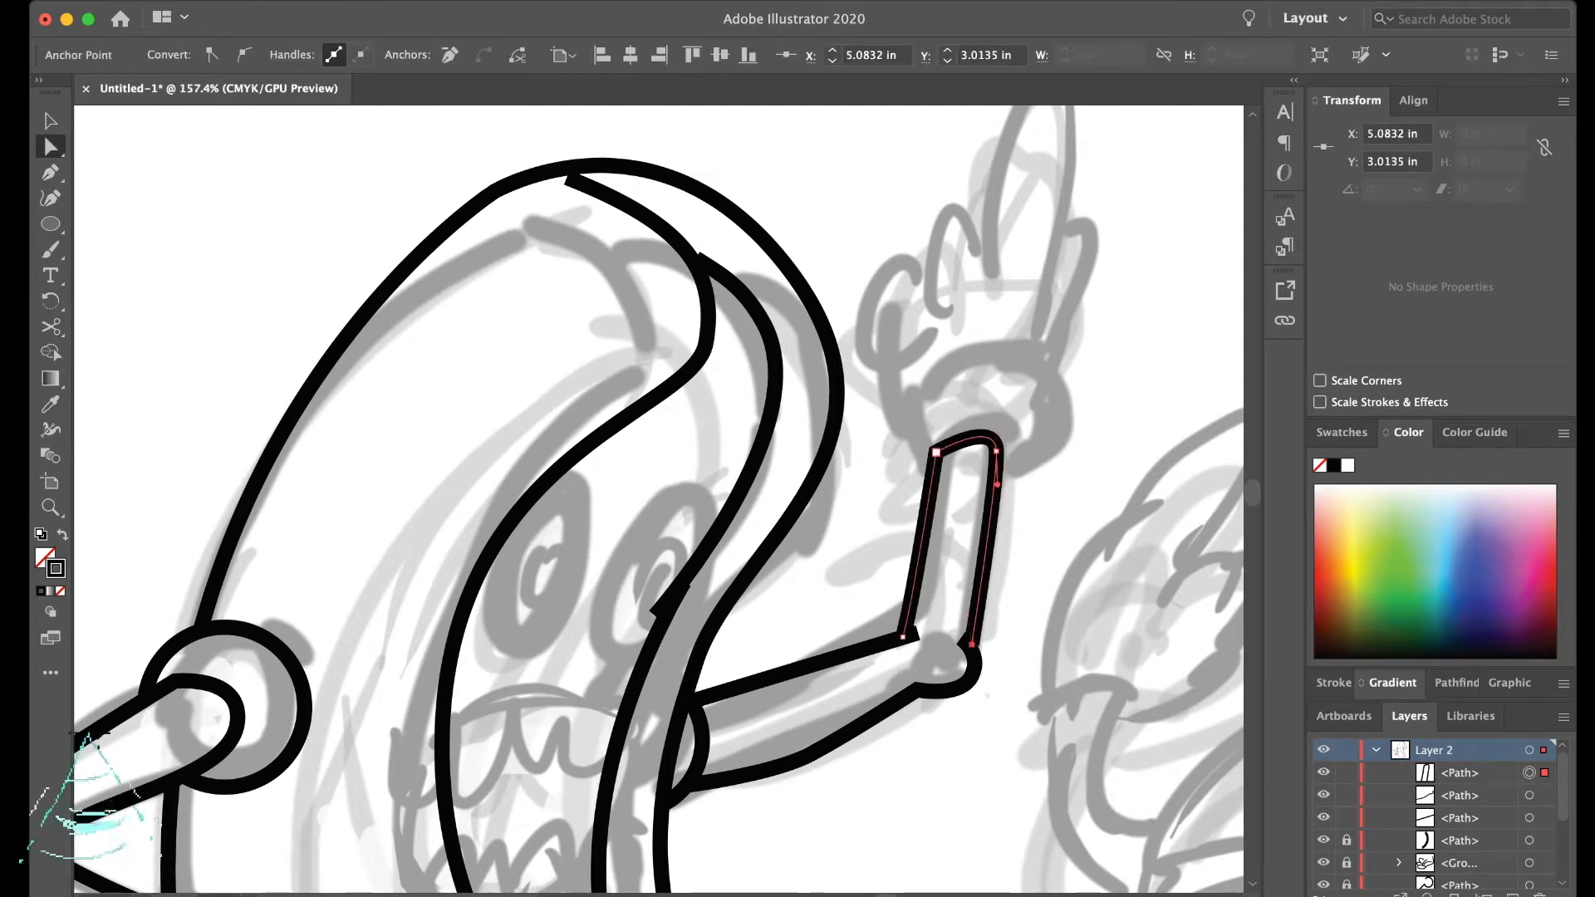
- Convert the forearm's corner anchor at the wrist to smooth and reshape its curve into a rounded end
left_click(937, 453)
left_click(244, 55)
left_click(868, 507)
left_click(916, 531)
left_click_drag(909, 491, 926, 496)
left_click_drag(936, 452, 989, 456)
left_click(964, 506)
left_click(1030, 498)
scroll(1030, 498, "right", 3)
key("l")
left_click_drag(961, 377, 837, 501)
left_click_drag(961, 502, 969, 486)
key("super+z")
scroll(970, 486, "up", 1)
scroll(913, 432, "up", 1)
key("b")
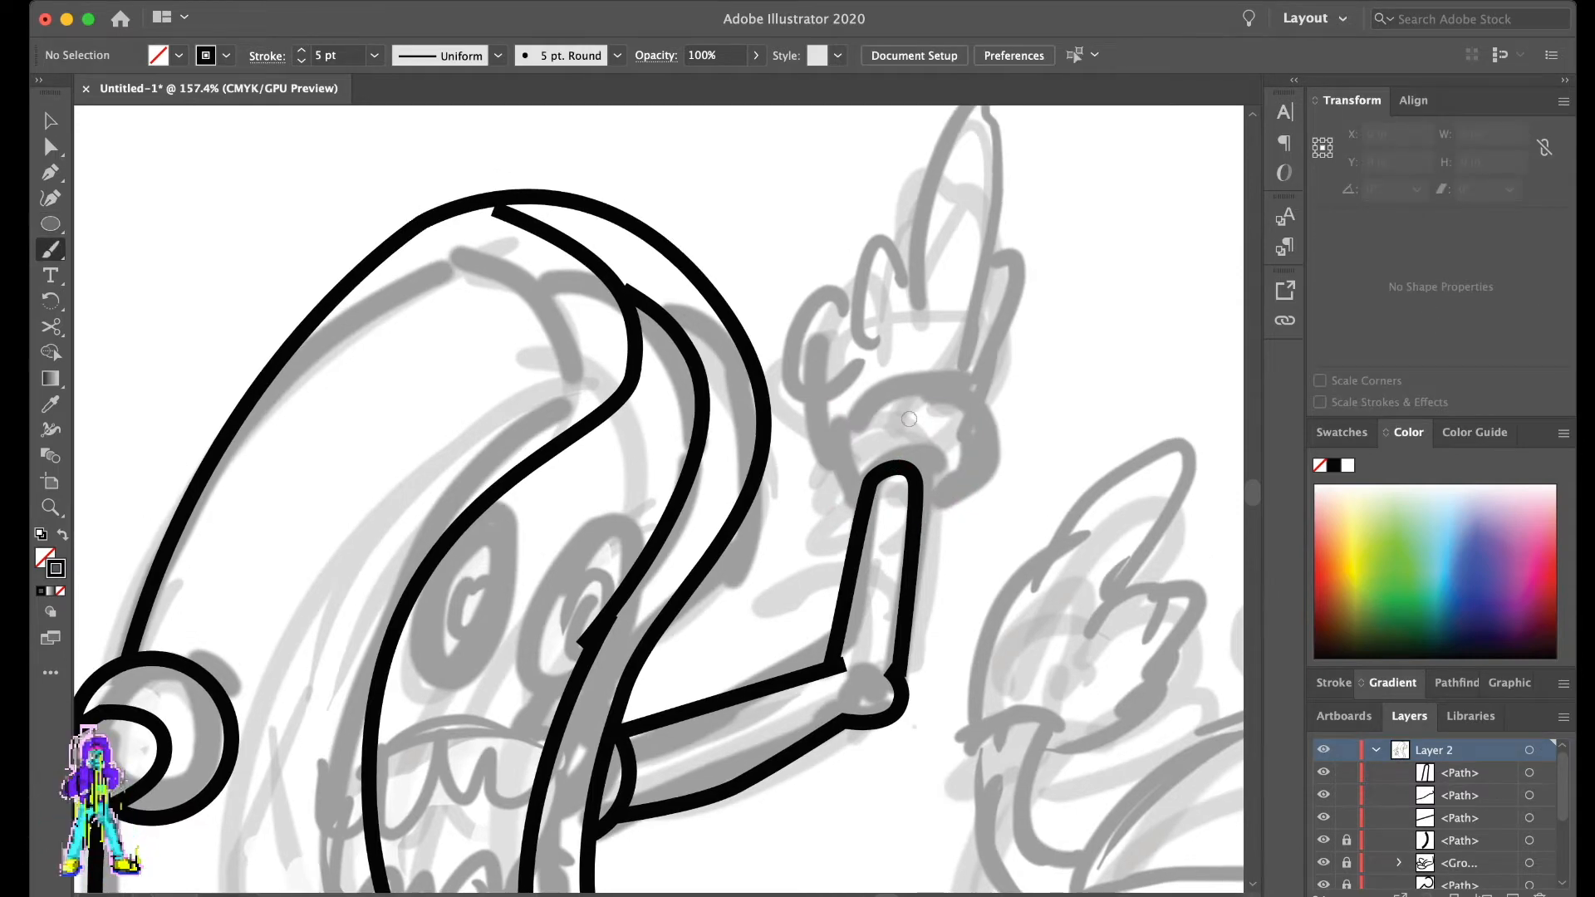
left_click_drag(847, 475, 940, 480)
key("super+z")
- Draw a curved cuff with the Pen tool around the rounded wrist of the raised arm
key("p")
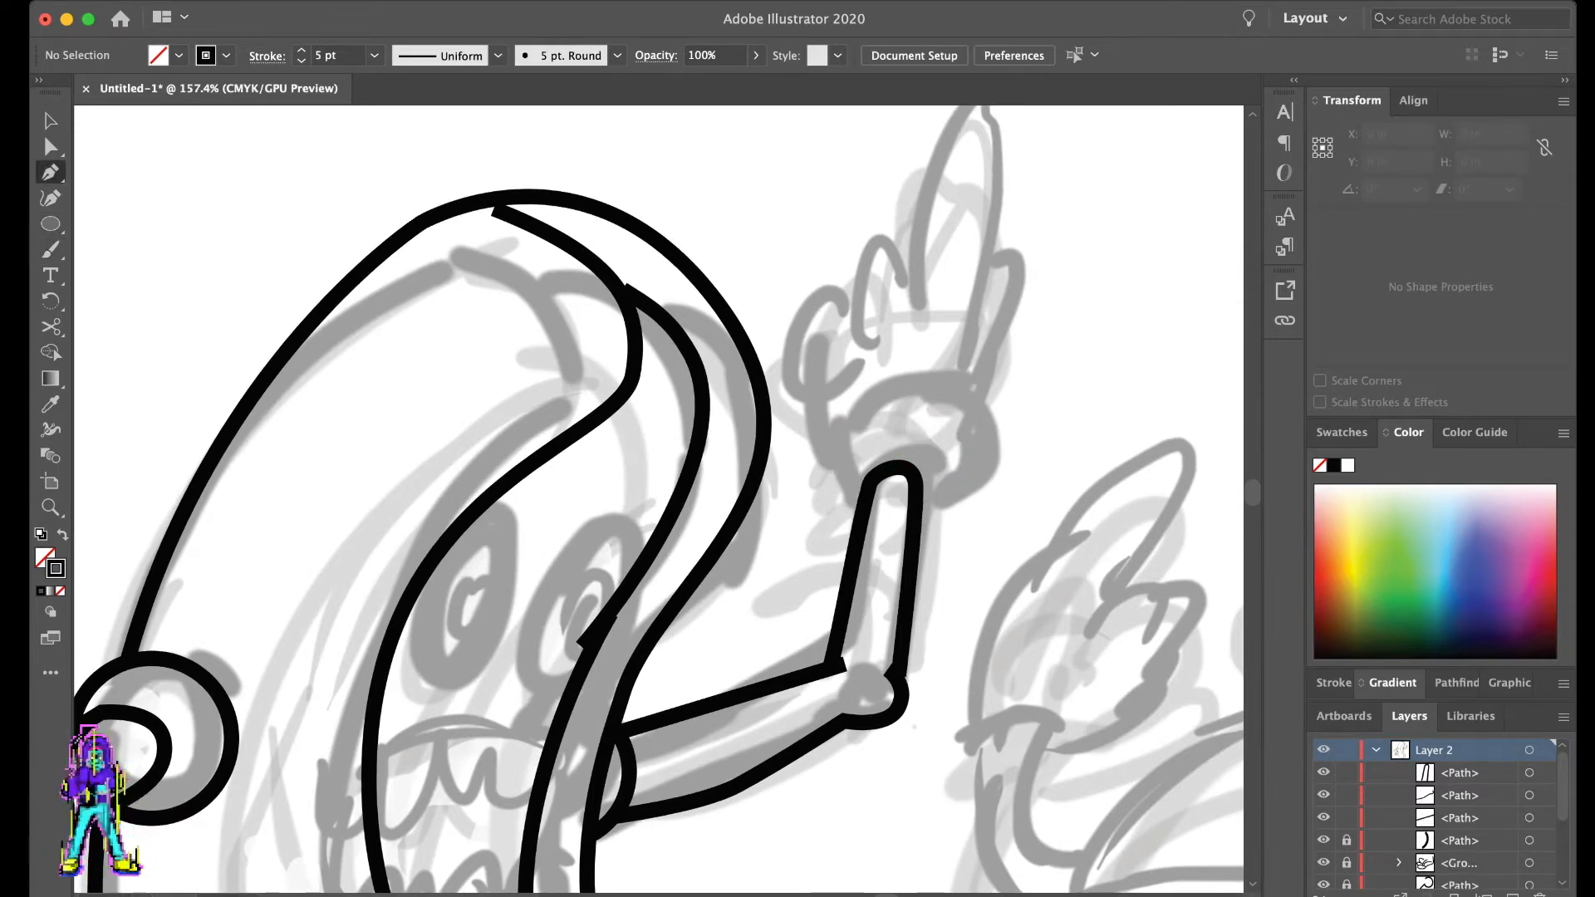
left_click(861, 503)
left_click_drag(881, 423, 941, 410)
left_click_drag(922, 522, 851, 558)
key("a")
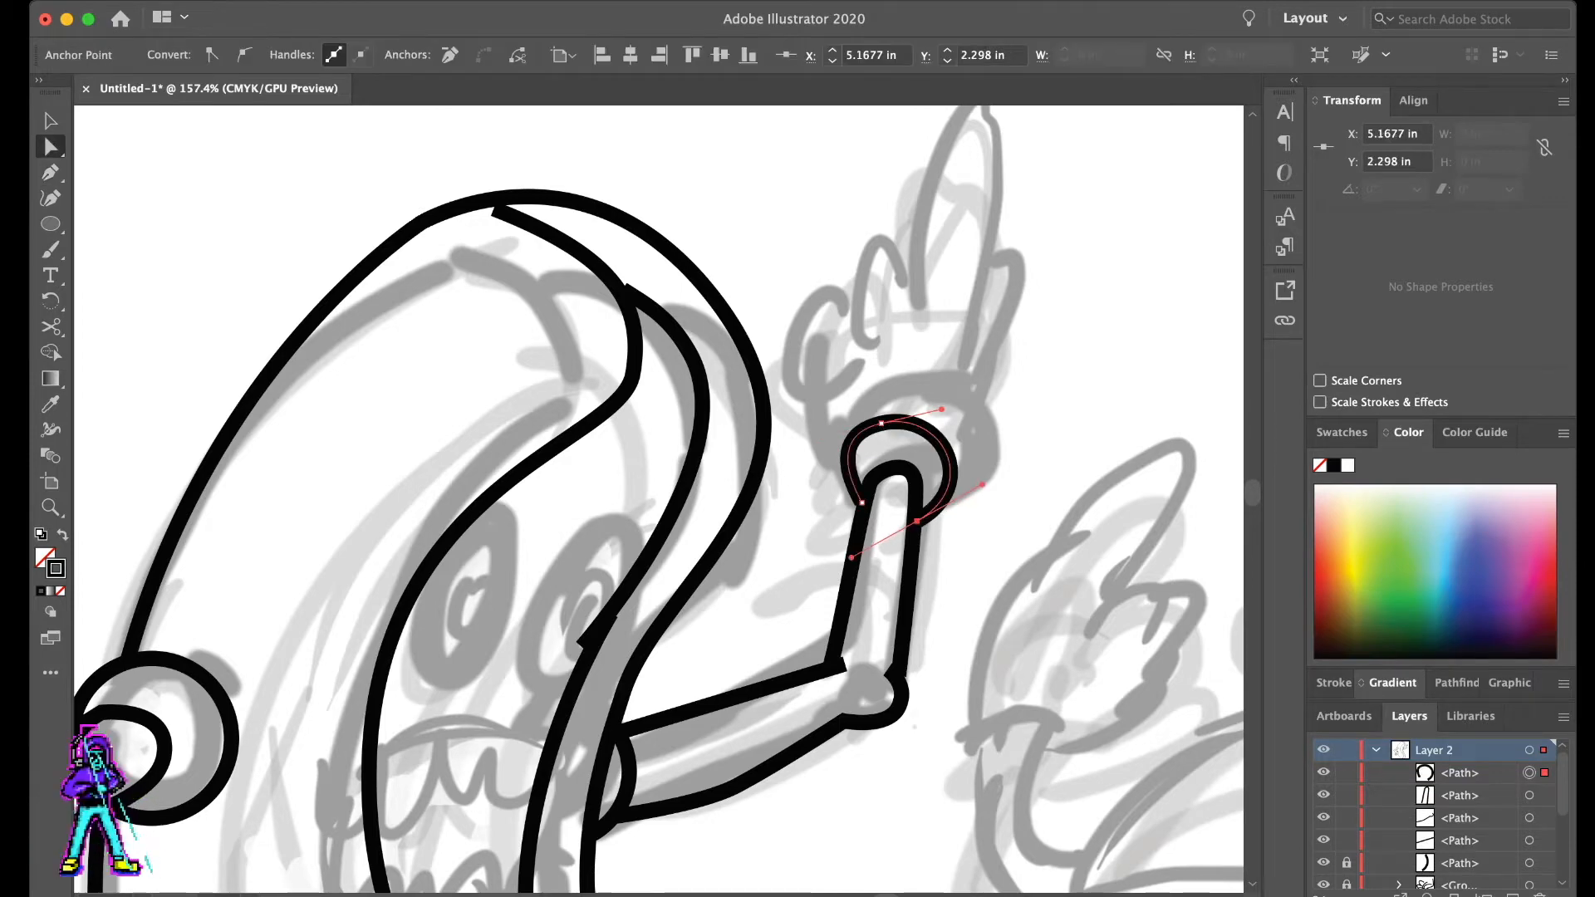
key("super+shift+a")
- Check the raised arm against the whole drawing and lock its arm and cuff paths
scroll(851, 557, "up", 5)
scroll(969, 378, "down", 10)
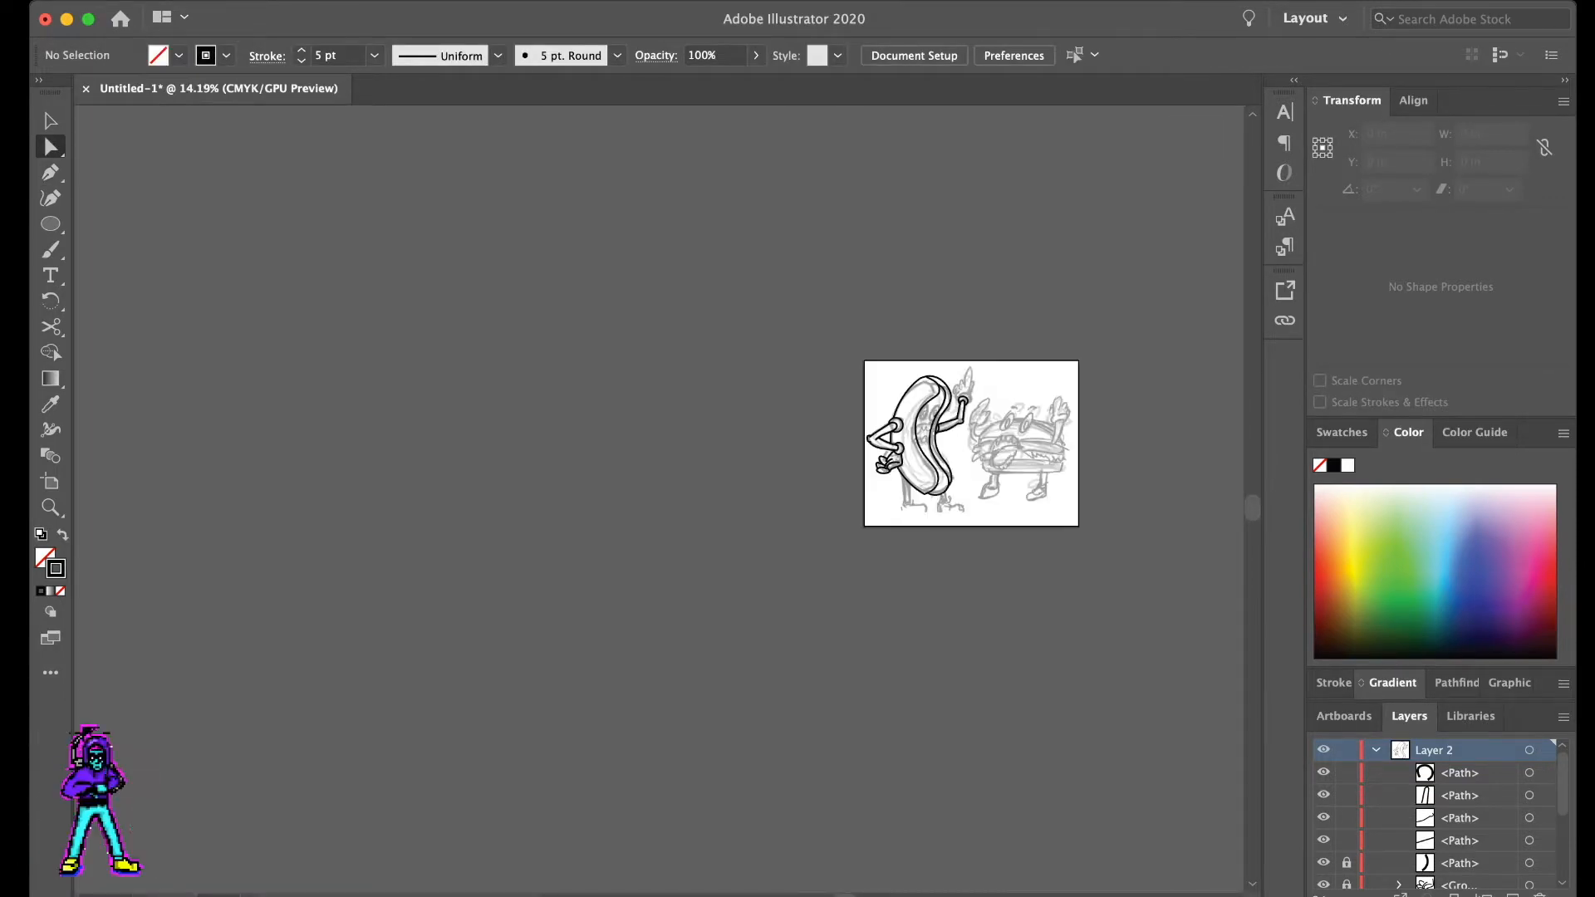
scroll(970, 379, "up", 6)
scroll(970, 378, "right", 2)
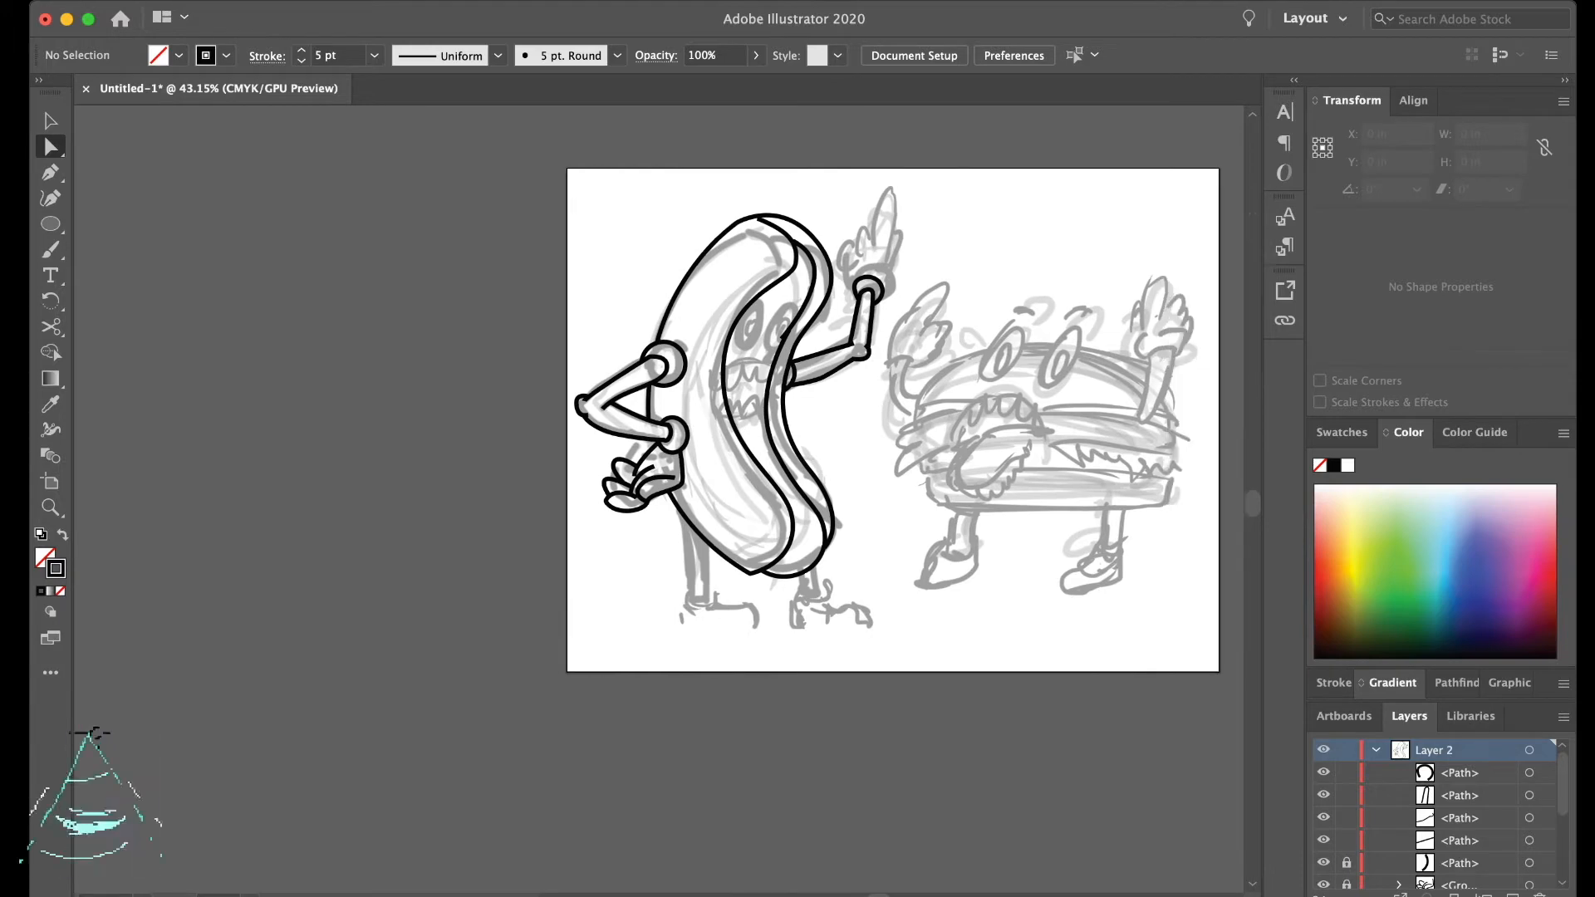
scroll(997, 416, "up", 4)
scroll(996, 415, "up", 2)
scroll(997, 415, "right", 2)
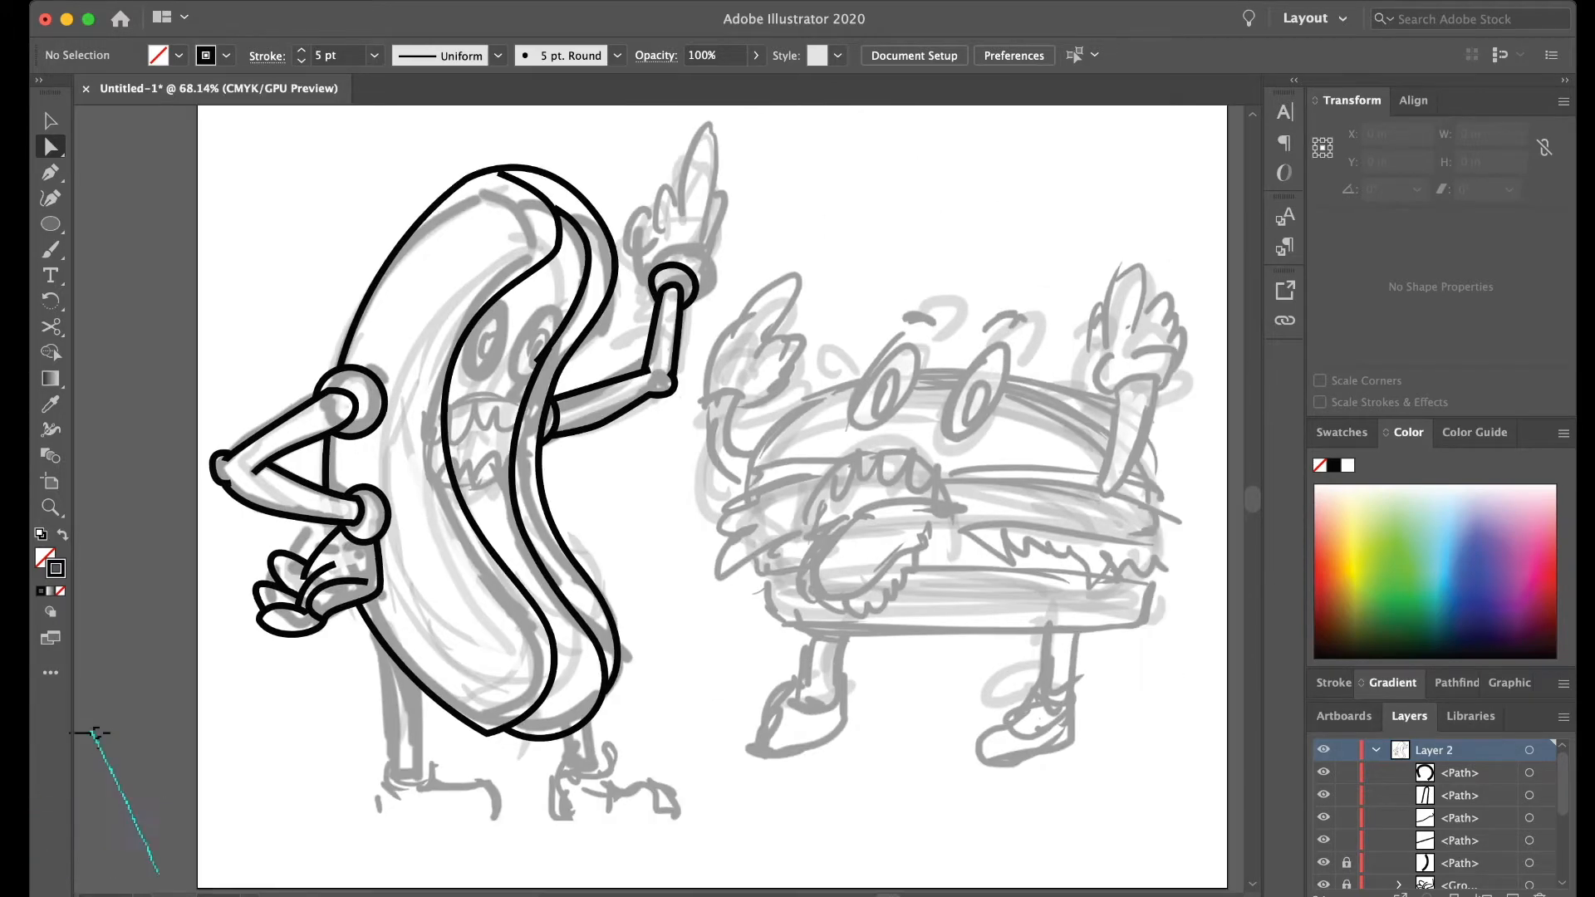
scroll(762, 375, "up", 4)
key("p")
scroll(665, 499, "up", 6)
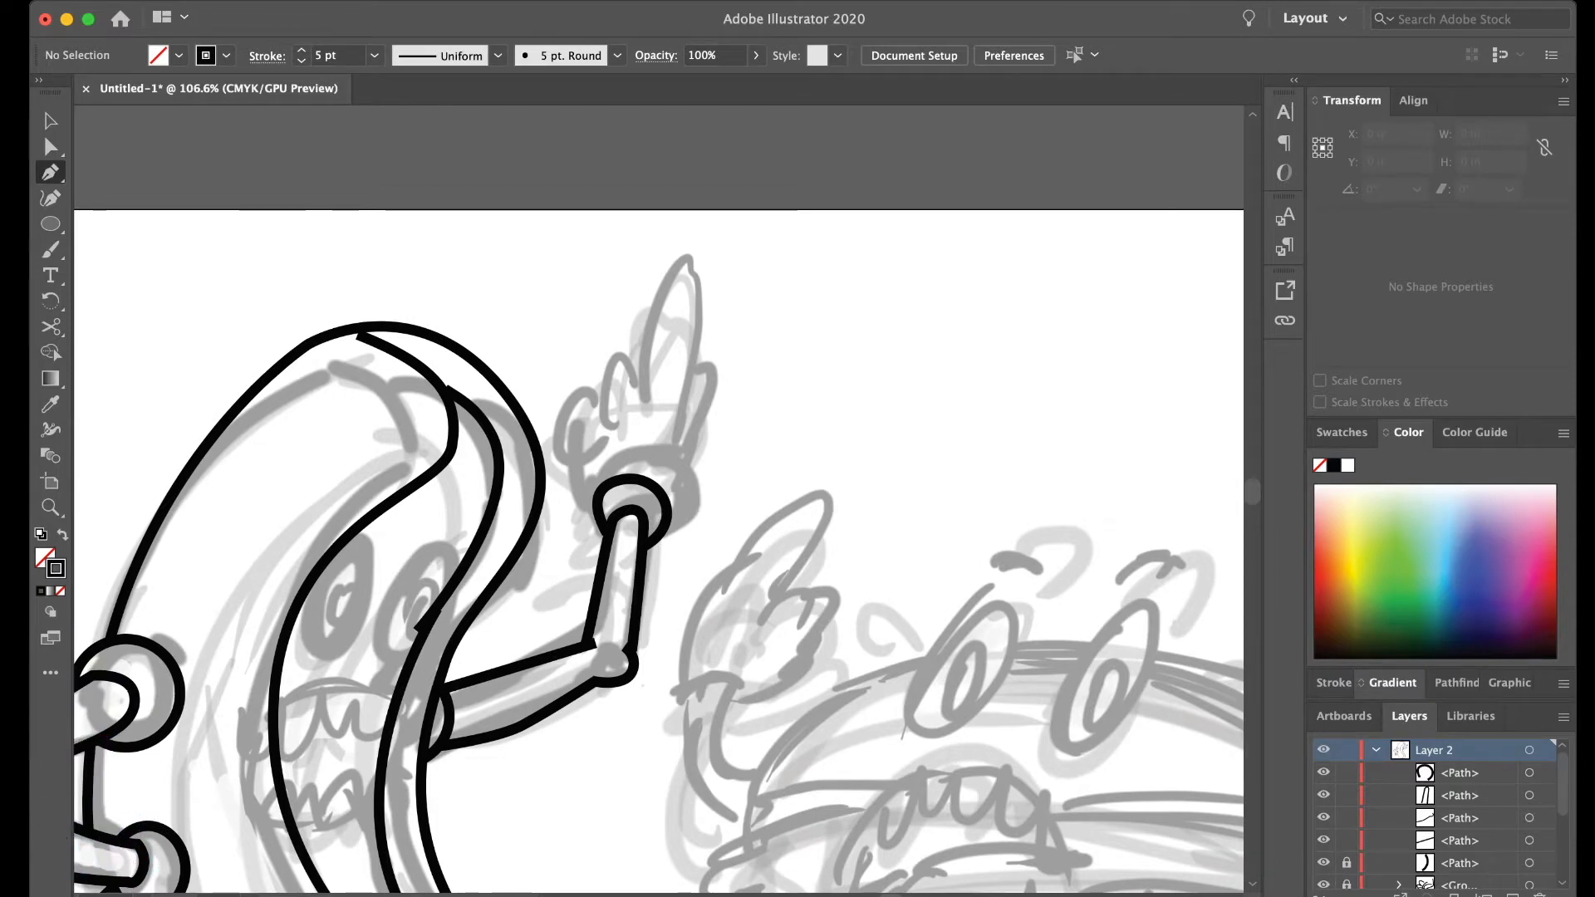
scroll(650, 416, "up", 3)
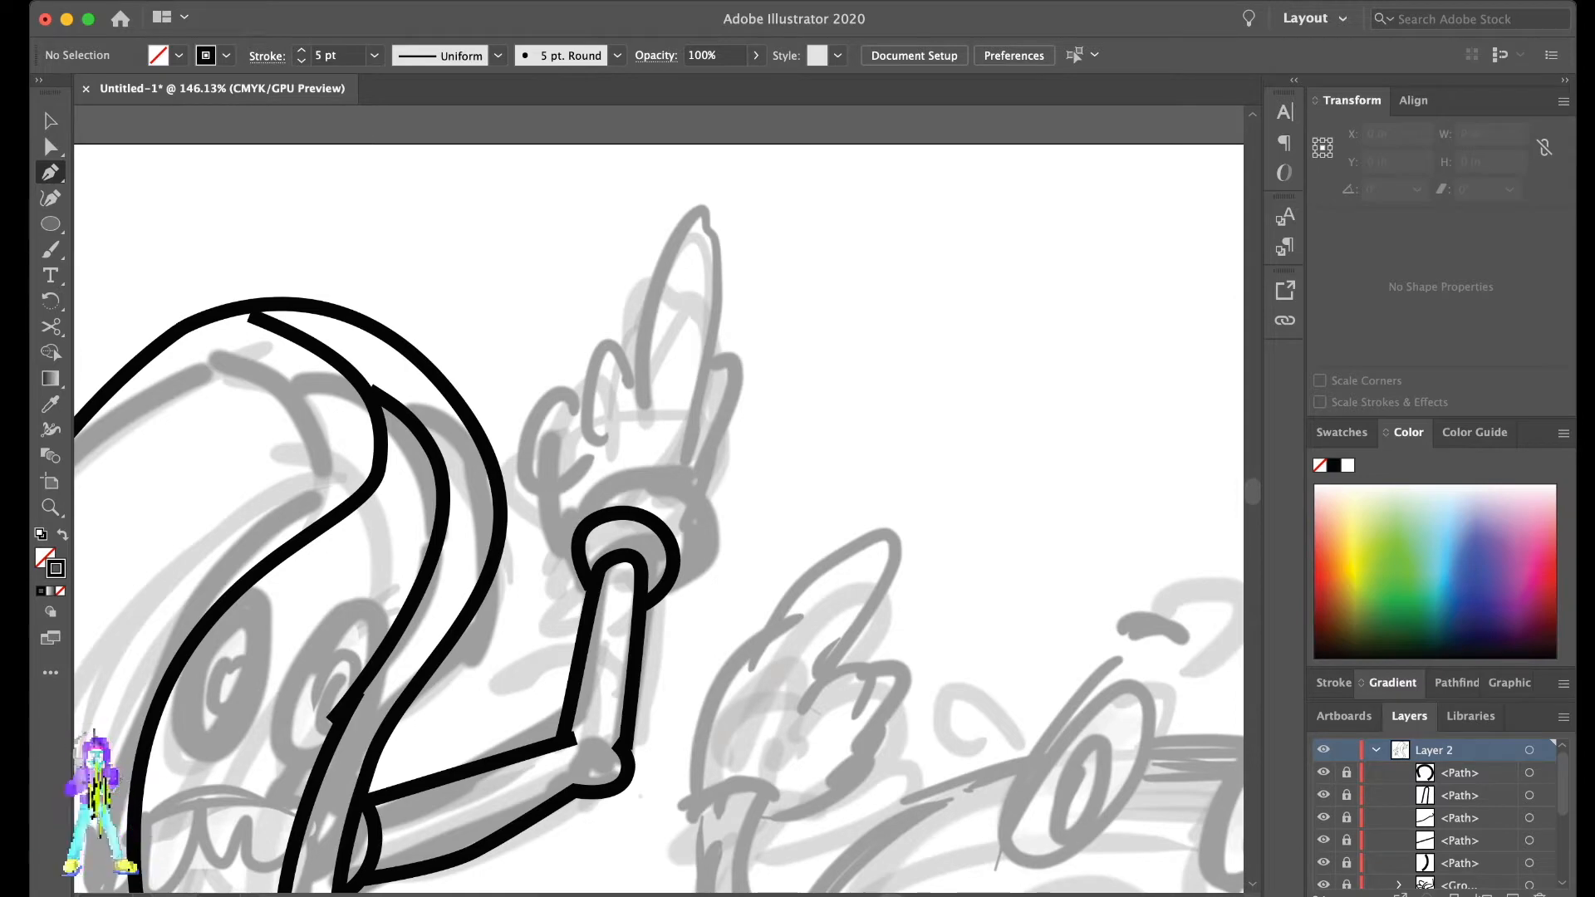
left_click_drag(621, 393, 660, 390)
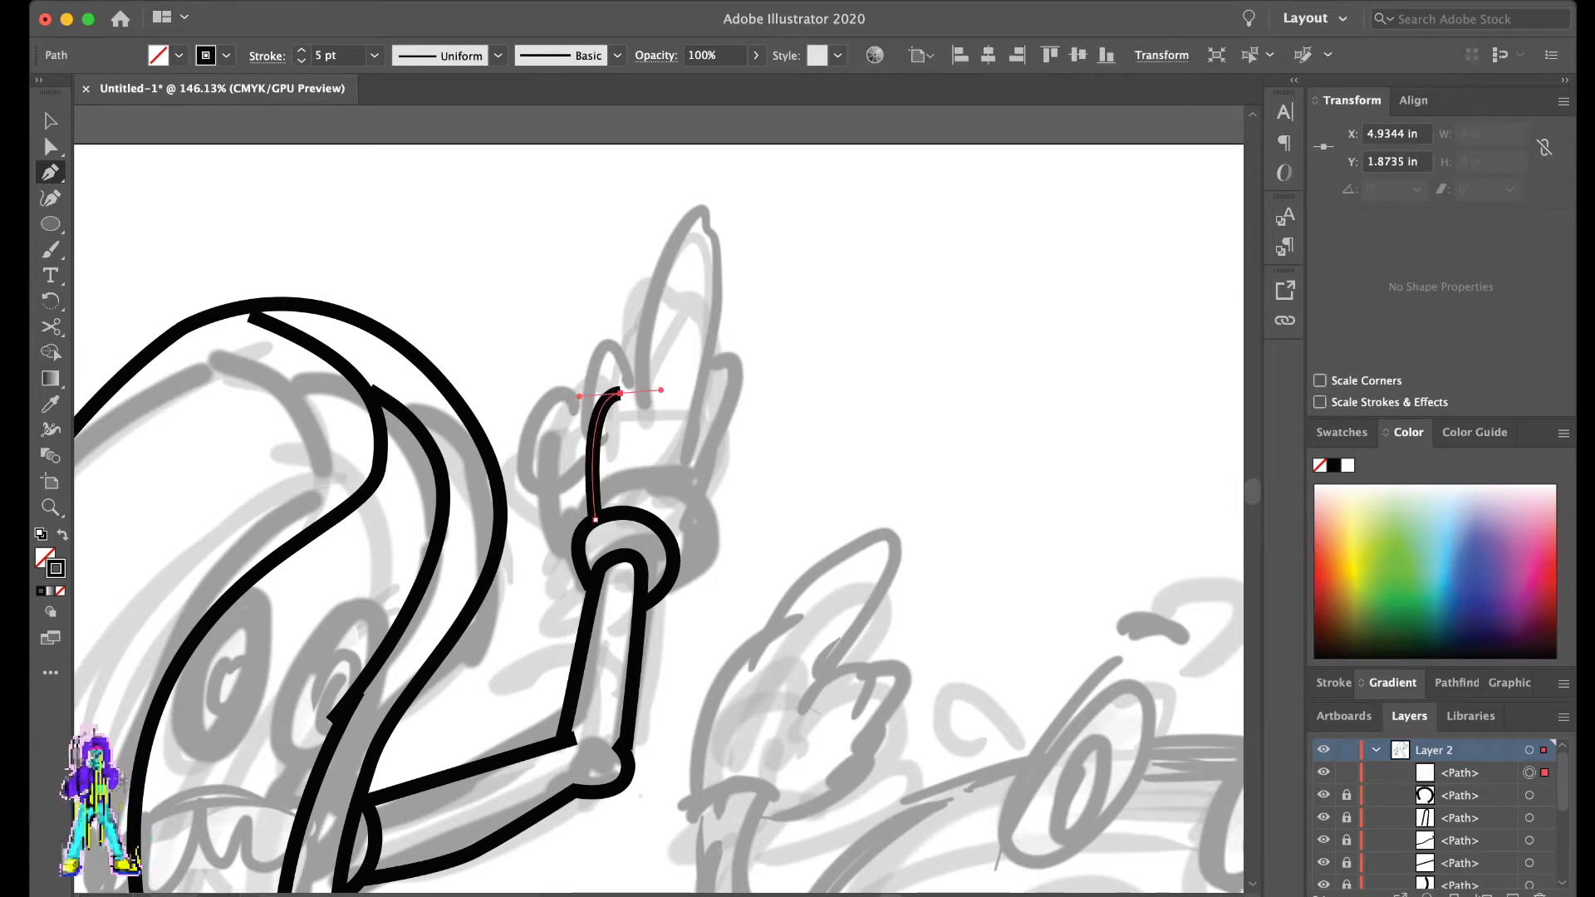
key("super+z")
key("super+z")
- Draw the raised hand's front folded finger as a hooked curve, and a short palm edge line down to the cuff
left_click(648, 450)
left_click_drag(626, 373, 593, 367)
left_click_drag(565, 449, 570, 476)
left_click(618, 420)
left_click(597, 462)
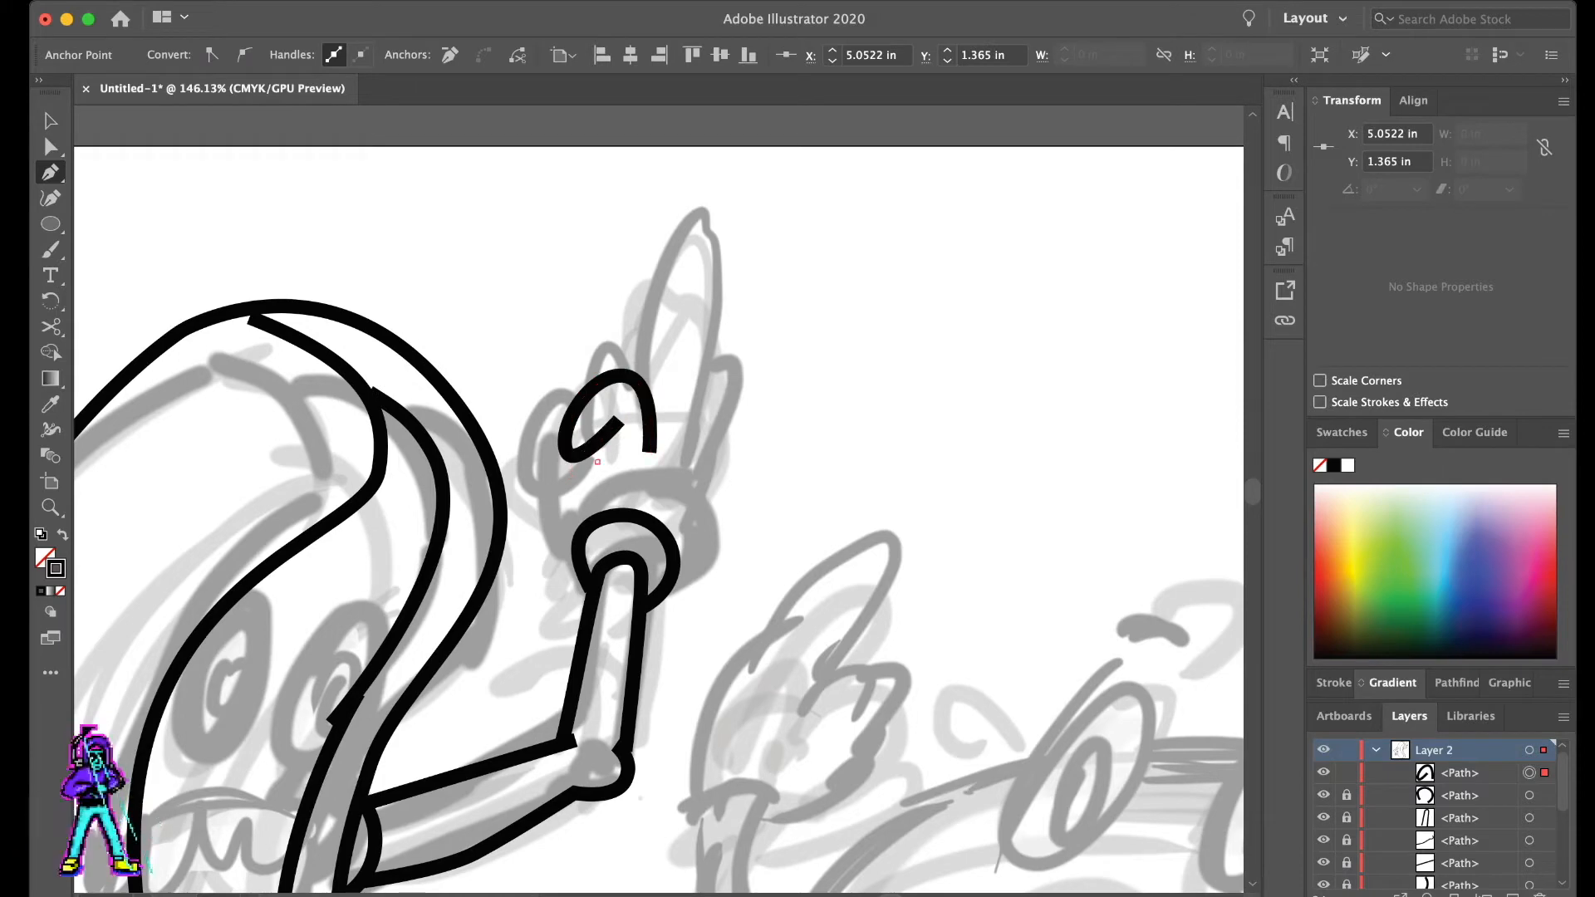
left_click(600, 520)
key("super+shift+a")
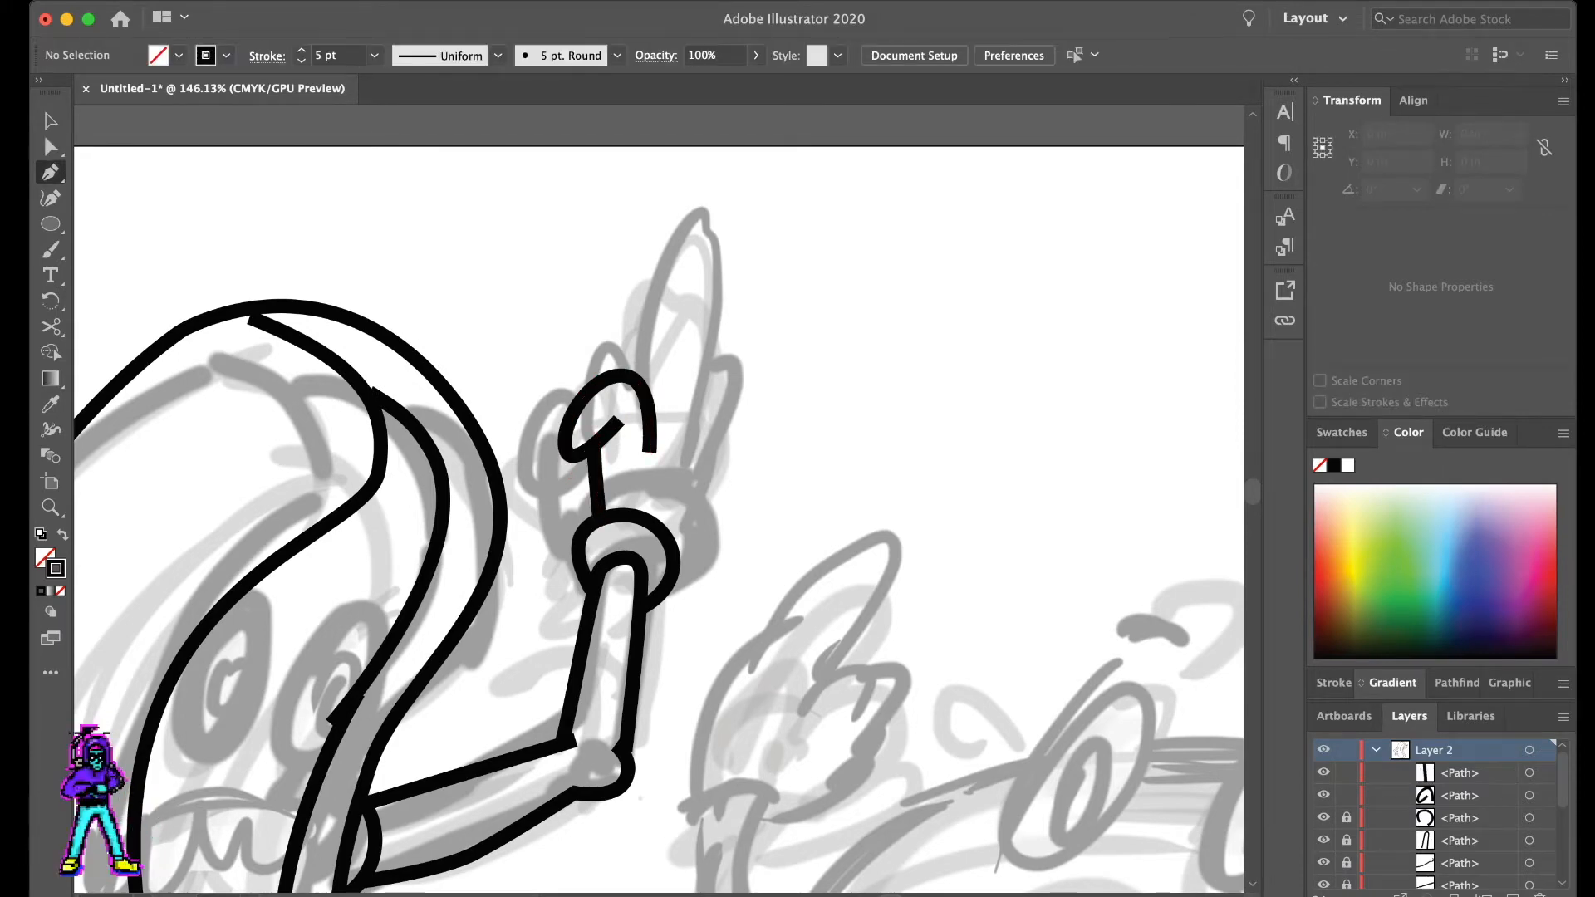
- Draw the upright pointing finger as a narrow rounded loop above the folded finger and refine its tip
left_click_drag(634, 193, 670, 187)
left_click_drag(667, 428, 652, 490)
key("a")
key("super+shift+a")
left_click(638, 196)
left_click_drag(633, 195, 662, 211)
key("super+shift+a")
- Draw the outer edge of the raised hand from the pointing finger's base down to the cuff
key("p")
left_click(677, 373)
left_click_drag(712, 408, 696, 523)
left_click(680, 552)
key("a")
key("super+shift+a")
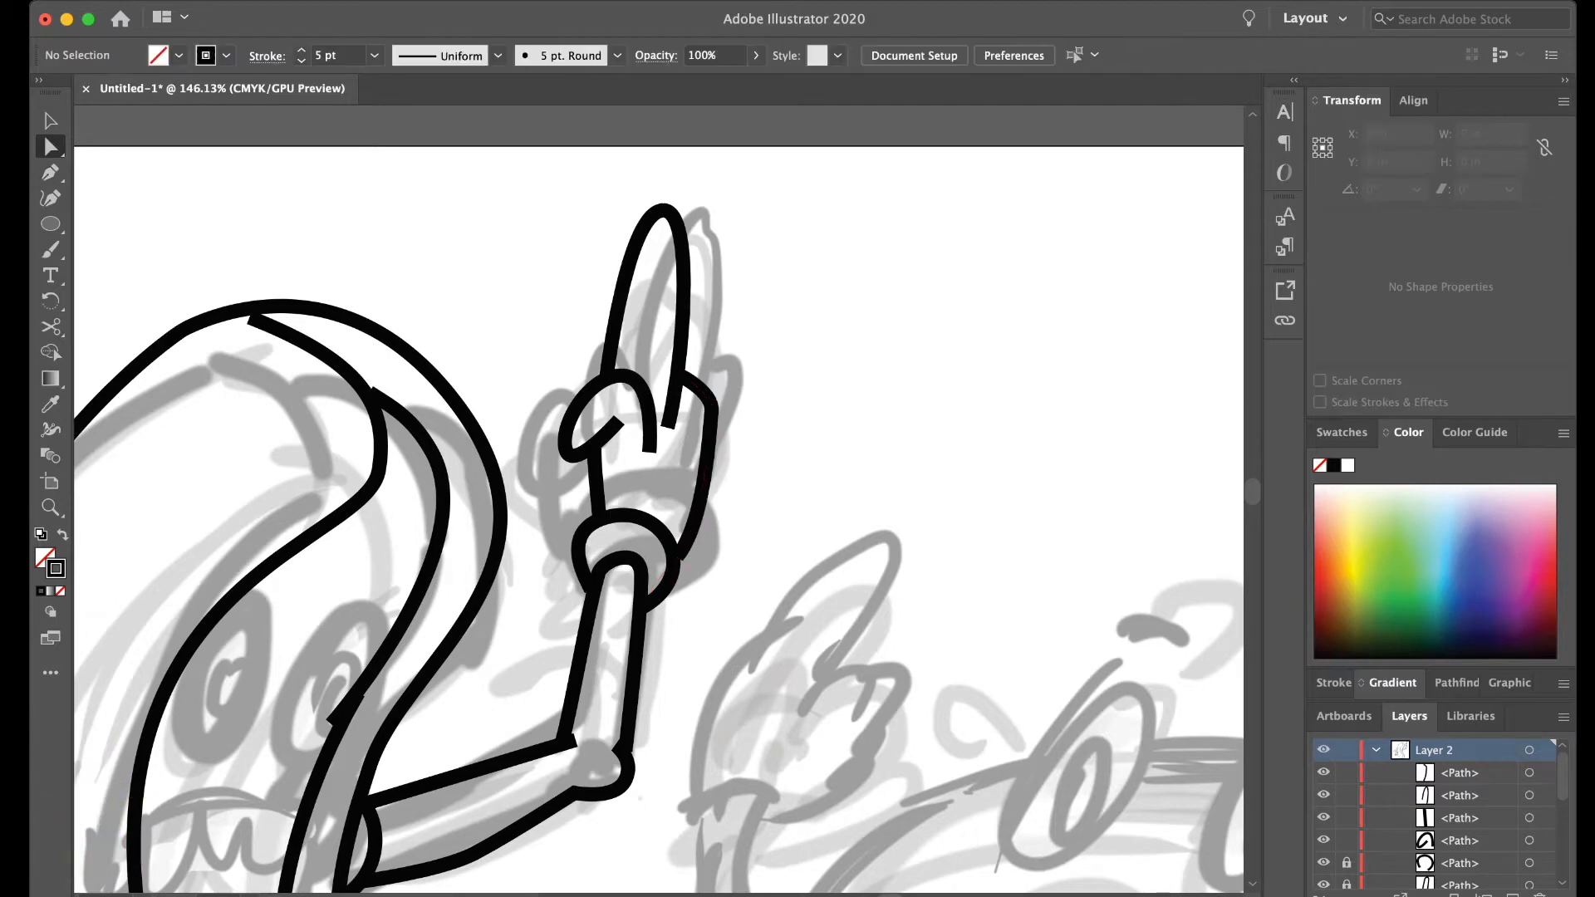
- Draw a second folded finger as a curve behind the first one on the raised hand
key("p")
left_click(606, 370)
left_click_drag(544, 415, 548, 443)
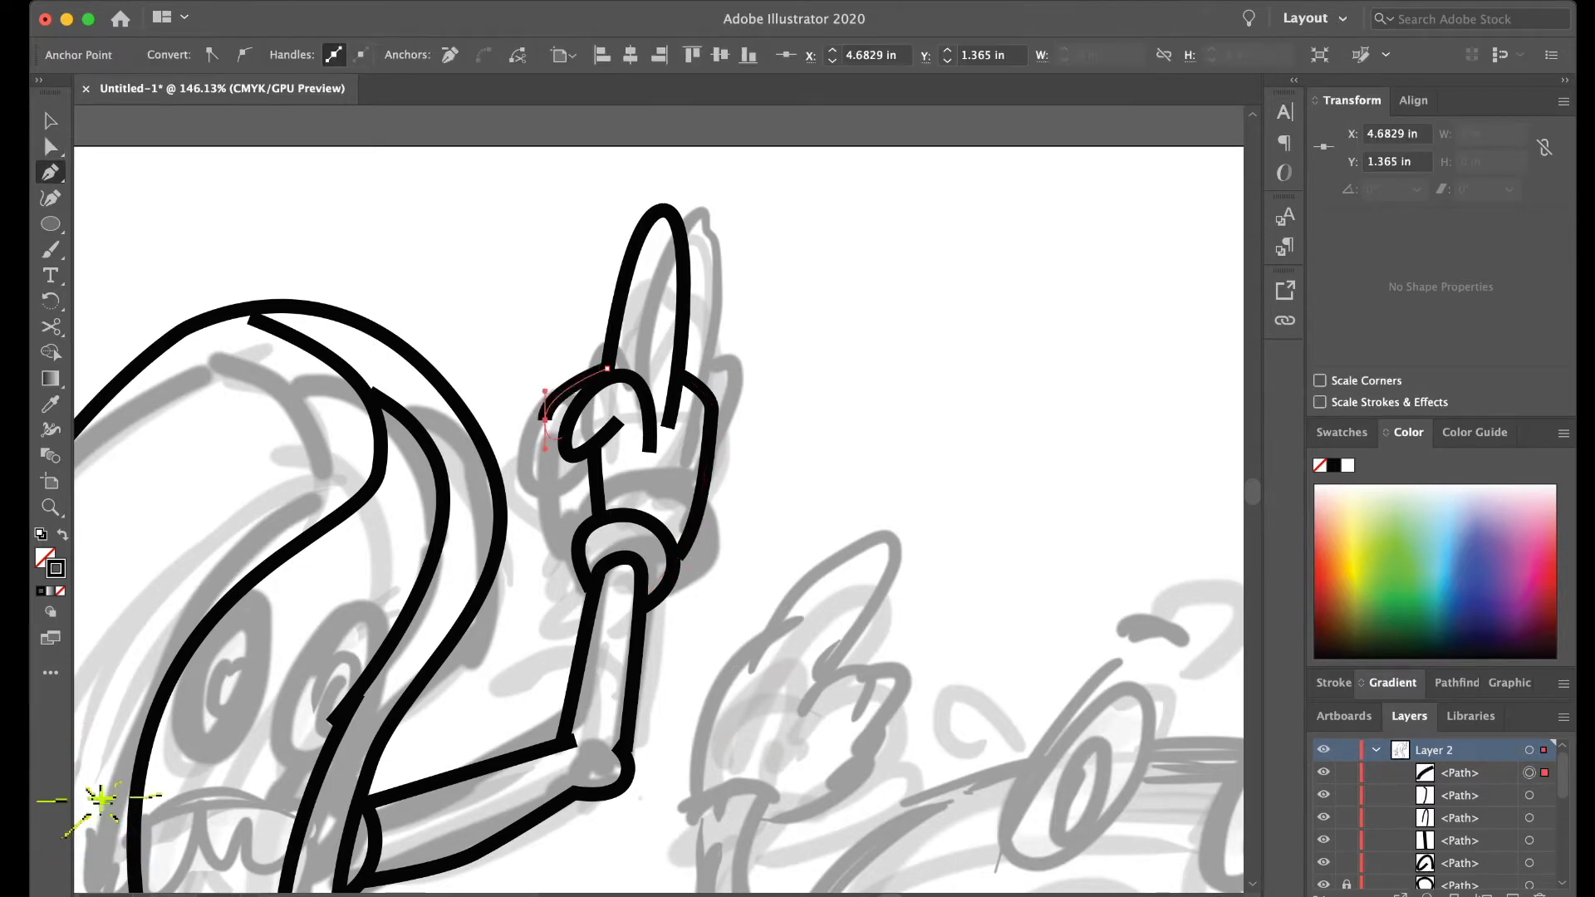
left_click(563, 438)
key("a")
key("super+shift+a")
- Draw a third folded finger curling below the other two beside the palm edge
scroll(563, 438, "left", 1)
key("p")
left_click(558, 442)
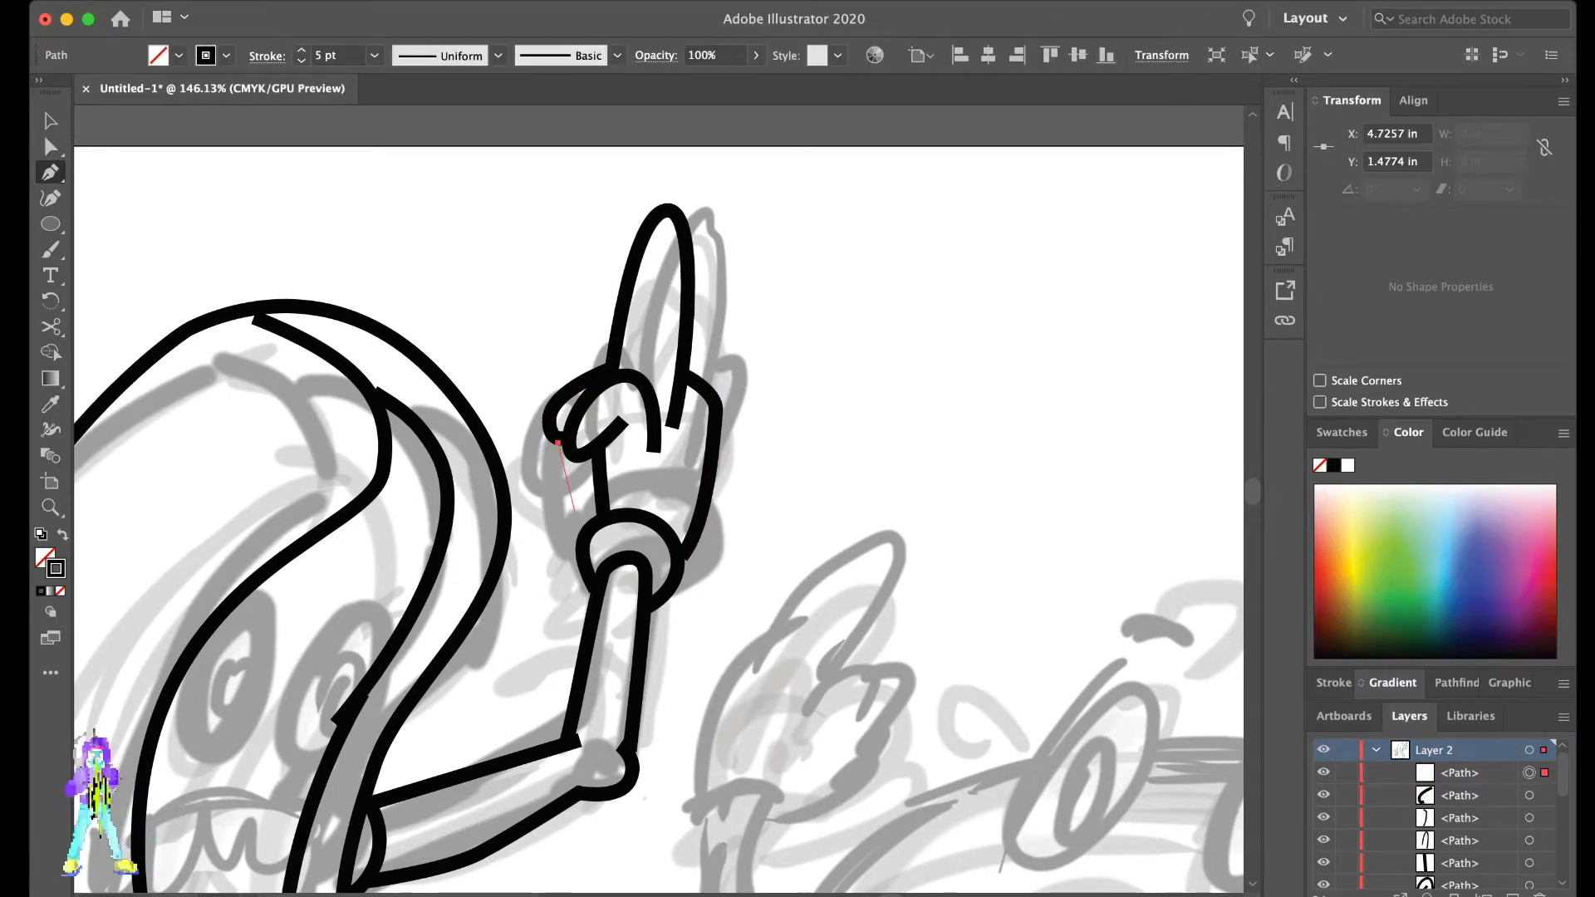
left_click_drag(583, 503, 611, 498)
left_click(613, 439)
key("a")
key("super+shift+a")
- Try to delete the straight palm edge line beneath the folded fingers
left_click(600, 484)
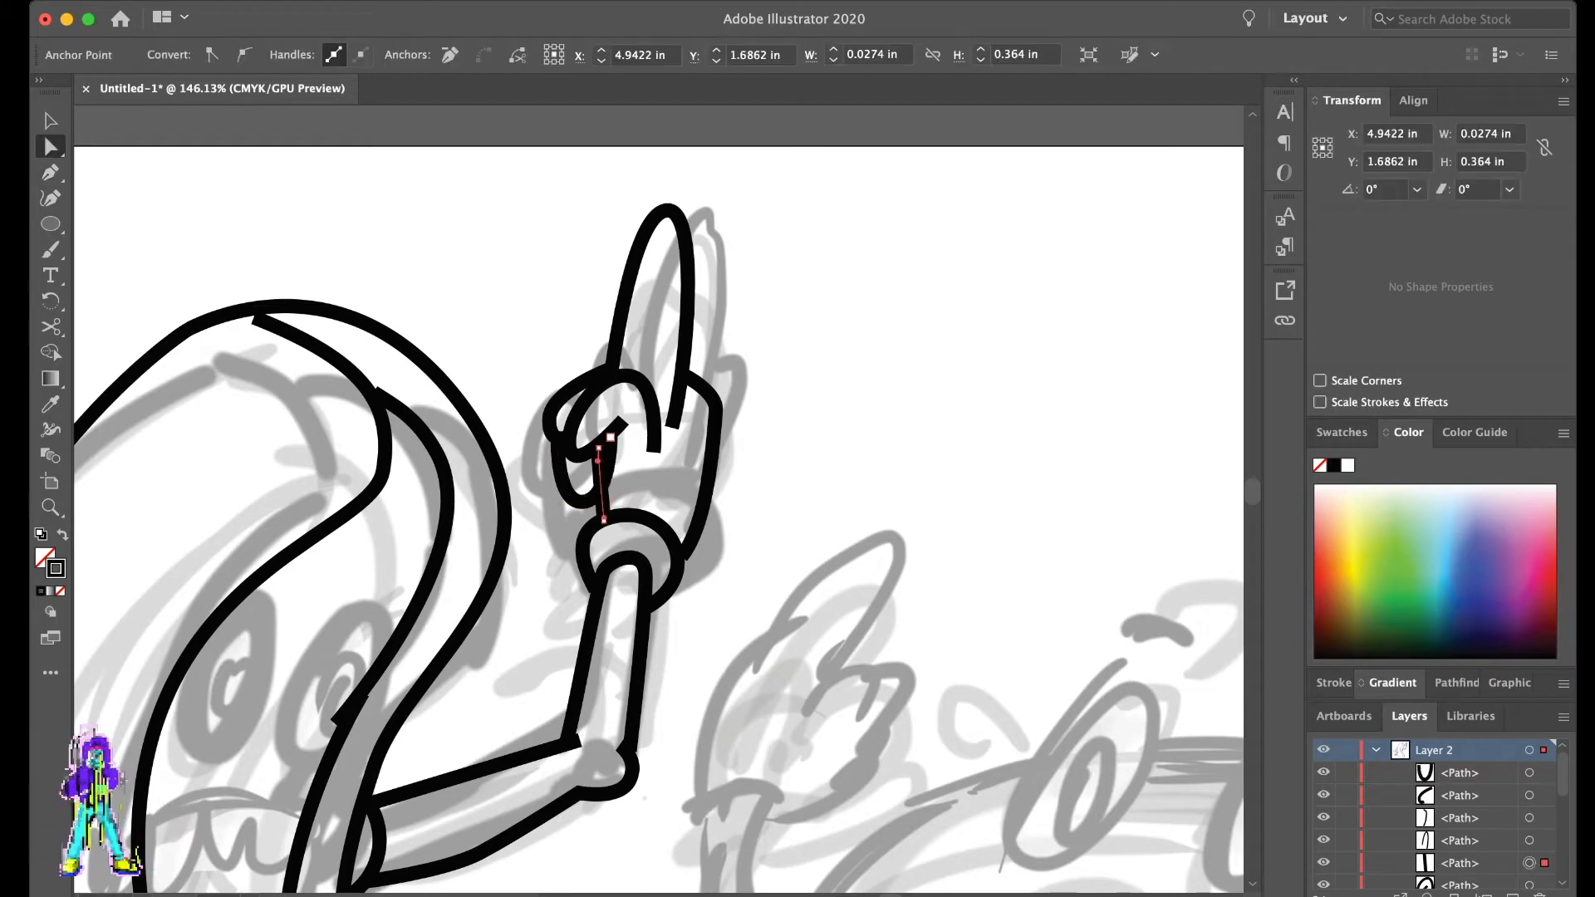
left_click(598, 449)
key("Delete")
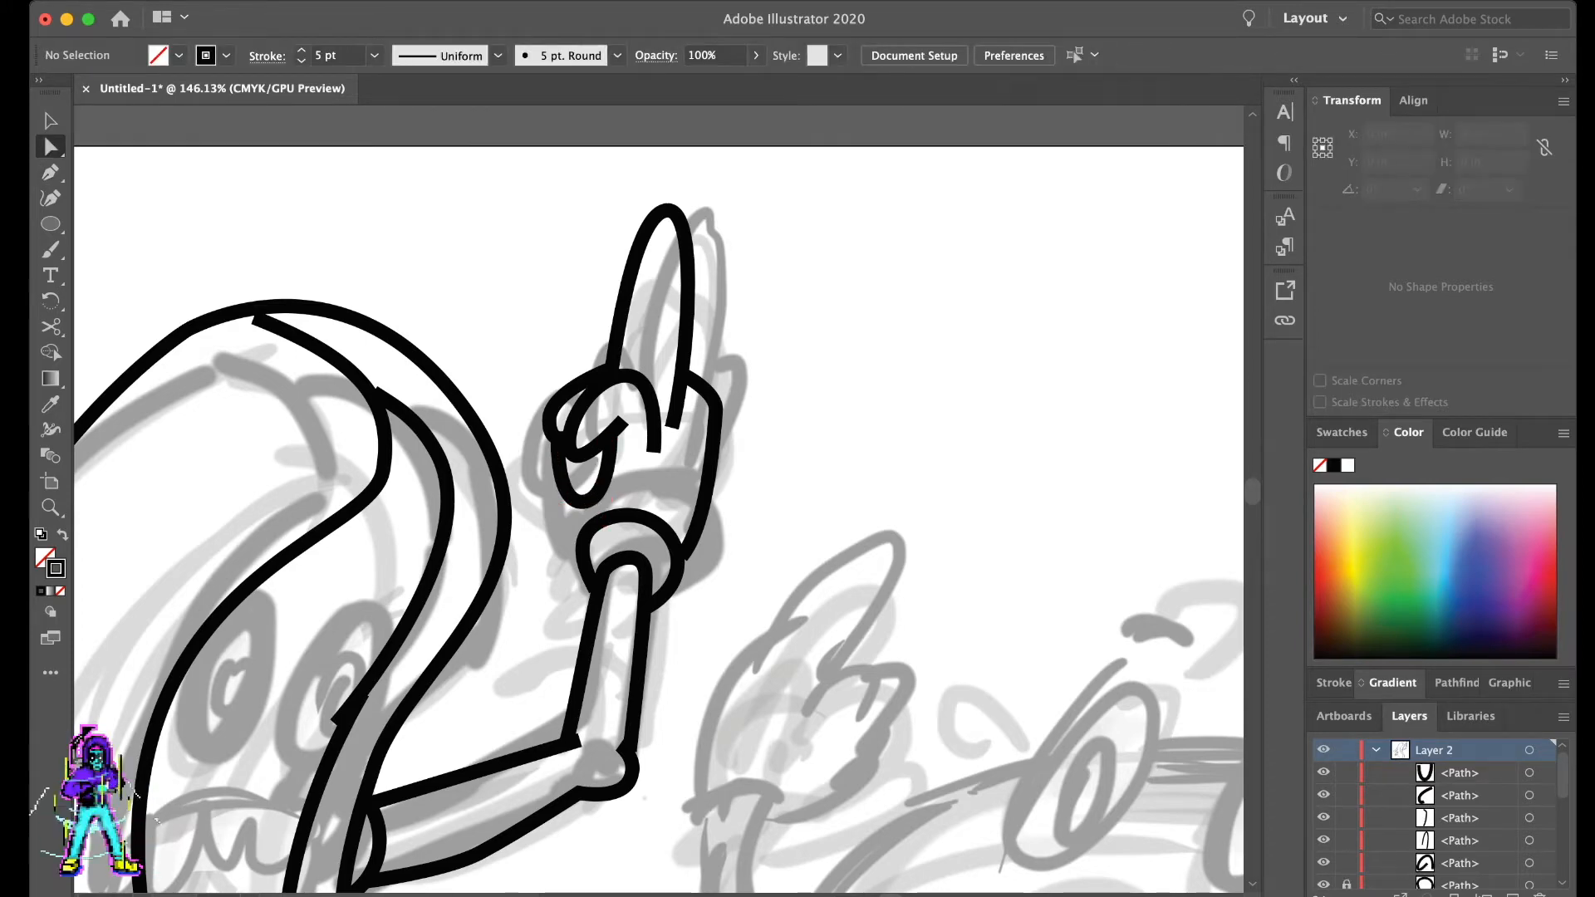
- Undo the palm edge deletion and the lowest finger's last segment, and reshape that finger's curve to end on the palm edge
key("super+z")
key("super+z")
key("super+z")
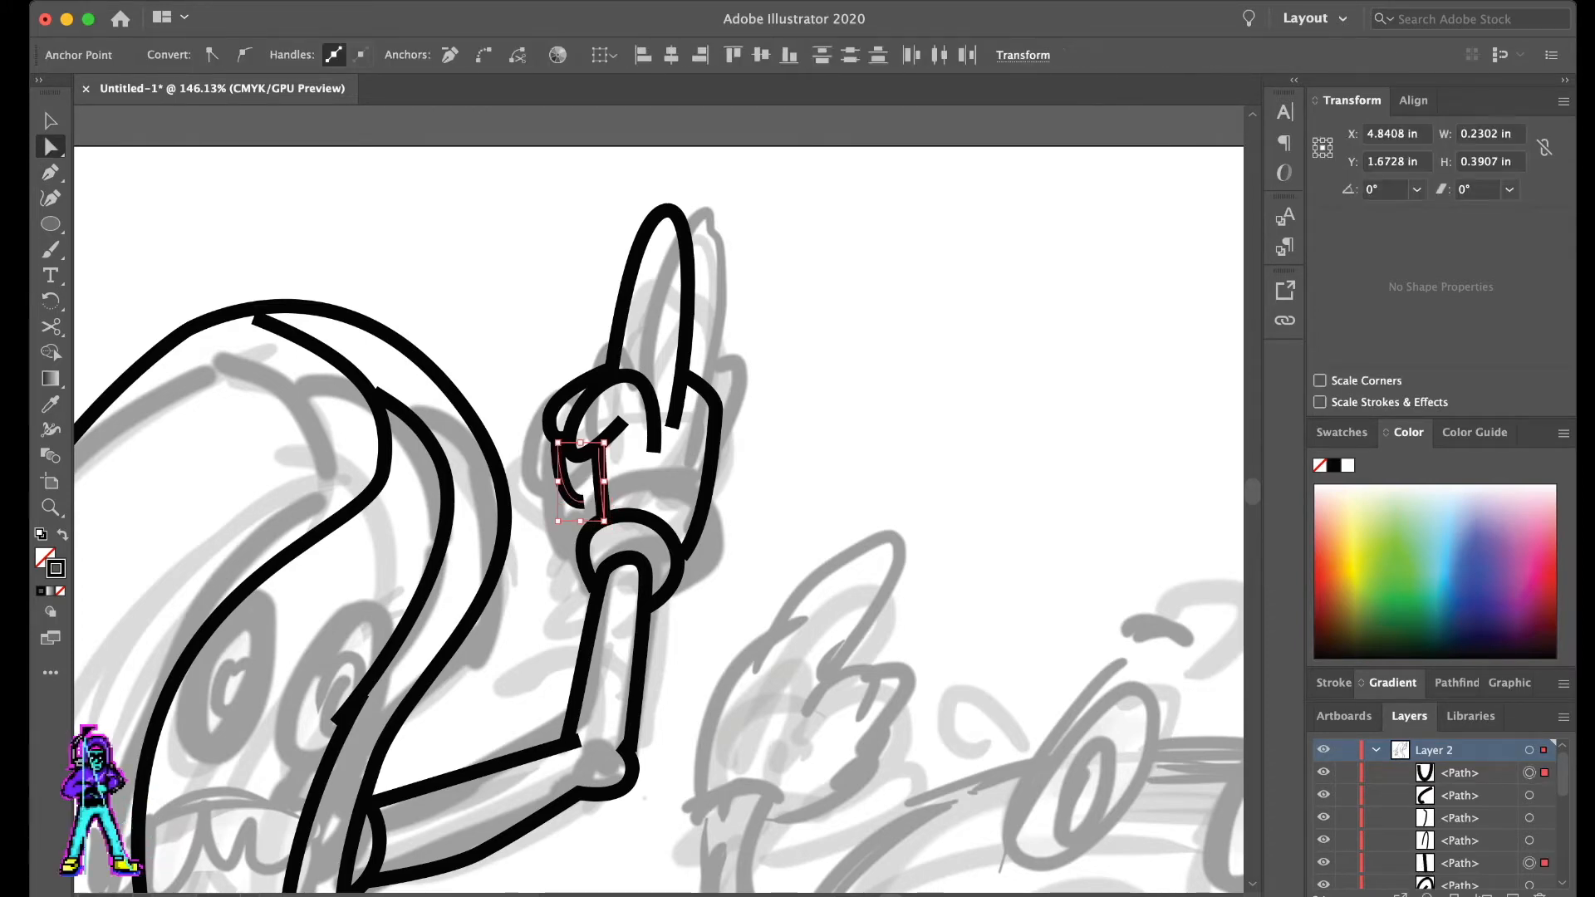
mouse_move(584, 503)
left_mouse_down()
mouse_move(596, 488)
mouse_move(556, 492)
left_mouse_up()
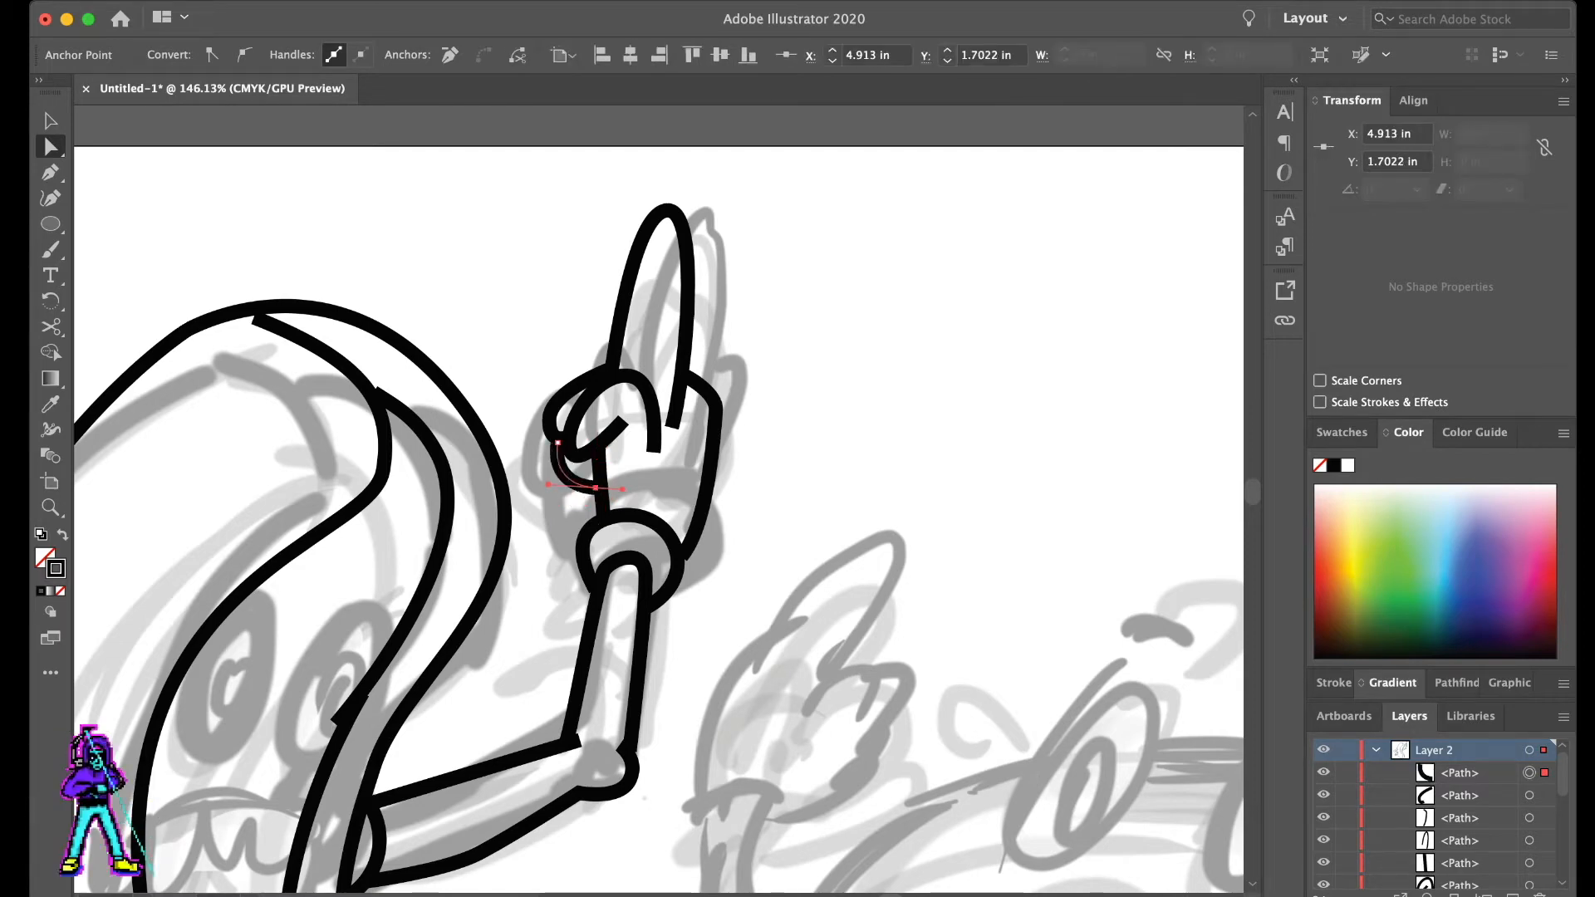
key("super+shift+a")
- Adjust the end anchor of the second folded finger where it meets the neighbouring fingers
scroll(765, 491, "down", 5)
scroll(780, 488, "down", 3)
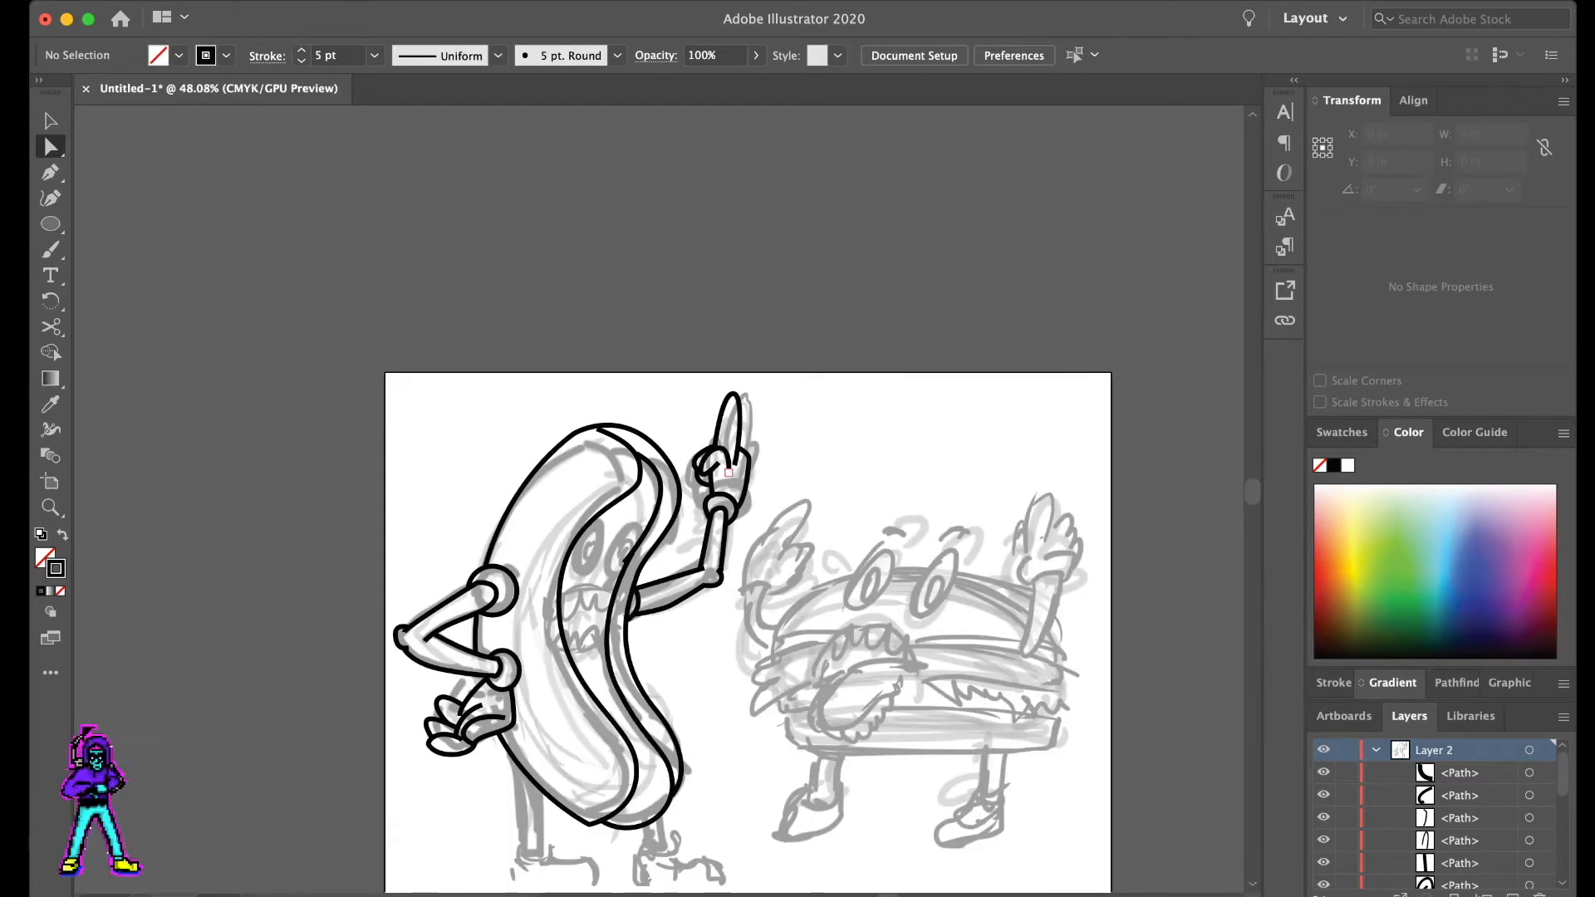
scroll(710, 471, "up", 12)
mouse_move(671, 465)
left_mouse_down()
mouse_move(655, 473)
mouse_move(663, 449)
left_mouse_up()
left_click(613, 358)
left_click(638, 415)
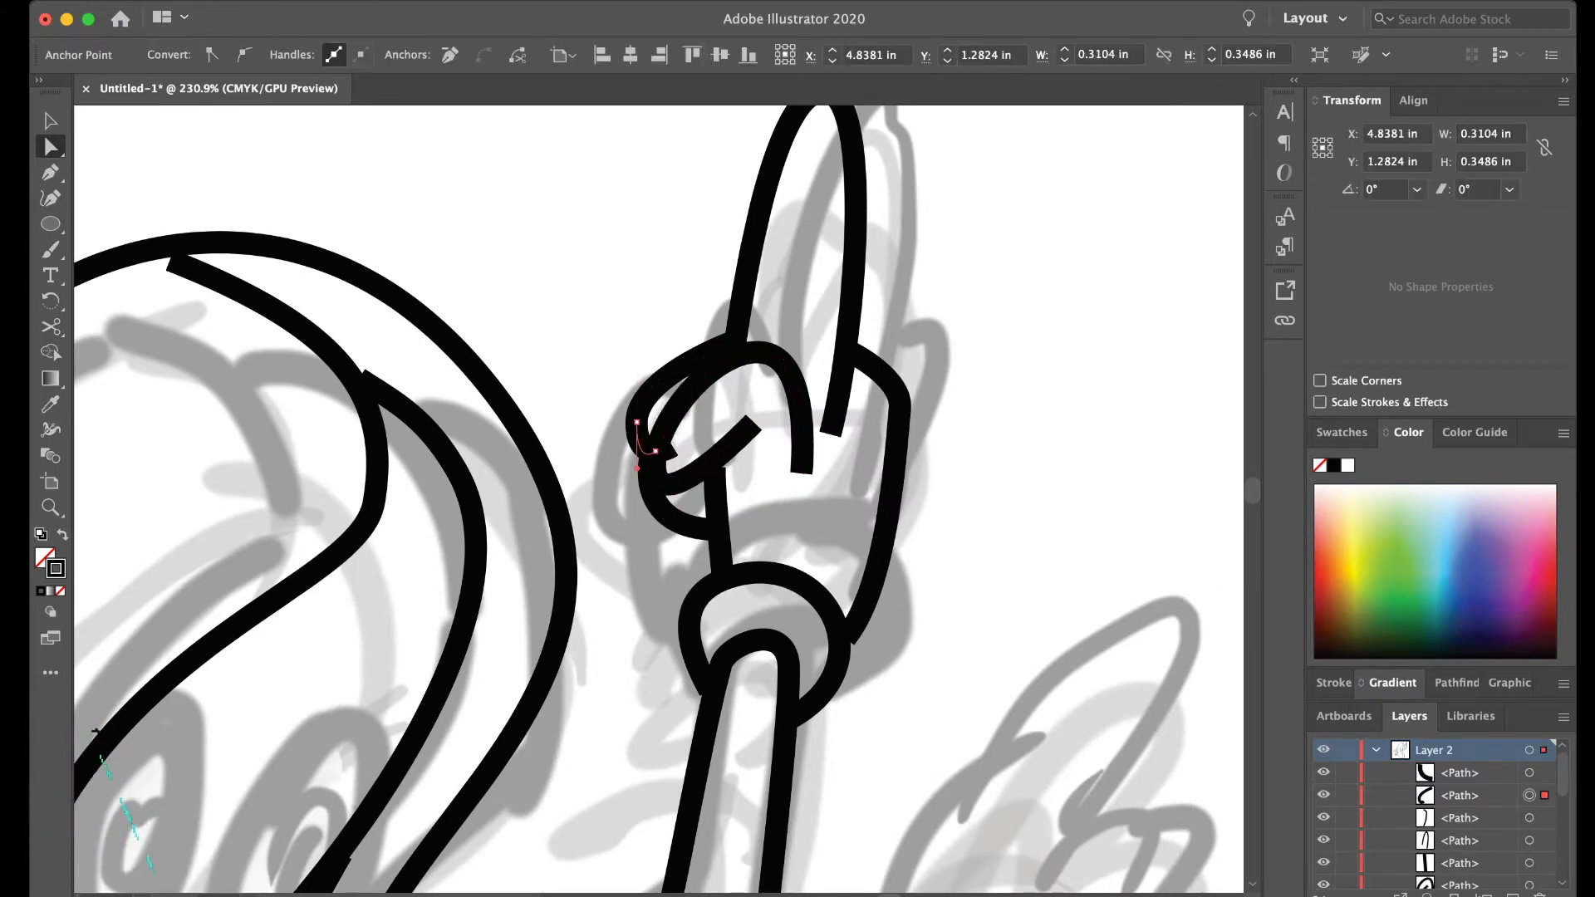
left_click(619, 308)
scroll(619, 307, "down", 7)
scroll(643, 314, "down", 4)
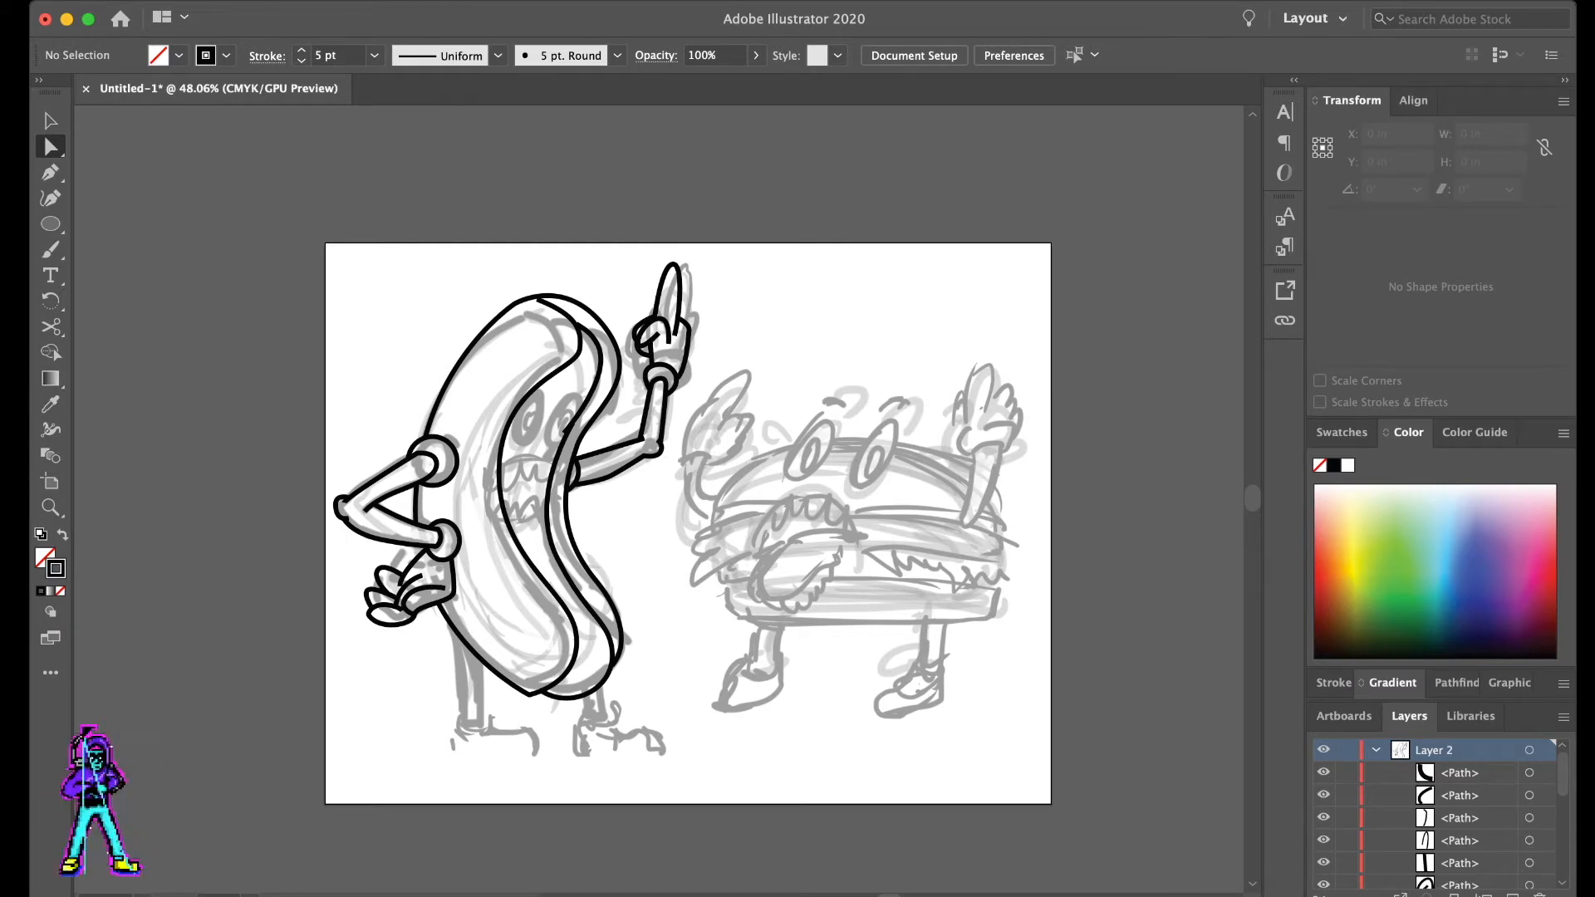
key("super+Tab")
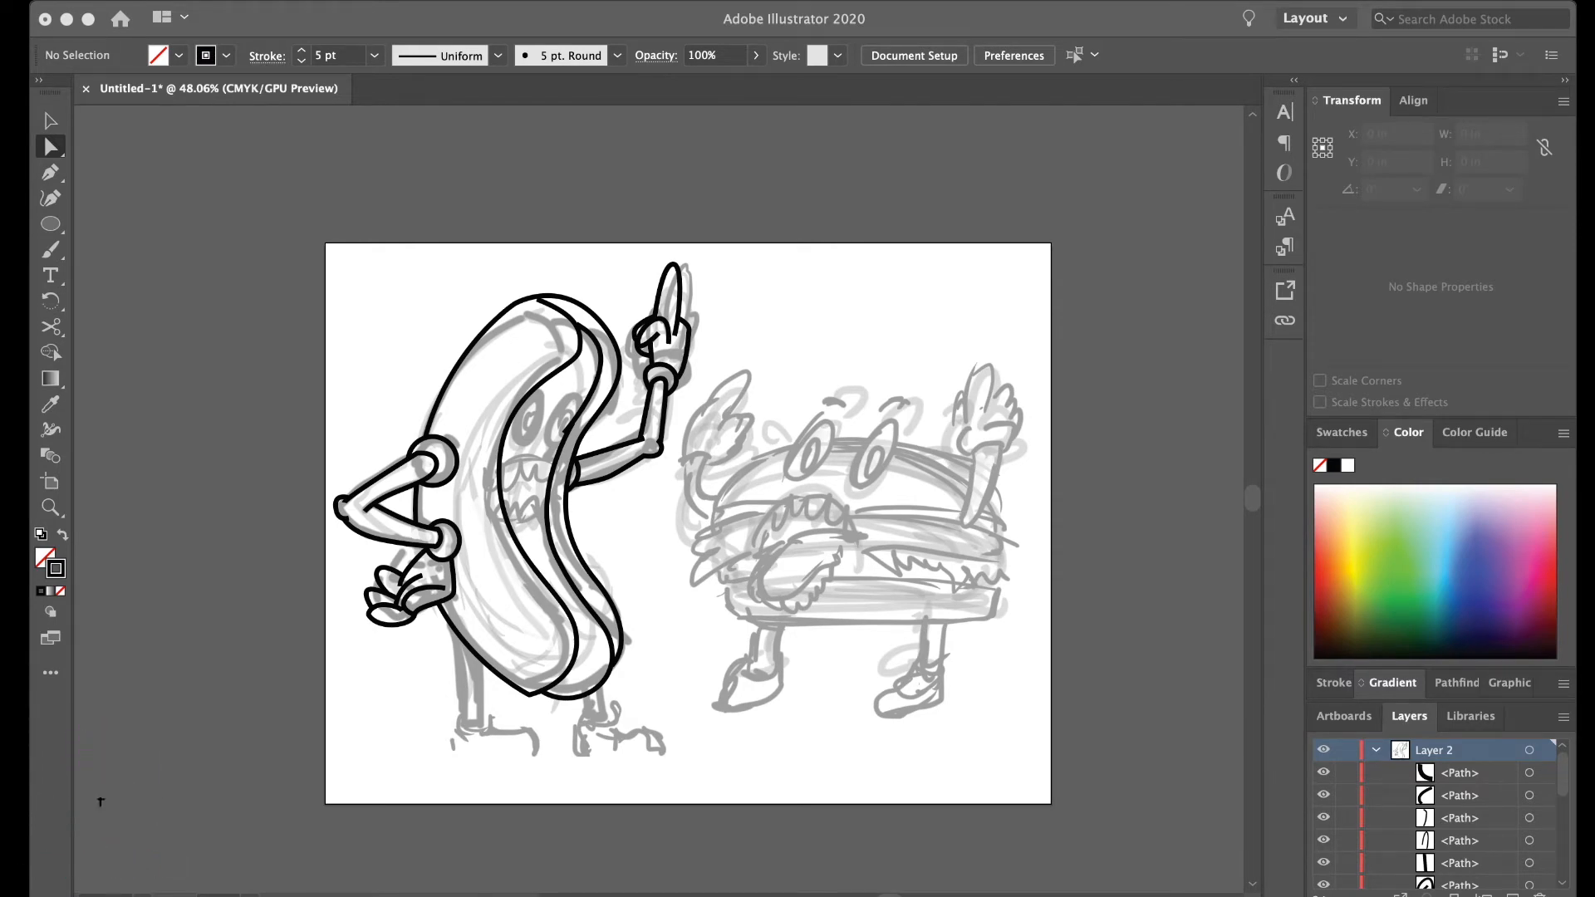
scroll(706, 547, "up", 4)
scroll(707, 547, "down", 4)
key("p")
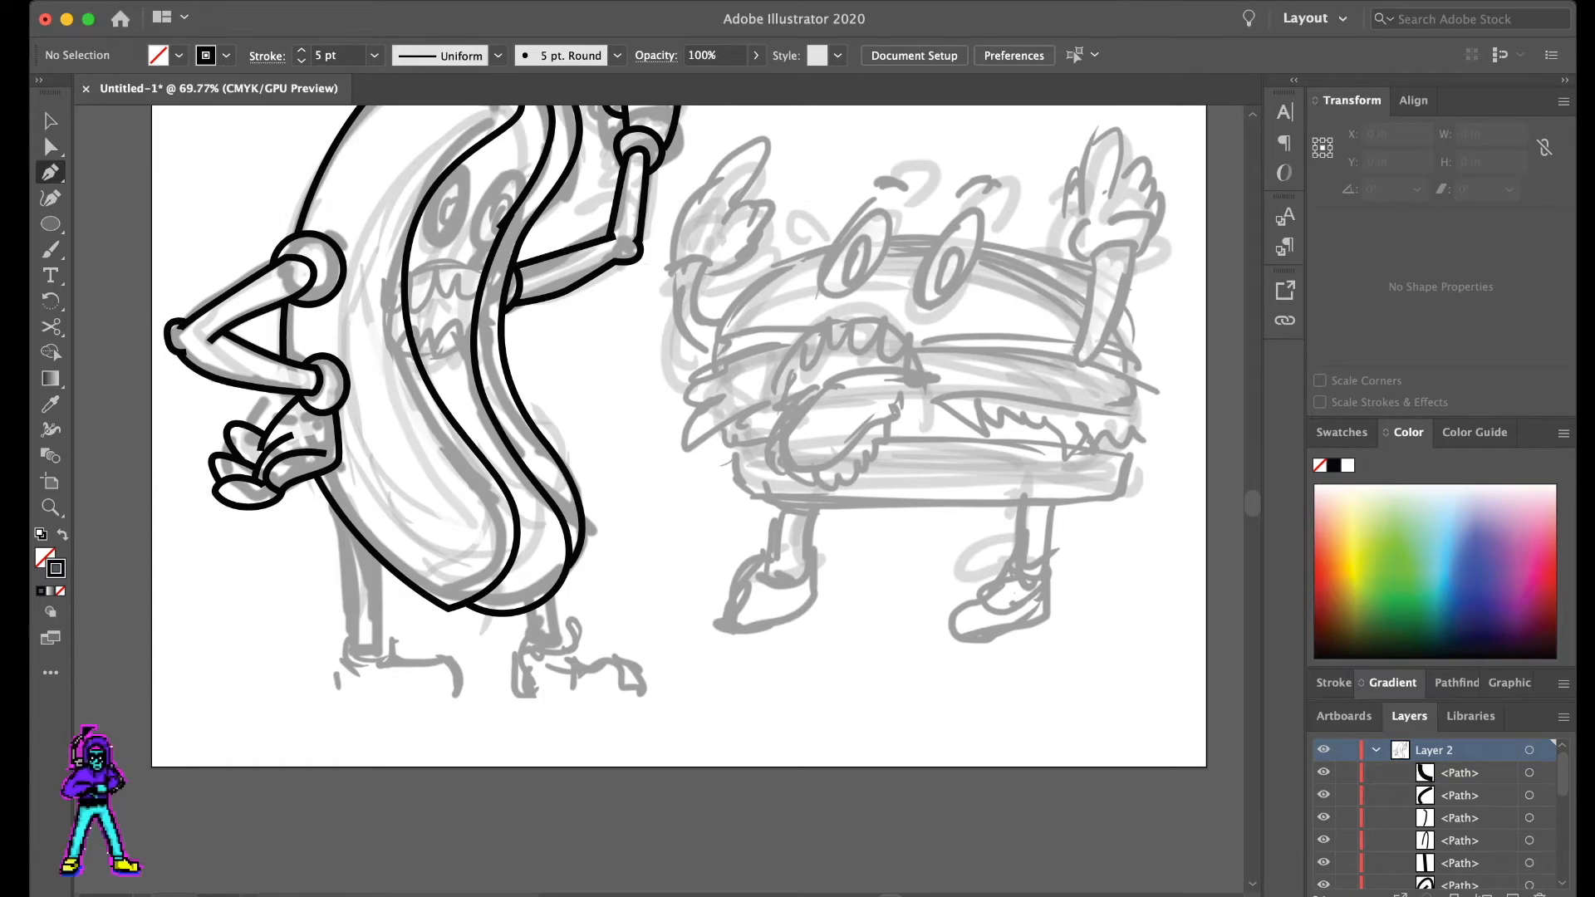
left_click(344, 521)
left_click(351, 668)
left_click_drag(380, 677, 395, 672)
key("Delete")
key("Delete")
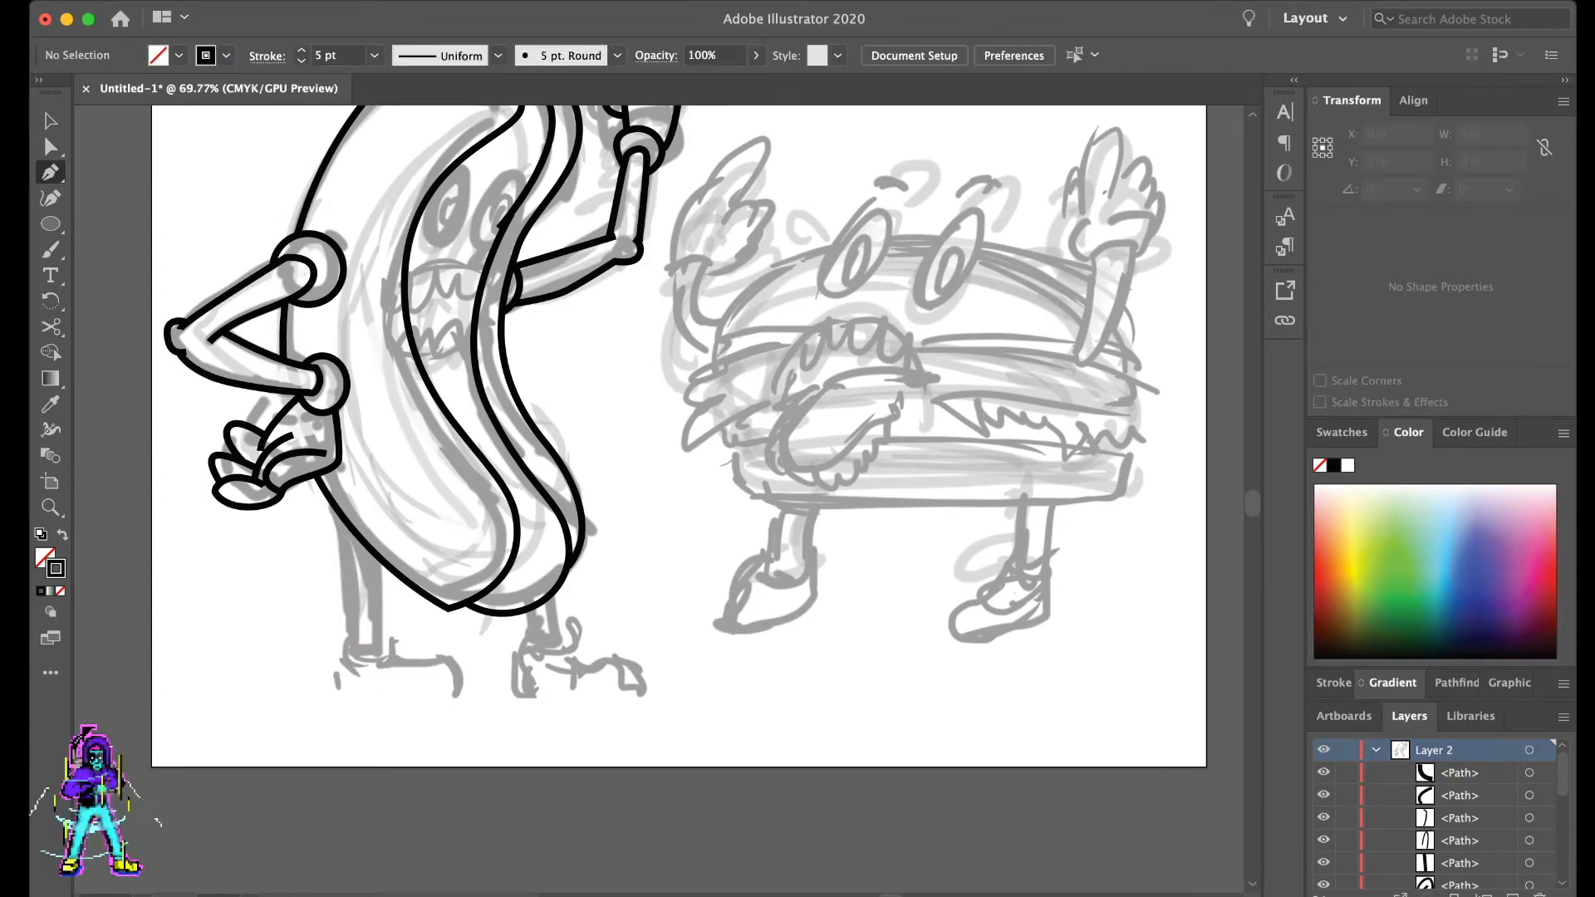
- Draw a straight vertical line for the first leg from the bun's lower edge beneath the bent arm to the foot
left_click(362, 541)
left_click(364, 681)
key("a")
left_click(423, 714)
- Draw a second straight vertical leg line starting inside the bun's rounded lower end
key("p")
left_click(537, 558)
key("super+z")
left_click(496, 537)
left_click(499, 658)
left_click(473, 706, "super")
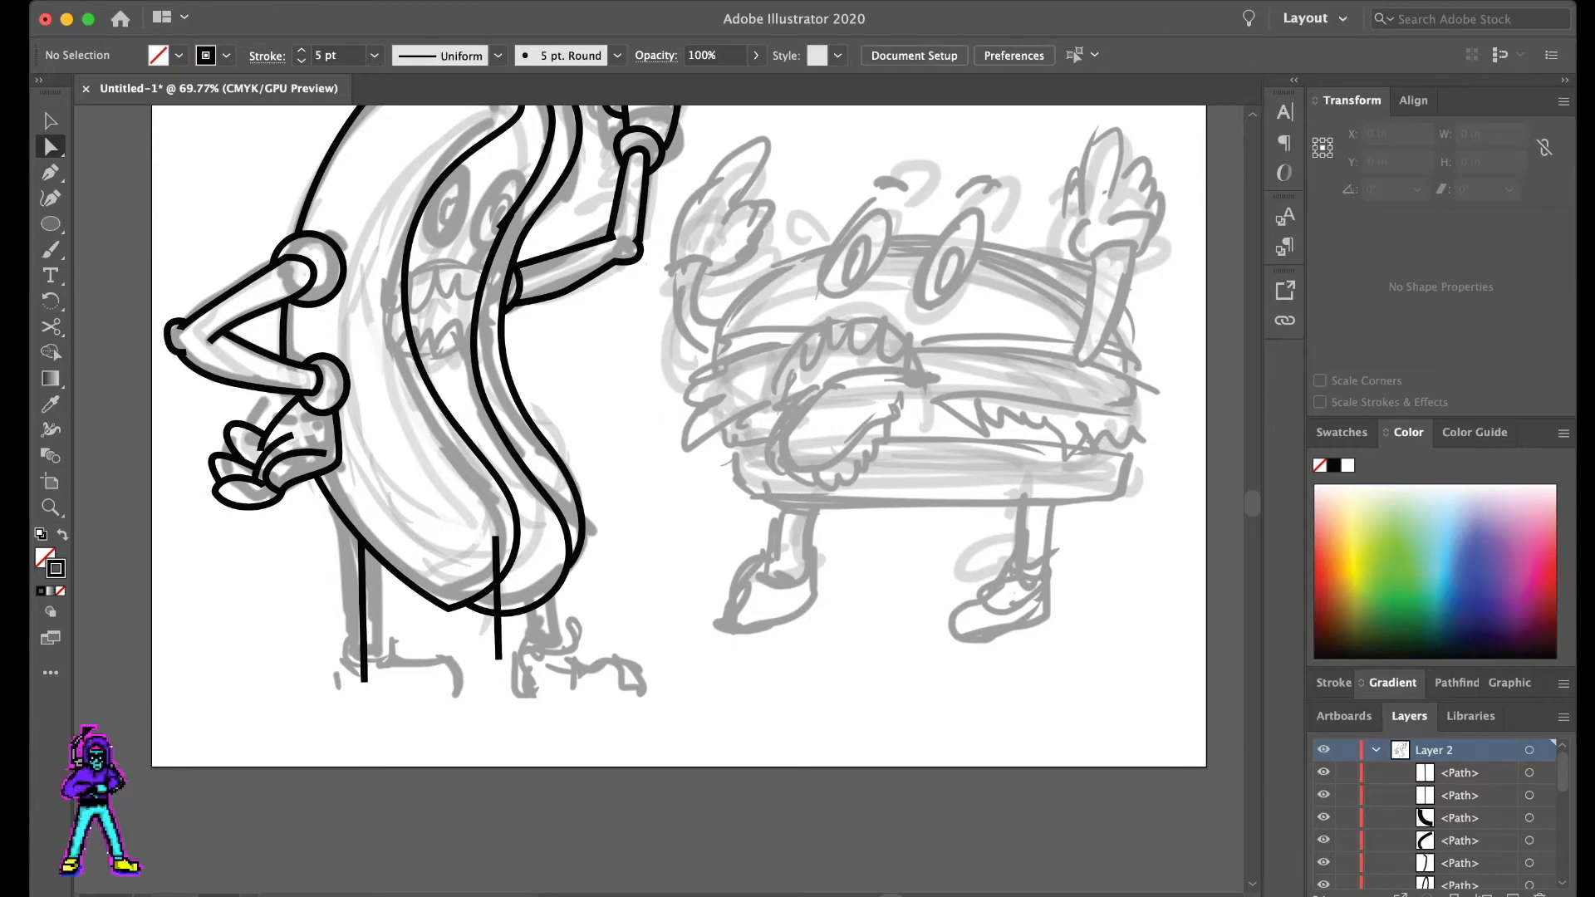
- Select both leg lines and increase their stroke weight to 33 pt
key("super+Tab")
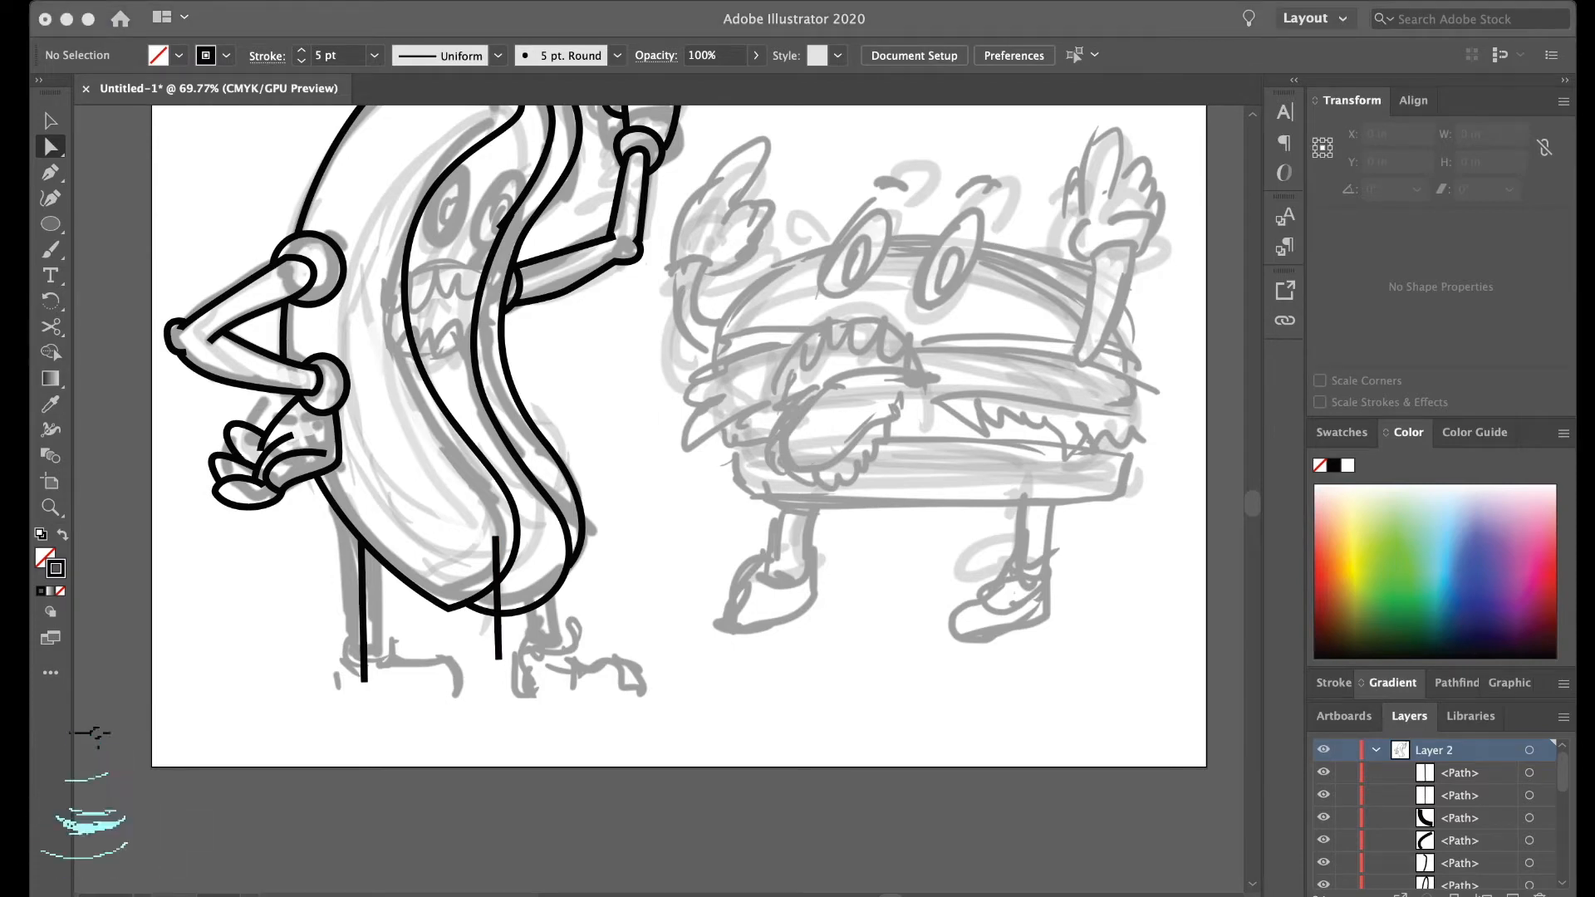
key("super+Tab")
left_click_drag(215, 620, 699, 696)
key("v")
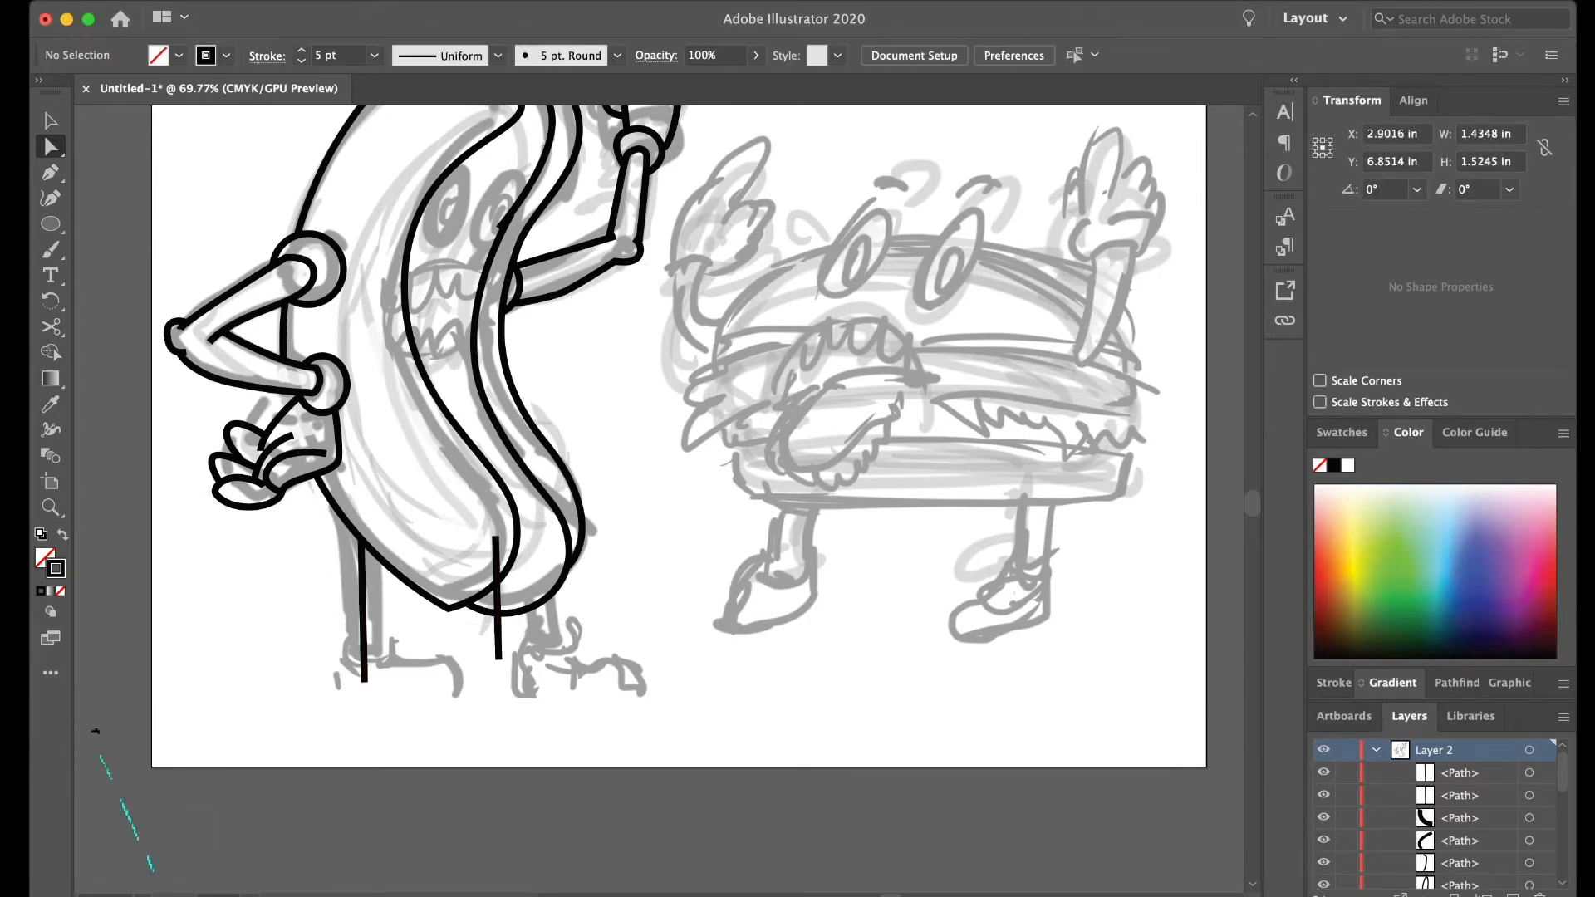
scroll(498, 631, "left", 1)
left_click(302, 50)
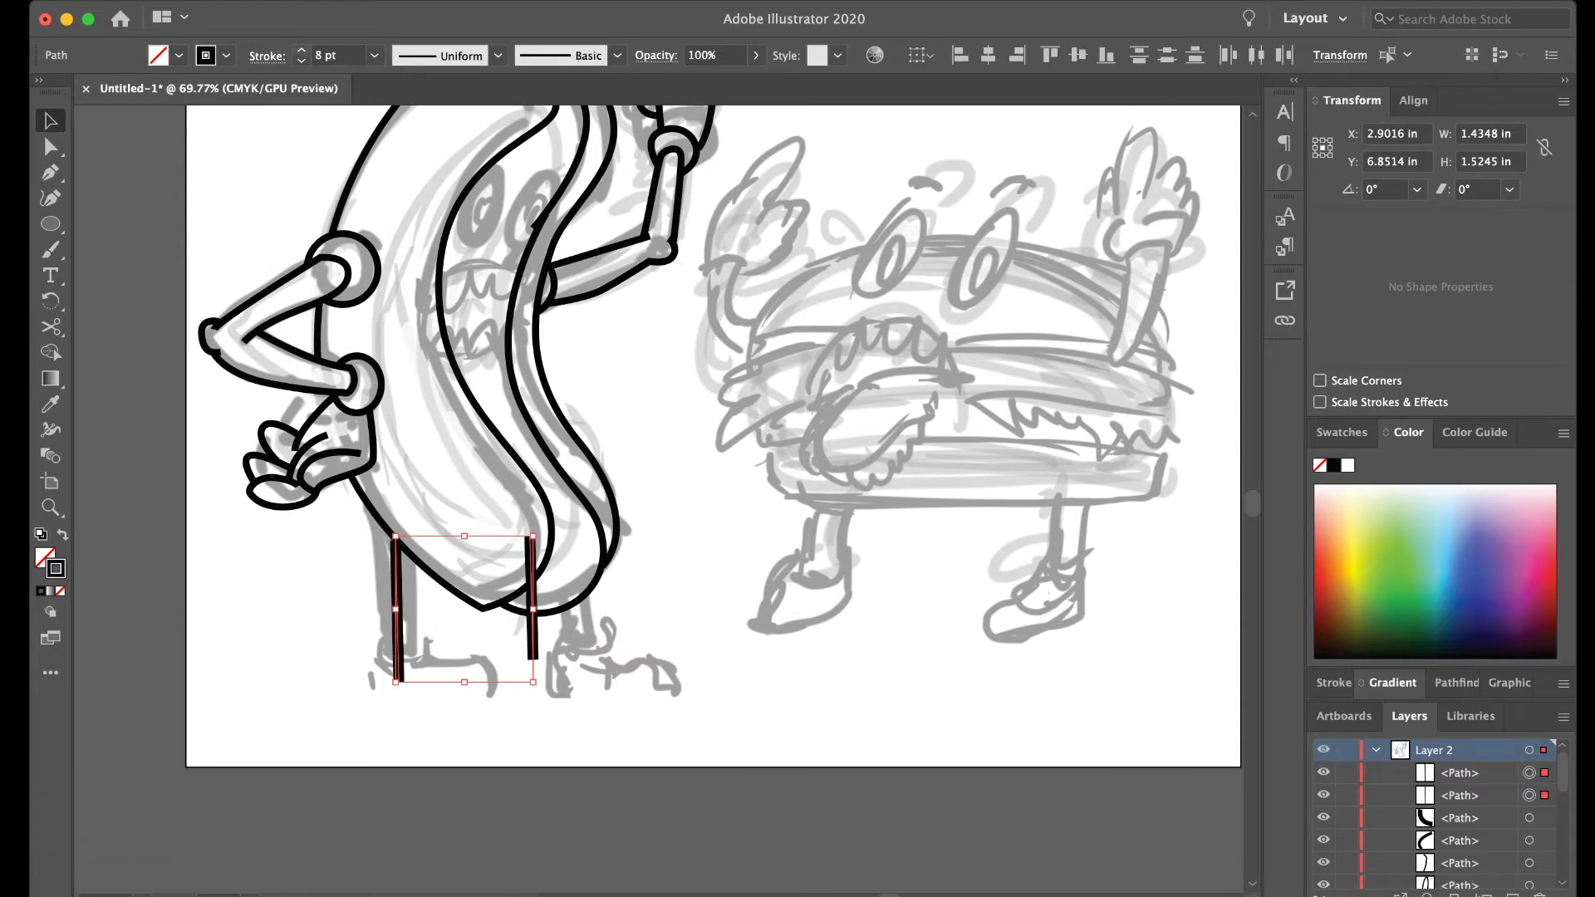
left_click(301, 50)
left_click(301, 50)
left_click(301, 50)
left_click(301, 49)
left_click(302, 49)
left_click(302, 50)
left_click(301, 49)
left_click(302, 50)
left_click(301, 50)
left_click(302, 50)
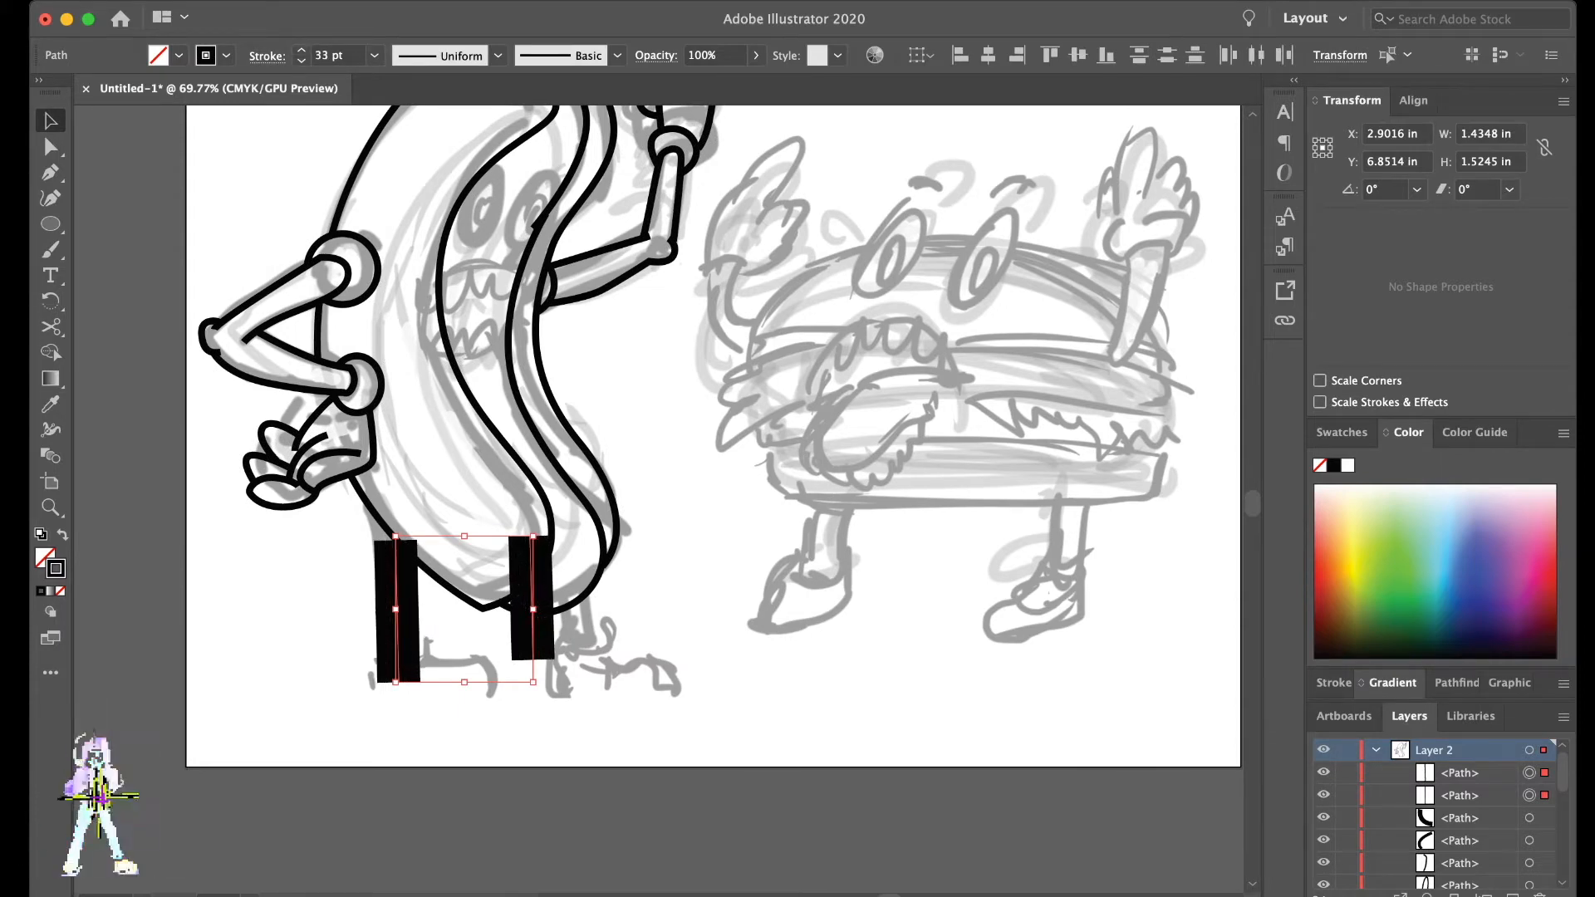
- Reselect the leg lines and reduce their stroke weight
scroll(714, 249, "up", 1)
left_click_drag(735, 124, 639, 108)
left_click(301, 60)
left_click_drag(335, 662, 560, 688)
left_click(301, 60)
left_click(301, 60)
left_click(301, 60)
key("super+shift+a")
- Adjust the stroke width at the lower end of the first leg's line with the Width tool
key("a")
key("shift+w")
left_click_drag(398, 699, 414, 699)
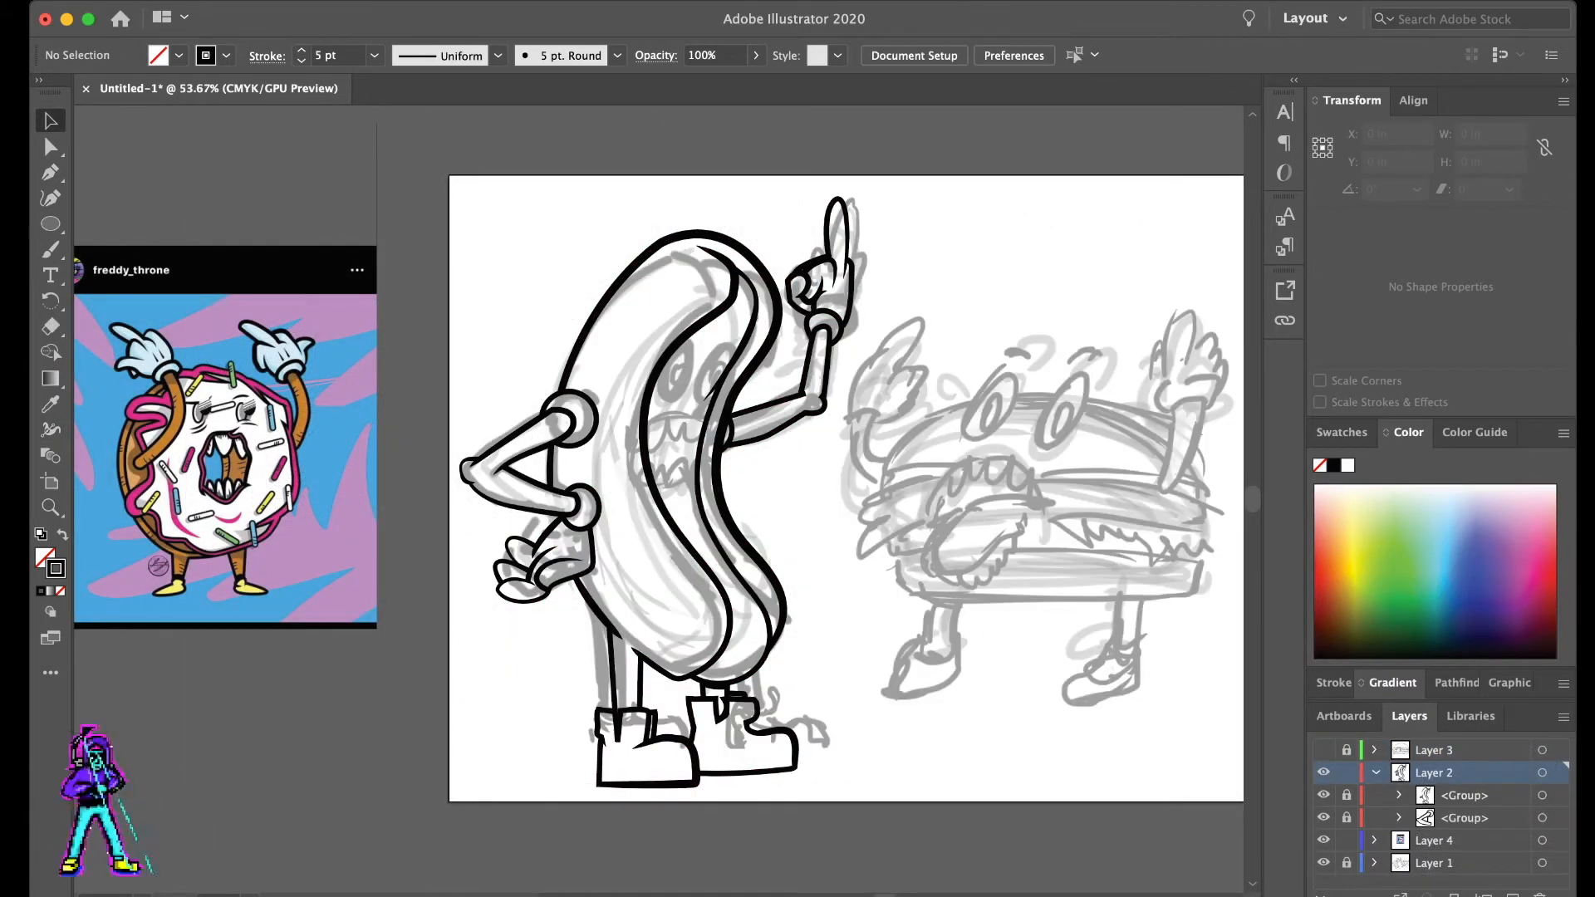
- Draw a closed, pointed leaf-shaped mouth about 1.44 x 0.35 in across the sausage and bun edge with the Pen tool
left_click(1323, 863)
scroll(889, 481, "up", 4)
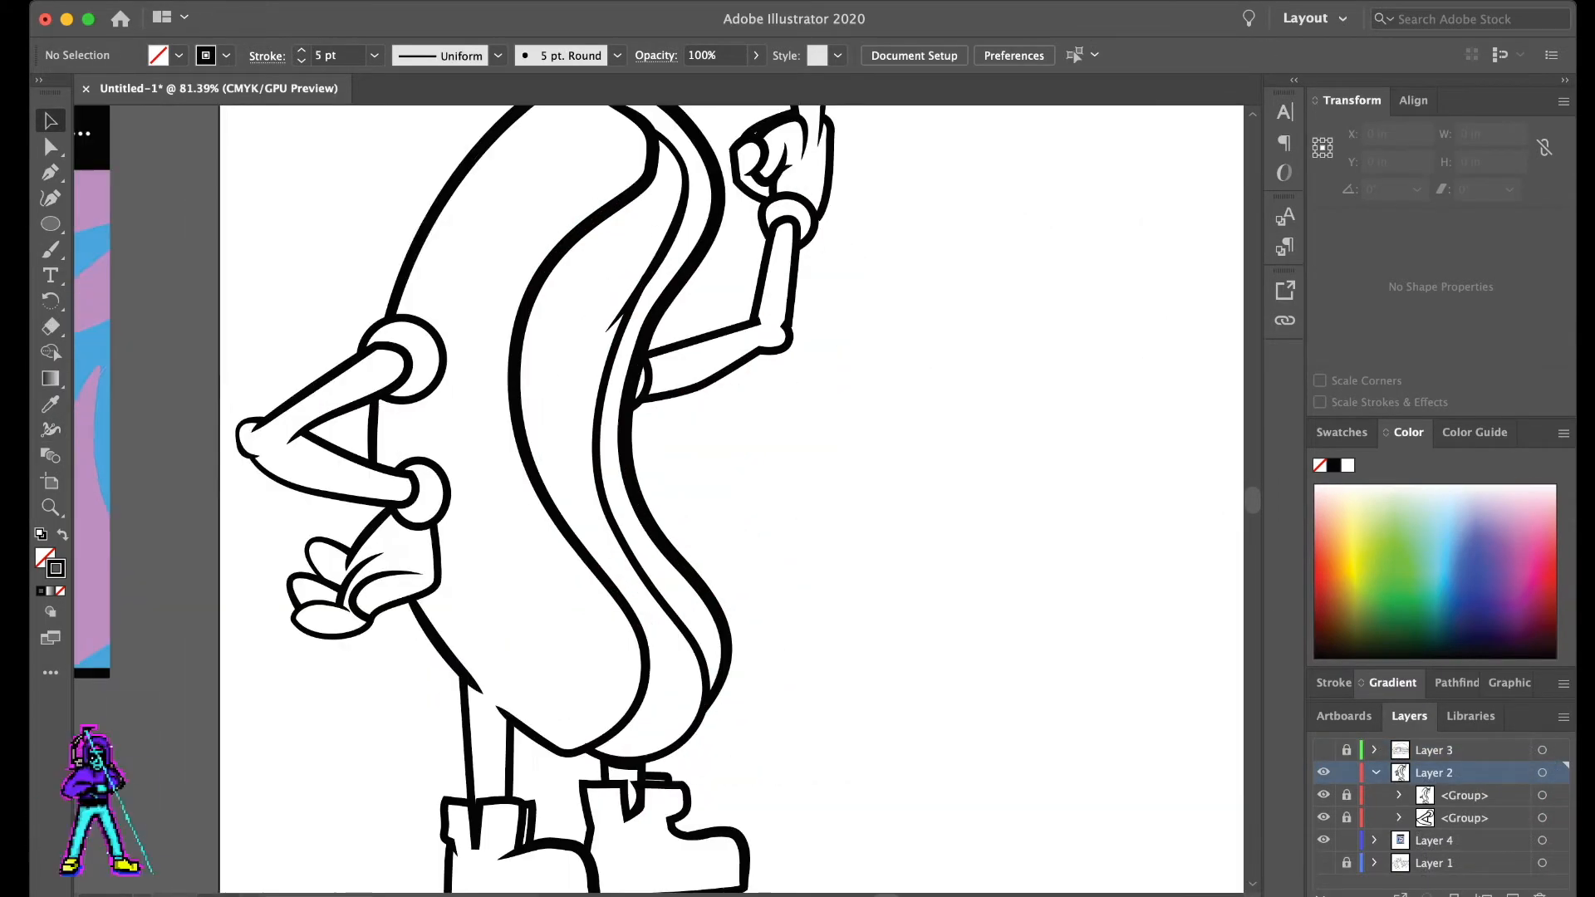
left_click_drag(889, 482, 932, 590)
key("p")
left_click(526, 532)
left_click_drag(678, 502, 738, 532)
left_click(526, 532)
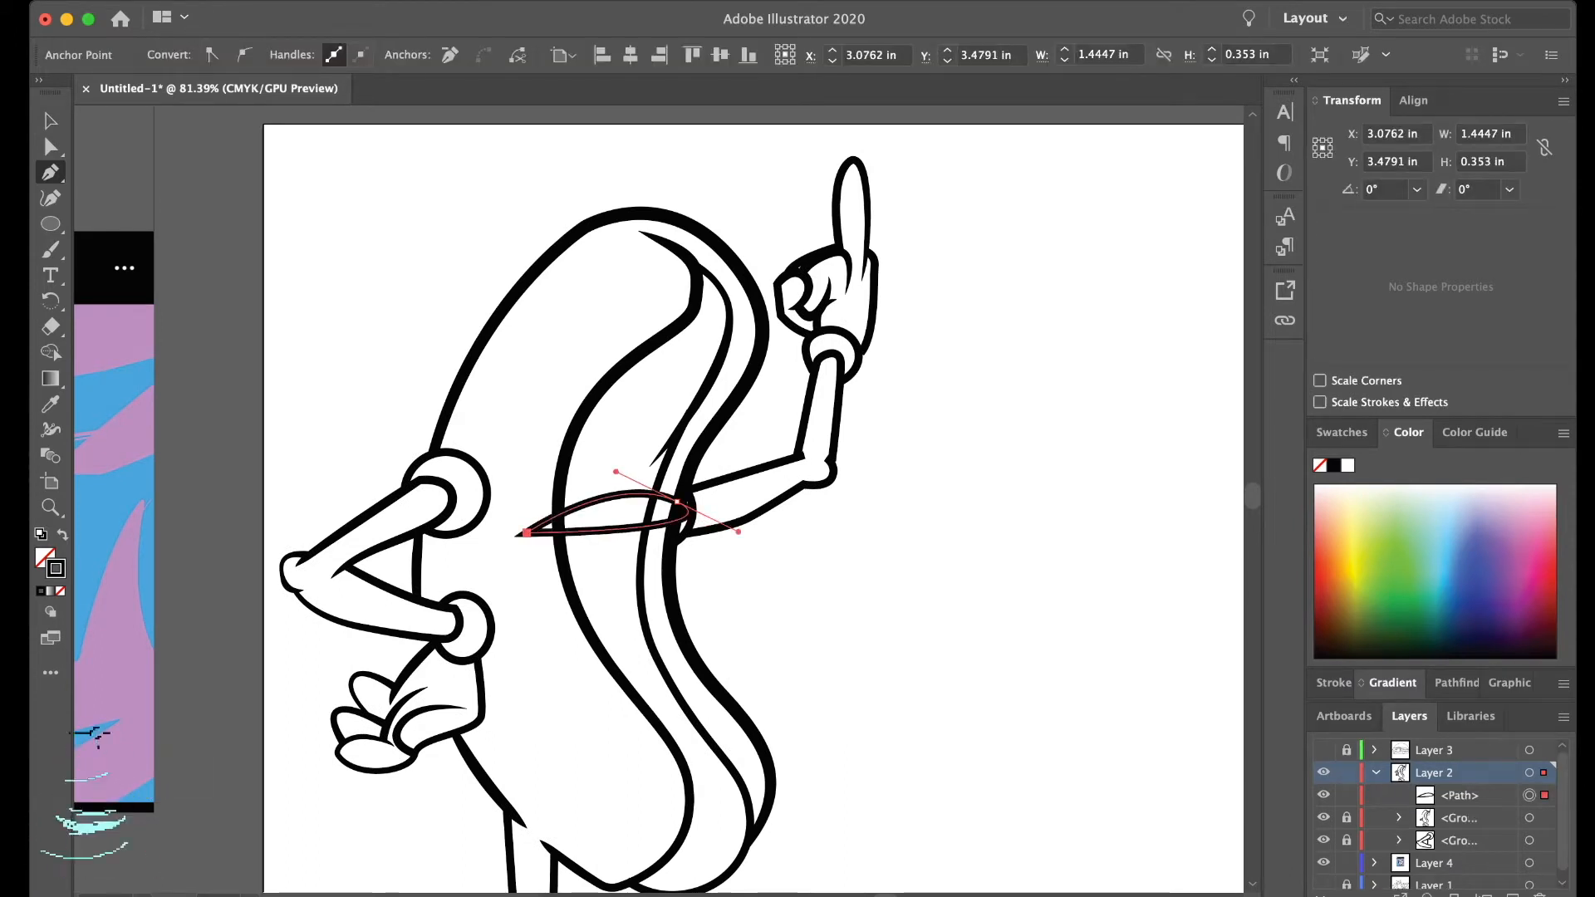
- Draw two closed dome-shaped eyes with curved lower edges side by side above the mouth
left_click(573, 453)
left_click_drag(616, 447, 634, 459)
left_click(616, 447)
mouse_move(594, 404)
left_mouse_down()
mouse_move(567, 426)
mouse_move(679, 506)
mouse_move(689, 431)
left_mouse_up()
left_click(573, 454)
key("v")
key("super+shift+a")
key("super+shift+a")
key("super+shift+a")
- Lock the two eye paths and the mouth path, and unlock the body line group
scroll(631, 518, "up", 5)
left_click(630, 533)
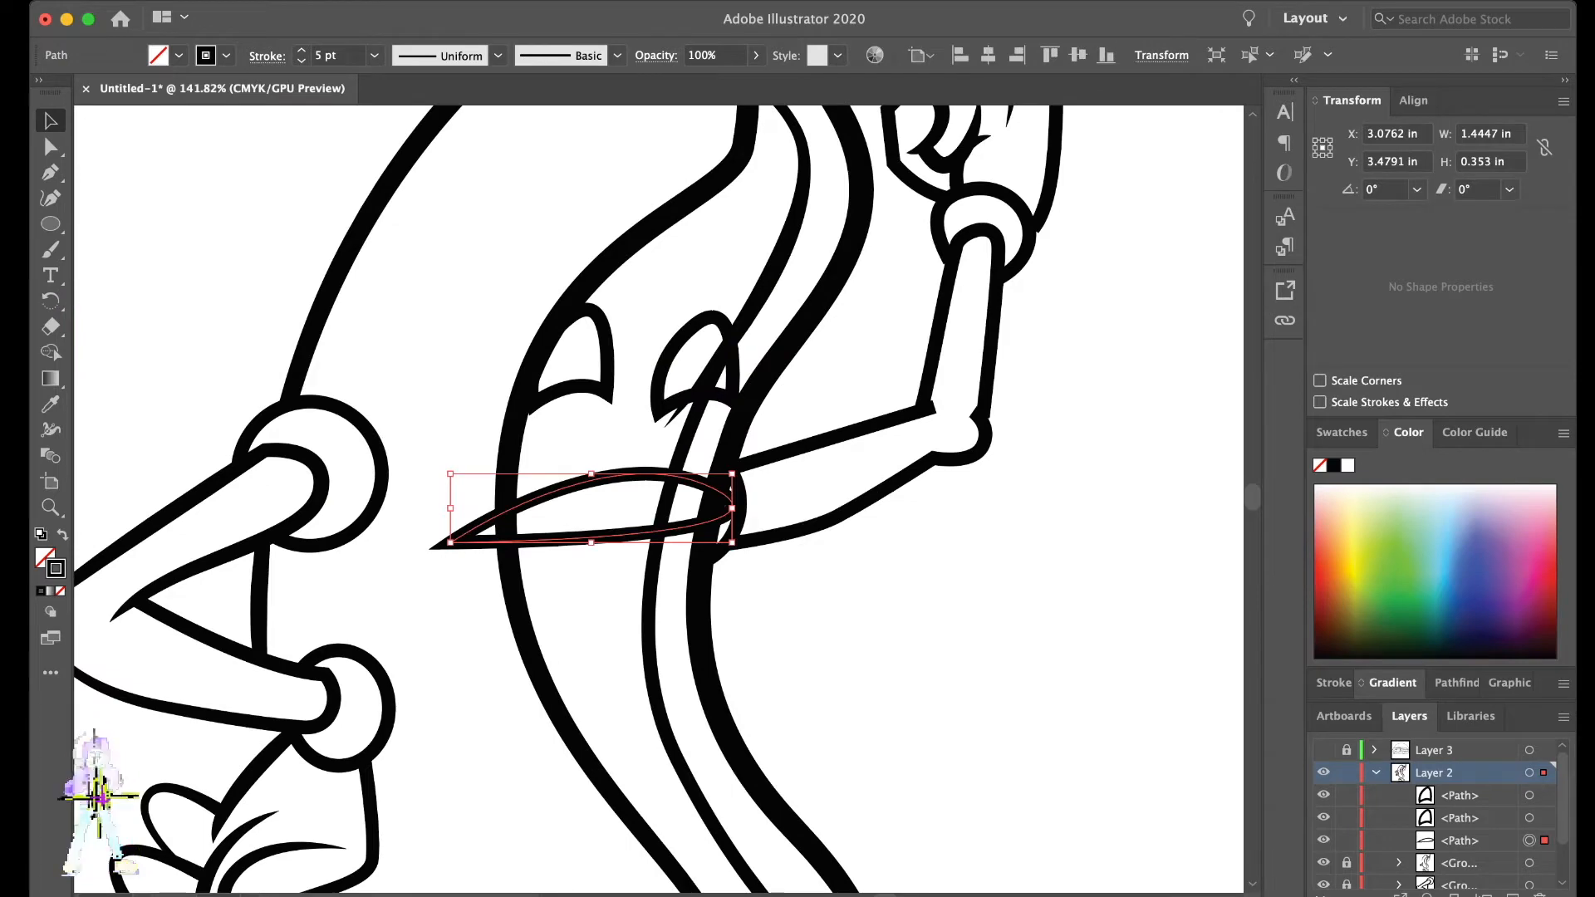
left_click_drag(1347, 795, 1347, 841)
left_click(1347, 863)
key("a")
left_click(505, 502)
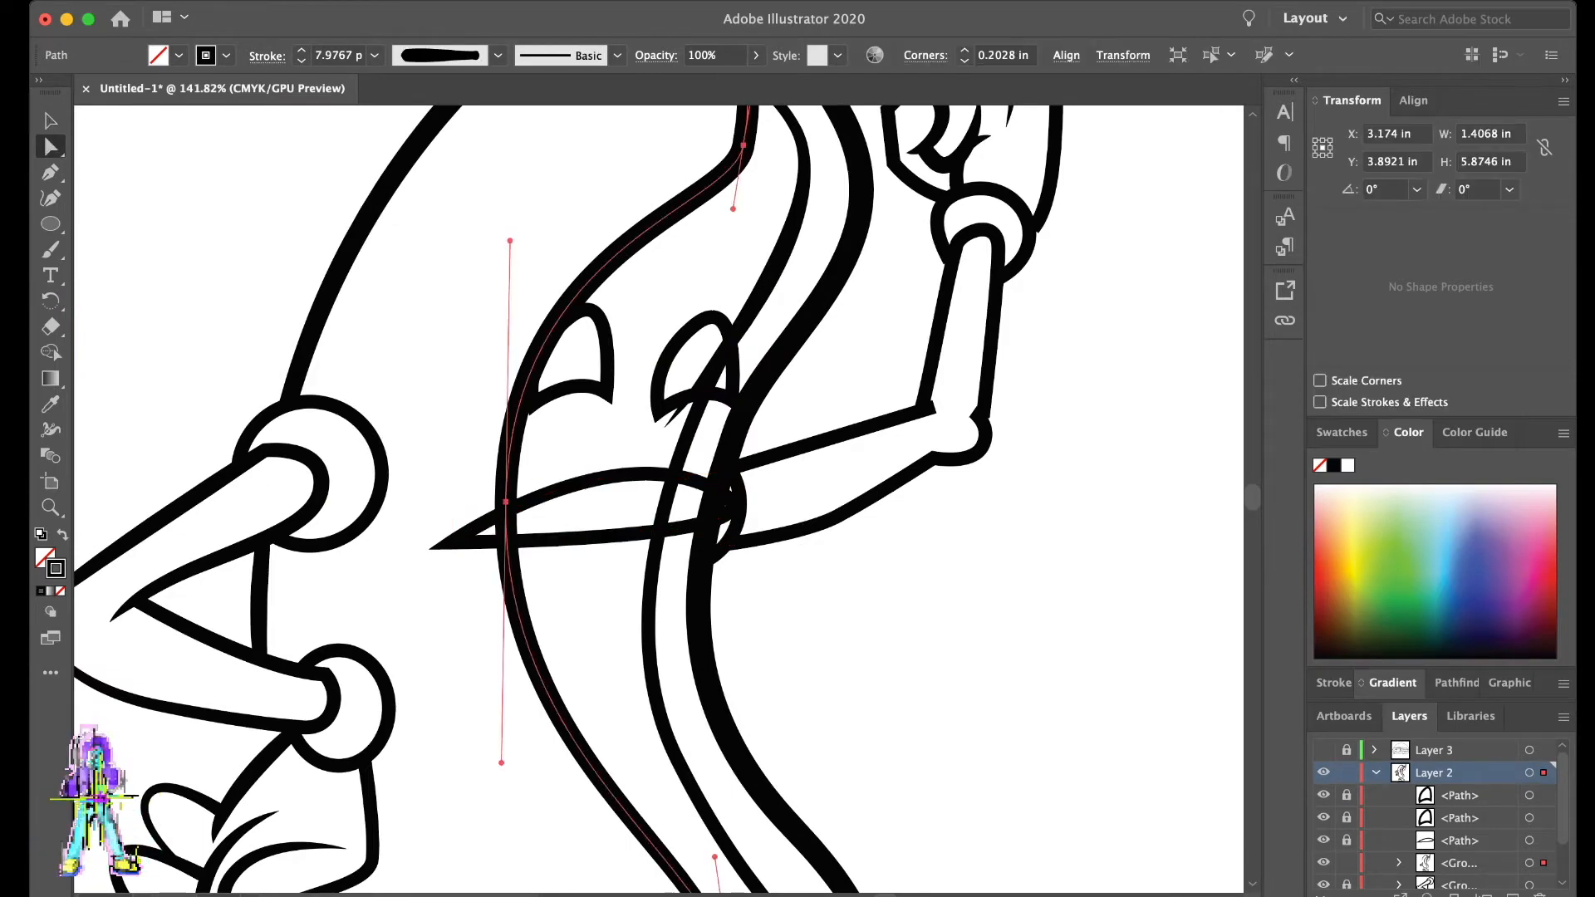
key("plus")
scroll(539, 515, "up", 3)
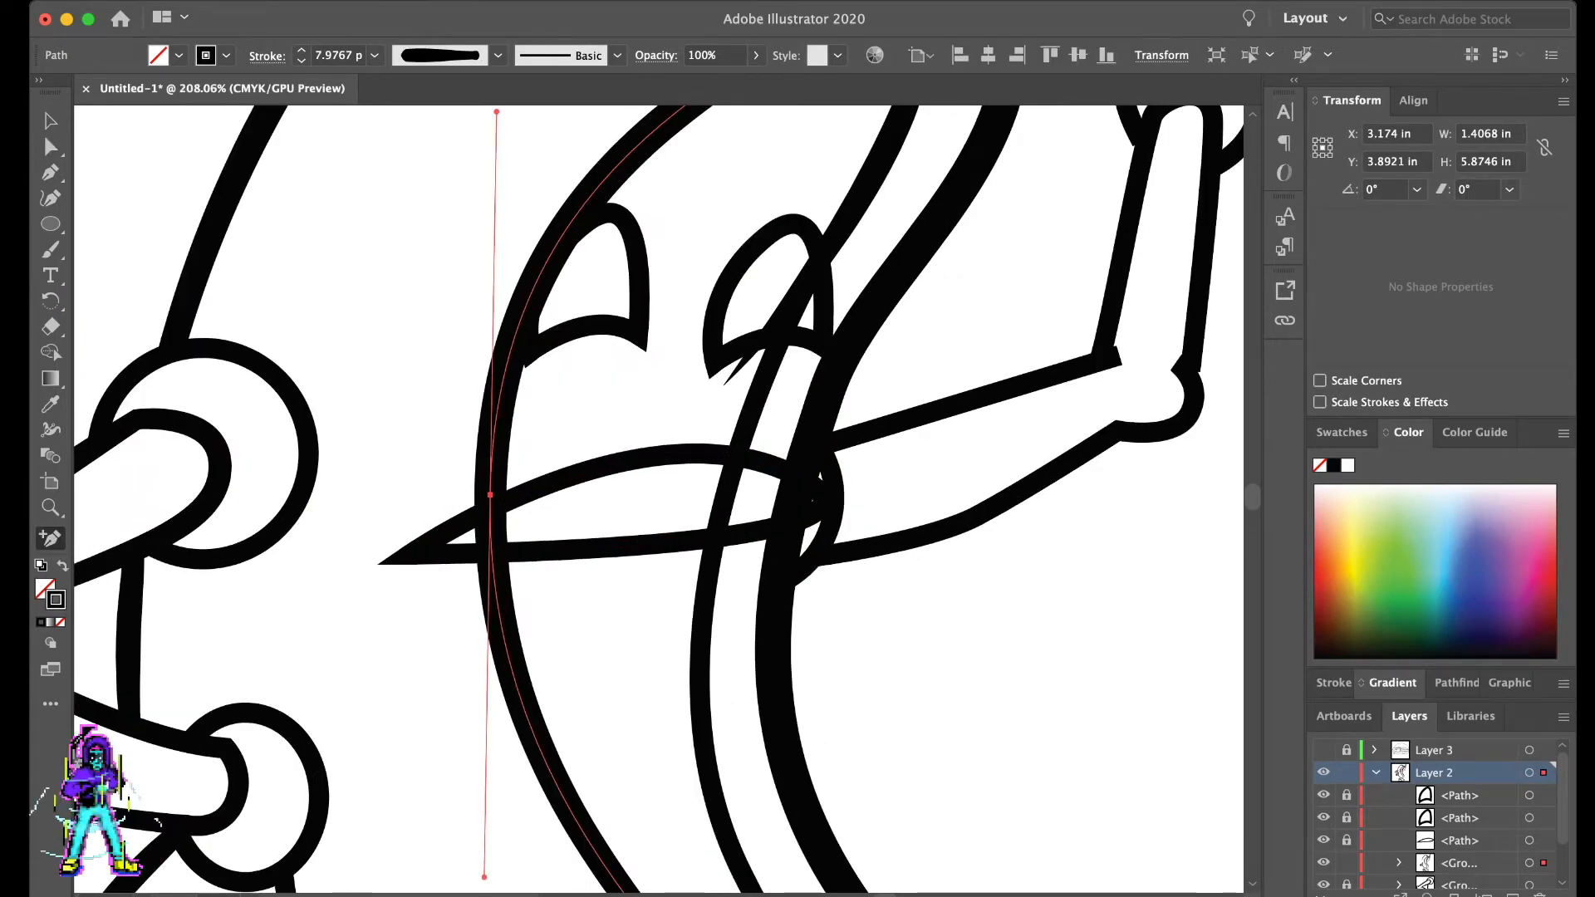
scroll(516, 518, "down", 7)
scroll(517, 518, "down", 2)
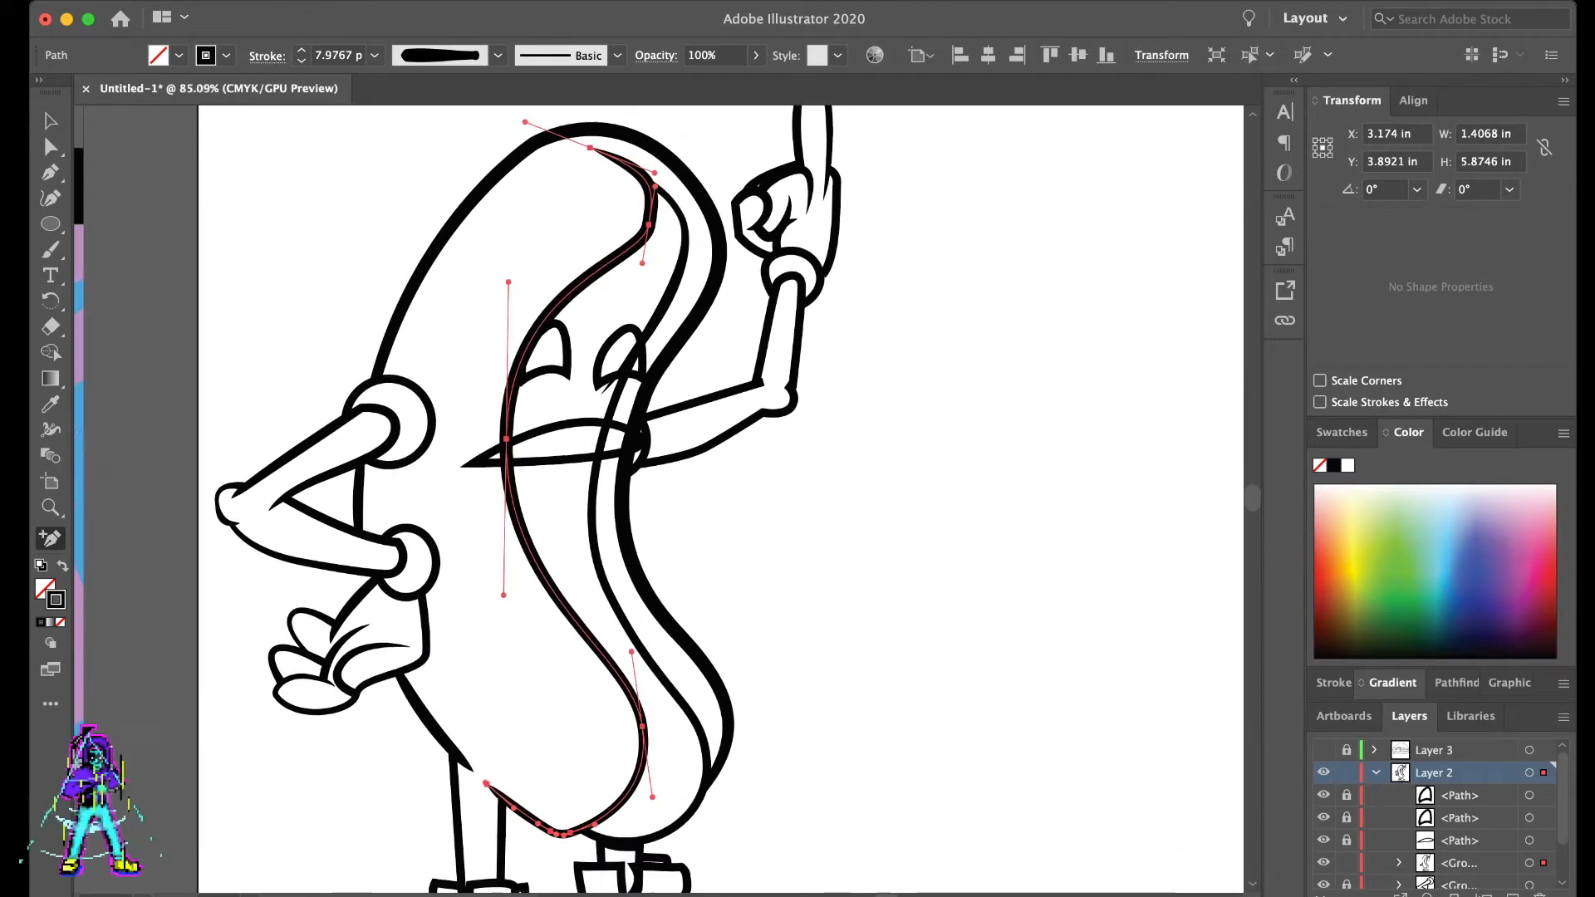
key("a")
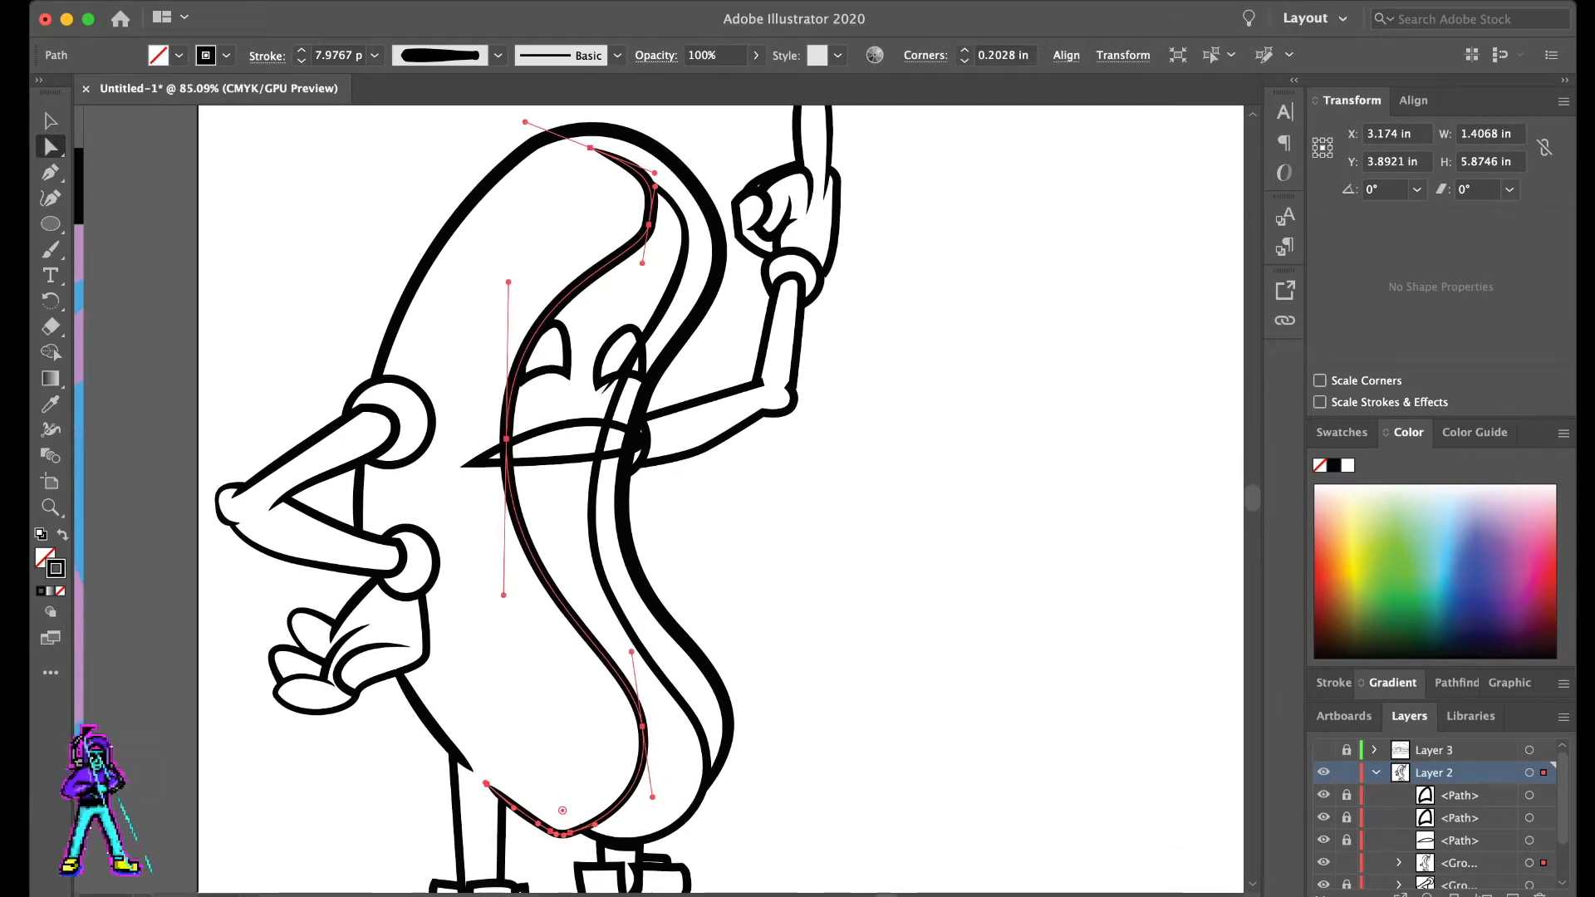
key("super+z")
key("super+shift+a")
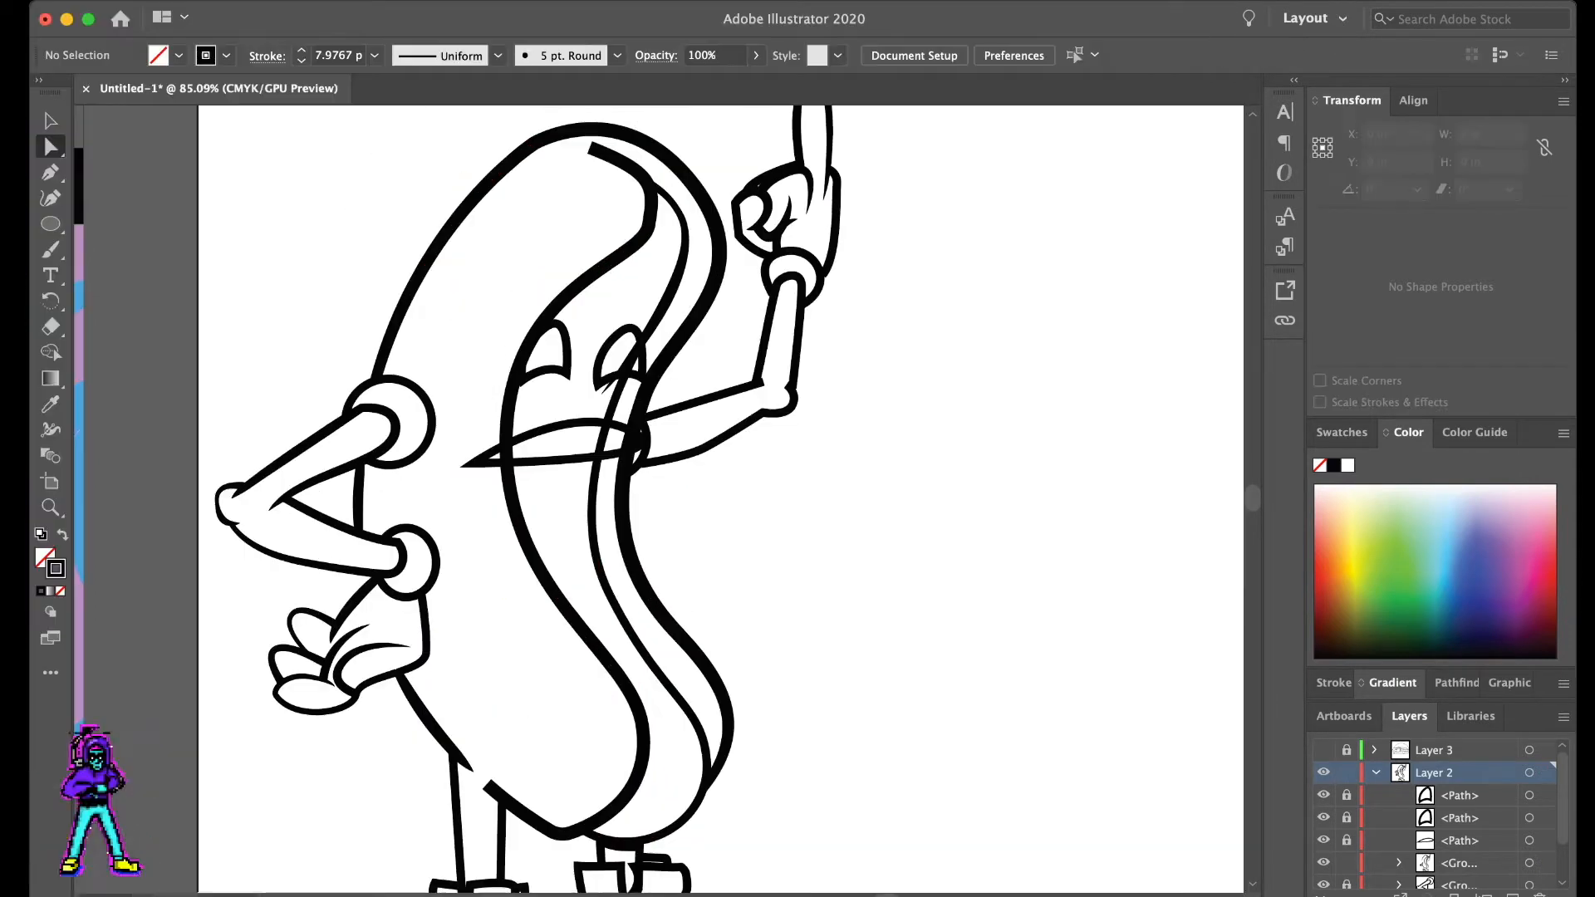
left_click(594, 509)
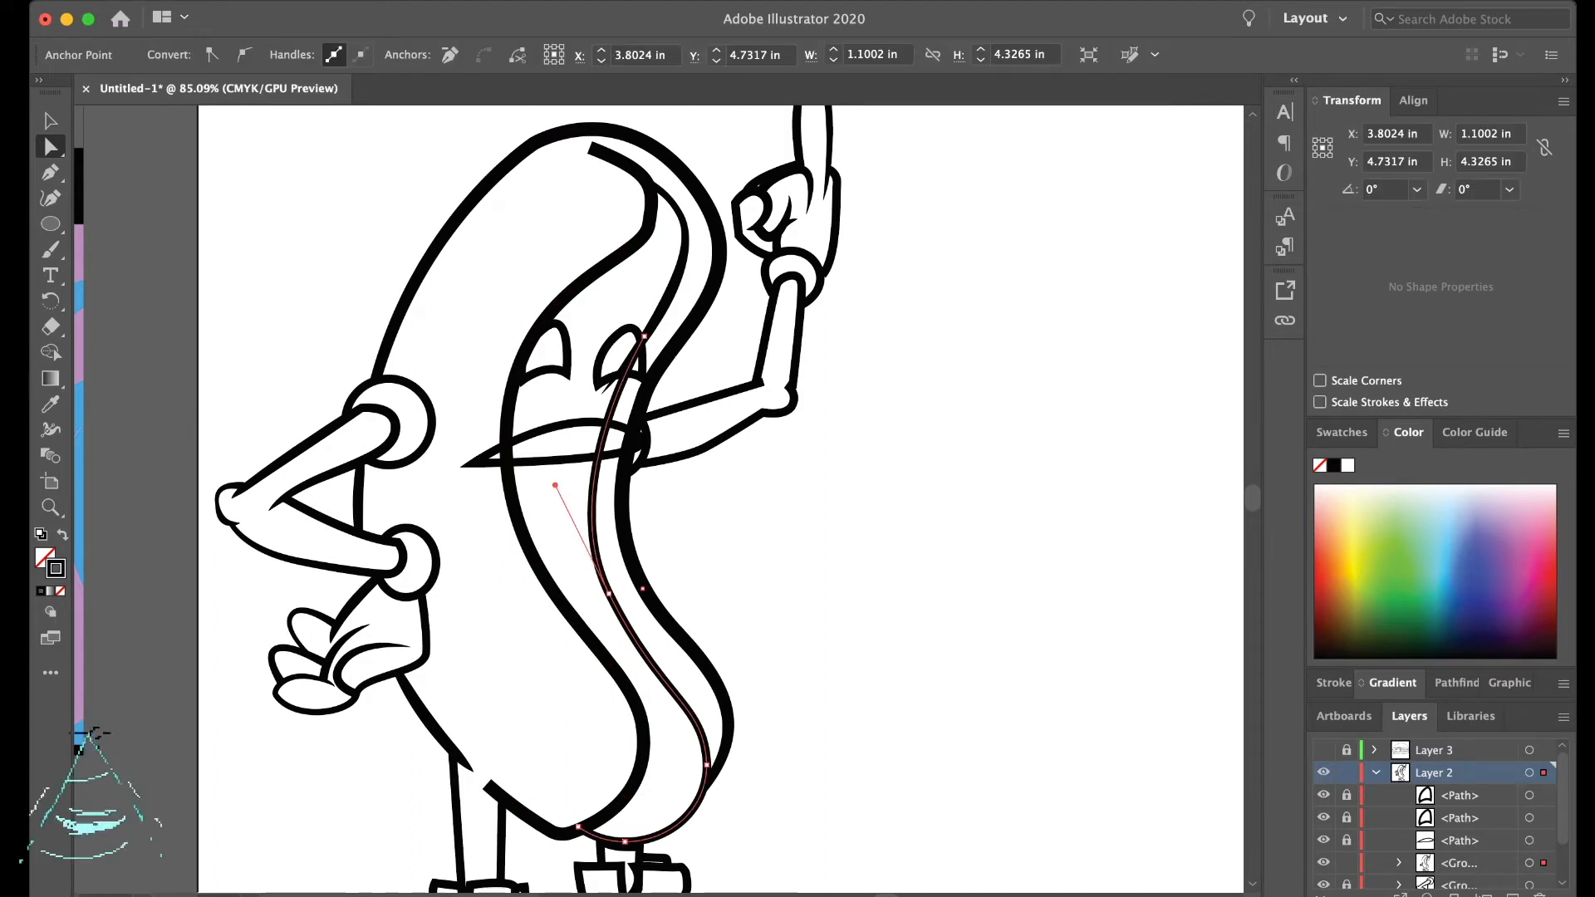
key("super+shift+a")
key("v")
left_click(594, 508)
key("super+shift+a")
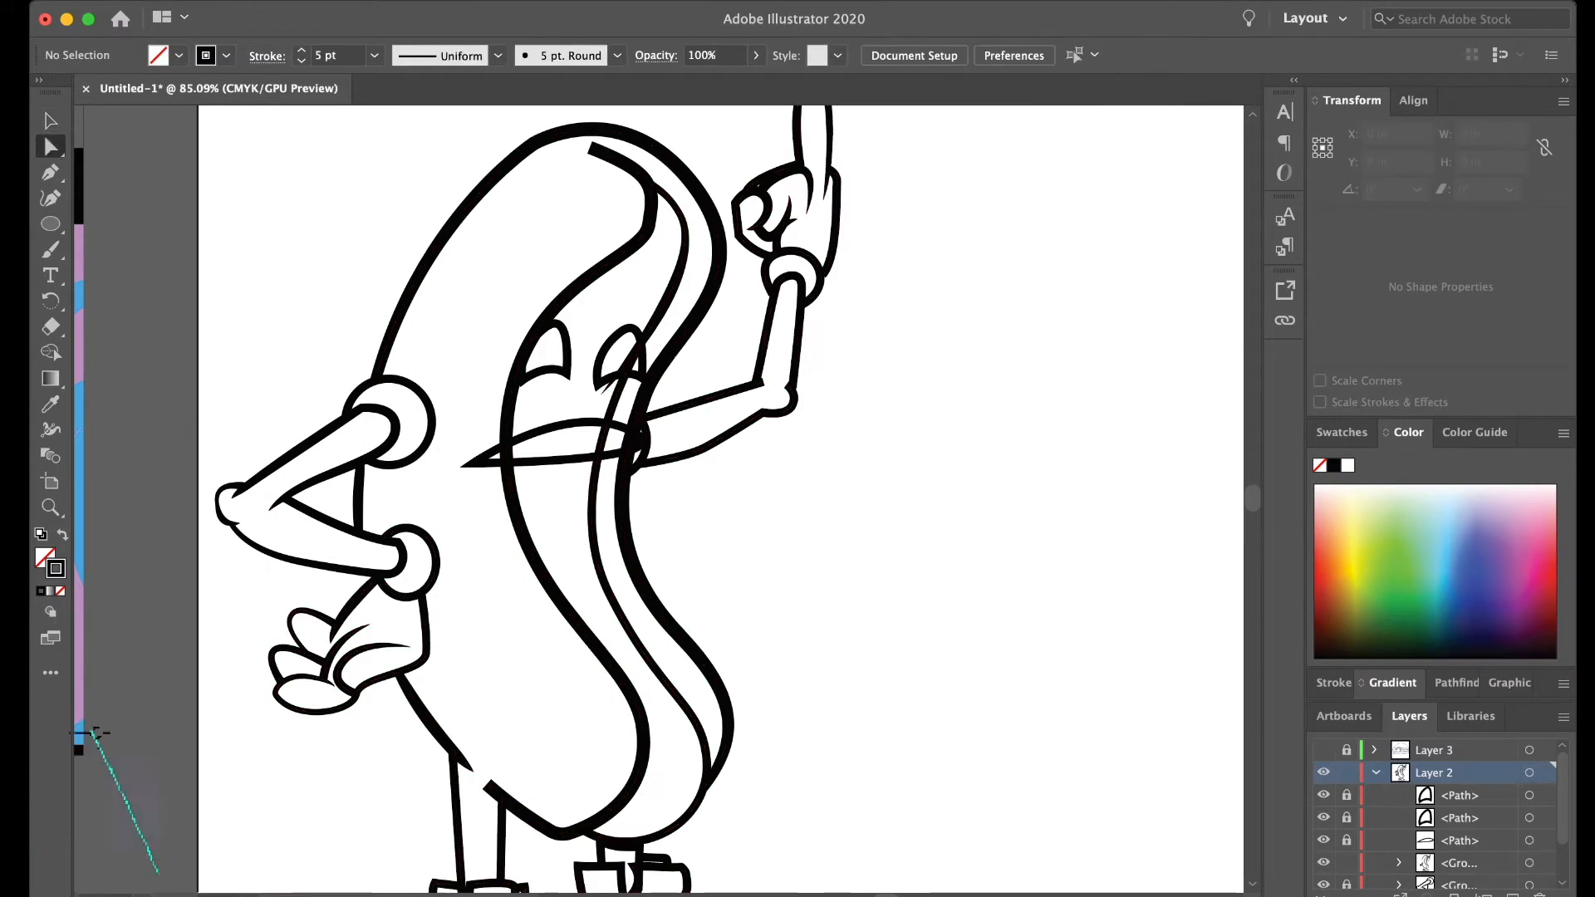
- Add anchor points to the inner bun line at the mouth's upper and lower edges and delete the section between them
left_click(667, 683)
left_click(1398, 863)
scroll(1450, 818, "down", 10)
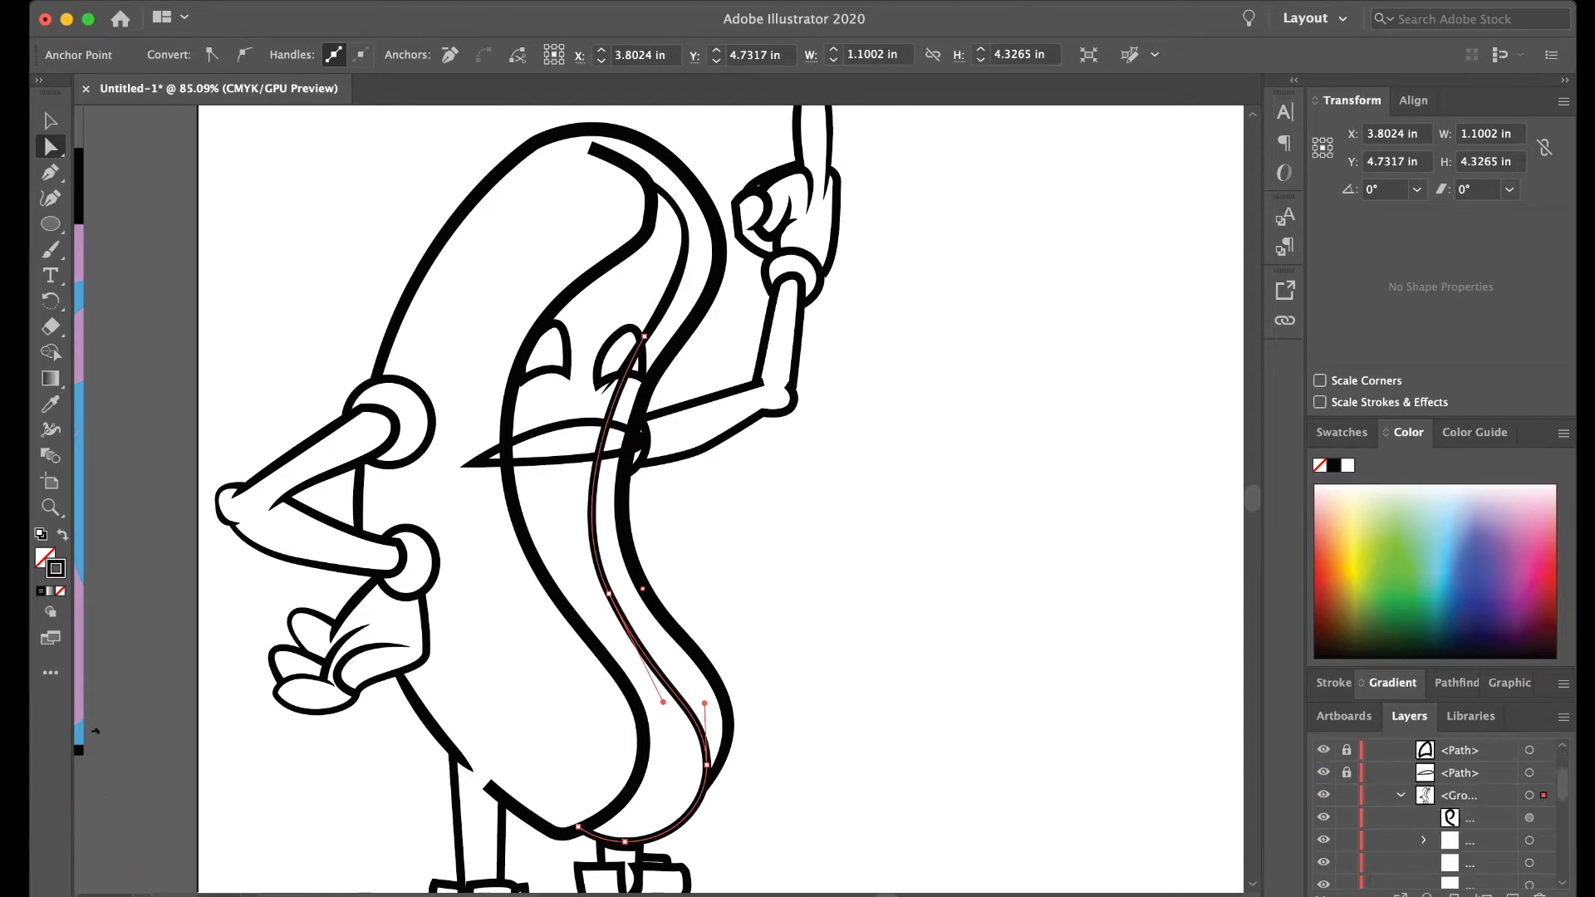
scroll(1450, 818, "down", 5)
left_click(1529, 809)
key("super+shift+a")
scroll(593, 463, "up", 5)
left_click(598, 466)
key("plus")
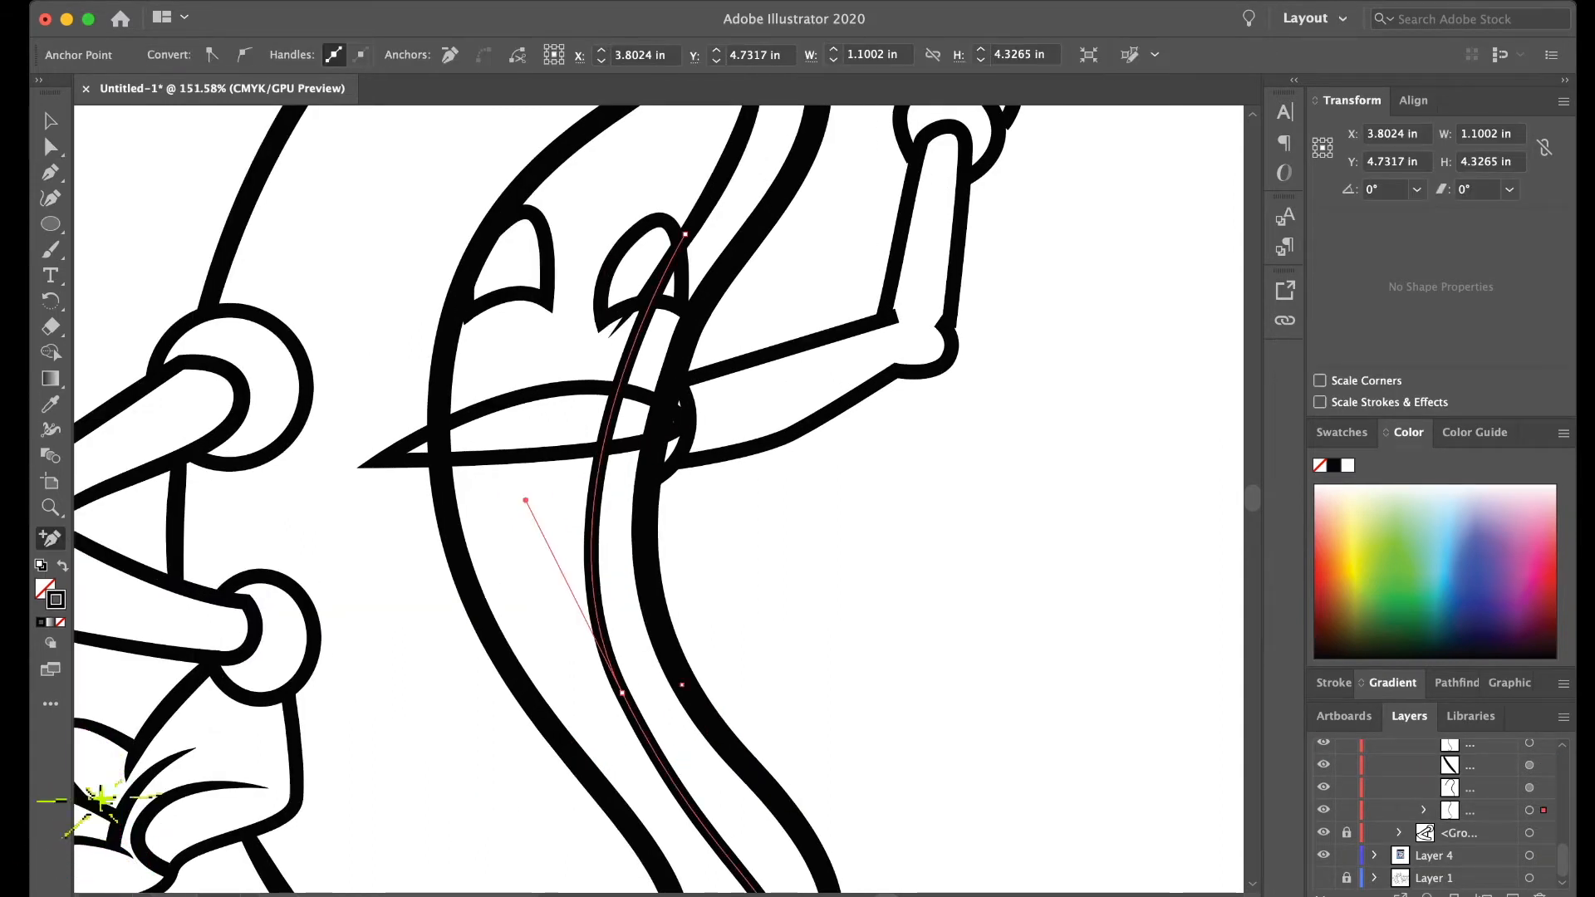
left_click(601, 454)
left_click(617, 393)
key("a")
left_click(609, 423)
key("Delete")
key("super+shift+a")
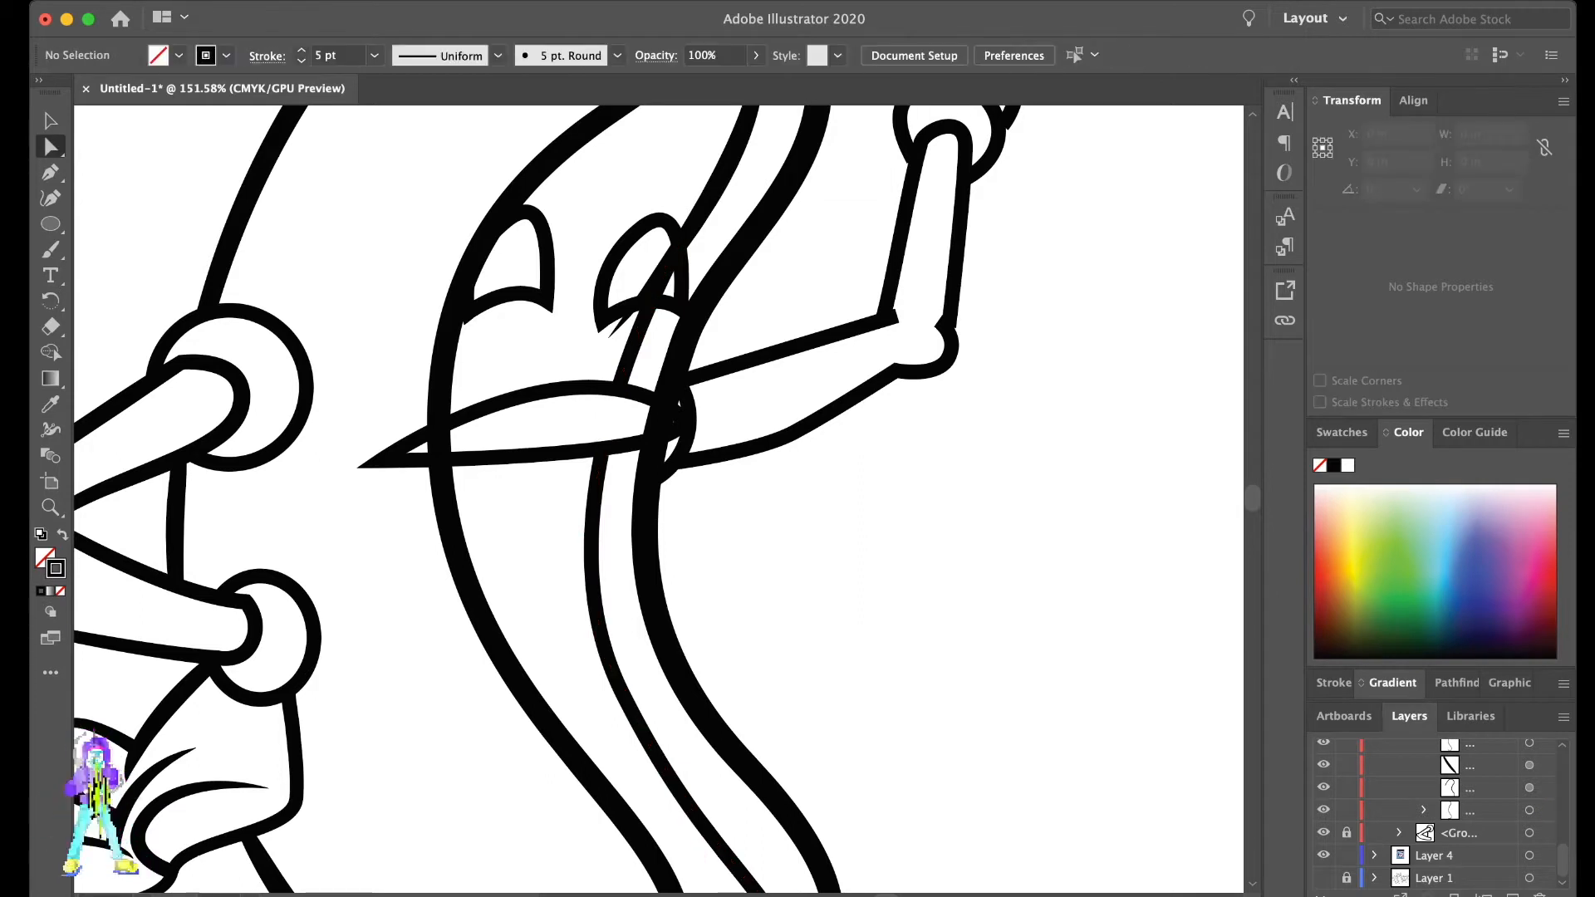
- Add anchor points to the sausage edge line at the mouth and try to delete the section between them
left_click(440, 379)
key("plus")
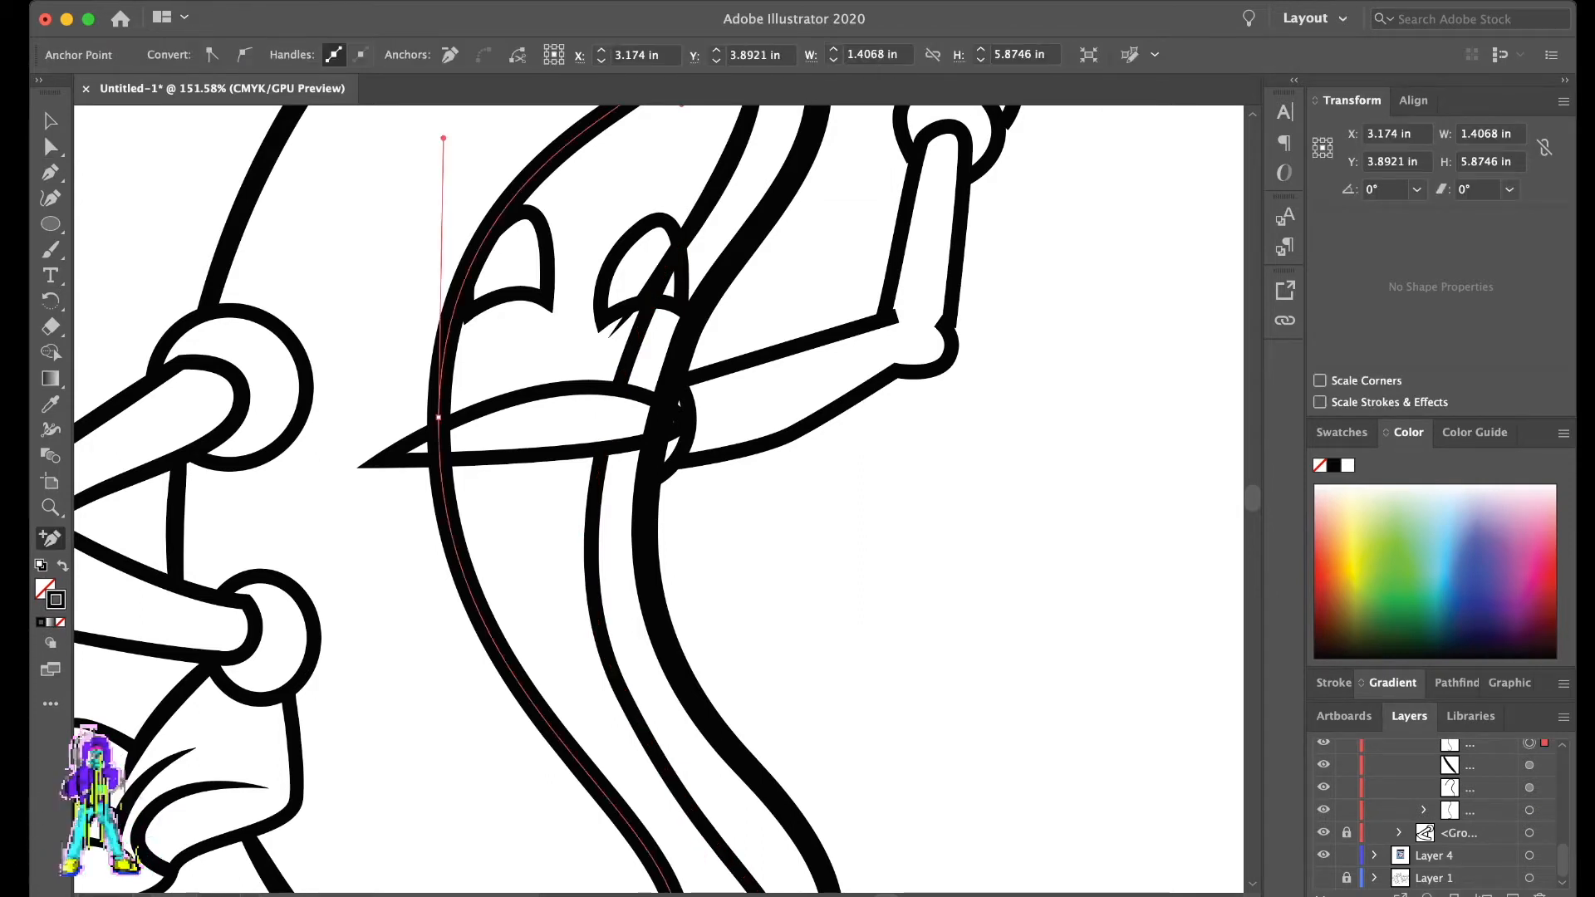
left_click(440, 456)
key("a")
left_click(438, 436)
key("Delete")
key("super+shift+a")
left_click(439, 417)
key("super+z")
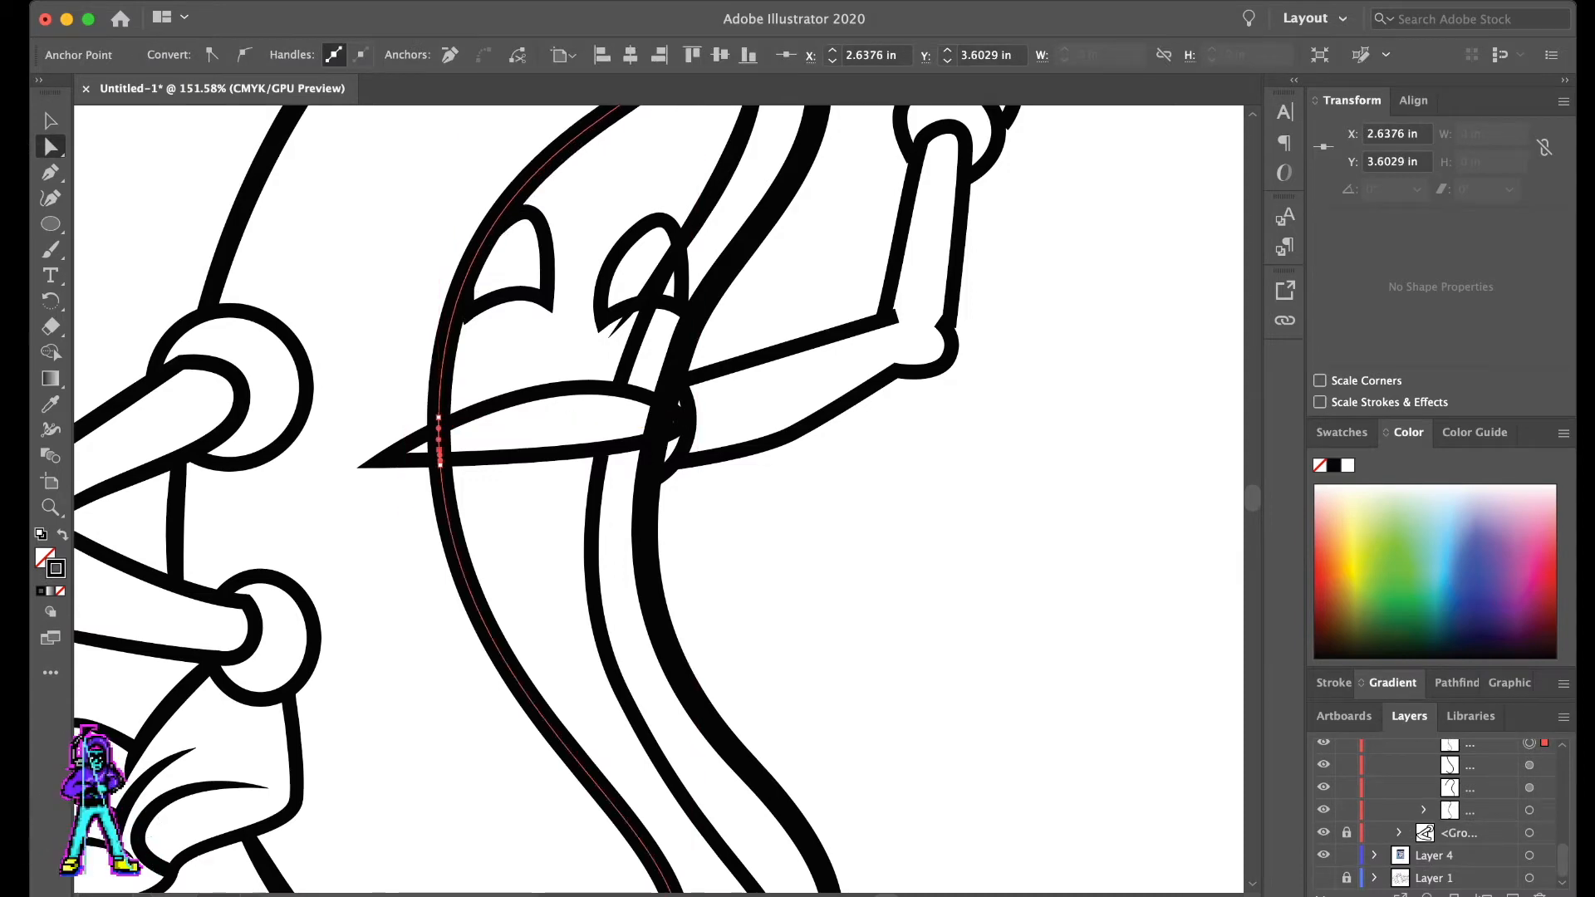
- Add another anchor point to the sausage edge line and delete its section crossing the mouth
scroll(479, 435, "up", 4)
key("plus")
left_click(420, 436)
key("a")
left_click(421, 447)
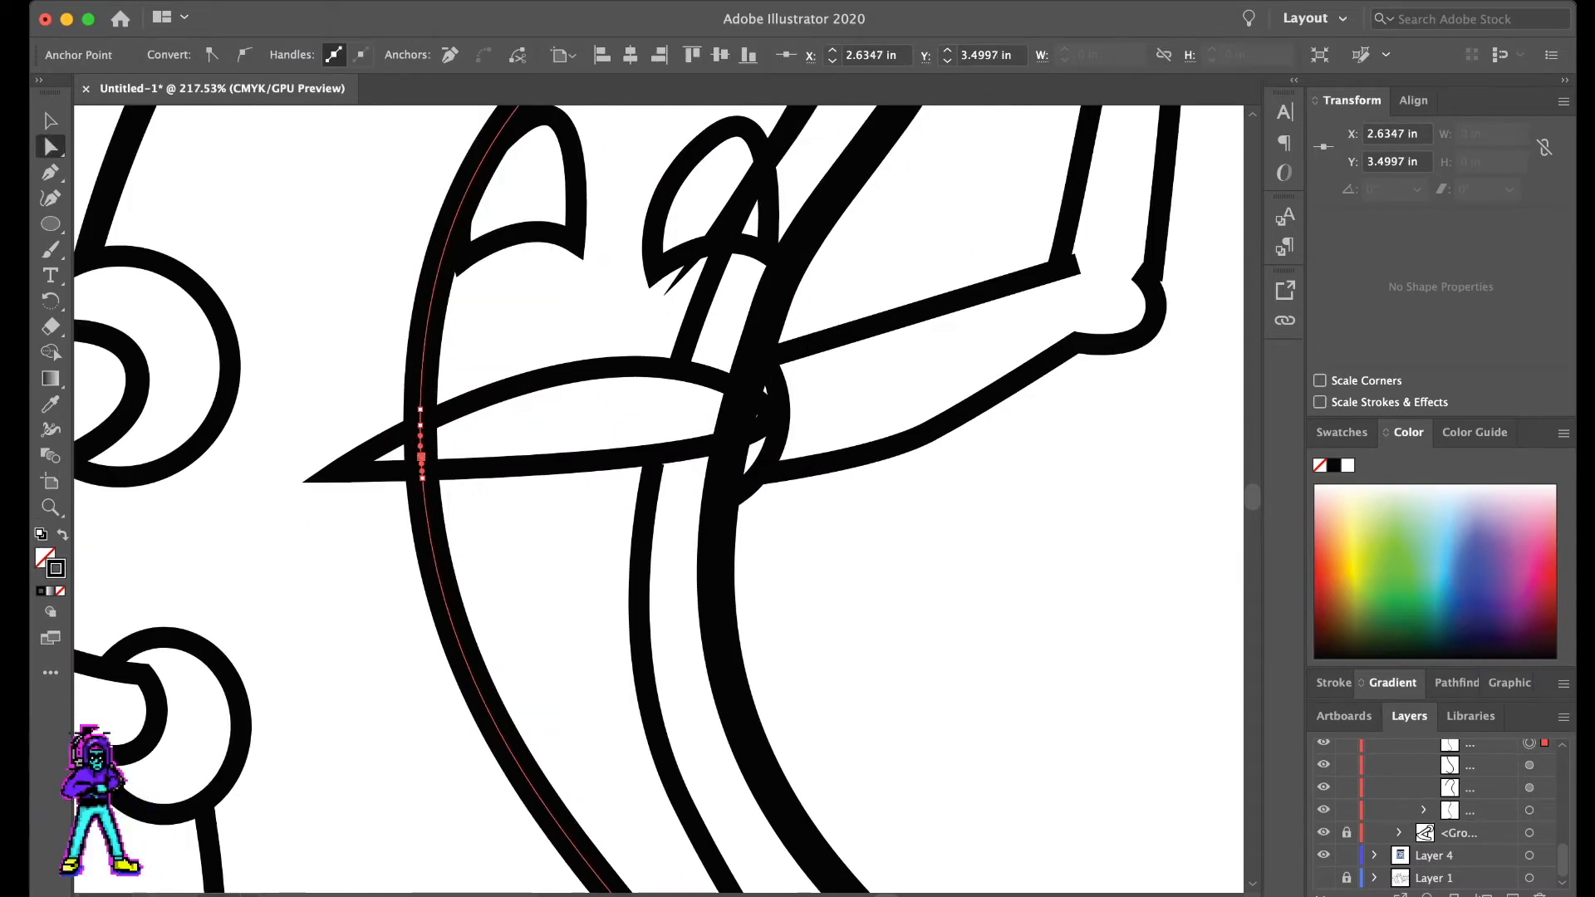
key("Delete")
key("super+shift+a")
scroll(531, 420, "down", 5)
scroll(533, 415, "up", 3)
- Add two anchor points to the outer bun line and delete its section inside the mouth's rounded end
left_click(695, 463)
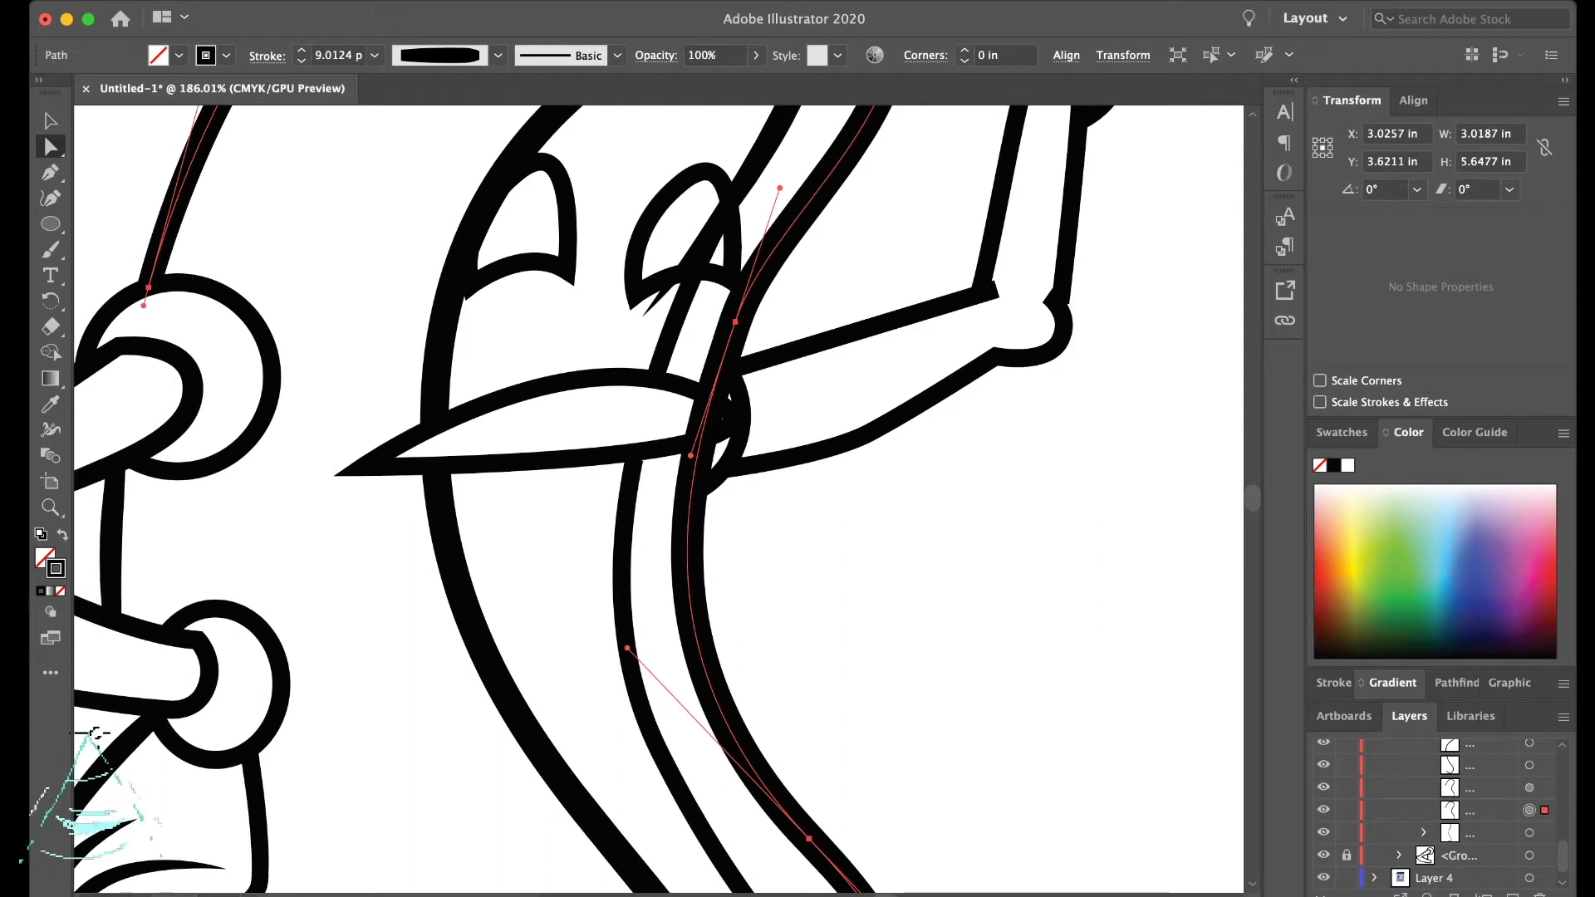
key("plus")
left_click(710, 399)
left_click(700, 440)
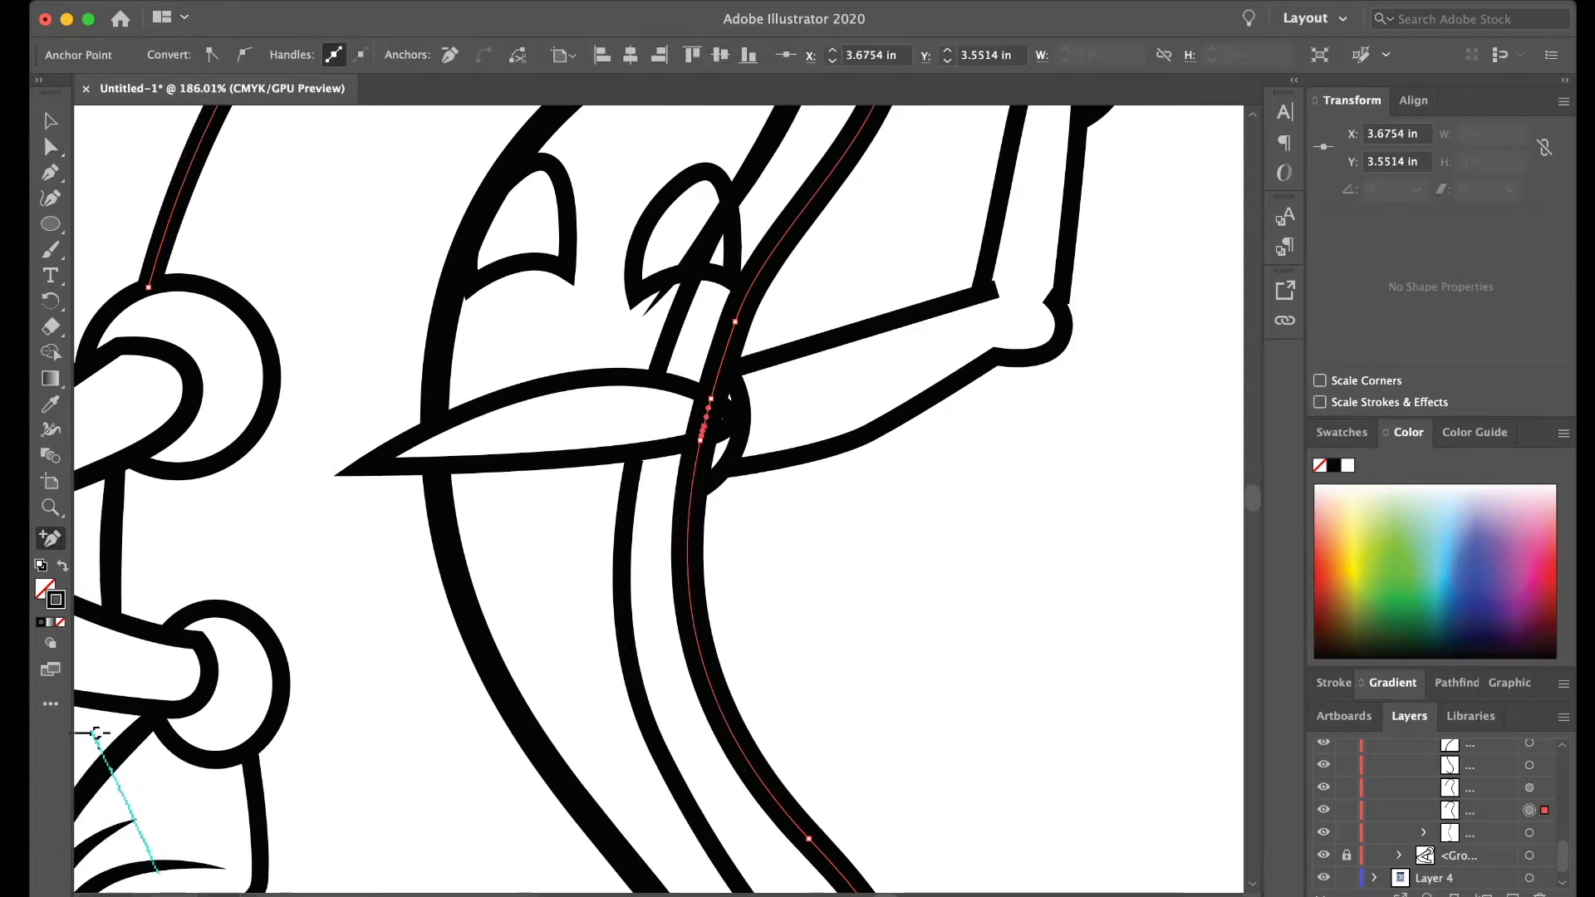
left_click(704, 427)
key("a")
key("Delete")
left_click(974, 556)
scroll(973, 556, "down", 3)
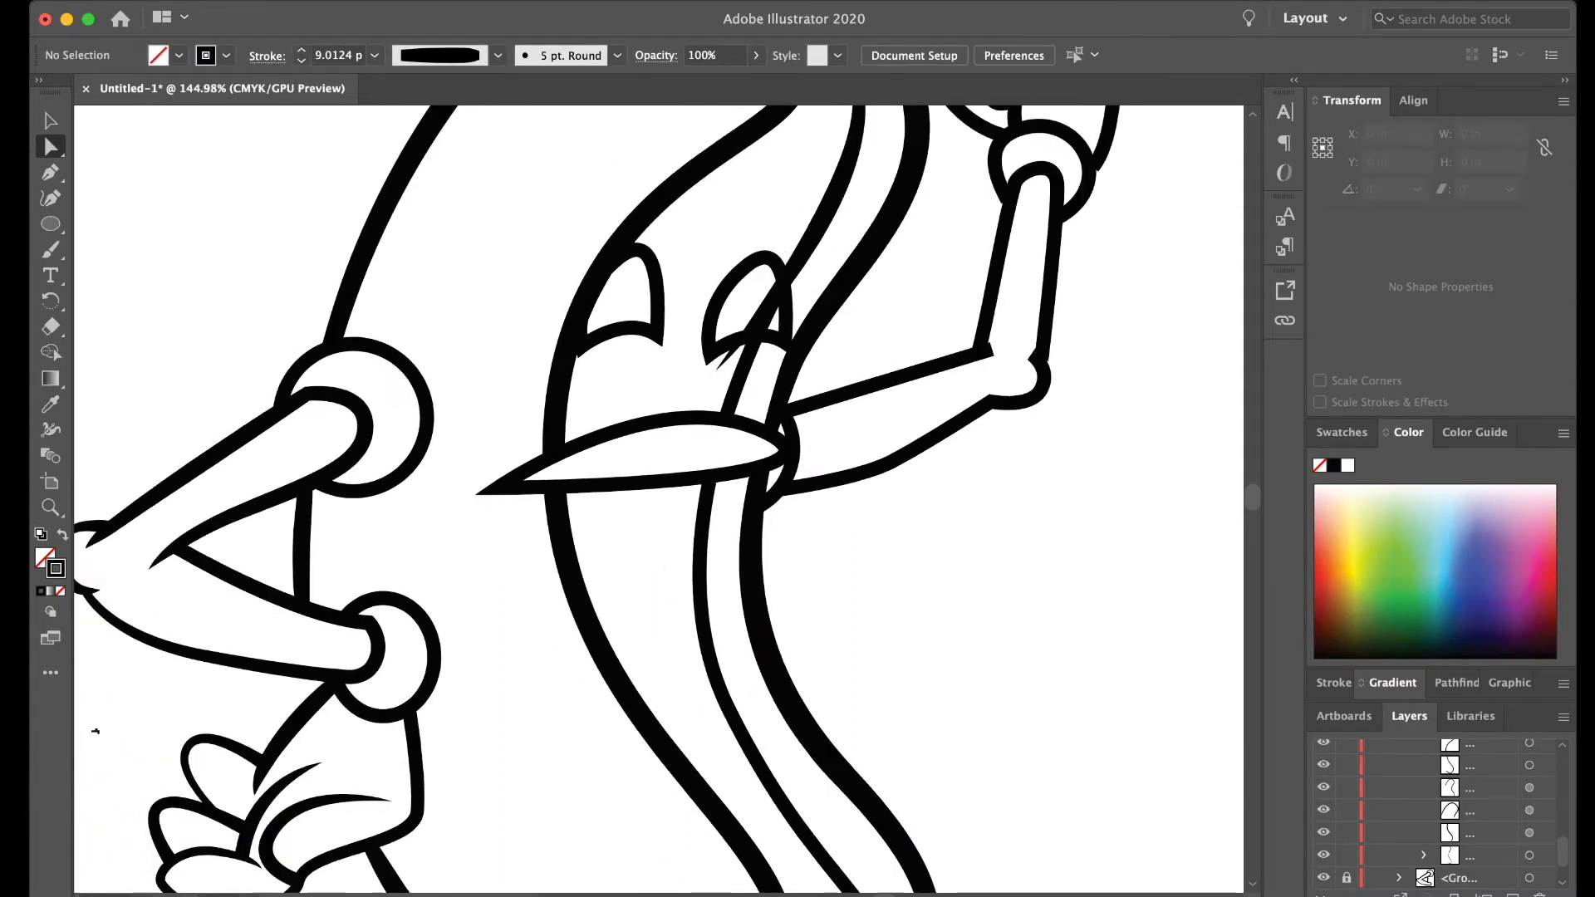
- Split the inner bun line at the lower edge of the eye it crosses and delete the anchor point above the split
left_click(750, 353)
scroll(746, 285, "up", 5)
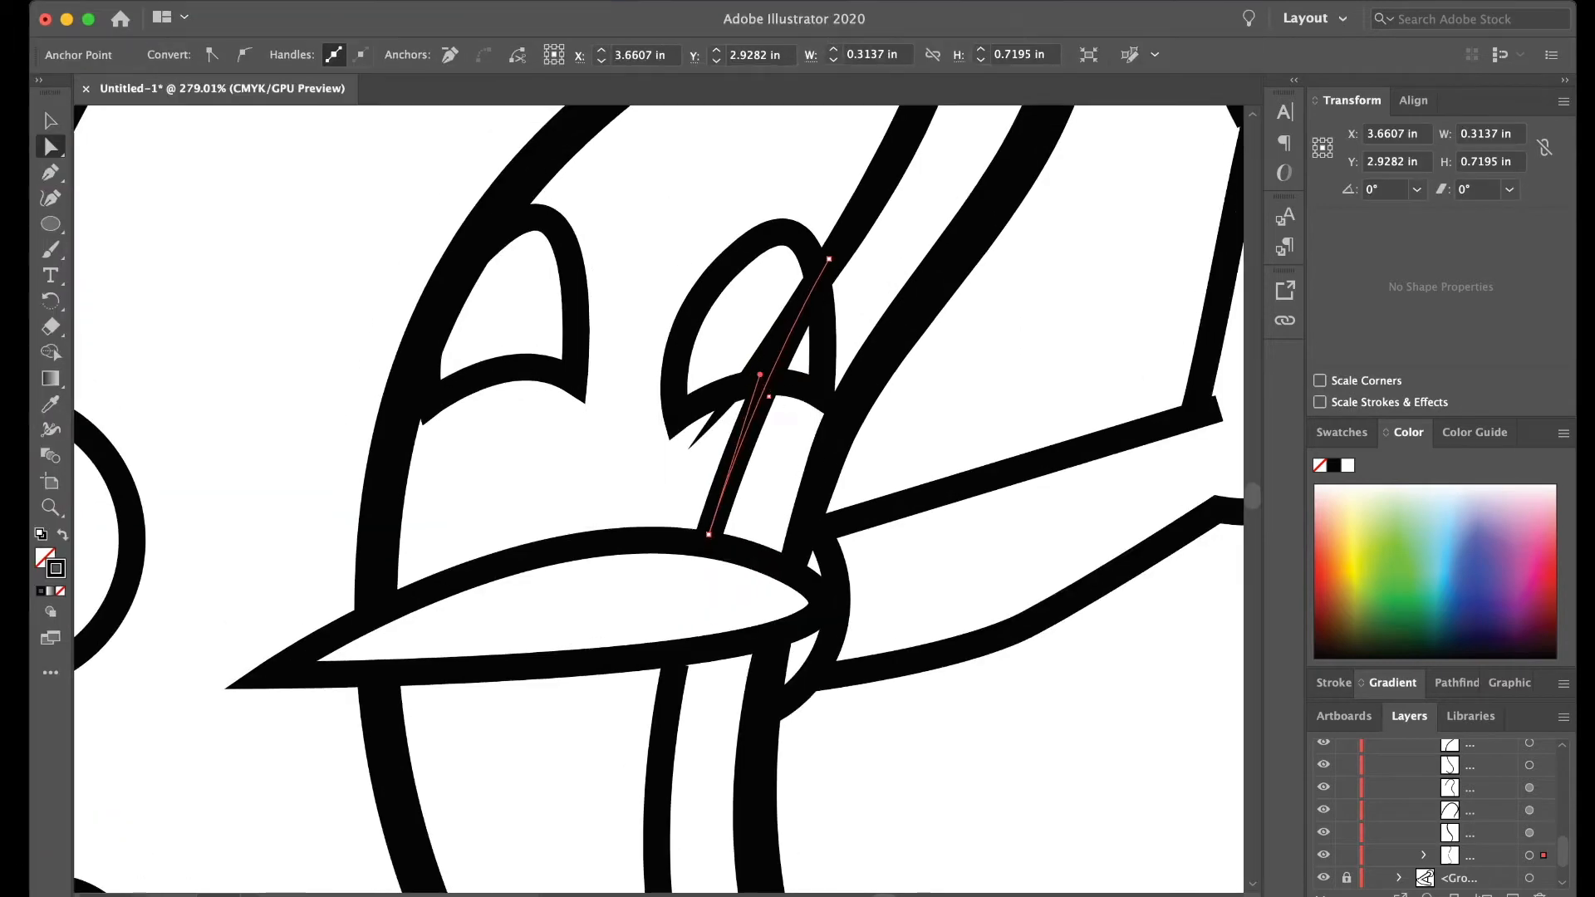
key("plus")
left_click(766, 384)
key("a")
left_click(829, 259)
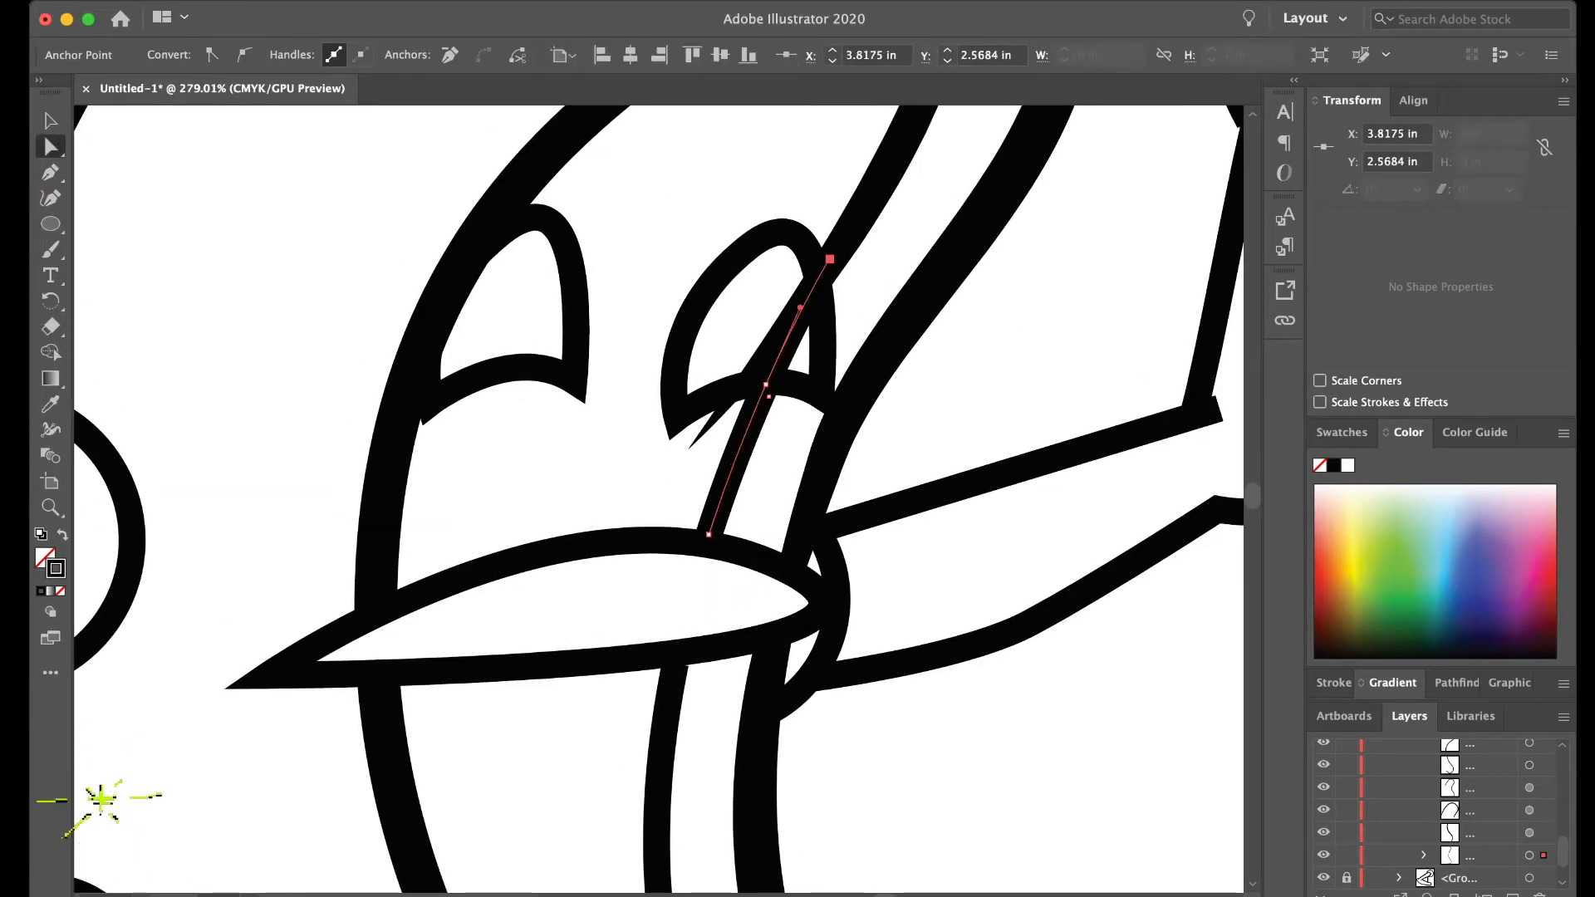
key("Delete")
left_click(799, 309)
left_click(799, 308, "alt")
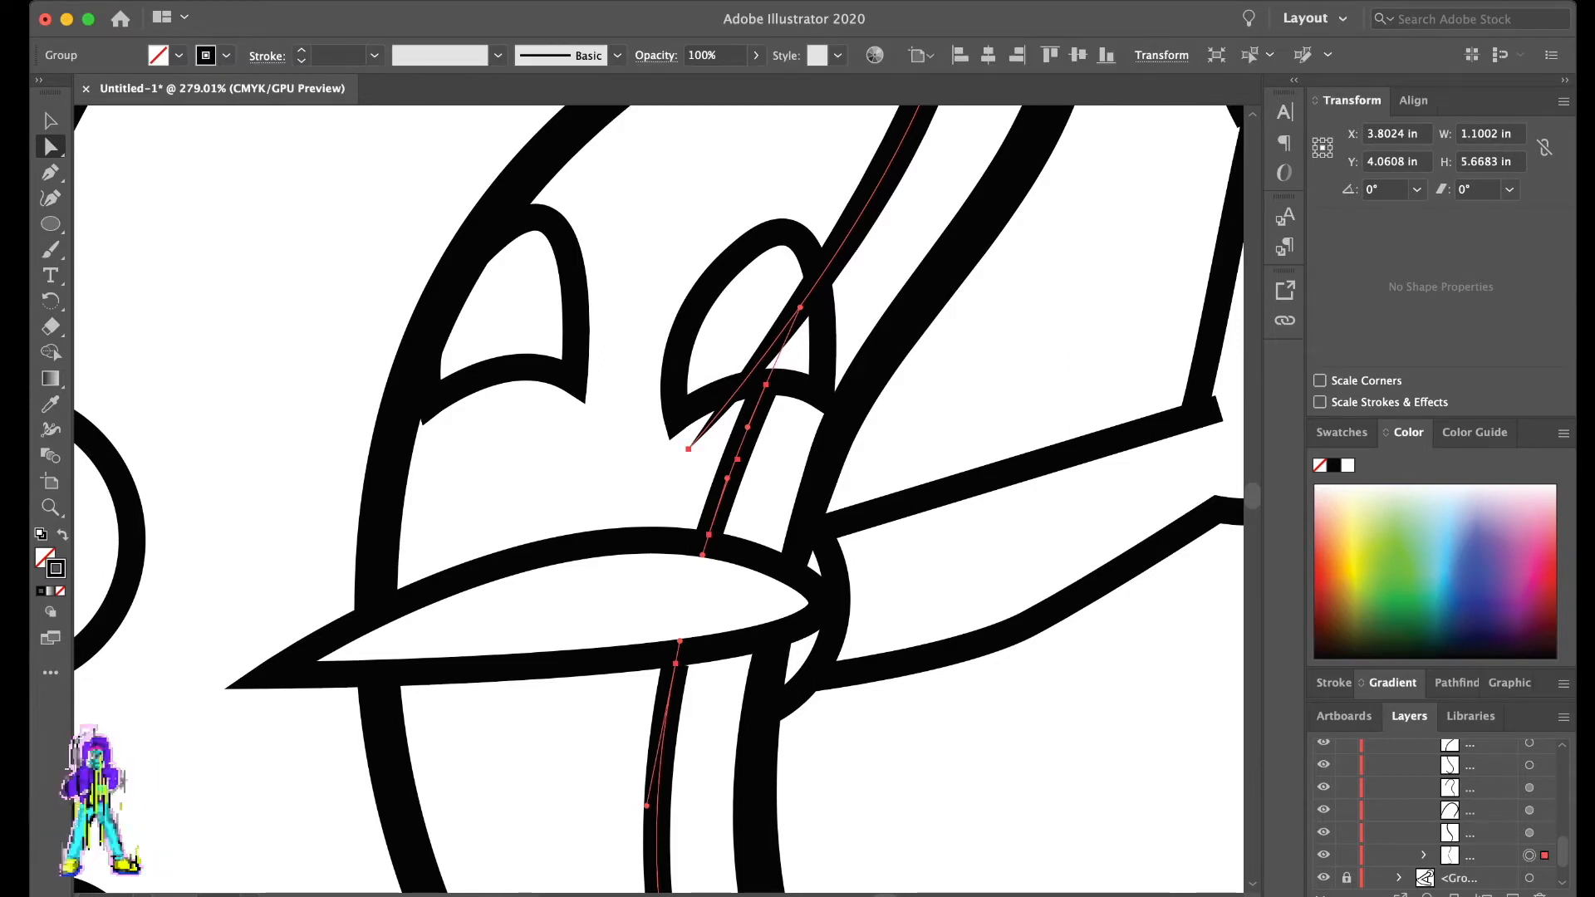
key("super+z")
- Add an anchor point where the upper inner bun line meets the eye and delete the remainder crossing the eye
left_click(731, 182)
left_click(799, 312)
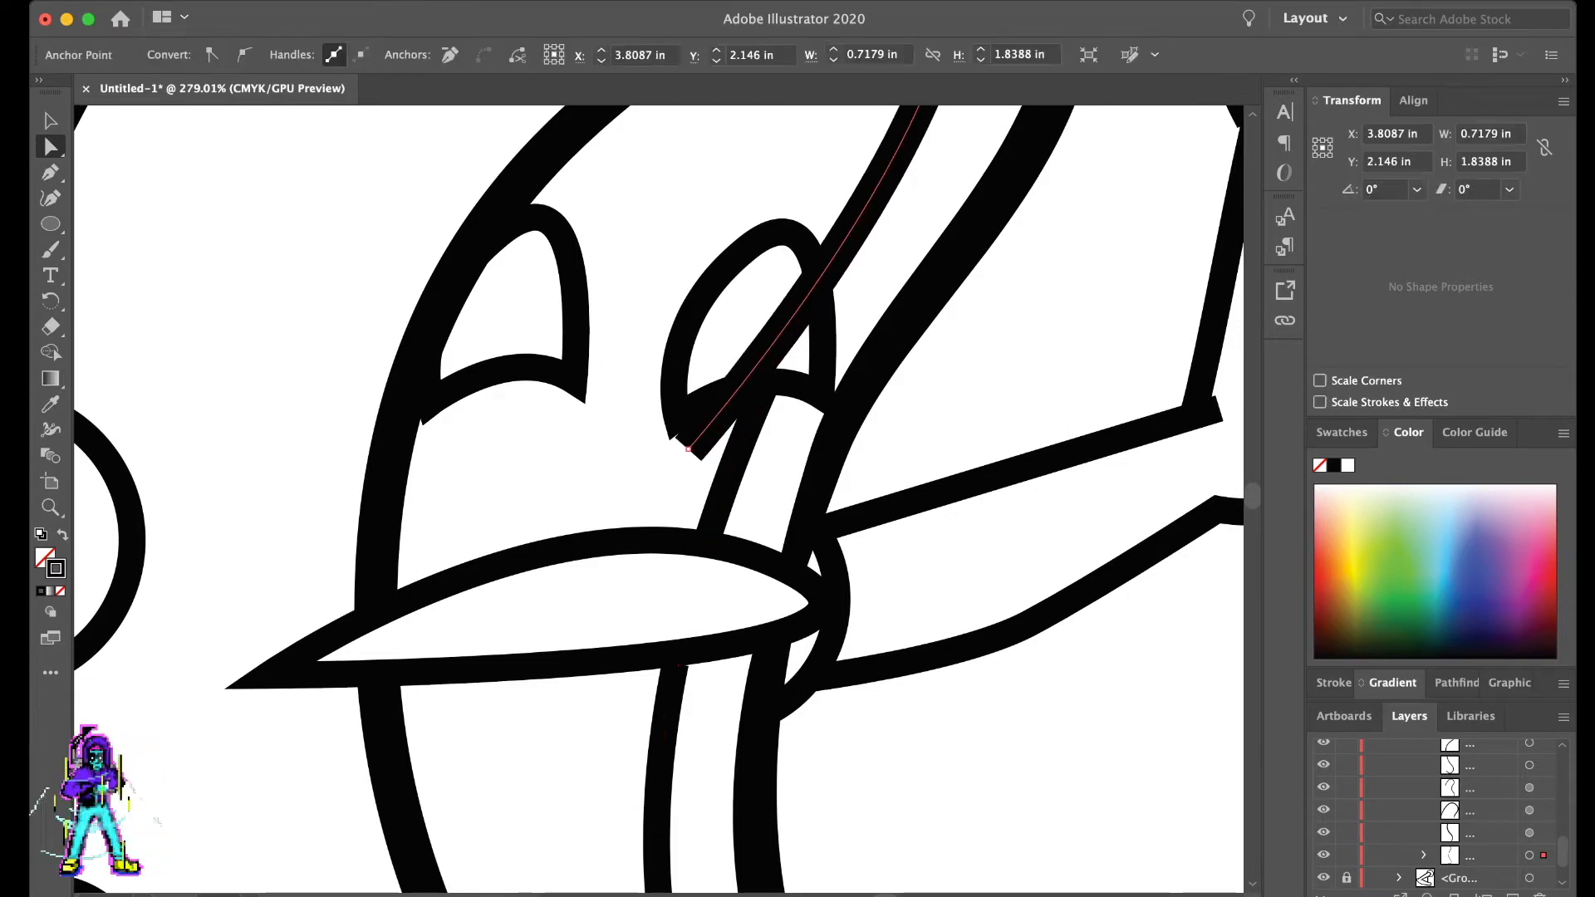
key("plus")
left_click(826, 273)
key("a")
left_click(688, 449)
key("Delete")
left_click(808, 514)
- Try to adjust the stroke width at the upper inner bun line's lower end with the Width tool
left_click(823, 273)
key("shift+w")
mouse_move(823, 273)
left_mouse_down()
mouse_move(834, 281)
mouse_move(823, 274)
left_mouse_up()
key("a")
left_click(984, 385)
scroll(985, 386, "up", 5)
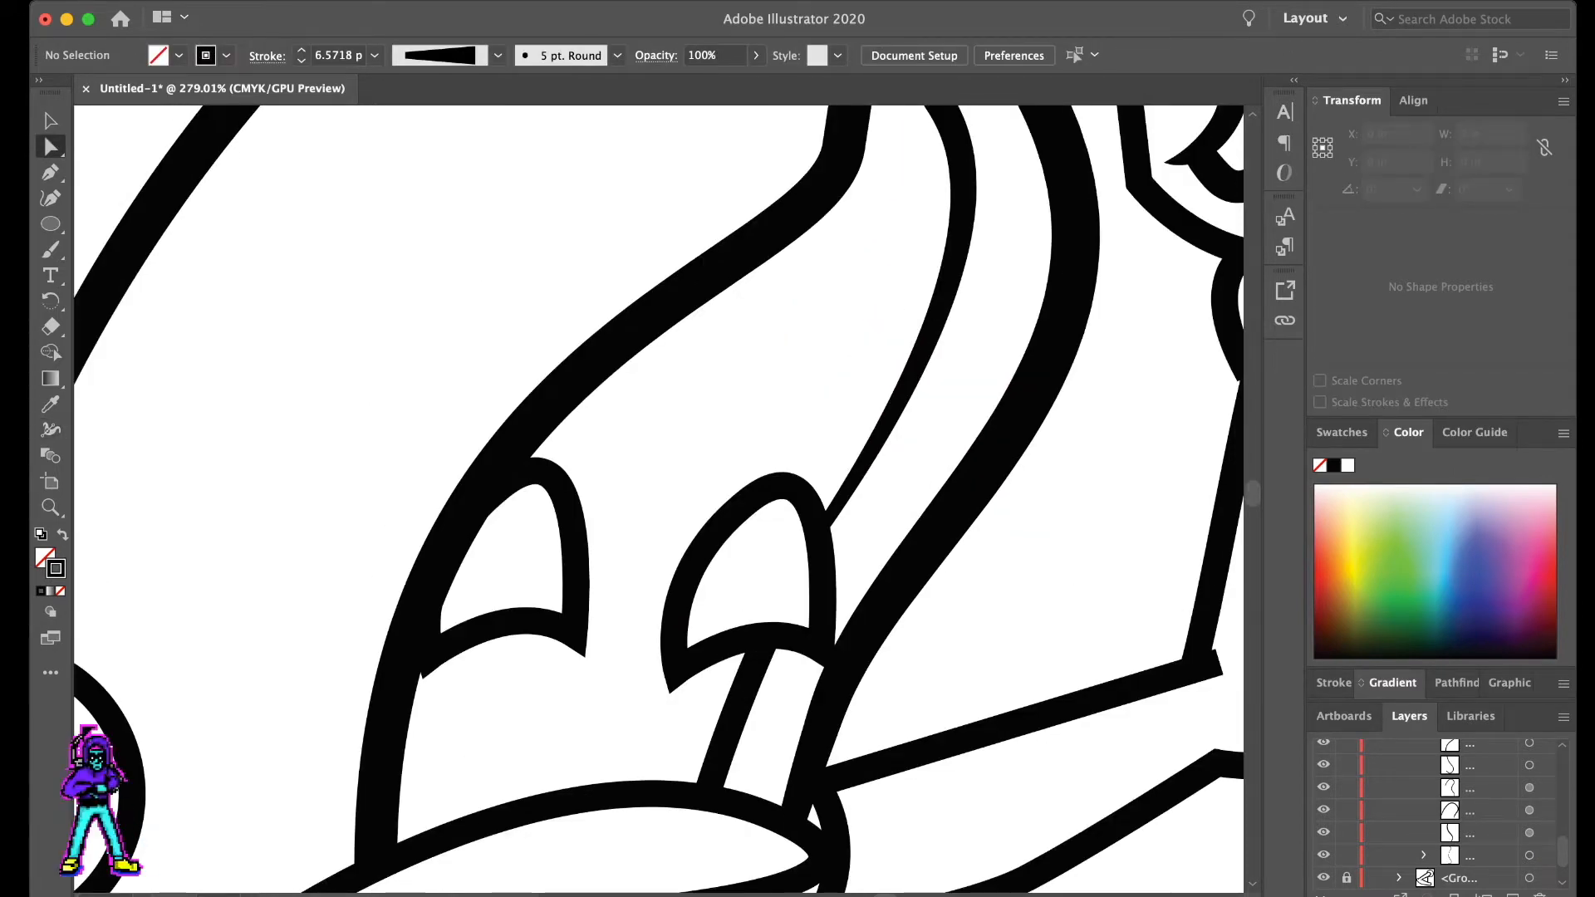
scroll(985, 385, "down", 5)
scroll(972, 432, "down", 2)
key("super+z")
- Adjust the lower end of the upper inner bun line so it meets the eye's outline
scroll(939, 421, "up", 10)
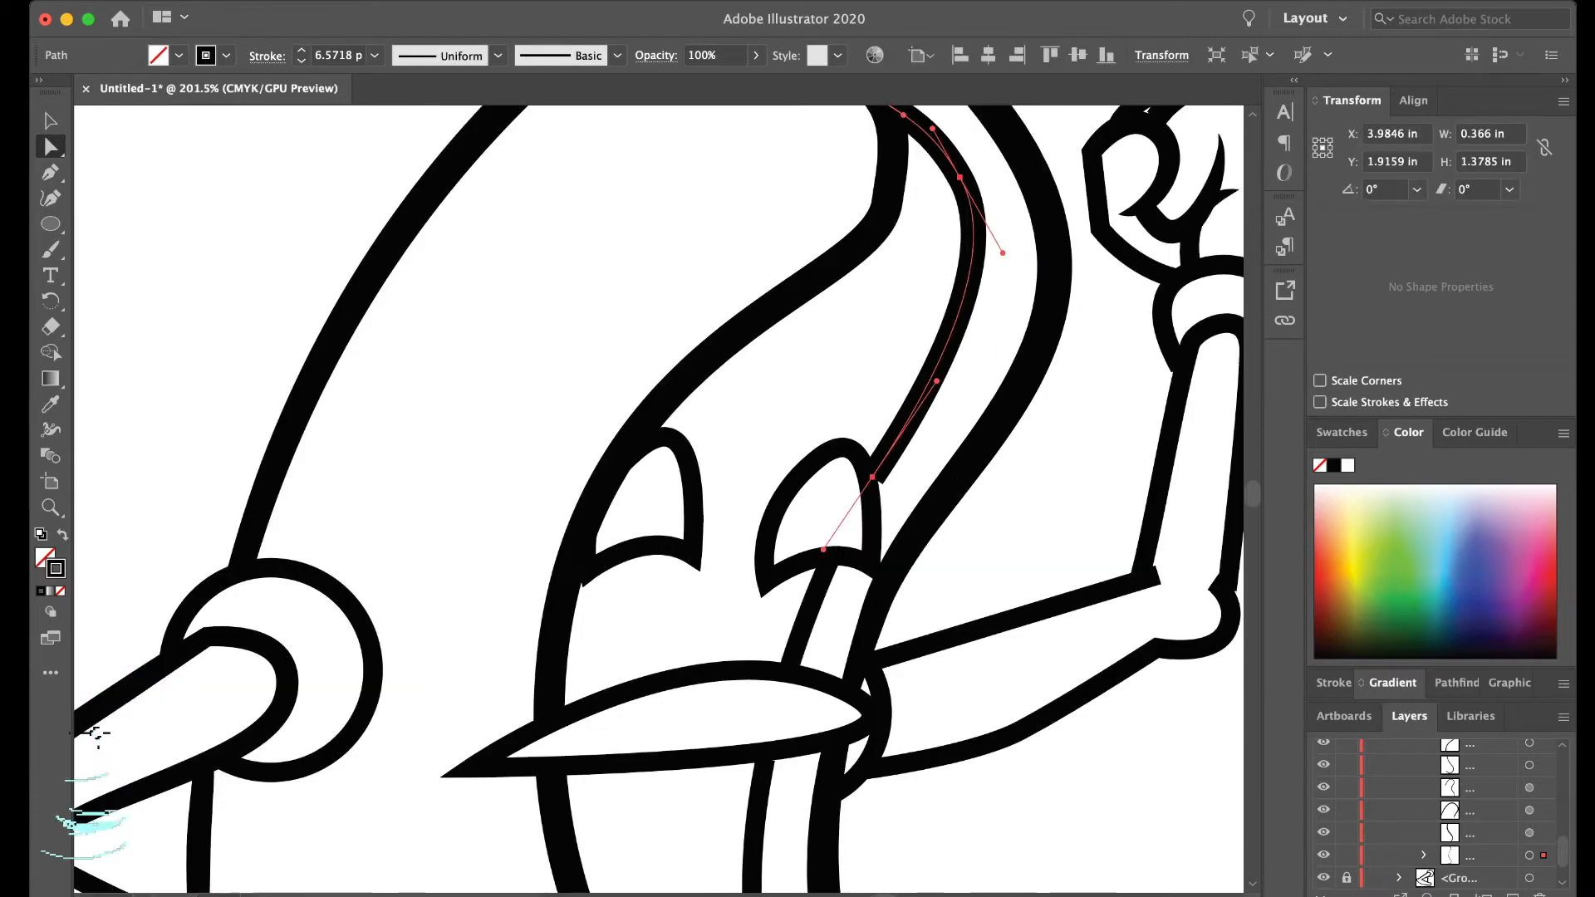
left_click_drag(864, 506, 857, 515)
left_click(929, 485)
scroll(929, 485, "down", 10)
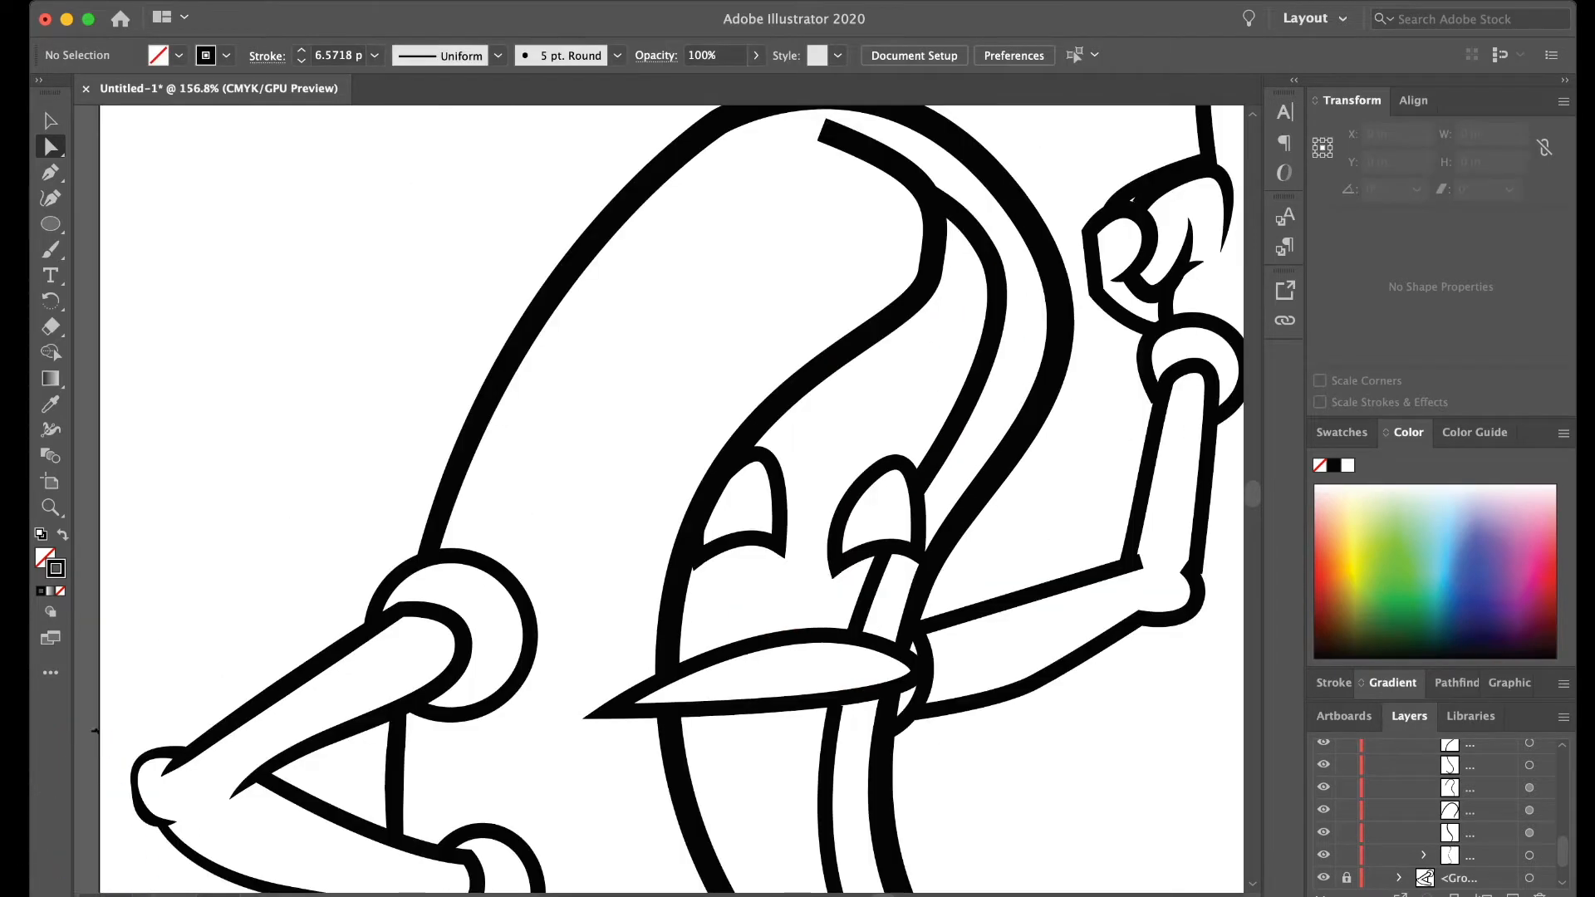
scroll(929, 485, "down", 5)
scroll(841, 285, "right", 3)
scroll(841, 284, "up", 5)
scroll(842, 291, "right", 1)
left_click(844, 299)
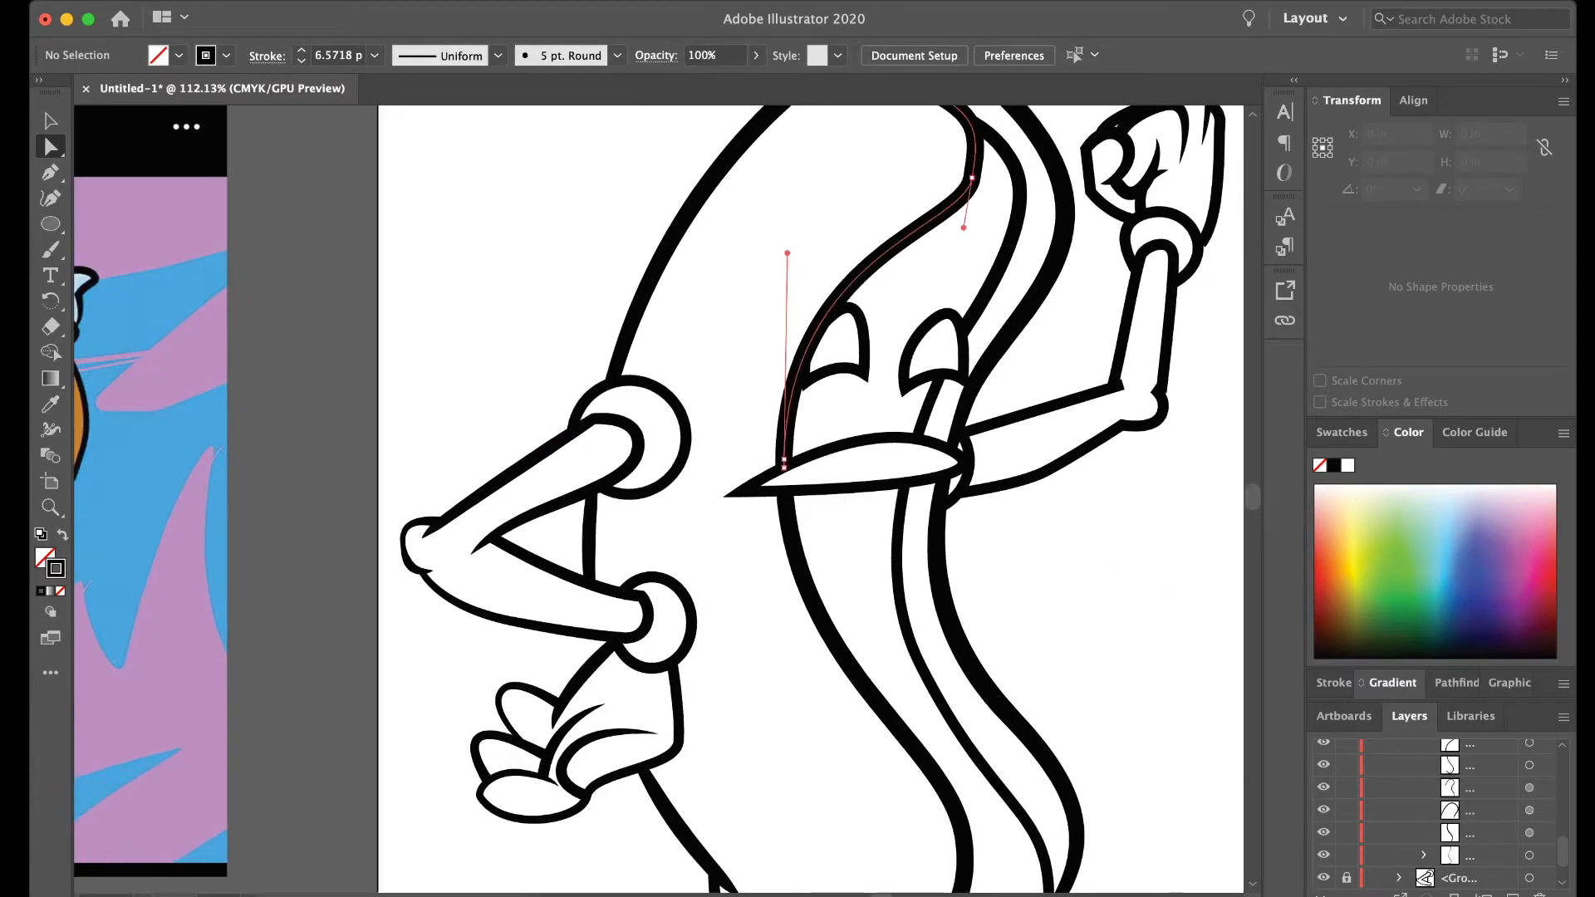
left_click(824, 353)
- Collapse the body group and delete the side of the first eye's outline that overlaps the sausage edge, using added anchor points
scroll(823, 354, "up", 5)
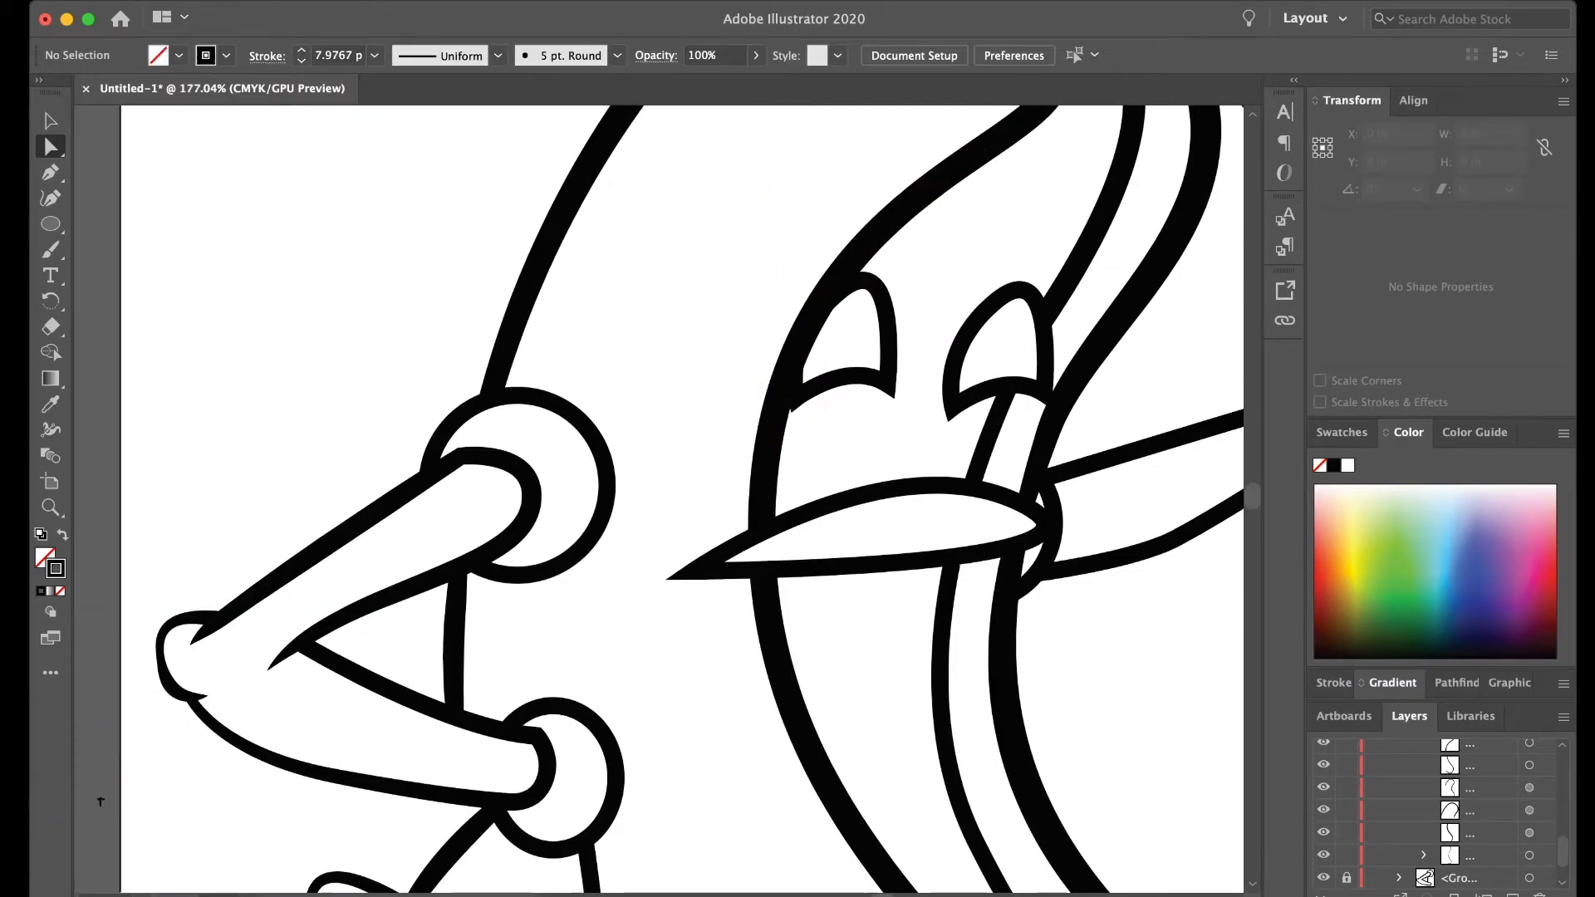
scroll(1437, 814, "up", 10)
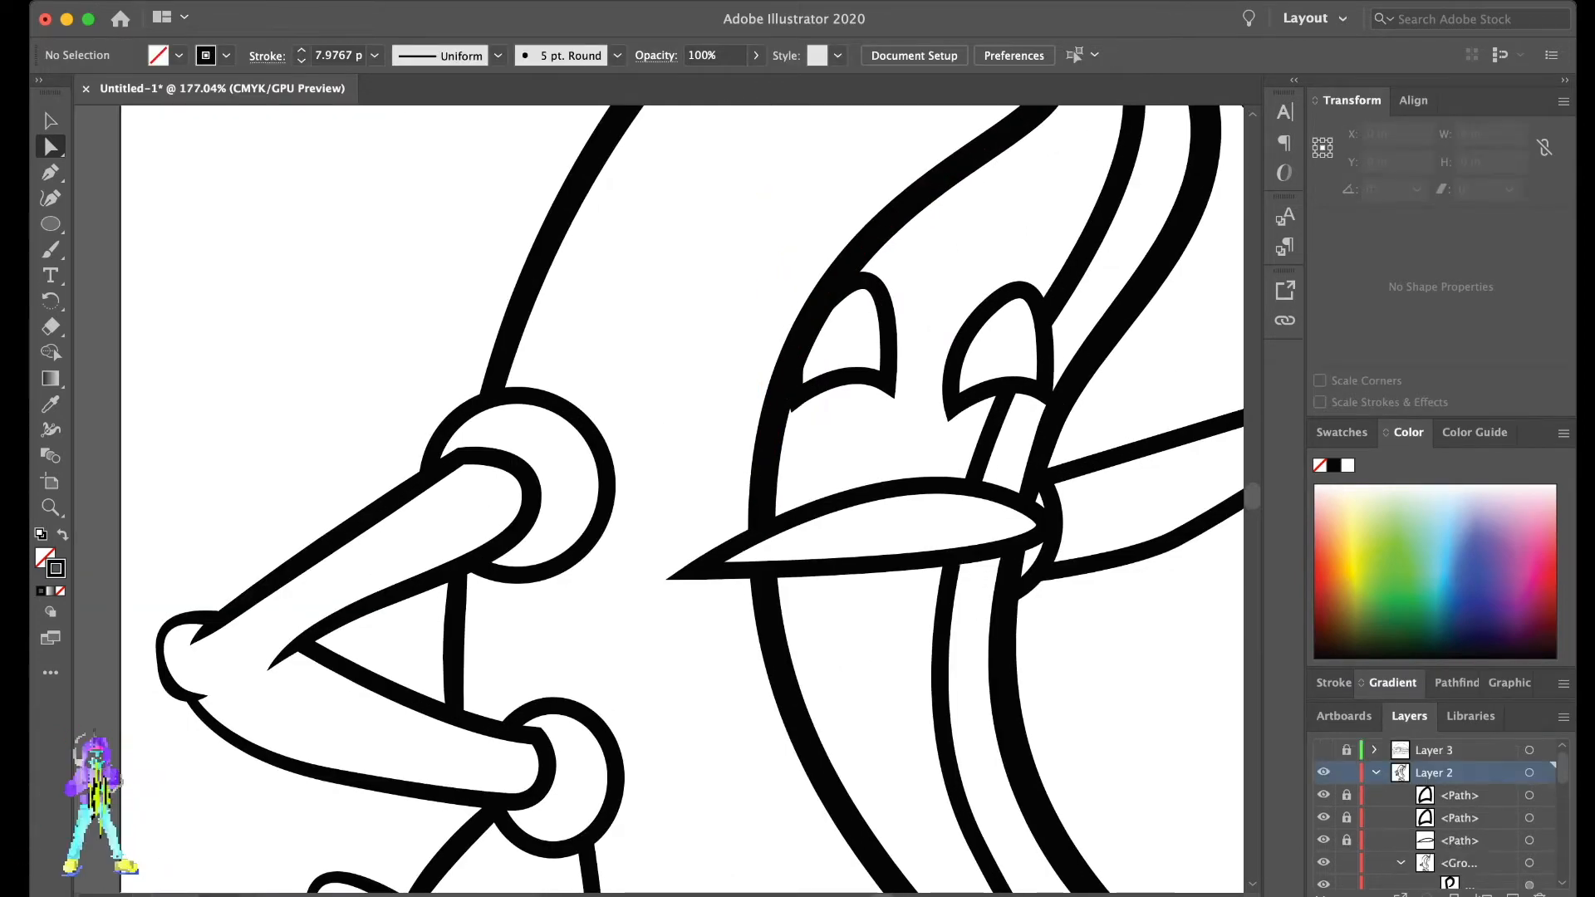
left_click(1400, 863)
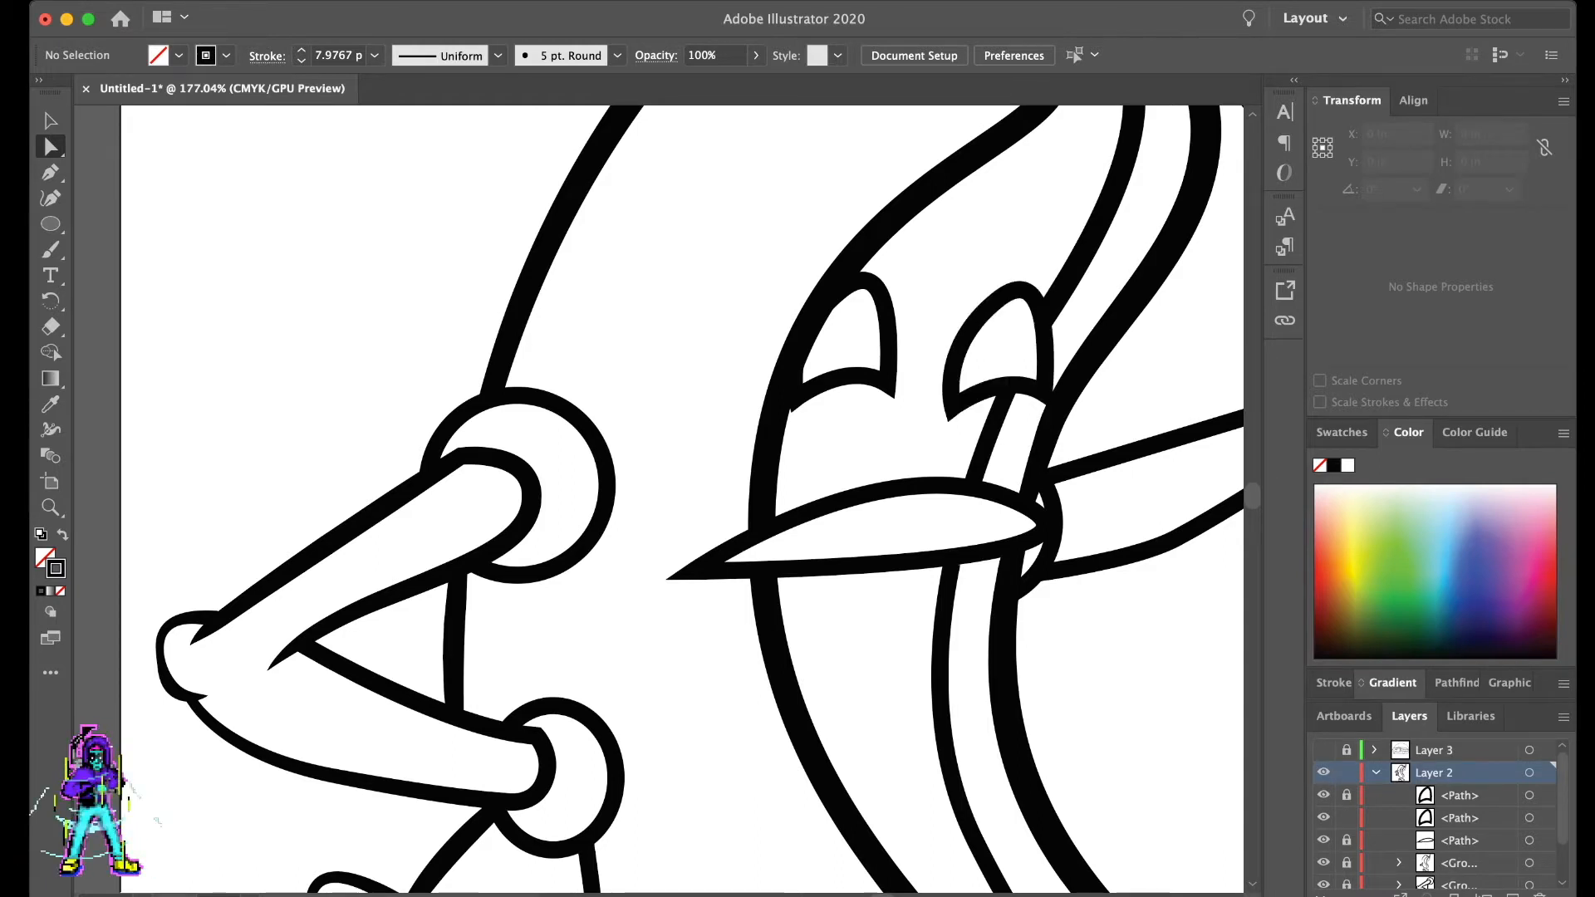
left_click(814, 317)
key("plus")
left_click(814, 317)
key("a")
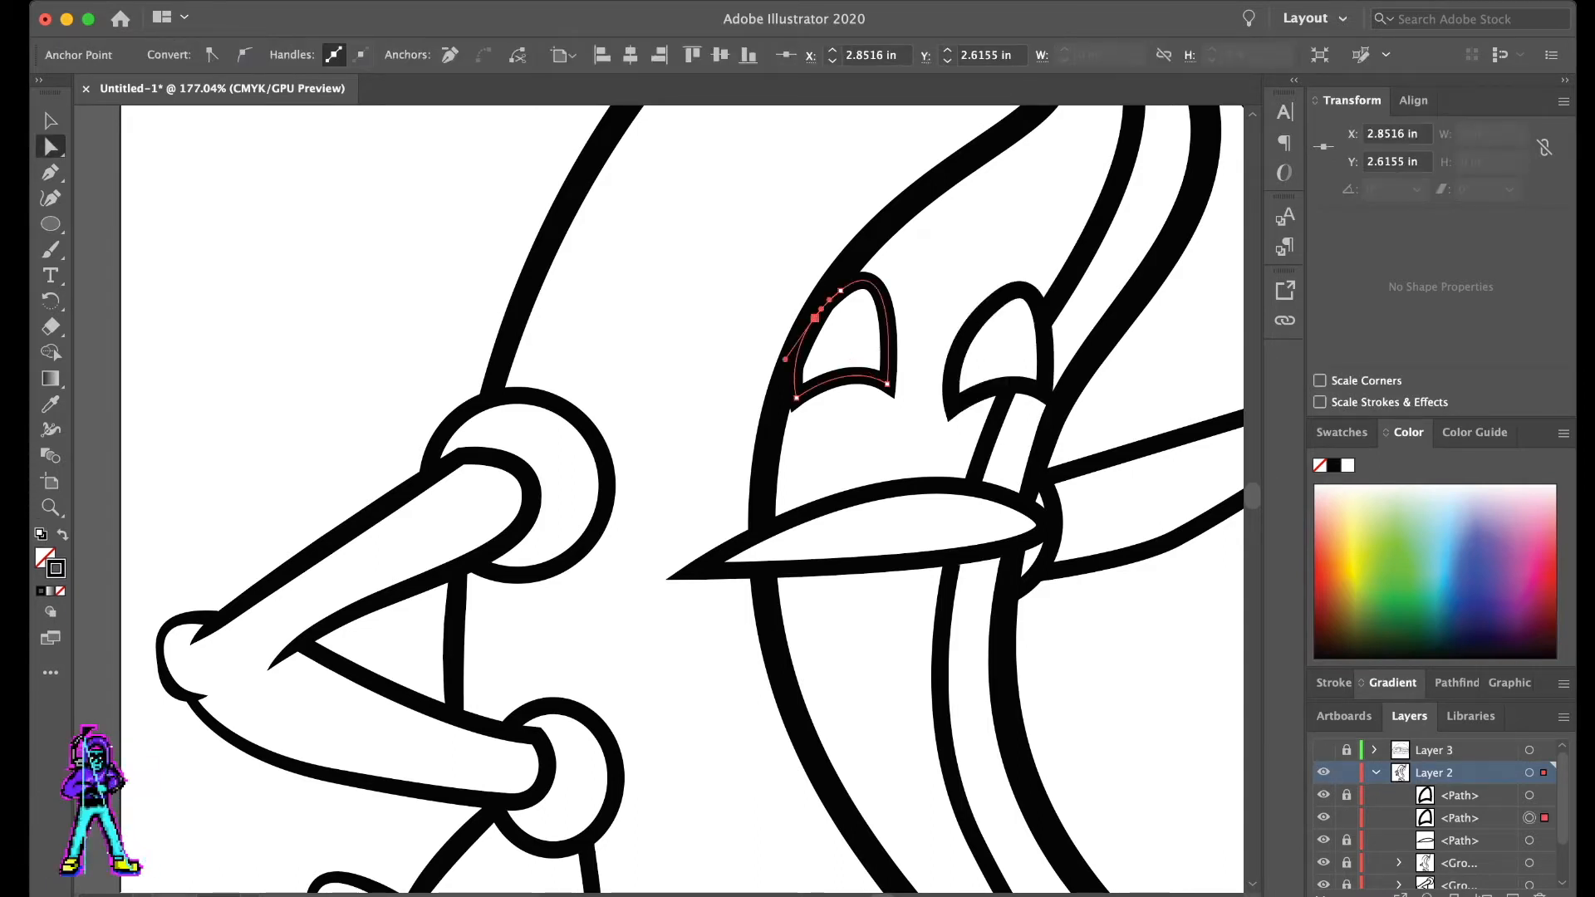
key("plus")
left_click(795, 368)
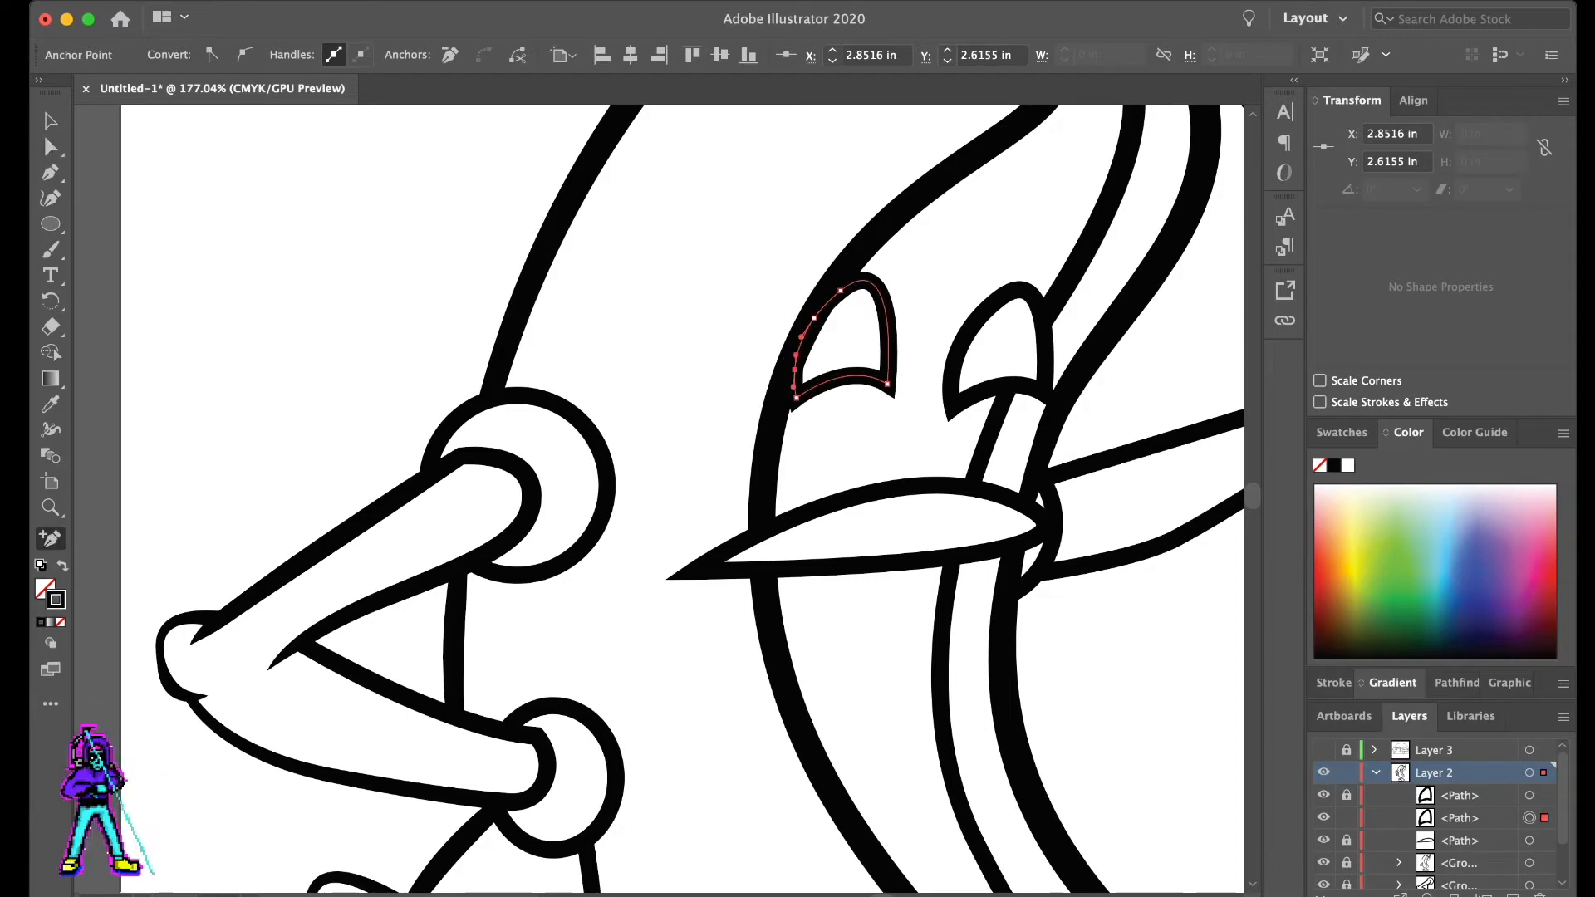
key("a")
left_click(814, 317)
key("Delete")
- Move the upper open end of the first eye's outline onto the sausage edge line
left_click(842, 339)
left_click(845, 289)
left_click_drag(845, 288, 827, 287)
left_click(934, 333)
scroll(972, 335, "down", 5)
scroll(1052, 374, "up", 5)
- Draw a small curved tooth line inside the mouth's pointed end with the Pen tool and undo its last two points
key("p")
scroll(806, 541, "up", 2)
left_click(678, 539)
left_click_drag(711, 538, 773, 529)
left_click(731, 516)
left_click(776, 503)
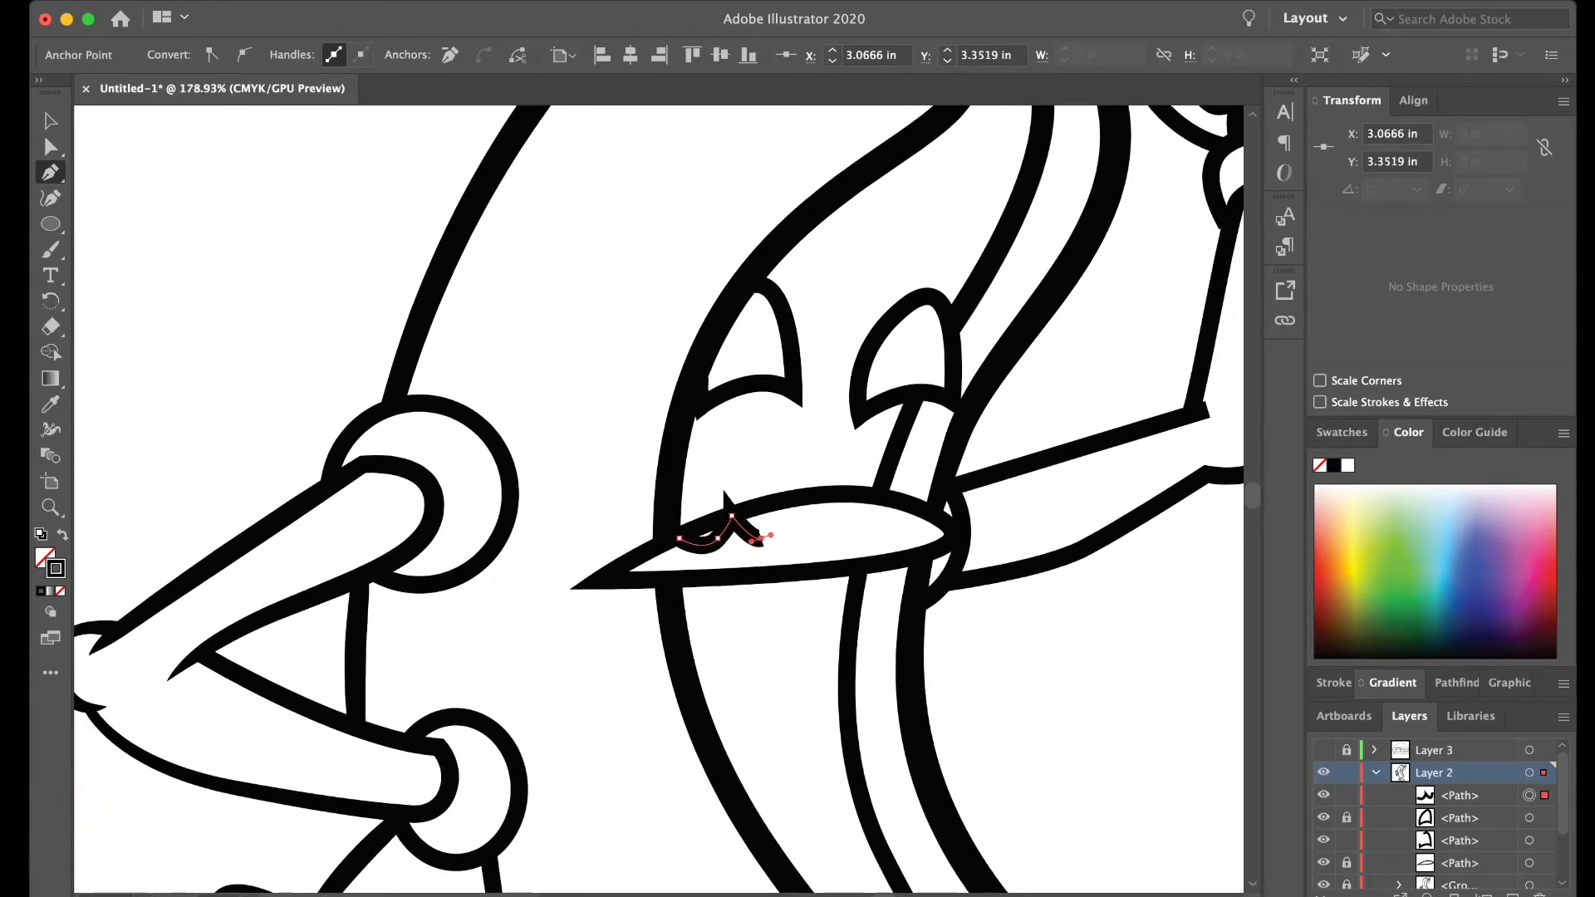
key("super+z")
key("super+z")
- Reshape the tooth line into a rounded curve ending on the mouth's upper edge
key("v")
left_click(762, 550)
scroll(763, 550, "up", 3)
key("a")
left_click(656, 543)
left_click_drag(666, 541, 703, 524)
left_click(757, 544)
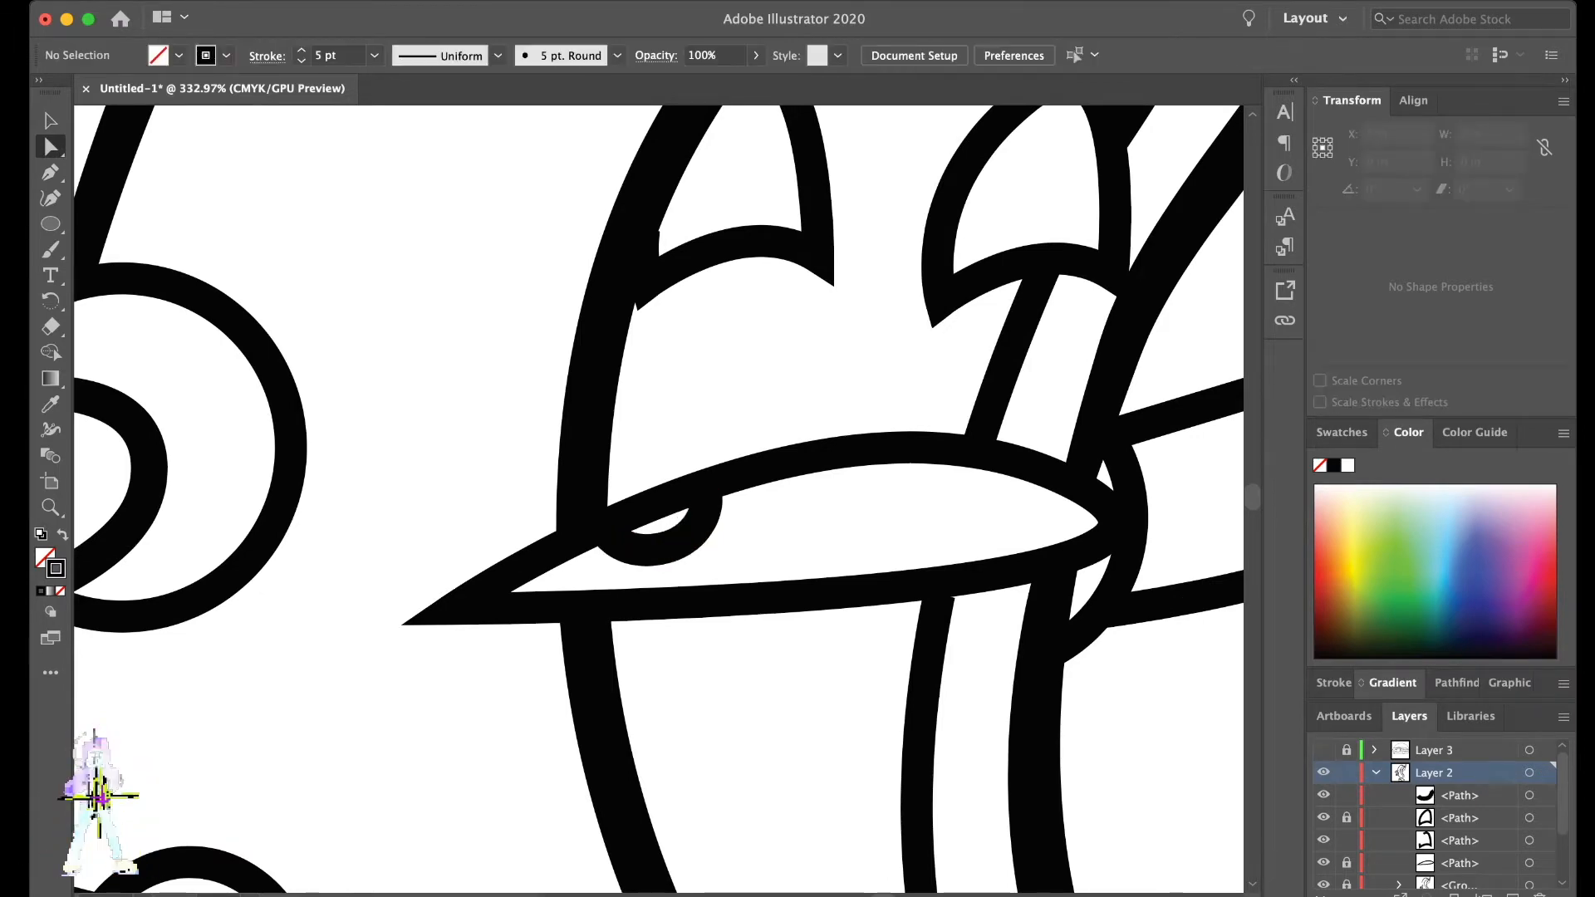
key("v")
scroll(797, 531, "down", 5)
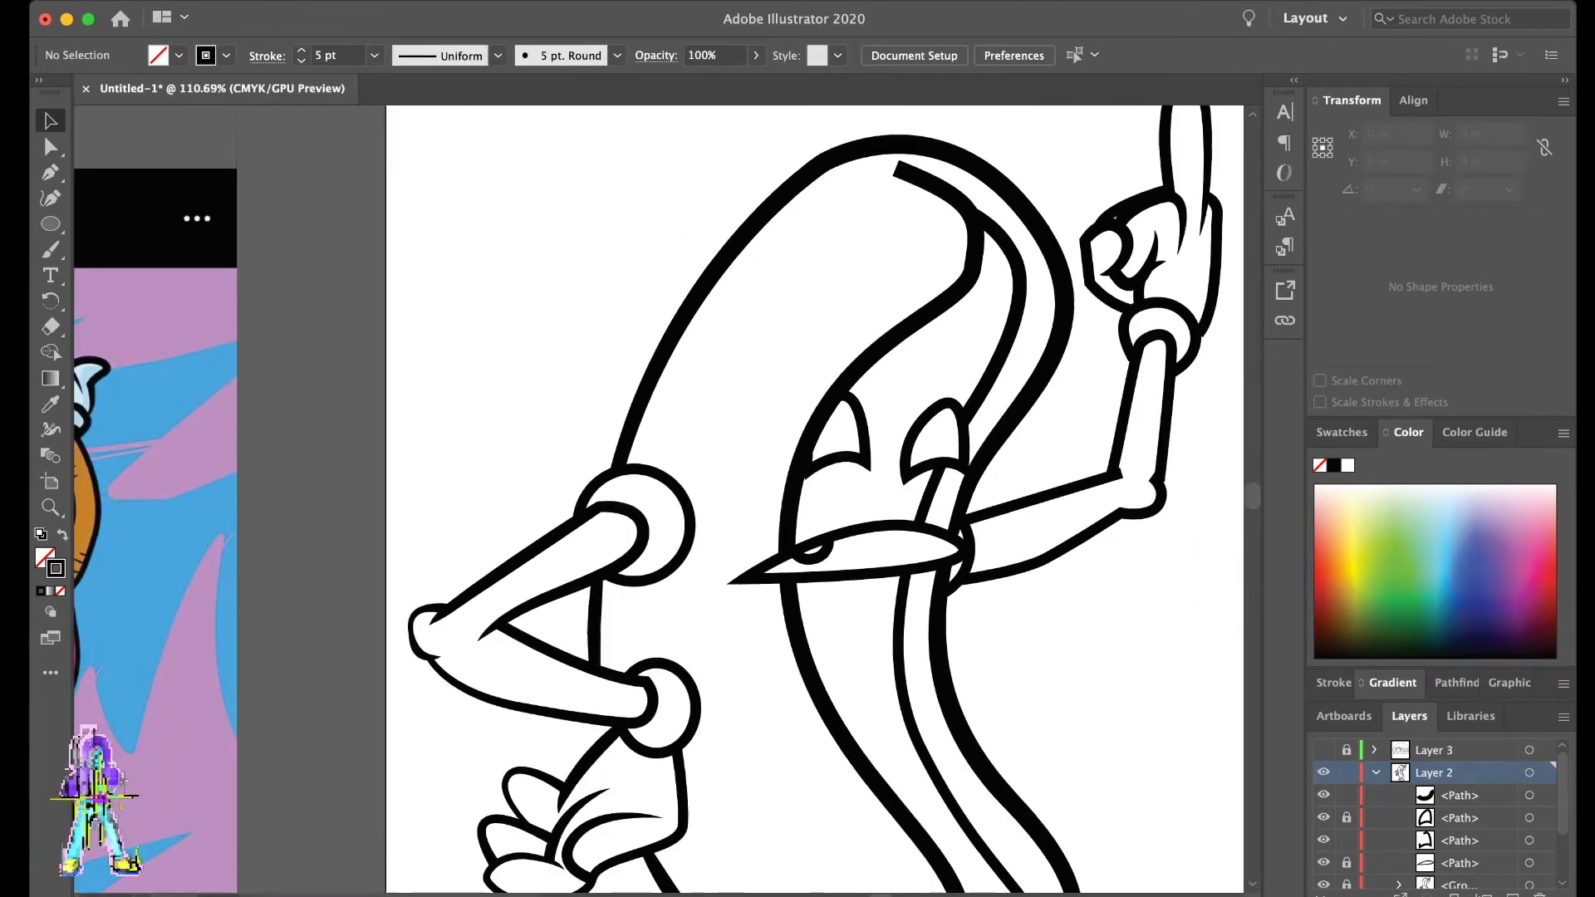
- Duplicate the curved tooth line and place the copy beside it along the mouth's upper edge
scroll(798, 531, "left", 4)
scroll(798, 532, "right", 5)
scroll(830, 557, "up", 3)
scroll(830, 556, "down", 4)
scroll(831, 556, "left", 4)
scroll(831, 556, "right", 4)
scroll(847, 564, "up", 5)
scroll(847, 565, "left", 2)
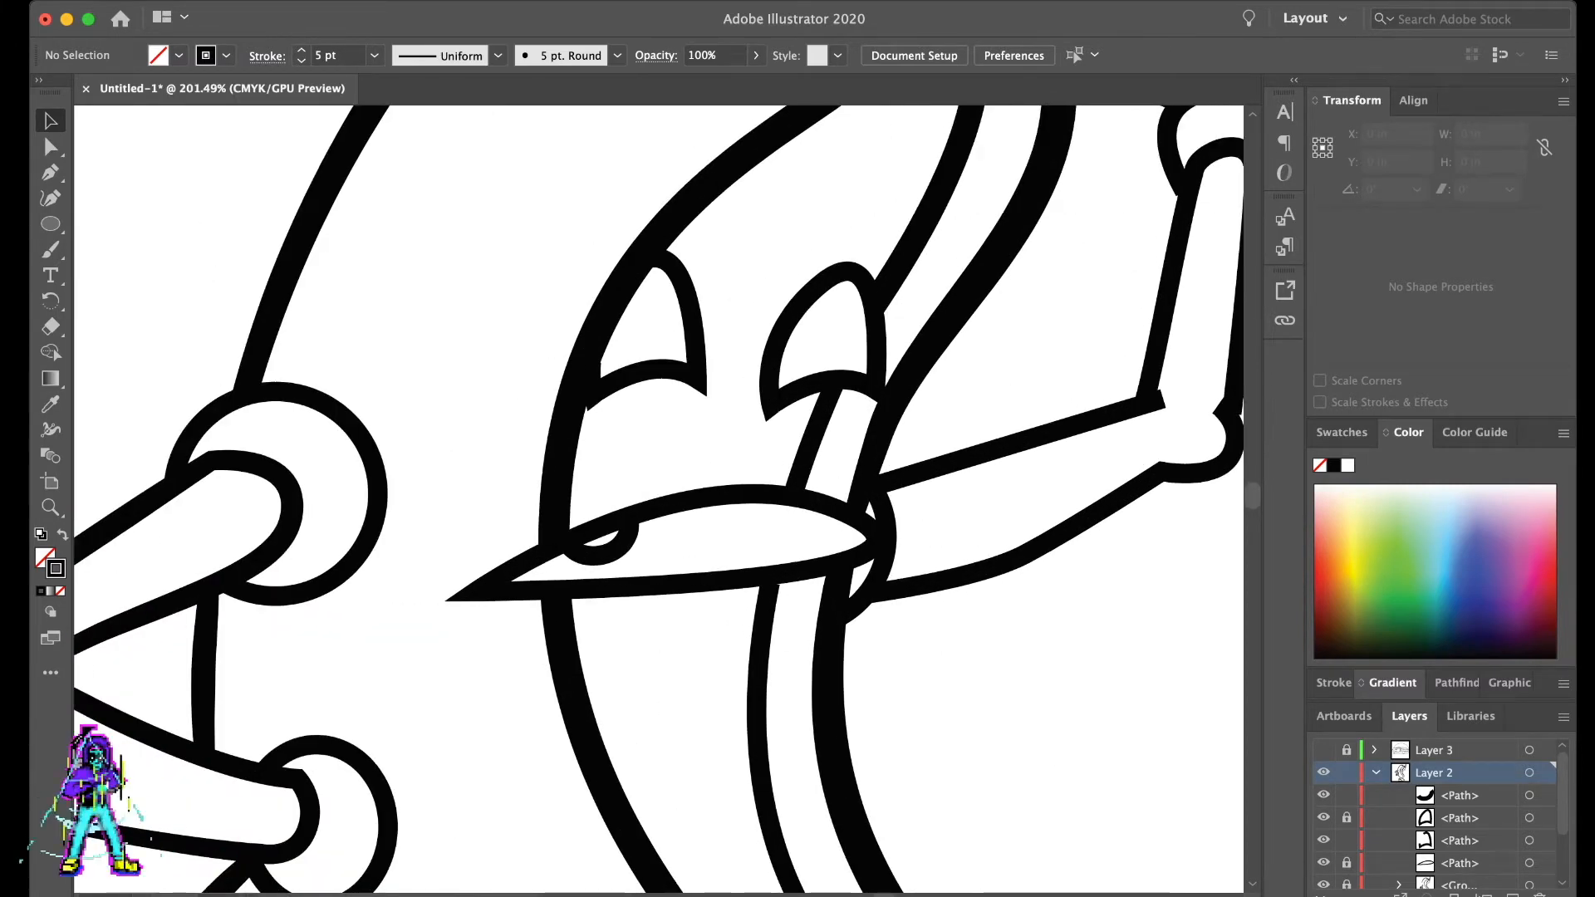
left_click(597, 556)
left_click_drag(596, 555, 704, 547)
- Copy the tooth line again and place the copies along the mouth's upper edge to make a row of four teeth
key("super+shift+a")
key("super+shift+a")
left_click(671, 538)
key("super+shift+a")
left_click(672, 535)
key("super+c")
key("super+v")
left_click_drag(658, 514, 817, 537)
key("super+shift+a")
key("super+c")
key("super+shift+a")
key("super+v")
left_click(949, 402)
scroll(950, 402, "down", 3)
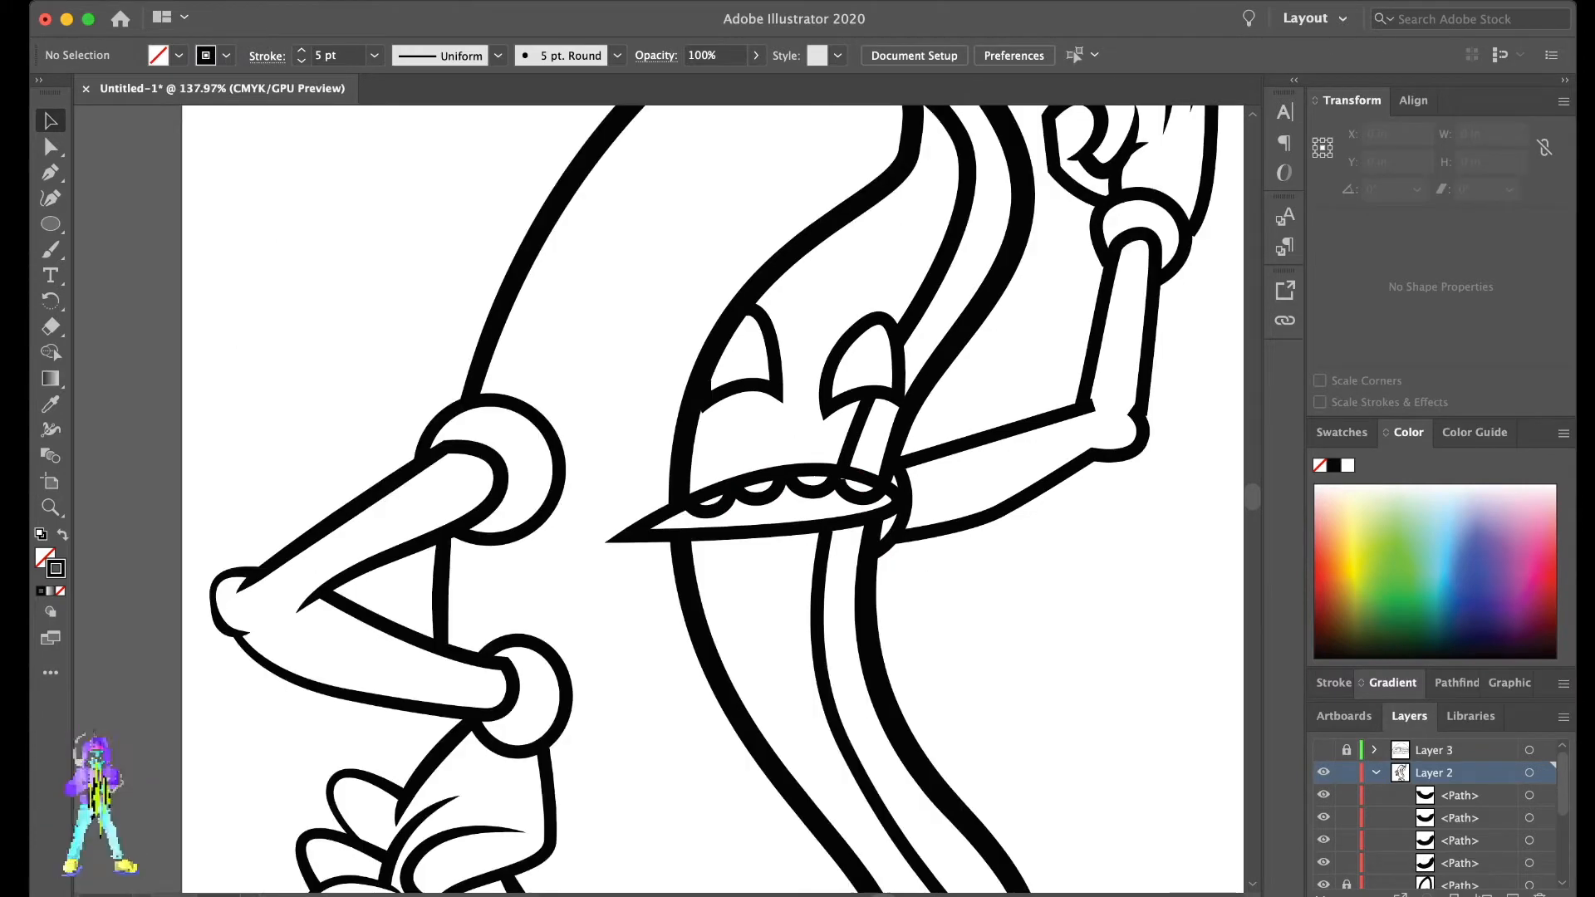
- Reposition one of the copied tooth lines so it sits on the mouth's upper edge
scroll(951, 402, "up", 3)
left_click(818, 540)
key("super+shift+a")
left_click_drag(818, 540, 854, 519)
left_click(960, 421)
scroll(960, 420, "down", 8)
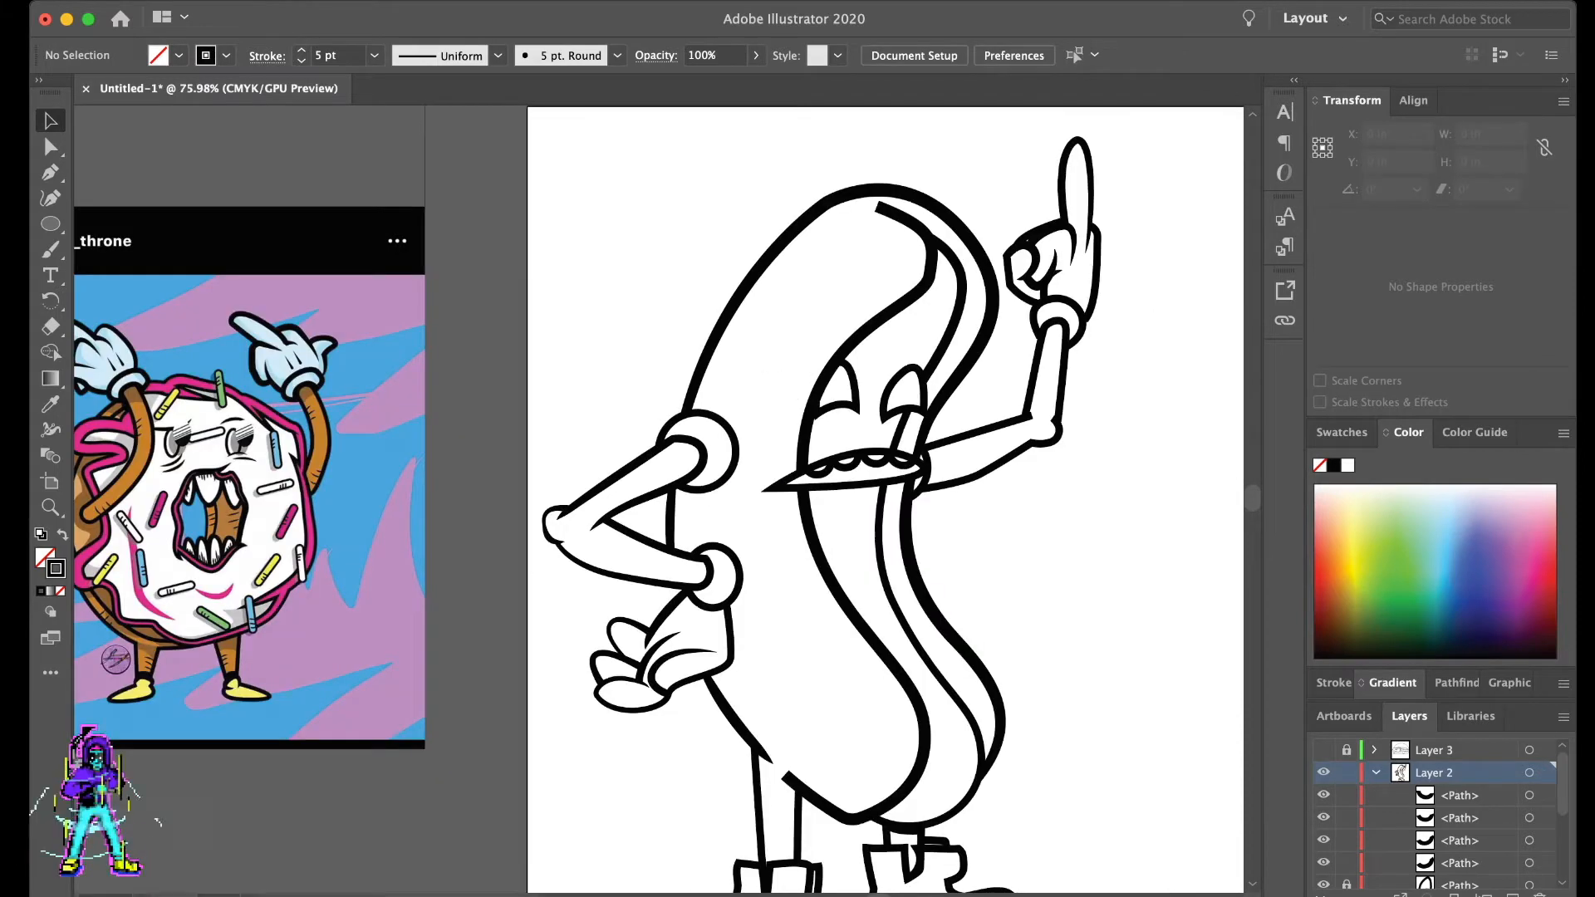
left_click_drag(961, 422, 791, 412)
scroll(880, 419, "right", 3)
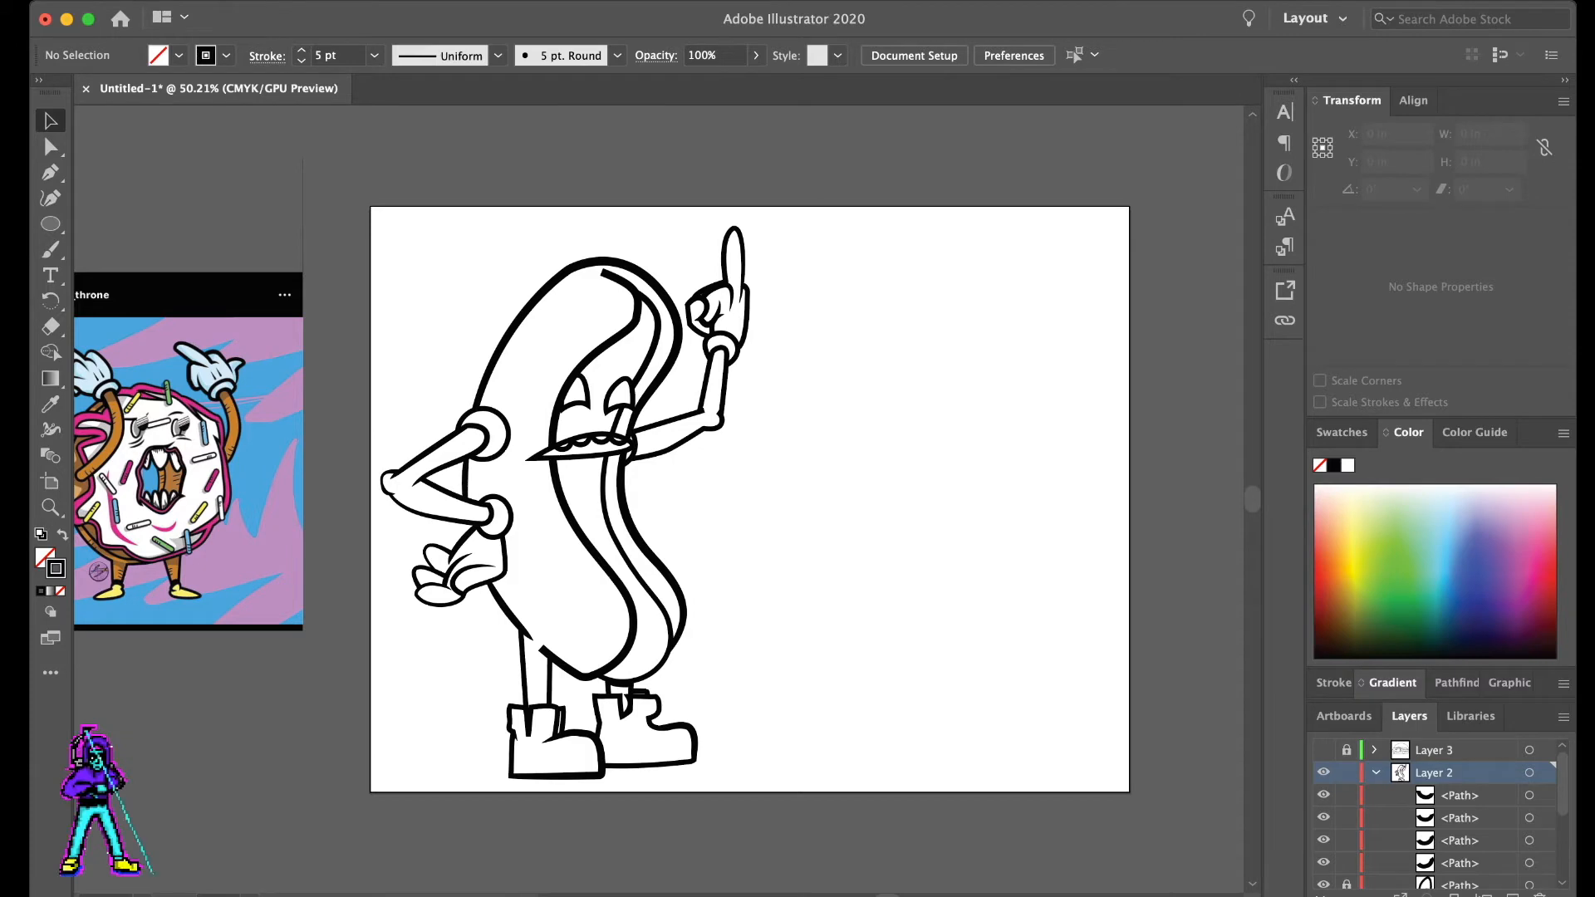
scroll(643, 709, "up", 5)
key("shift+w")
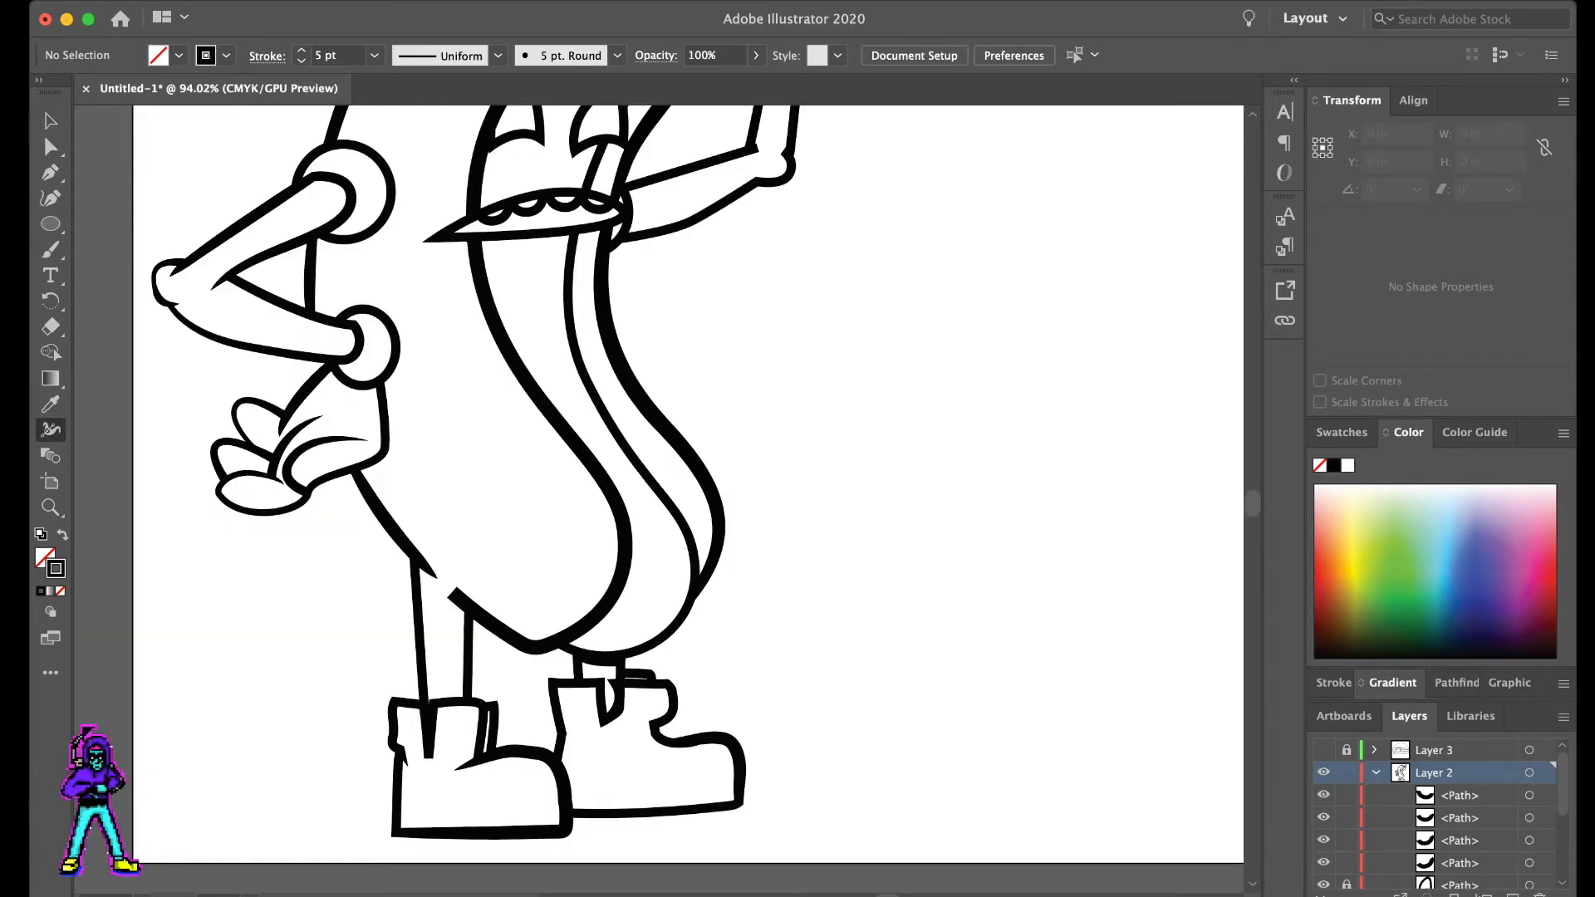
key("a")
key("v")
scroll(644, 490, "down", 3)
scroll(644, 490, "up", 5)
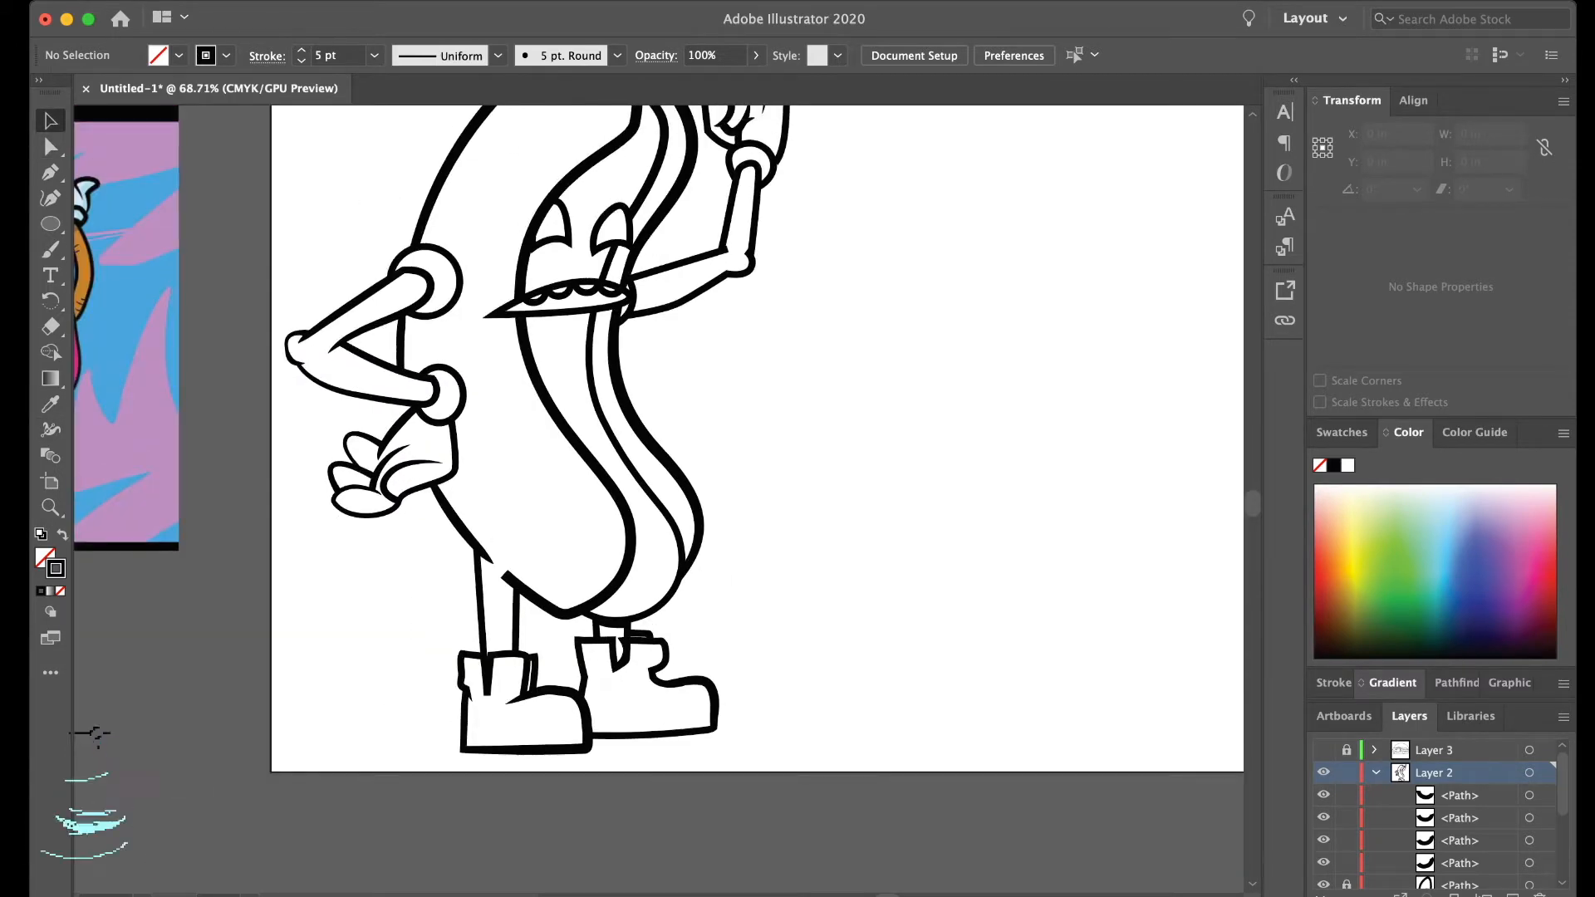
- Unlock the eye and mouth paths, then group the eyes, mouth and teeth and lock that group
left_click_drag(877, 311, 498, 507)
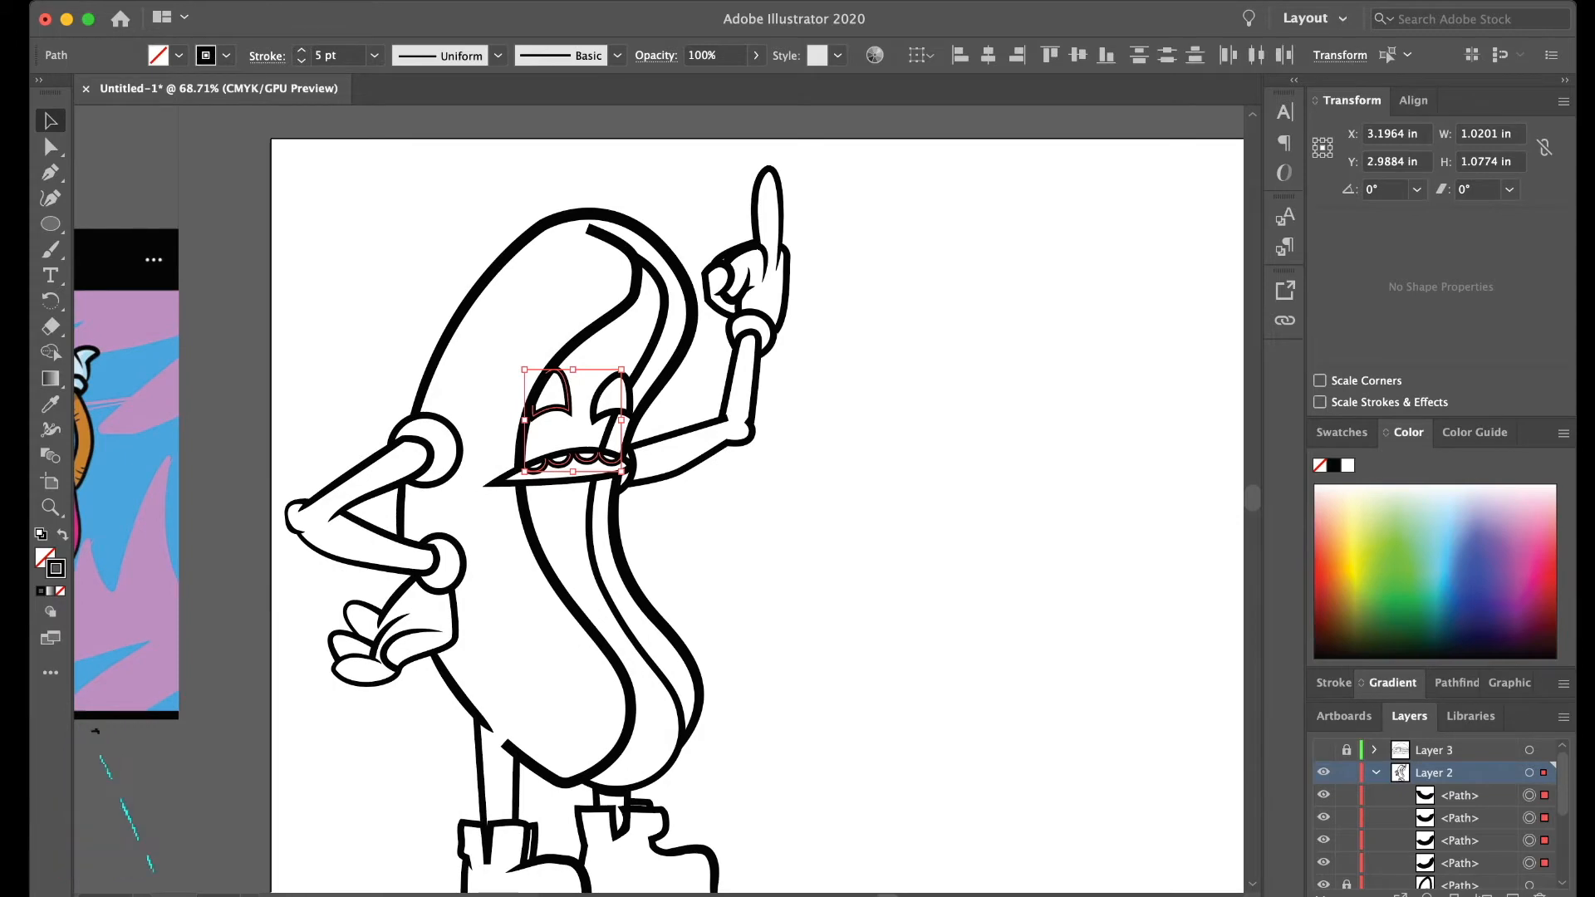
scroll(1345, 839, "down", 2)
left_click(1346, 840)
scroll(1345, 840, "down", 2)
left_click(1345, 840)
left_click_drag(726, 322, 497, 540)
scroll(497, 540, "left", 3)
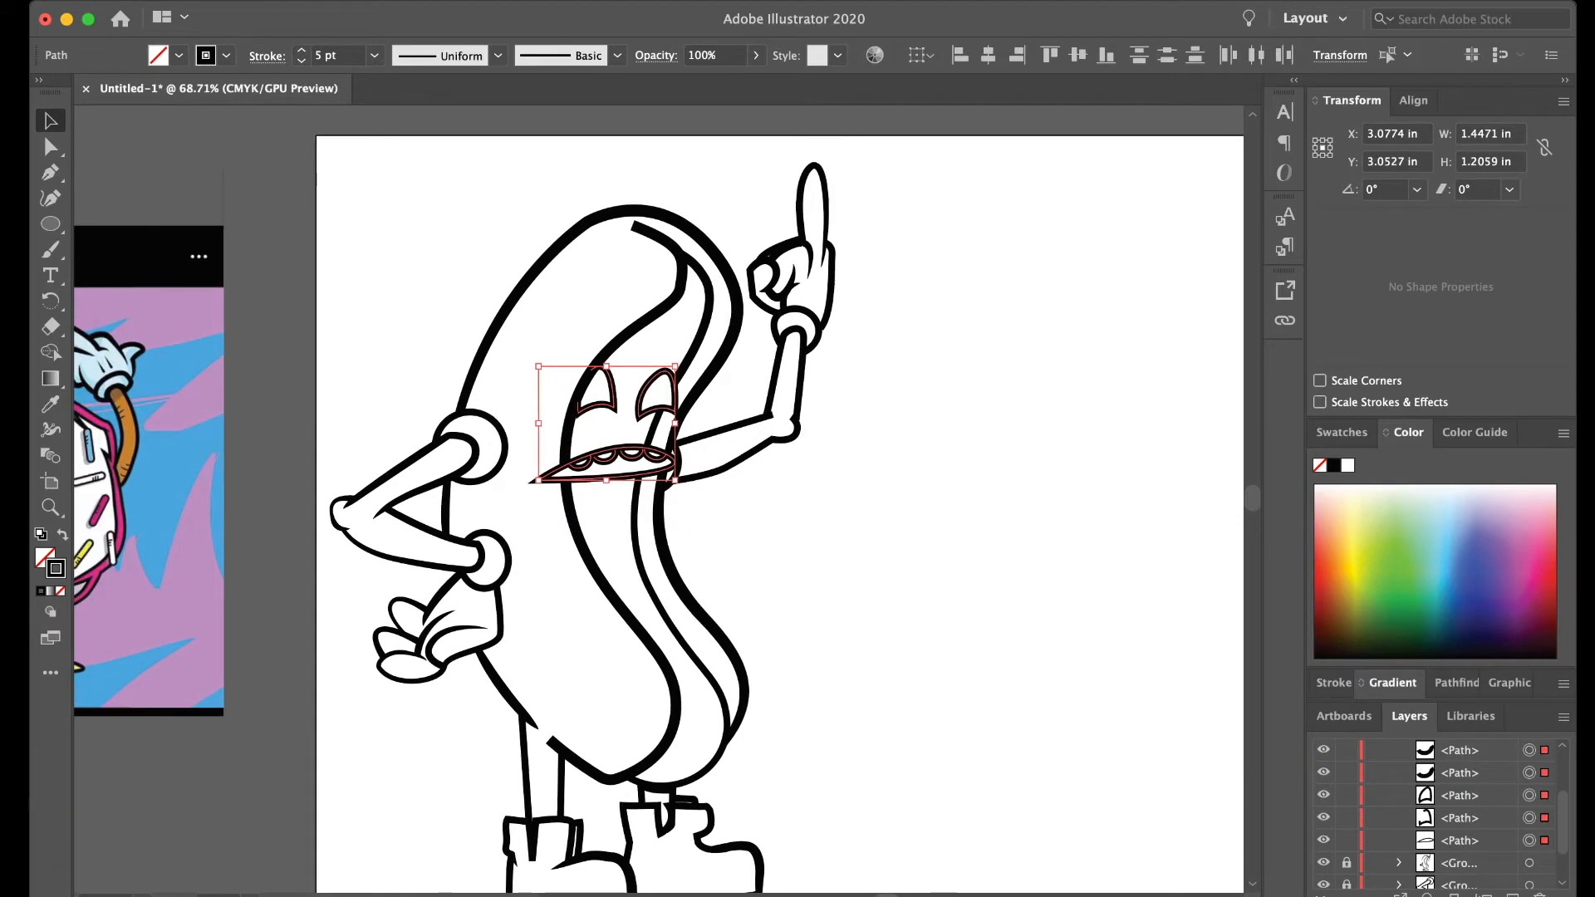
scroll(497, 540, "left", 4)
key("super+g")
key("super+2")
- Unlock the body group and taper the open end of the bun outline near the front leg with the Width tool
scroll(831, 499, "down", 3)
scroll(830, 499, "right", 2)
left_click(1346, 809)
key("a")
left_click(637, 639)
key("shift+w")
scroll(679, 632, "up", 5)
left_click_drag(595, 642, 588, 649)
key("a")
key("super+shift+a")
- Taper the upper end of the inner bun line to a point with the Width tool and delete the stray point near it
scroll(693, 630, "down", 5)
scroll(694, 629, "right", 2)
scroll(664, 499, "up", 1)
scroll(665, 499, "left", 1)
key("shift+w")
scroll(644, 224, "up", 5)
scroll(644, 224, "up", 5)
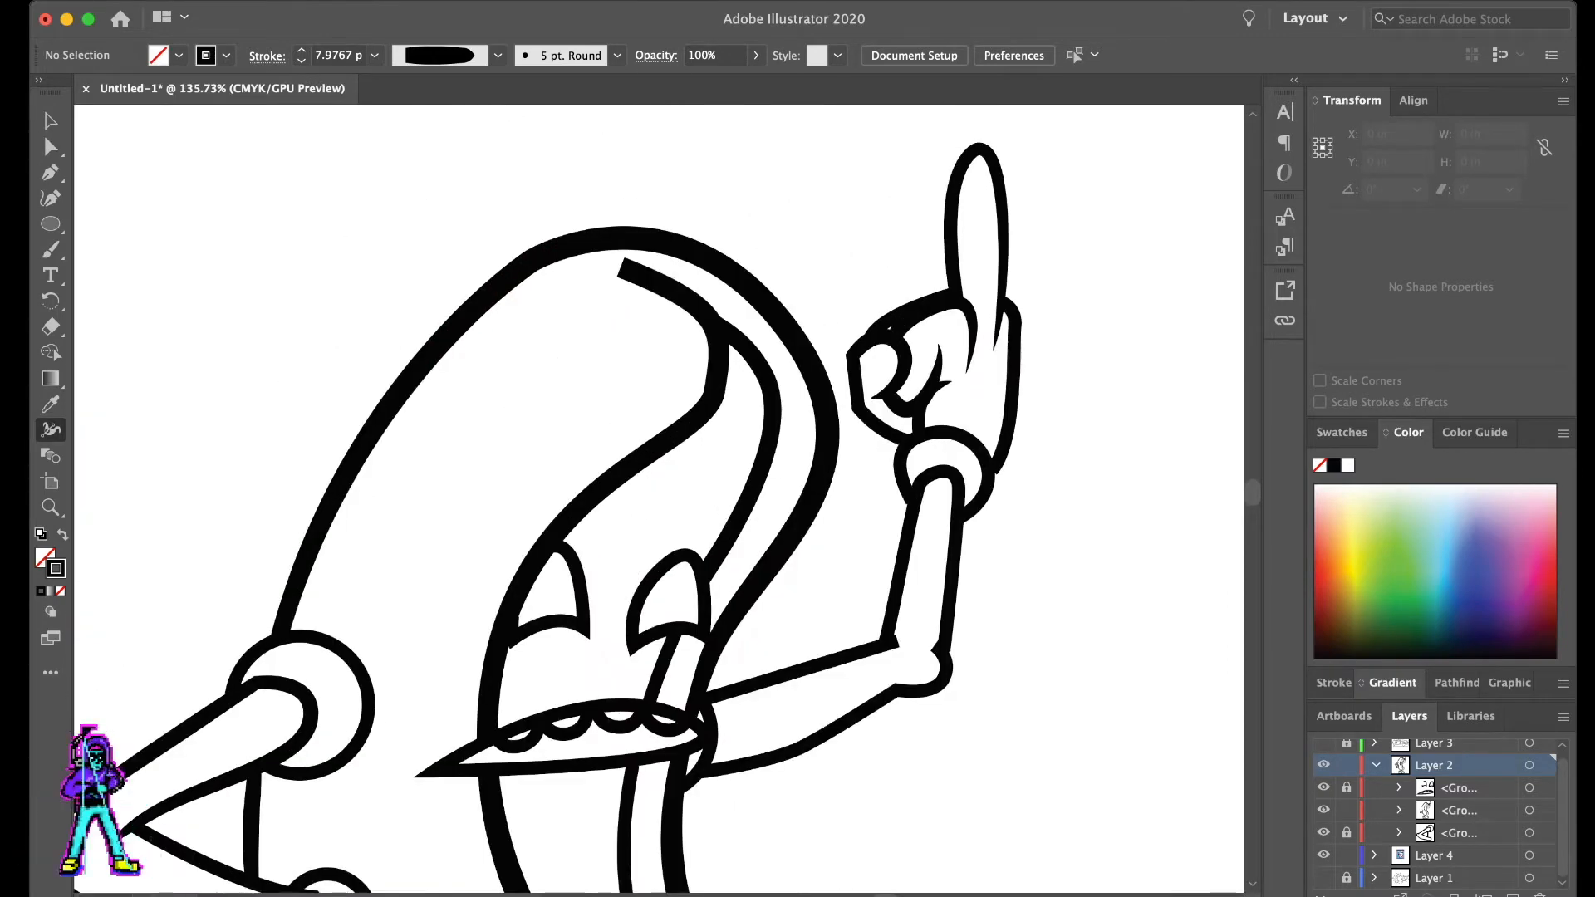
left_click_drag(626, 257, 621, 268)
key("a")
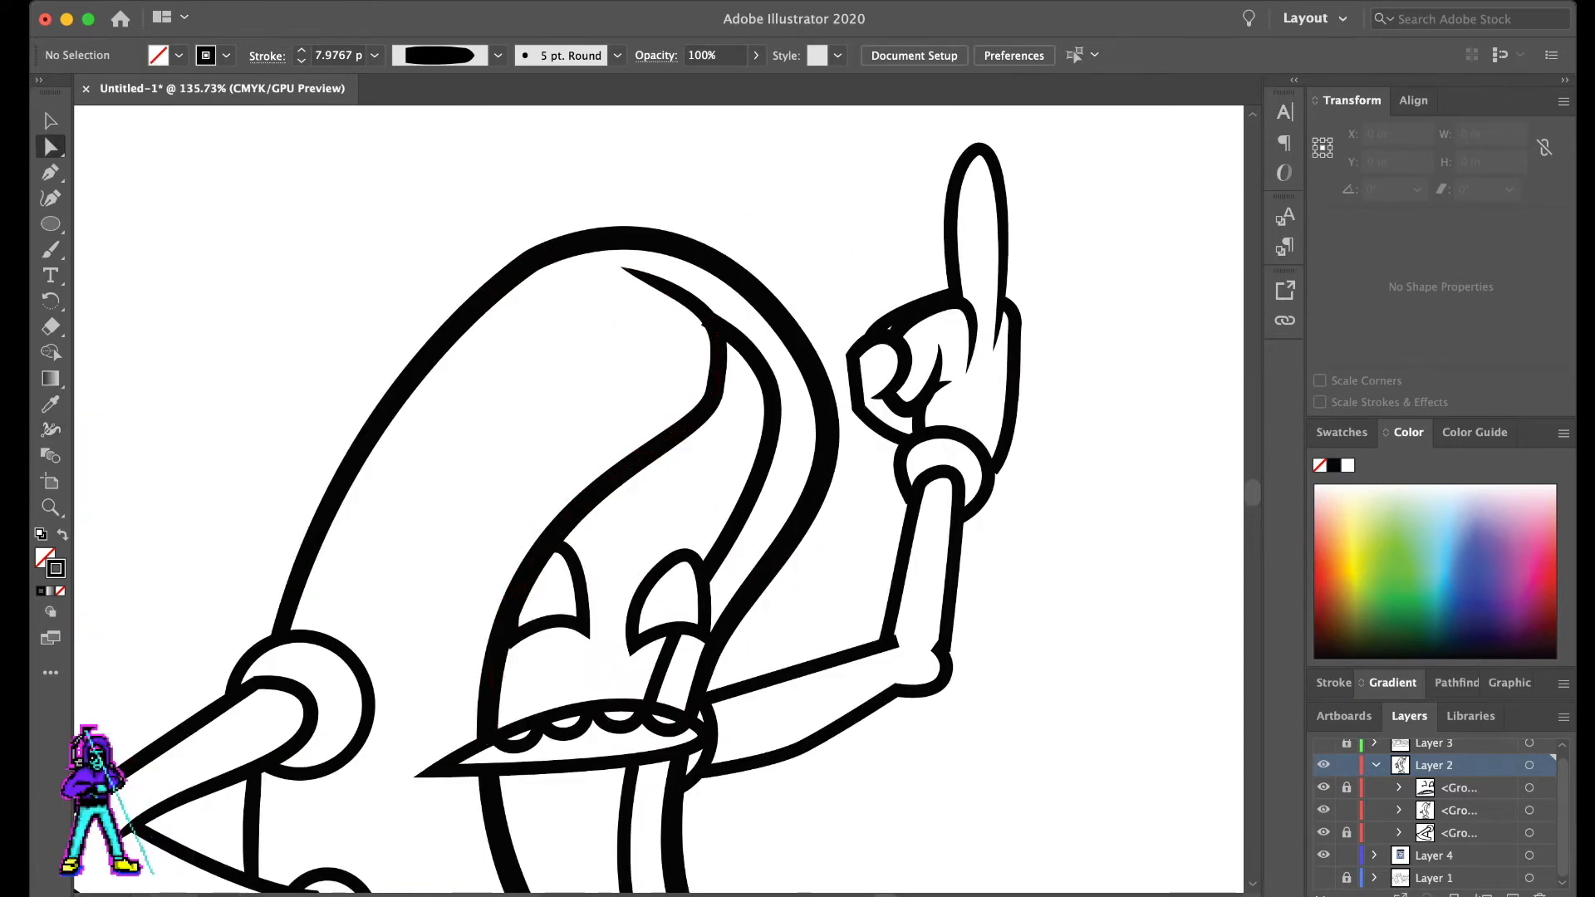
scroll(819, 236, "down", 13)
scroll(995, 290, "up", 13)
left_click(624, 248)
key("Delete")
scroll(861, 264, "down", 8)
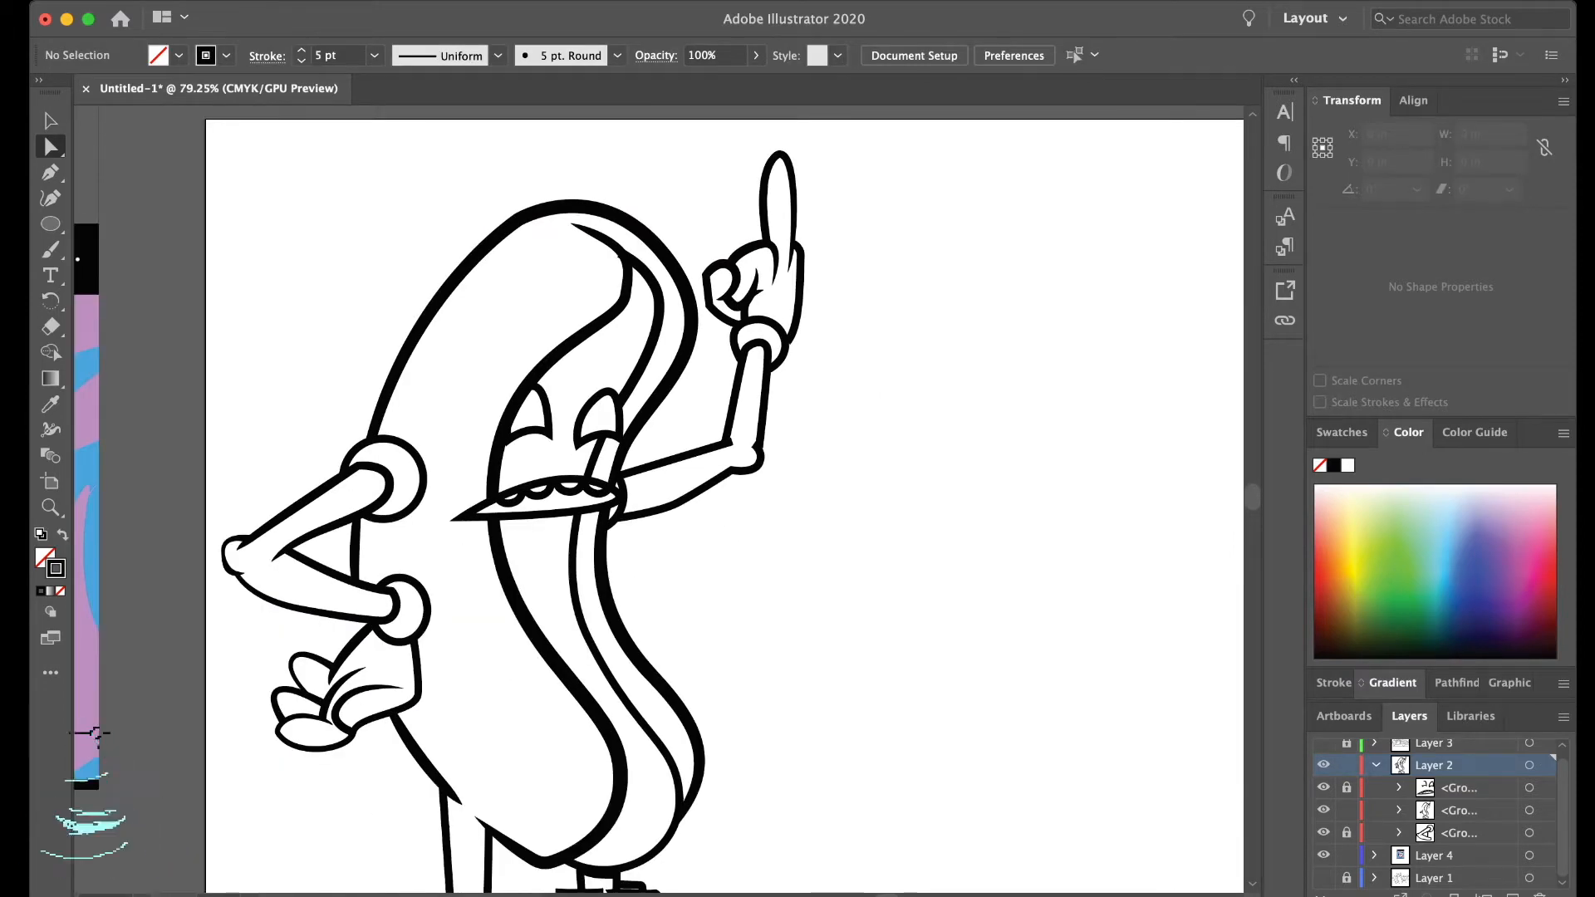
- Save the document as Hotdog and burger.ai
scroll(724, 499, "down", 1)
scroll(918, 267, "down", 8)
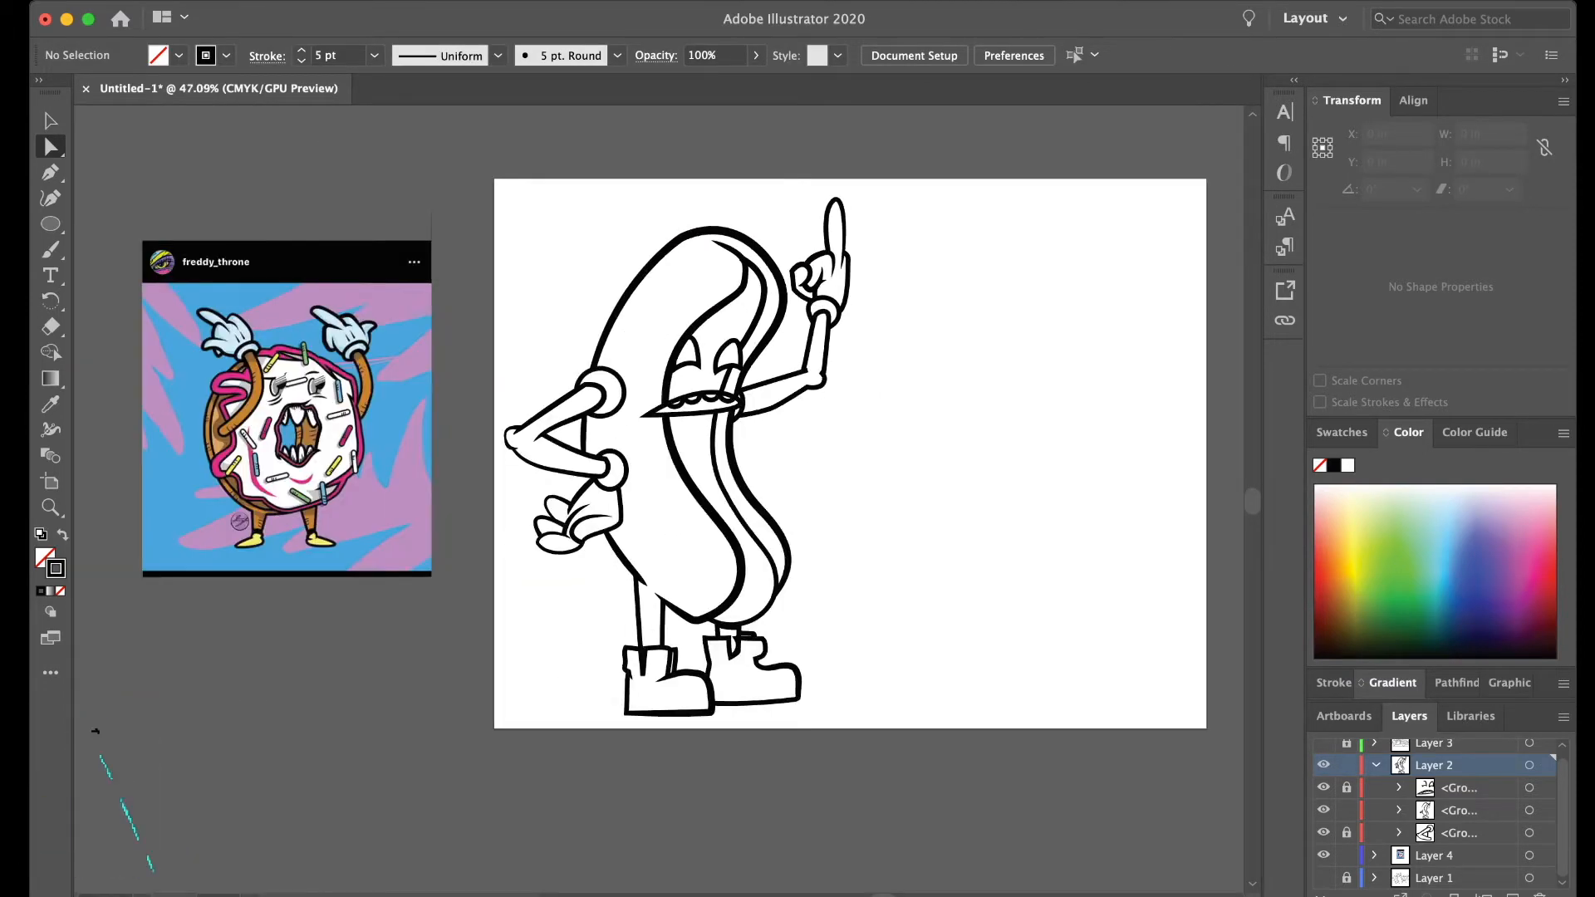
scroll(918, 267, "up", 1)
key("v")
left_click(780, 309)
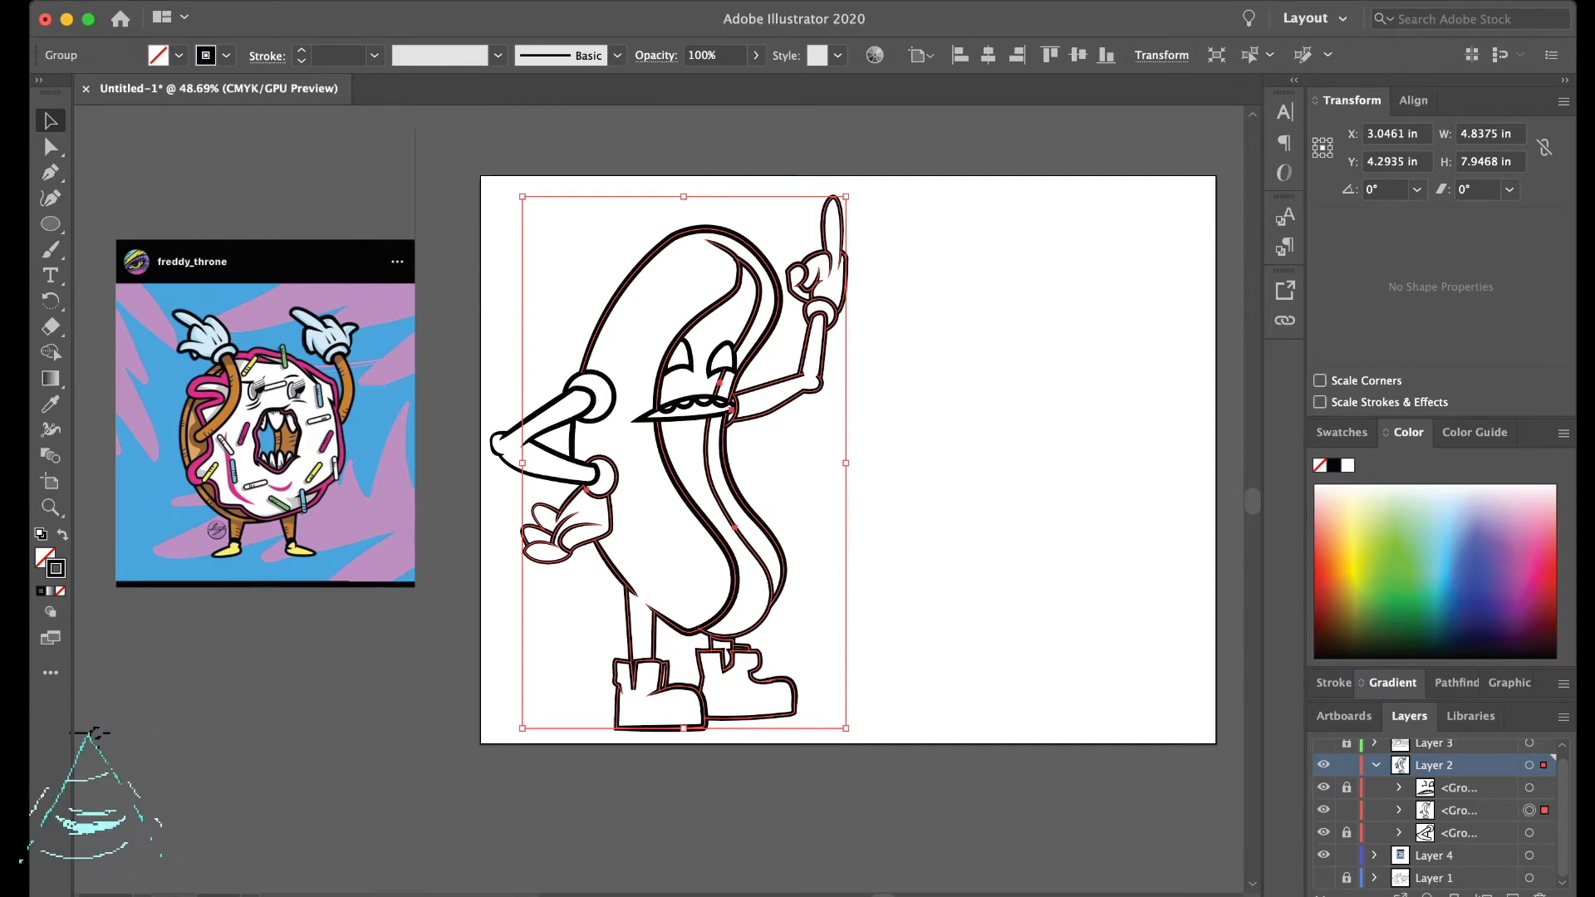
left_click(96, 732)
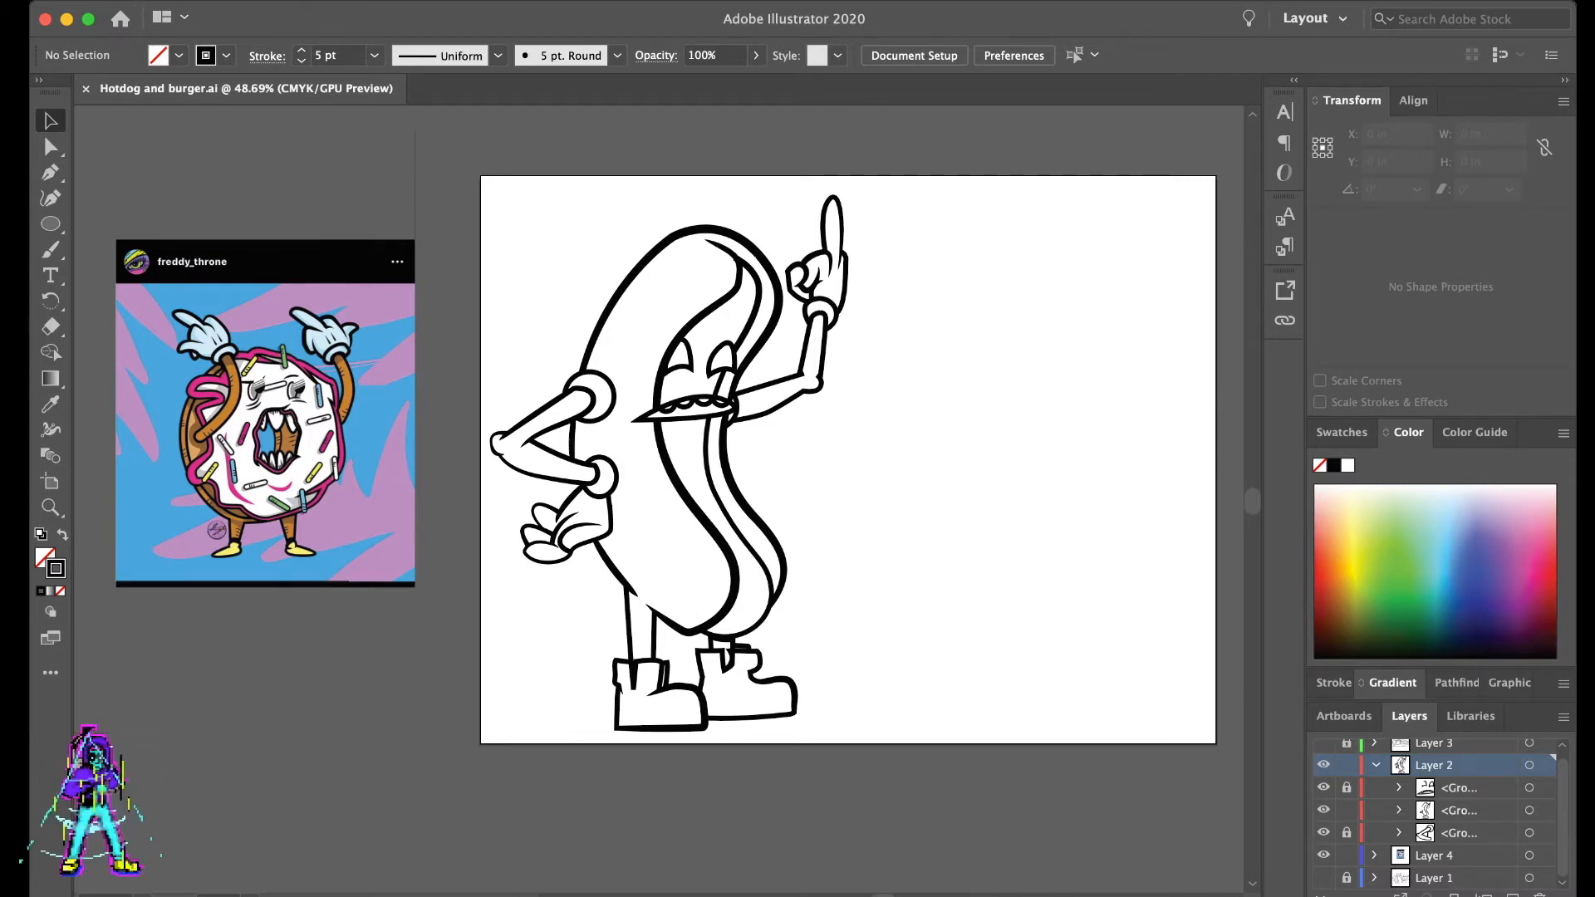
- Unlock the face and bent arm groups and group all of the hot dog line art together
scroll(847, 459, "up", 1)
scroll(848, 460, "down", 3)
left_click_drag(570, 147, 1044, 706)
scroll(848, 460, "up", 2)
left_click_drag(606, 187, 970, 677)
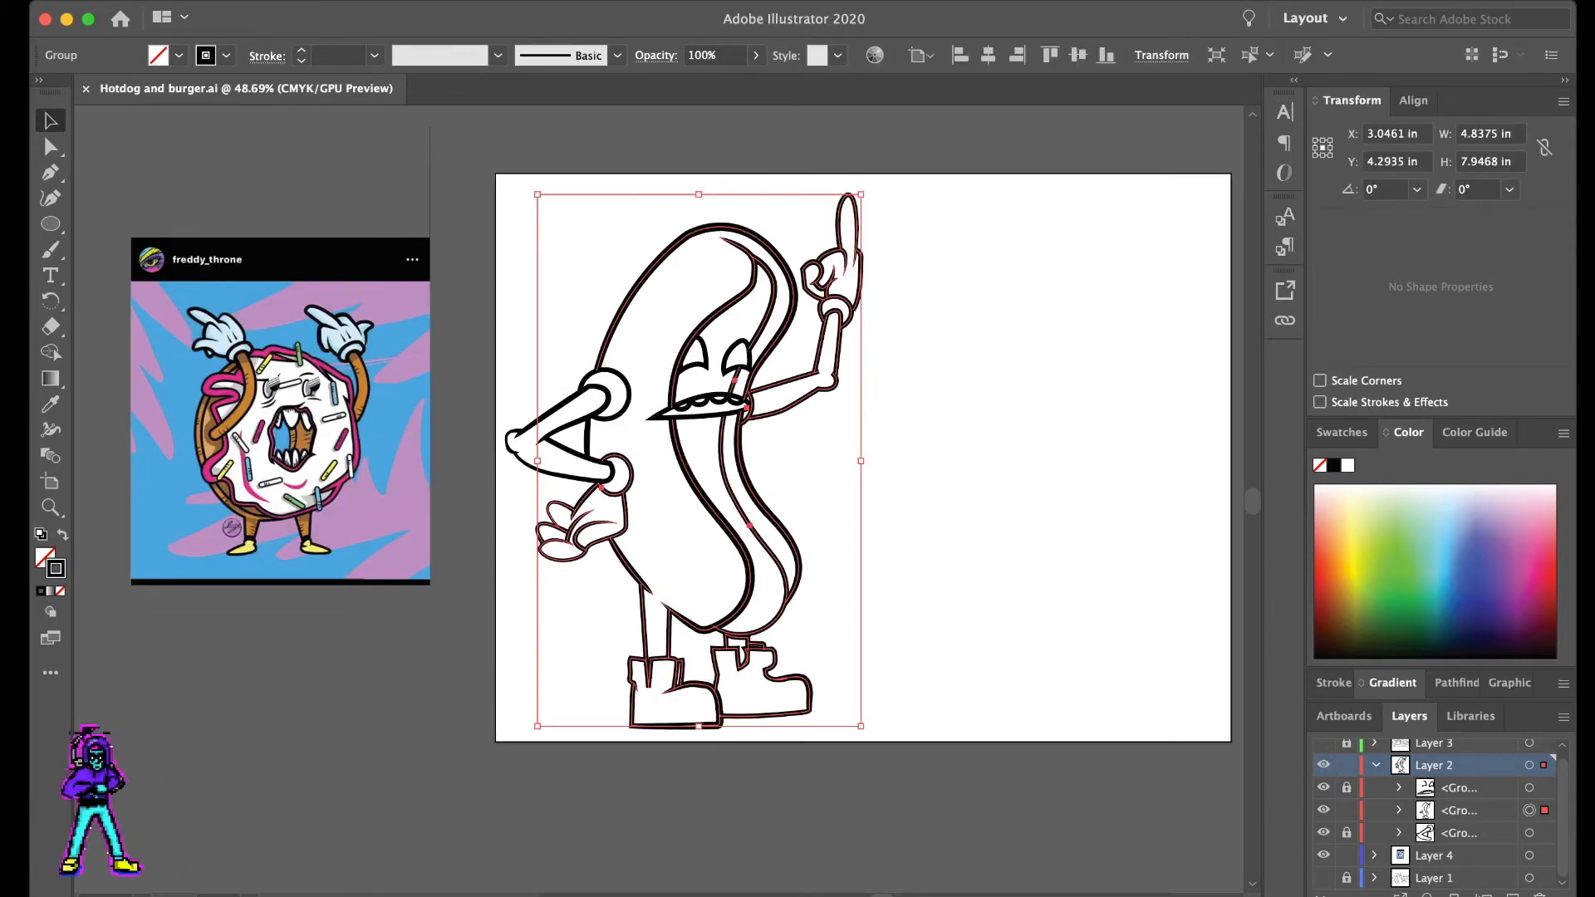
left_click(1346, 788)
left_click(1346, 832)
key("super+a")
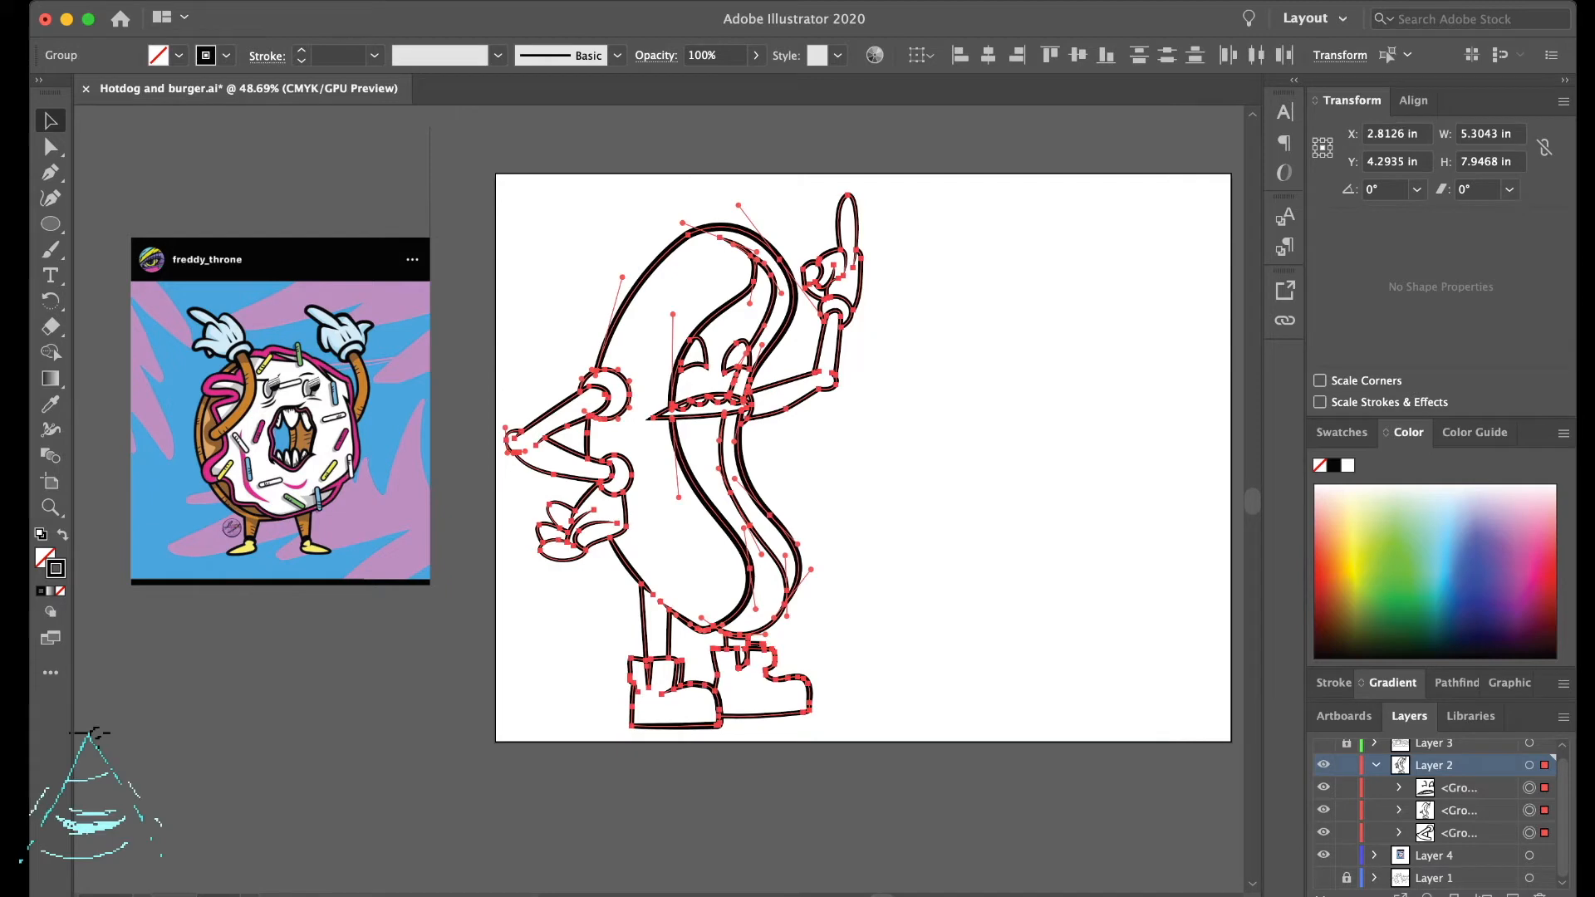
key("super+g")
key("super+shift+a")
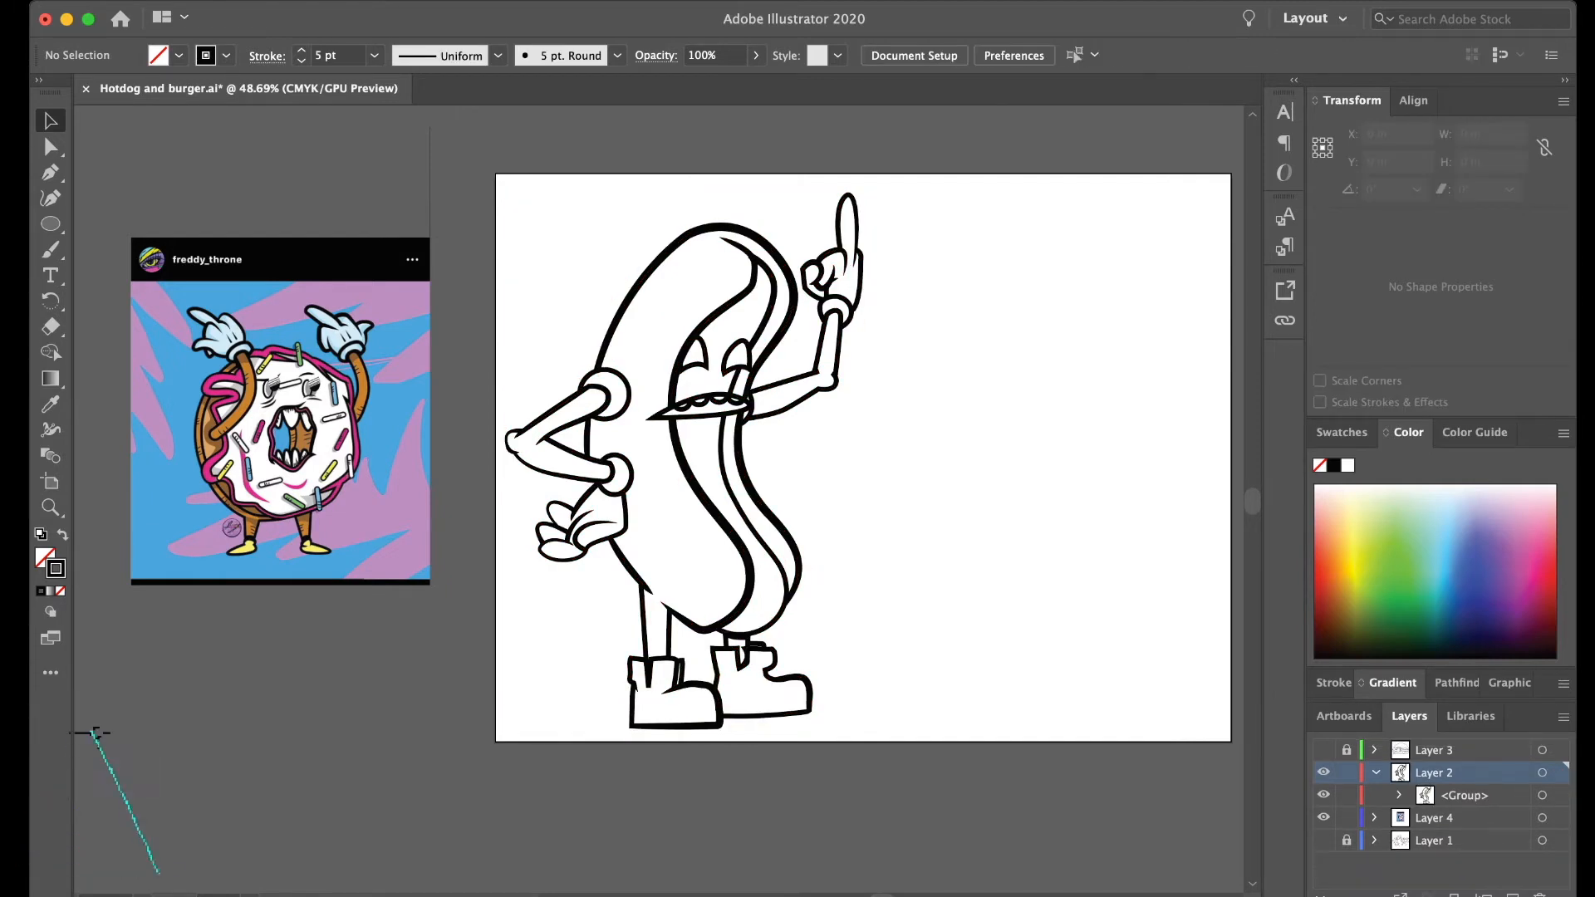
- Try turning the grouped line art into outlined shapes with no fill and a 4 pt stroke
scroll(651, 321, "up", 5)
left_click(608, 300)
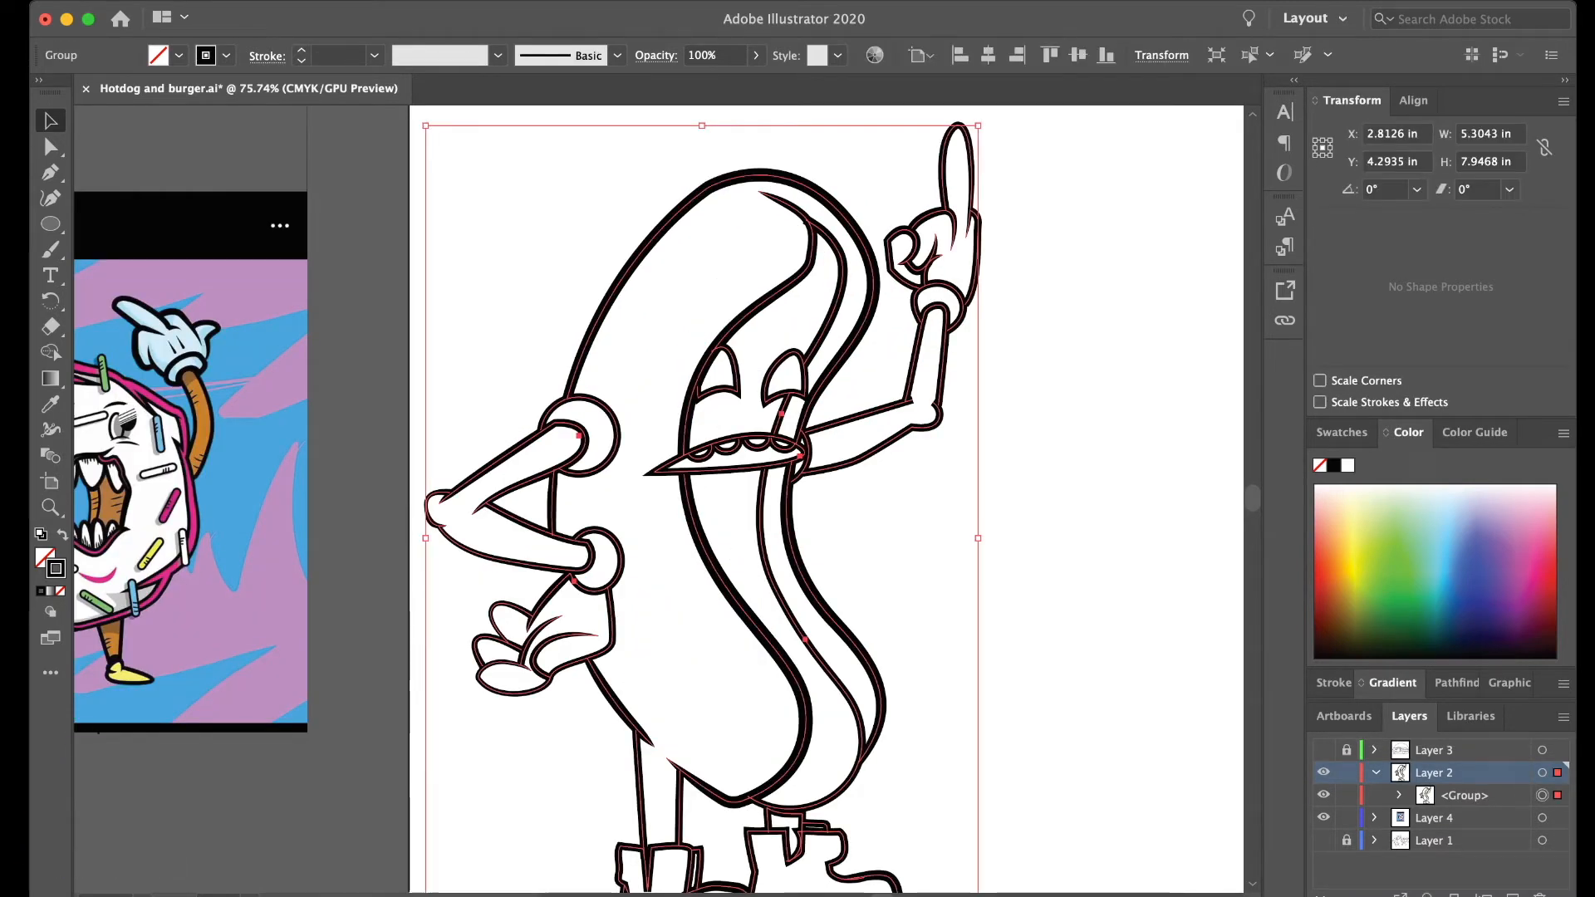
scroll(566, 279, "down", 1)
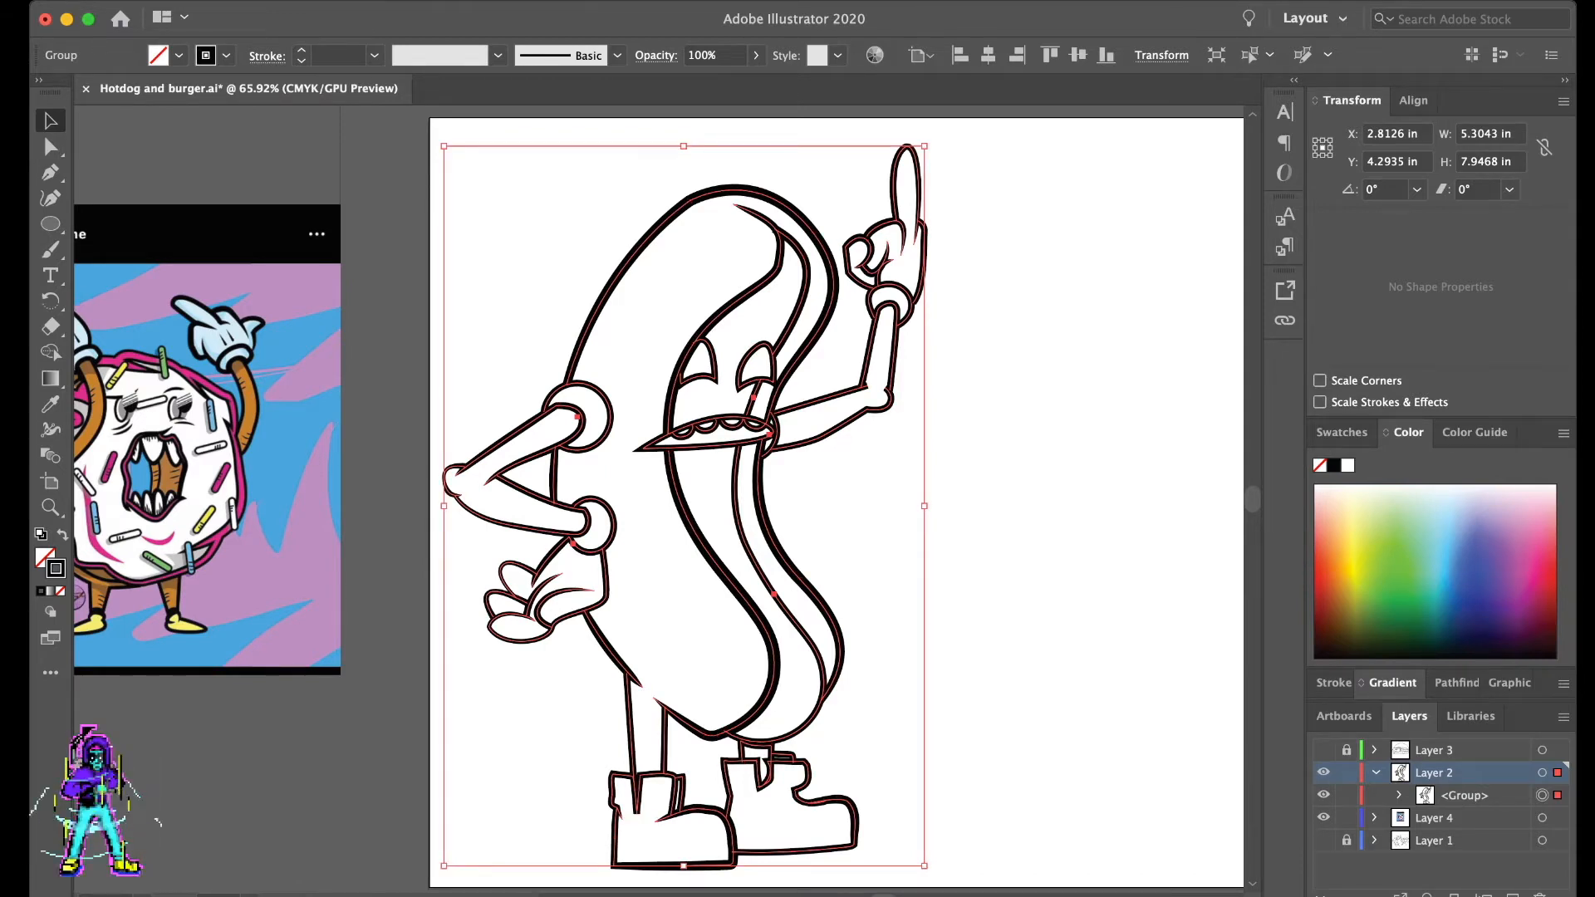
key("shift+x")
left_click(302, 50)
left_click(302, 50)
left_click(301, 50)
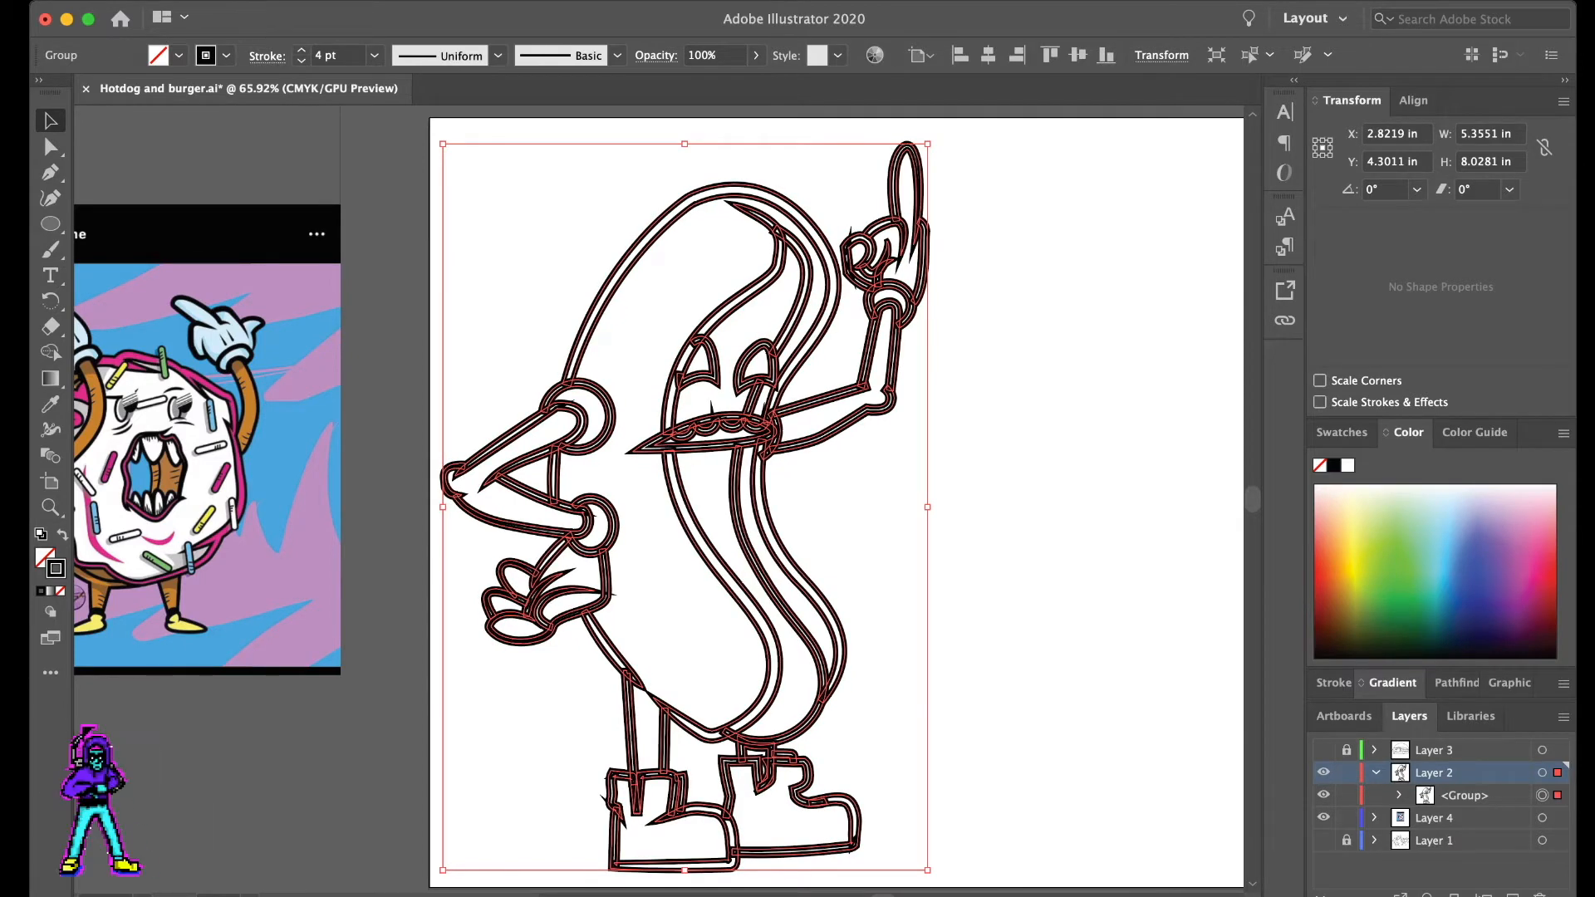
- Undo the stroke and outlining changes on the hot dog line art and deselect it
key("super+z")
key("super+z")
key("super+z")
key("super+z")
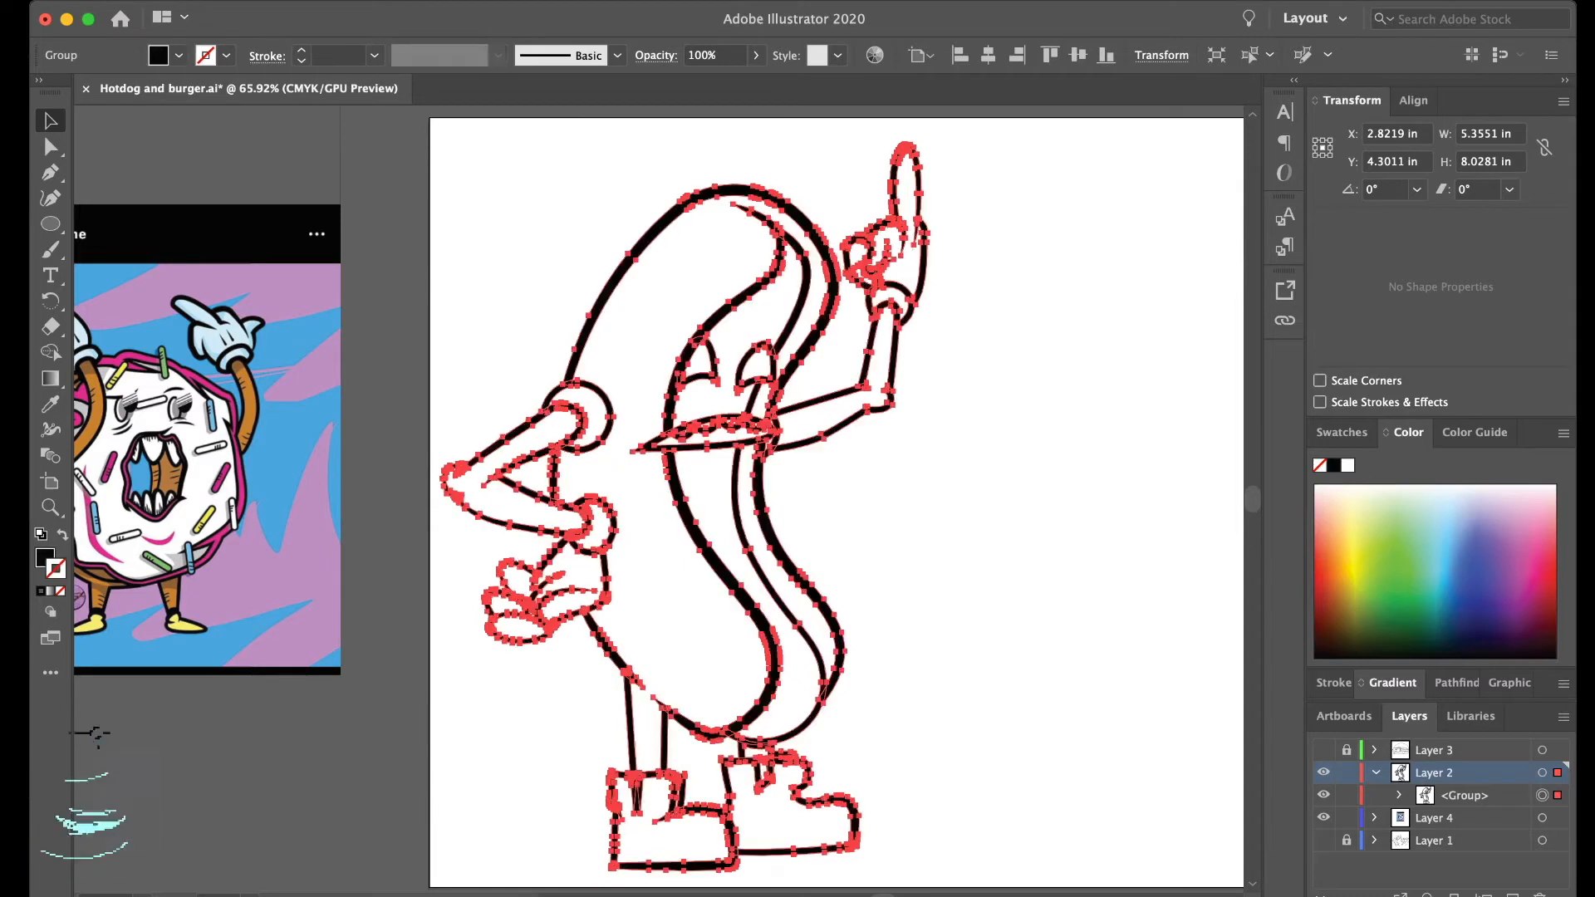
key("super+shift+a")
key("super+z")
key("super+shift+a")
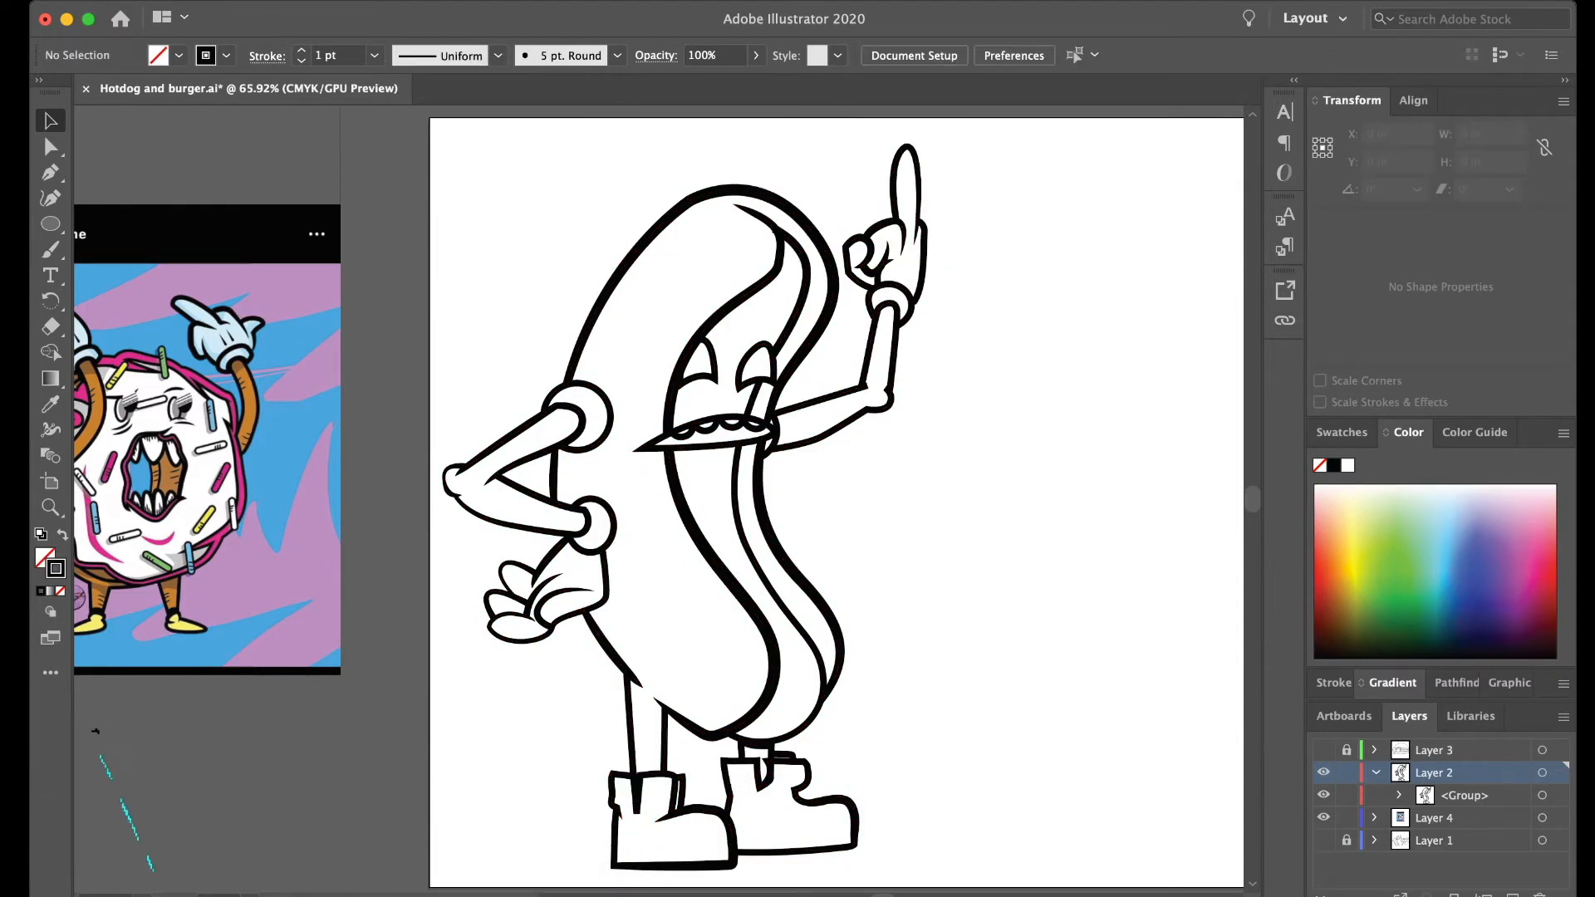
- Expand the hot dog group in the layer list and ungroup it into its separate part groups
left_click(1399, 795)
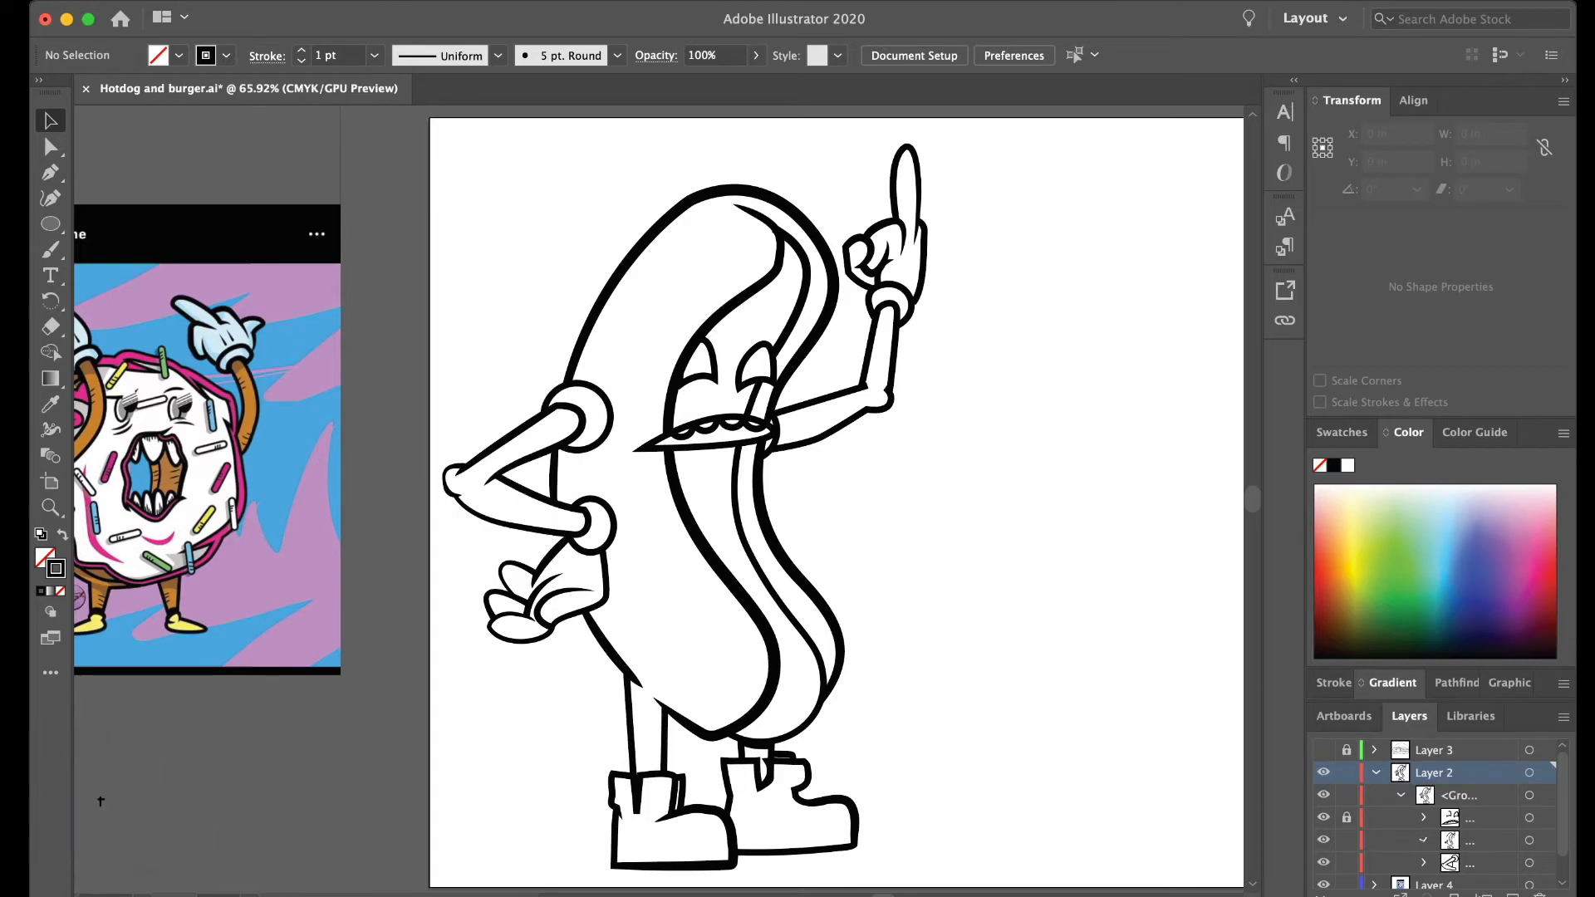
left_click(1423, 839)
scroll(1450, 831, "down", 5)
scroll(1449, 831, "up", 3)
left_click_drag(1475, 818, 1475, 762)
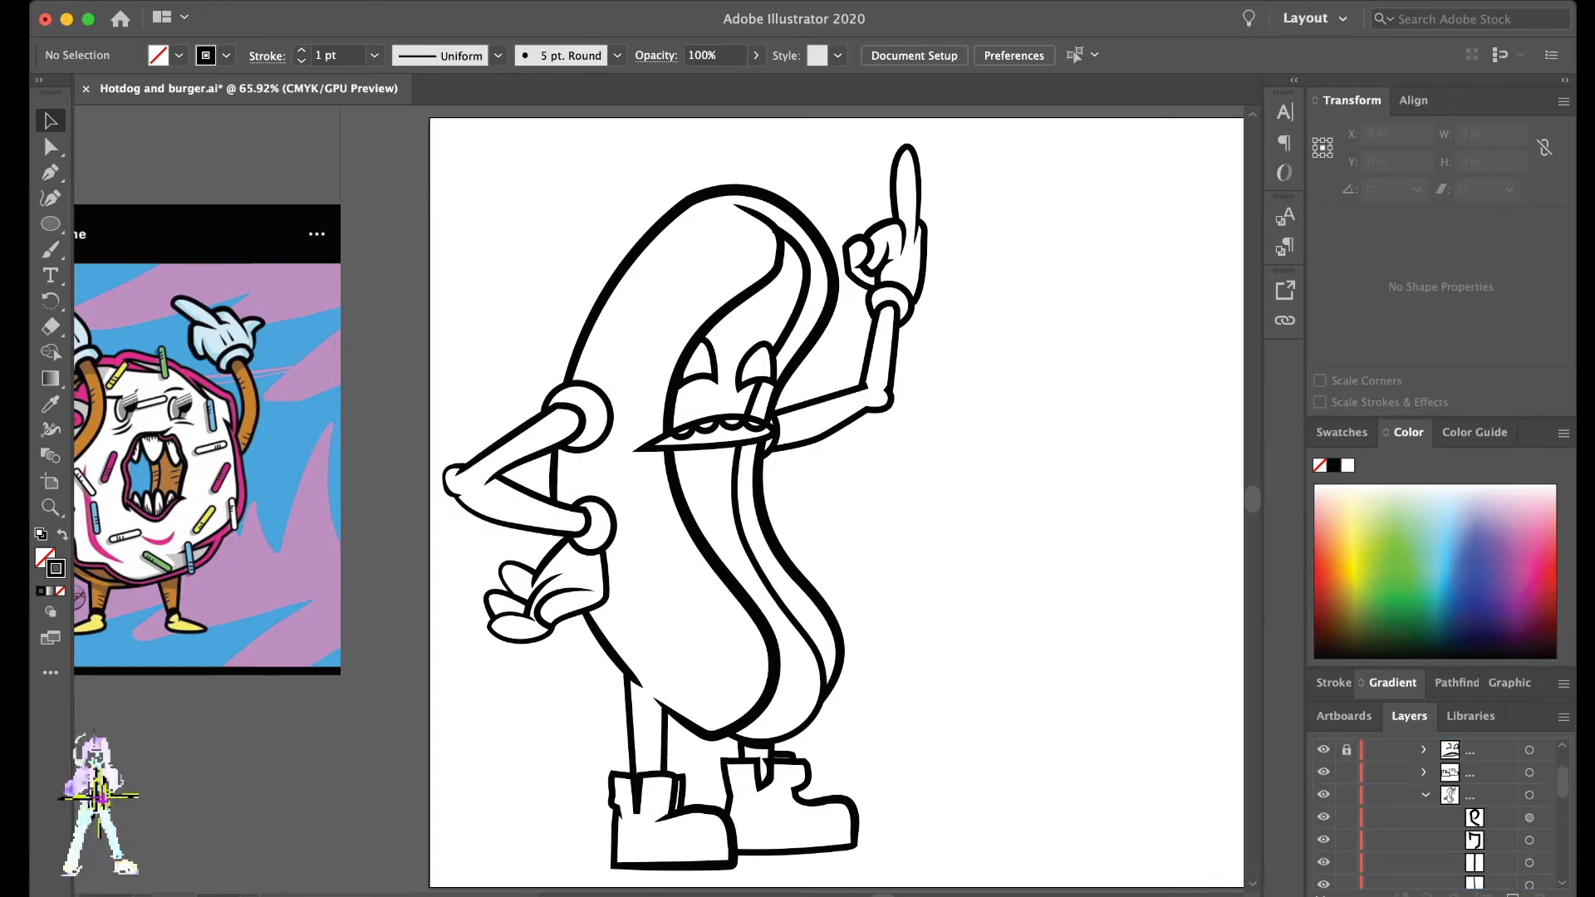
scroll(1437, 814, "down", 3)
key("super+a")
key("shift+super+a")
key("super+a")
key("shift+super+g")
- Ungroup the body line art and group the raised arm and its hand as one part
left_click_drag(1014, 221, 884, 432)
scroll(885, 432, "up", 5)
scroll(884, 432, "down", 2)
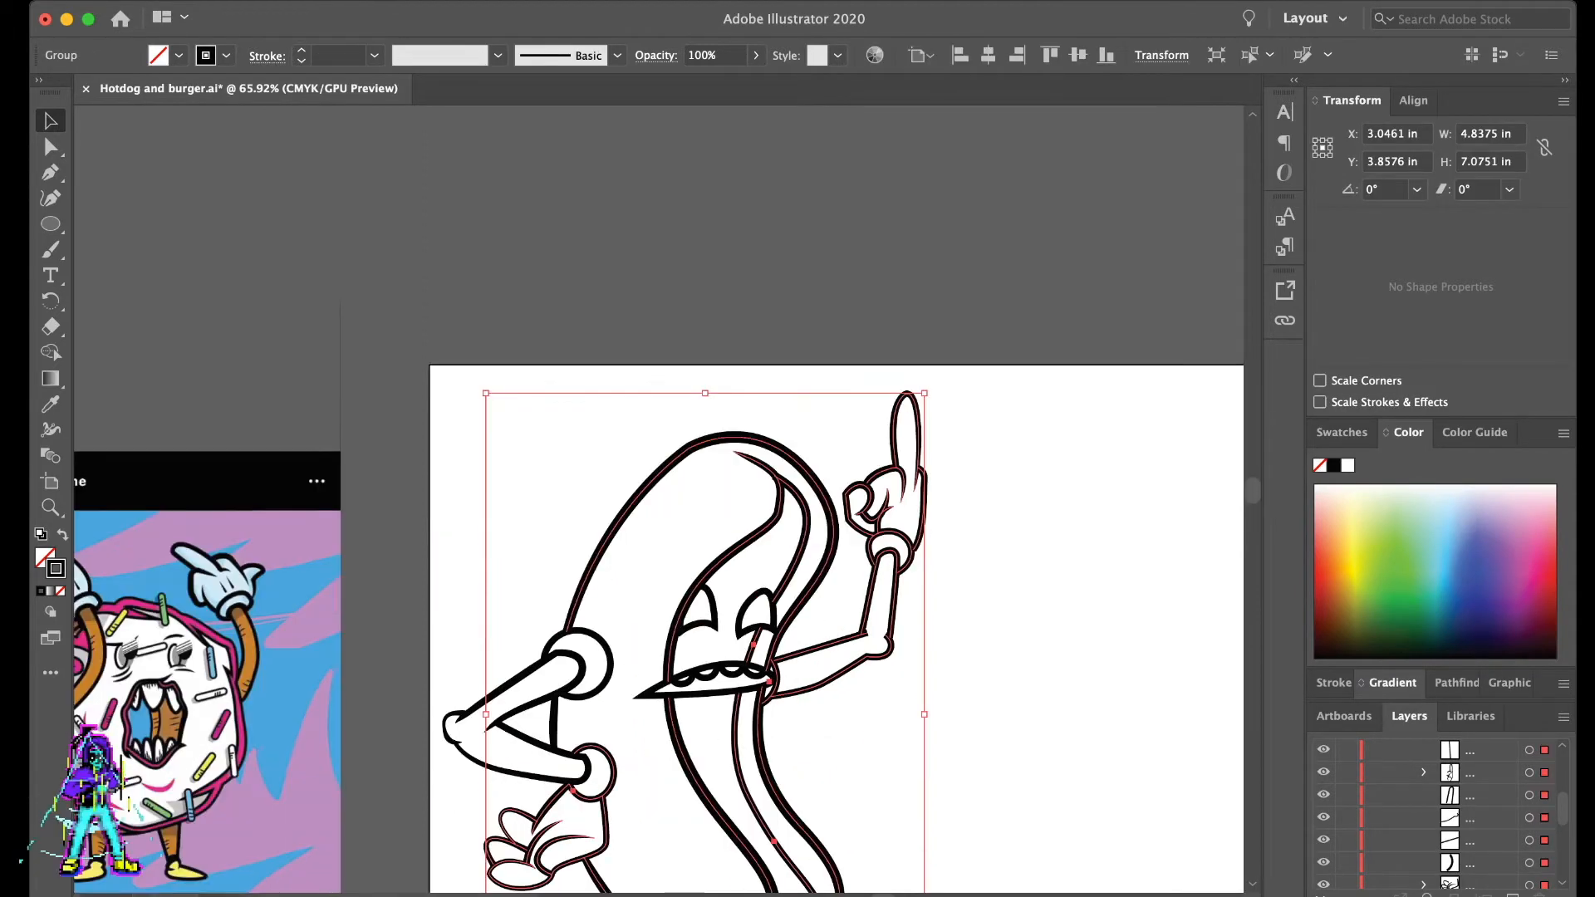
scroll(884, 432, "down", 3)
key("shift+super+g")
left_click_drag(988, 349, 868, 586)
key("super+g")
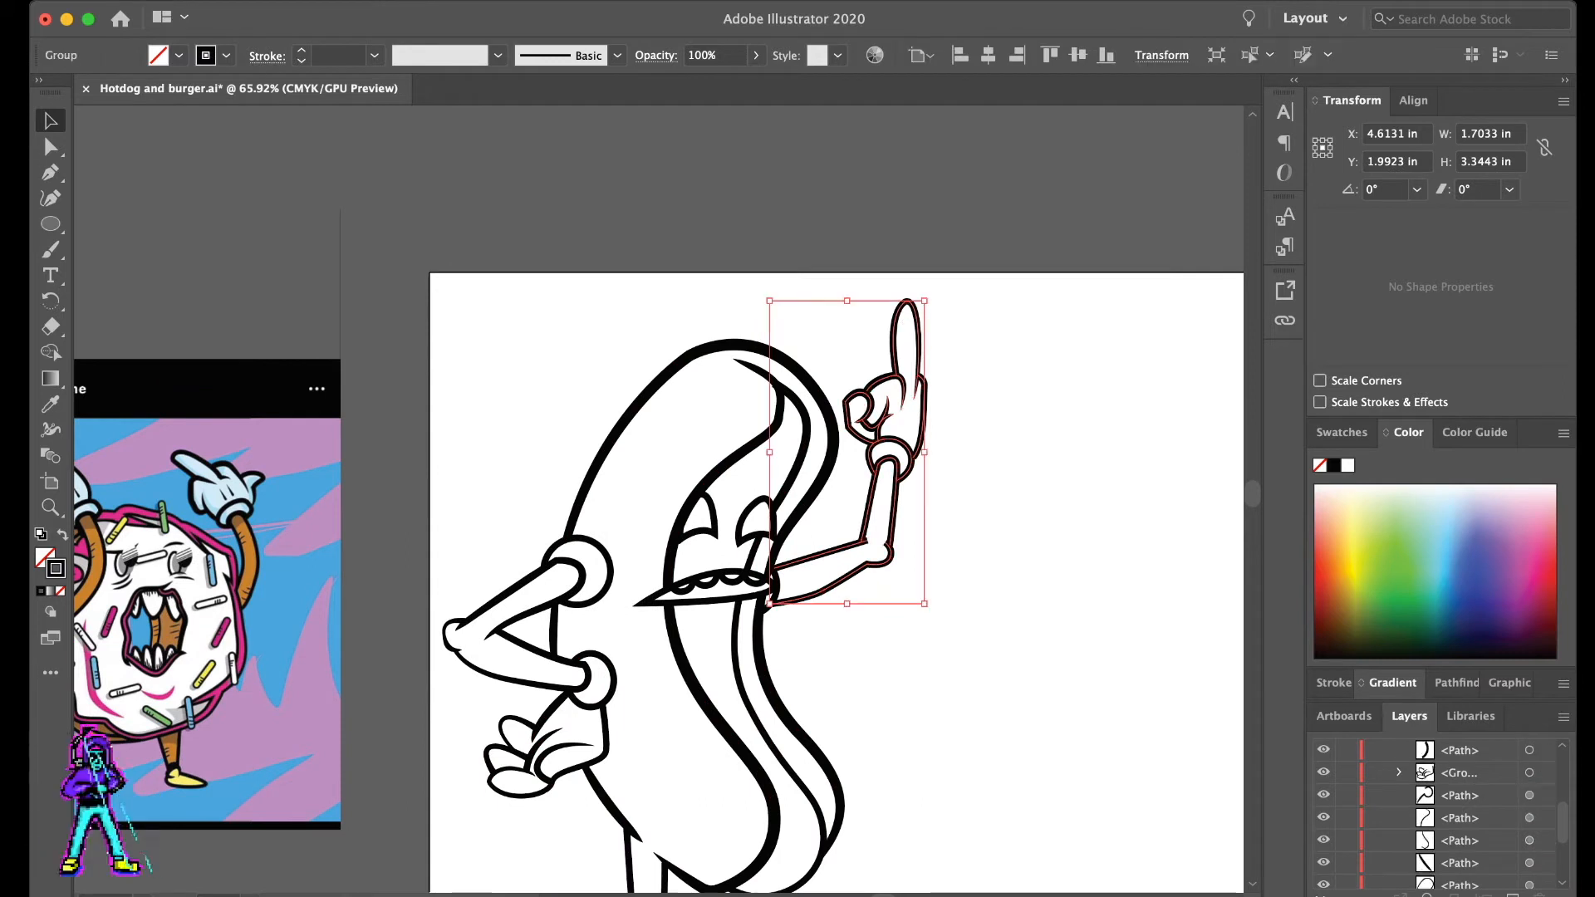
- Ungroup the bent arm and regroup it together with its hand
left_click_drag(452, 538, 525, 713)
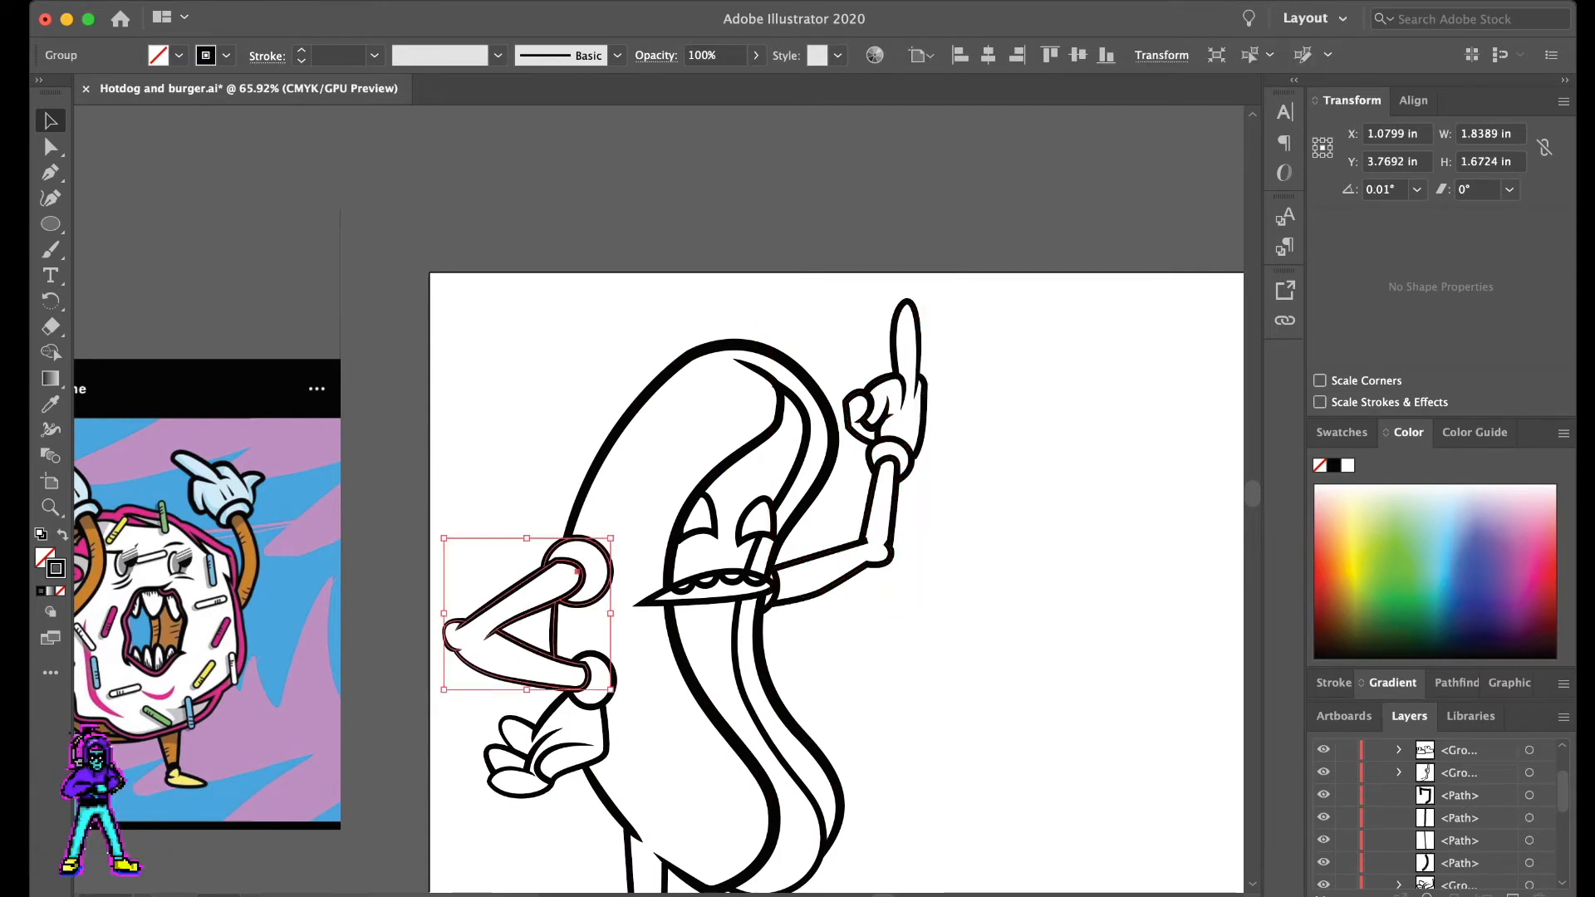
left_click(534, 736, "shift")
left_click_drag(430, 530, 514, 645)
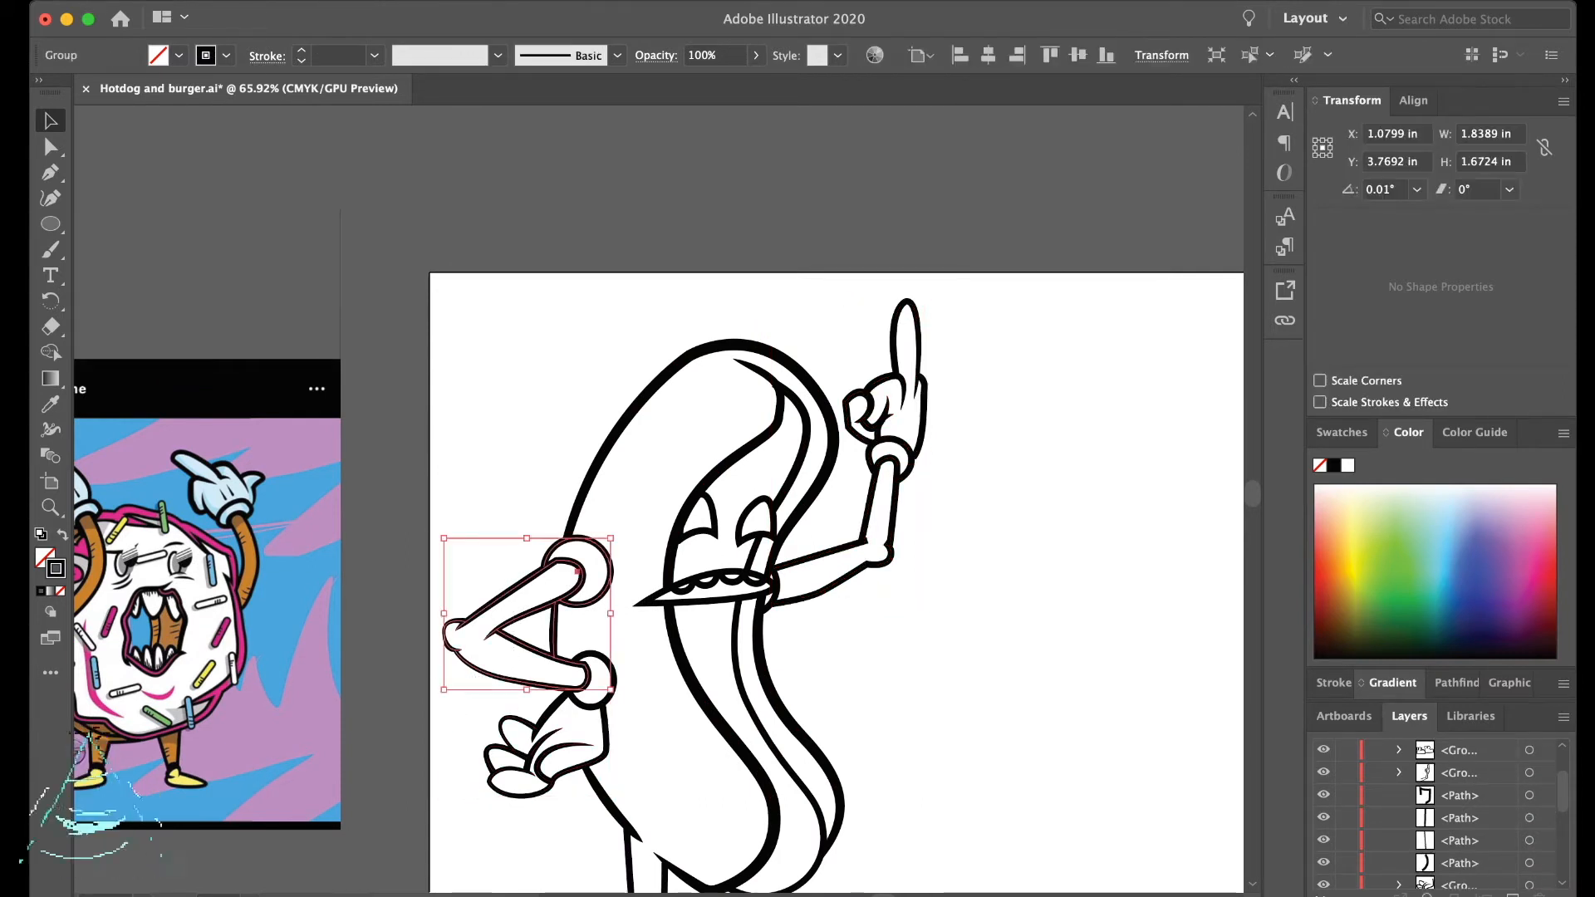
key("super+shift+g")
left_click_drag(456, 541, 501, 663)
left_click(600, 548, "shift")
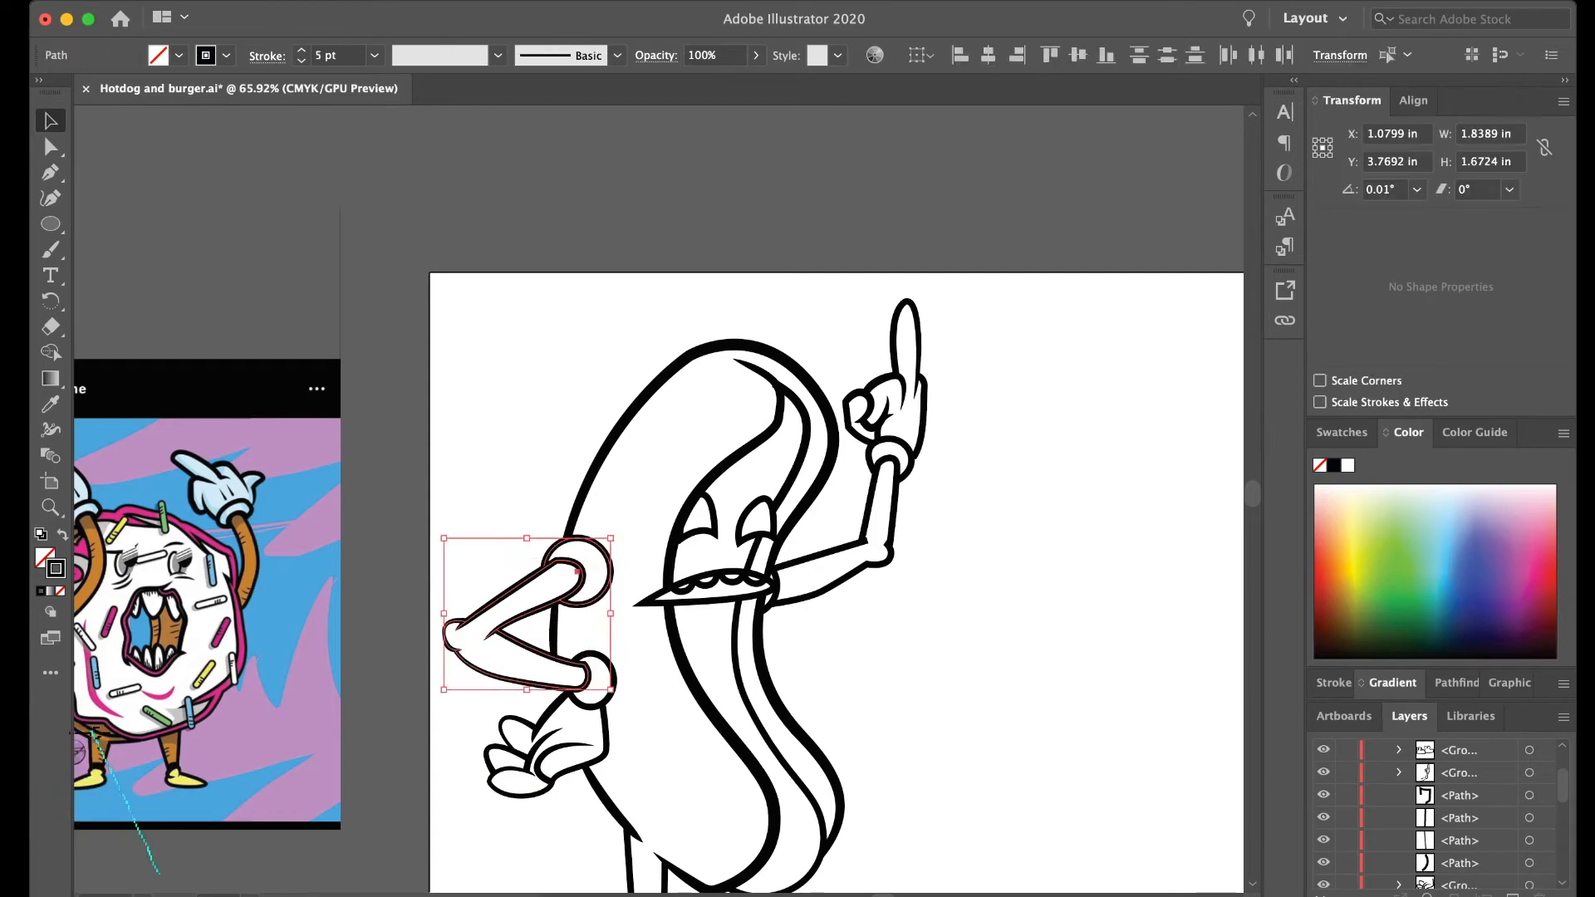
left_click(534, 736, "shift")
key("super+g")
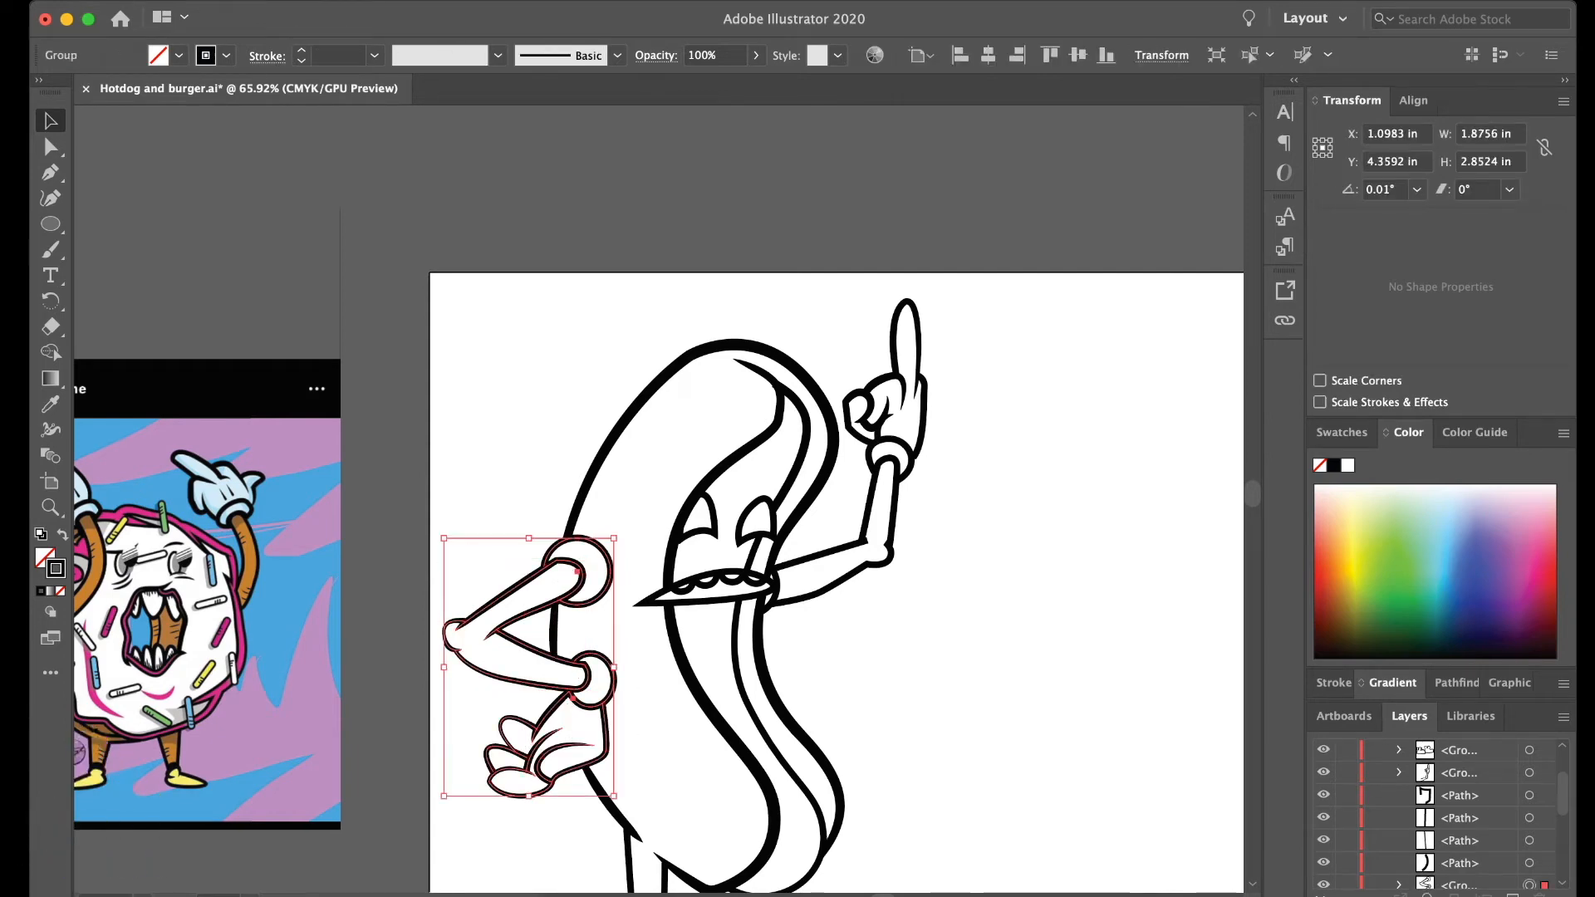
- Adjust the bent arm group's place in the layer order and lock the face, arm and boot groups
key("super+shift+a")
scroll(1460, 818, "down", 3)
mouse_move(1459, 818)
left_mouse_down()
mouse_move(1460, 839)
mouse_move(1459, 806)
left_mouse_up()
left_click(1346, 818)
left_click(1346, 841)
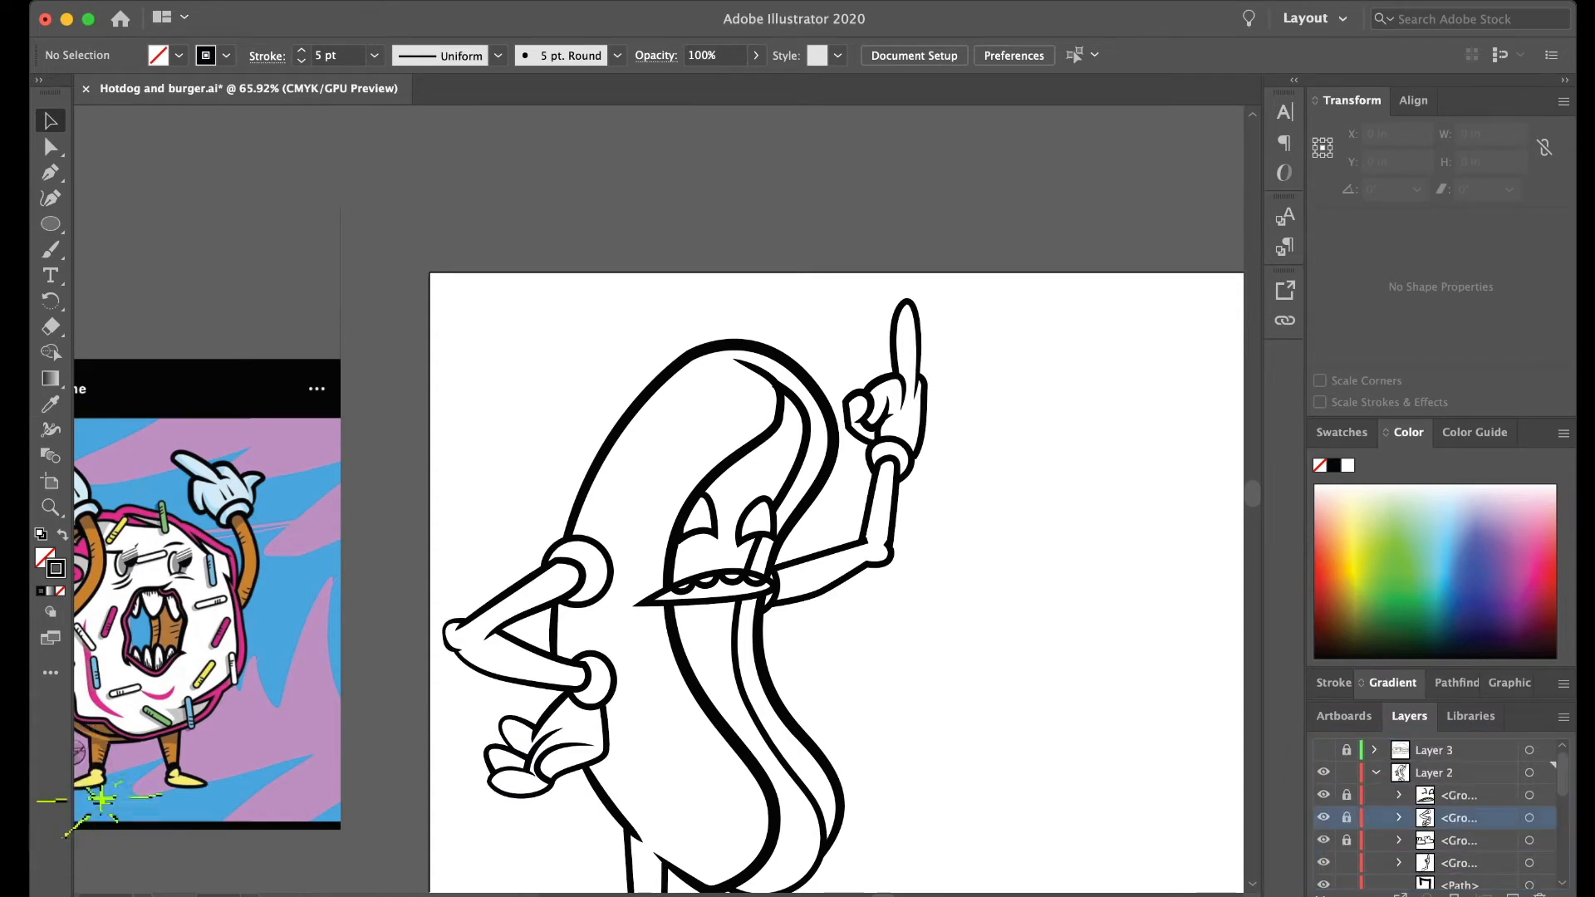
left_click(1346, 863)
- Select the unlocked body and leg lines to check what remains ungrouped
scroll(881, 677, "down", 5)
scroll(881, 677, "down", 4)
left_click_drag(952, 728, 569, 247)
scroll(860, 689, "up", 2)
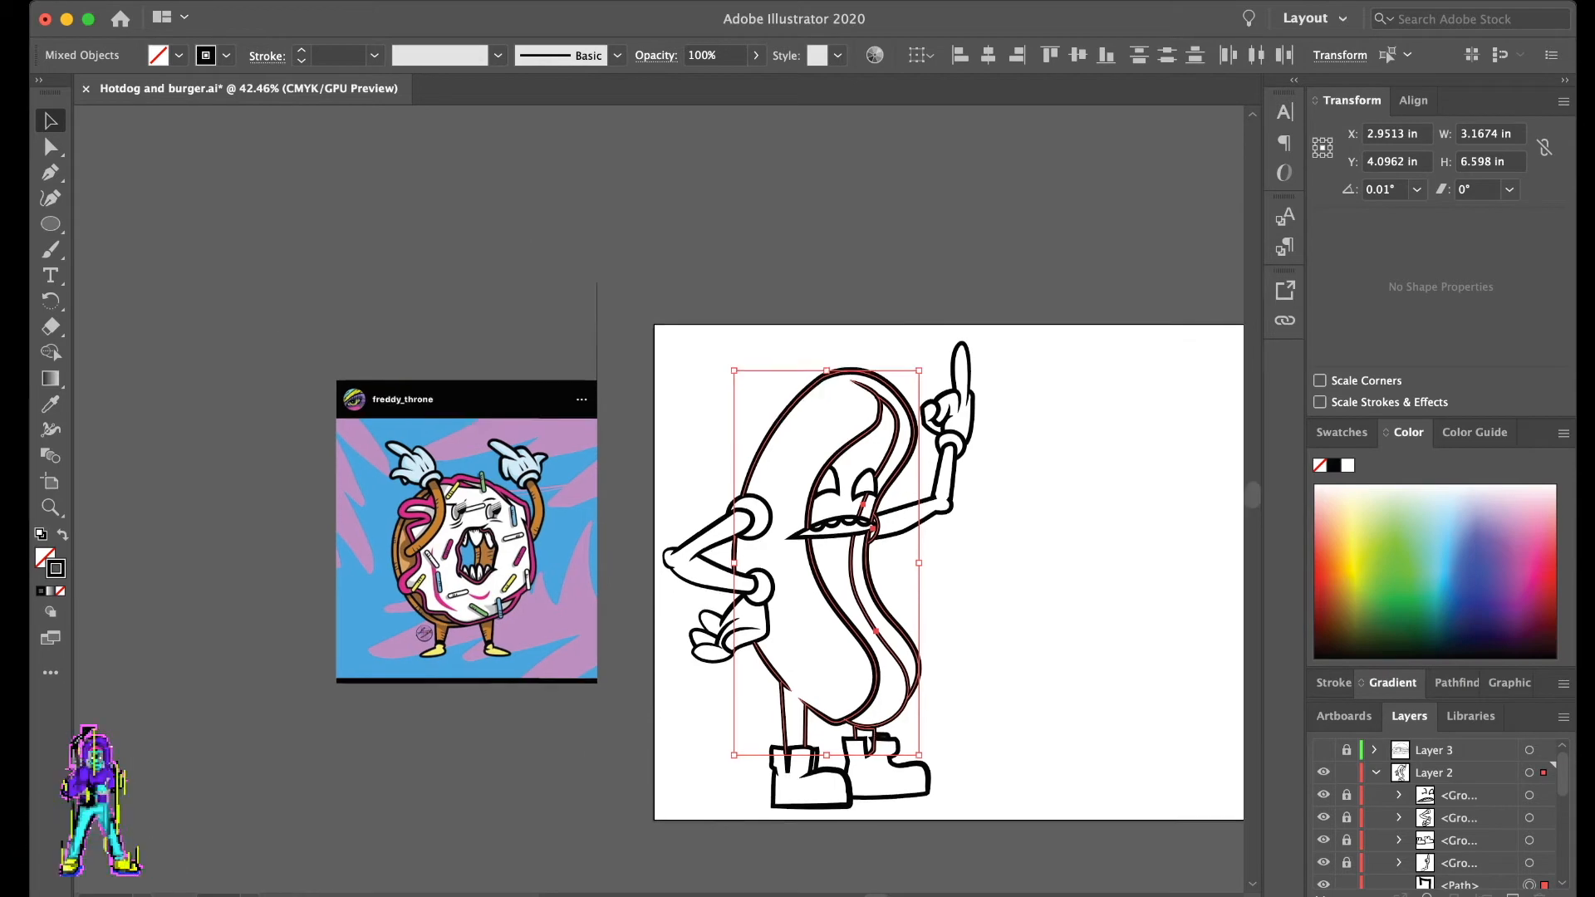
- Delete the rear leg's top edge using an added anchor point and move its open end up onto the bun outline
scroll(860, 690, "up", 8)
key("a")
scroll(374, 570, "left", 2)
key("super+shift+a")
left_click(602, 678)
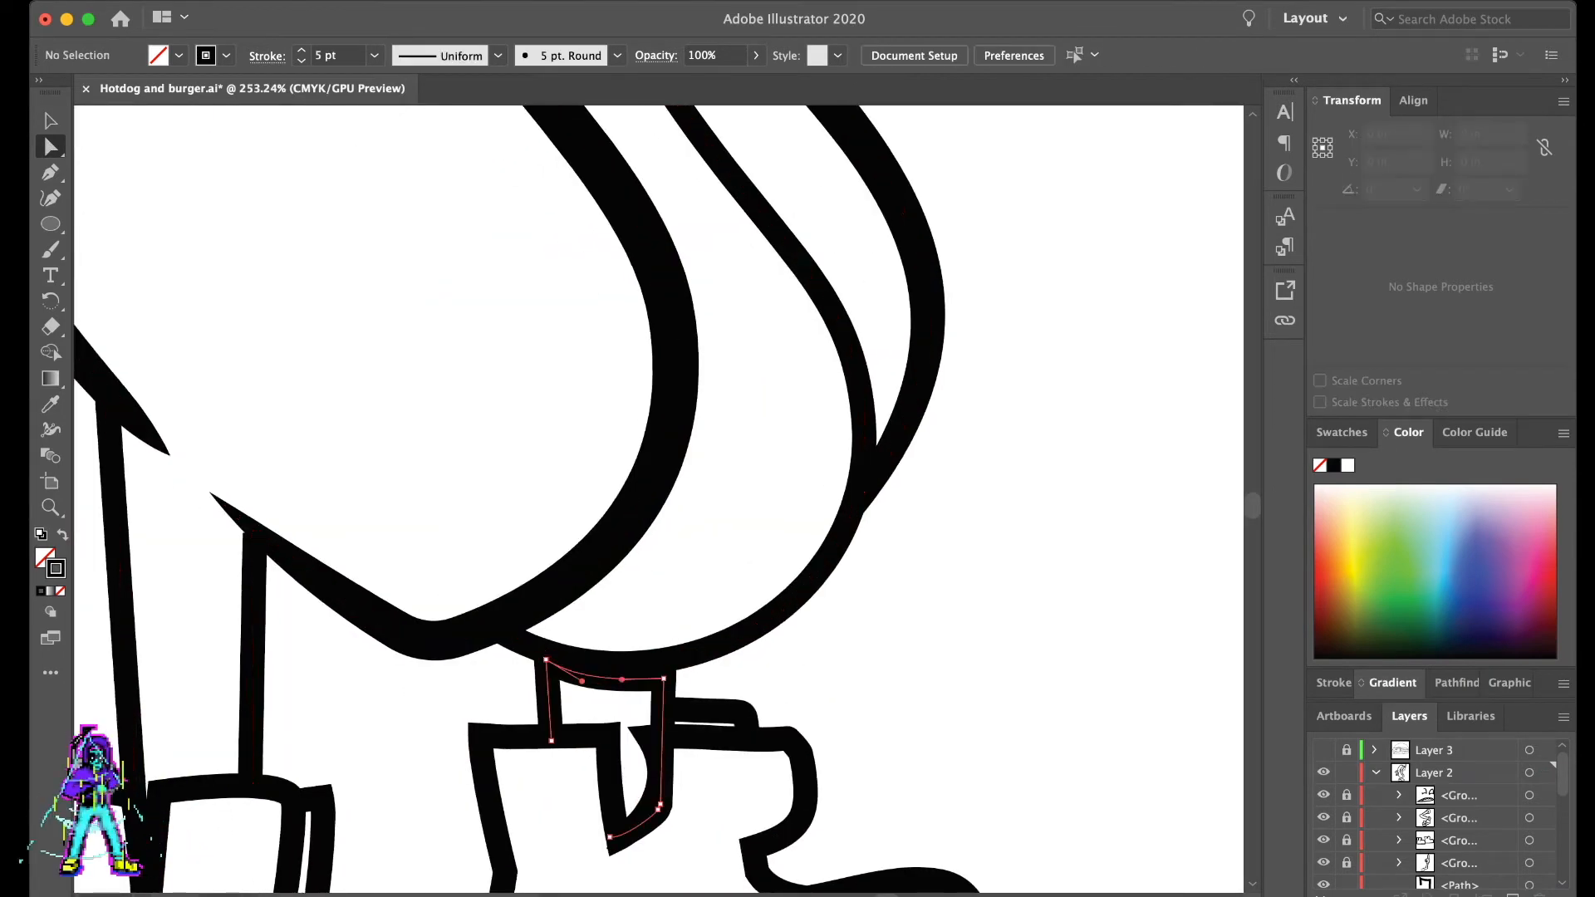
key("plus")
left_click(603, 677)
key("a")
key("Delete")
left_click_drag(663, 678, 664, 666)
key("super+shift+a")
- Group all remaining unlocked body and leg lines
scroll(957, 632, "down", 10)
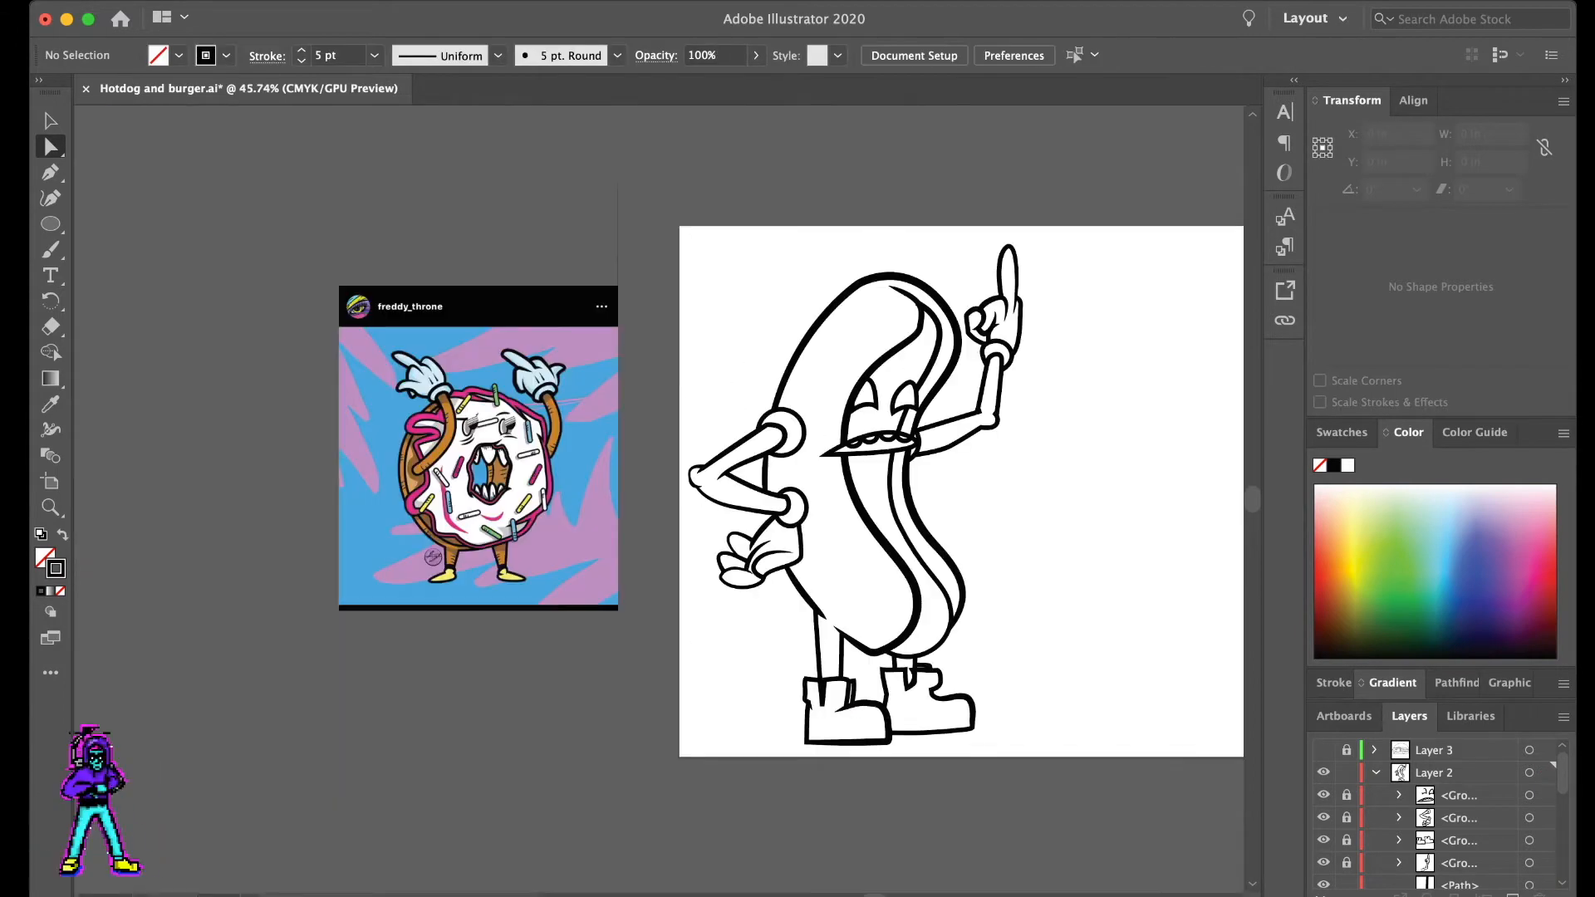
scroll(956, 632, "up", 1)
scroll(957, 633, "right", 1)
key("v")
scroll(957, 632, "right", 1)
key("super+a")
key("super+g")
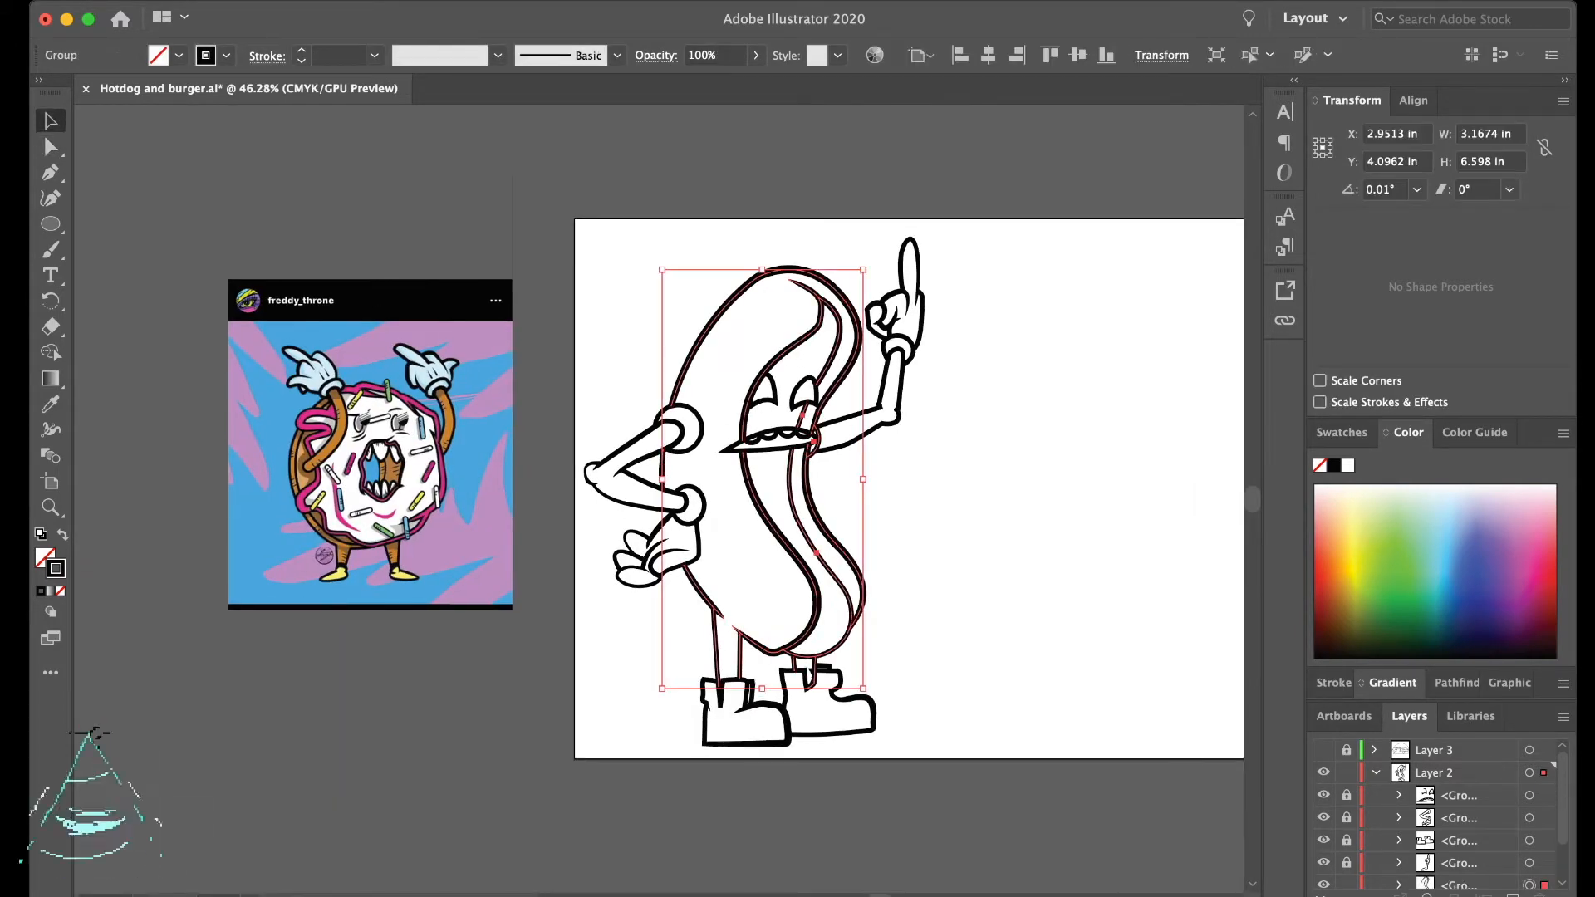
key("super+shift+a")
scroll(957, 632, "up", 2)
key("super+a")
left_click(301, 49)
key("super+z")
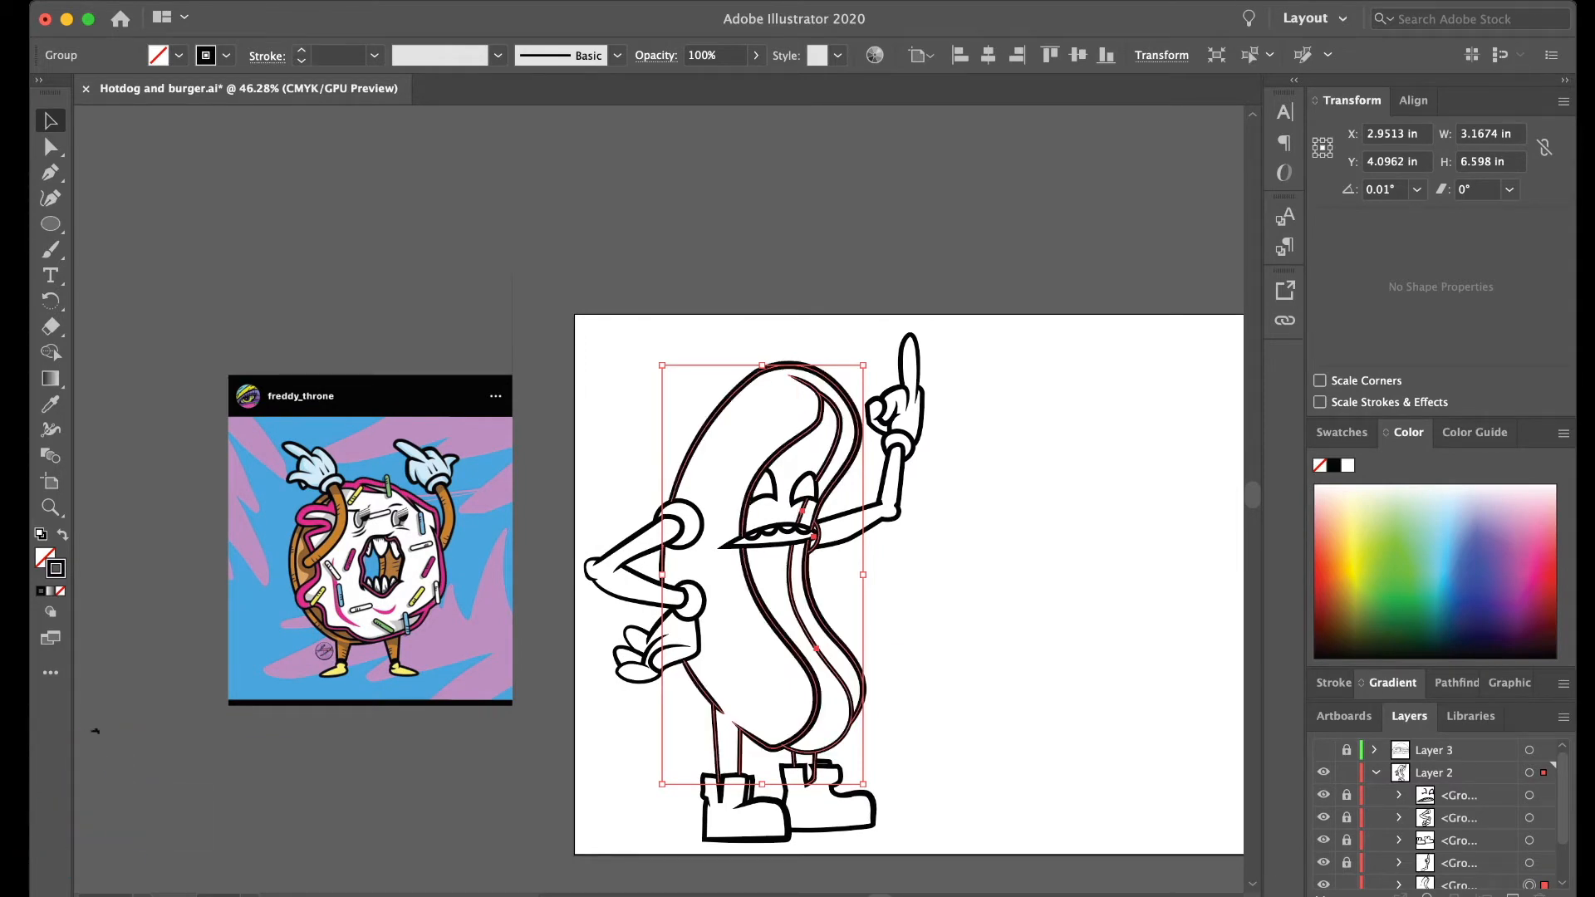
- Convert the body and leg lines to outlines, swap their fill and stroke, and set the stroke weight to 4 pt
key("super+shift+o")
key("shift+x")
left_click(301, 50)
left_click(301, 50)
key("super+shift+a")
scroll(633, 469, "up", 5)
scroll(633, 469, "right", 3)
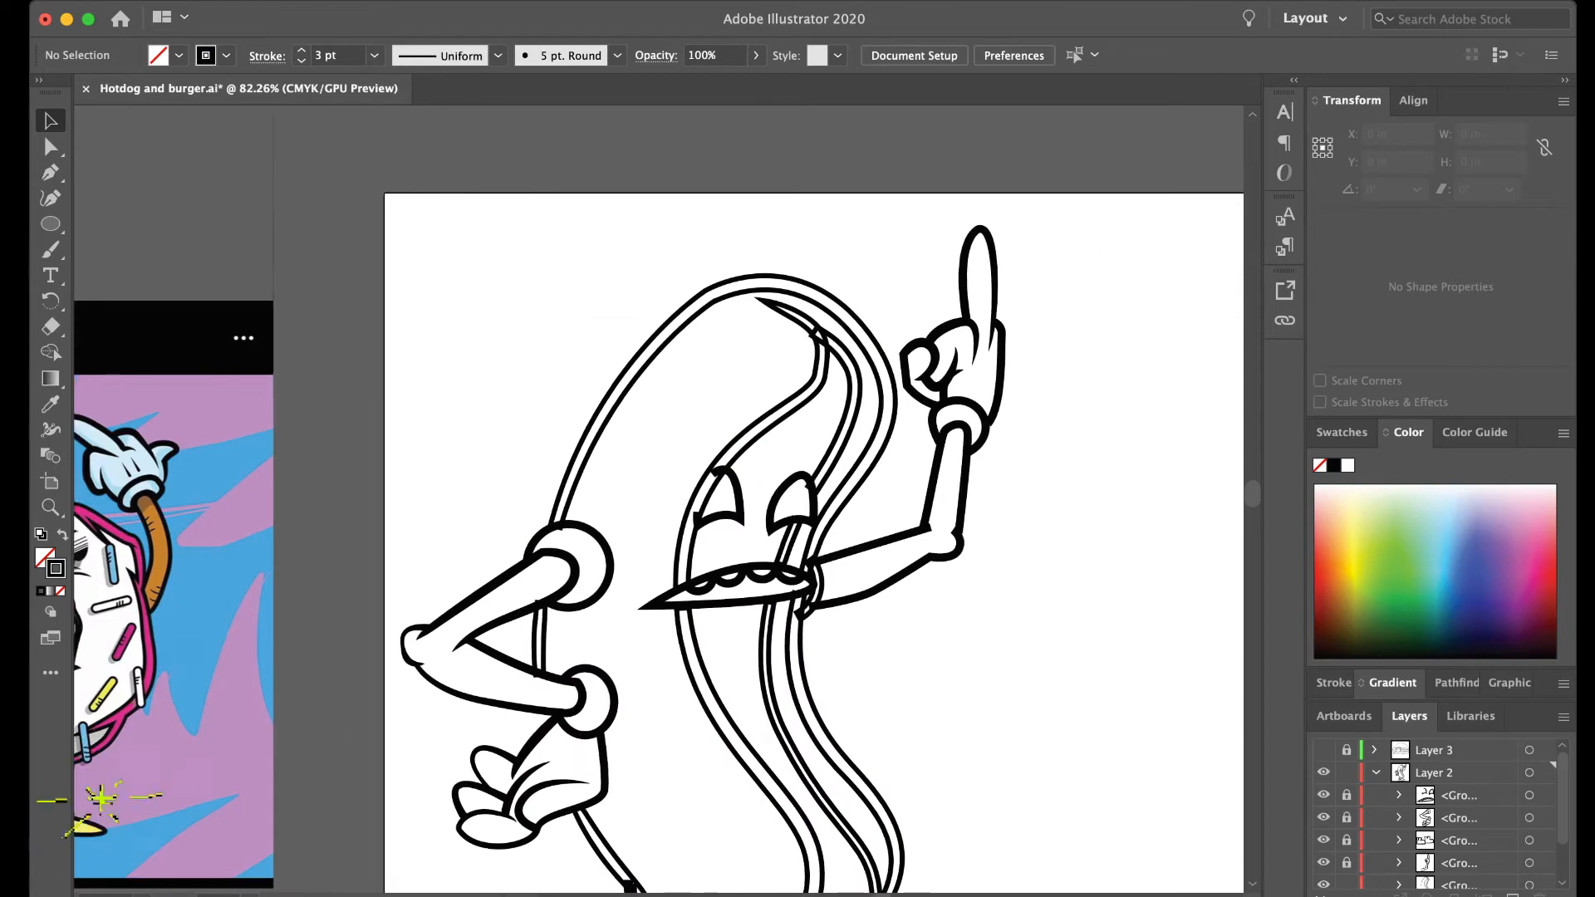
key("super+a")
left_click(301, 50)
key("super+shift+a")
scroll(616, 374, "down", 4)
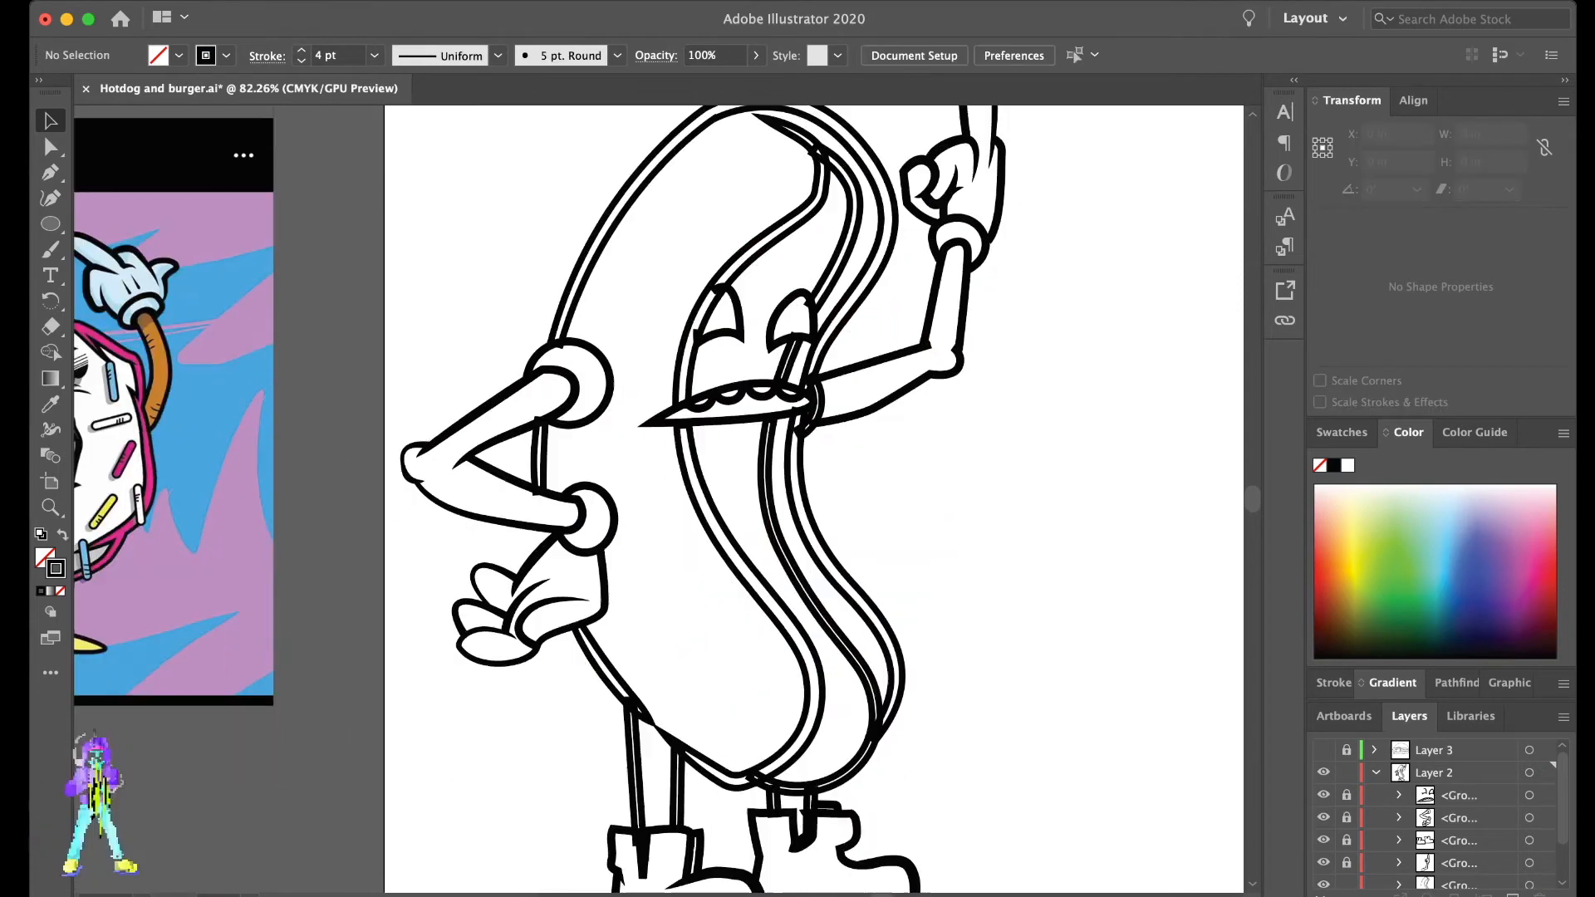
- Add an anchor point at the bun edge's end above the shoulder ring and nudge its corner up into the ring's line
scroll(616, 373, "up", 3)
scroll(565, 337, "up", 6)
key("a")
left_click(520, 320)
scroll(532, 316, "up", 4)
key("plus")
left_click(500, 348)
key("a")
left_click(492, 373)
left_click_drag(492, 373, 490, 360)
key("super+shift+a")
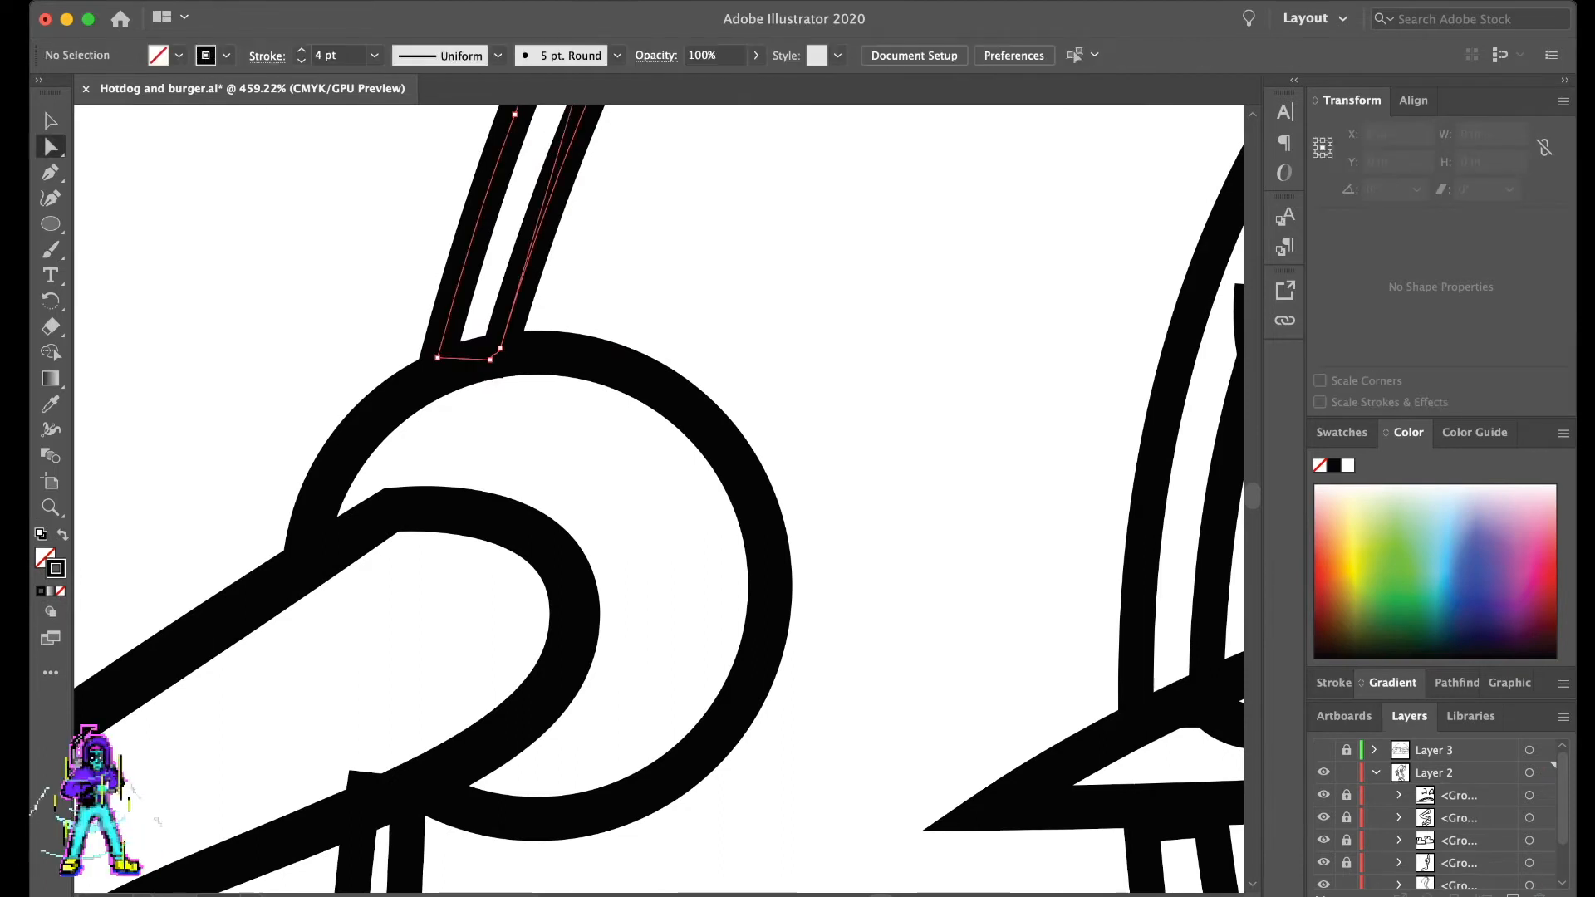
- Remove the surplus anchor point from the bun edge's end above the shoulder ring
left_click(513, 323)
scroll(515, 323, "up", 4)
left_click(463, 400)
left_click(450, 55)
key("super+shift+a")
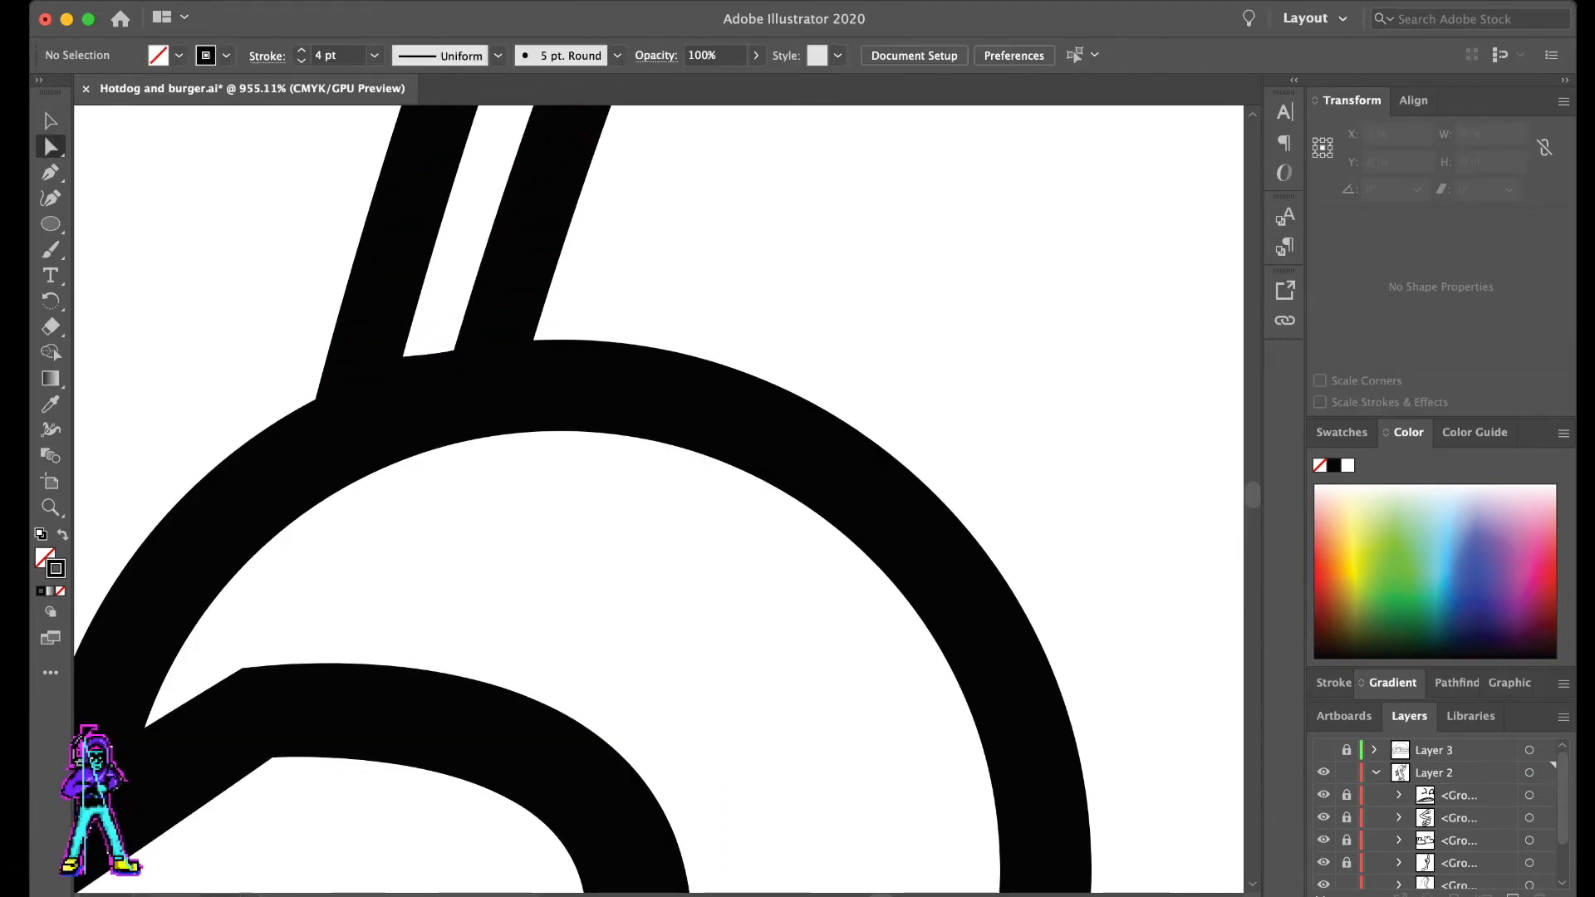
- Trim the top of the short bun edge inside the bent arm by adding anchor points, removing its corner and nudging an anchor down
scroll(592, 265, "down", 4)
scroll(470, 635, "up", 4)
left_click(466, 534)
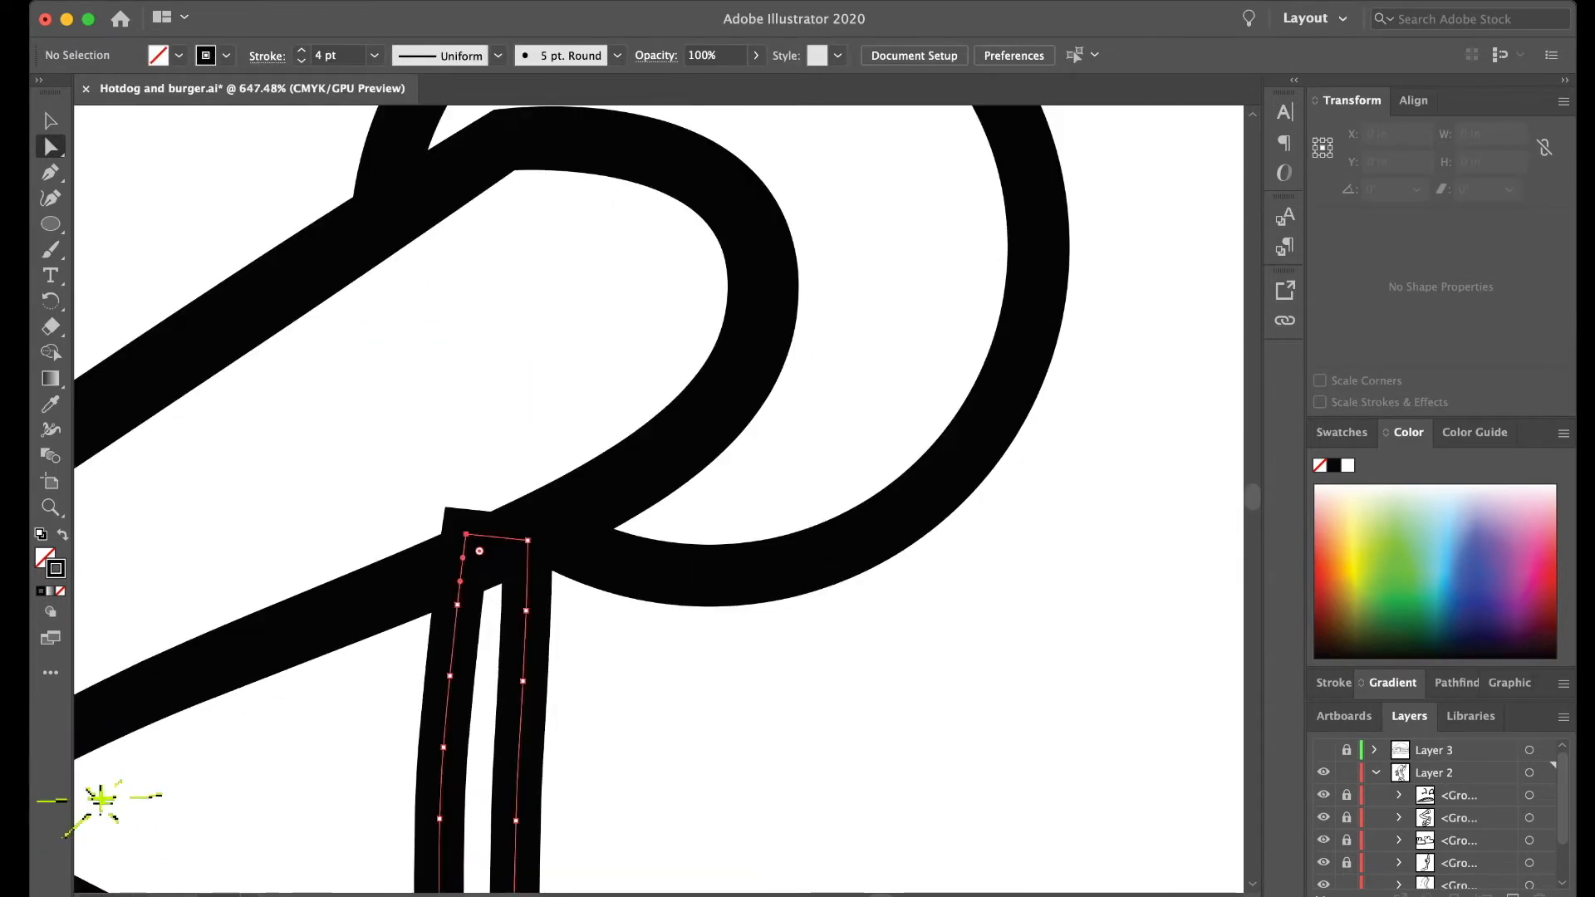
key("plus")
left_click(494, 537)
left_click(461, 572)
key("a")
left_click(466, 534)
left_click(450, 54)
key("super+shift+a")
left_click(493, 538)
left_click_drag(493, 537, 492, 546)
key("super+shift+a")
scroll(493, 357, "down", 4)
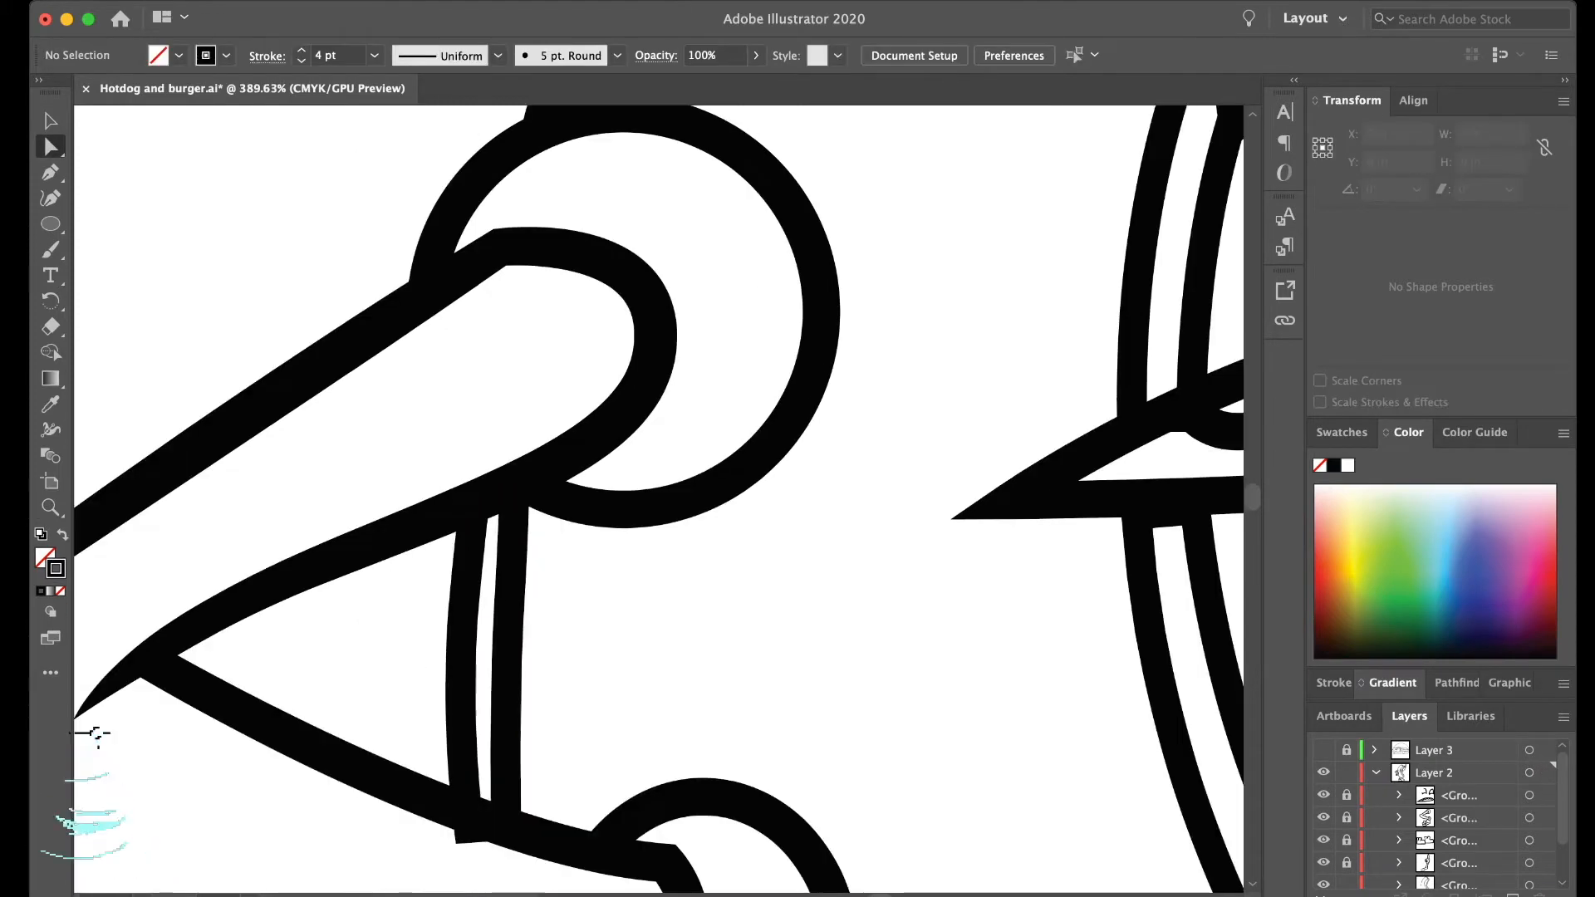
- Move the protruding bottom corner of the short bun edge up into the forearm line
scroll(474, 564, "up", 4)
left_click(484, 531)
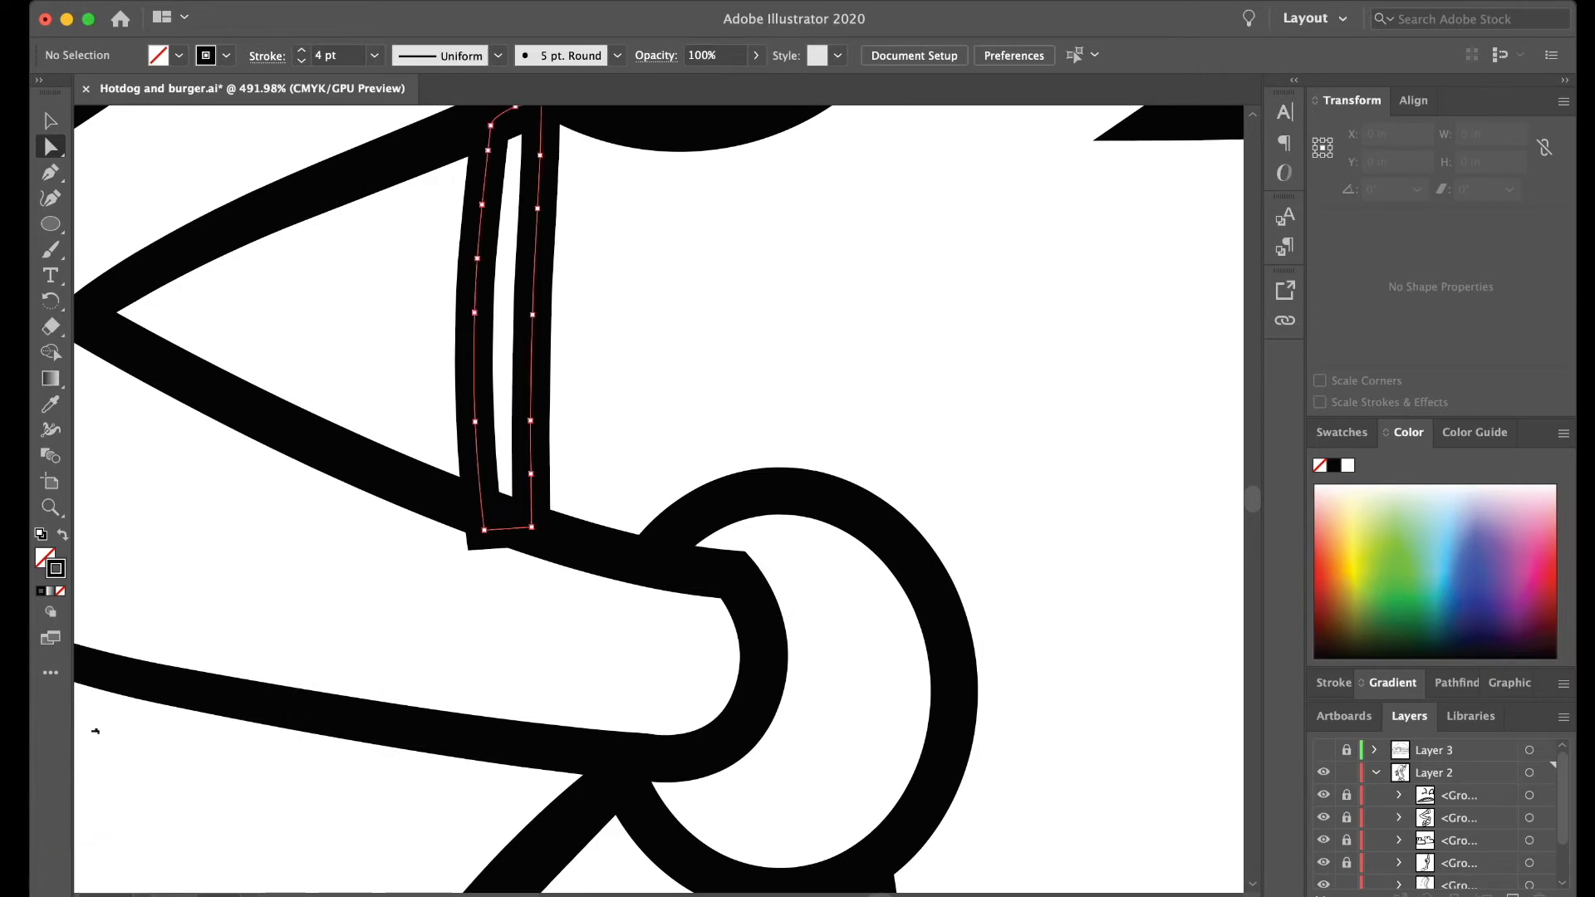
left_click_drag(484, 530, 486, 509)
key("super+shift+a")
scroll(718, 348, "down", 5)
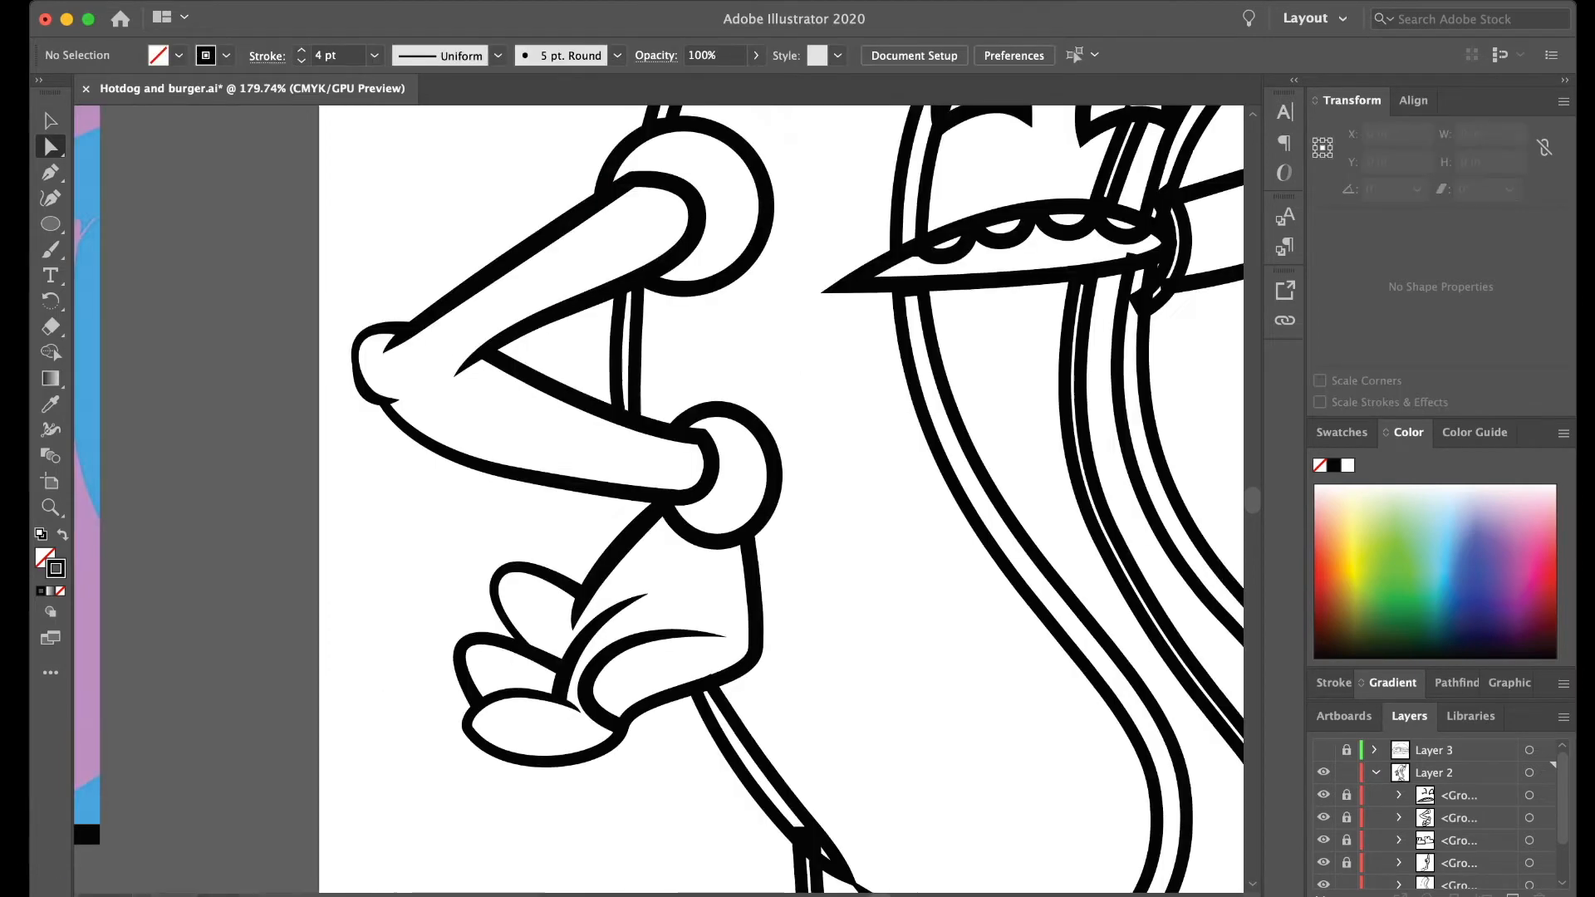
- Add anchor points near the top of the front leg's left line, remove its protruding corner points and align the end with the bun outline
scroll(717, 349, "down", 3)
scroll(864, 714, "down", 1)
scroll(863, 731, "up", 4)
left_click(767, 500)
scroll(806, 500, "up", 4)
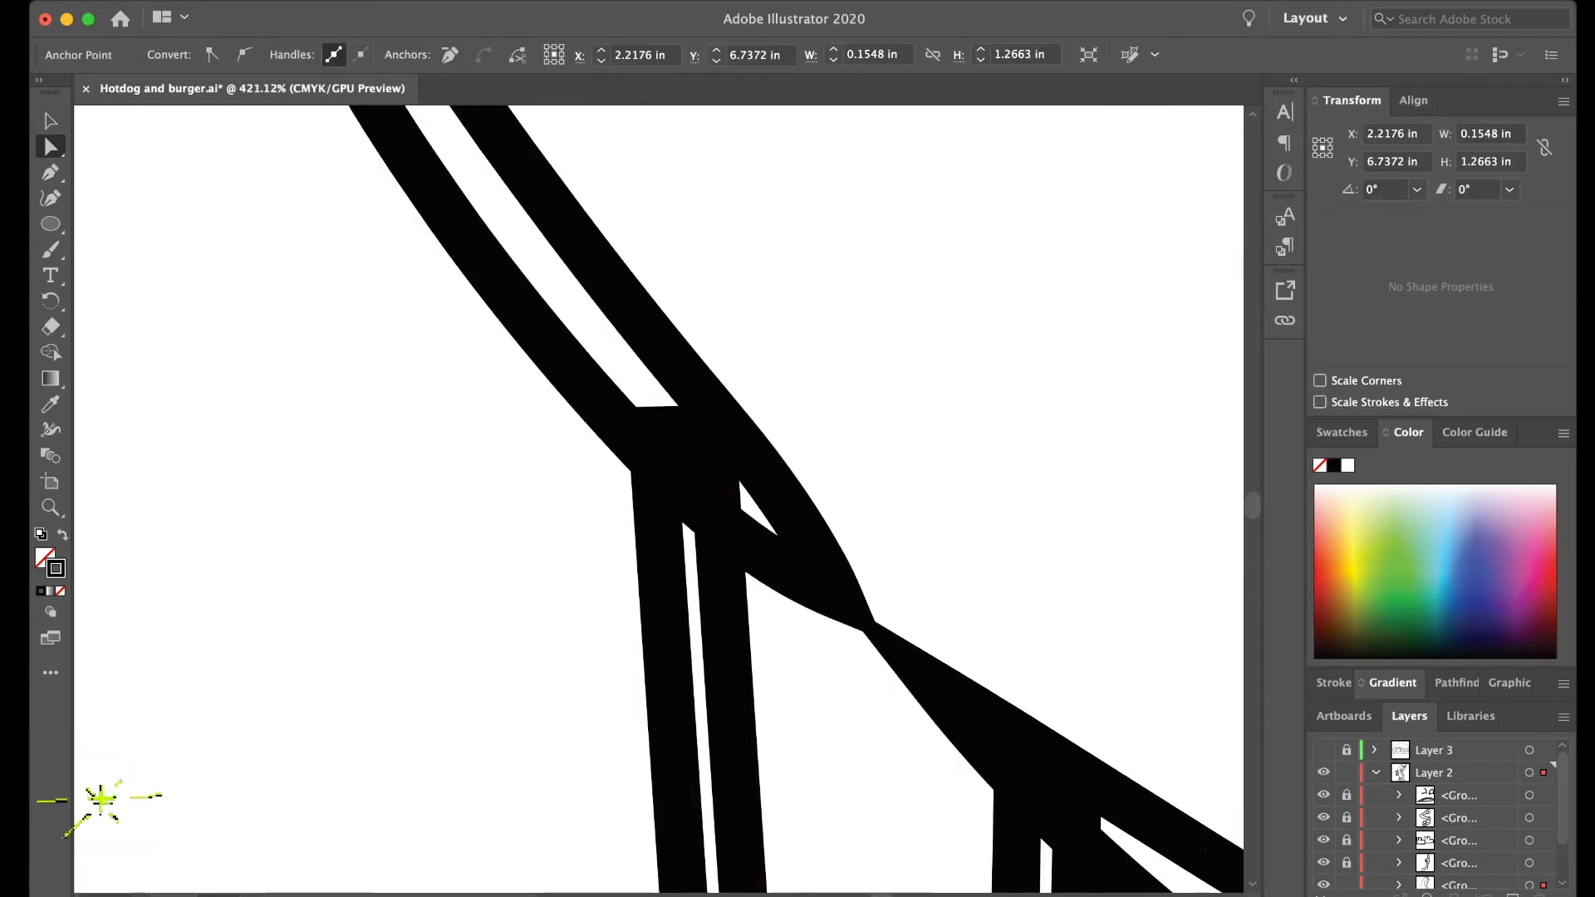
left_click(713, 457)
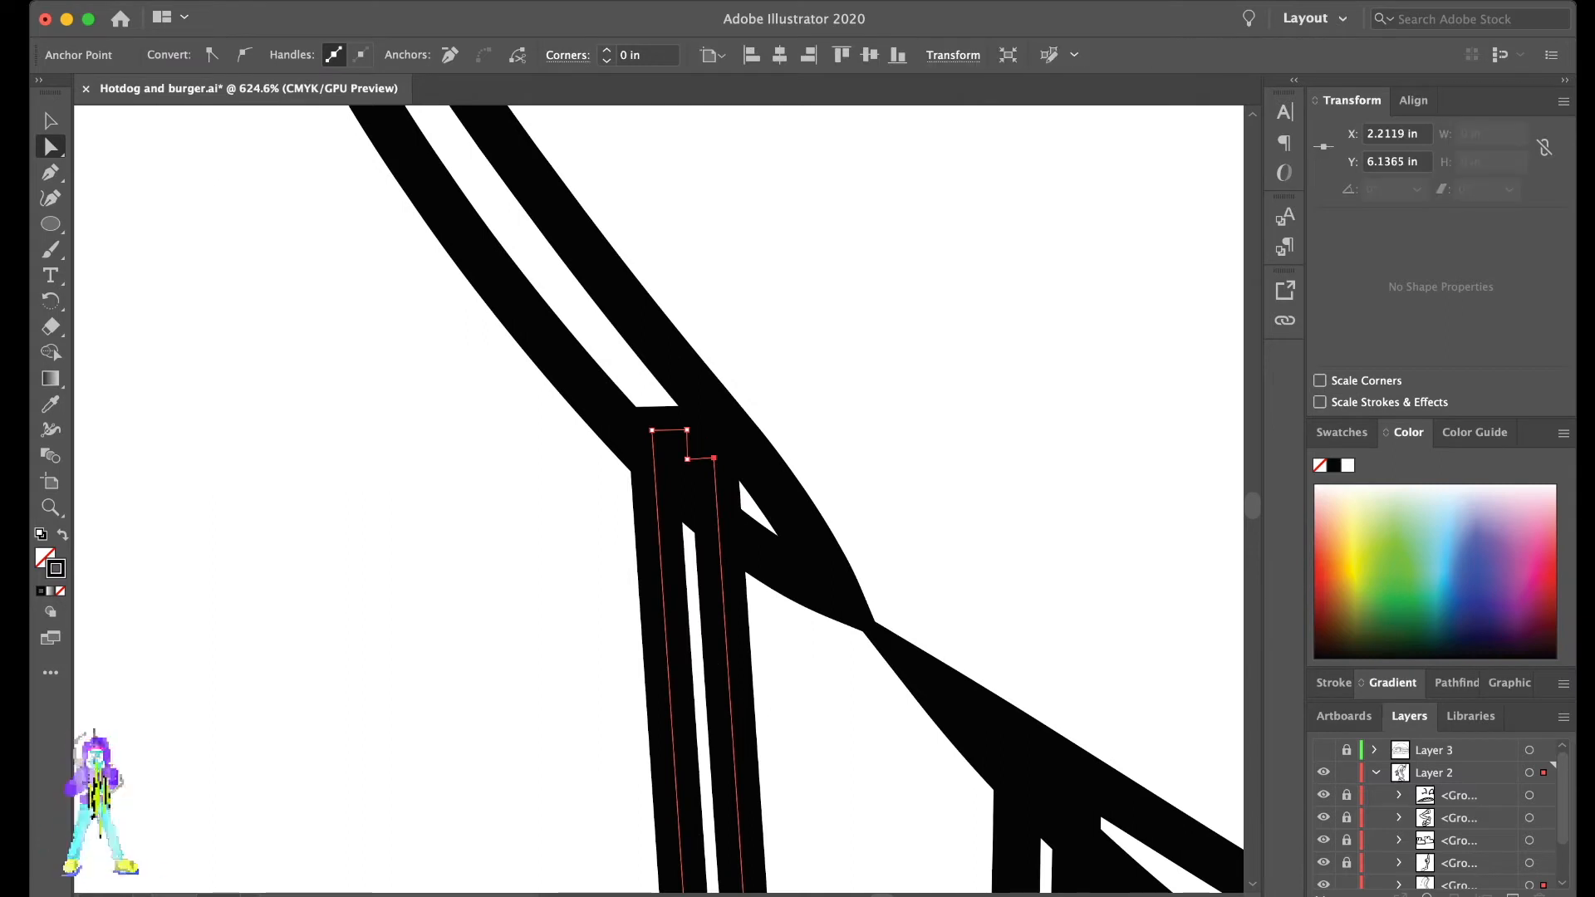
key("equal")
left_click(717, 517)
key("a")
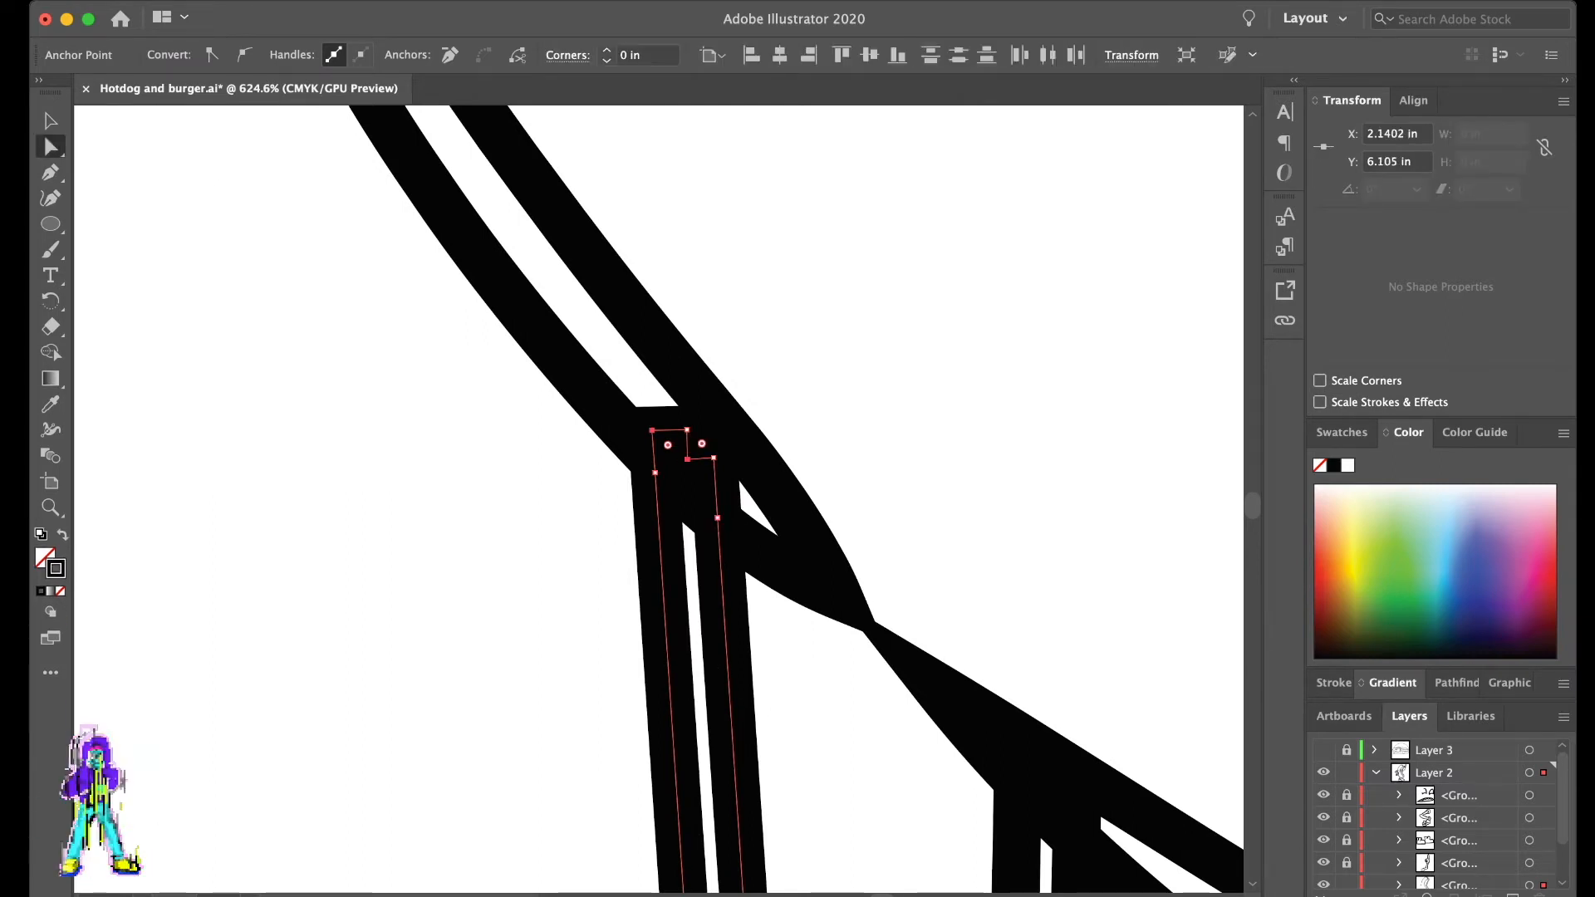
left_click(449, 55)
left_click(797, 416)
left_click(718, 518)
left_click_drag(717, 518, 717, 526)
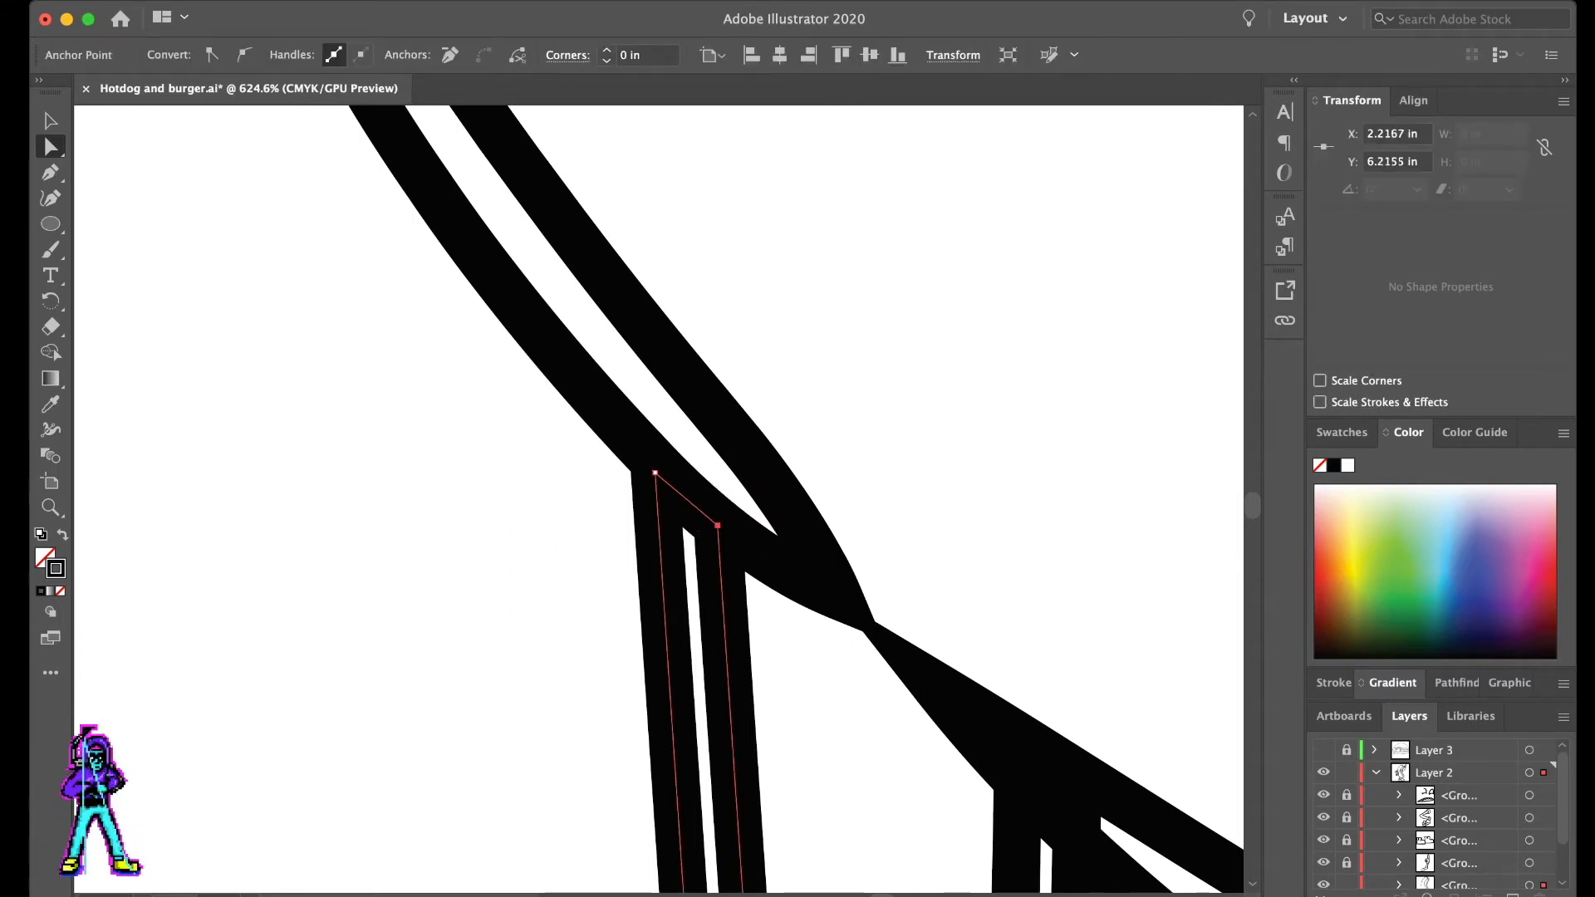
left_click(889, 499)
- Add an anchor point near the top of the front leg's right line and remove its protruding corner point
scroll(889, 498, "down", 5)
left_click(955, 339)
scroll(956, 398, "right", 4)
key("plus")
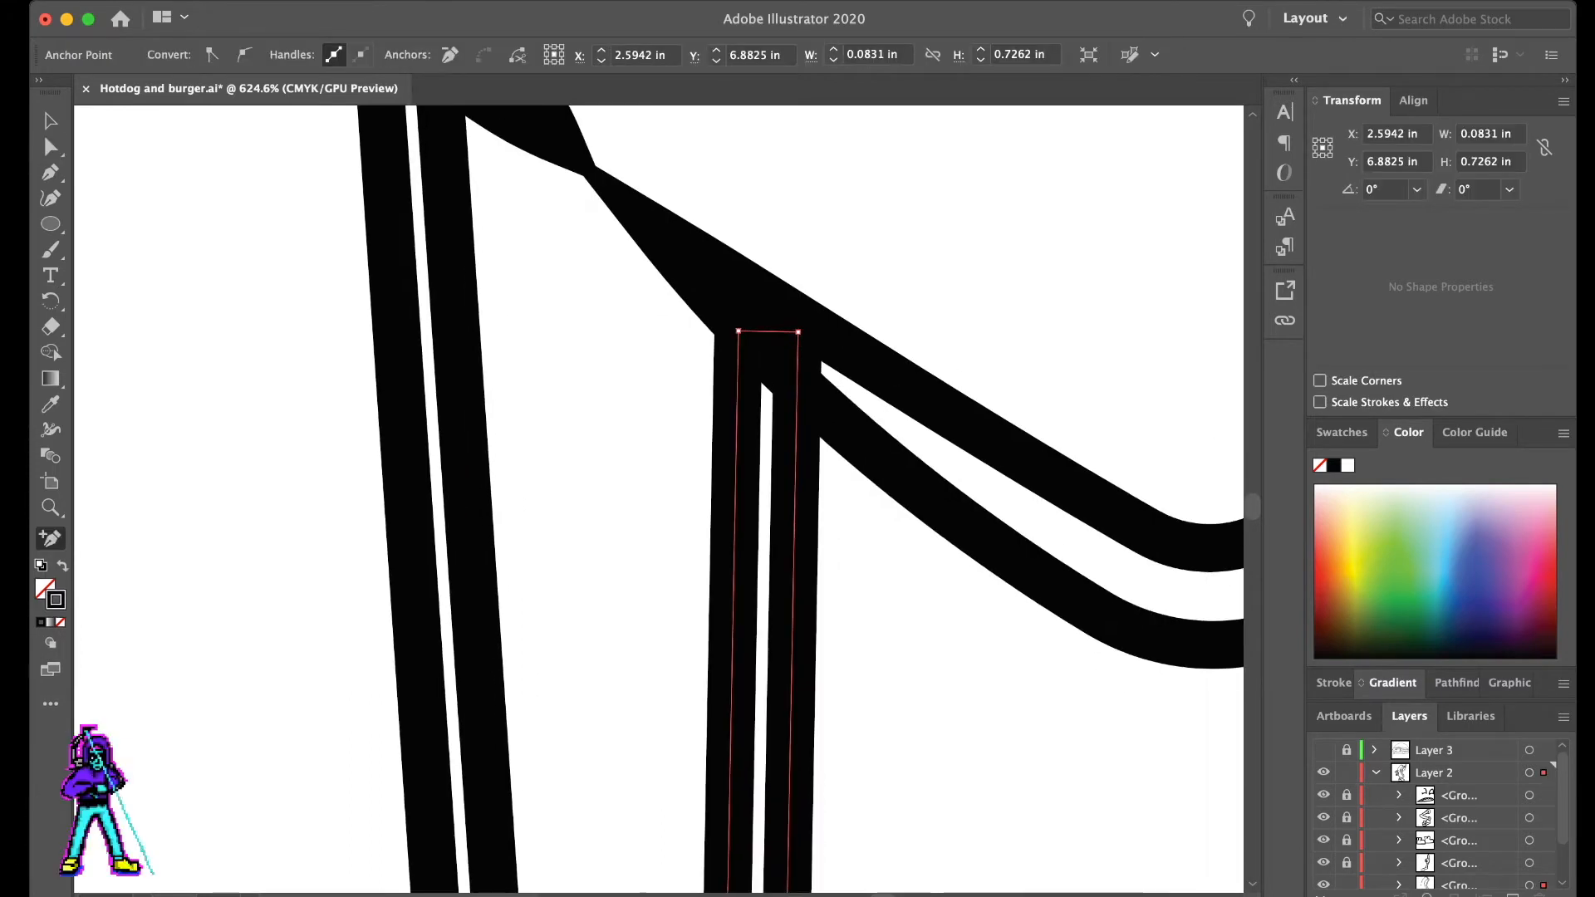
left_click(797, 386)
key("a")
left_click(798, 333)
left_click(449, 55)
left_click(1014, 280)
scroll(1014, 280, "down", 5)
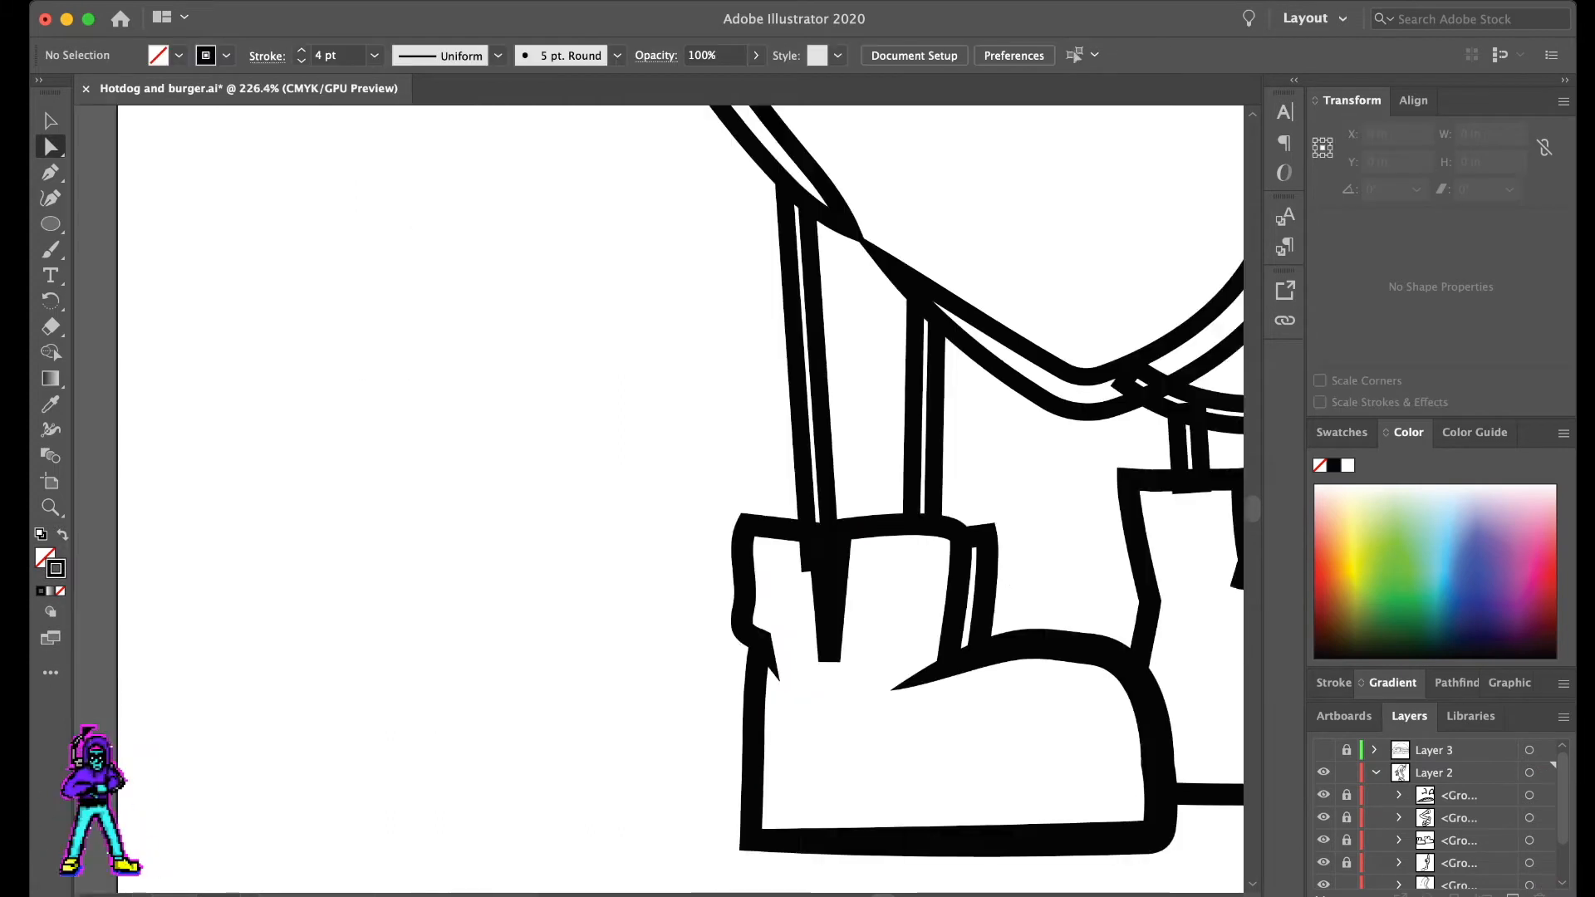
- Separate the crossing bun outline above the front leg by moving the lower section's tip down and away
scroll(1014, 280, "right", 5)
left_click(614, 261)
left_click_drag(614, 261, 633, 292)
scroll(593, 249, "up", 1)
left_click(579, 243)
left_click(623, 281)
left_click(615, 299)
left_click(628, 287)
left_click(615, 219)
scroll(607, 222, "up", 6)
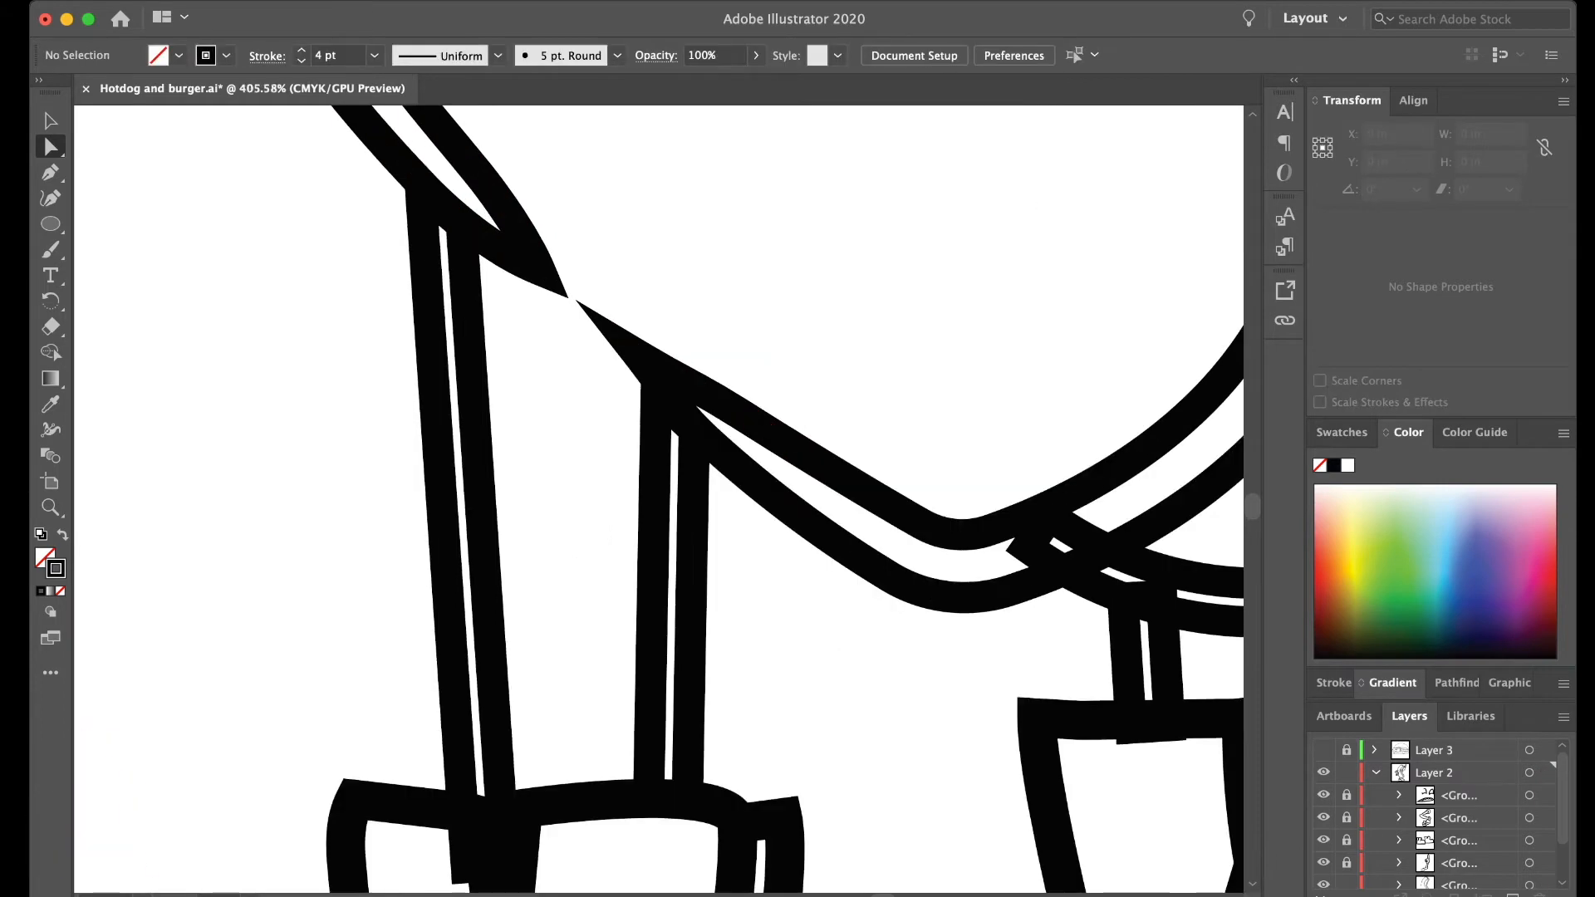
- Pull the tip of the upper bun outline section back up along its line above the front leg
left_click(508, 227)
left_click(502, 217)
left_click(534, 276)
left_click_drag(534, 276, 513, 251)
left_click(638, 221)
scroll(639, 221, "down", 6)
scroll(639, 221, "right", 3)
left_click(697, 398)
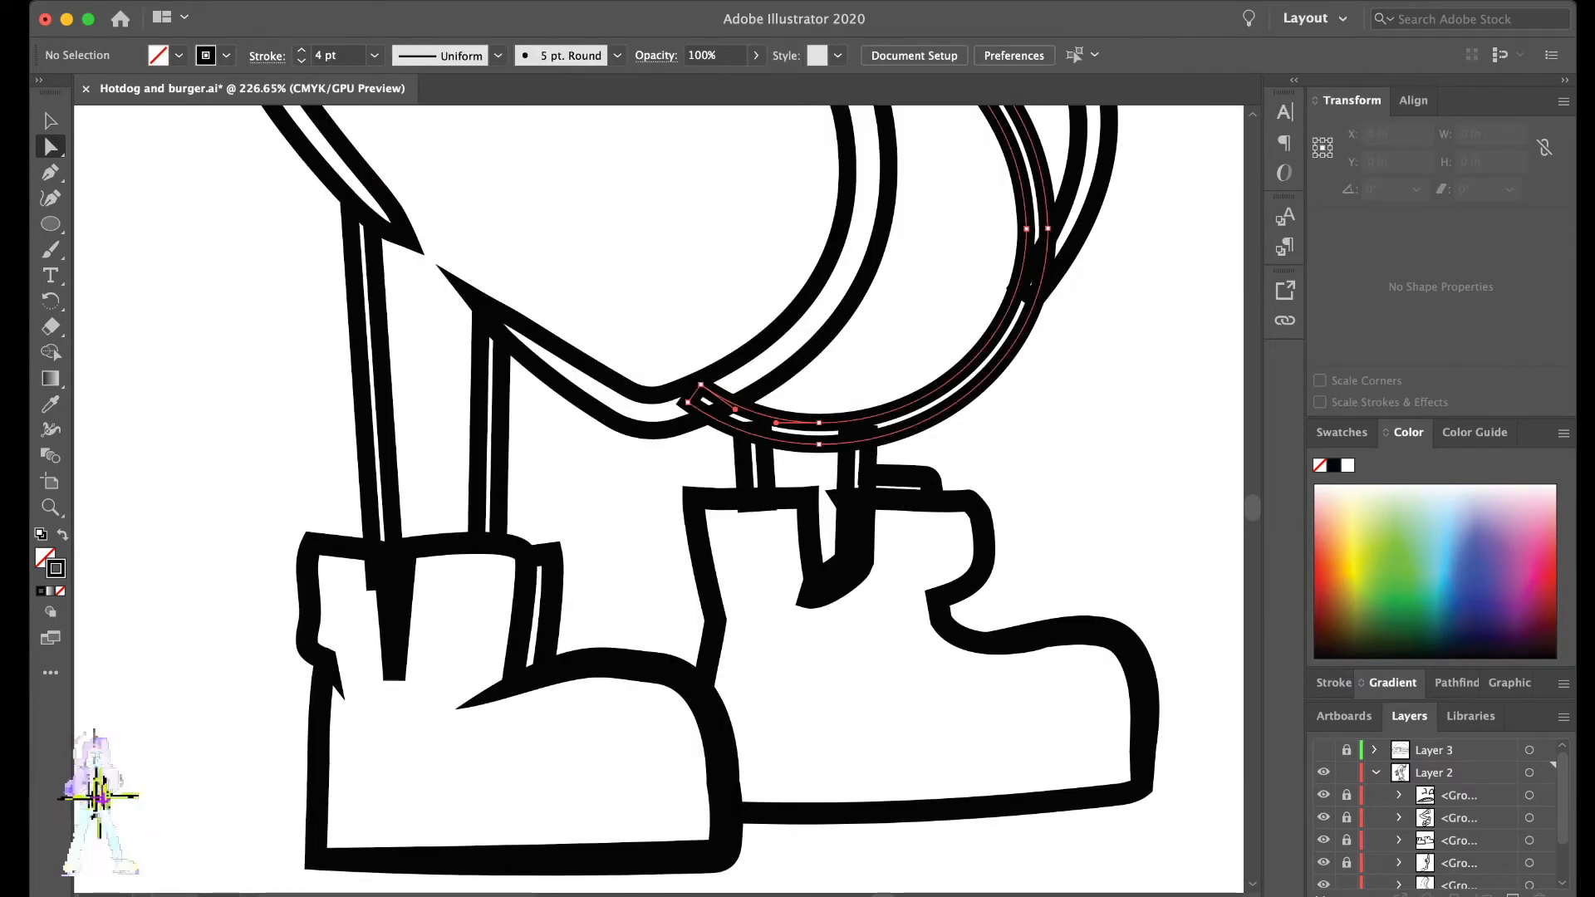
scroll(698, 399, "up", 3)
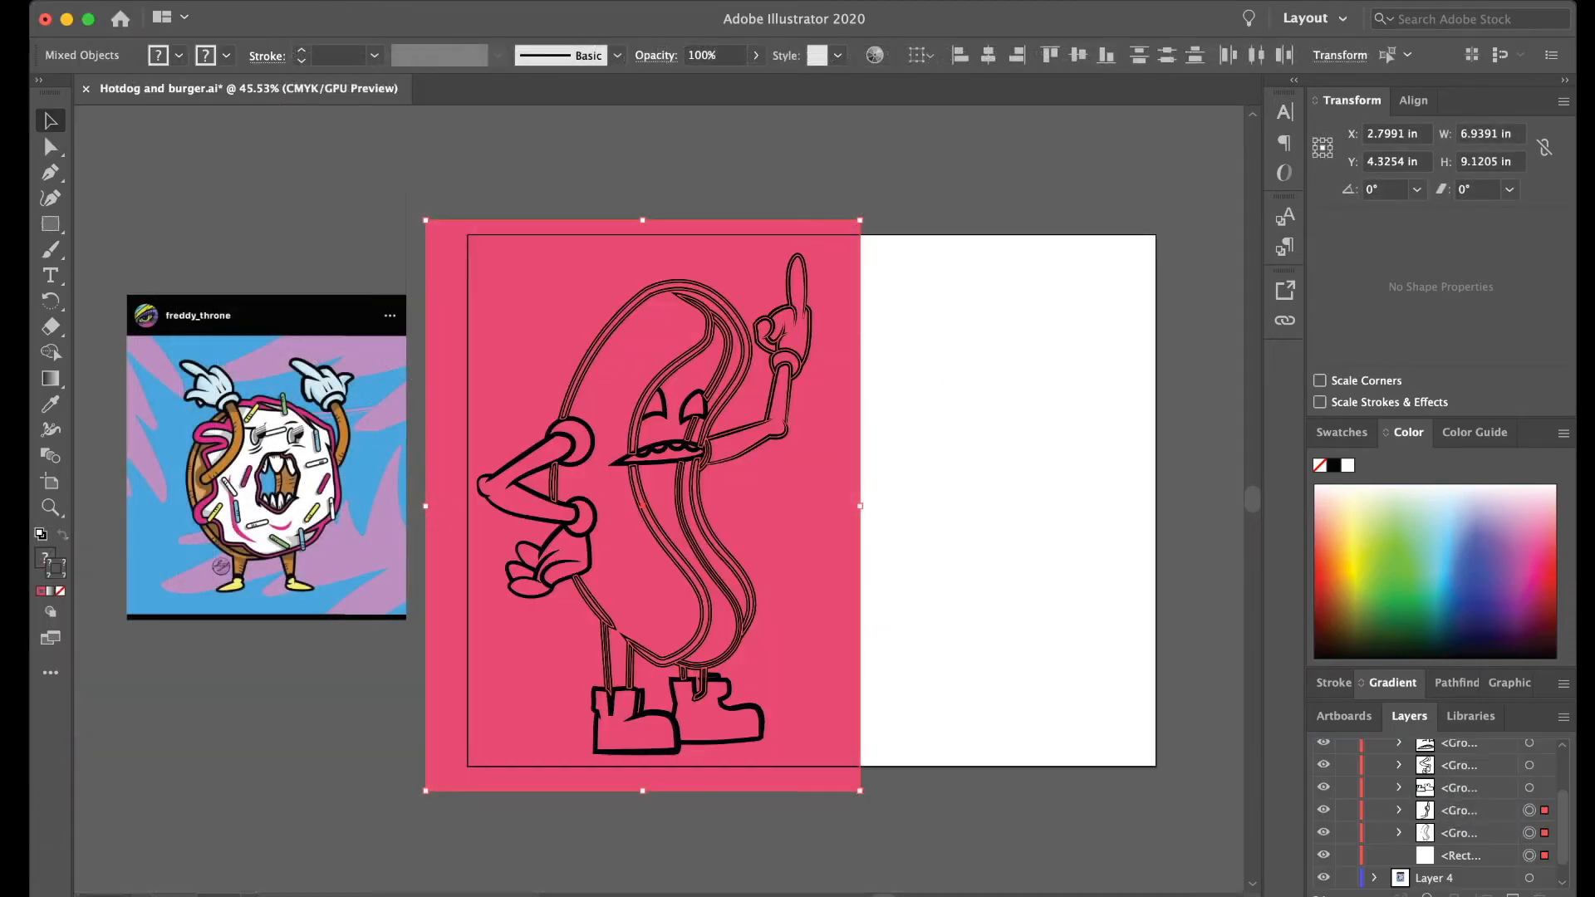
- Lock the pink background rectangle and select all the line groups above it
key("super+2")
key("super+a")
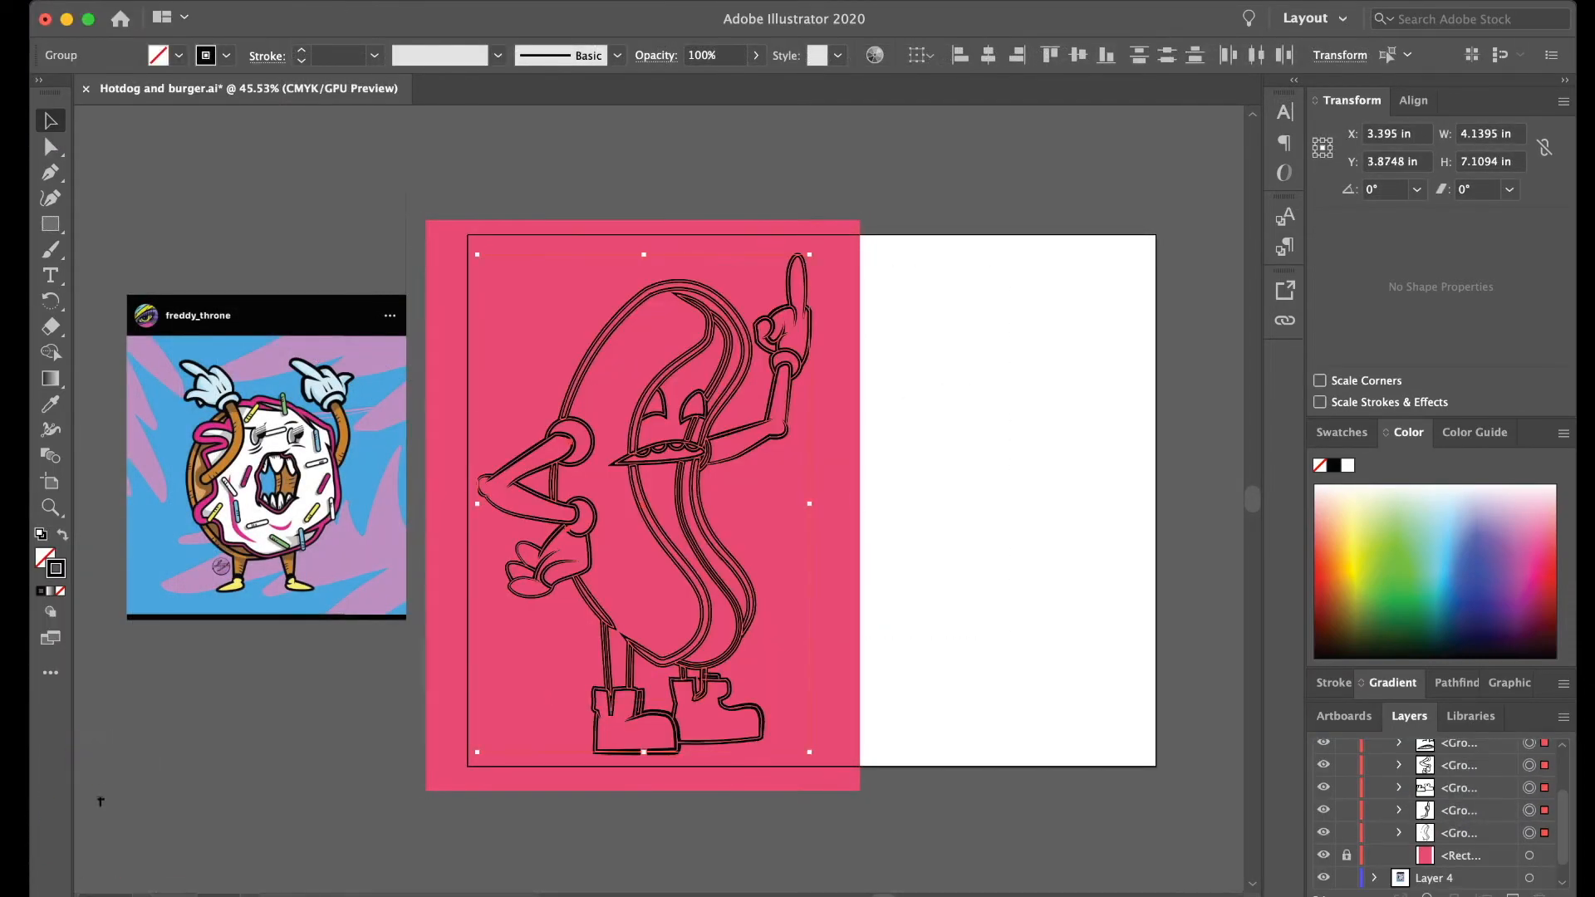
scroll(619, 711, "up", 3)
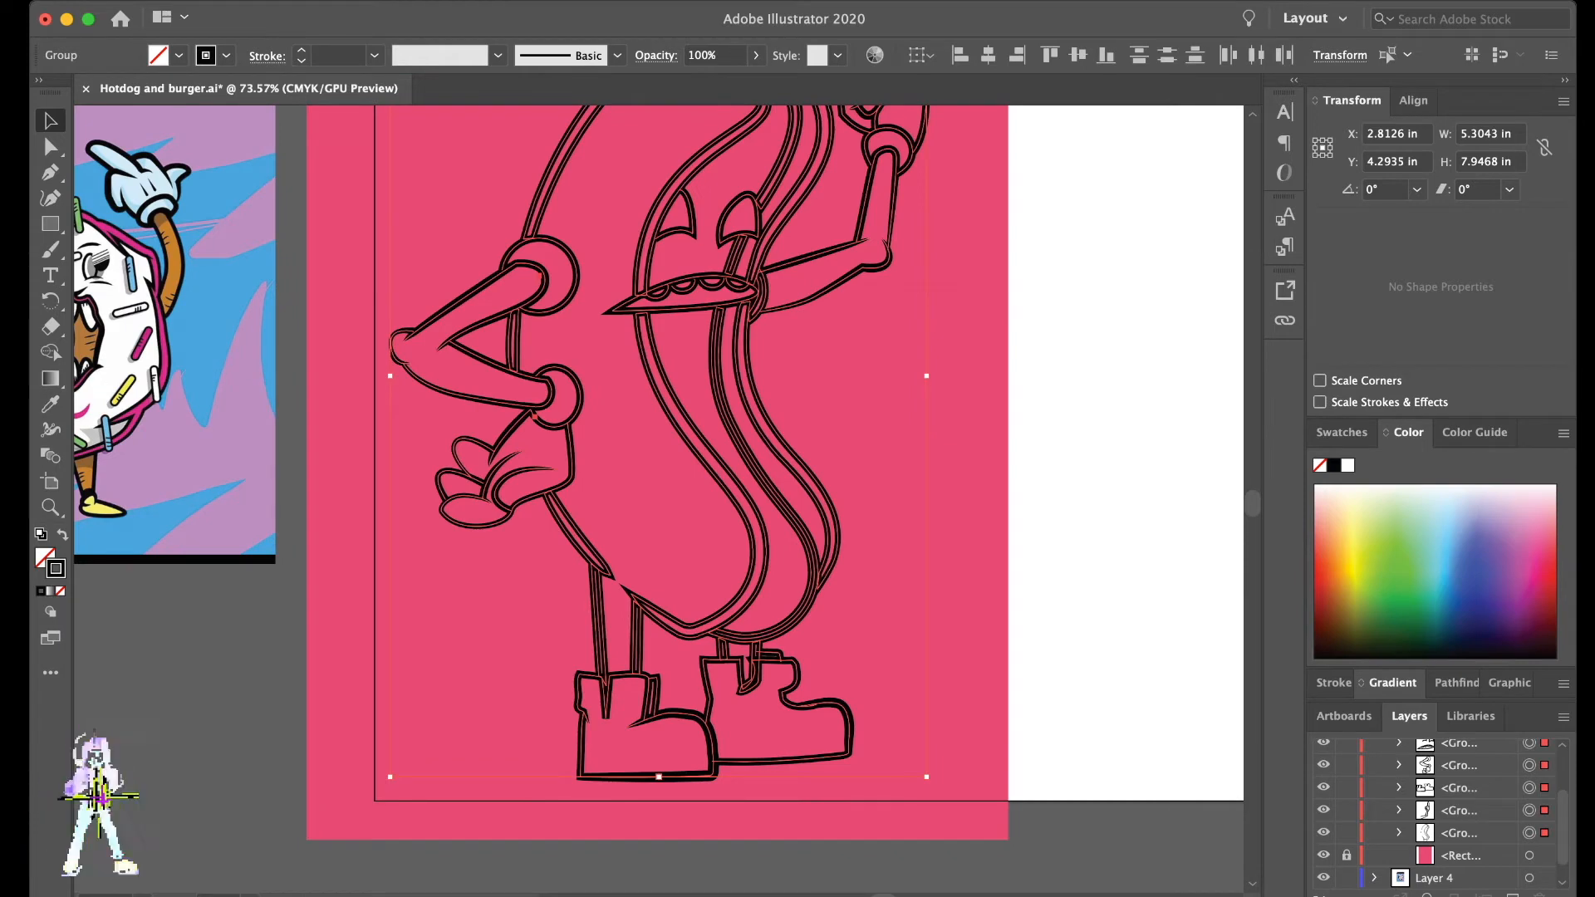
scroll(657, 263, "up", 4)
key("a")
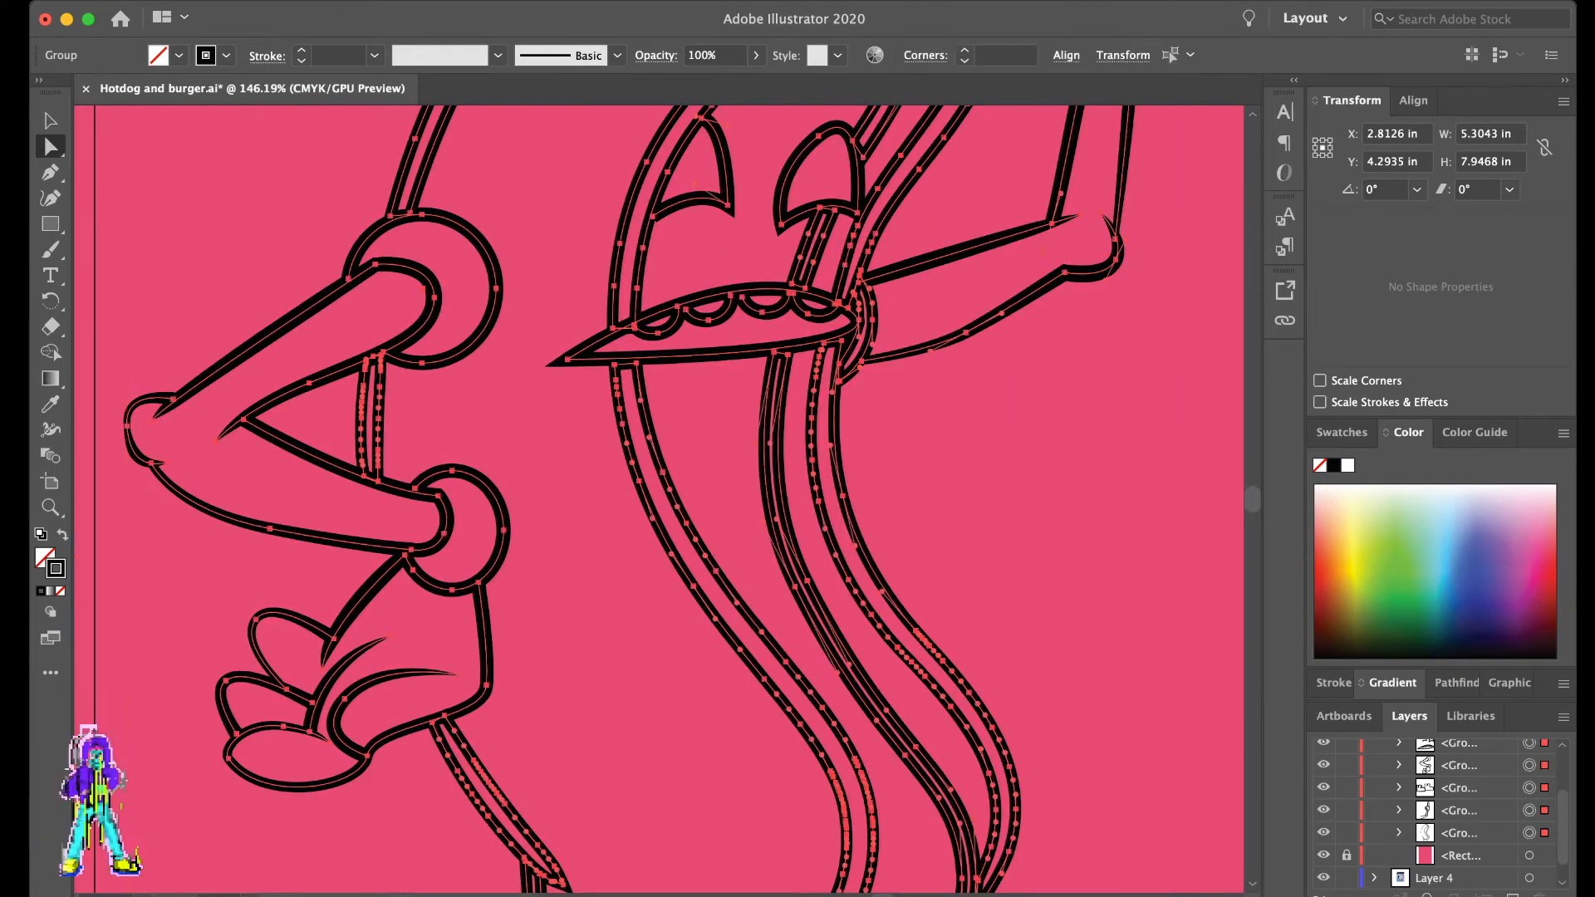
- Nudge the anchor point of the inner bun line just above the left corner of the mouth
scroll(657, 264, "up", 2)
left_click(1086, 525)
scroll(1086, 525, "down", 1)
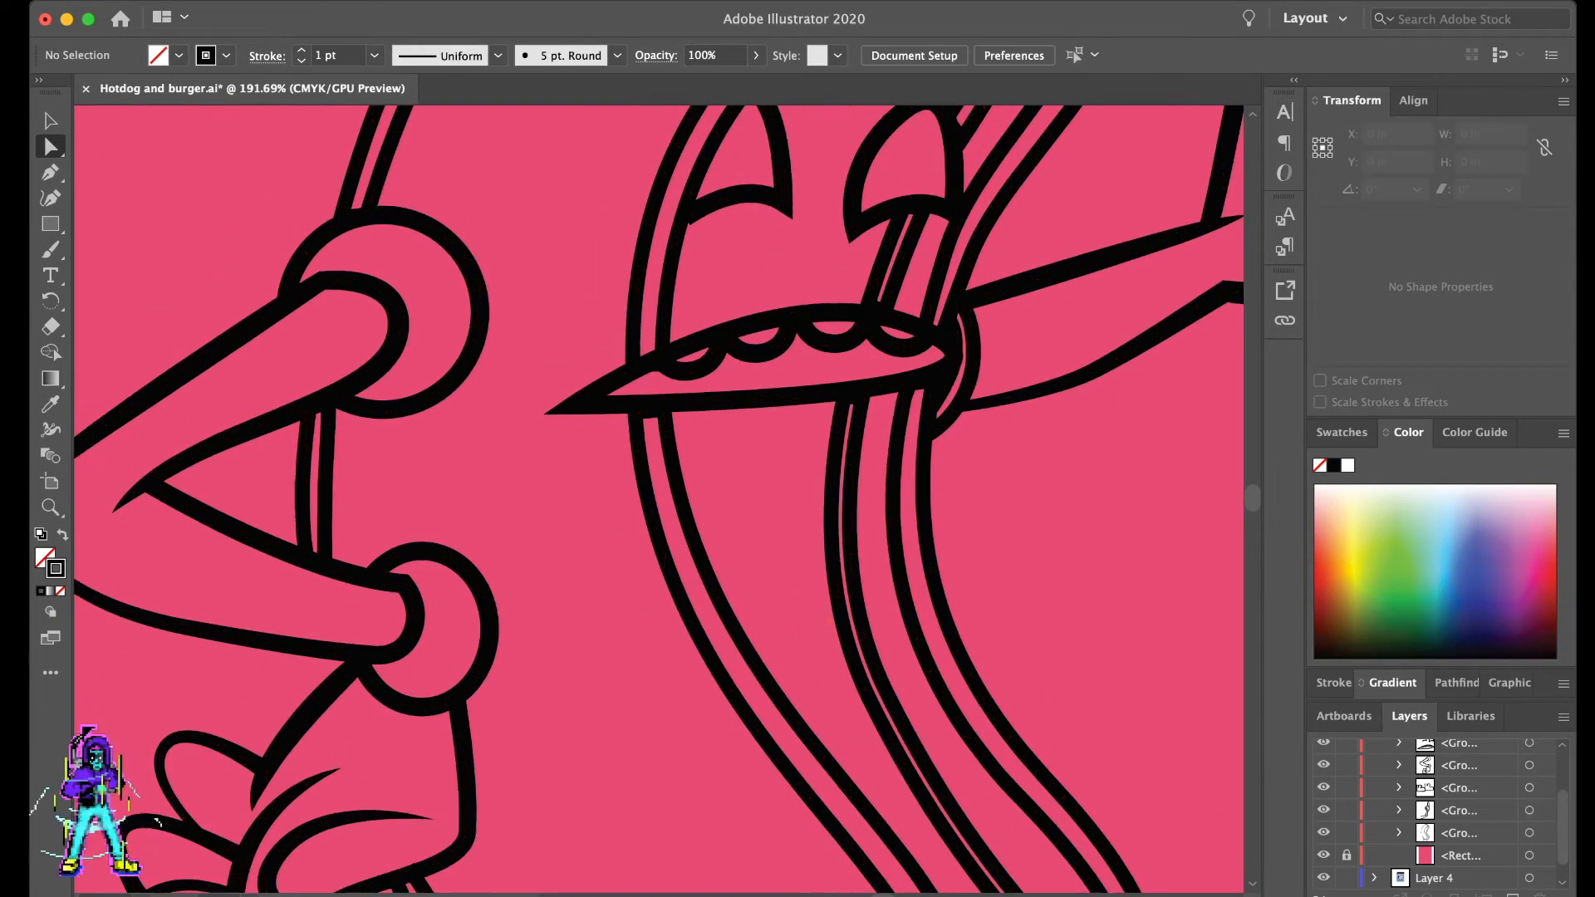
left_click(663, 309)
left_click_drag(662, 322, 660, 325)
left_click(734, 274)
scroll(911, 485, "down", 5)
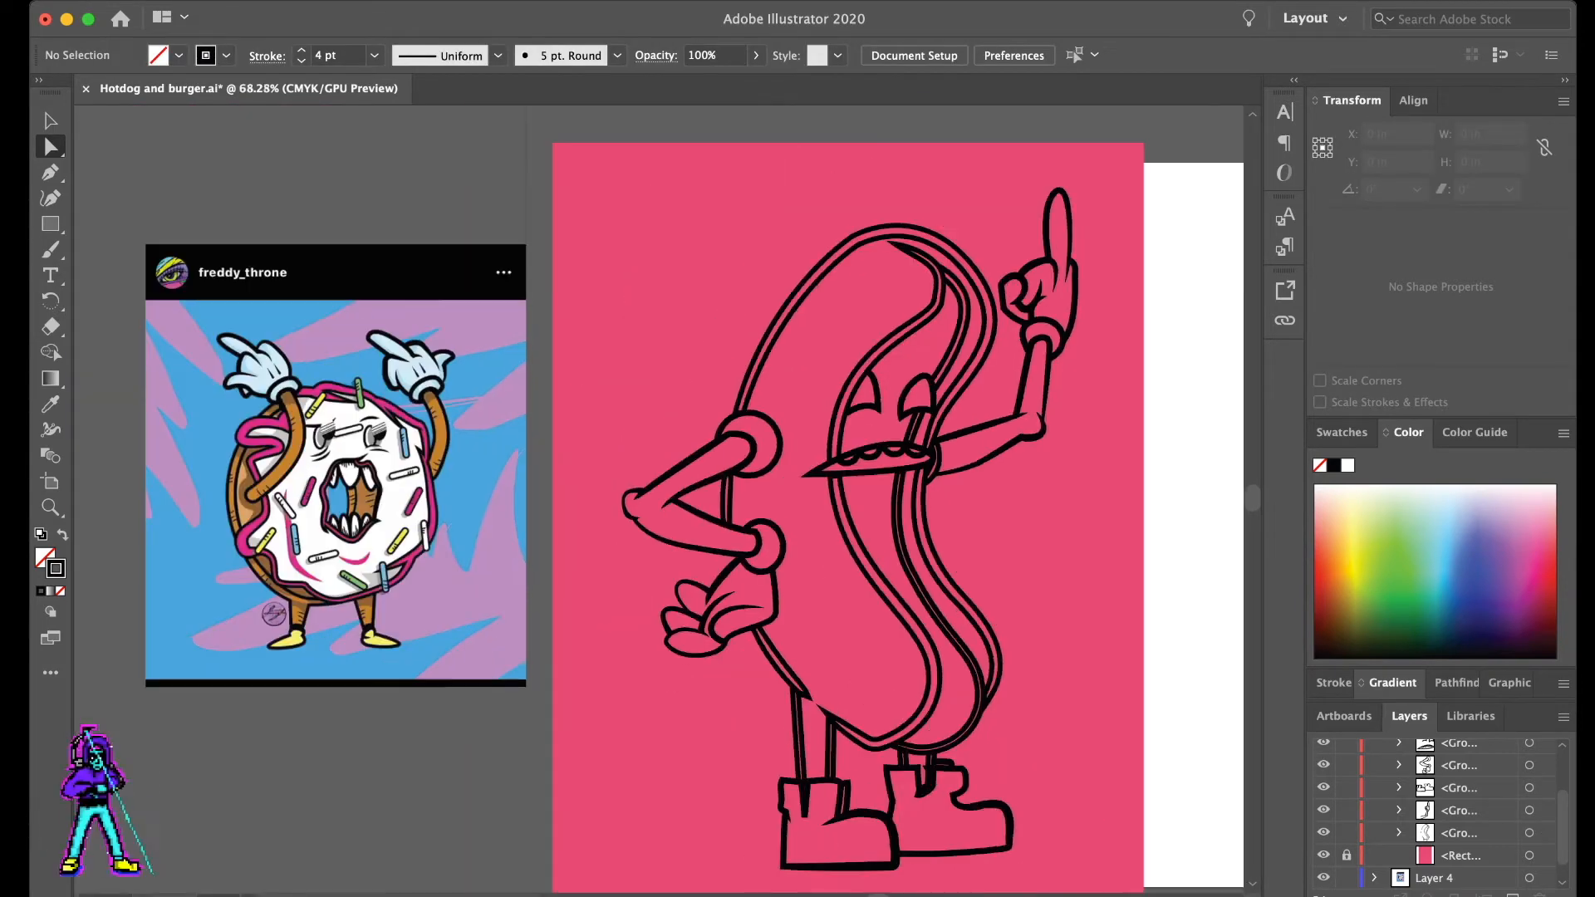
- Select all the line groups and convert their strokes into black filled outlines
scroll(911, 485, "right", 1)
key("v")
scroll(795, 334, "down", 2)
scroll(794, 334, "right", 1)
key("super+a")
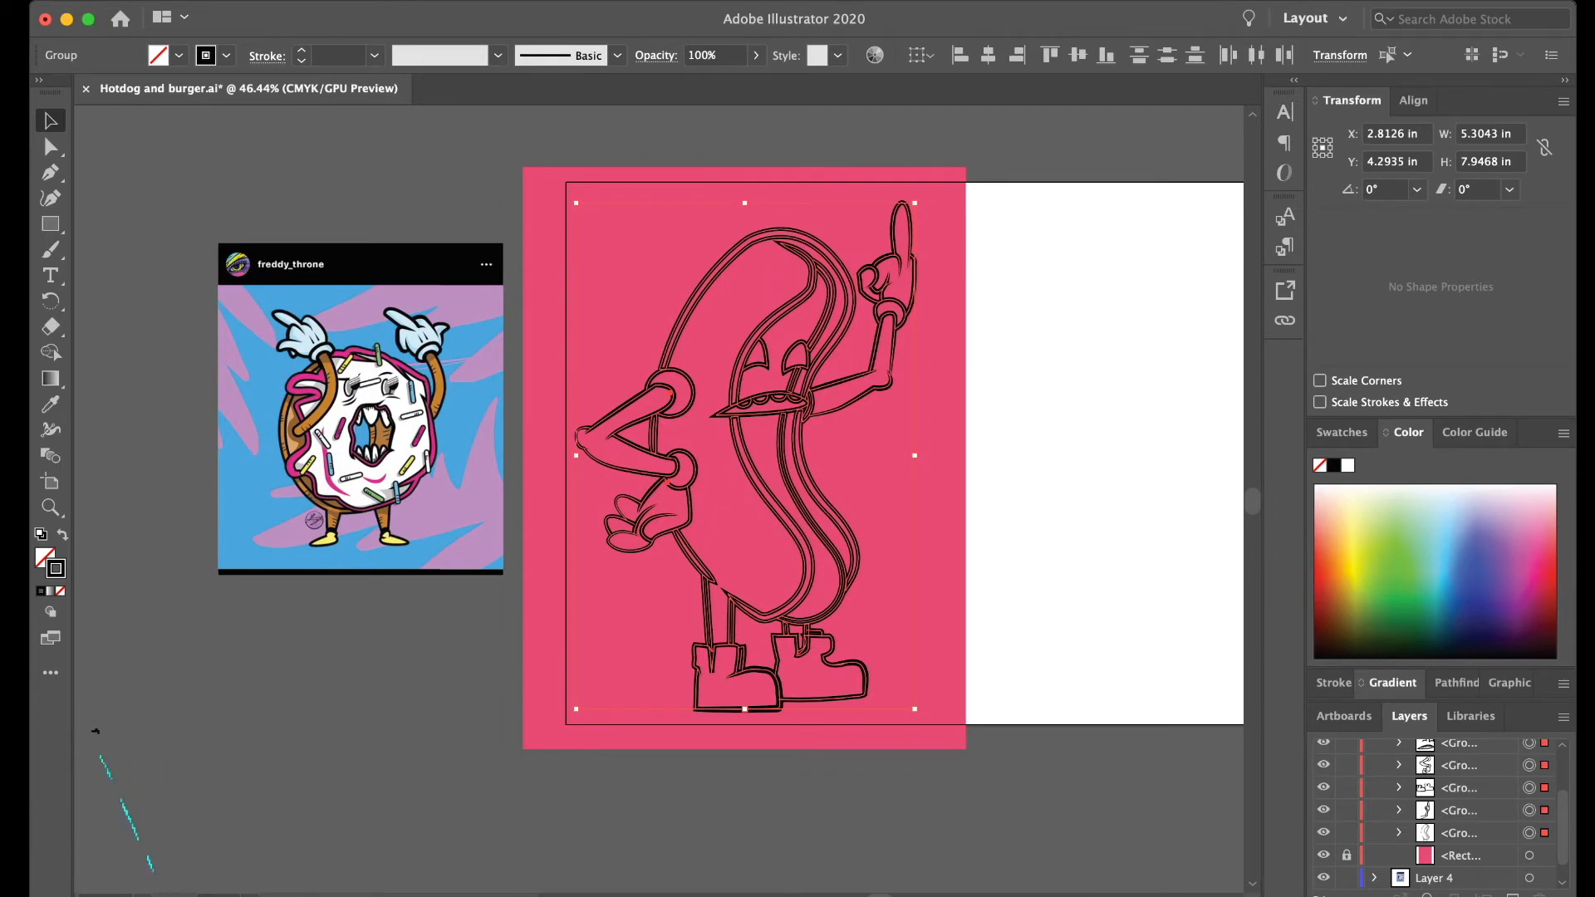
key("d")
key("super+z")
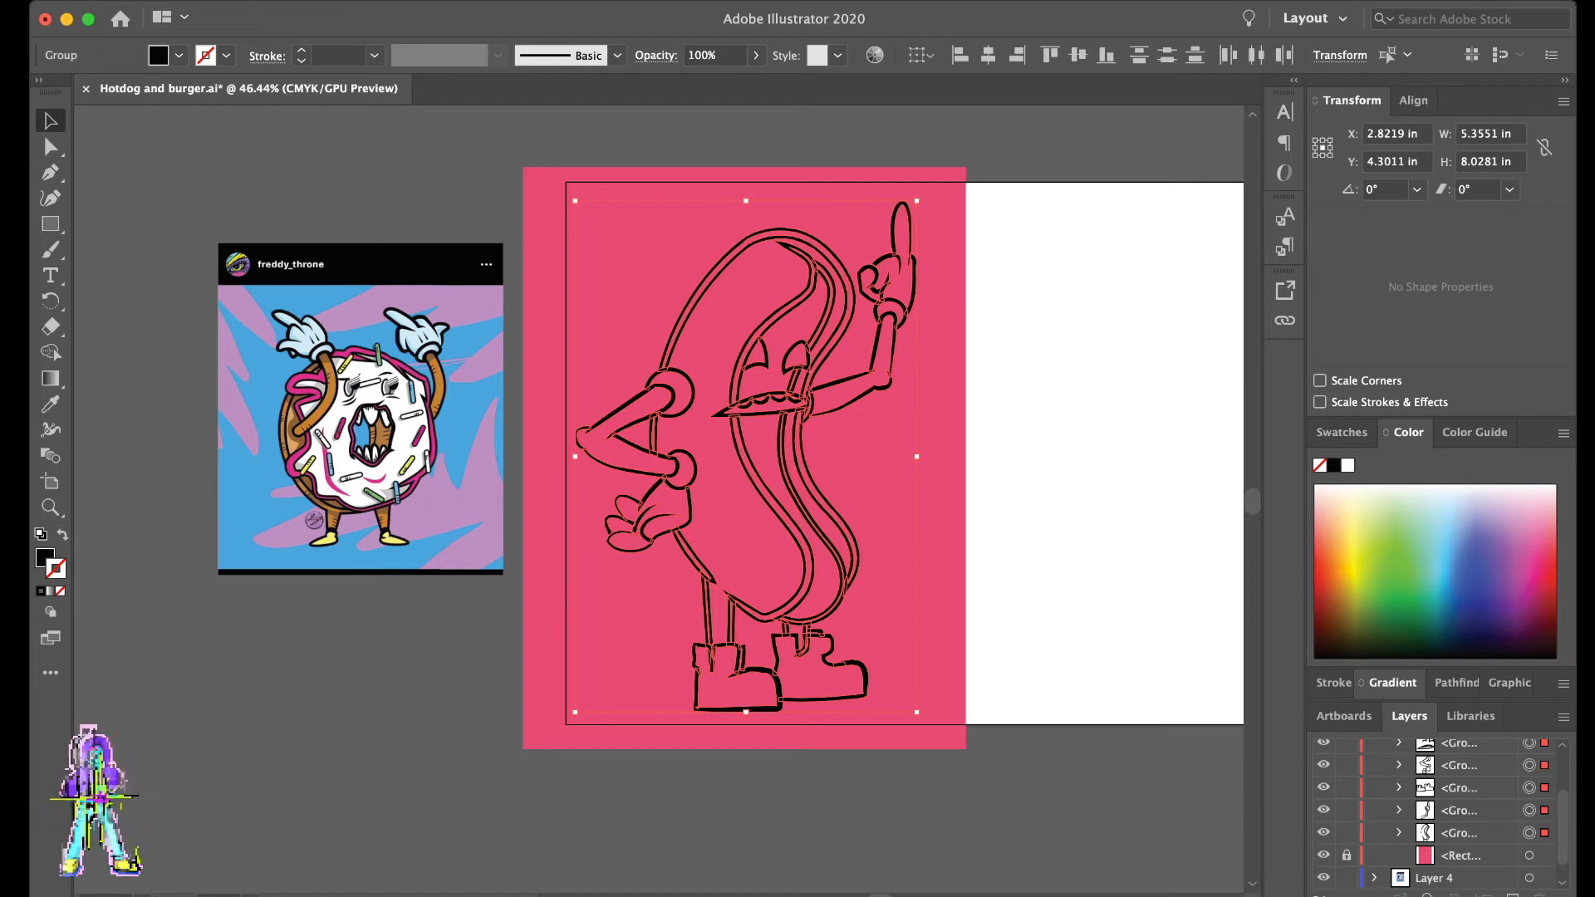
key("super+shift+z")
key("super+z")
- Unite all the line outlines into one compound path and check it with the pink rectangle hidden
left_click(1456, 682)
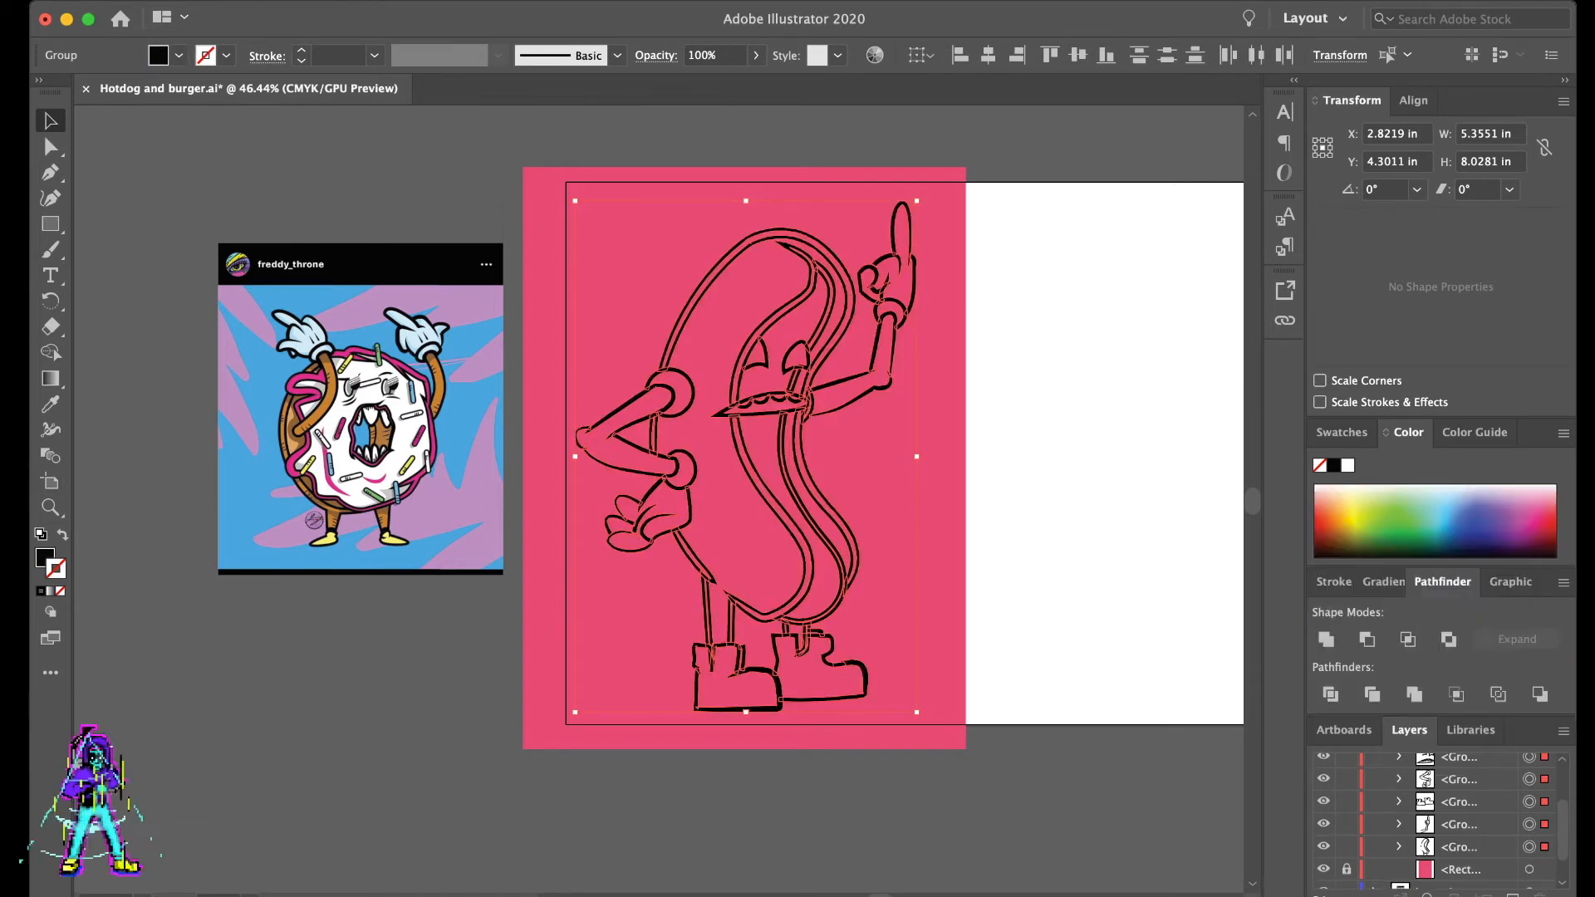
left_click(1326, 639)
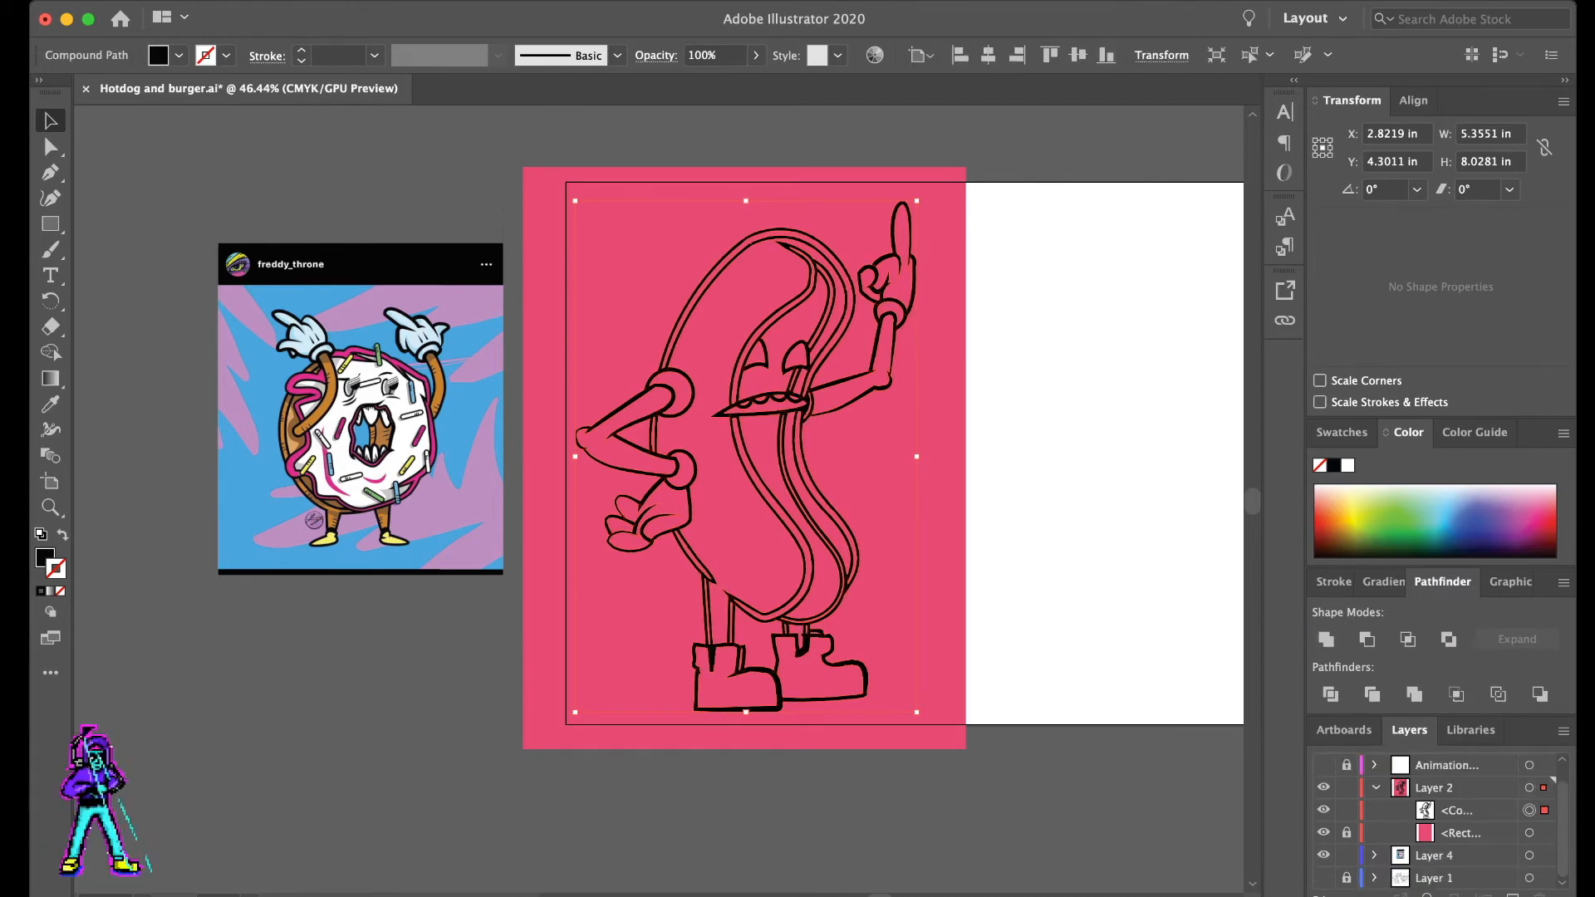
left_click(1324, 787)
left_click(1323, 787)
left_click(1323, 832)
left_click(1323, 787)
left_click(1323, 787)
left_click(1323, 810)
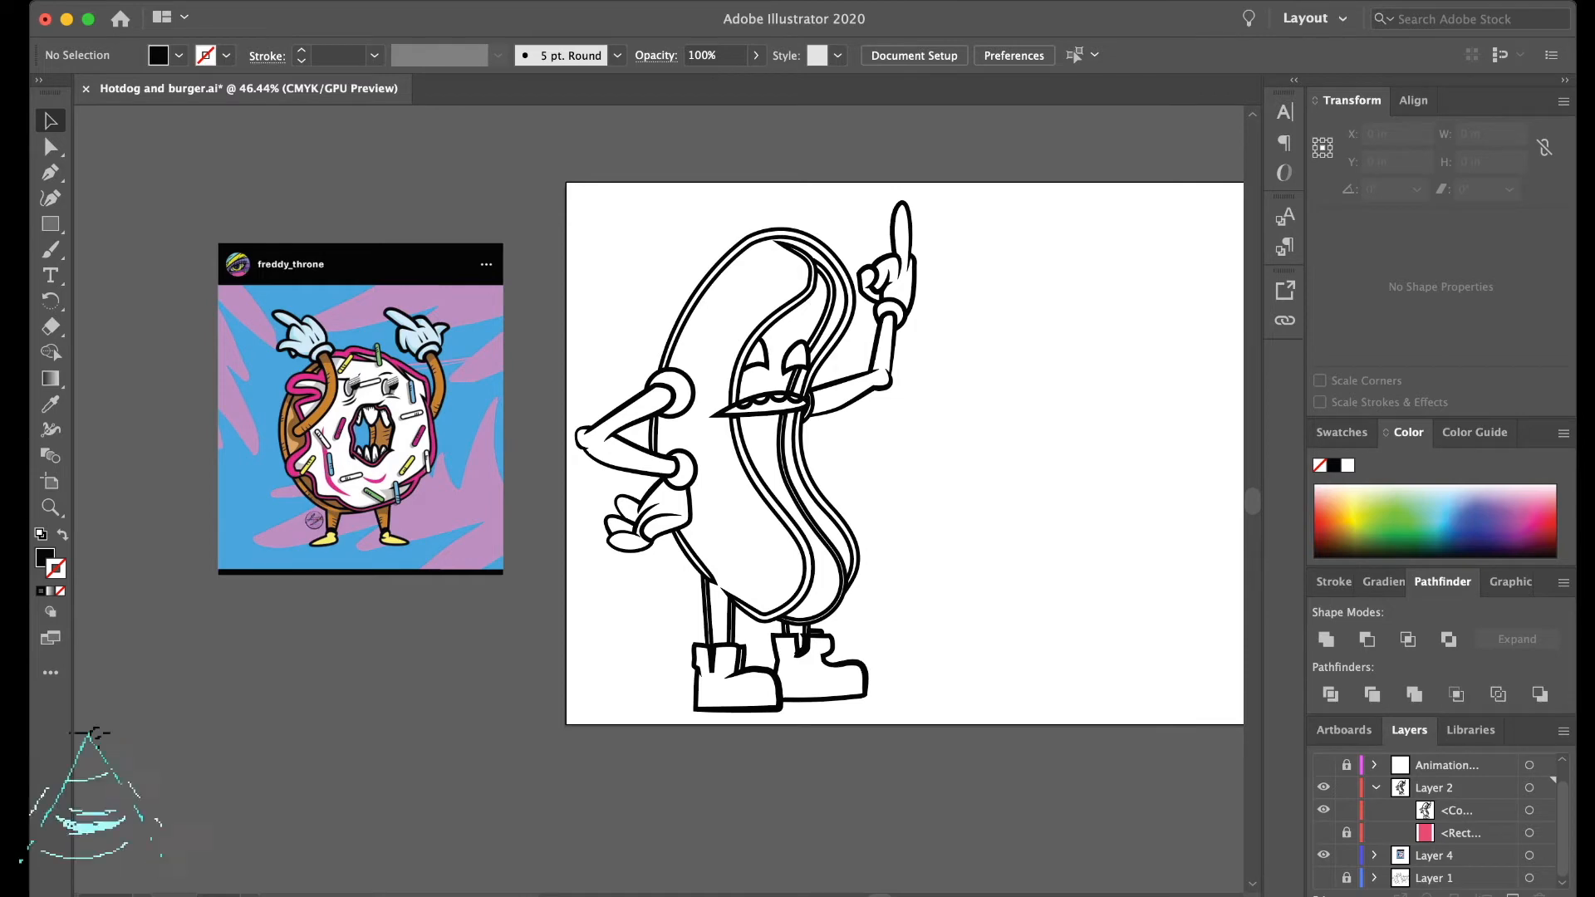
- Show and unlock the pink rectangle, then split it along the line art into a single group of separate pieces
left_click(1324, 832)
left_click(1346, 832)
left_click(1347, 810)
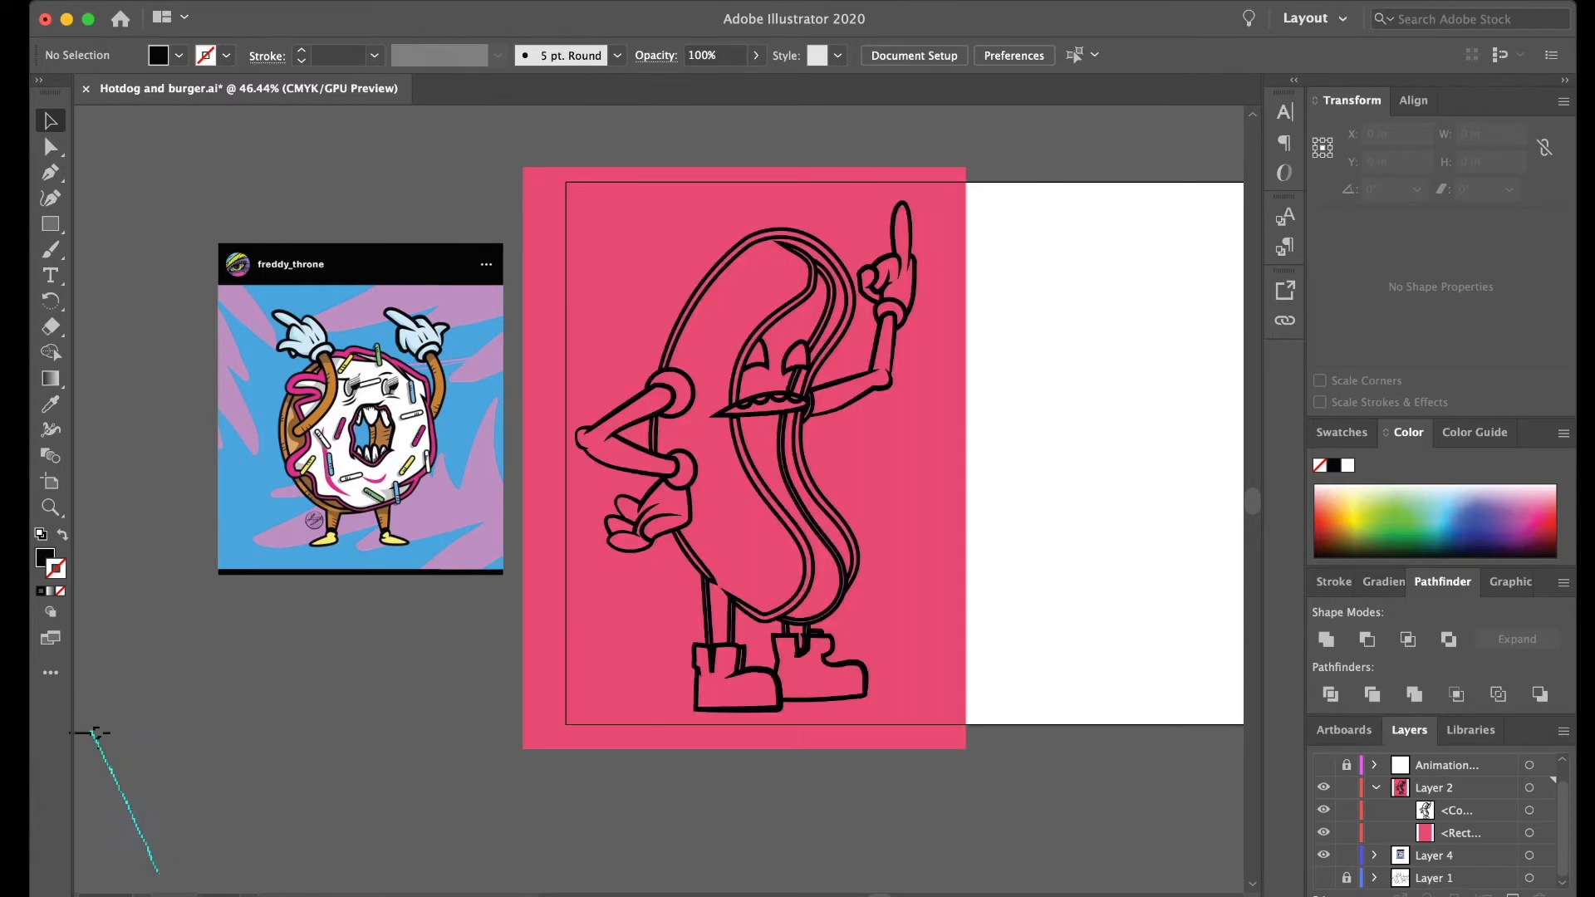
key("super+a")
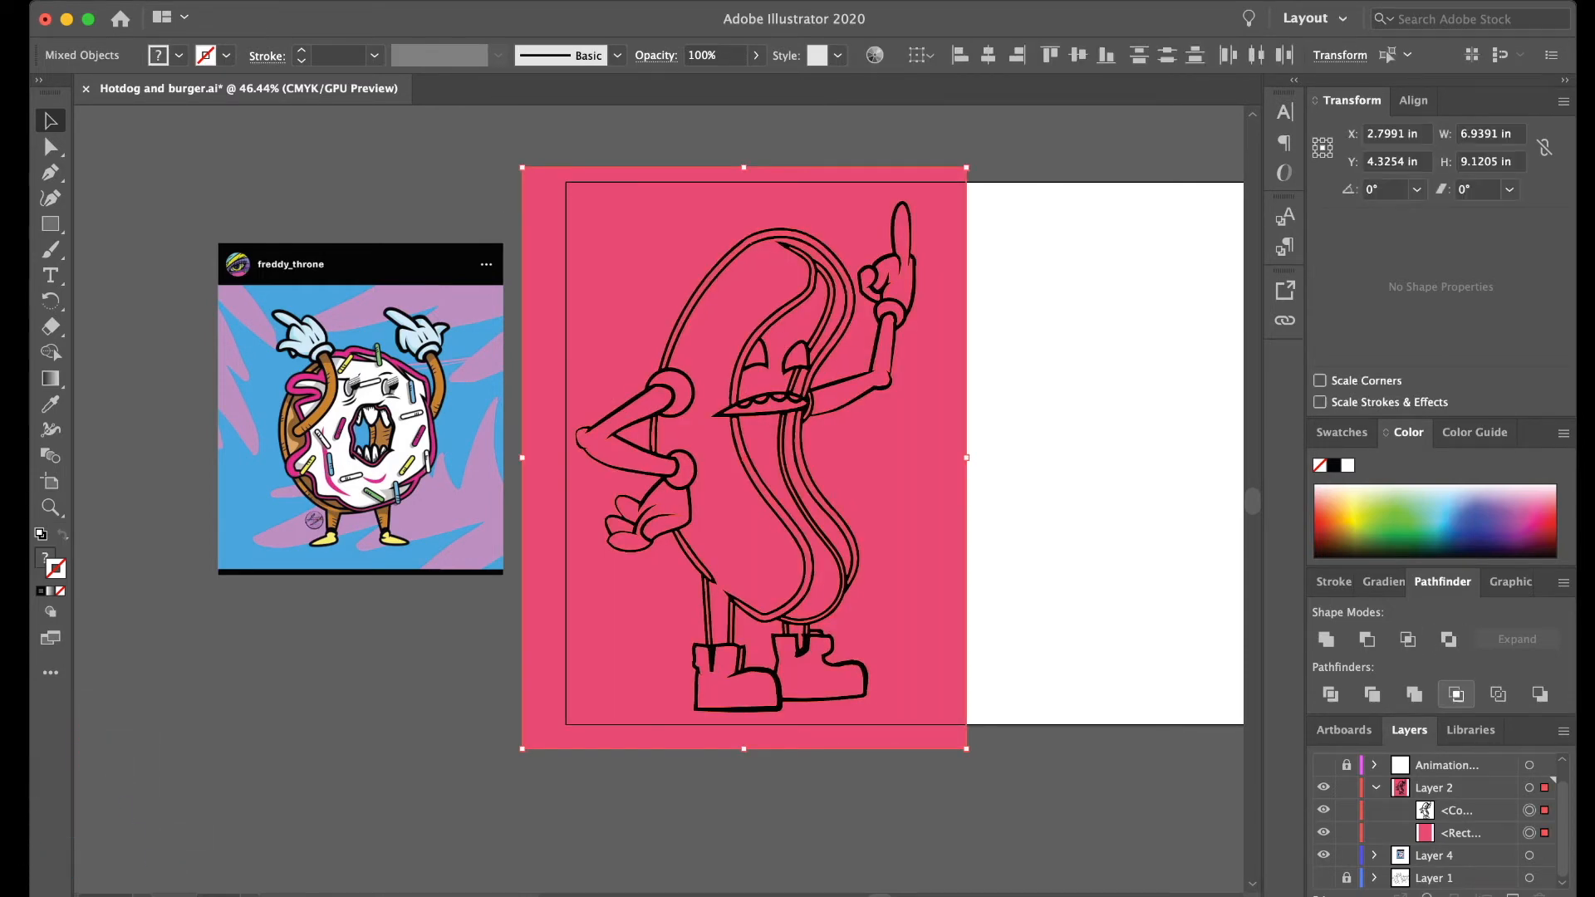
left_click(1448, 639)
key("super+z")
key("super+g")
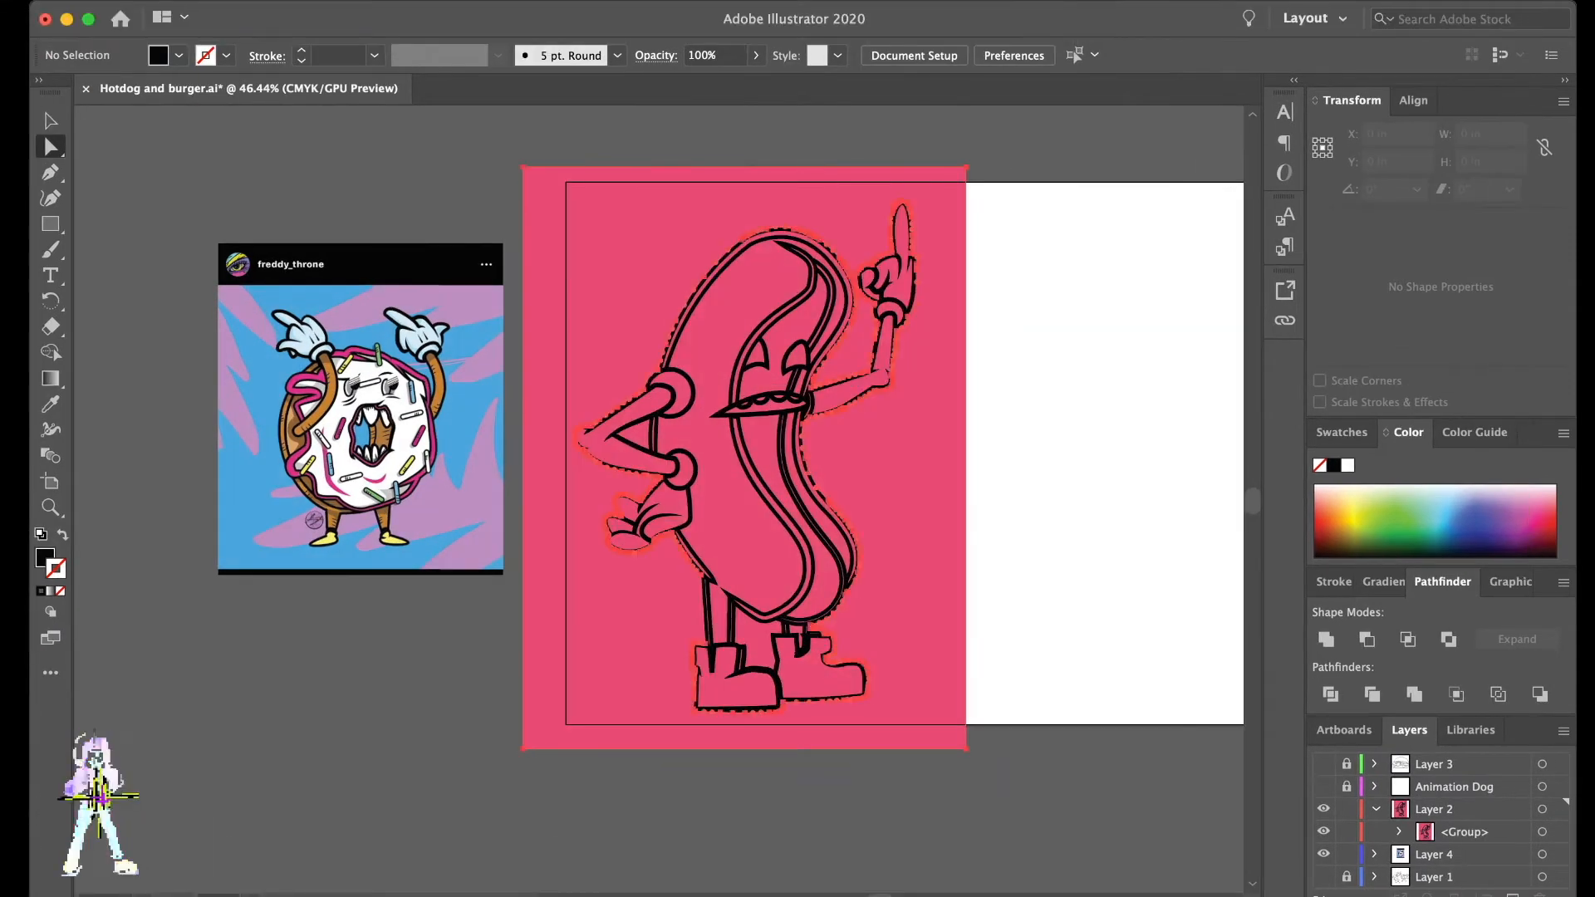
- Delete the pink background pieces around the hot dog and in the gap between its legs
left_click(607, 522)
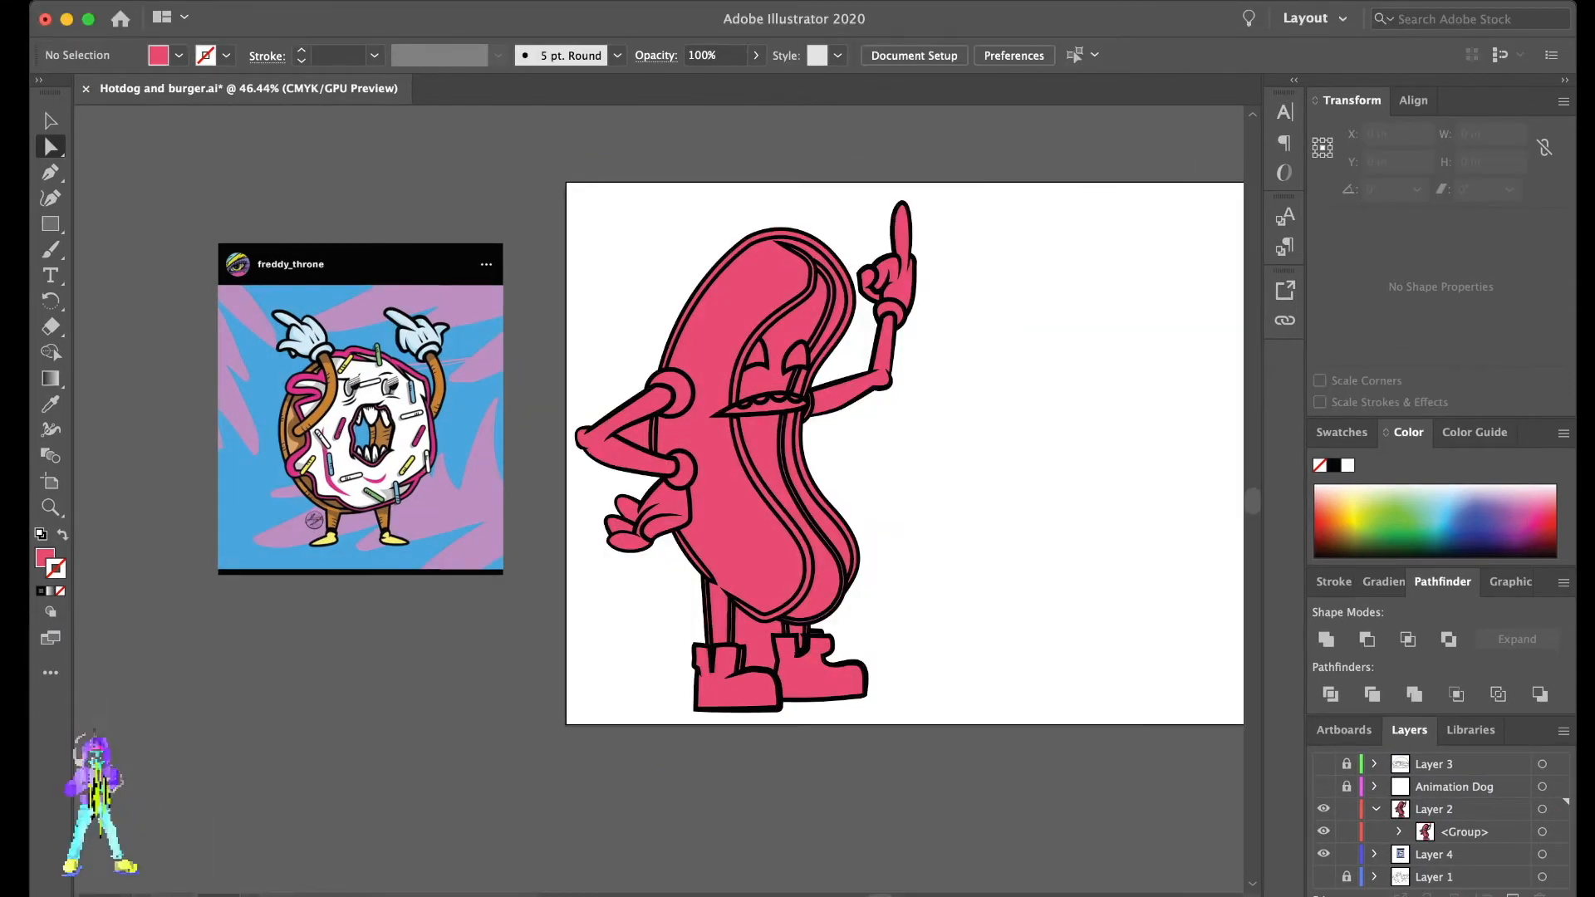
scroll(947, 519, "up", 3)
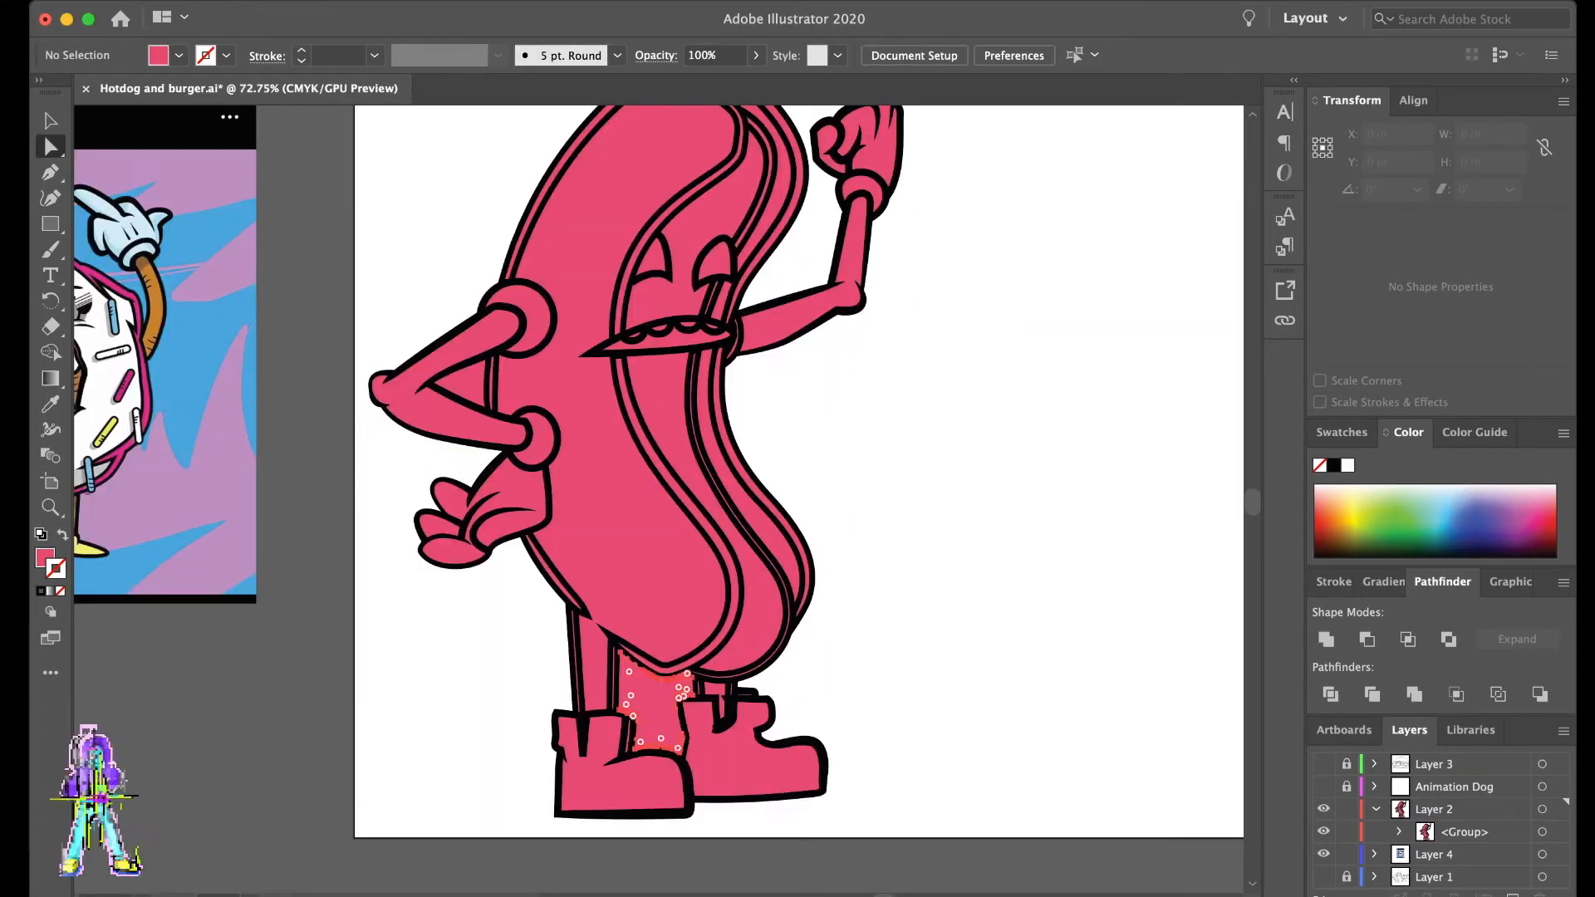
left_click(468, 384)
key("Delete")
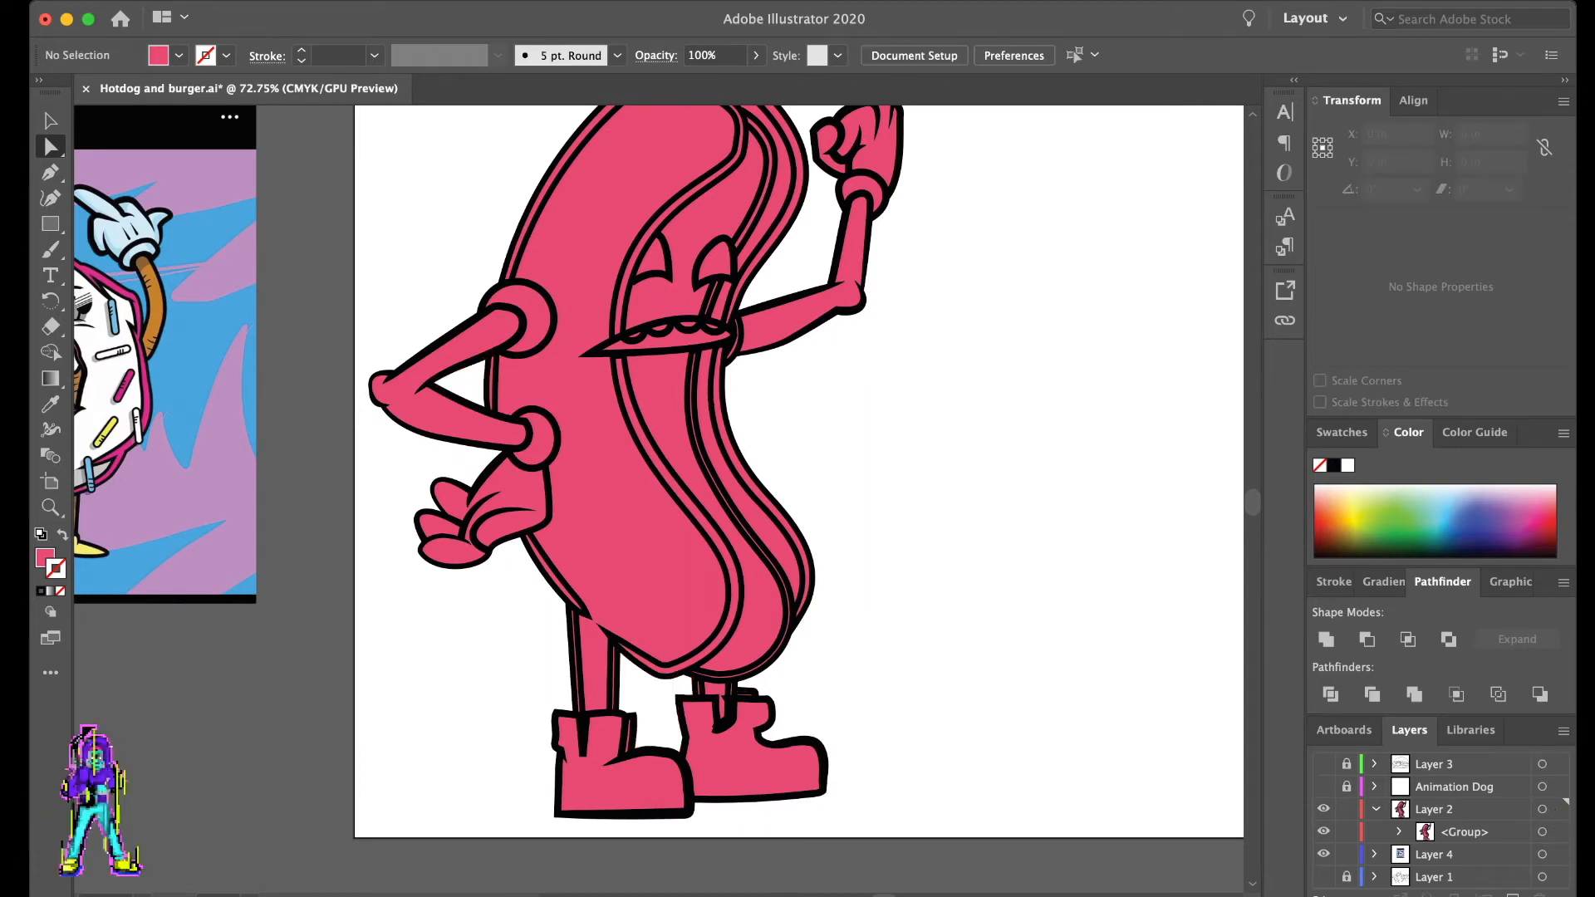
- Fill the large front bun piece with yellow and remove its stroke
scroll(585, 465, "up", 1)
left_click(586, 466)
left_click(1357, 520)
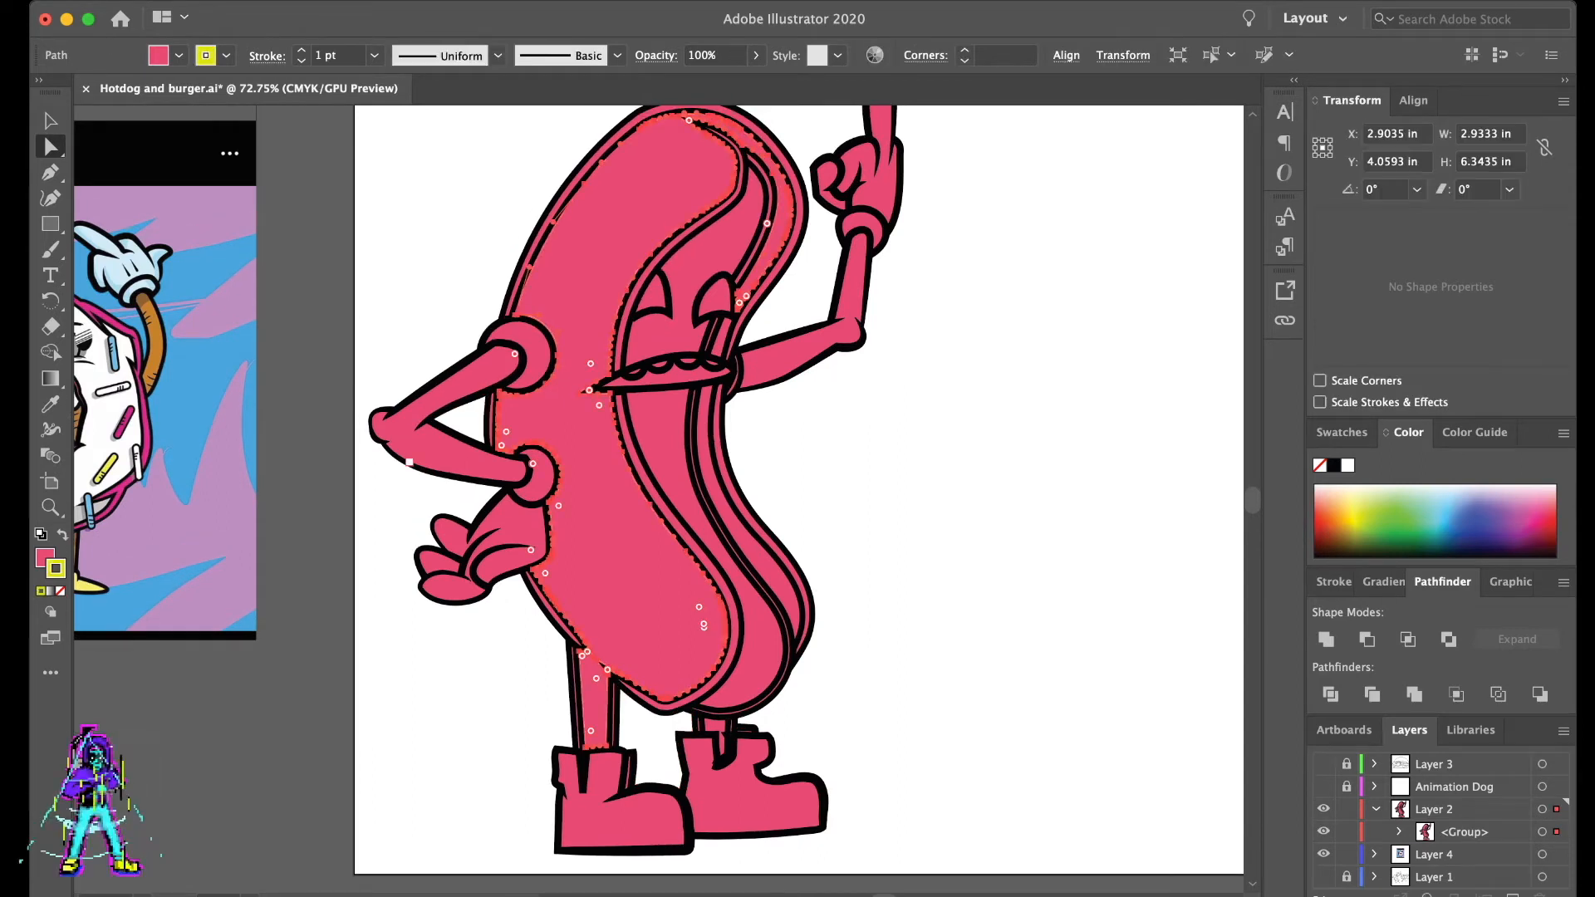
key("shift+x")
key("slash")
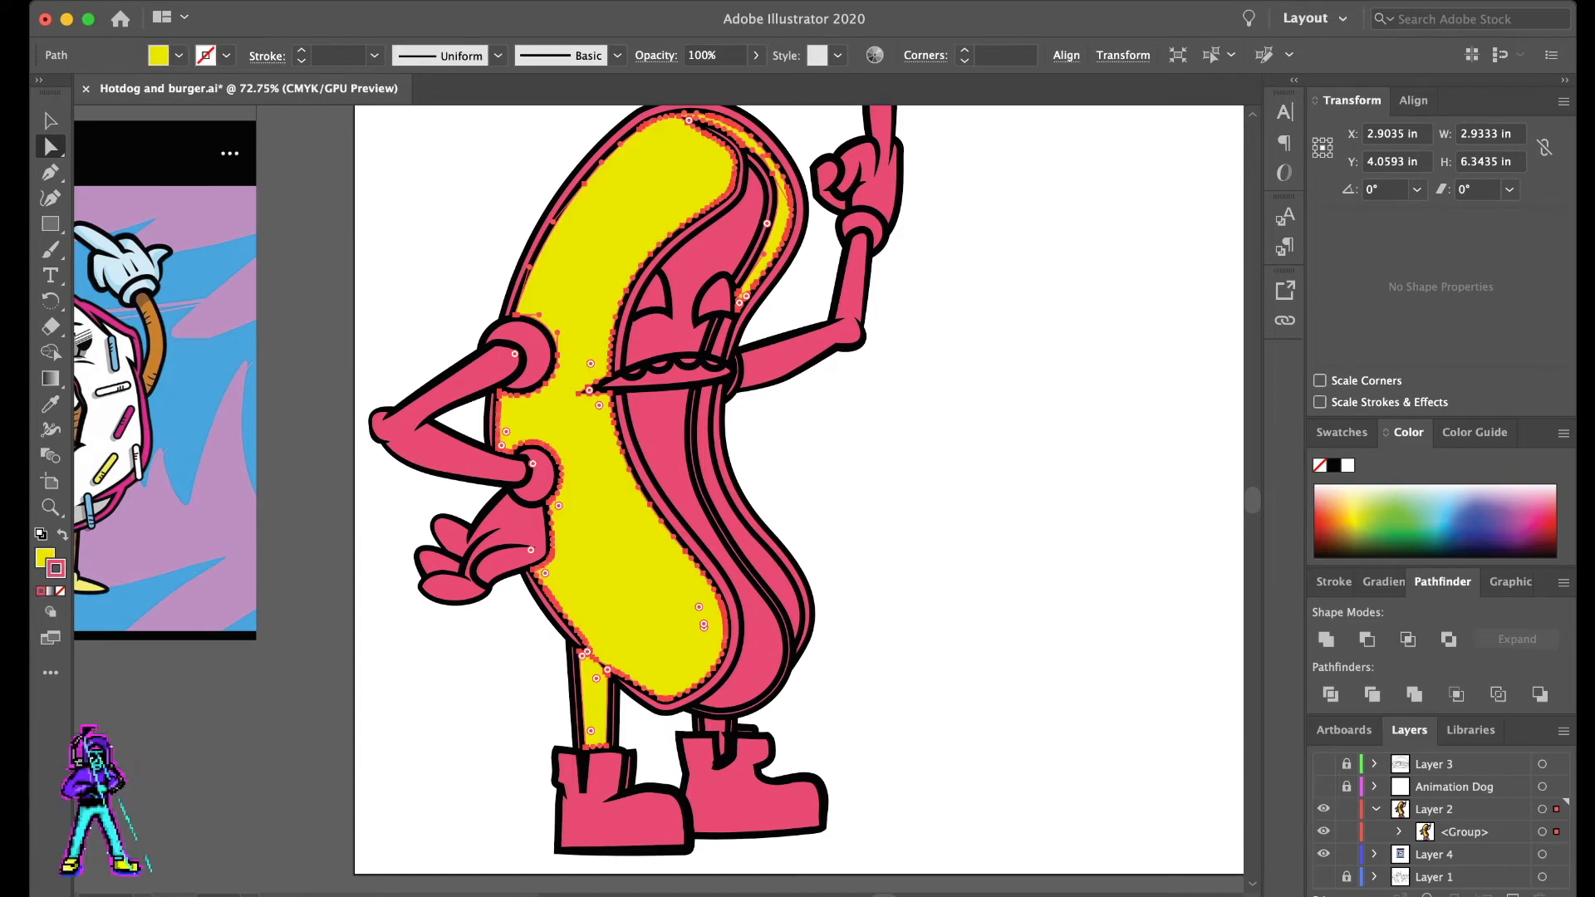
- Undo the last stroke change, then clear the front bun piece's stroke and give it a pale yellow fill
key("super+z")
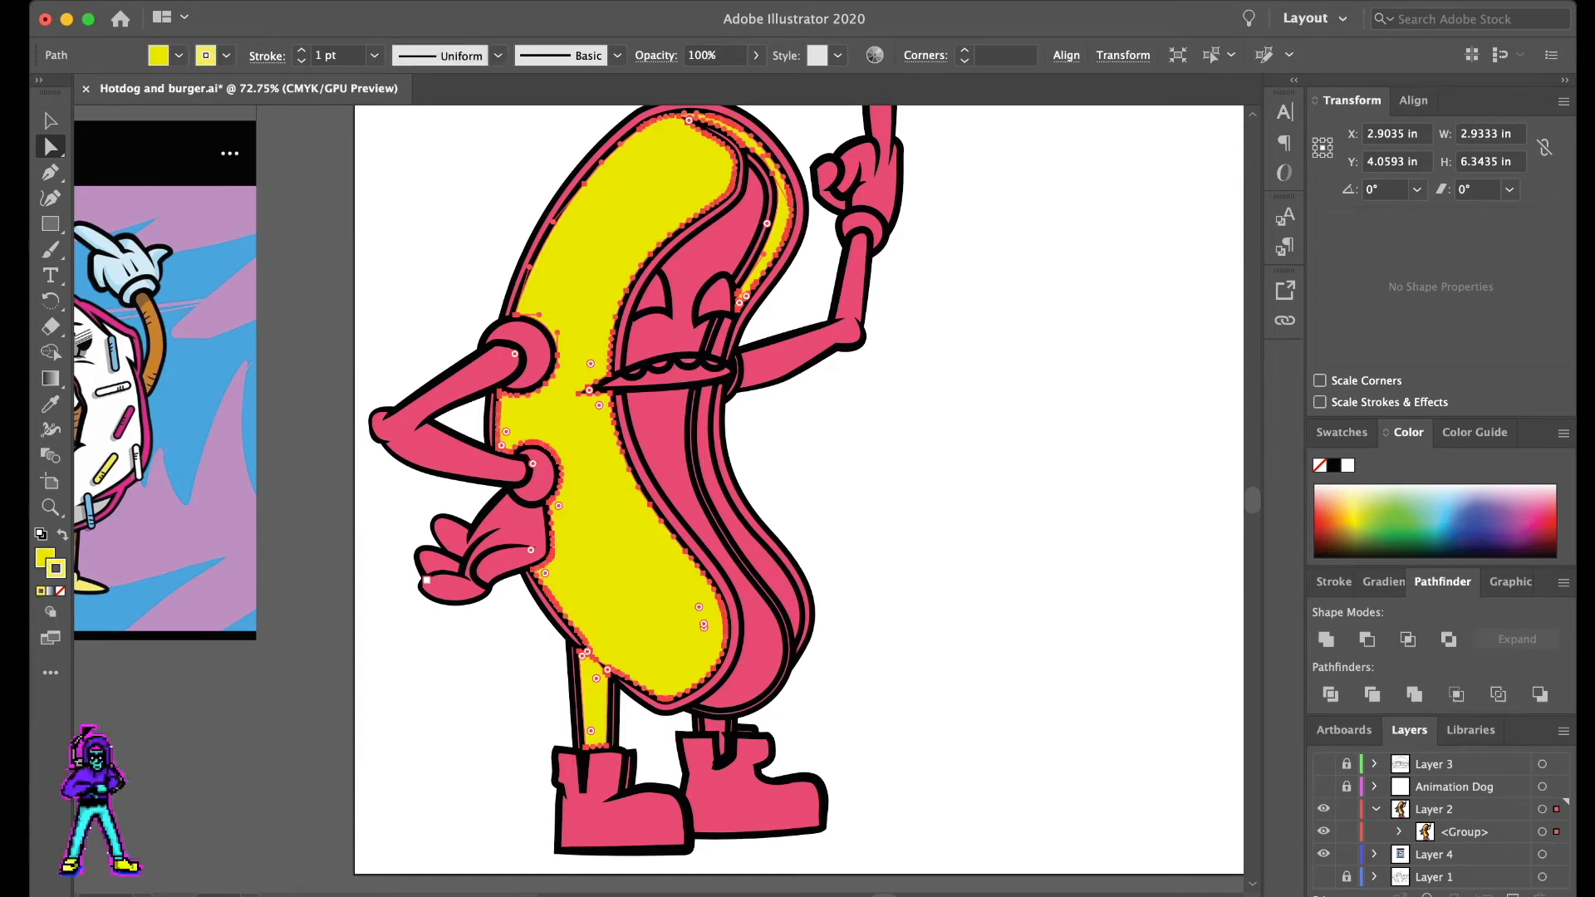
key("x")
left_click(1325, 517)
left_click(1333, 509)
left_click(1346, 507)
left_click(1358, 508)
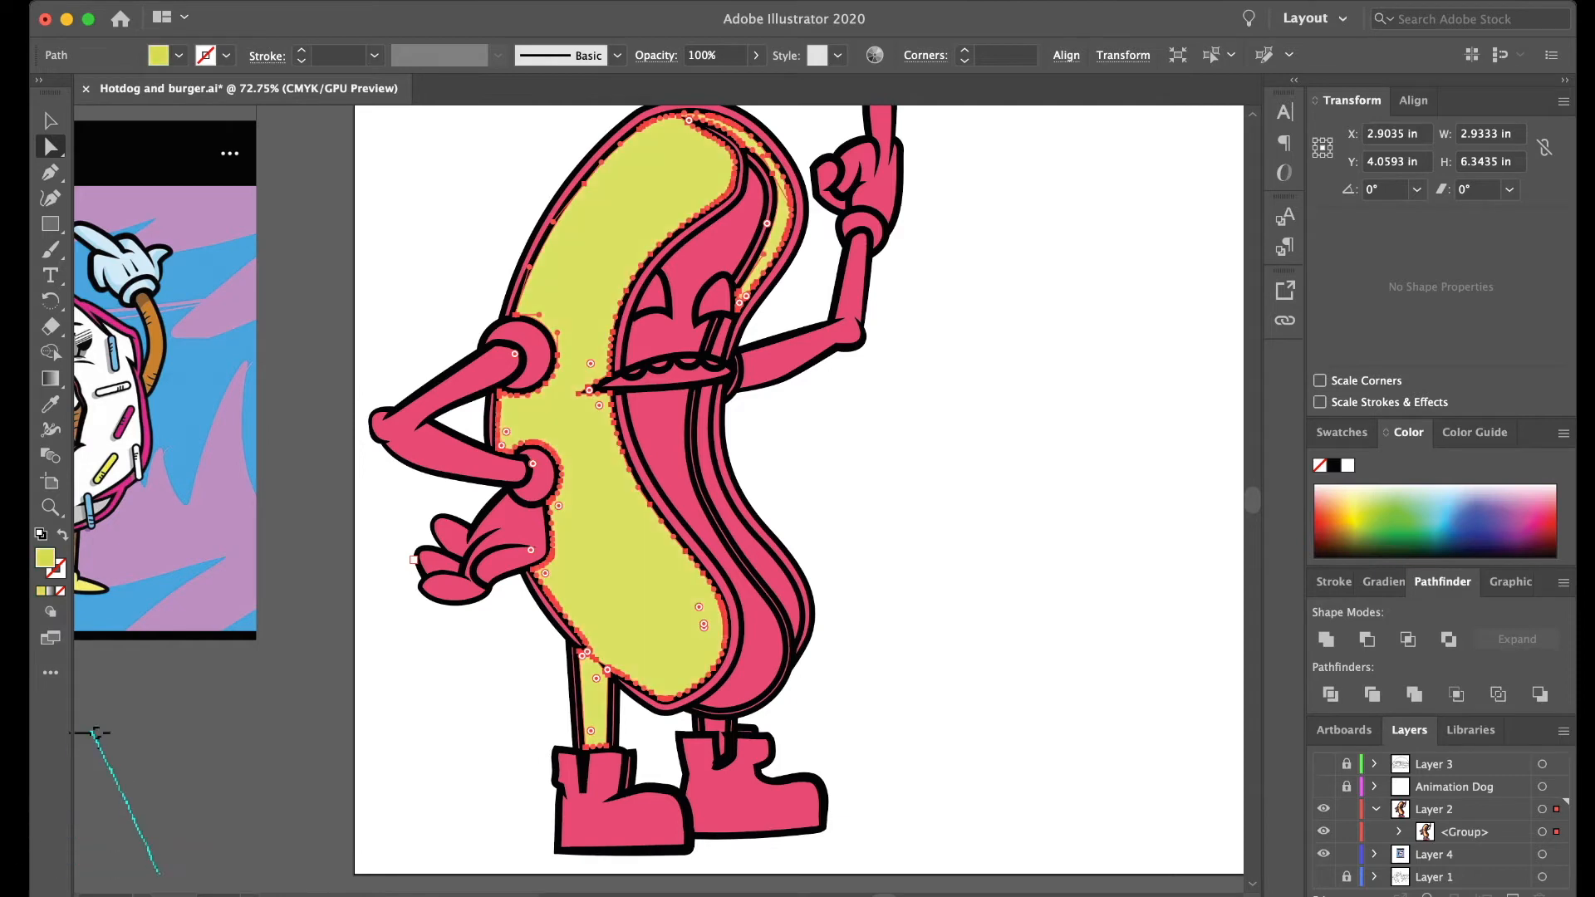
left_click(1353, 506)
- Fill the bun piece behind the sausage with the front bun's pale yellow using the Eyedropper
left_click(789, 588)
key("i")
left_click(694, 594)
key("a")
left_click(922, 573)
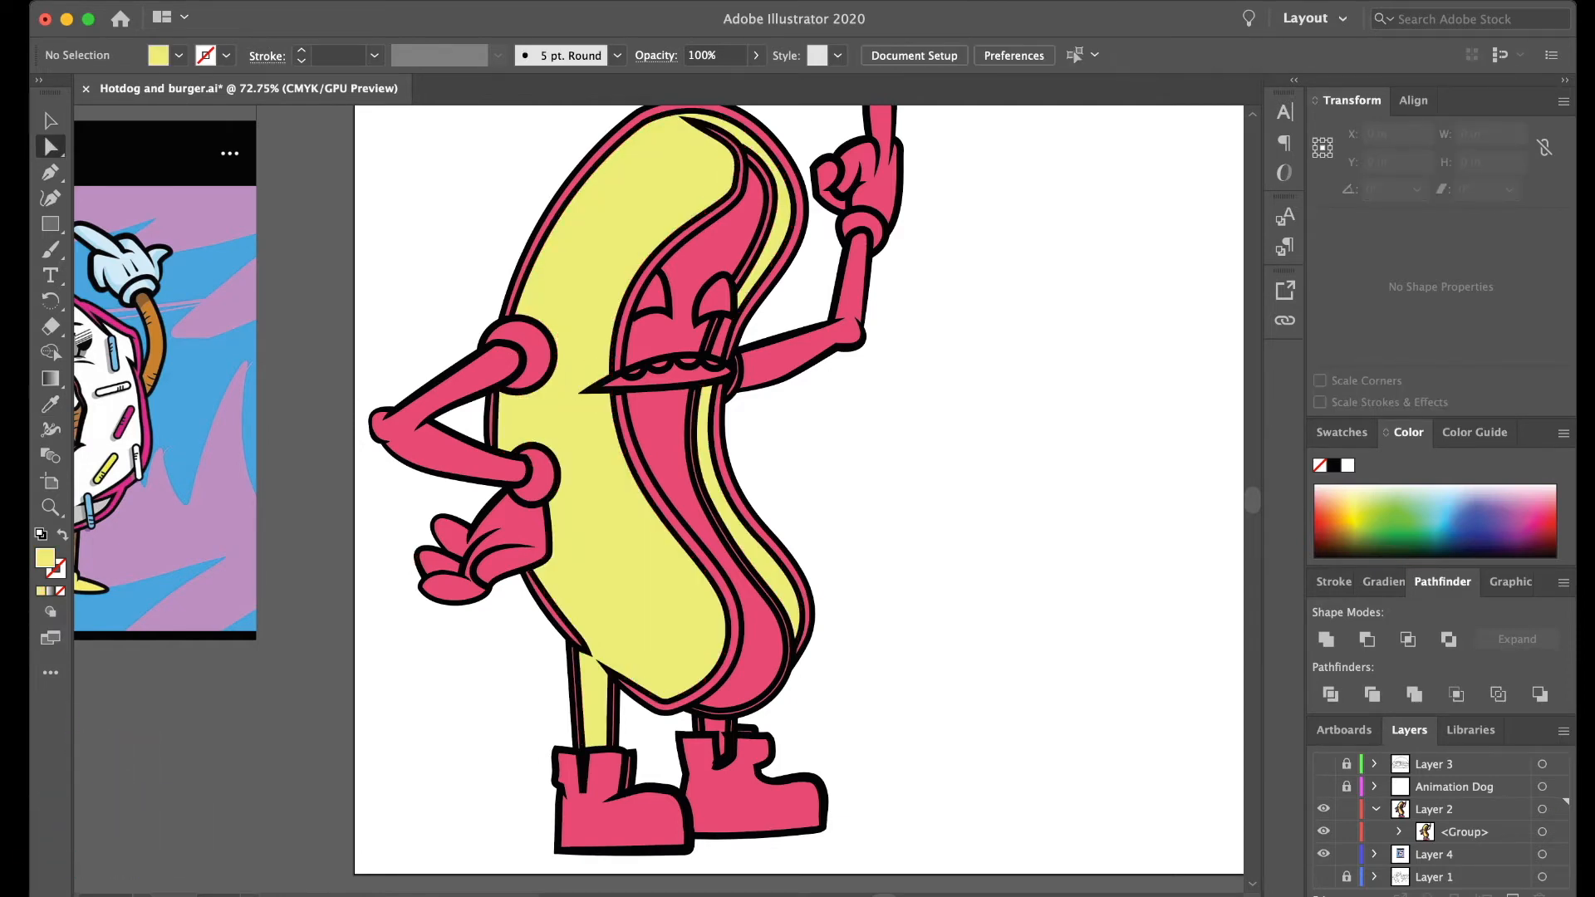
scroll(686, 682, "up", 10)
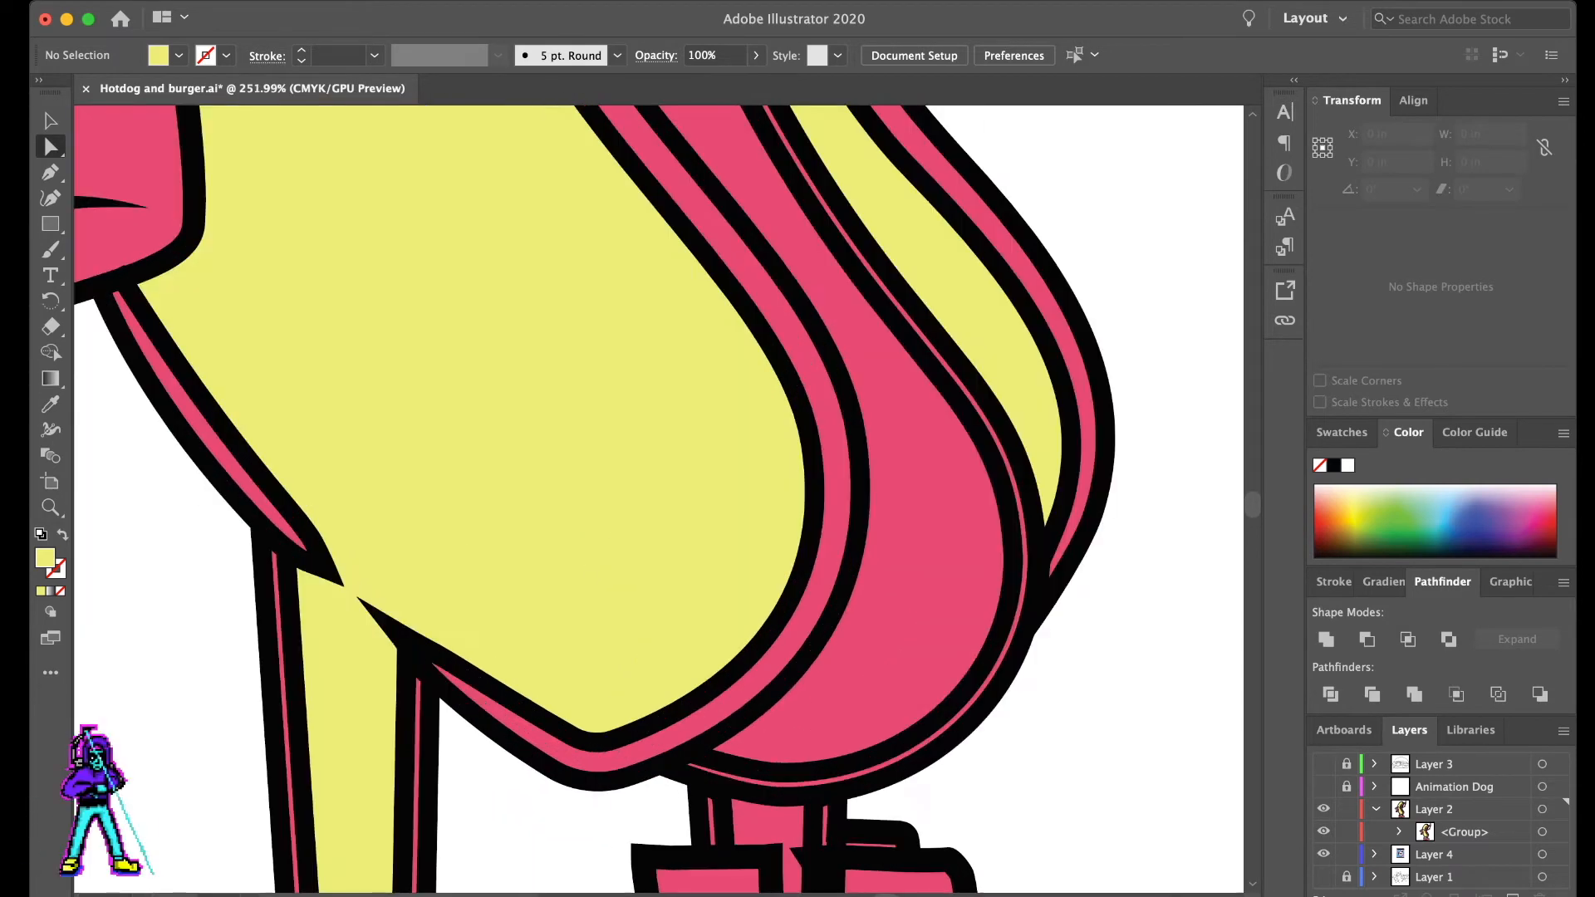
left_click(720, 721)
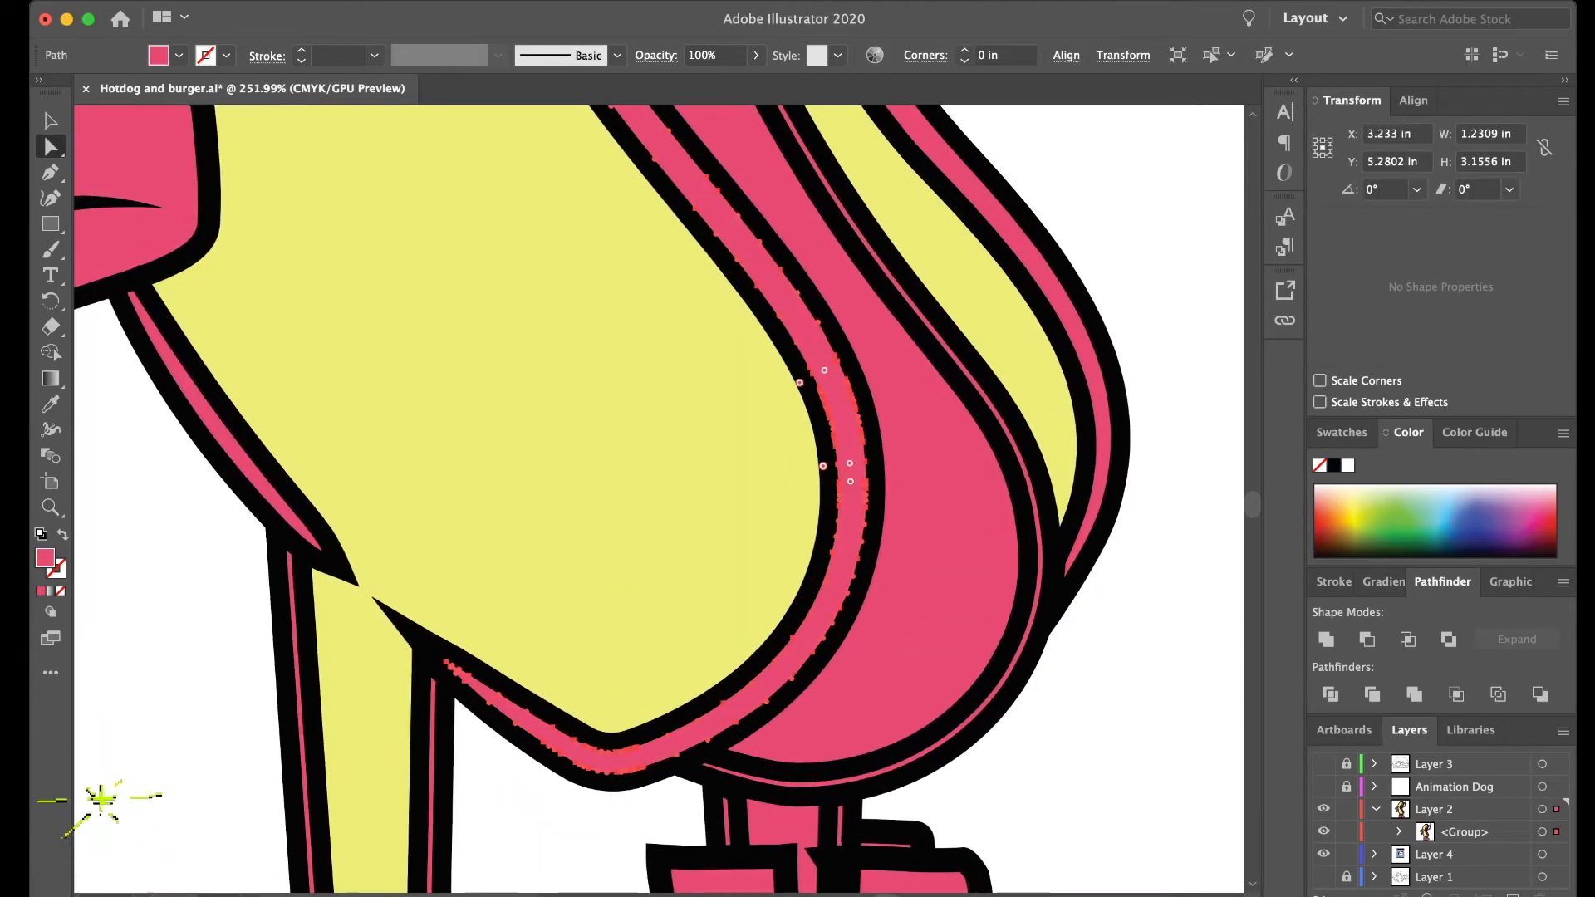
scroll(659, 498, "left", 4)
scroll(659, 499, "left", 1)
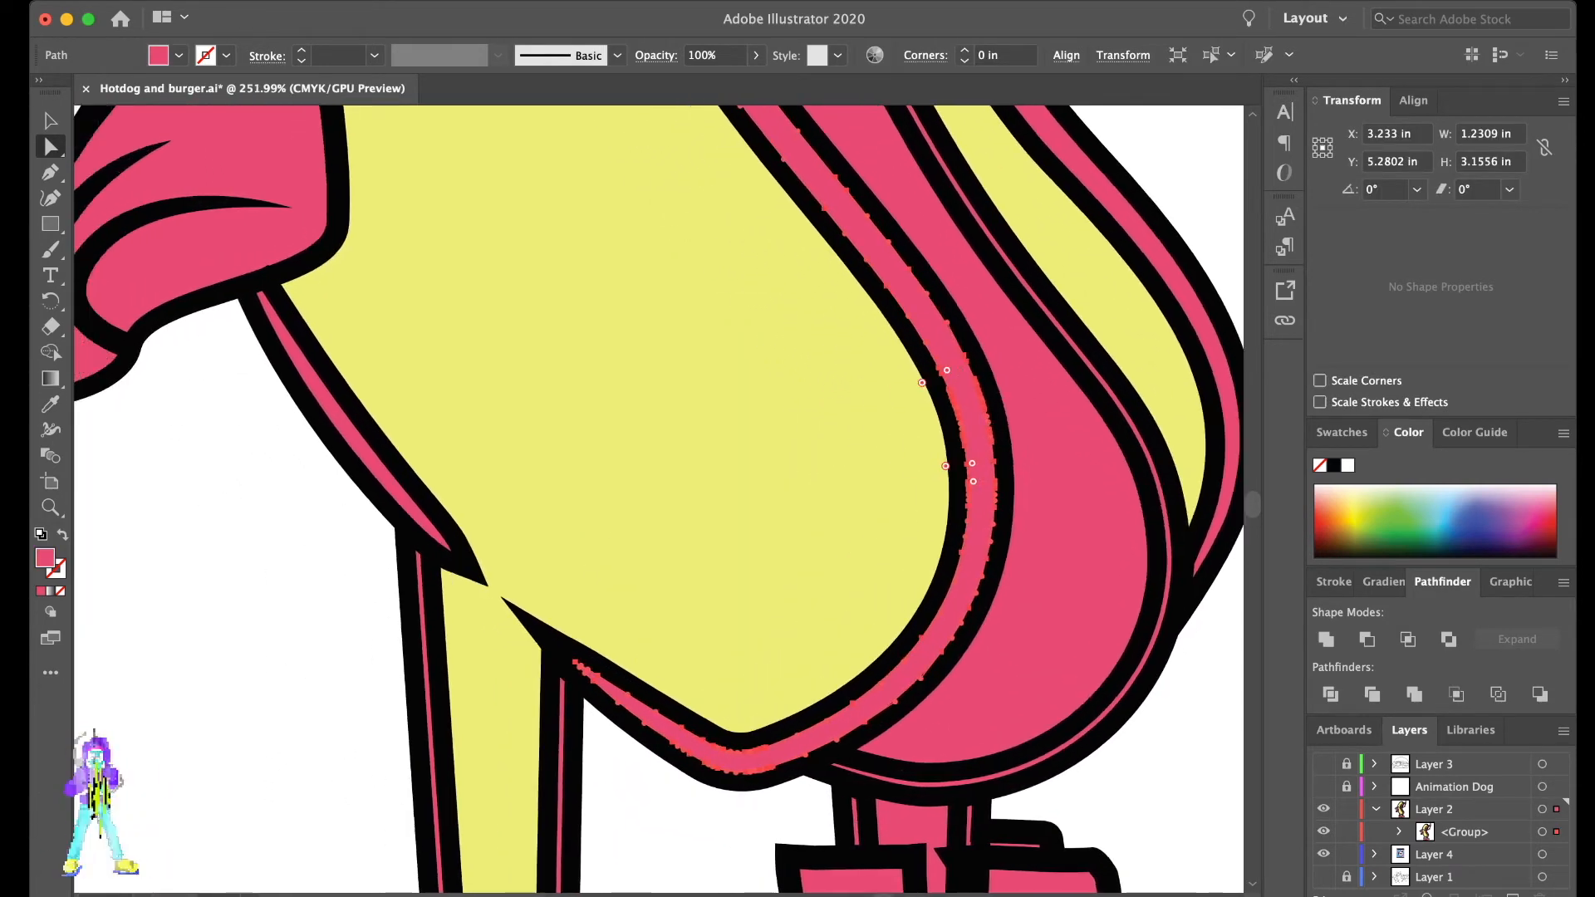
left_click(347, 434, "shift")
key("super+shift+a")
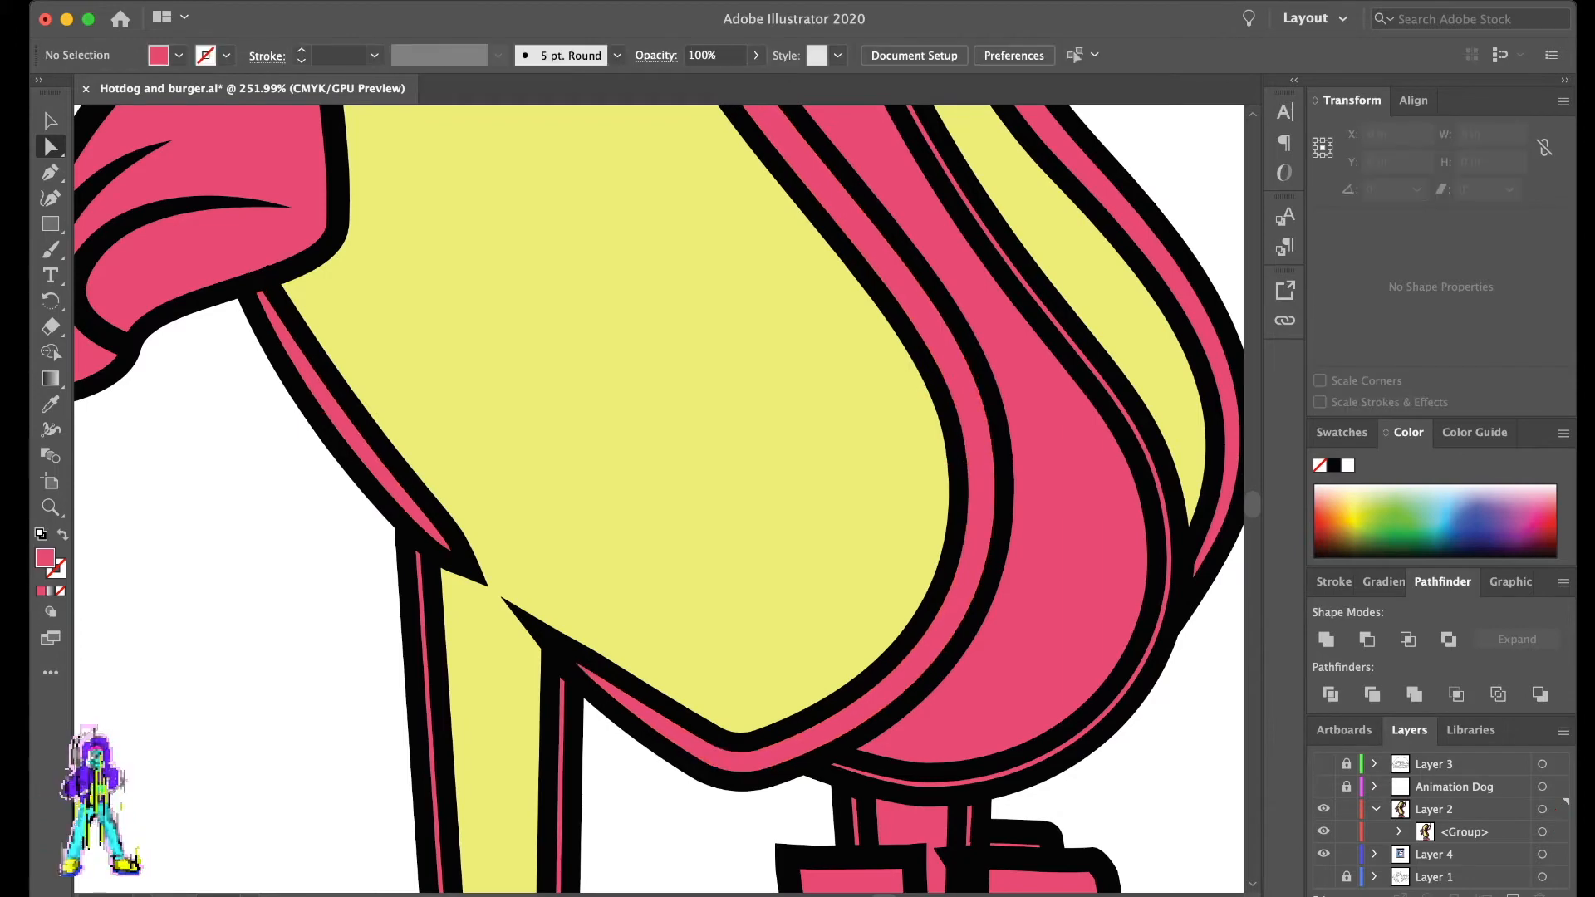
- Expand the artwork group in the layer list and fill the back leg piece with the bun's pale yellow
left_click(1399, 831)
scroll(1441, 823, "down", 5)
scroll(1441, 822, "up", 3)
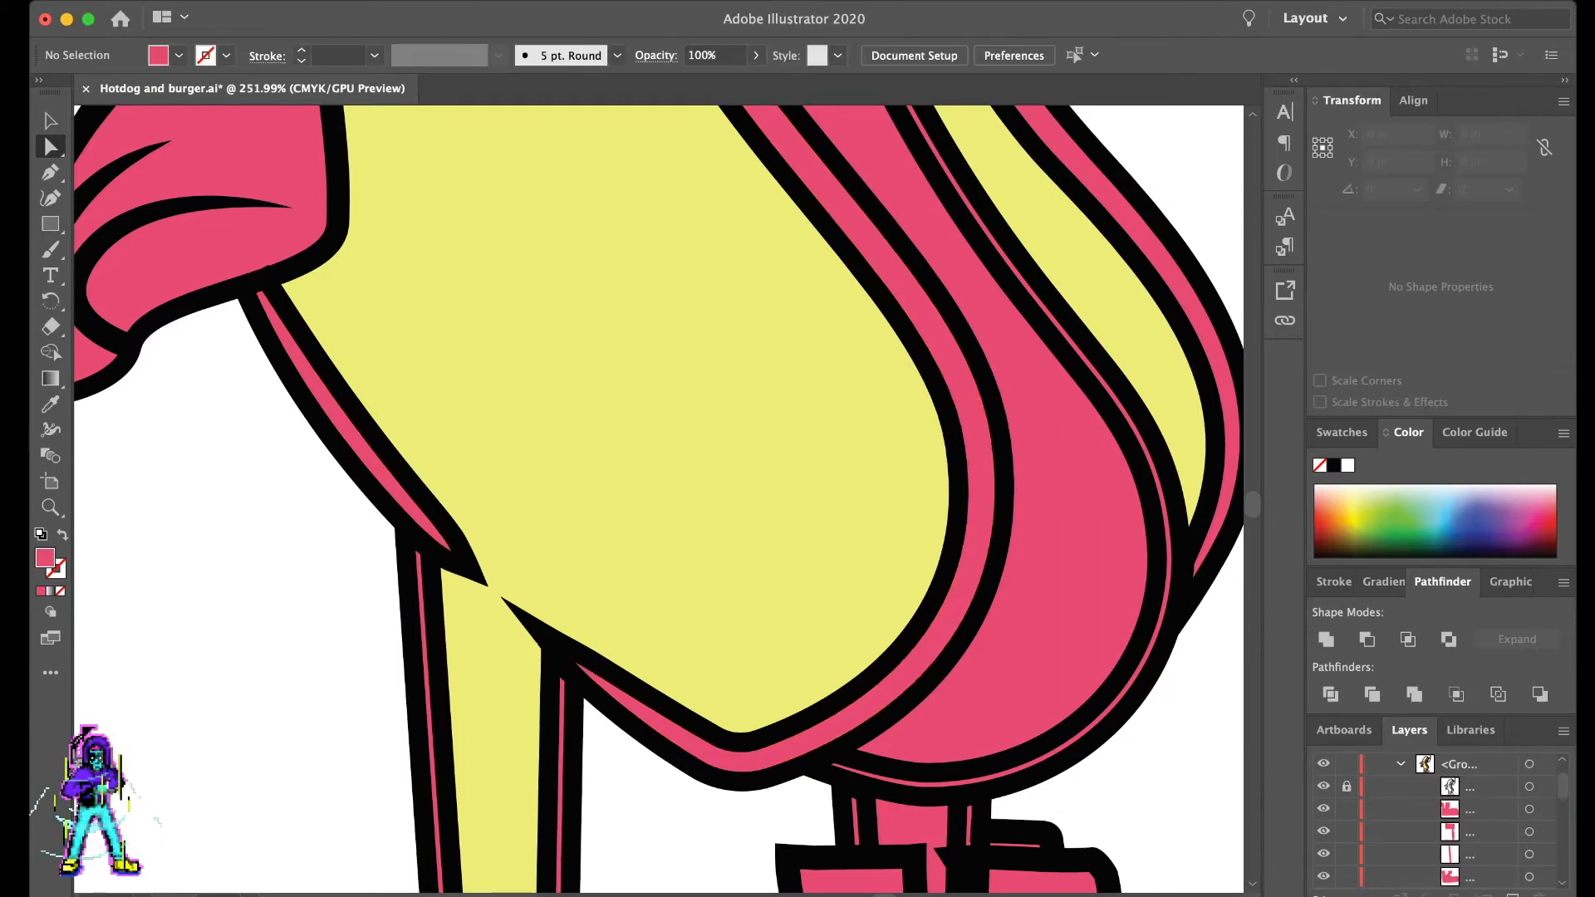
scroll(837, 641, "down", 5)
scroll(836, 640, "up", 3)
left_click(891, 773)
key("i")
left_click(831, 618)
key("a")
key("super+shift+a")
- Fill the shoulder ring and the wrist cuff of the bent arm with the bun's pale yellow
scroll(658, 499, "up", 10)
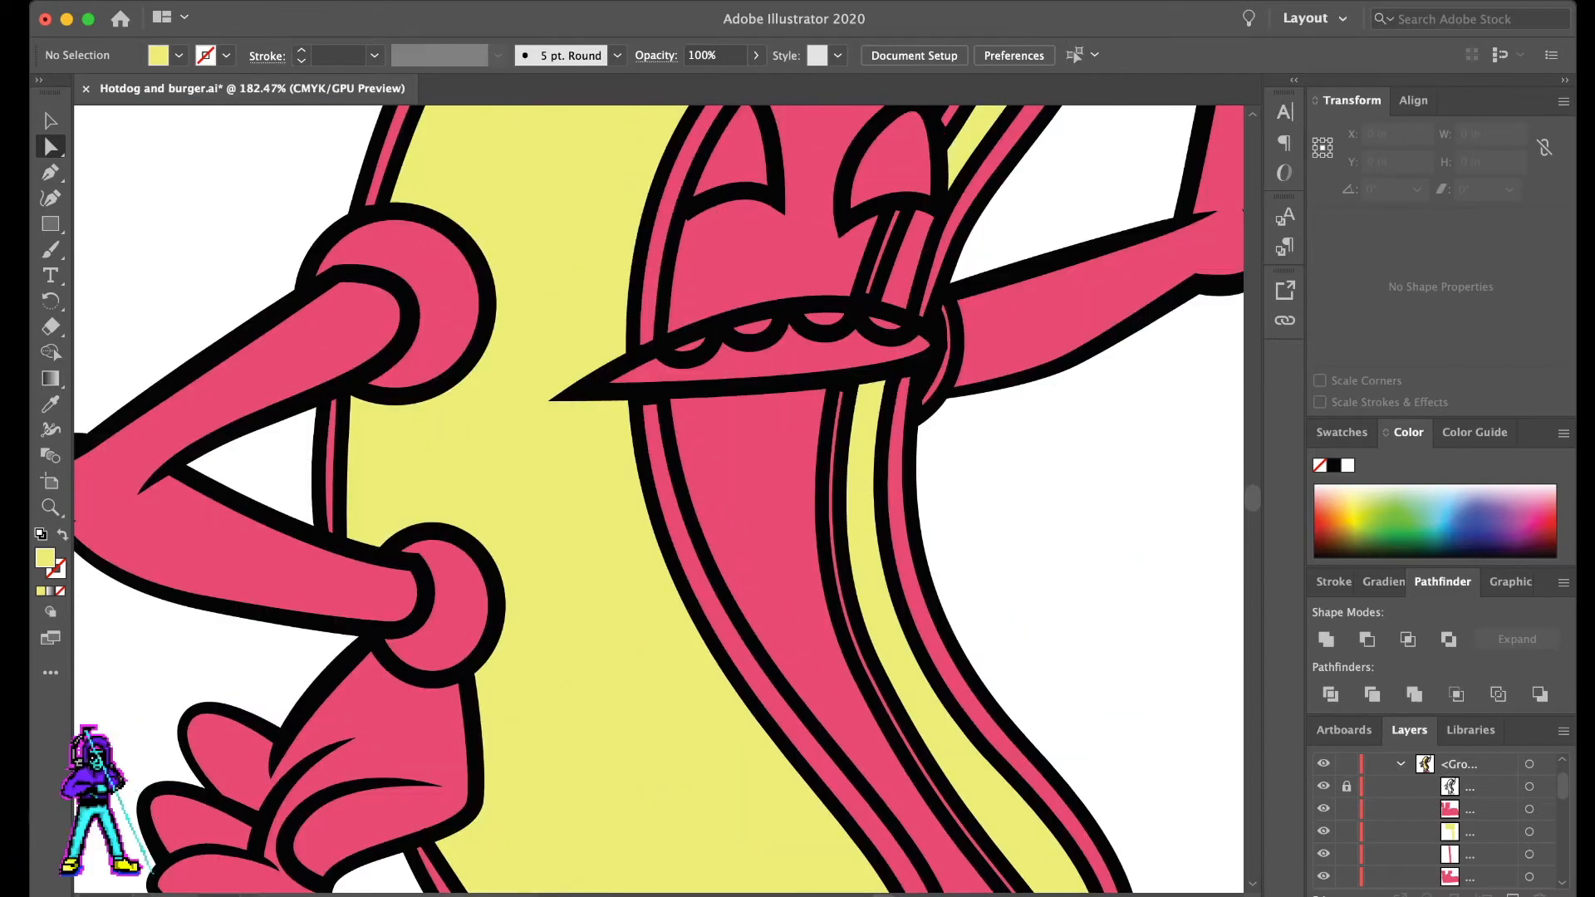
left_click(286, 359)
left_click(442, 339)
key("i")
left_click(544, 348)
key("a")
left_click(462, 608)
key("i")
left_click(554, 573)
key("a")
- Fill the main pieces of the hand on the hip with the pale blue sampled from the reference donut's glove
left_click(412, 711)
scroll(412, 711, "down", 5)
scroll(412, 711, "left", 2)
scroll(582, 498, "left", 10)
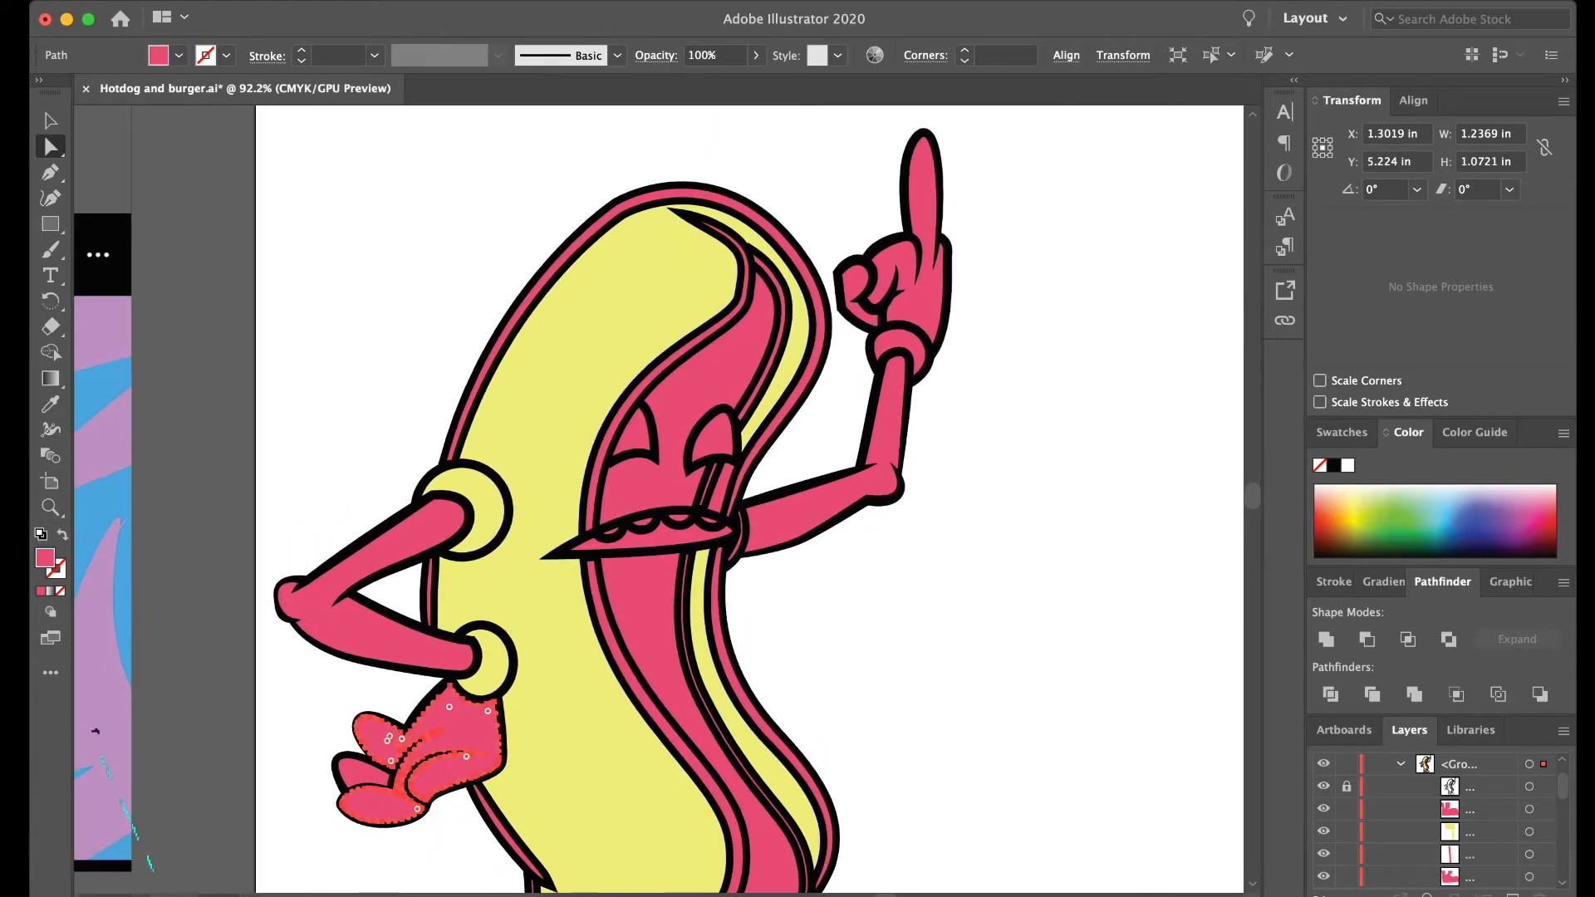
key("i")
scroll(664, 499, "right", 1)
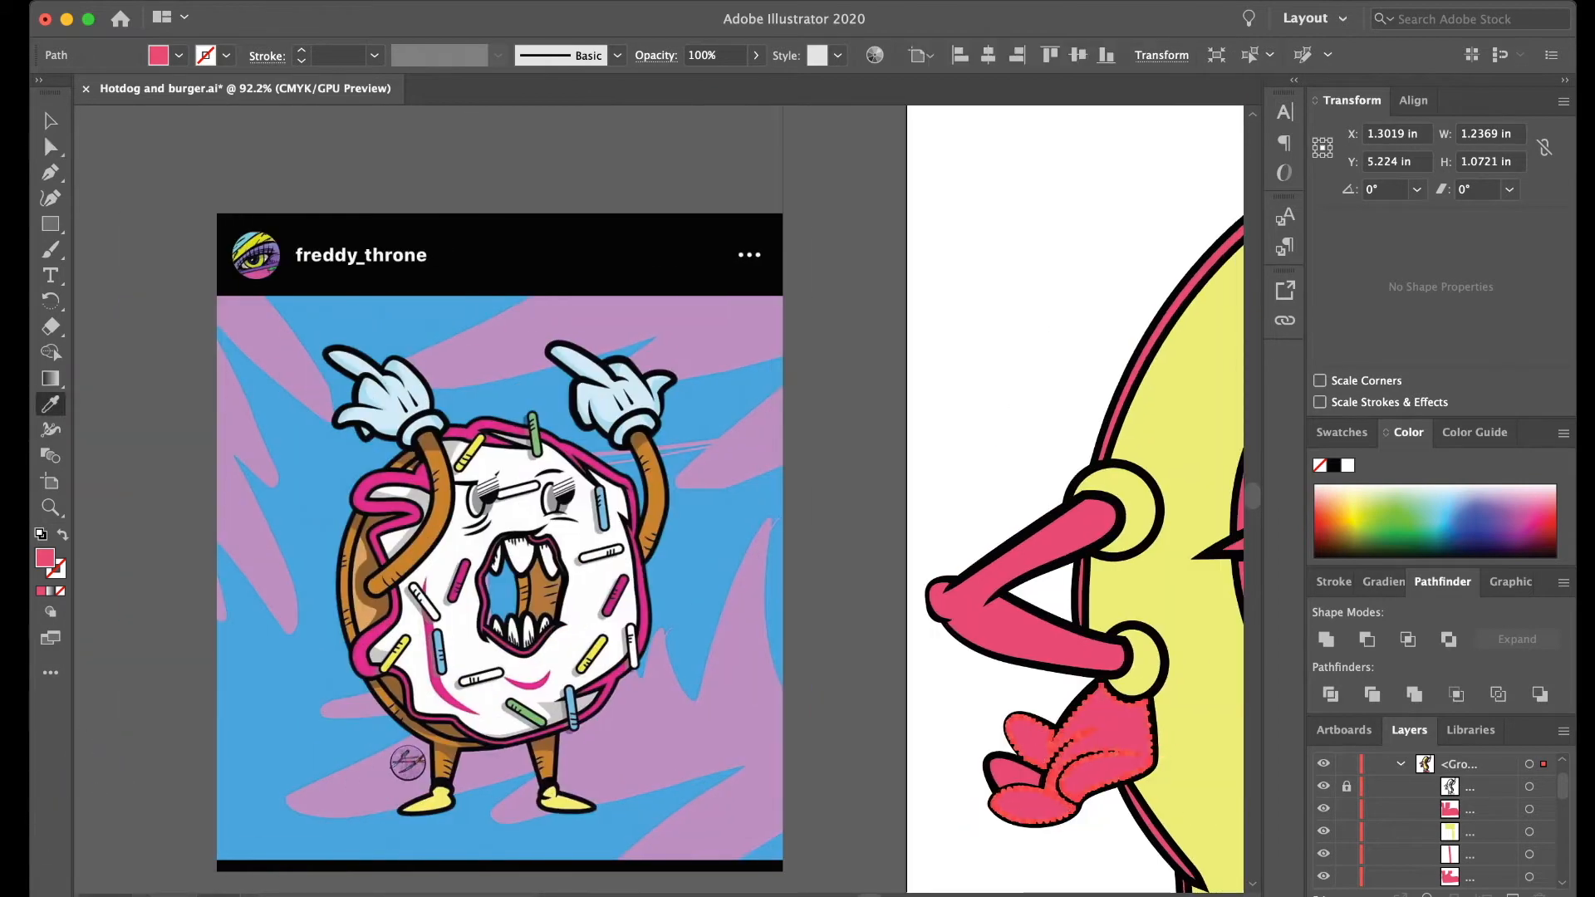
left_click(610, 408)
key("a")
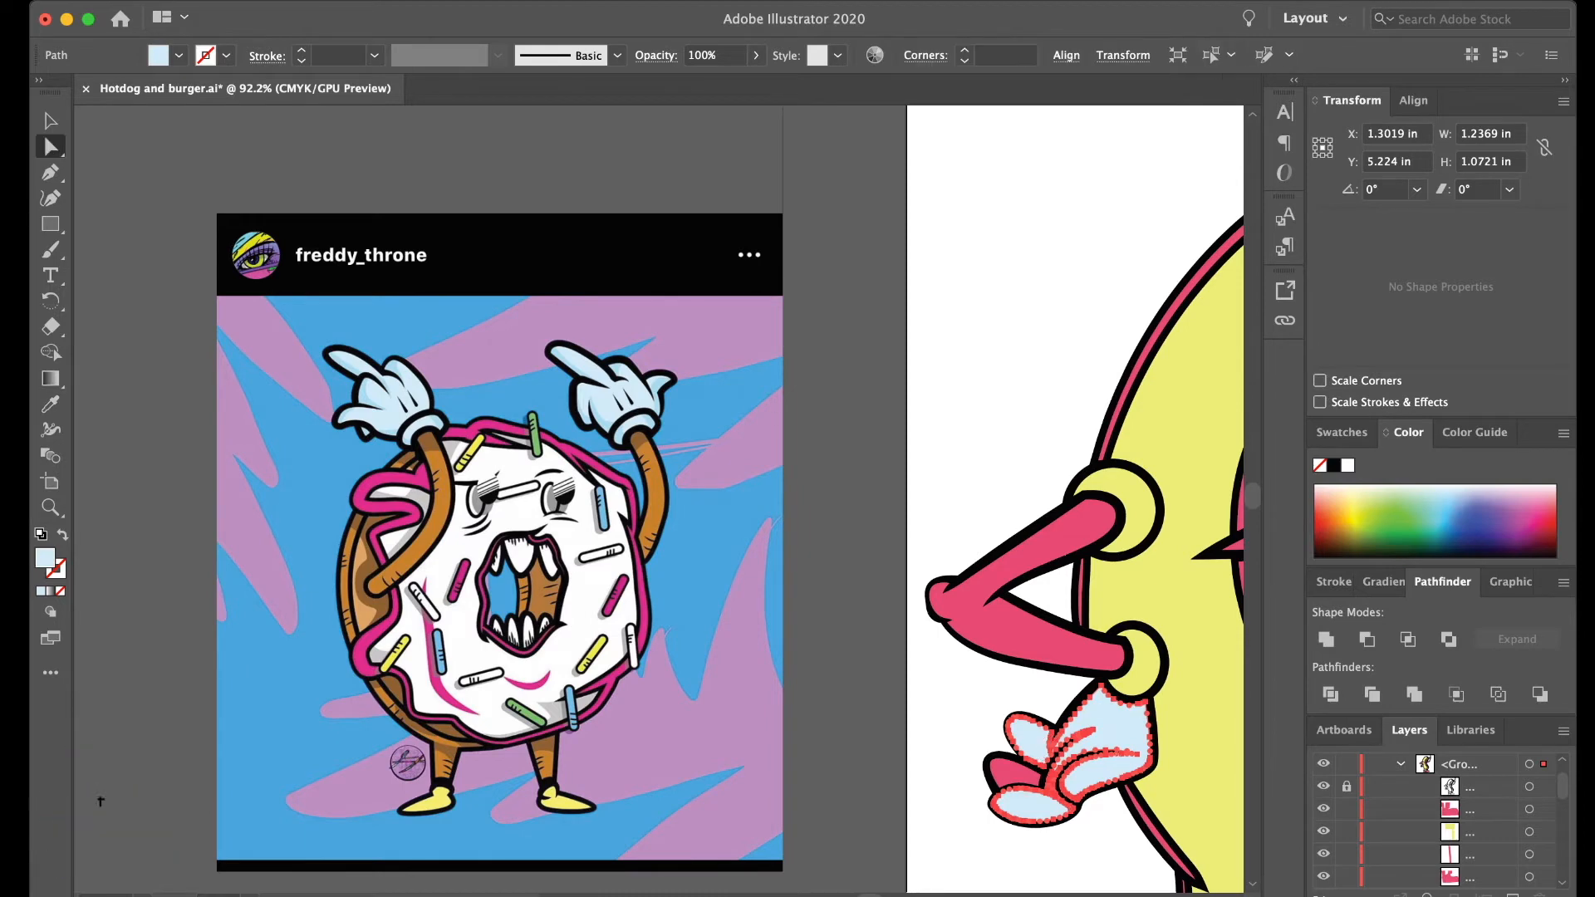
left_click(843, 499)
- Fill the remaining finger and the wrist cuff of the hand on the hip with the glove's pale blue
scroll(843, 498, "right", 1)
left_click(945, 773)
key("i")
left_click(1030, 727)
key("a")
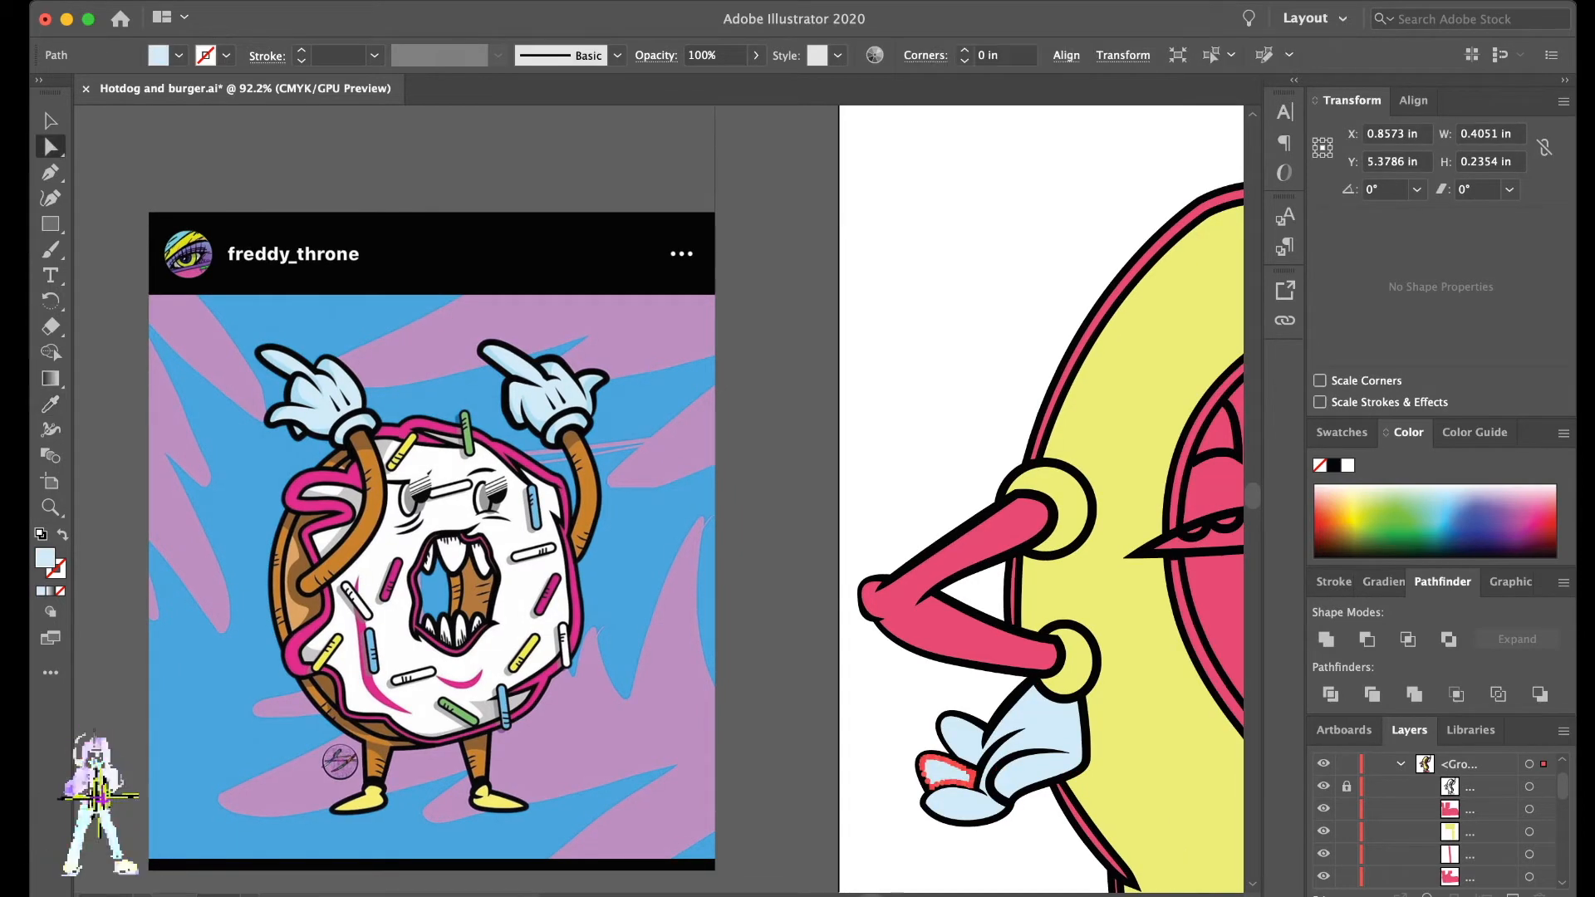
left_click(906, 714)
scroll(906, 715, "right", 3)
scroll(839, 656, "right", 1)
left_click(839, 654)
key("i")
left_click(818, 731)
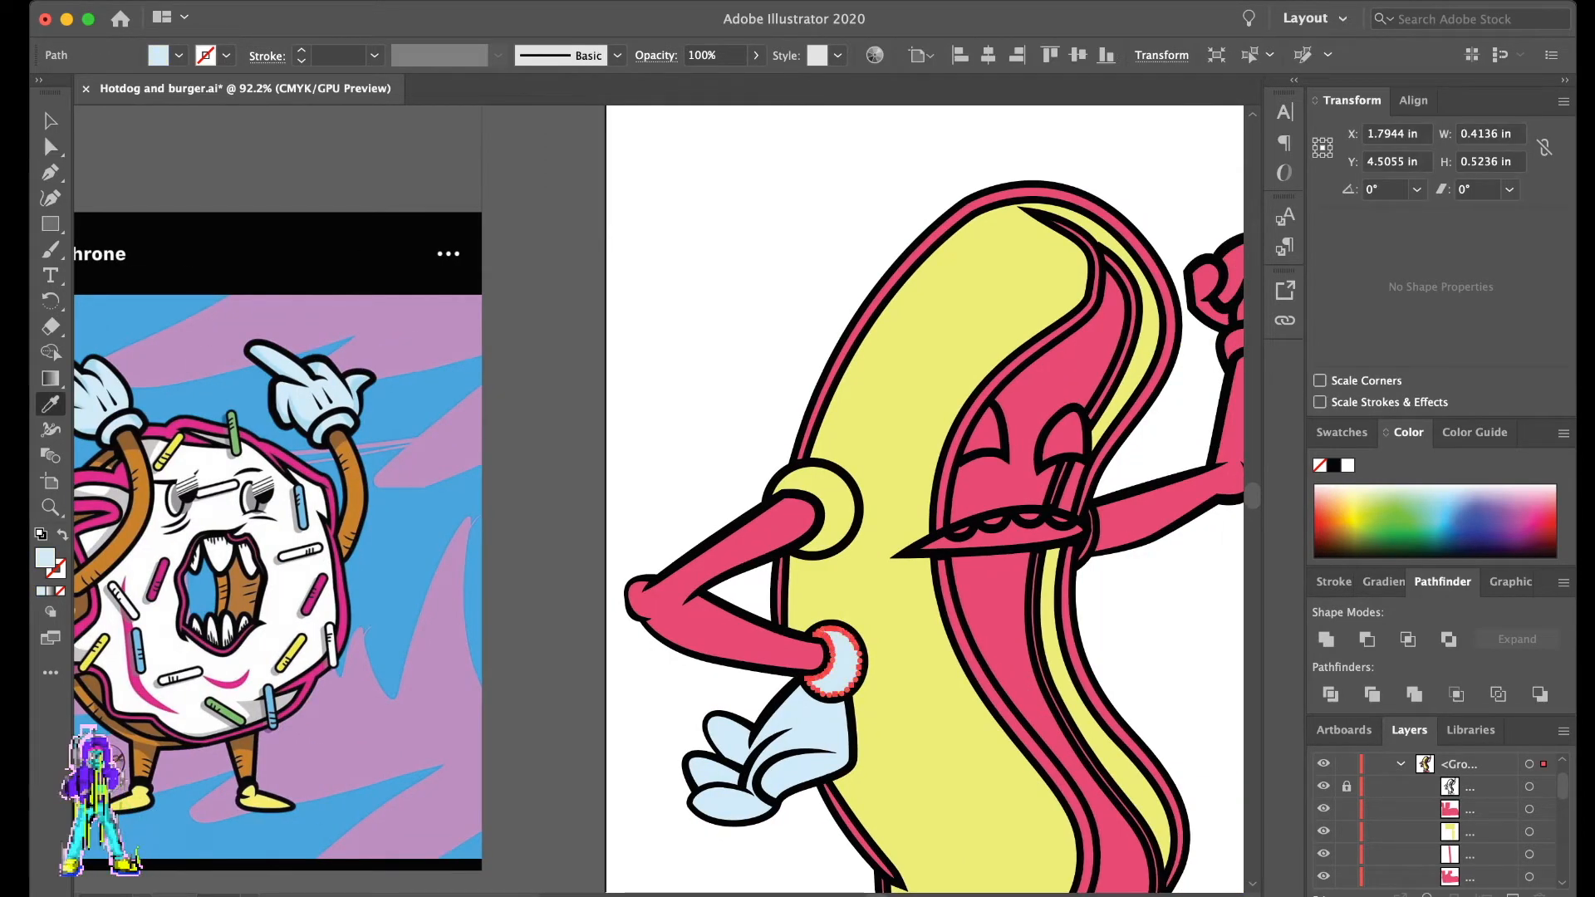
key("a")
left_click(743, 689)
- Fill the raised hand's palm, fingers and wrist cuff with the same pale blue
scroll(743, 689, "right", 1)
scroll(744, 689, "right", 3)
left_click(1078, 295)
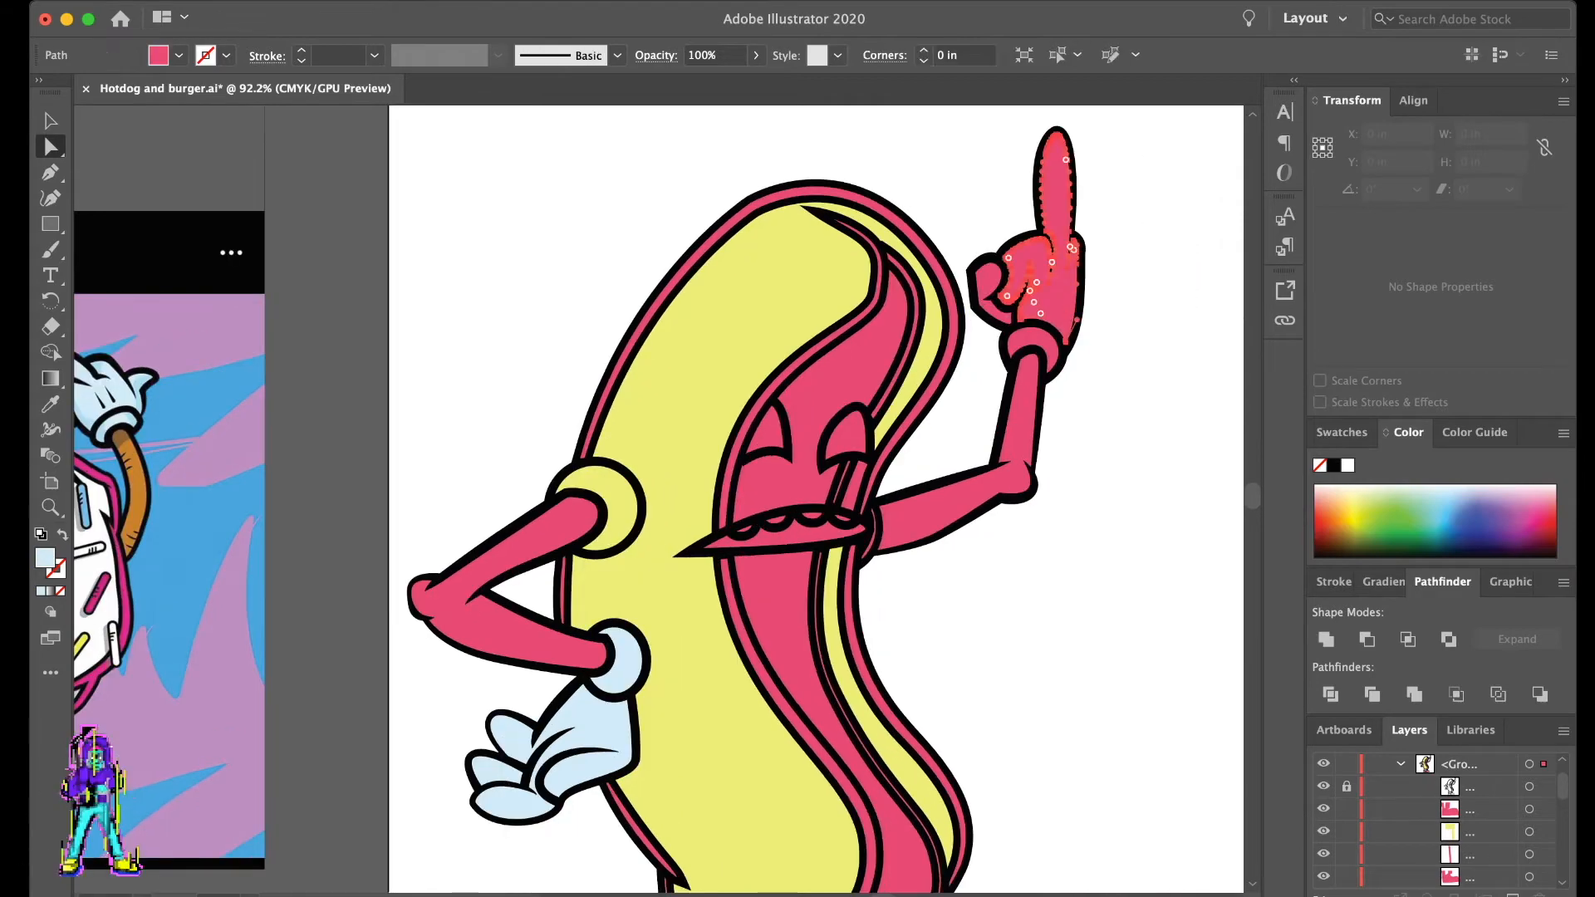
scroll(1079, 295, "up", 5)
scroll(1079, 296, "up", 2)
key("i")
key("a")
left_click(884, 349)
scroll(943, 381, "up", 3)
left_click(943, 395)
left_click(1055, 474, "shift")
left_click(1020, 538, "shift")
scroll(1013, 498, "down", 5)
scroll(1013, 499, "down", 3)
key("i")
left_click(548, 729)
key("a")
- Group the raised hand's pieces, then group the pieces of the hand on the hip separately
key("v")
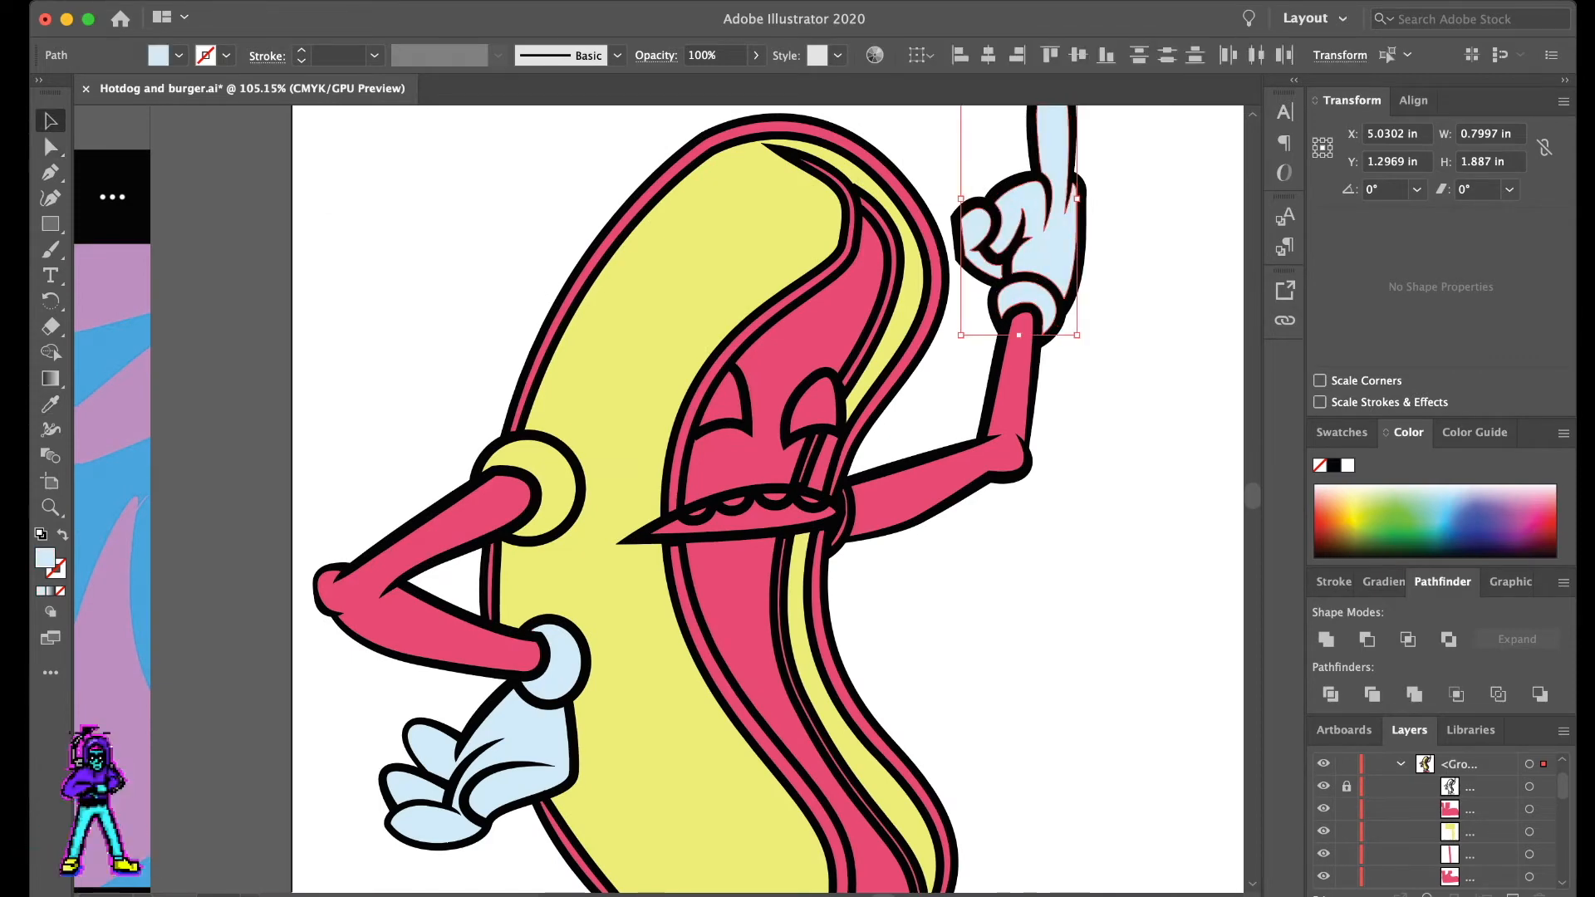
key("super+g")
left_click(517, 744)
left_click(412, 788, "shift")
key("super+g")
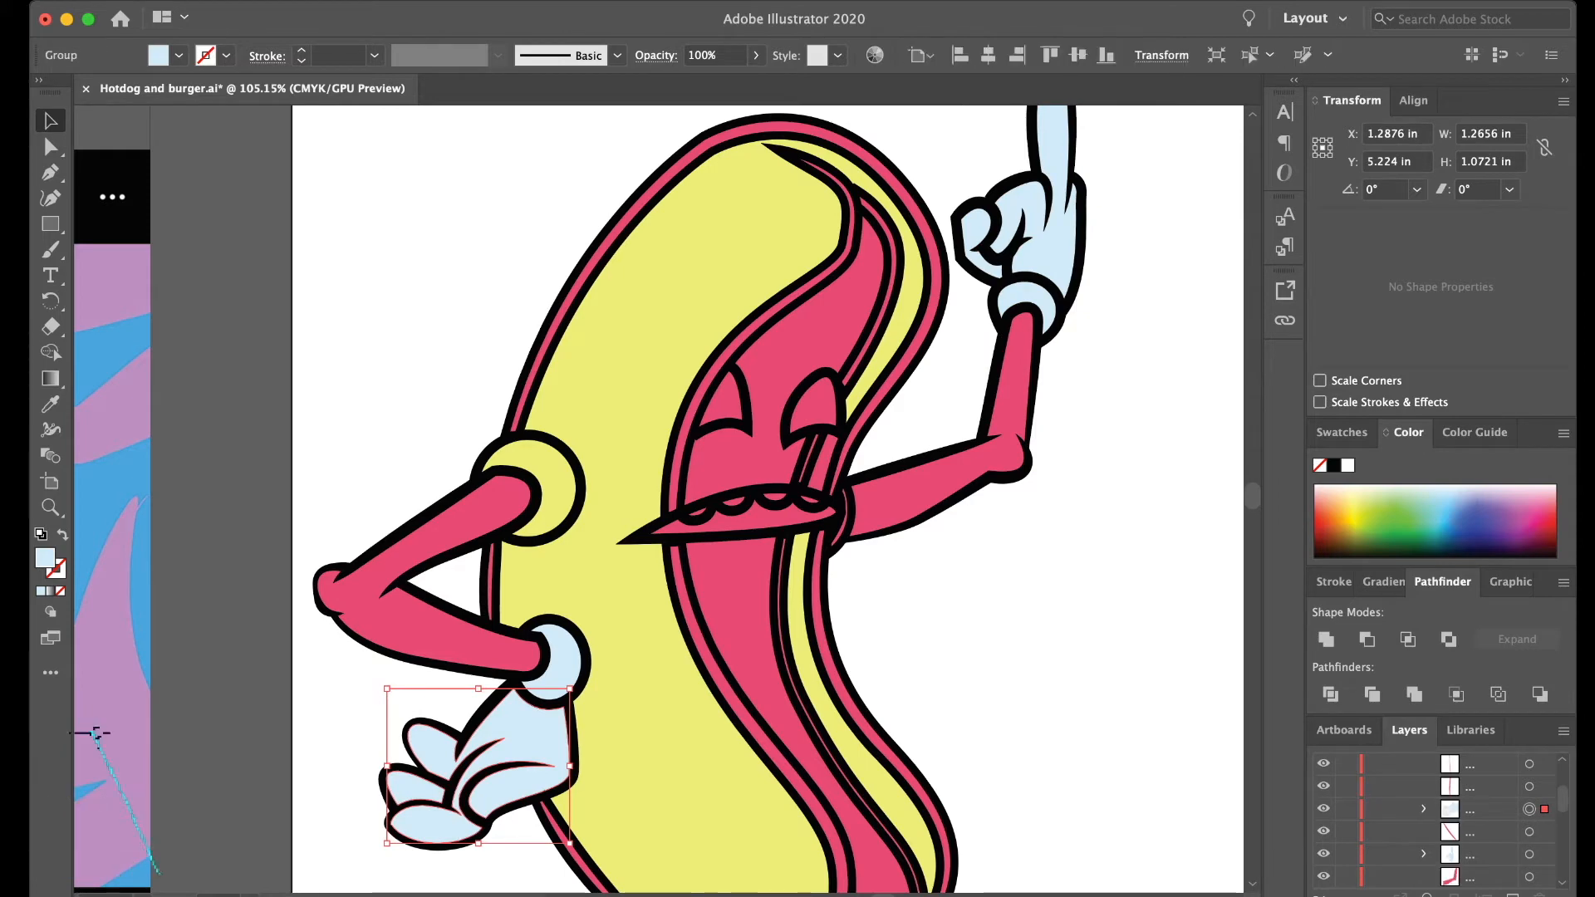
- Combine the two pale blue hand groups into a single group
left_click(1048, 241)
left_click(532, 739, "shift")
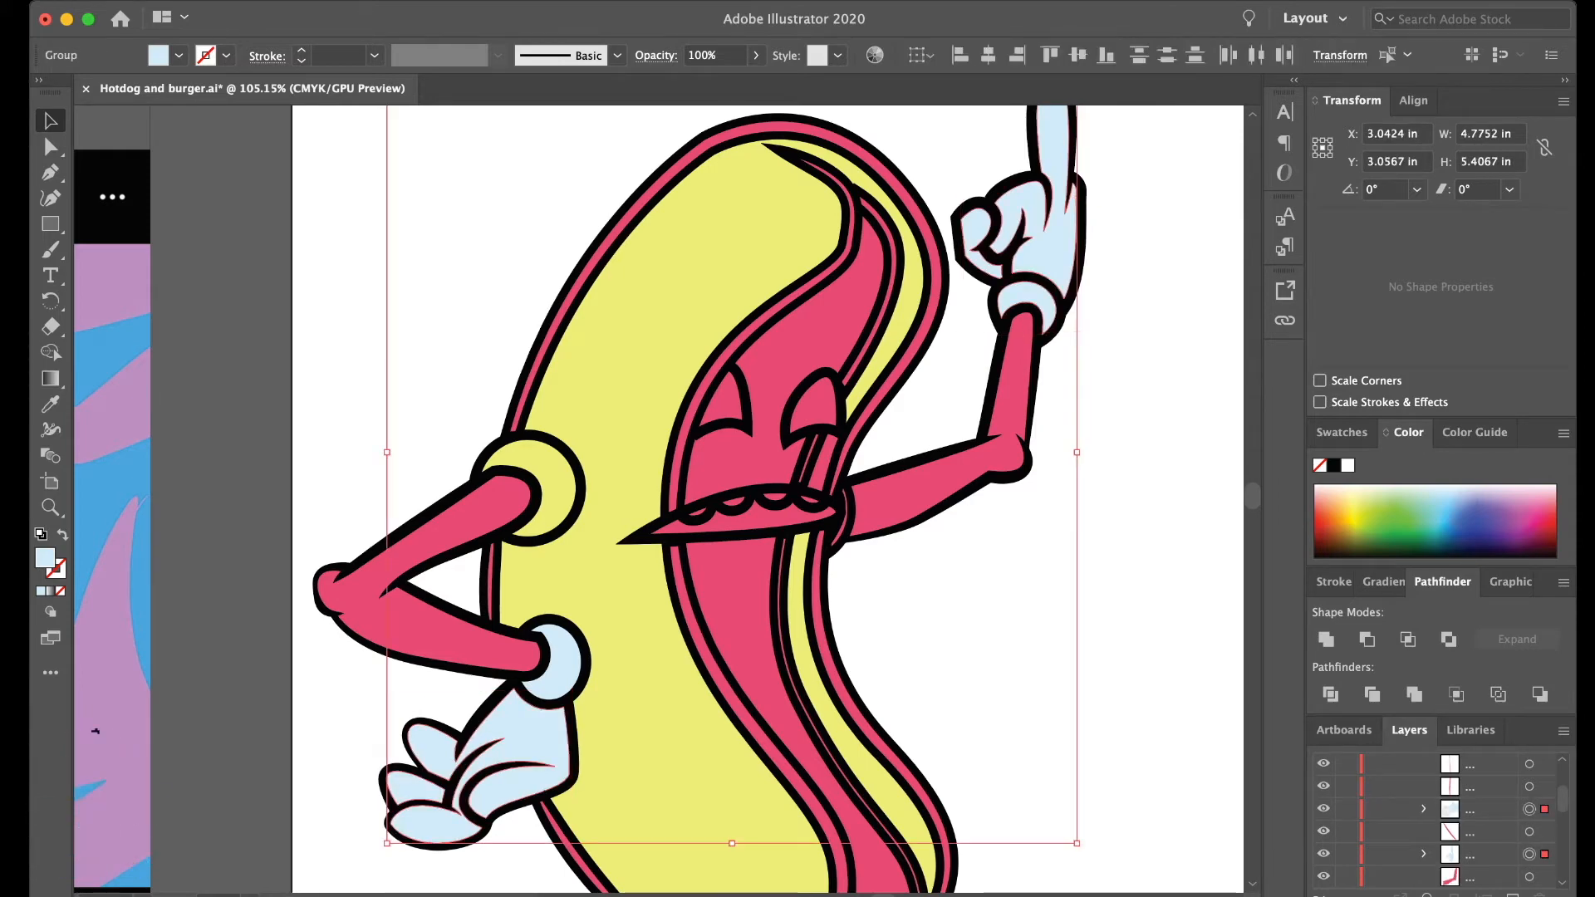
key("super+g")
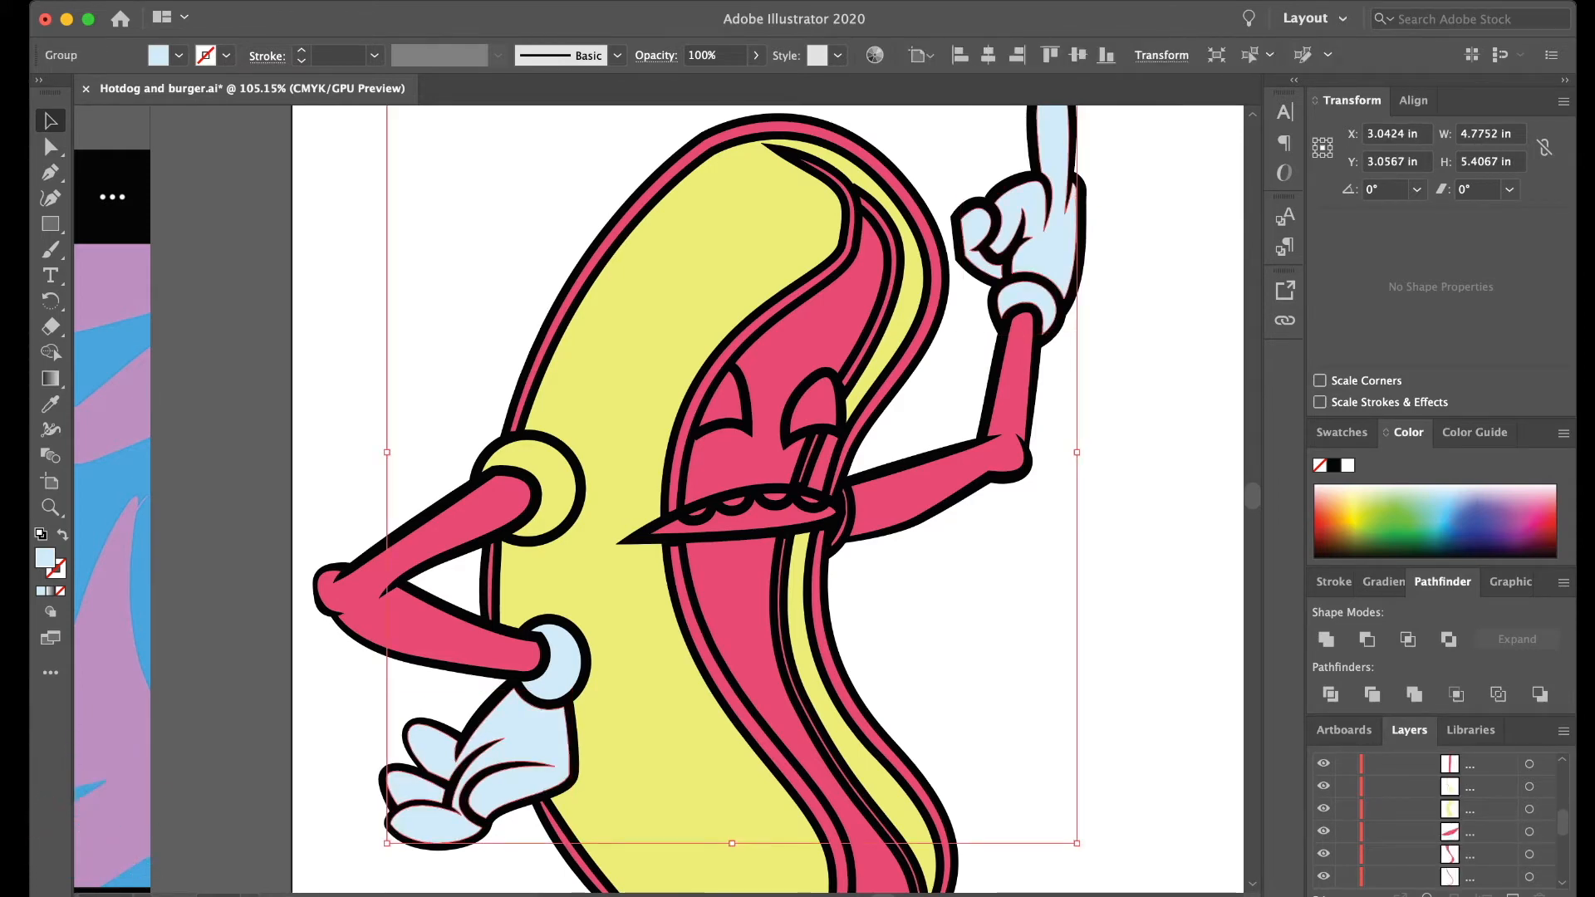
scroll(1436, 820, "down", 10)
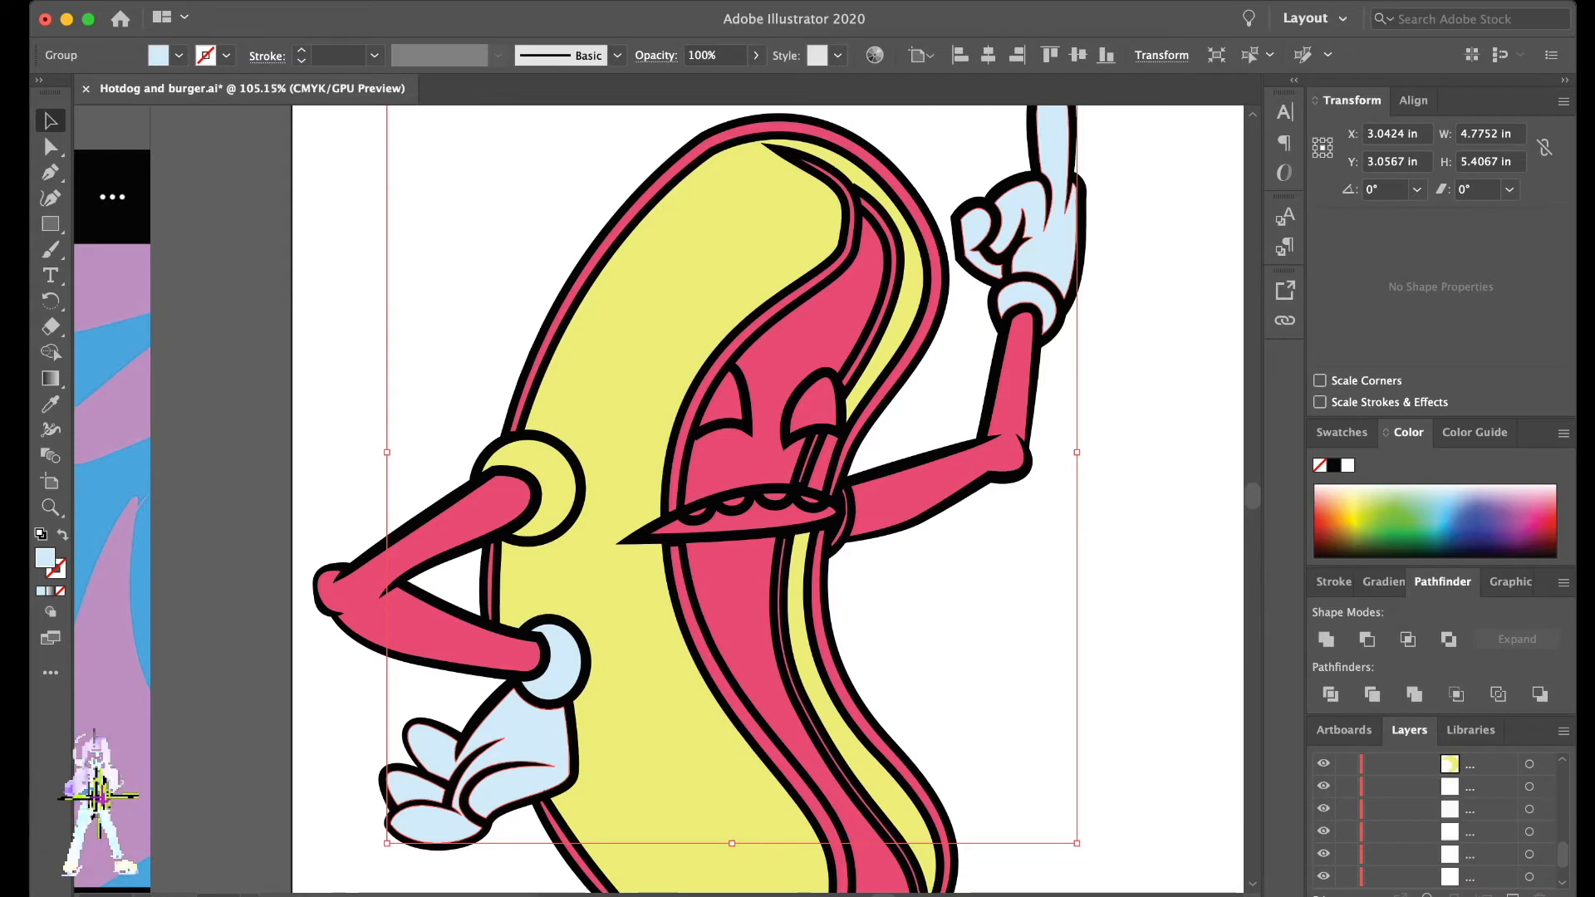
- Group the bent arm's pale blue wrist cuff together with the hands and lock the group
left_click(1529, 809)
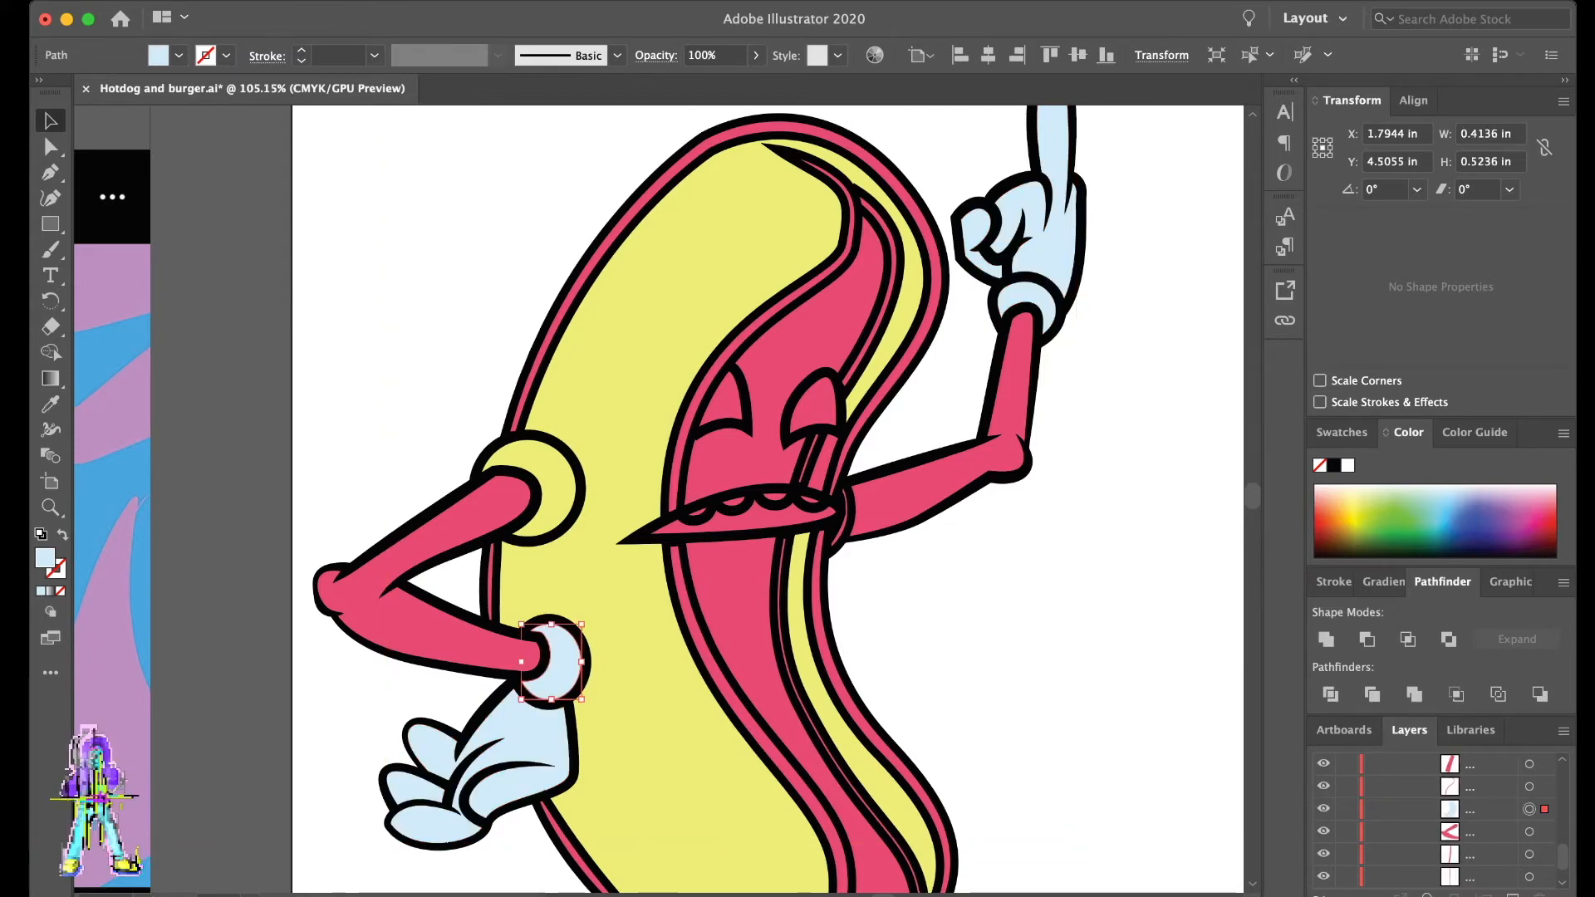
scroll(1435, 819, "up", 5)
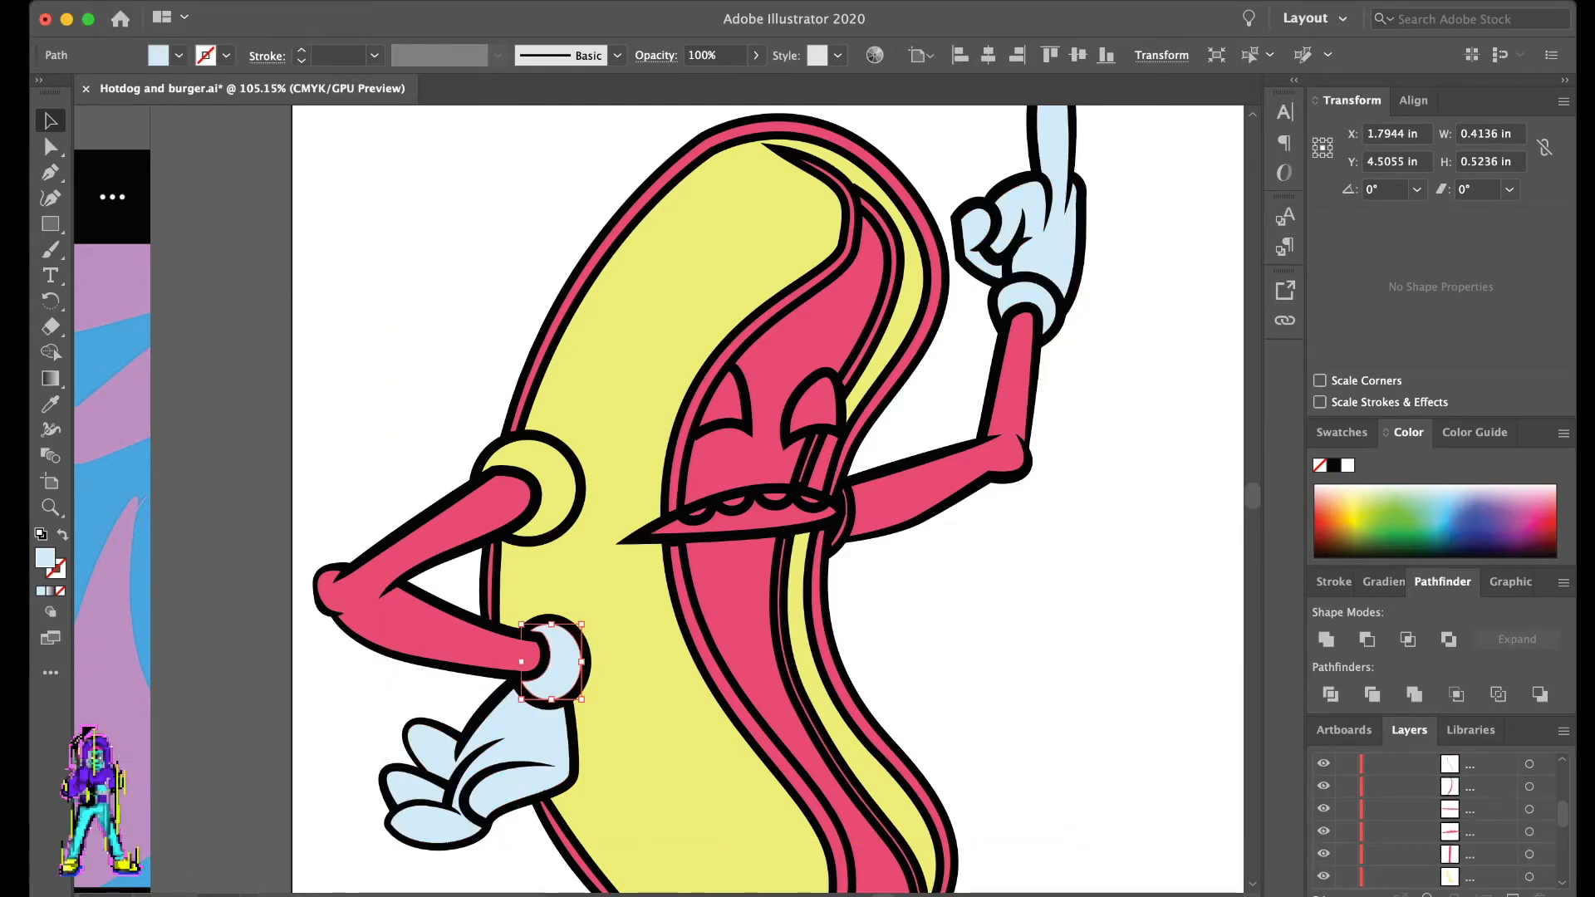
scroll(1435, 820, "down", 1)
left_click(1529, 853, "shift")
key("super+g")
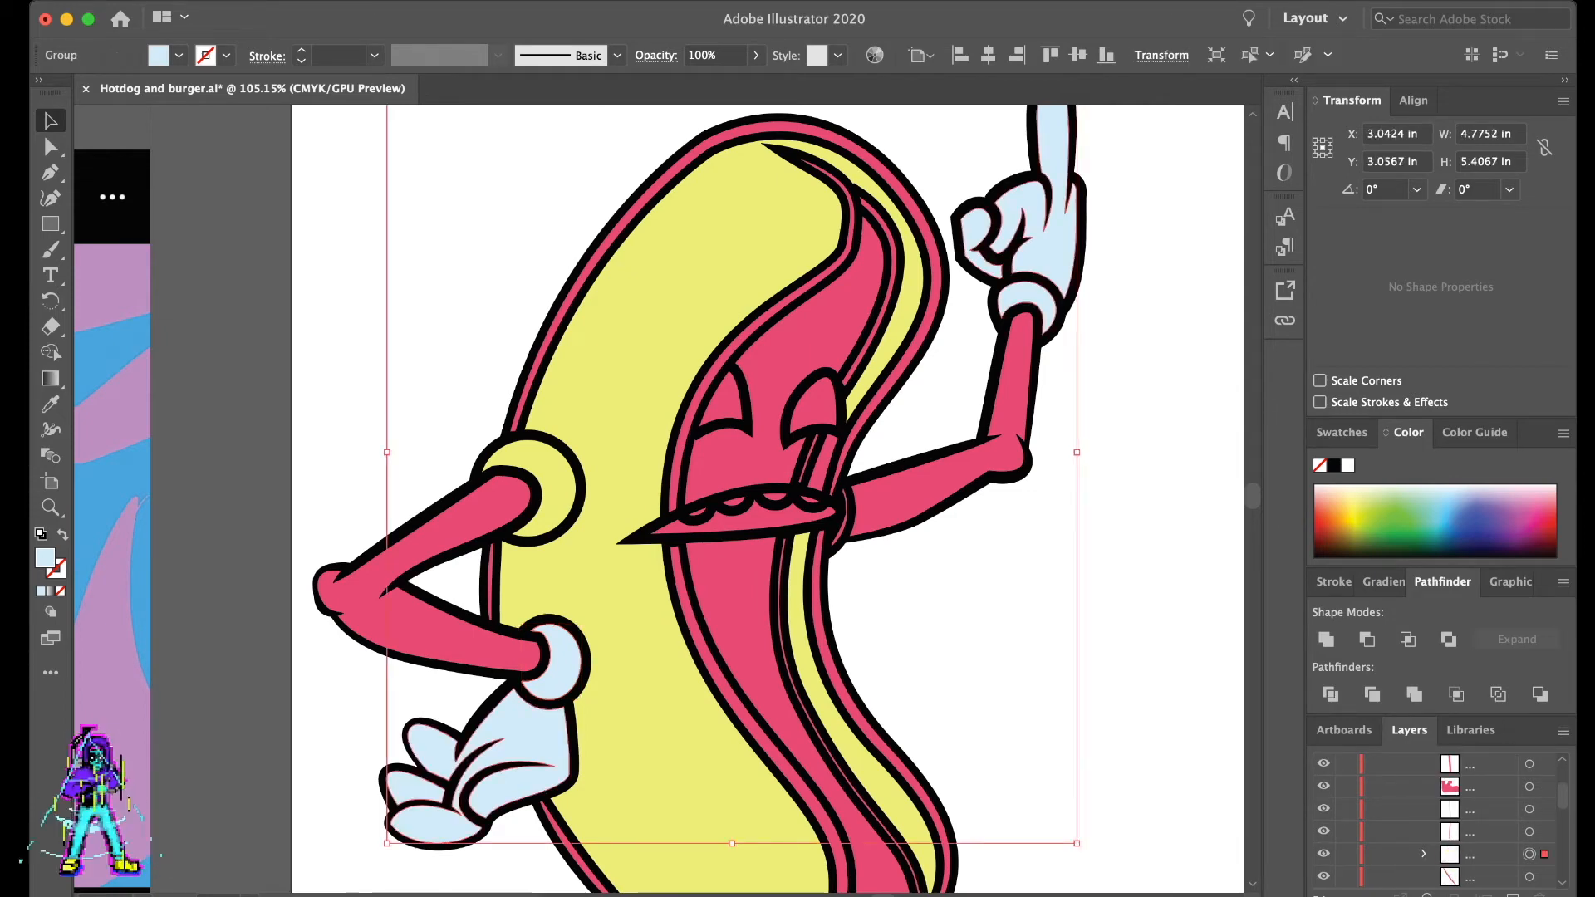
key("super+2")
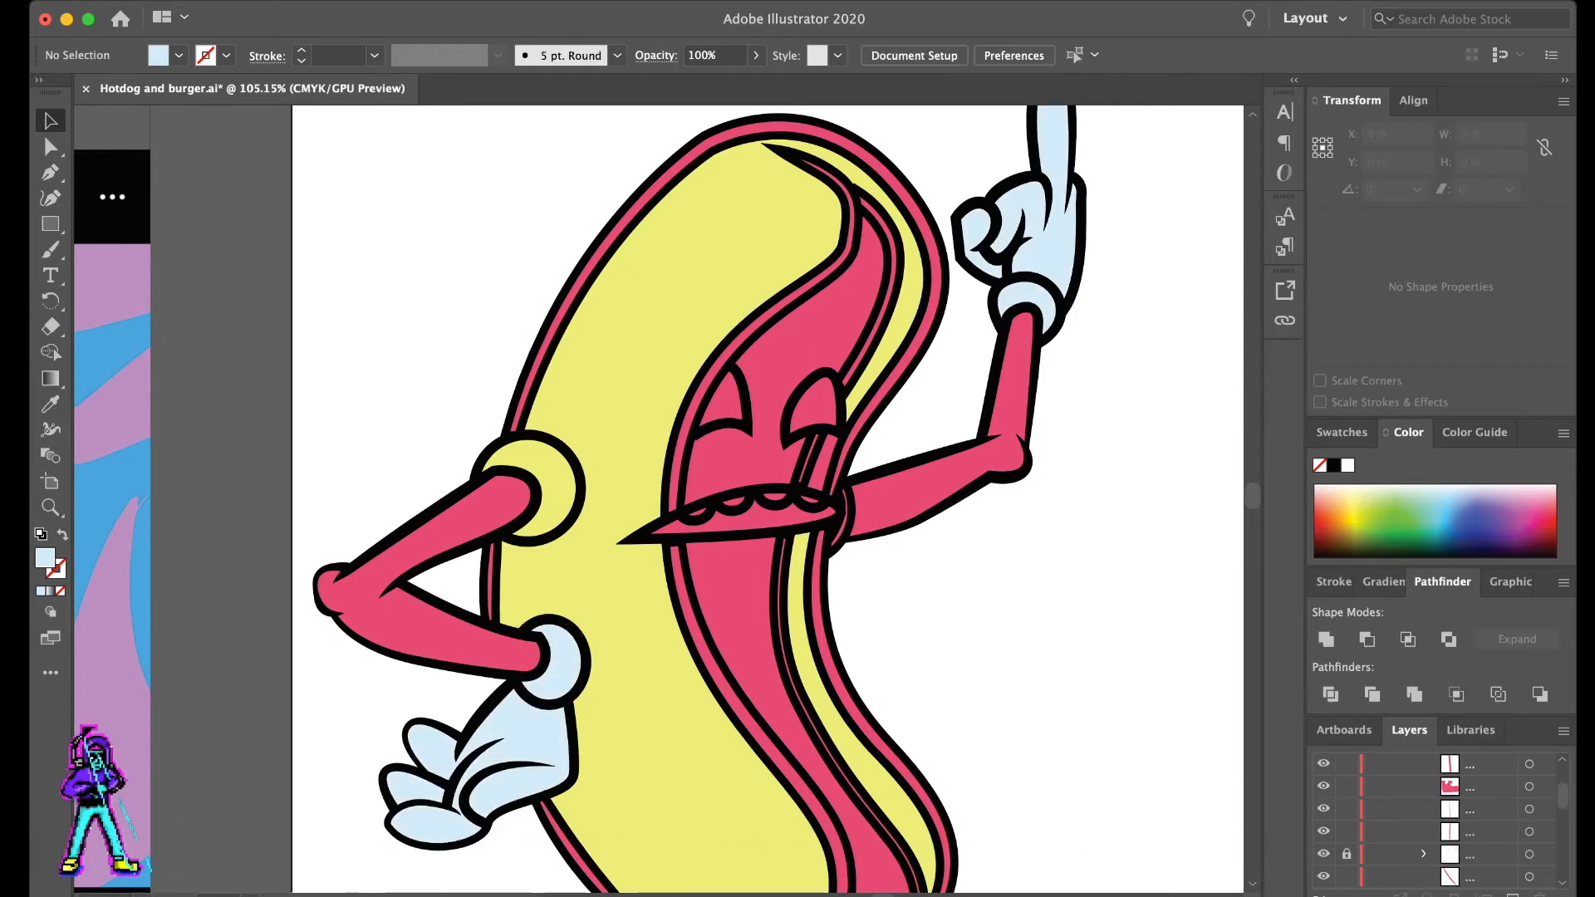
- Fill the thin crescent at the raised arm's shoulder with the bun's pale yellow
key("a")
scroll(835, 502, "up", 10)
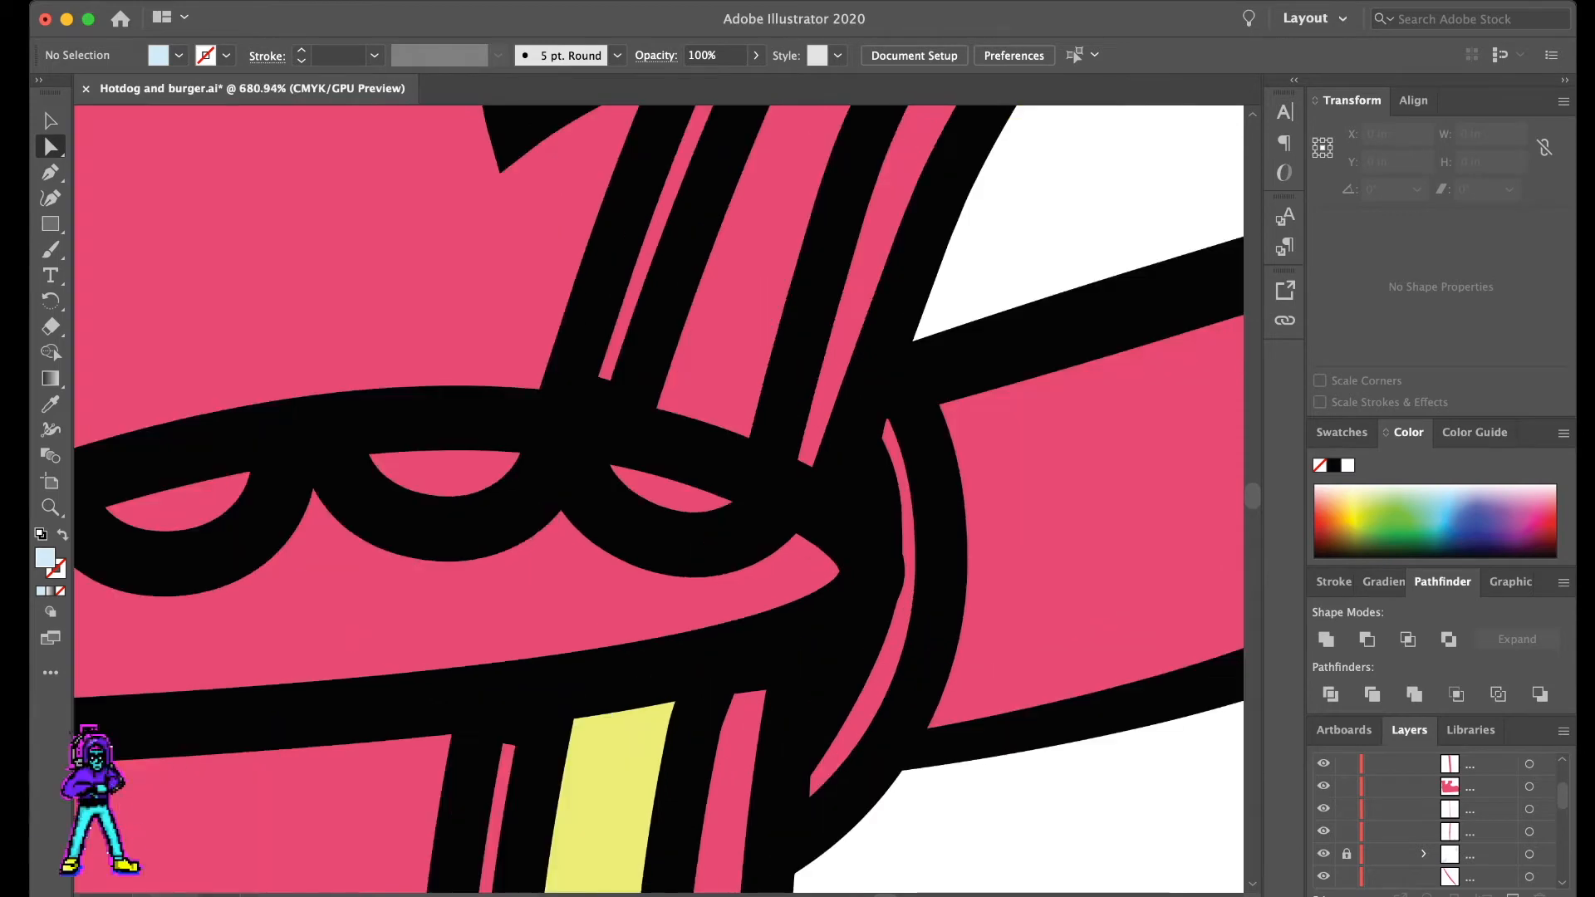
left_click(889, 690)
left_click(883, 674)
key("i")
left_click(621, 780)
key("a")
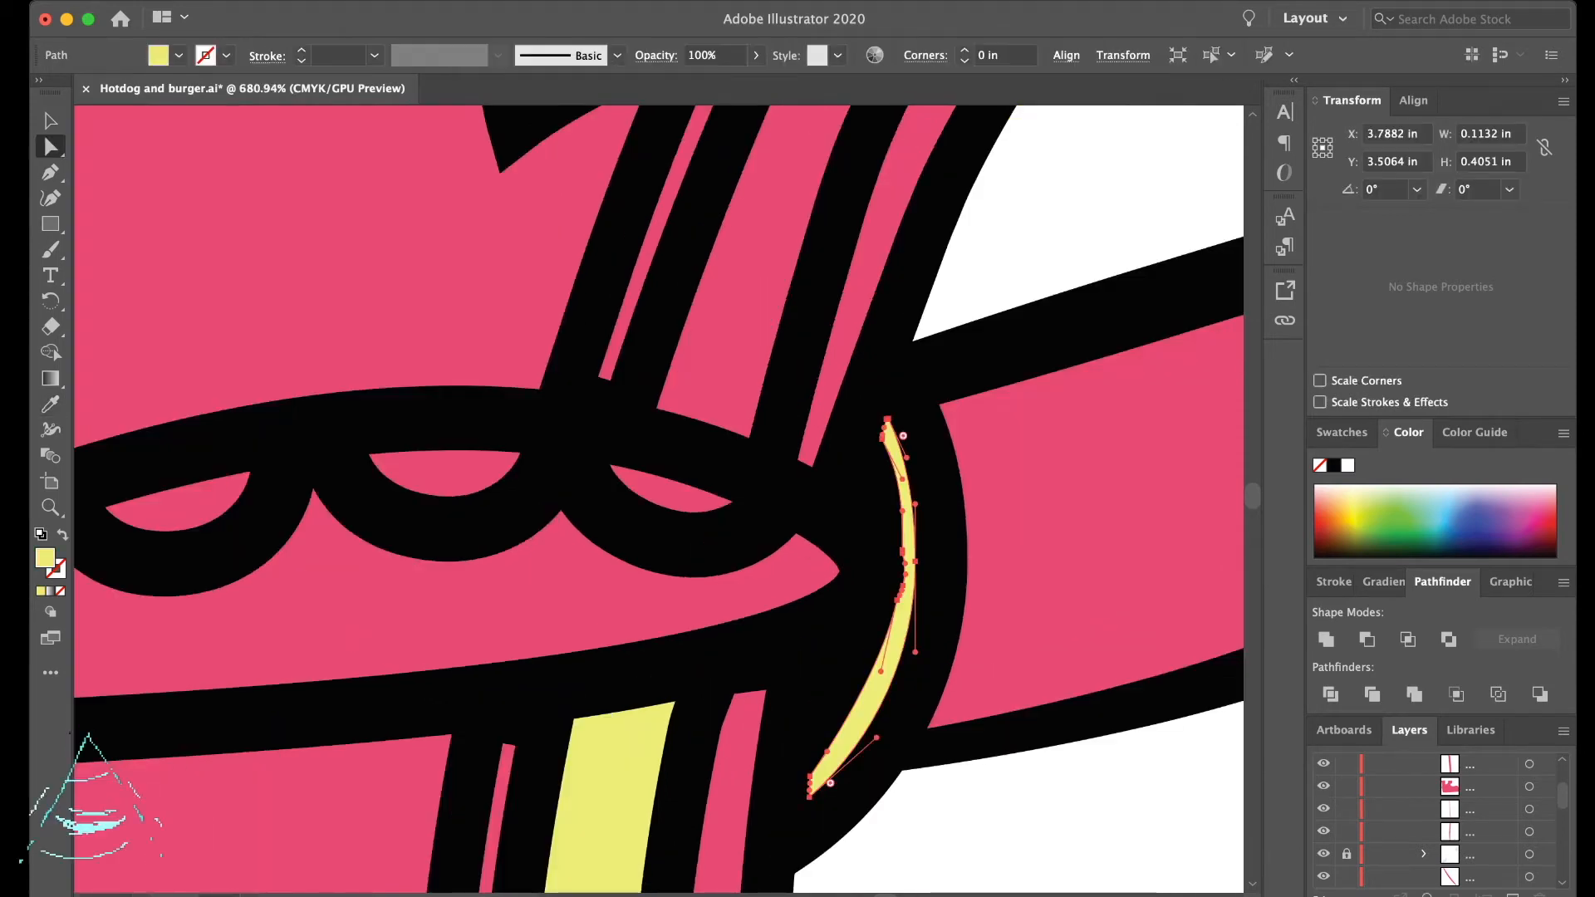
- Fill the narrow bun strip between the eye and the mouth's outer corner with the same pale yellow
scroll(621, 780, "down", 5)
left_click(667, 581)
key("i")
left_click(793, 382)
left_click(789, 381)
key("a")
left_click(914, 449)
- Fill both boots with golden orange, then group the boot pieces and lock them
scroll(914, 449, "down", 4)
scroll(847, 415, "down", 3)
scroll(897, 582, "down", 2)
scroll(926, 722, "up", 5)
scroll(870, 838, "up", 5)
scroll(715, 789, "down", 3)
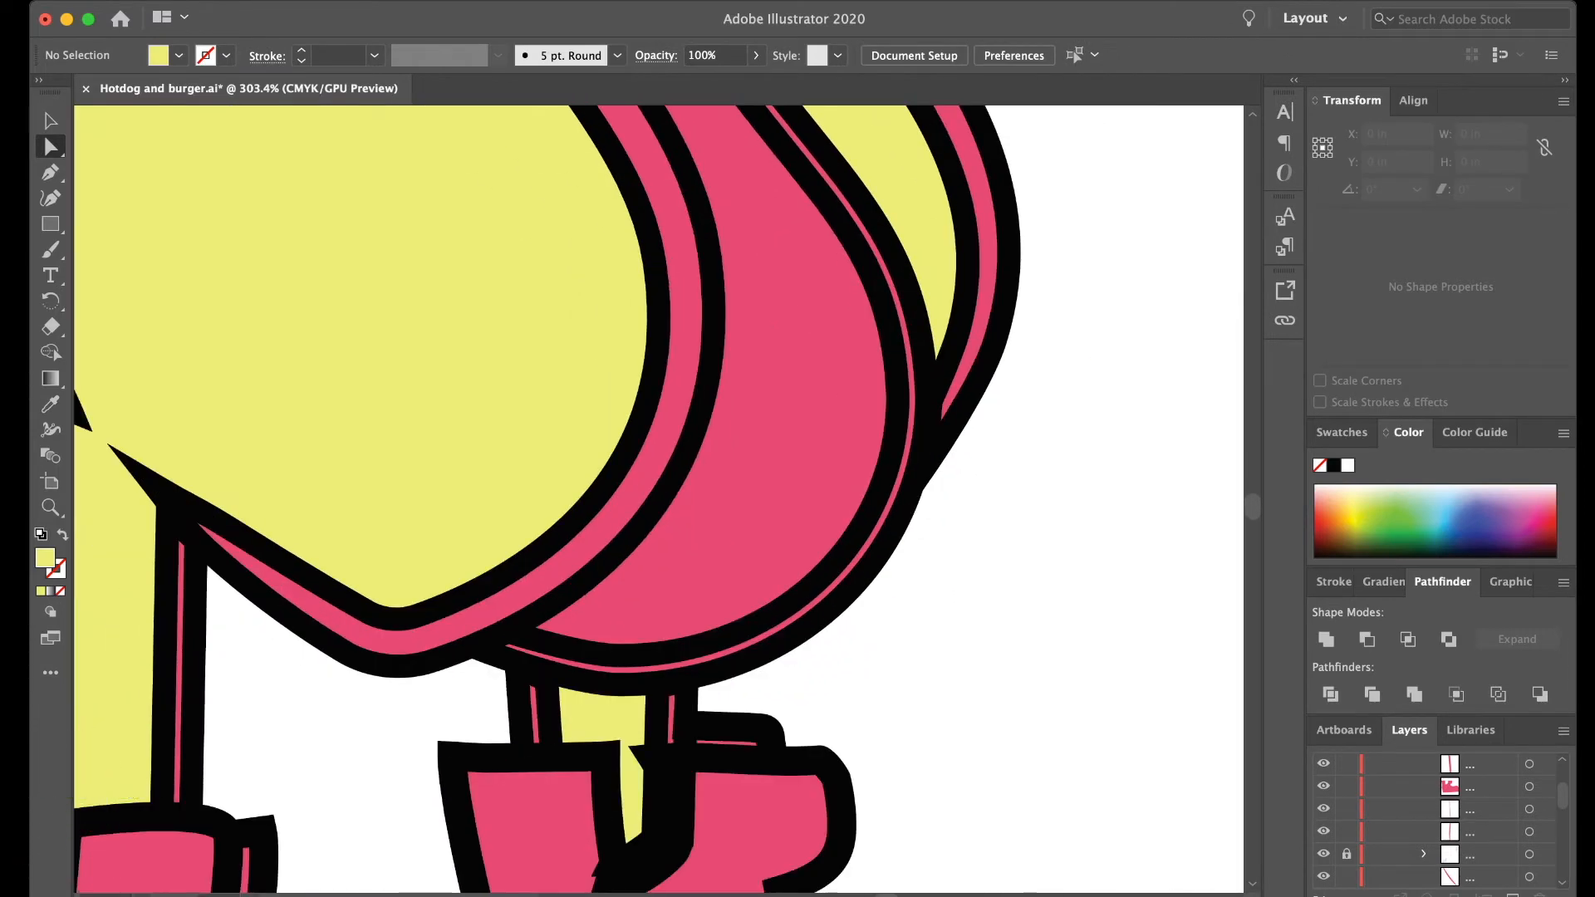
scroll(581, 735, "up", 3)
scroll(561, 735, "down", 5)
scroll(656, 498, "down", 5)
scroll(656, 498, "left", 2)
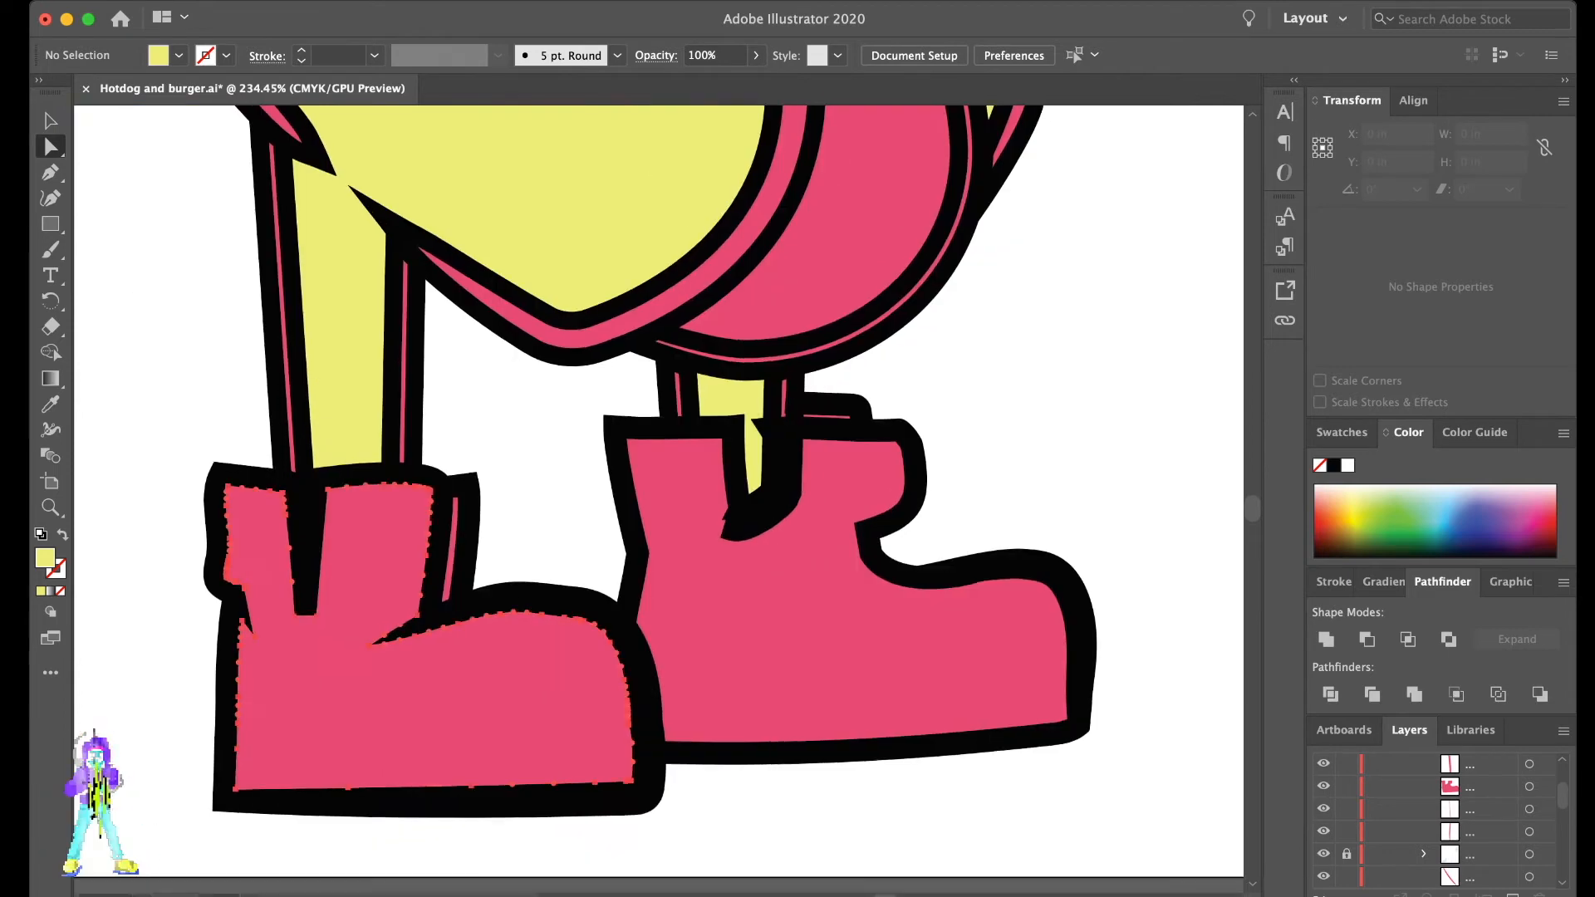
left_click(523, 681)
left_click(747, 640, "shift")
left_click(1338, 527)
key("super+g")
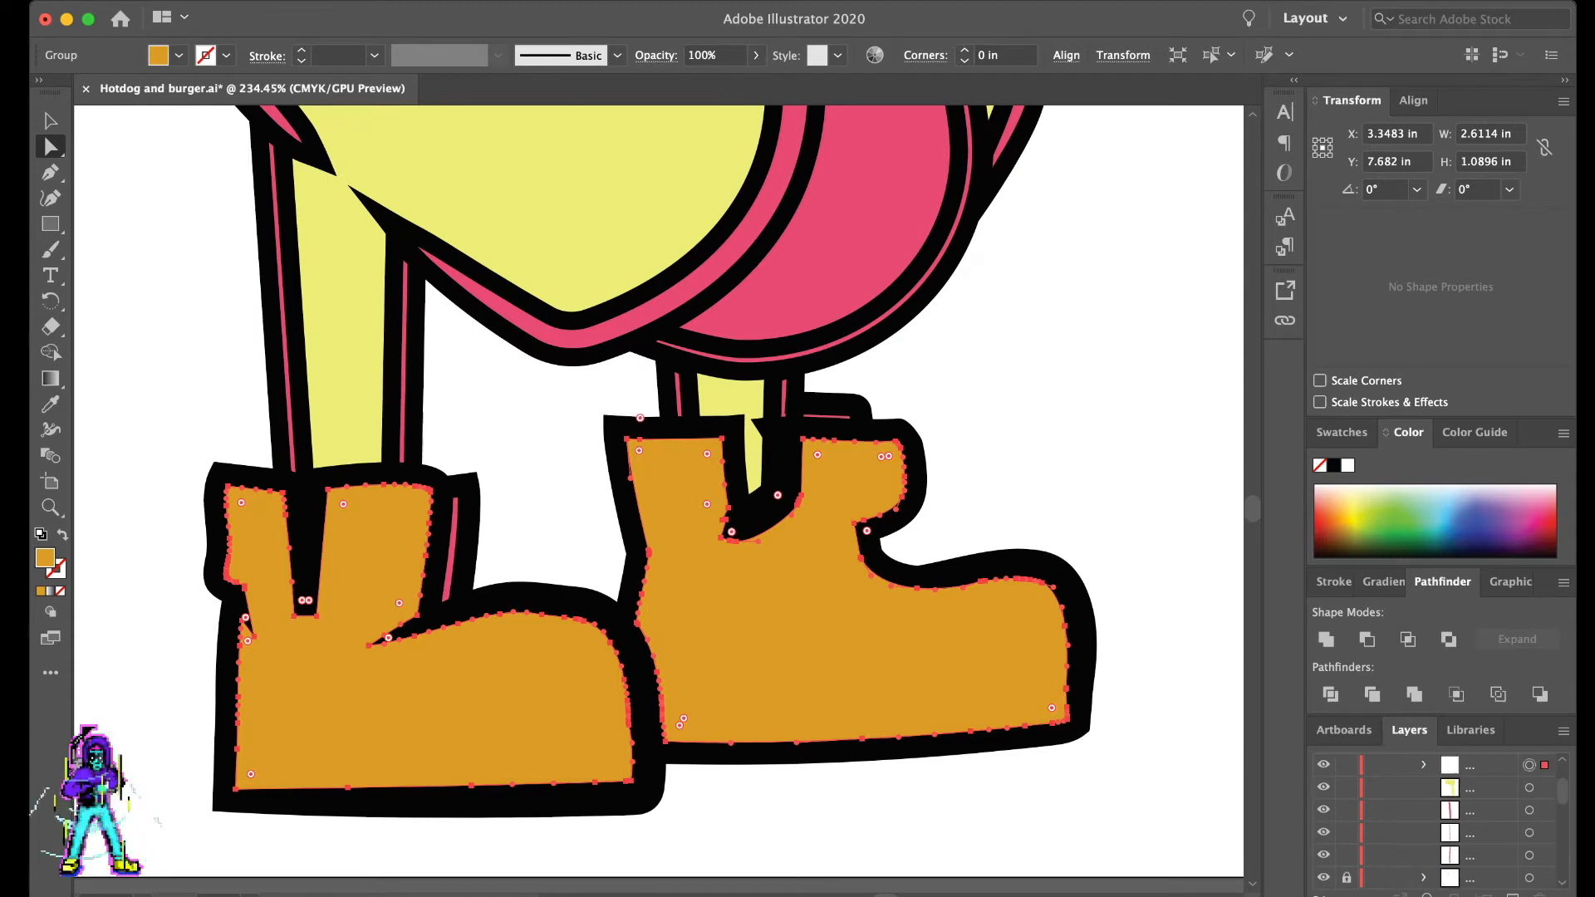
key("super+2")
- Select the pink arm and sausage pieces, group them and lock the group
scroll(101, 801, "down", 5)
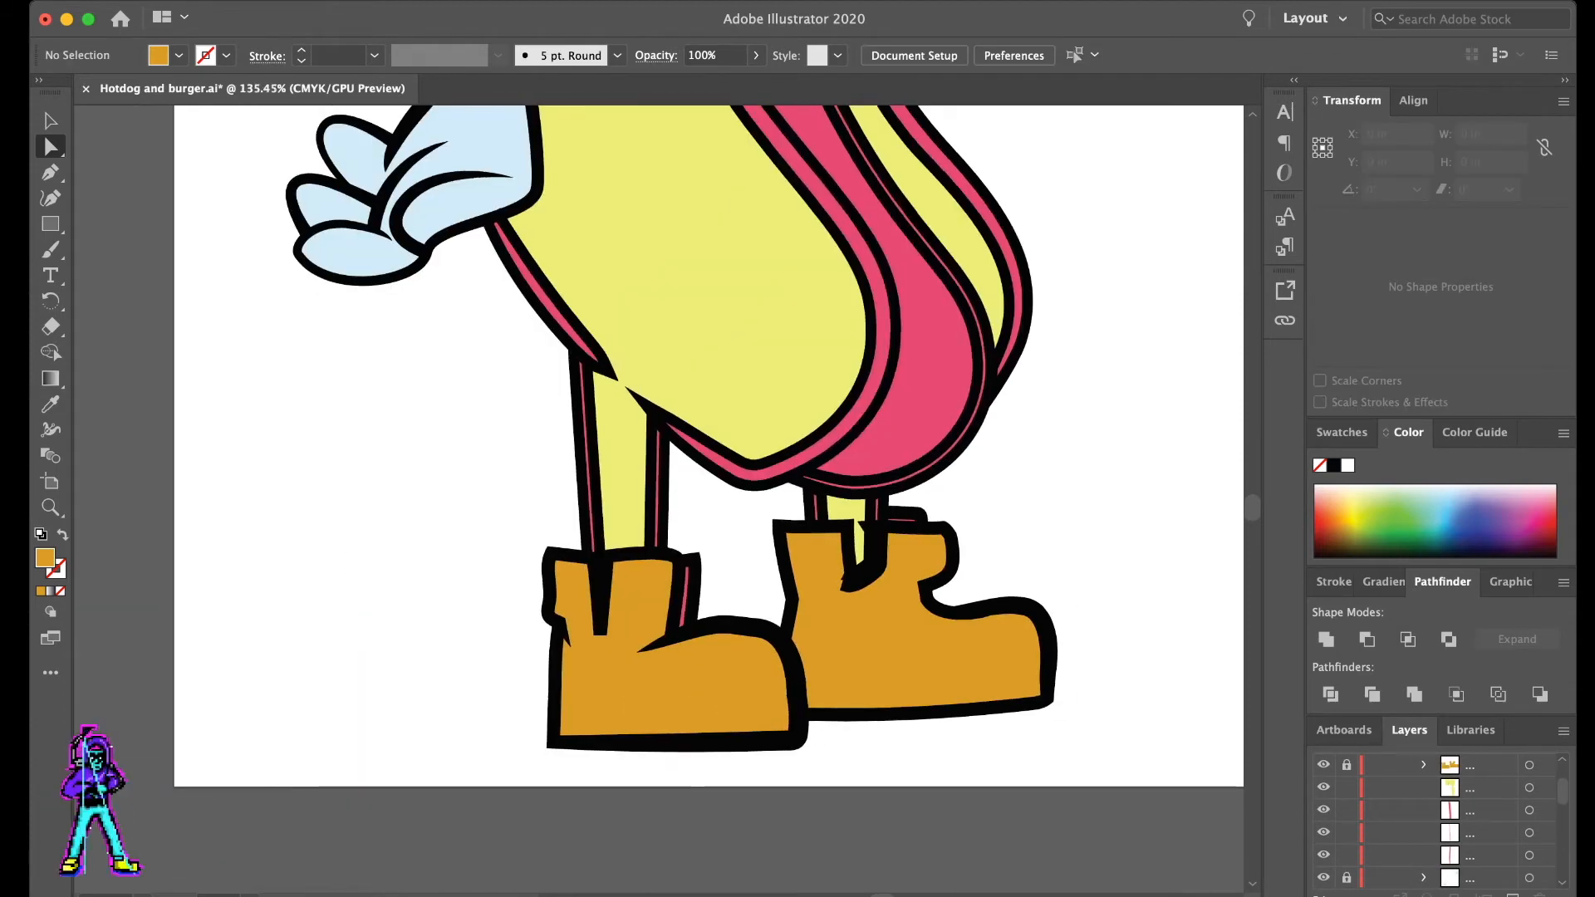
scroll(100, 801, "up", 5)
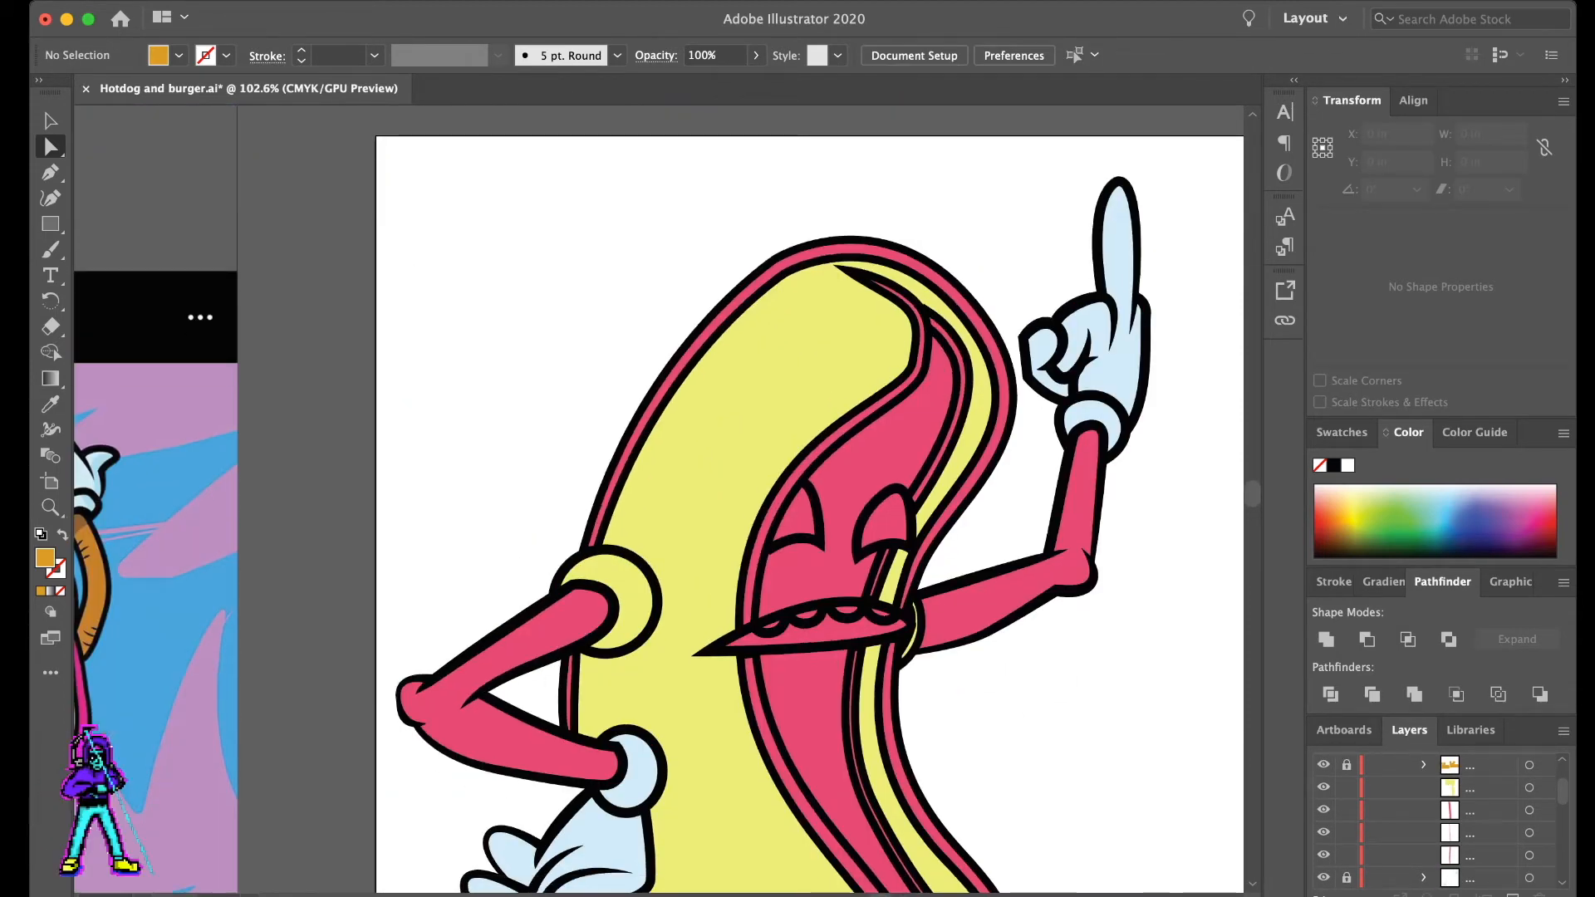
left_click(549, 632, "shift")
left_click(814, 573, "shift")
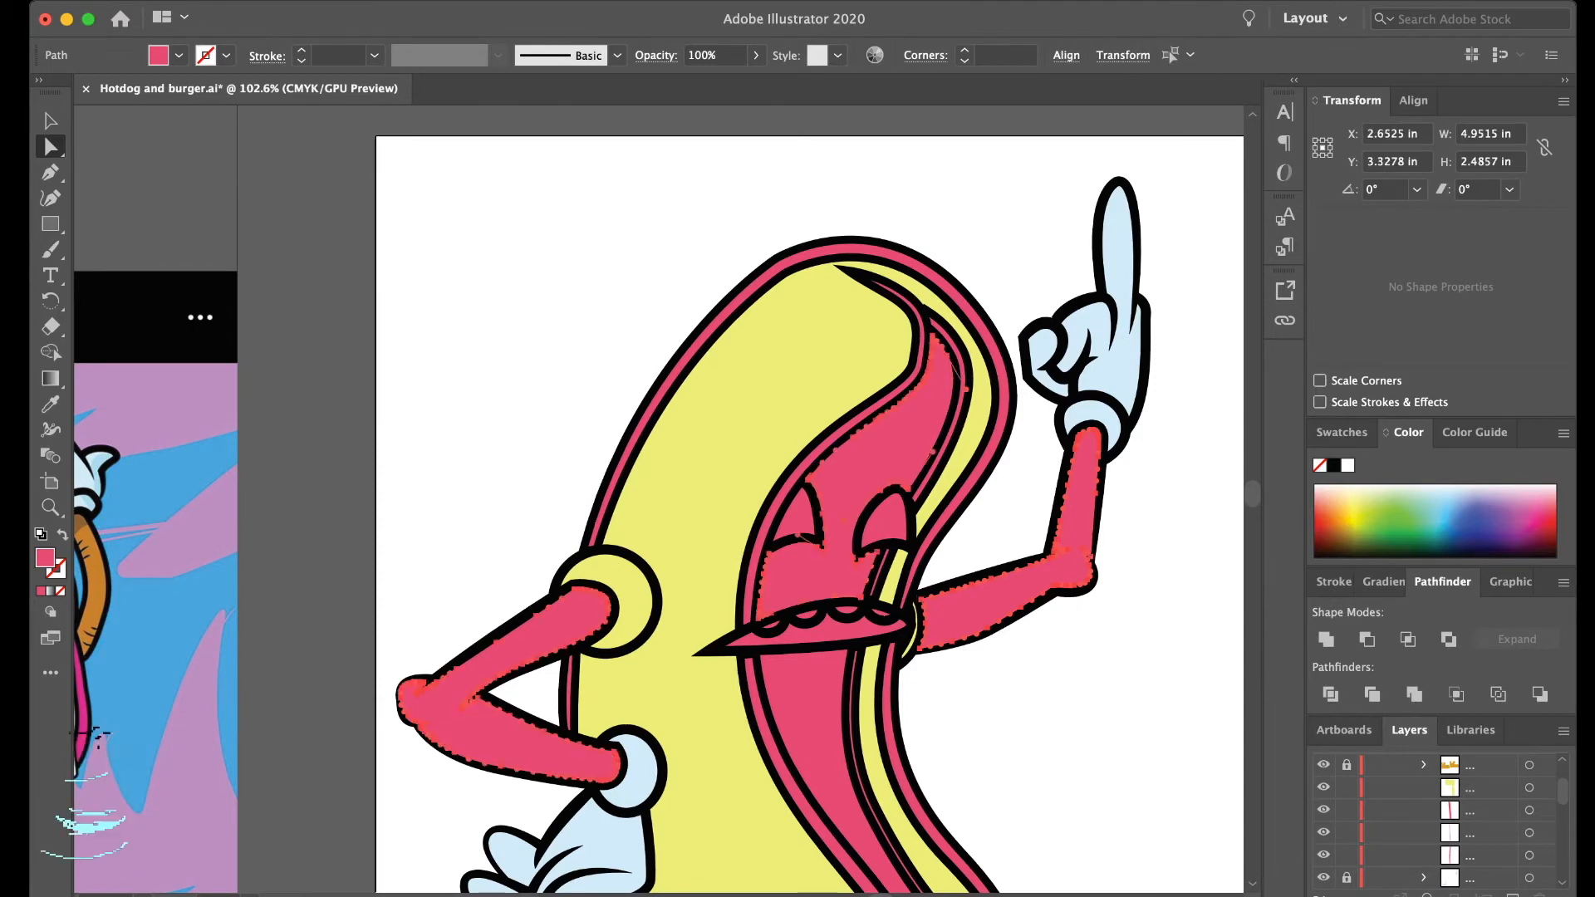
scroll(814, 574, "down", 4)
left_click(814, 573, "shift")
scroll(656, 498, "left", 5)
key("super+g")
key("super+2")
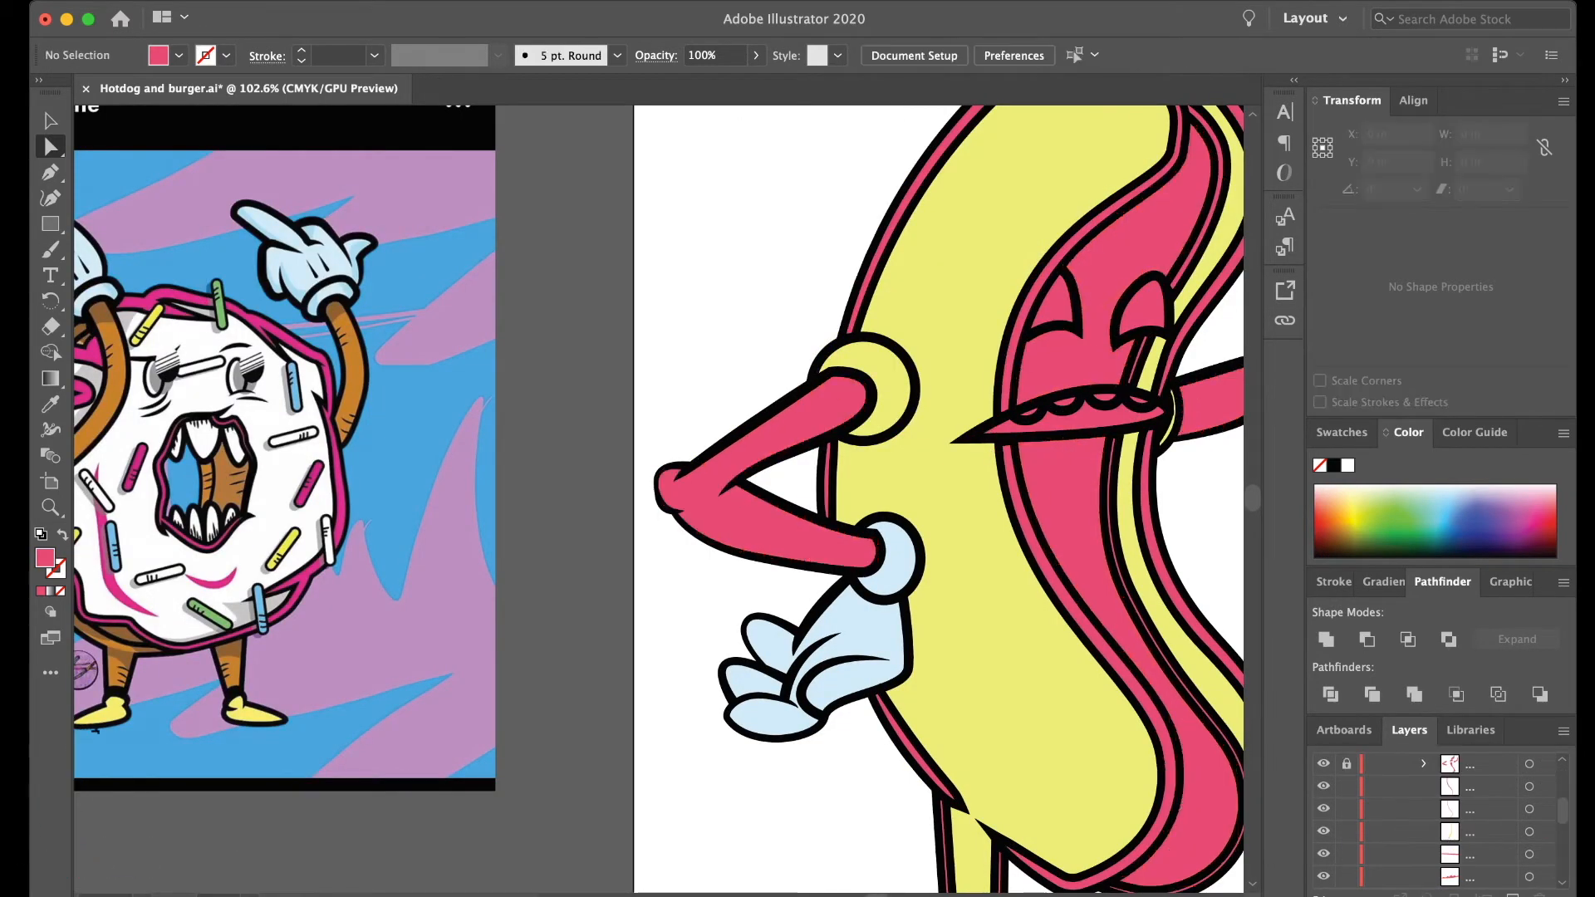
- Select the yellow bun, leg and shoulder ring pieces together and group them
scroll(652, 731, "down", 3)
scroll(652, 730, "right", 1)
left_click(881, 614)
scroll(947, 614, "down", 3)
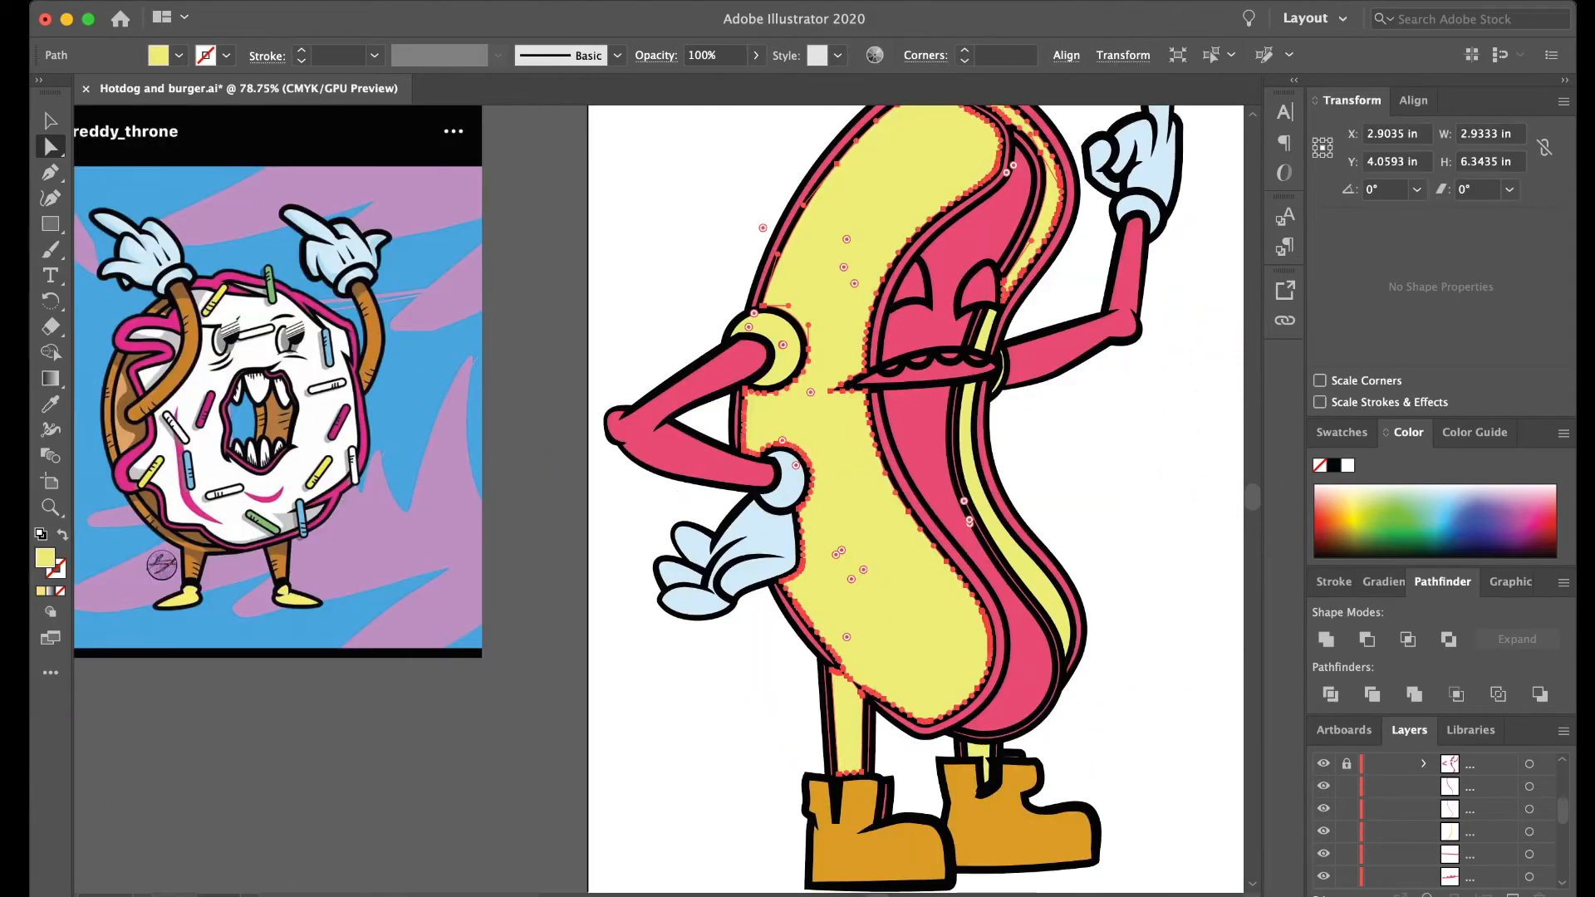
scroll(932, 781, "up", 5)
scroll(941, 752, "up", 3)
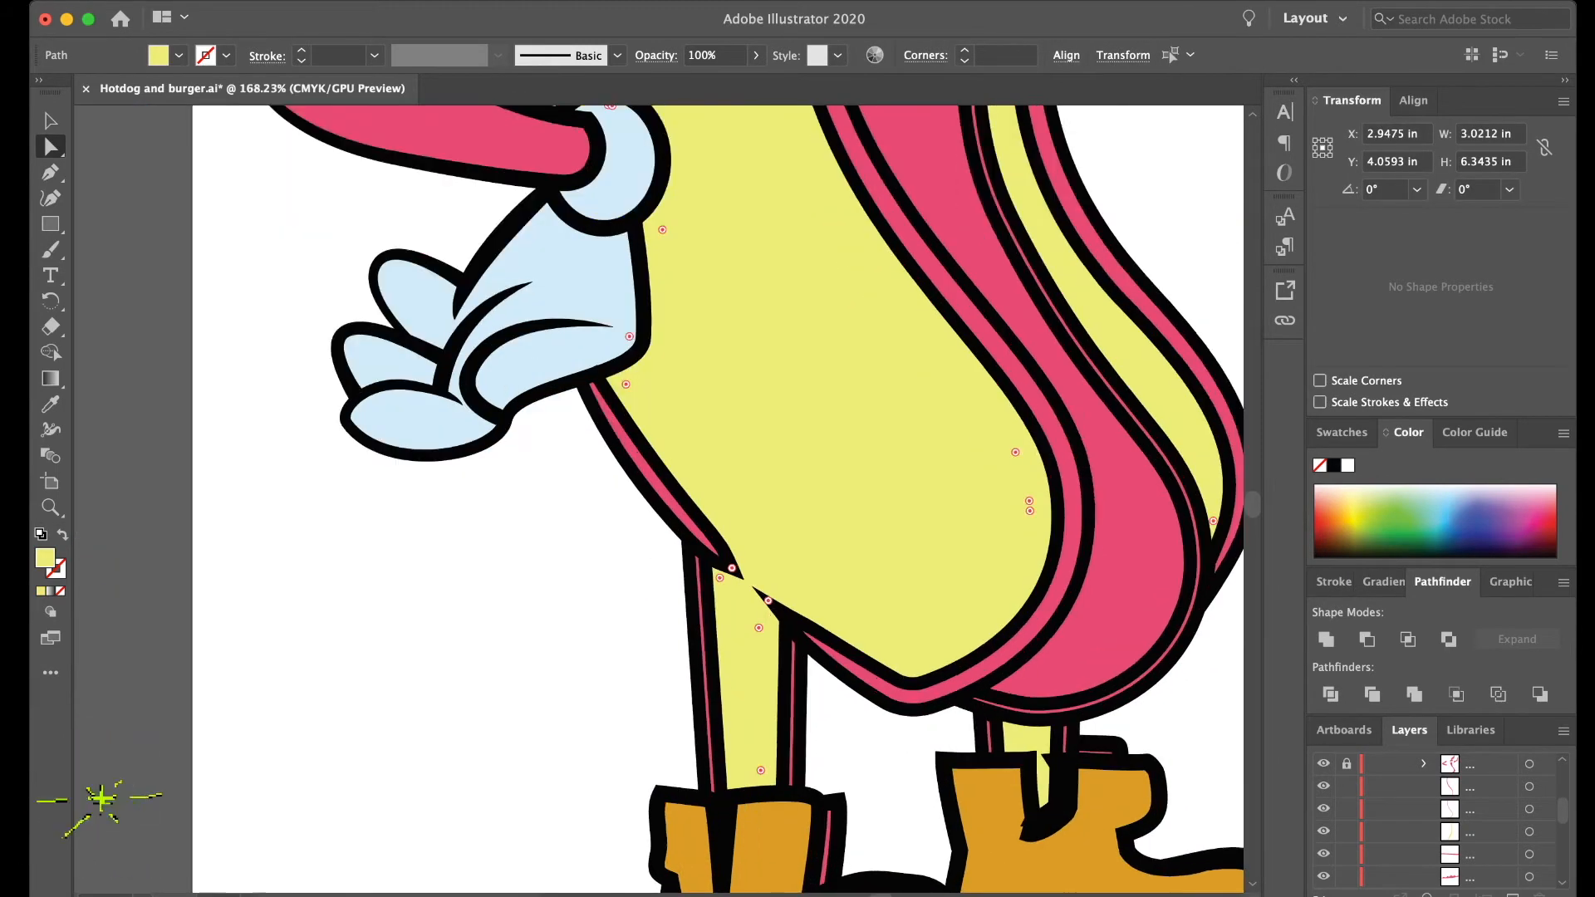
left_click(1032, 737, "shift")
scroll(1032, 736, "down", 5)
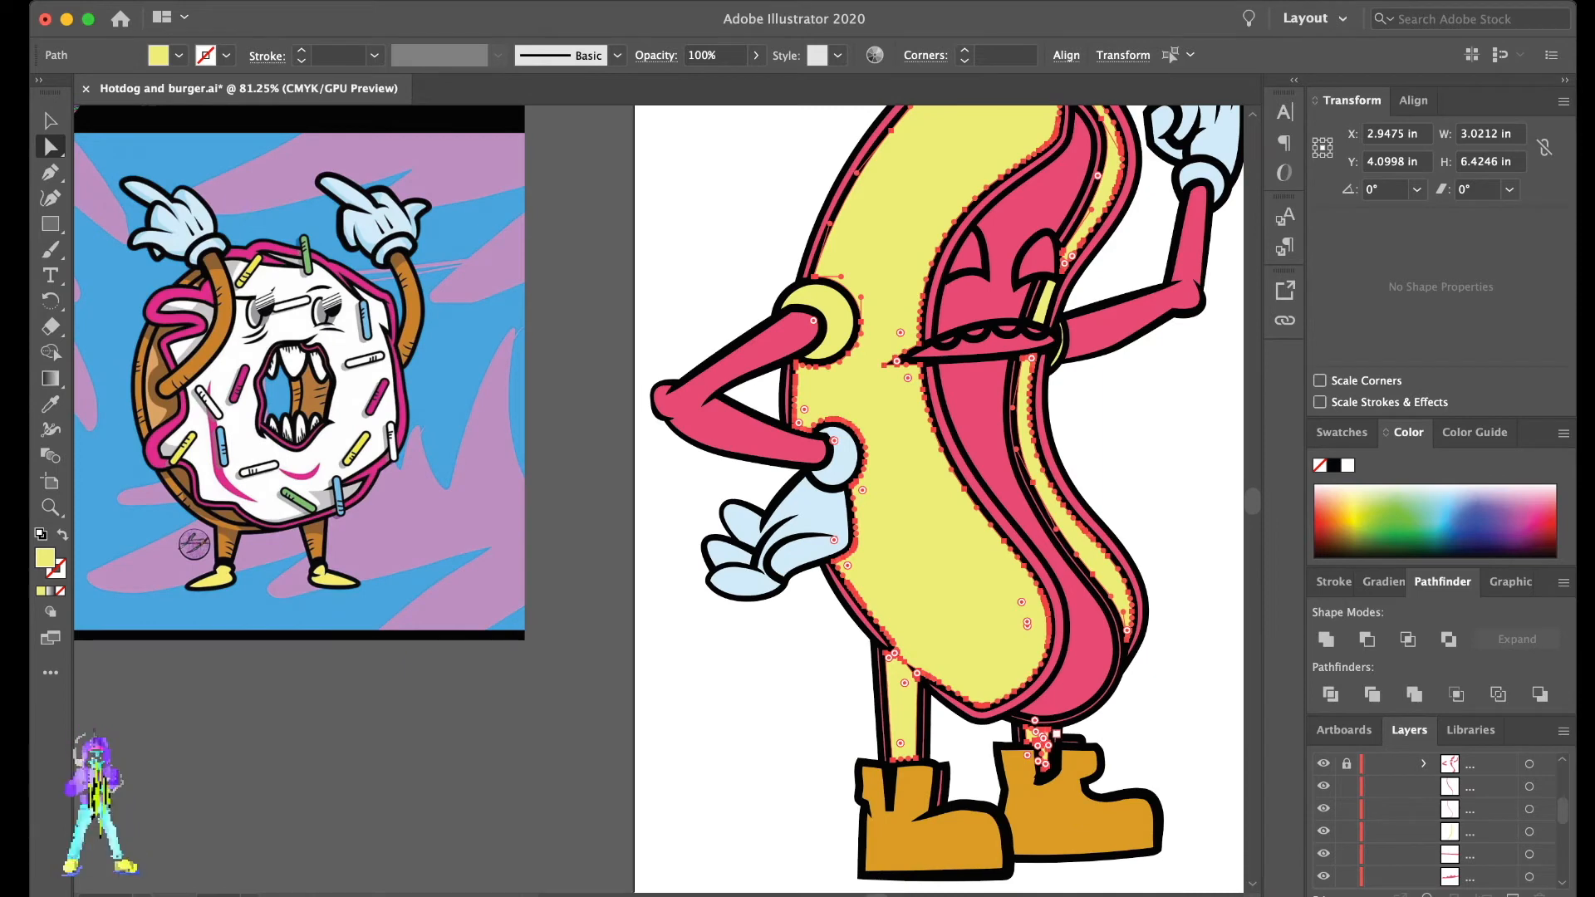
left_click(814, 309, "shift")
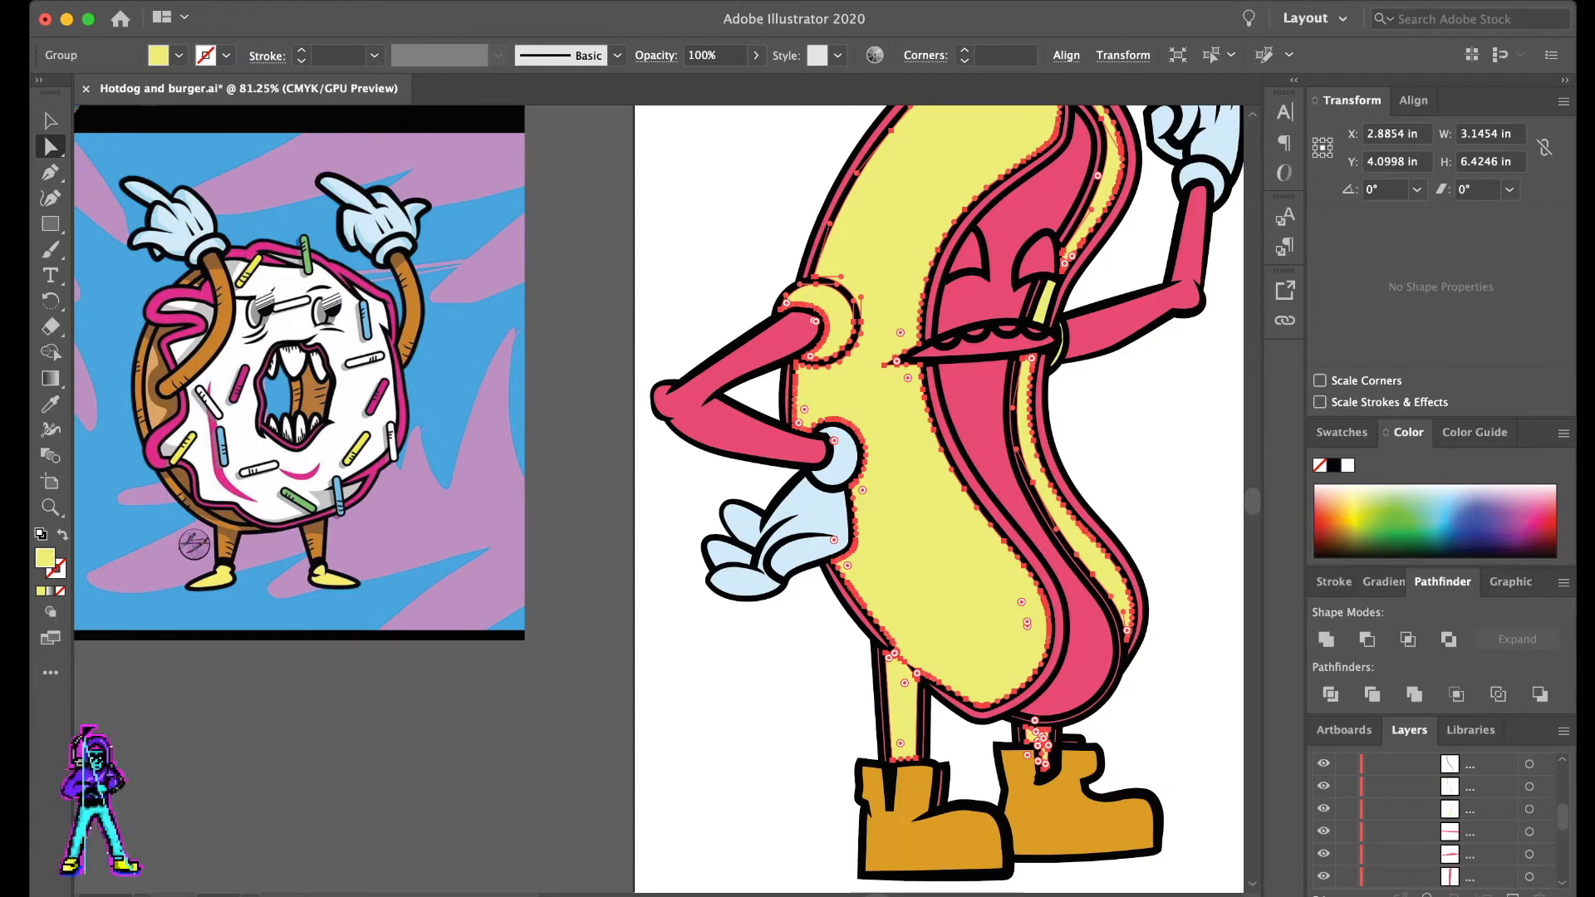
- Lock the group of yellow bun, leg and shoulder ring pieces
left_click(1061, 343)
mouse_move(1487, 808)
left_mouse_down()
mouse_move(1487, 758)
mouse_move(1487, 784)
left_mouse_up()
left_click(1346, 784)
scroll(938, 432, "right", 3)
scroll(939, 432, "up", 3)
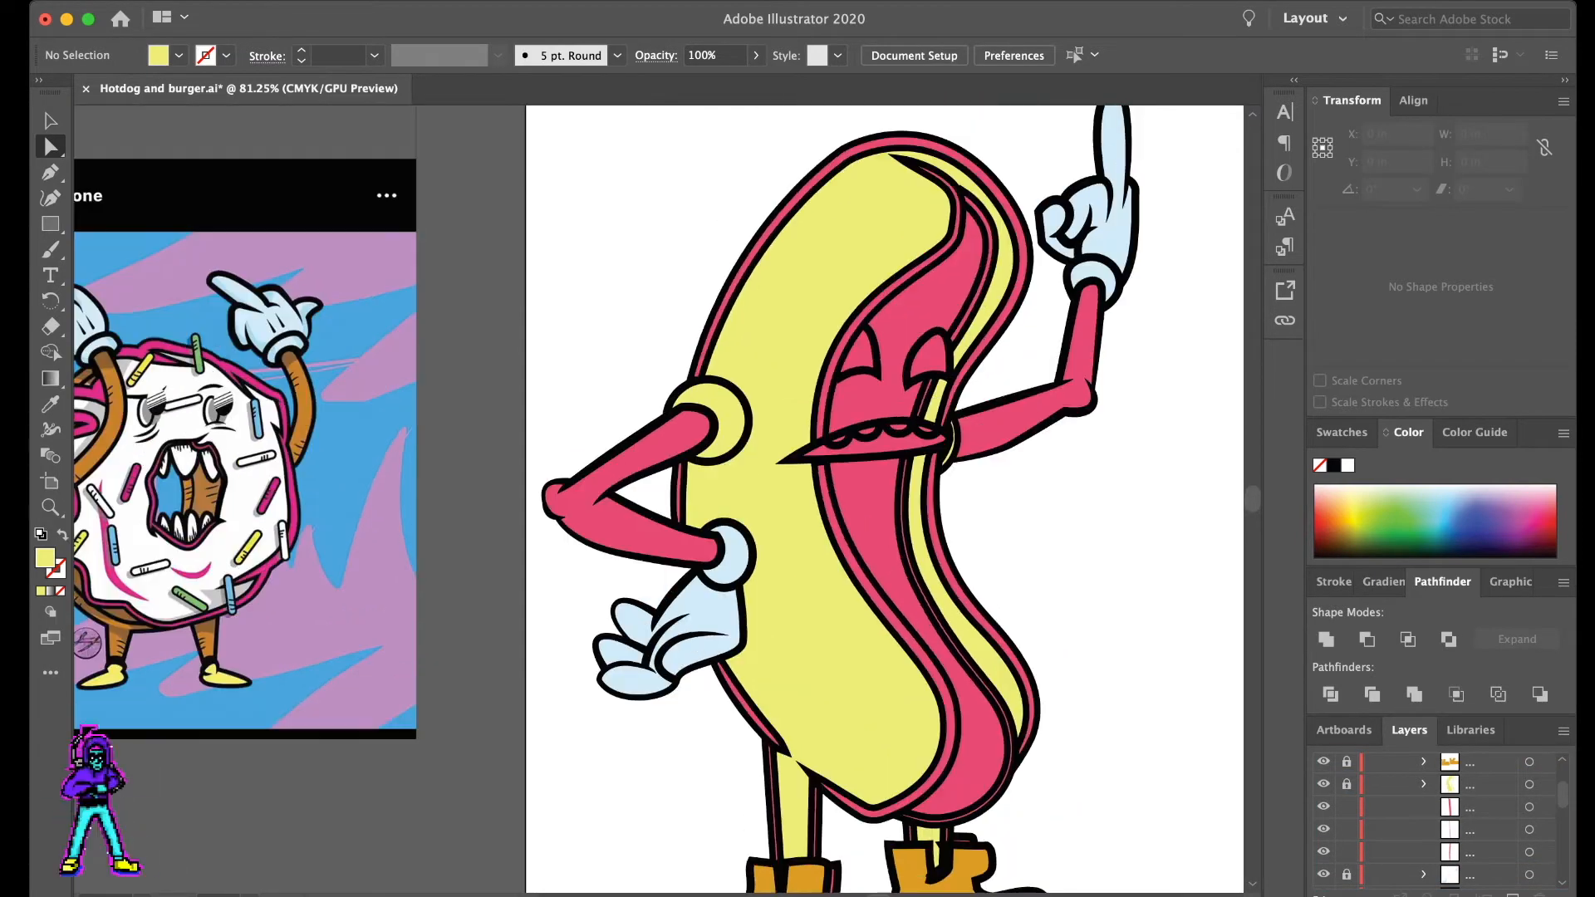
scroll(681, 358, "down", 5)
key("v")
left_click_drag(552, 146, 1097, 772)
key("i")
left_click(760, 499)
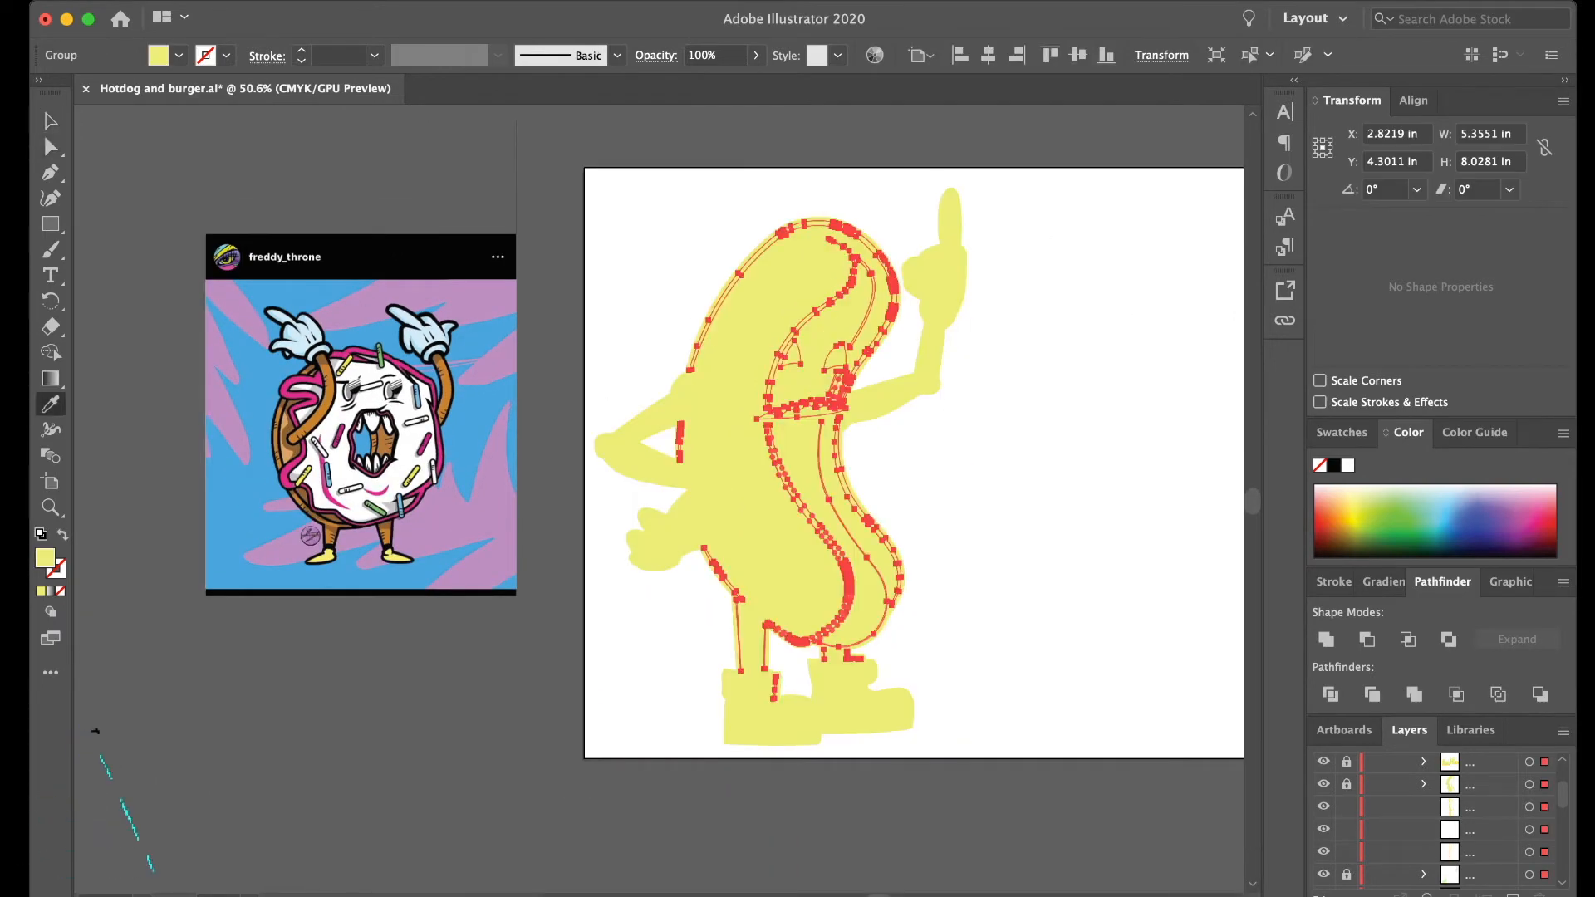
key("super+z")
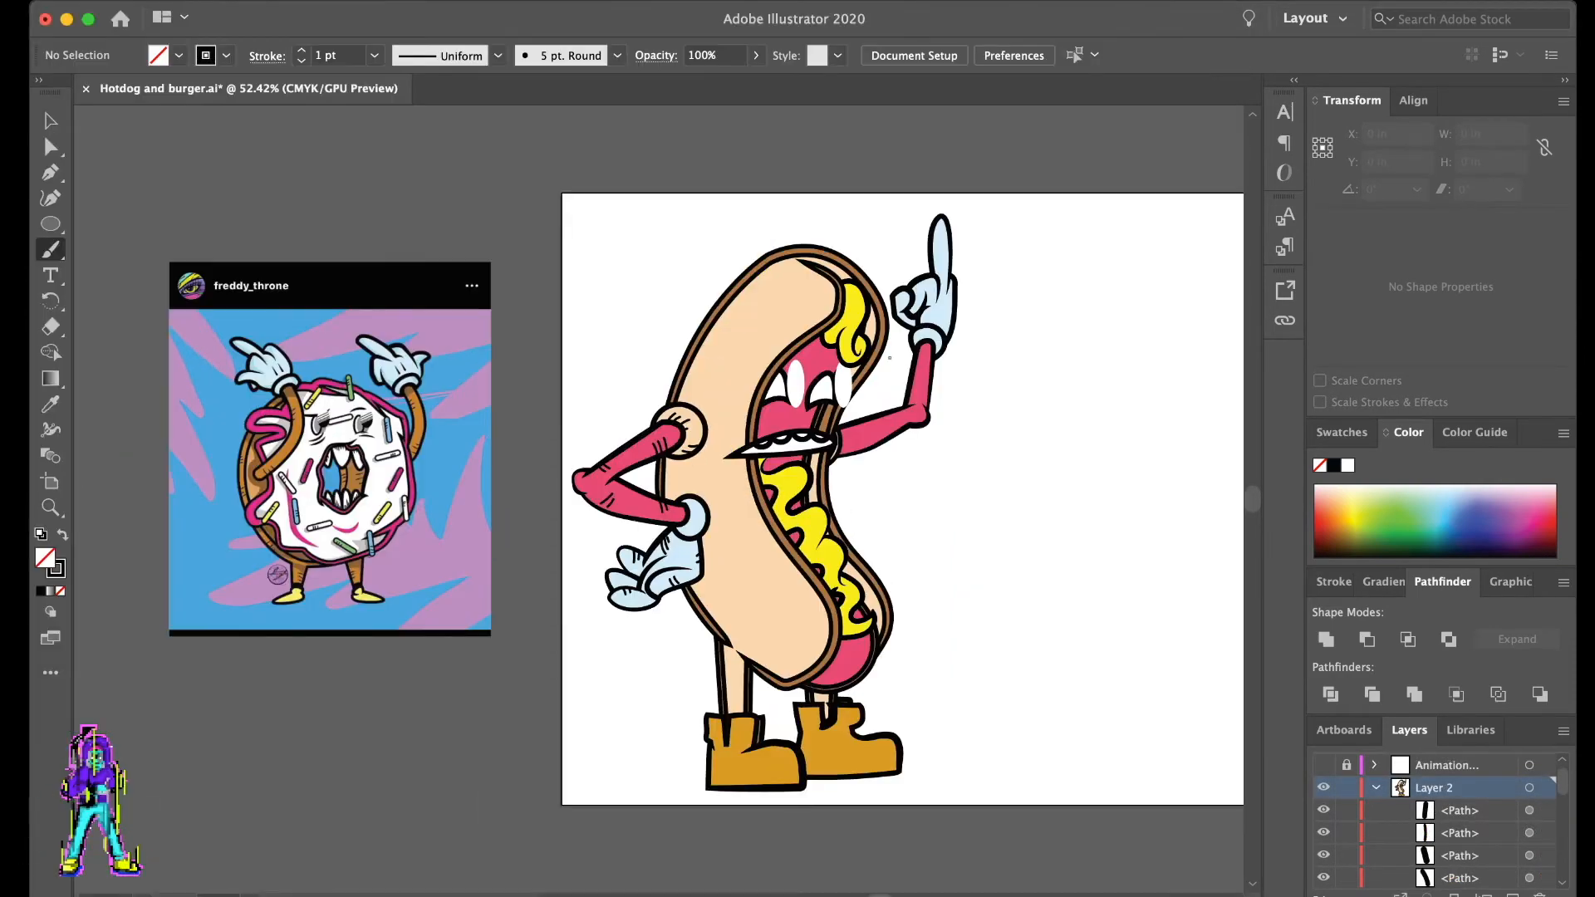
- Paint short black hatch lines along the inner edge of the front leg, just below the bun, with the 5 pt. Round brush
scroll(680, 634, "up", 3)
left_click_drag(763, 704, 778, 712)
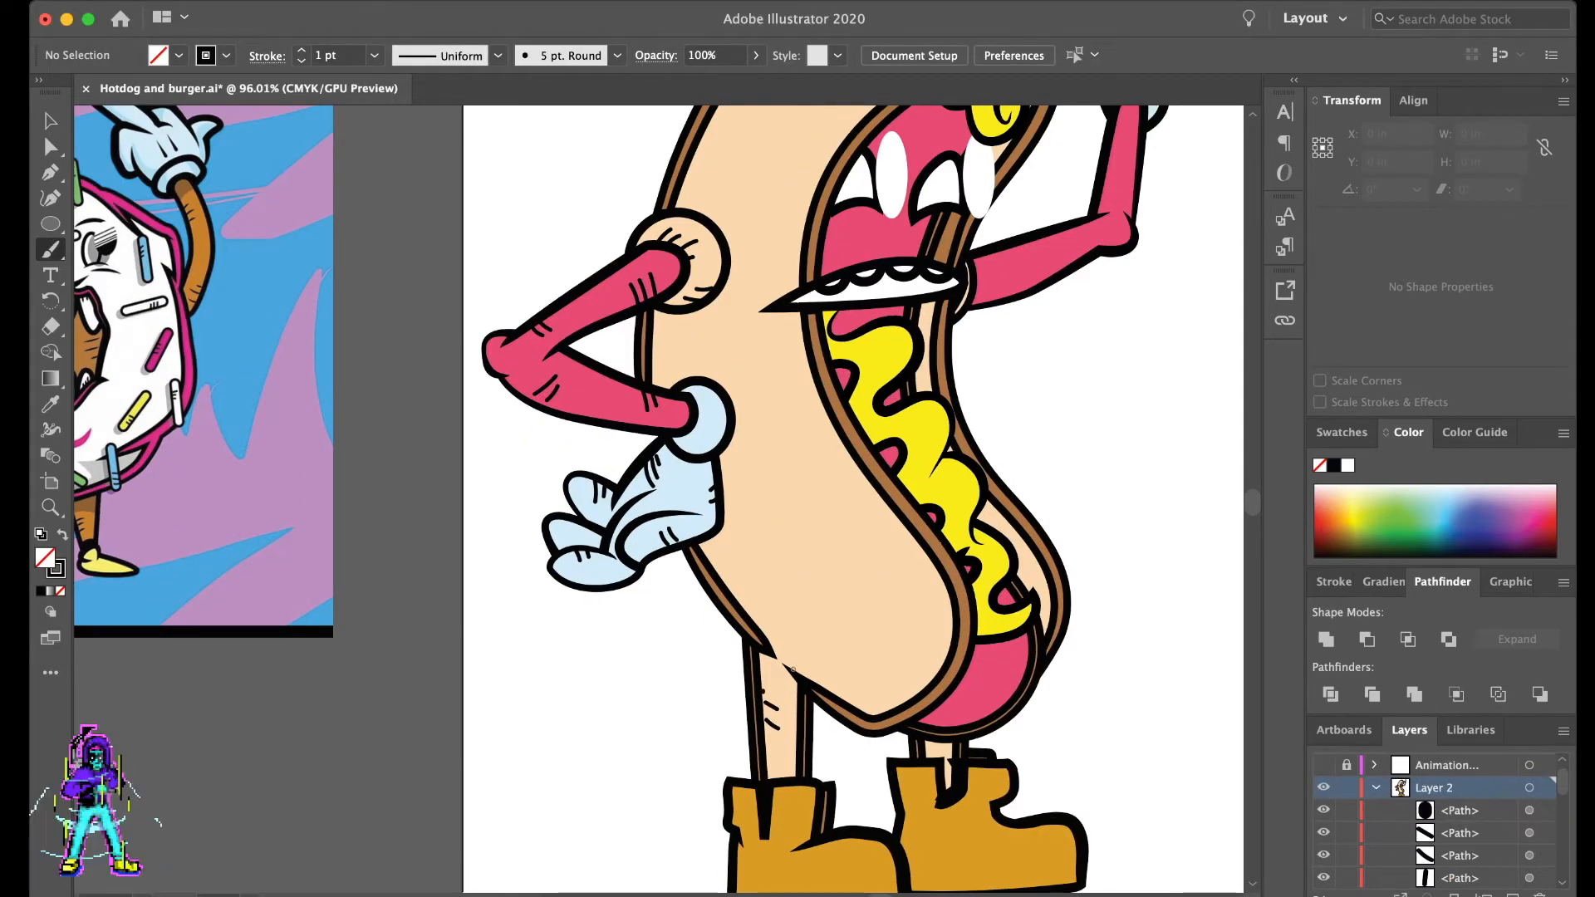
scroll(776, 723, "up", 5)
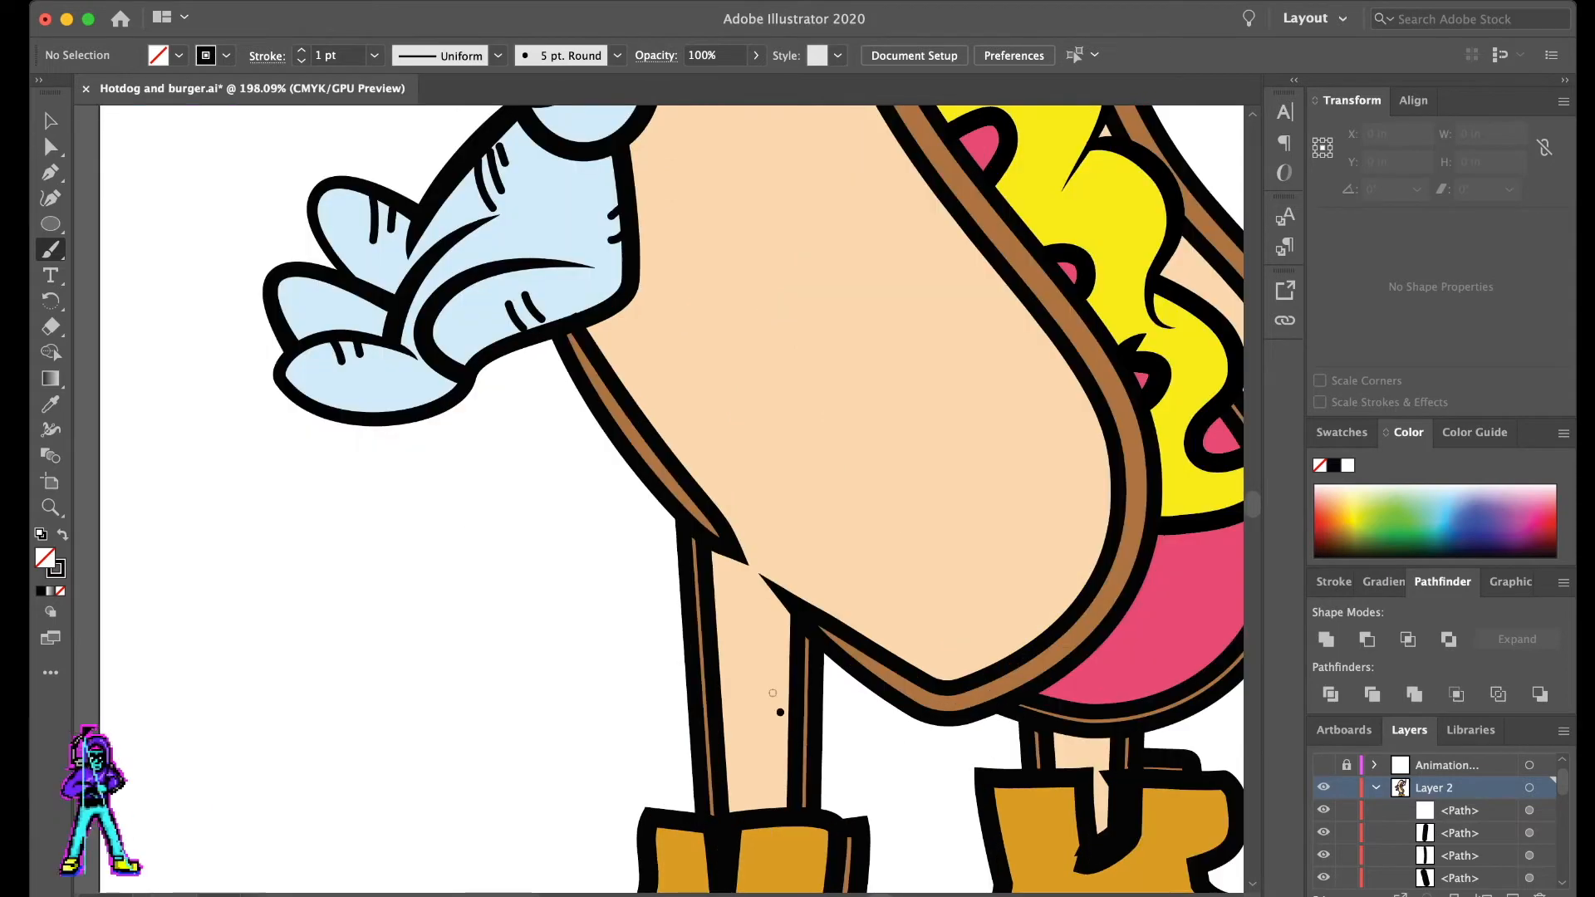
mouse_move(752, 670)
left_mouse_down()
mouse_move(788, 700)
mouse_move(789, 676)
left_mouse_up()
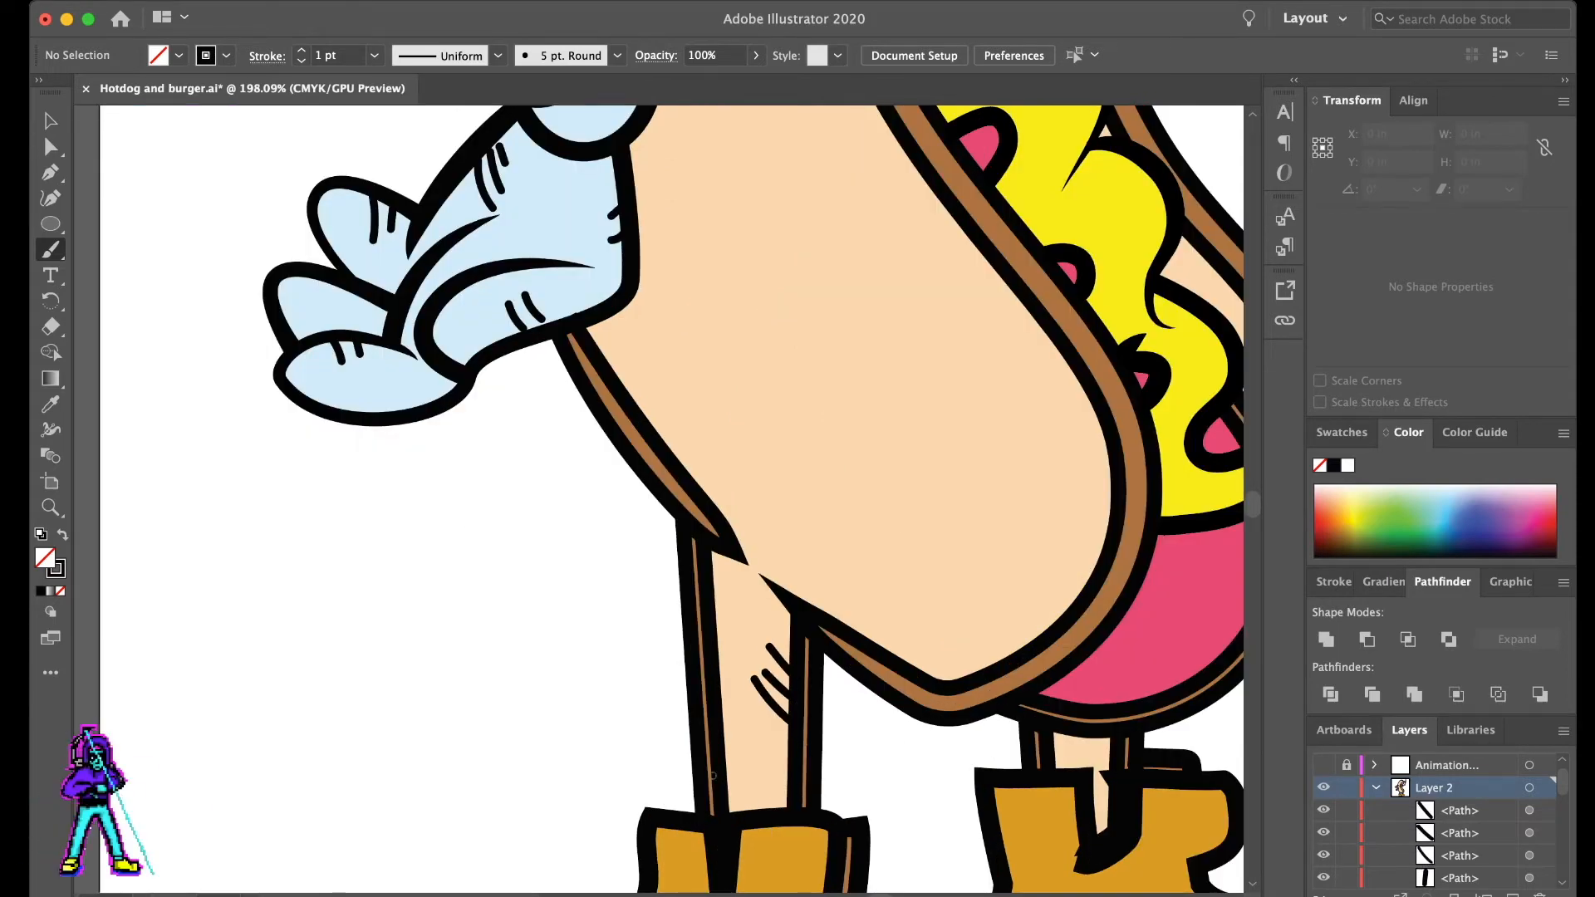
- Paint short slanted hatch lines on the front leg's outer edge above the boot and on the back leg
scroll(712, 775, "right", 15)
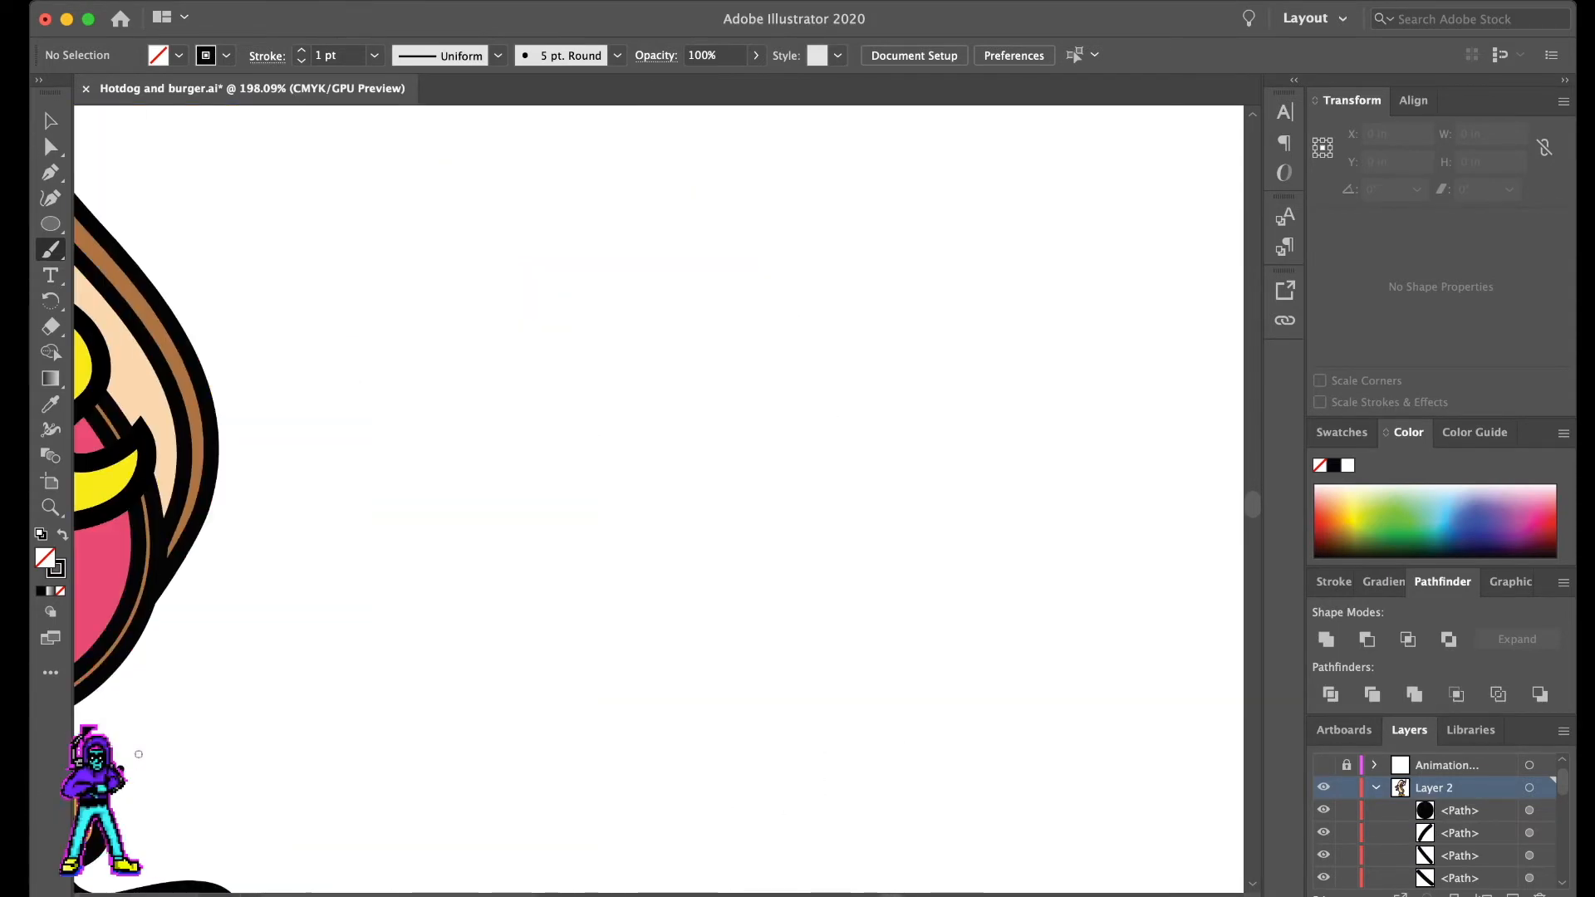
scroll(744, 755, "right", 5)
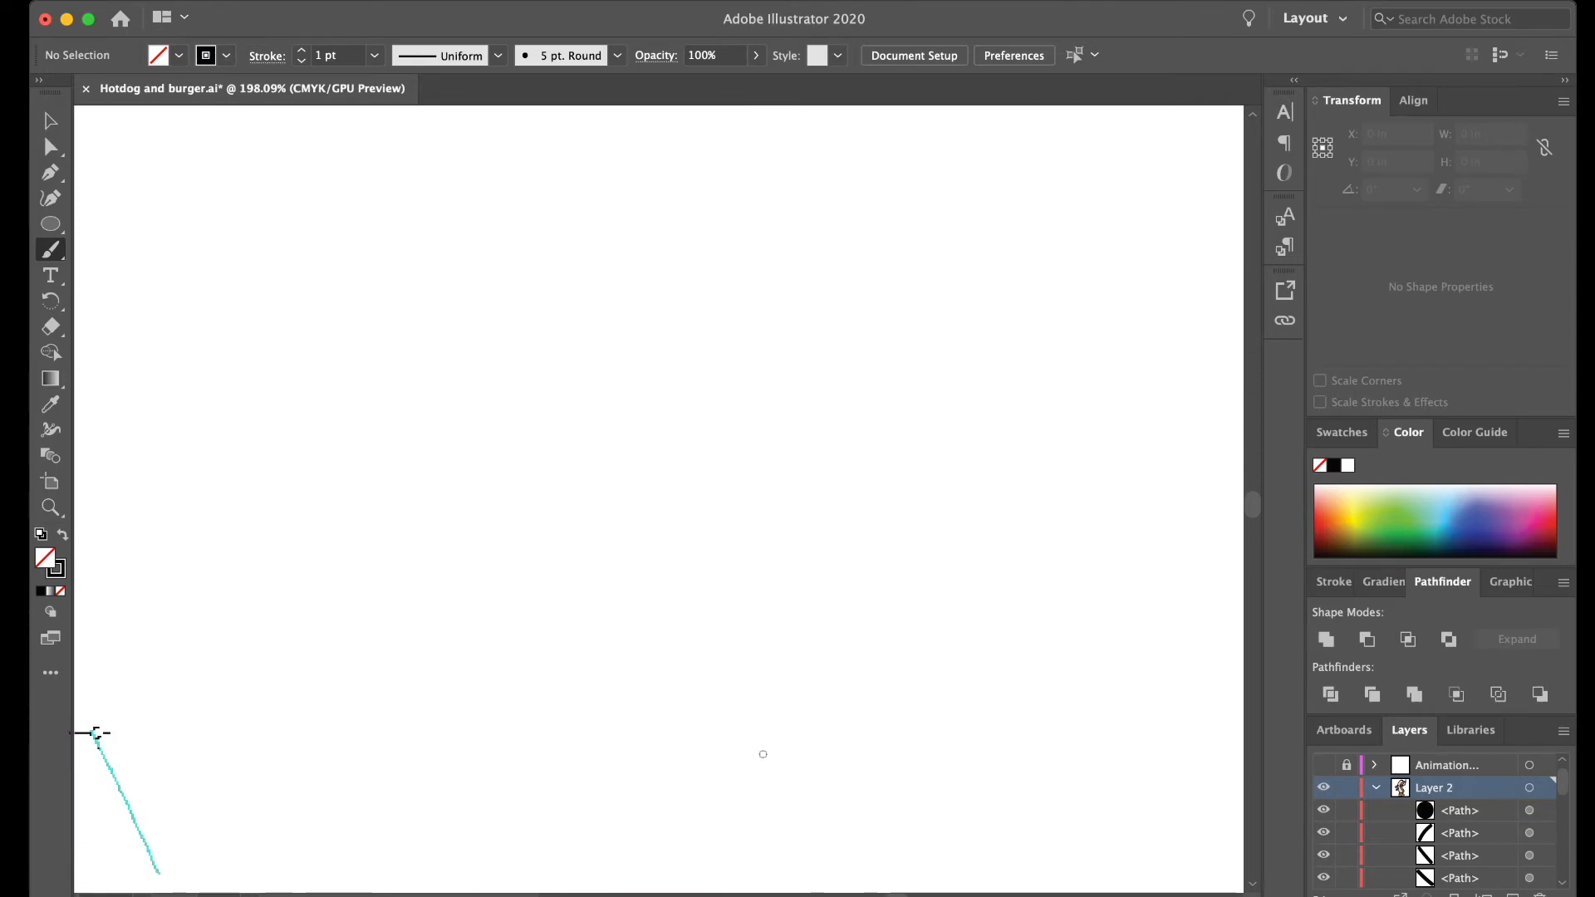
scroll(763, 754, "down", 5)
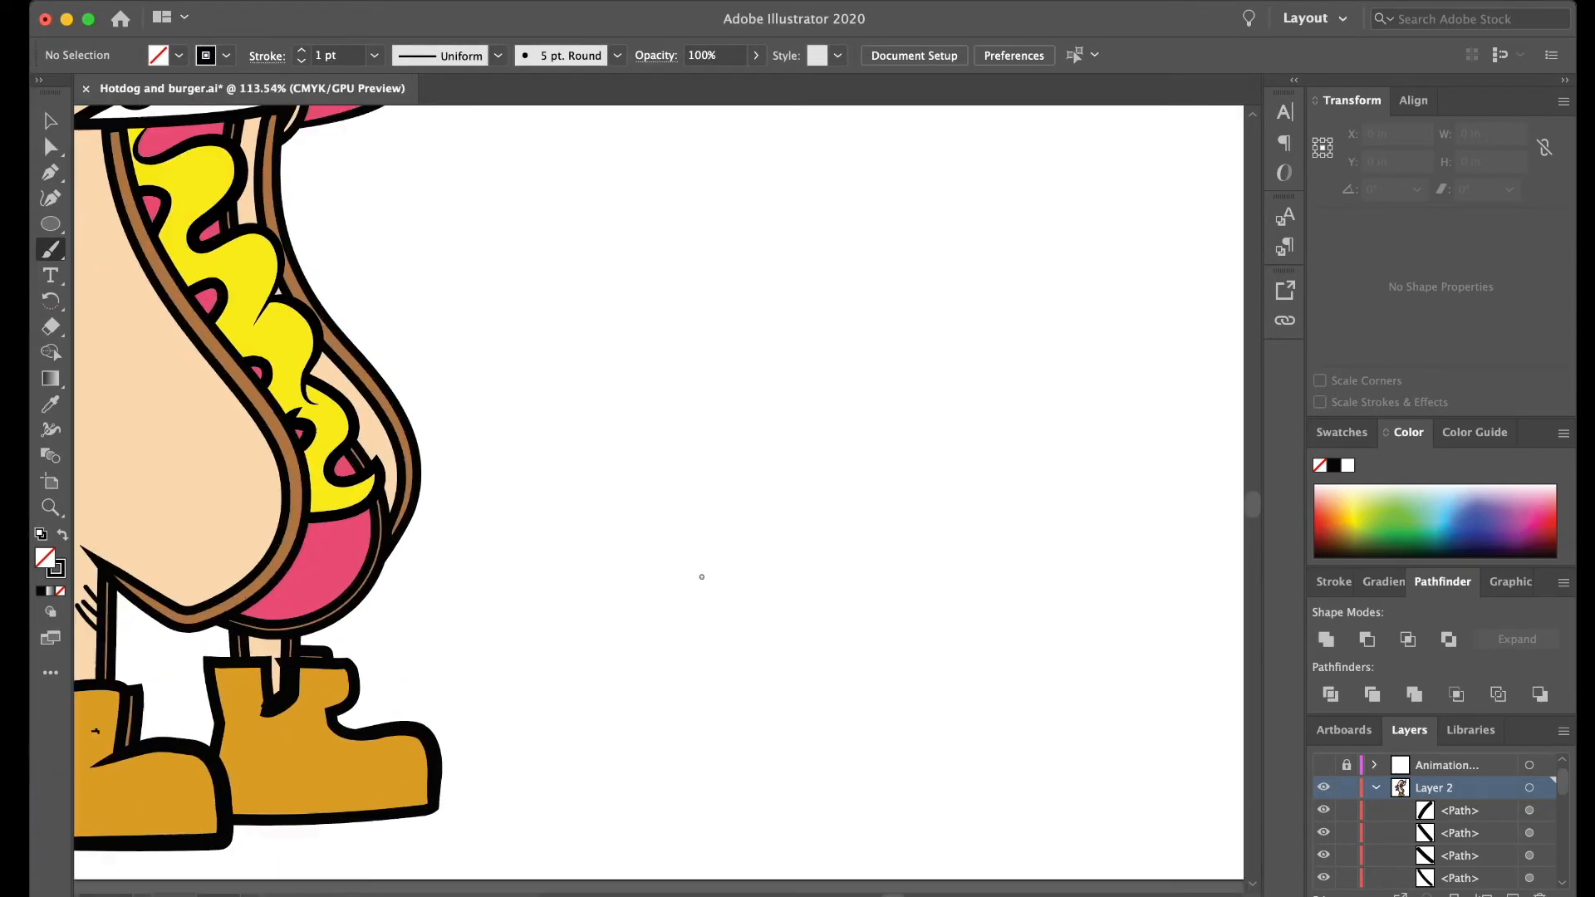
scroll(702, 576, "left", 5)
scroll(256, 685, "up", 3)
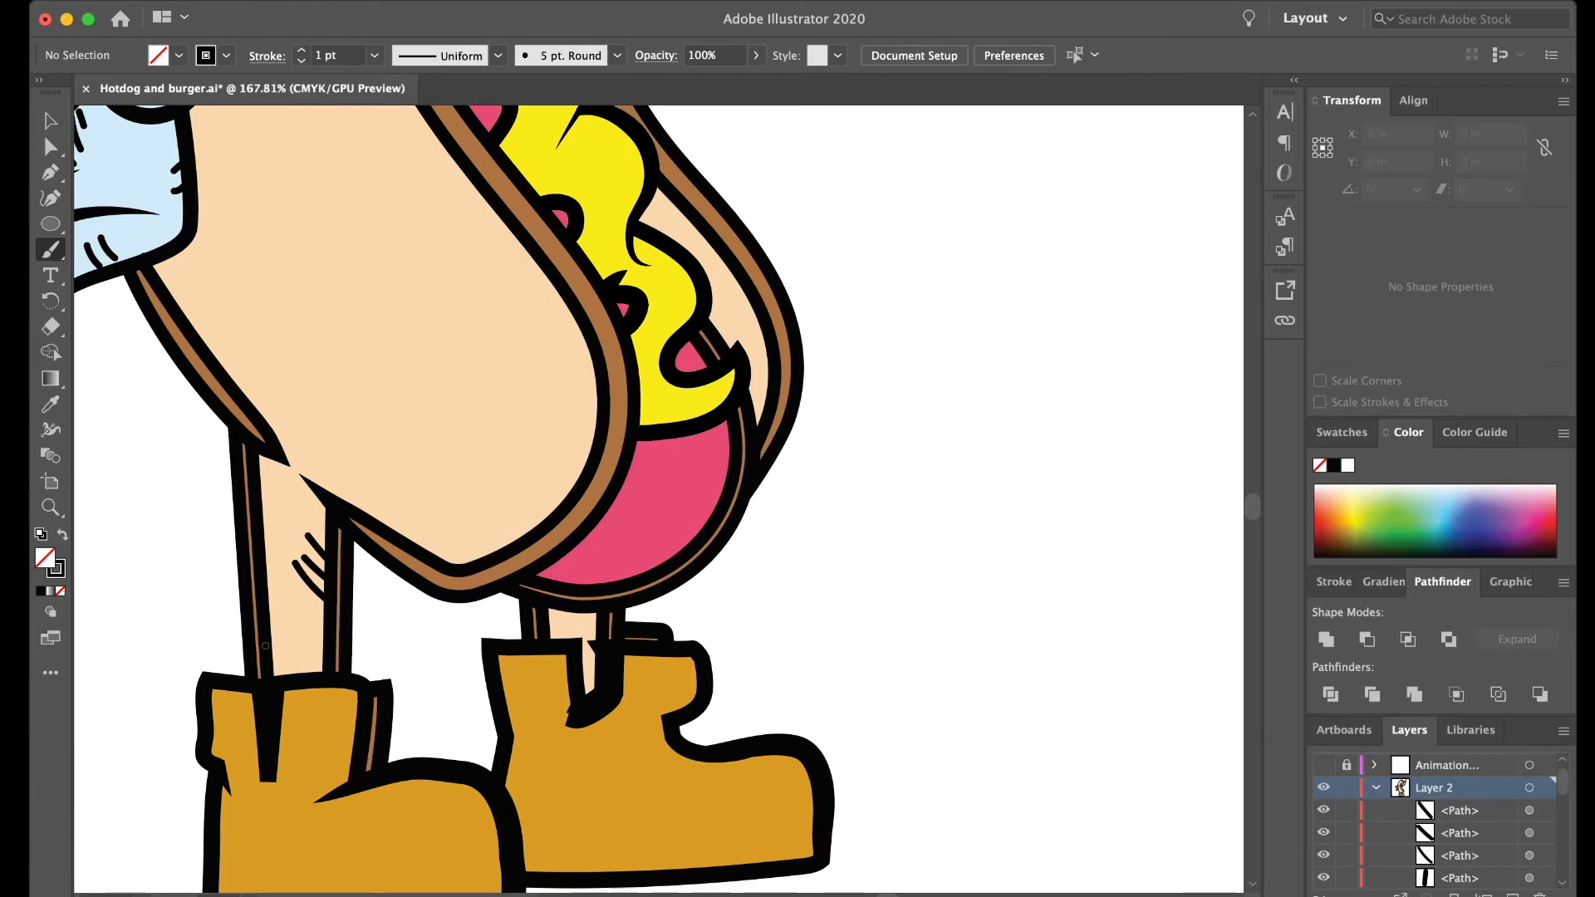
mouse_move(268, 640)
left_mouse_down()
mouse_move(295, 612)
mouse_move(291, 650)
left_mouse_up()
left_click_drag(542, 631, 570, 612)
left_click_drag(551, 640, 580, 610)
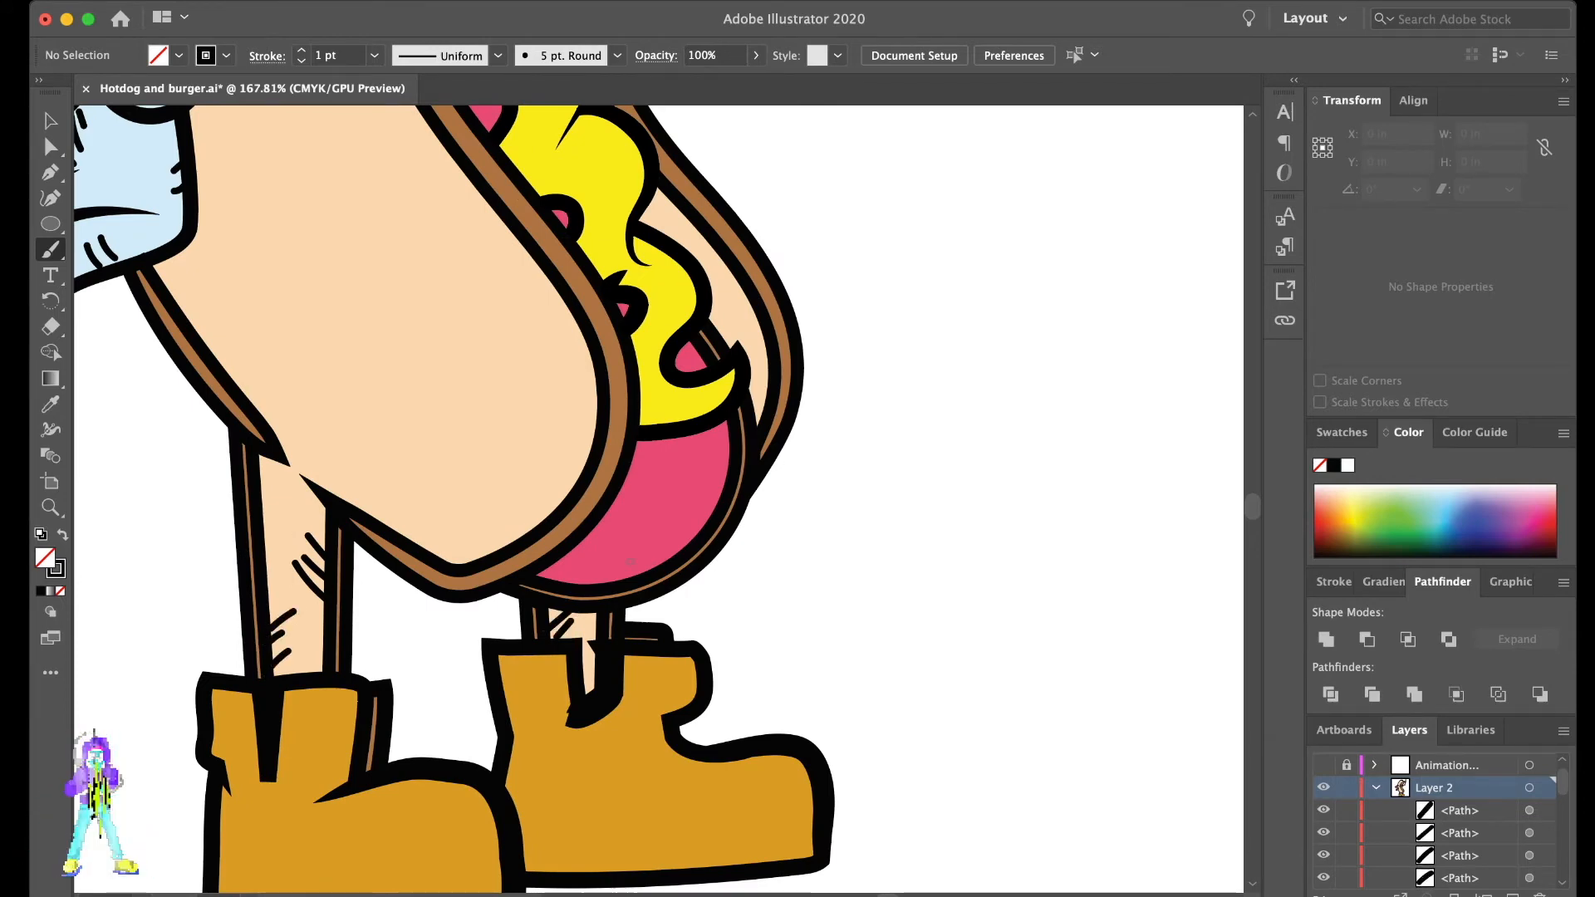
scroll(631, 561, "up", 2)
left_click_drag(662, 270, 668, 298)
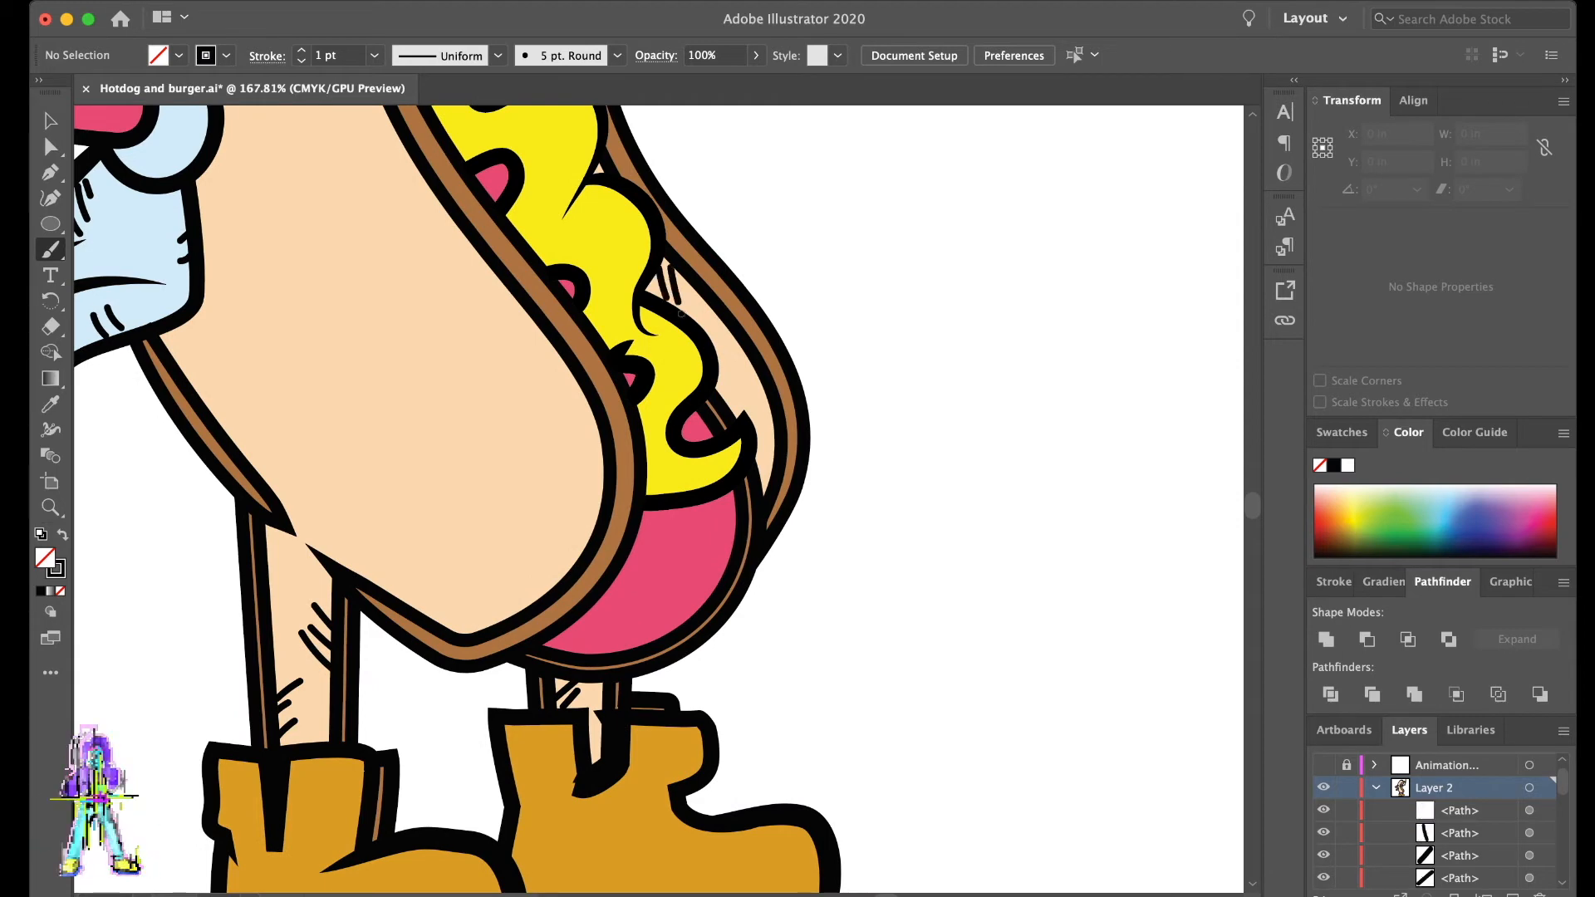
key("super+z")
scroll(659, 498, "up", 3)
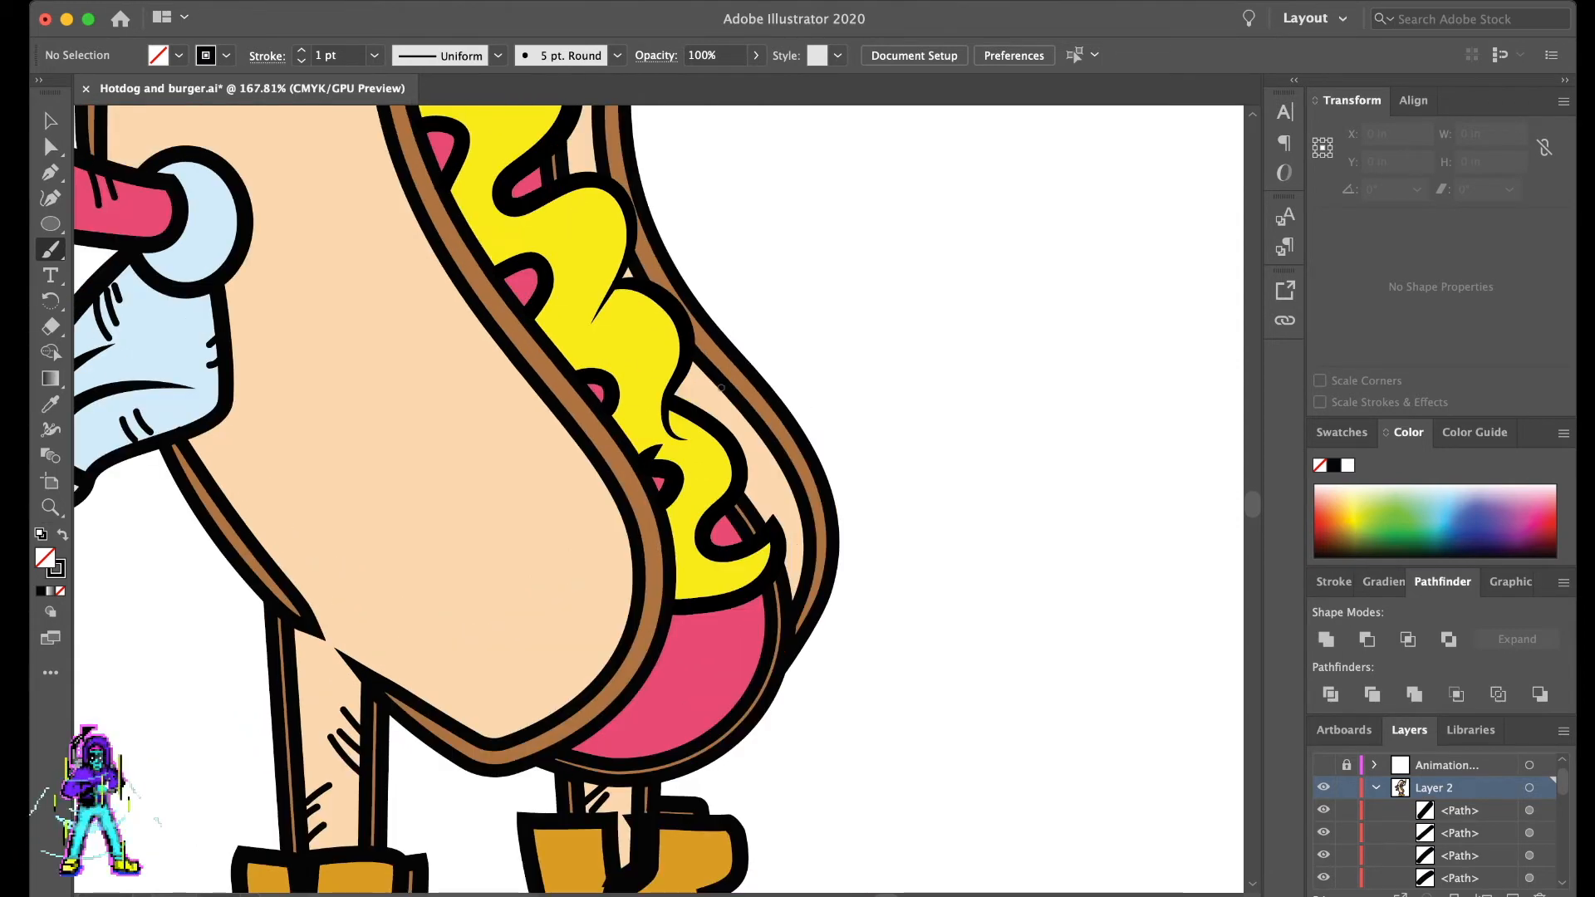
- Paint long curved black hatch lines on the sausage's lower end, below the mustard
scroll(598, 465, "down", 3)
scroll(678, 383, "up", 5)
scroll(678, 383, "up", 5)
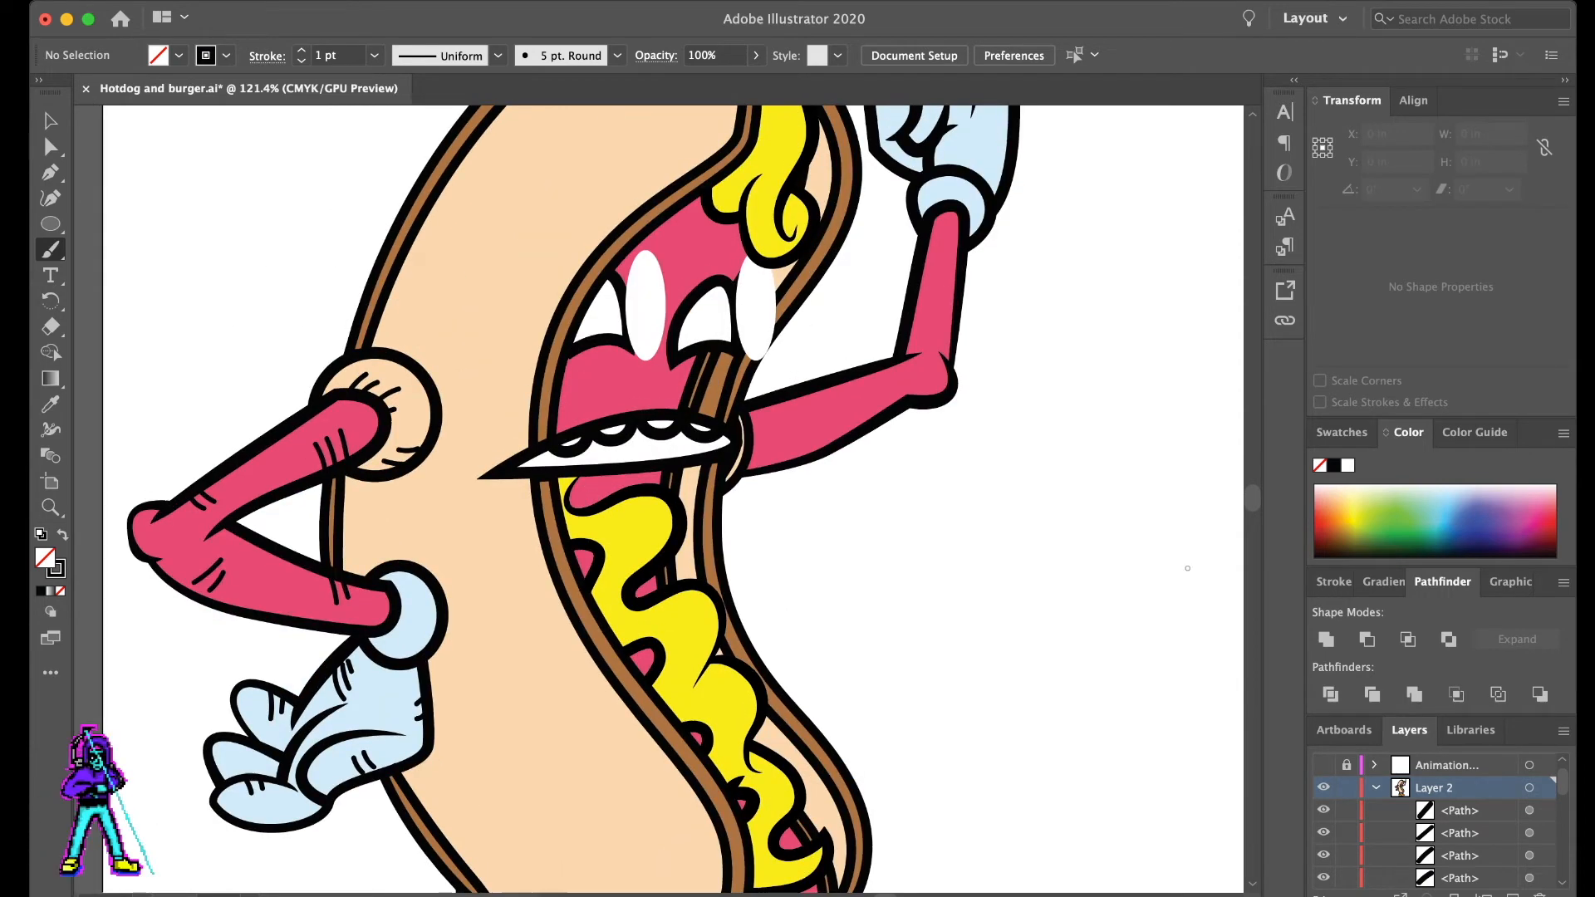
scroll(673, 499, "down", 6)
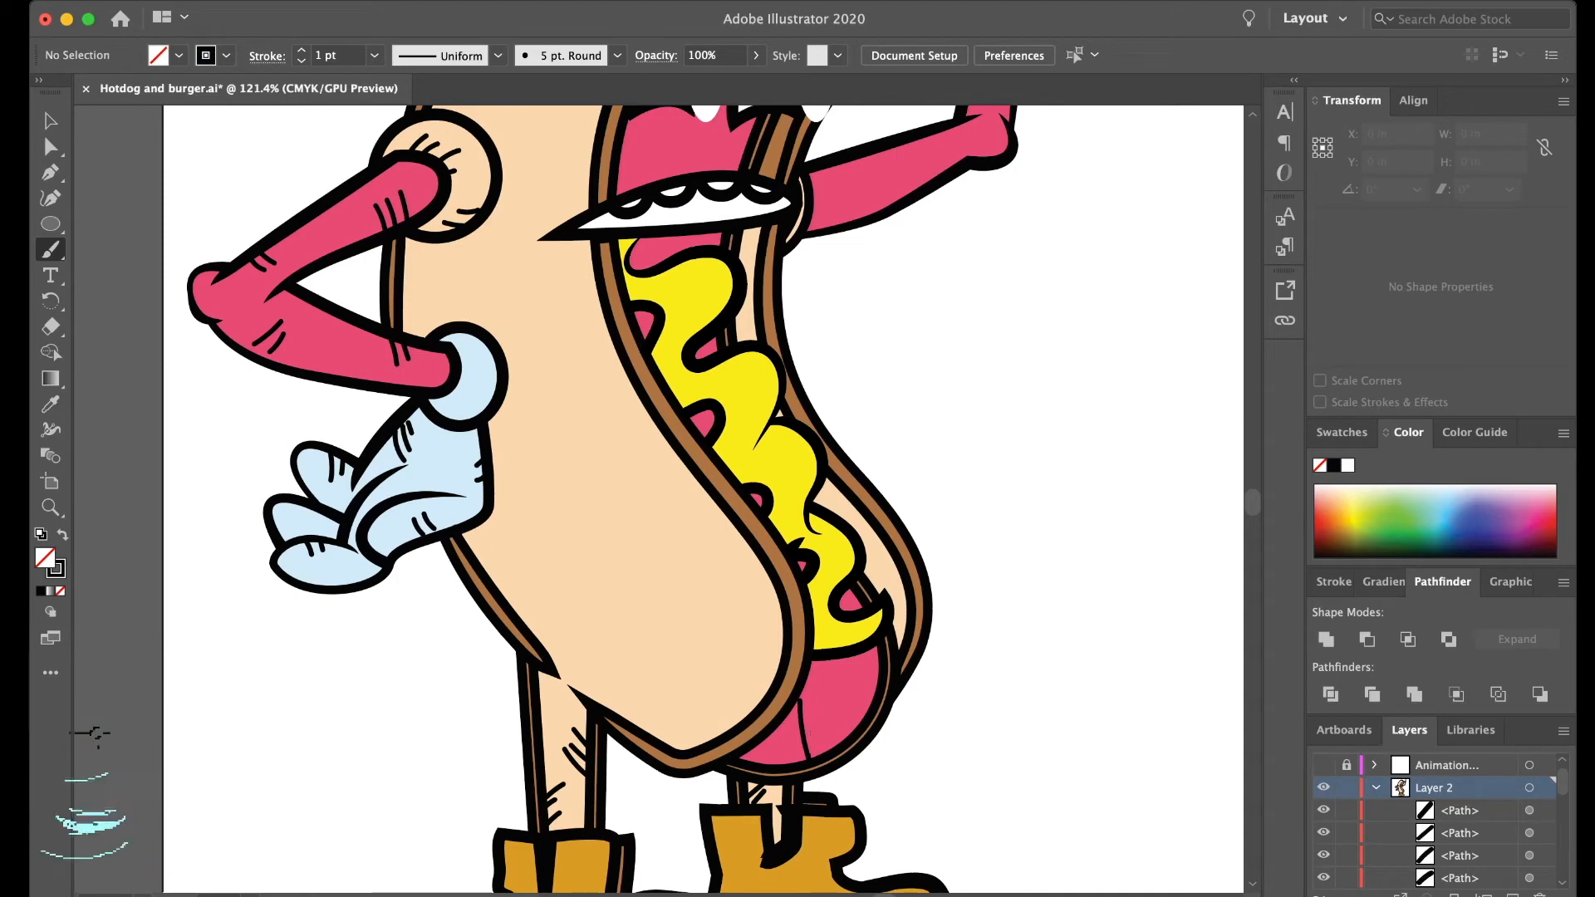
mouse_move(788, 713)
left_mouse_down()
mouse_move(806, 765)
mouse_move(833, 750)
left_mouse_up()
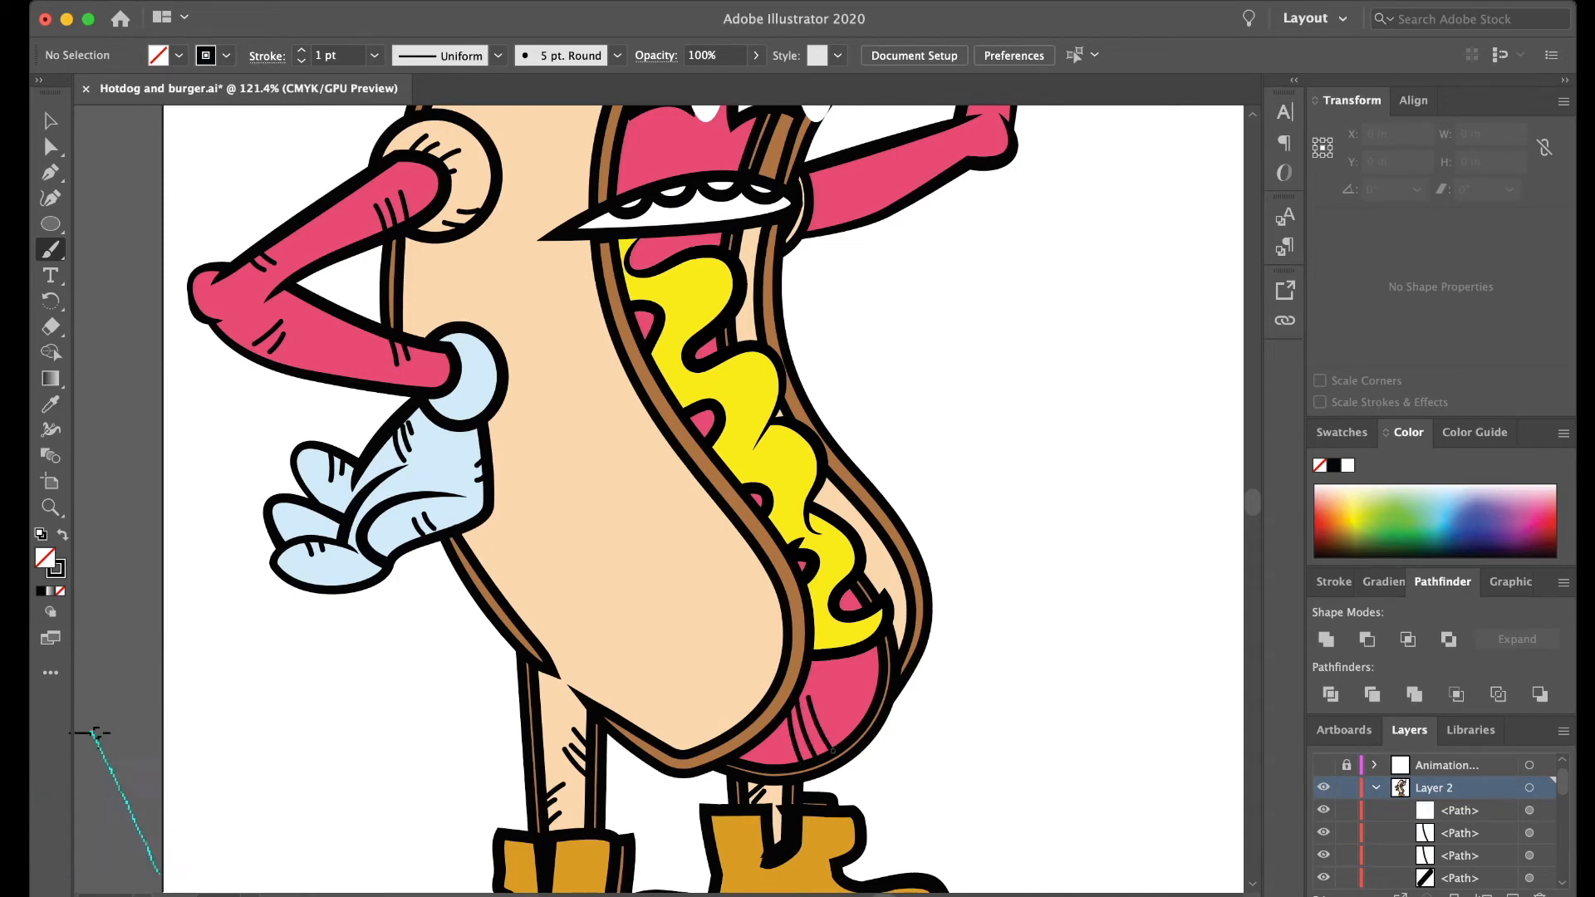
- Paint short crease lines under both eyes and a curved line just above the mouth
scroll(1219, 600, "up", 4)
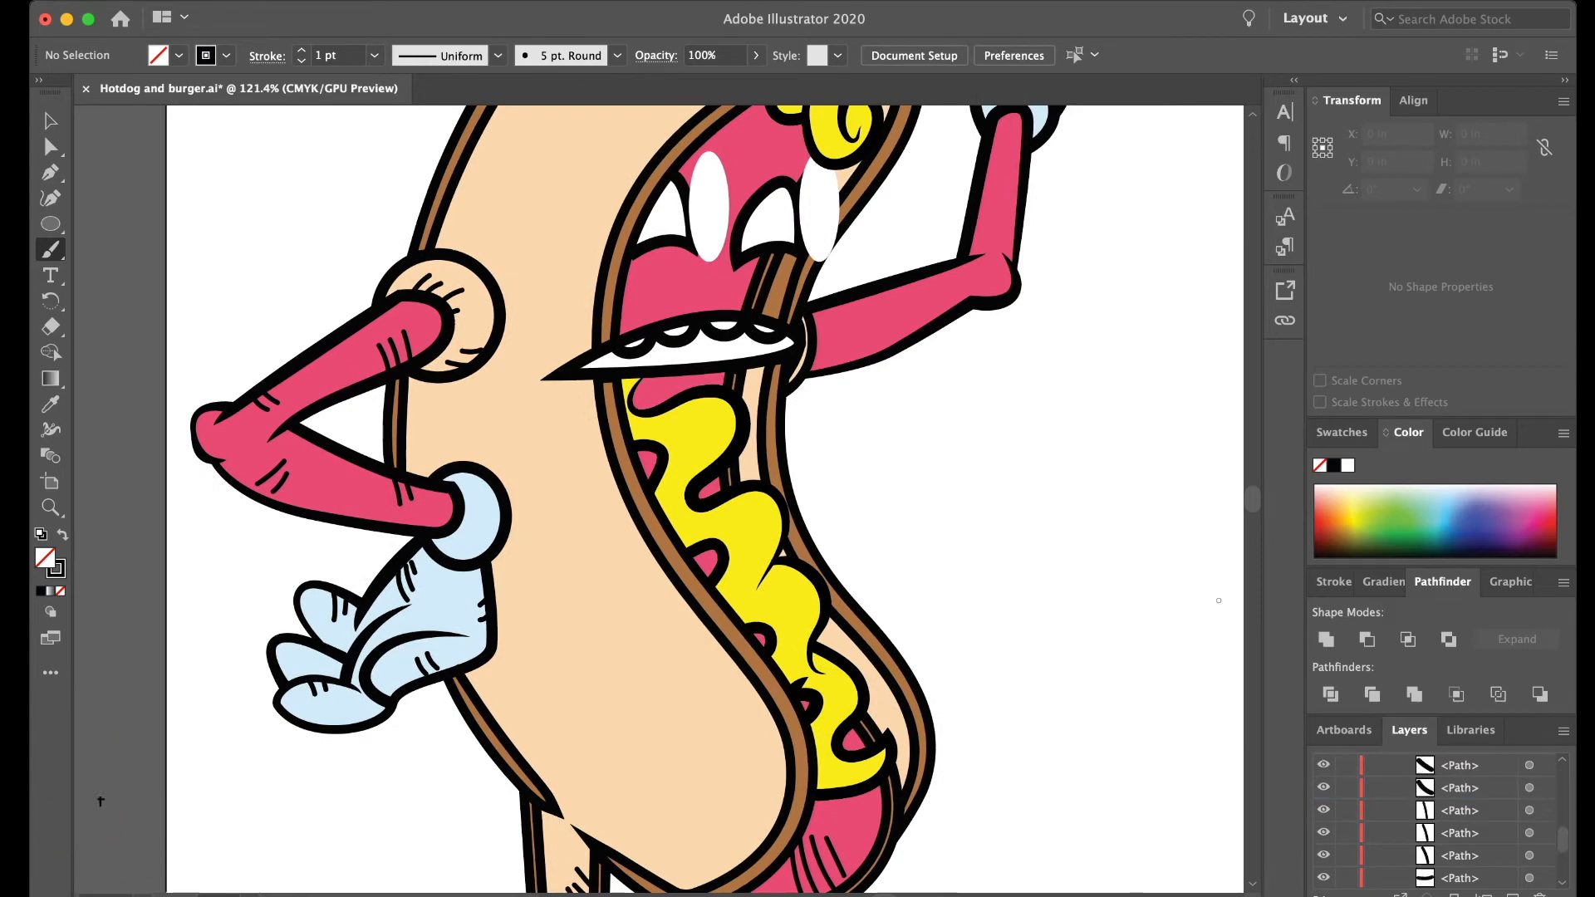
left_click_drag(634, 272, 678, 266)
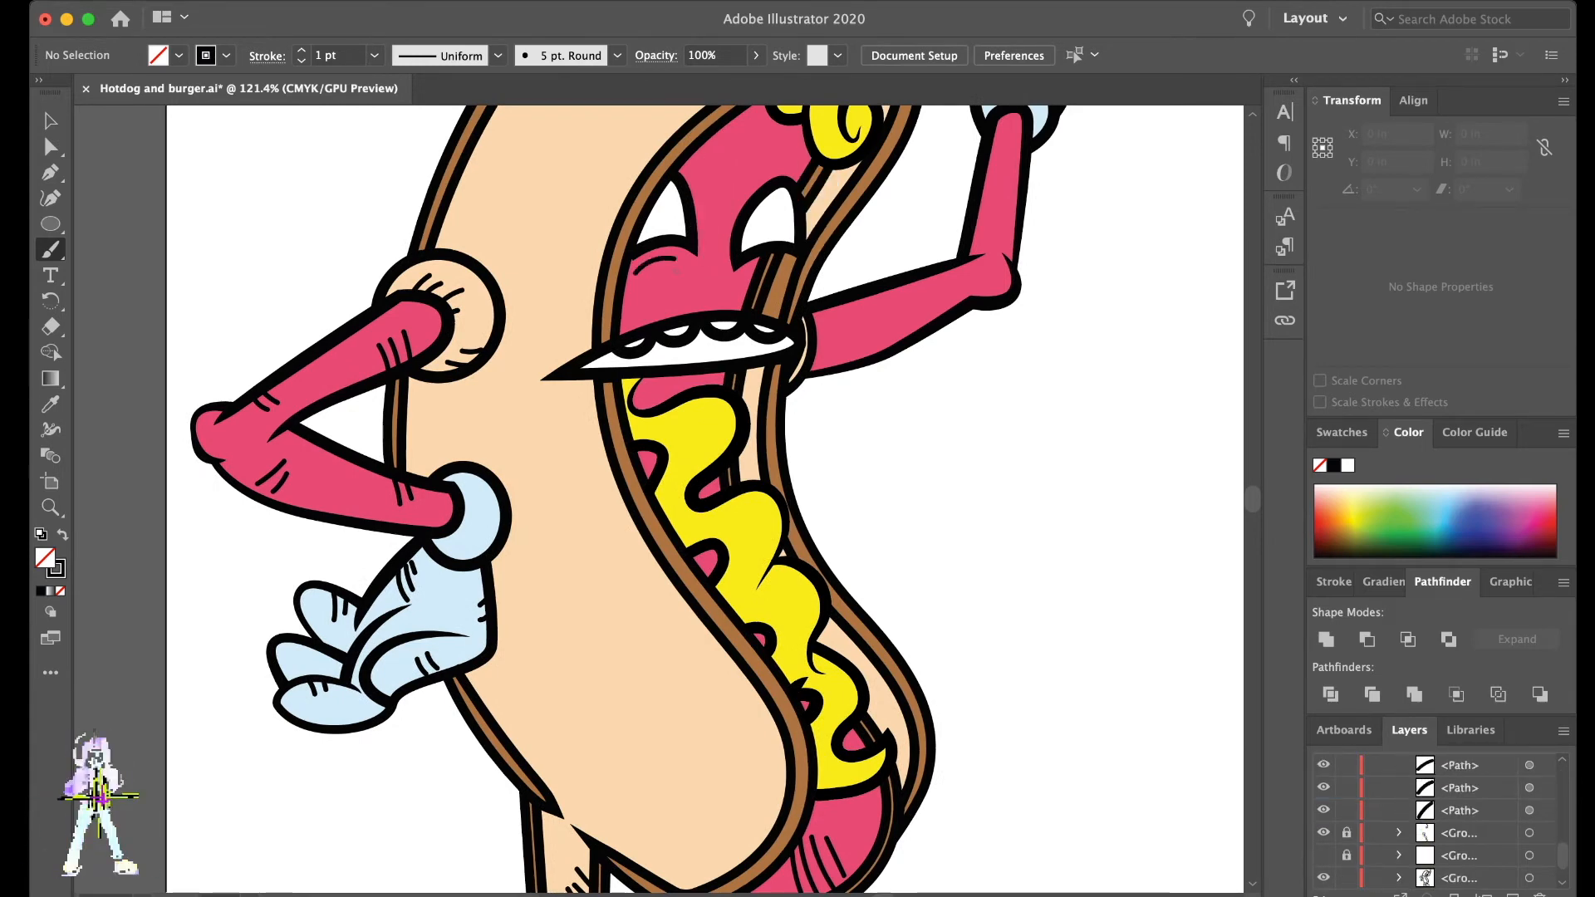
left_click_drag(628, 323, 729, 299)
left_click_drag(665, 379, 699, 377)
key("super+z")
key("super+z")
key("super+shift+z")
- Paint short wrinkle lines on the sausage's forehead, above the right eye and beside the bun edge
scroll(794, 173, "up", 1)
scroll(794, 172, "up", 2)
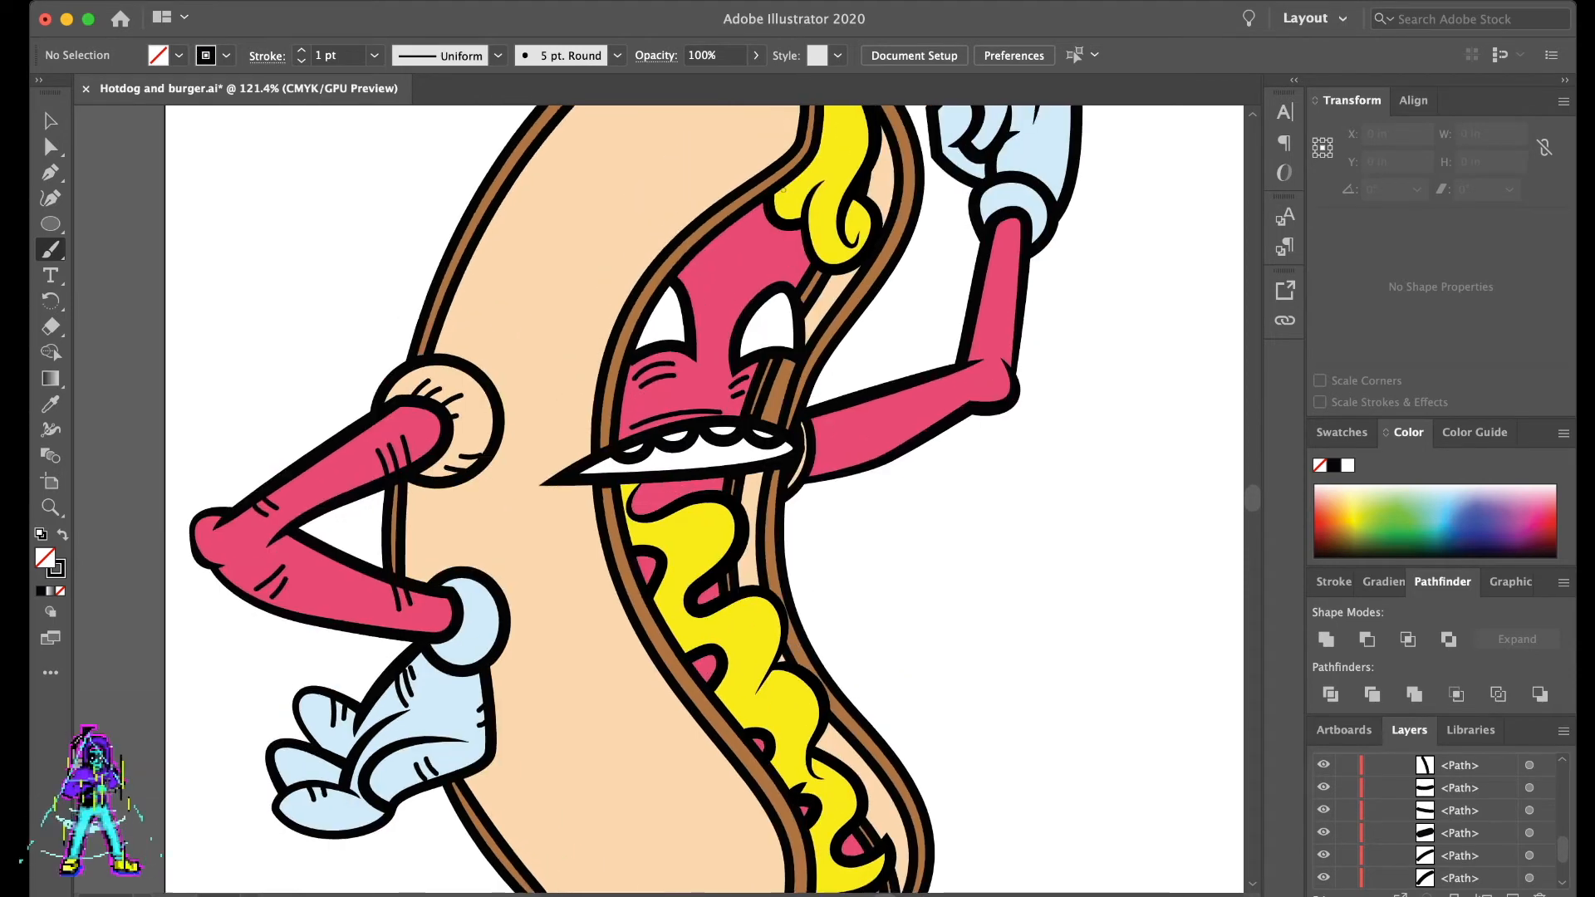
left_click_drag(757, 277, 783, 275)
left_click_drag(686, 262, 705, 270)
- Paint short black hatch lines along the raised arm, near the shoulder, the elbow and the forearm
mouse_move(834, 408)
left_mouse_down()
mouse_move(839, 438)
mouse_move(868, 434)
left_mouse_up()
mouse_move(942, 390)
left_mouse_down()
mouse_move(945, 420)
mouse_move(966, 402)
left_mouse_up()
mouse_move(987, 326)
left_mouse_down()
mouse_move(972, 342)
mouse_move(984, 293)
left_mouse_up()
- Paint short hatch lines on the raised glove's curled fingers and on its pointing finger
left_click_drag(1022, 239, 1007, 264)
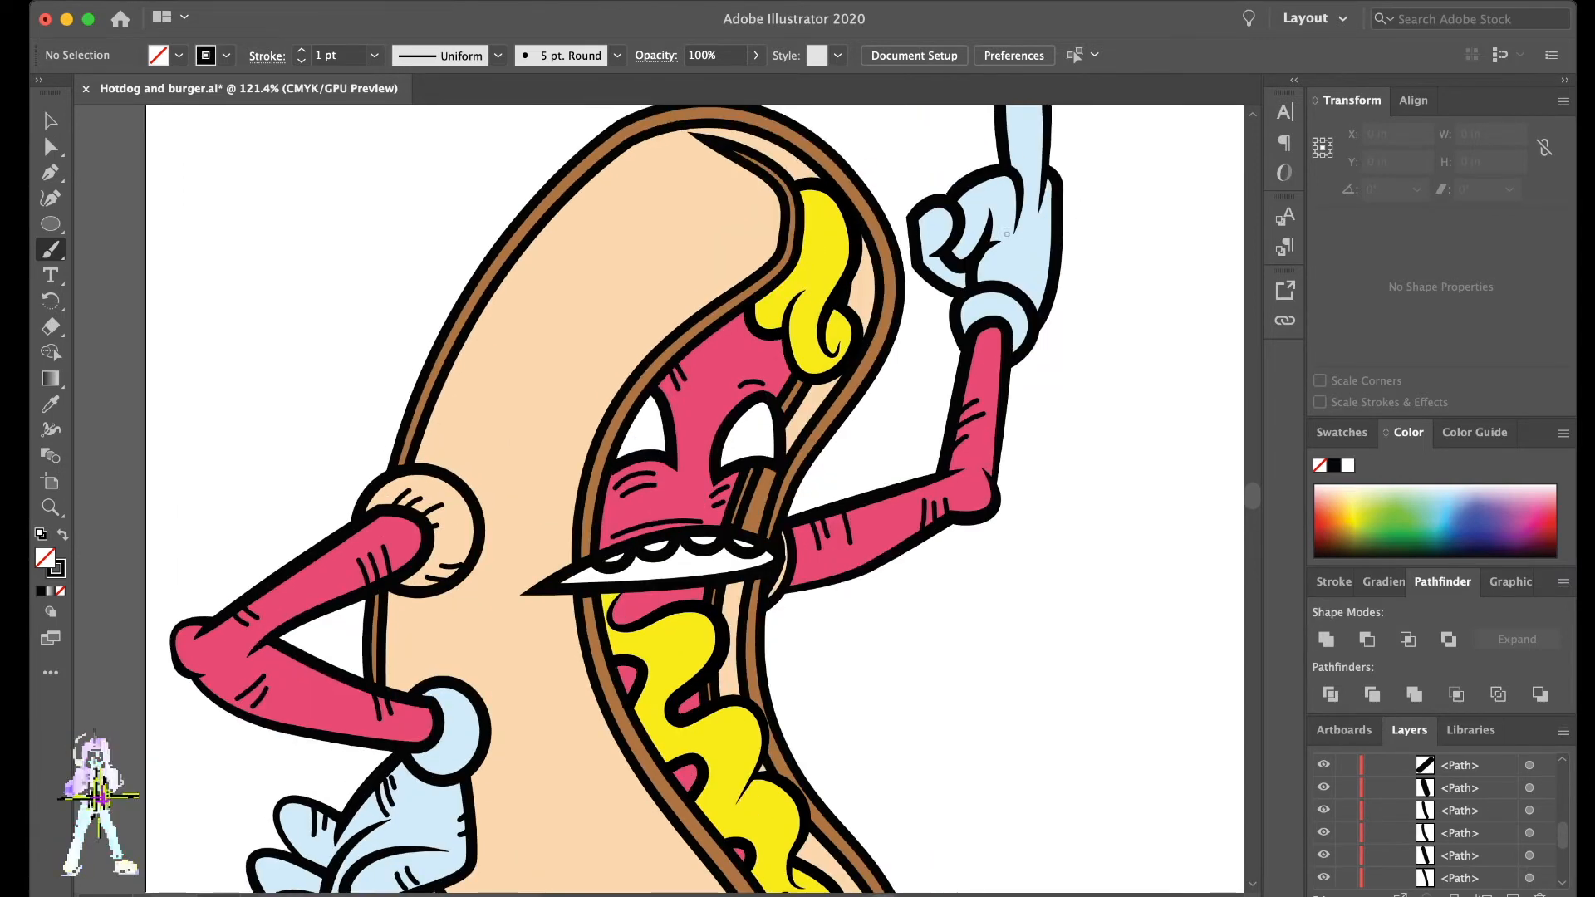
key("super+z")
key("super+z")
scroll(1030, 270, "up", 2)
mouse_move(973, 284)
left_mouse_down()
mouse_move(977, 323)
mouse_move(986, 301)
left_mouse_up()
mouse_move(1005, 200)
left_mouse_down()
mouse_move(1023, 184)
mouse_move(1020, 215)
left_mouse_up()
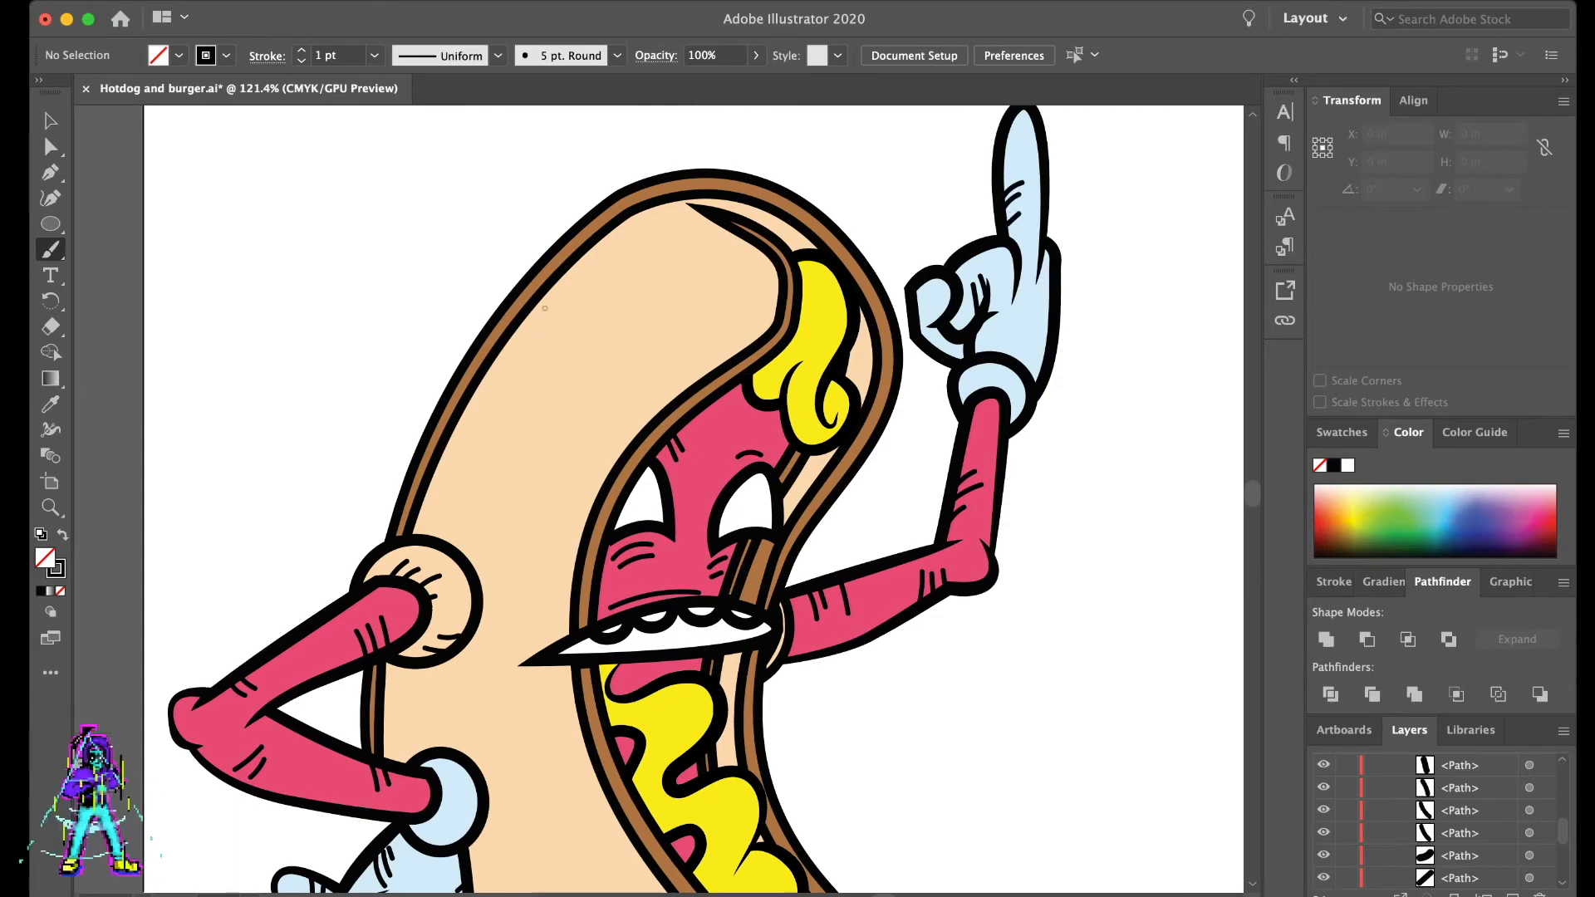
key("super+z")
- Paint two sets of slanted hatch lines on the upper bun, at its outer edge and beside the top mustard
mouse_move(550, 287)
left_mouse_down()
mouse_move(580, 365)
mouse_move(579, 325)
left_mouse_up()
left_click_drag(568, 266, 588, 312)
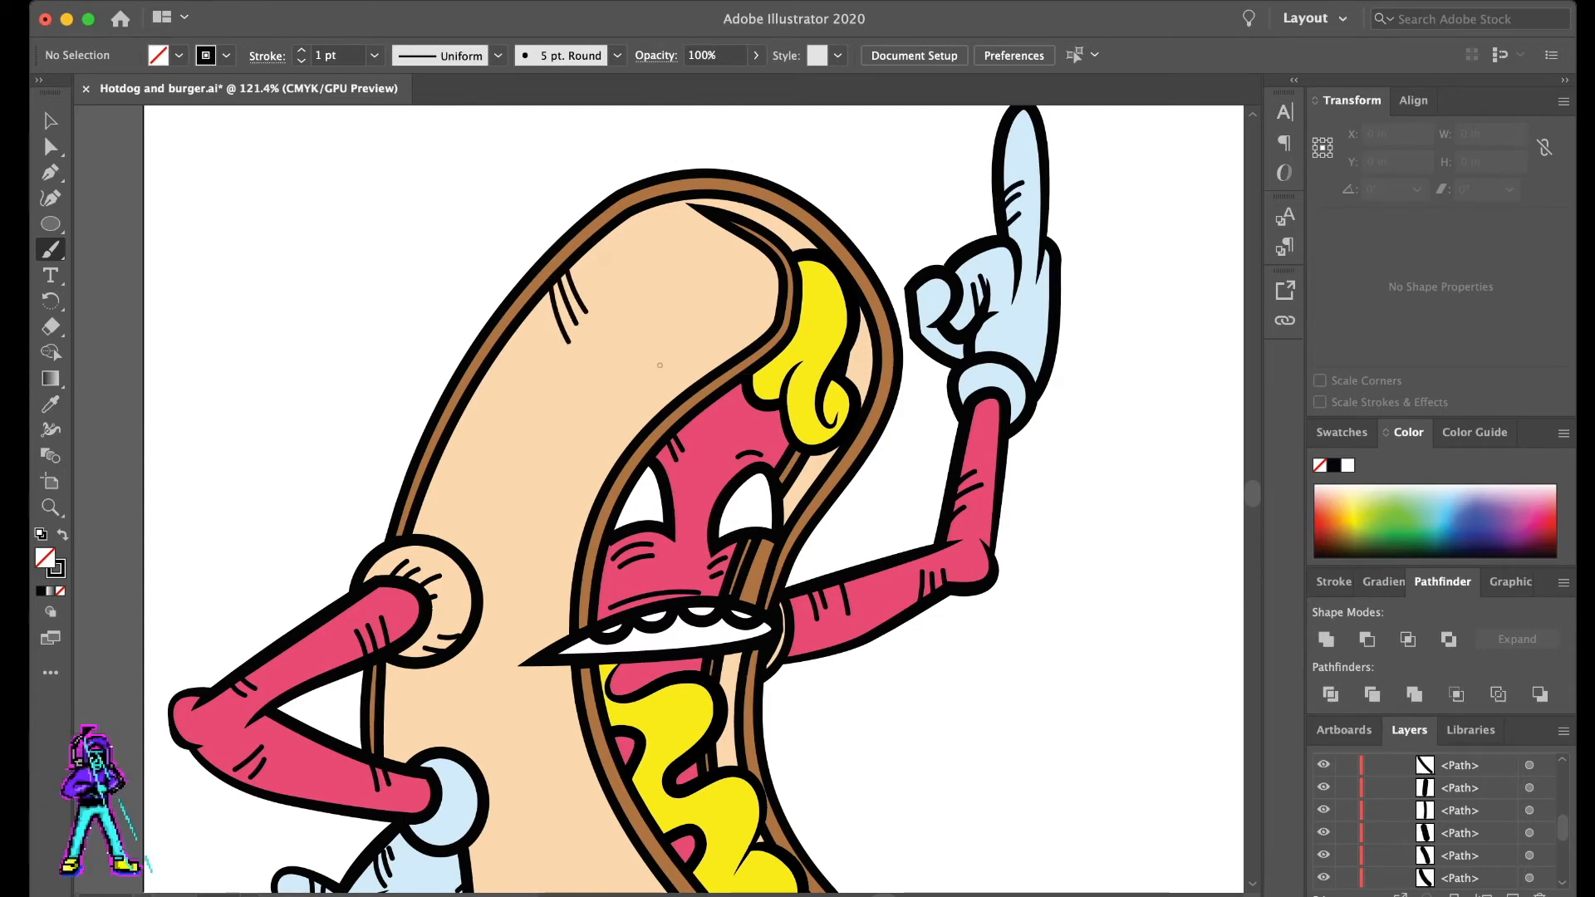
left_click_drag(693, 312, 716, 368)
key("super+z")
left_click_drag(693, 311, 716, 366)
left_click_drag(705, 312, 739, 355)
- Paint long curved hatch lines on the lower front bun, rising from its outer edge beside the gloved hand
scroll(736, 498, "down", 5)
scroll(715, 582, "down", 2)
scroll(683, 696, "up", 5)
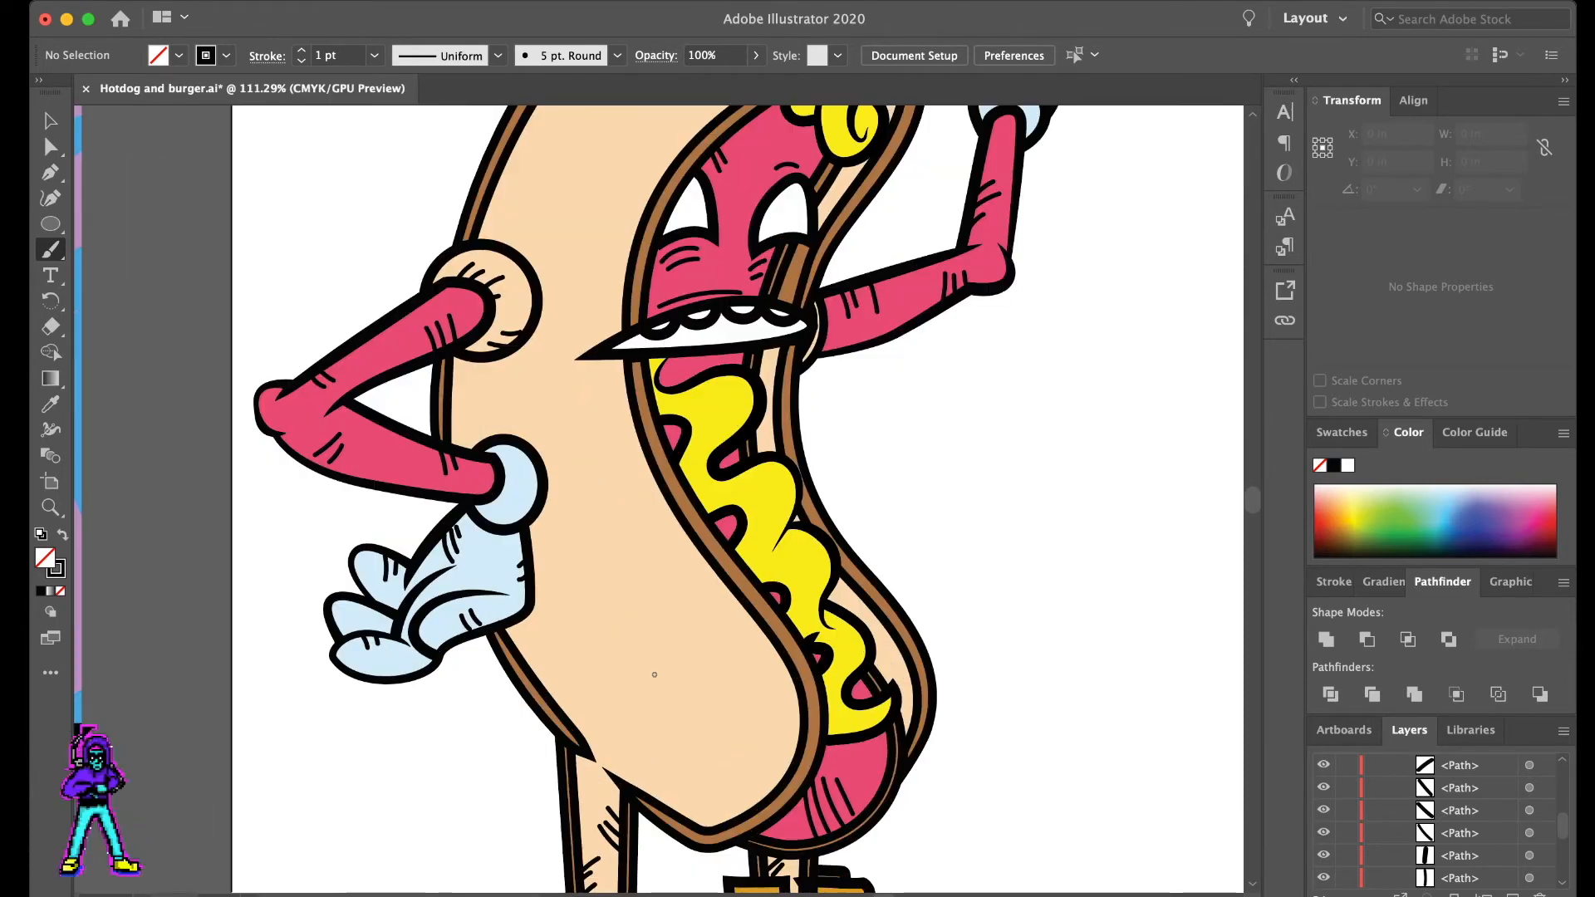
mouse_move(538, 683)
left_mouse_down()
mouse_move(584, 575)
mouse_move(575, 616)
left_mouse_up()
left_click_drag(560, 704, 577, 646)
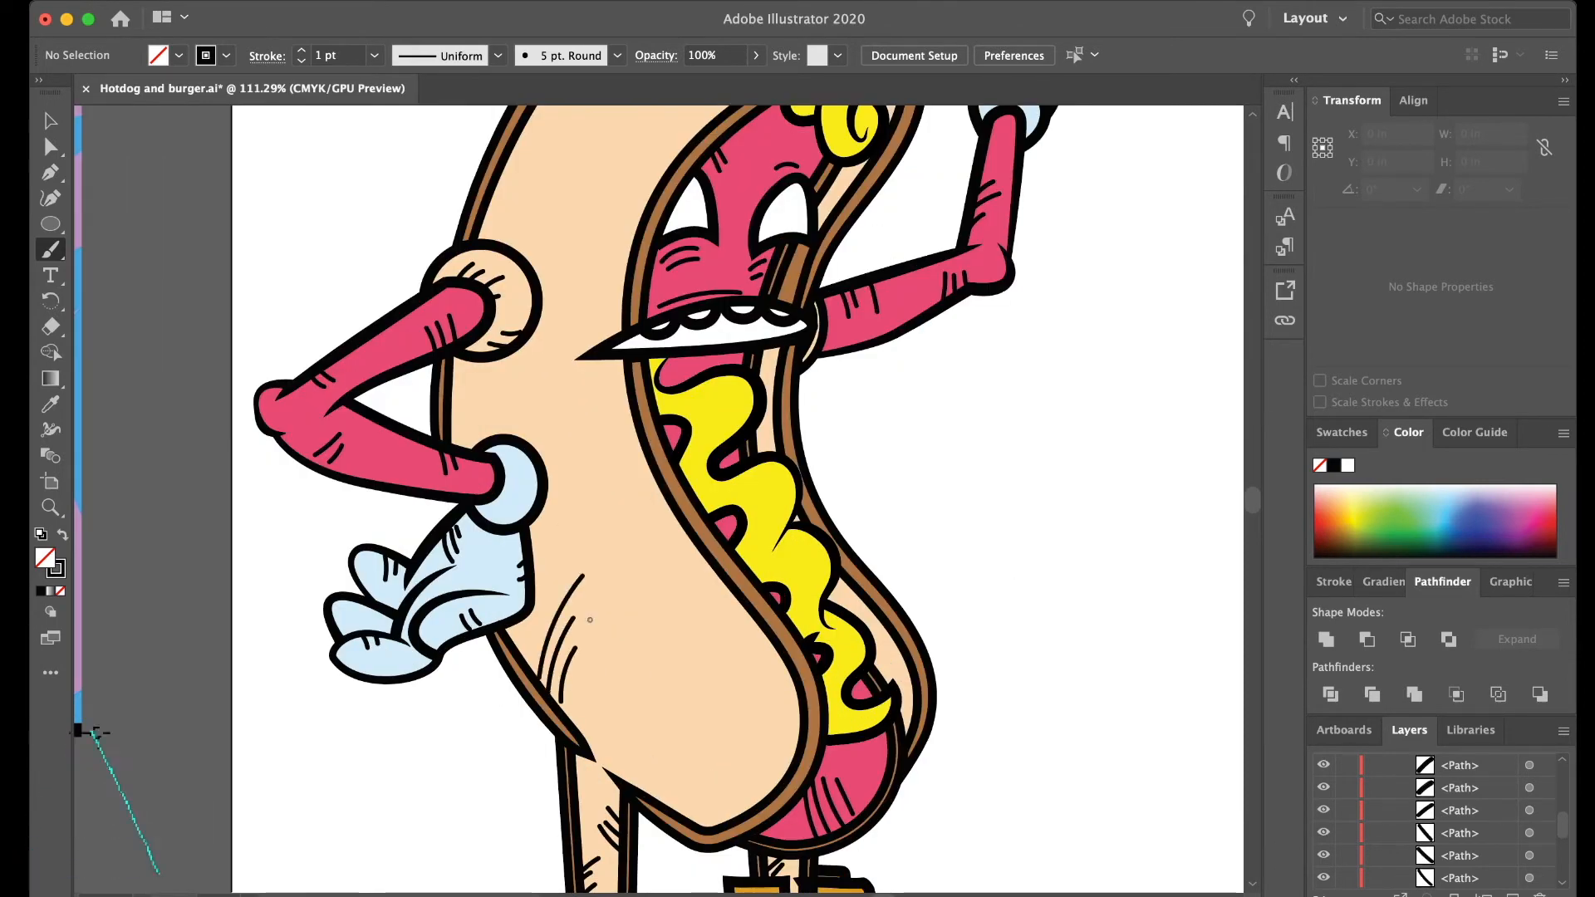
left_click_drag(572, 719, 596, 649)
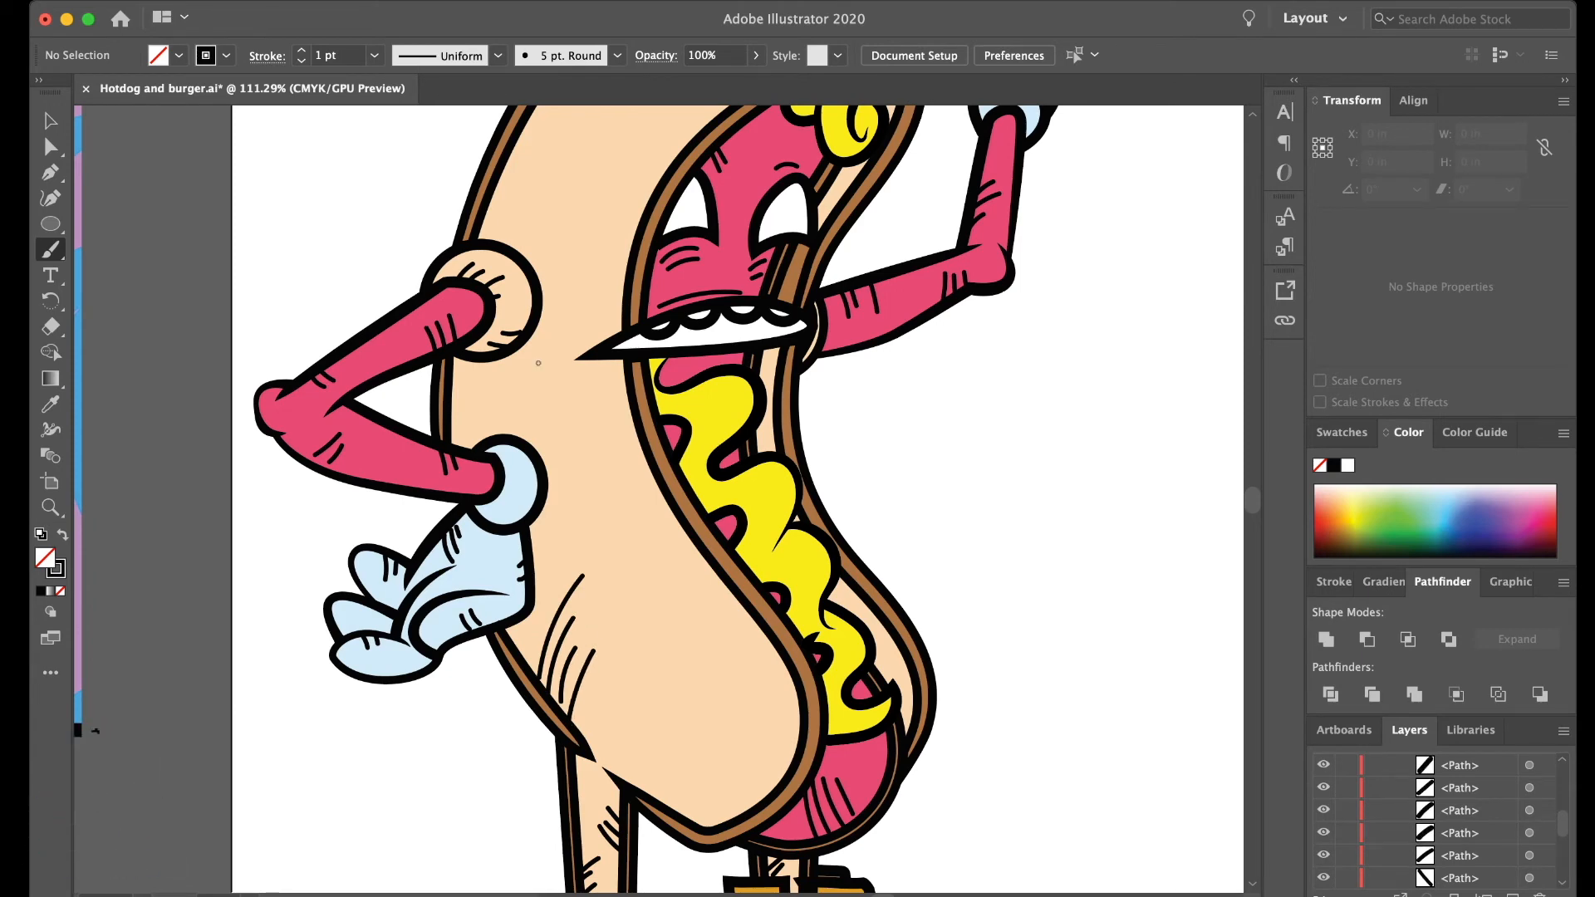
- Paint slanted hatch lines on the front bun above and below the mouth's pointed corner
left_click_drag(627, 280, 580, 330)
left_click_drag(622, 290, 599, 318)
mouse_move(625, 379)
left_mouse_down()
mouse_move(603, 422)
mouse_move(619, 437)
left_mouse_up()
scroll(635, 594, "down", 6)
scroll(719, 462, "up", 1)
scroll(633, 401, "up", 4)
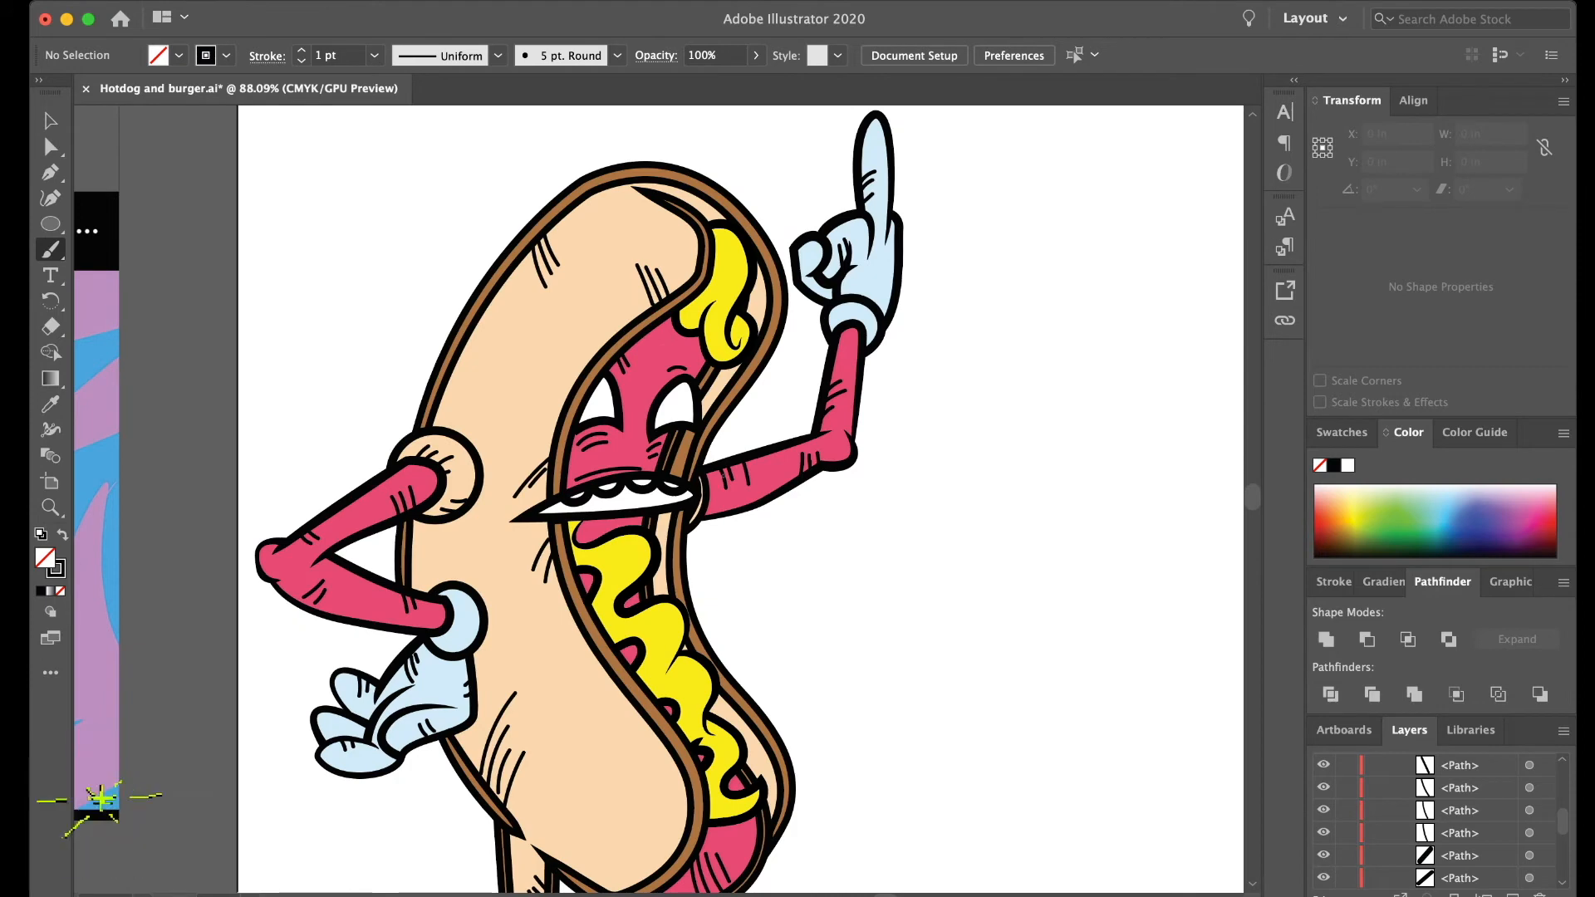
- Paint short black hatch lines on the upper and middle bends of the mustard squiggle
scroll(637, 534, "up", 2)
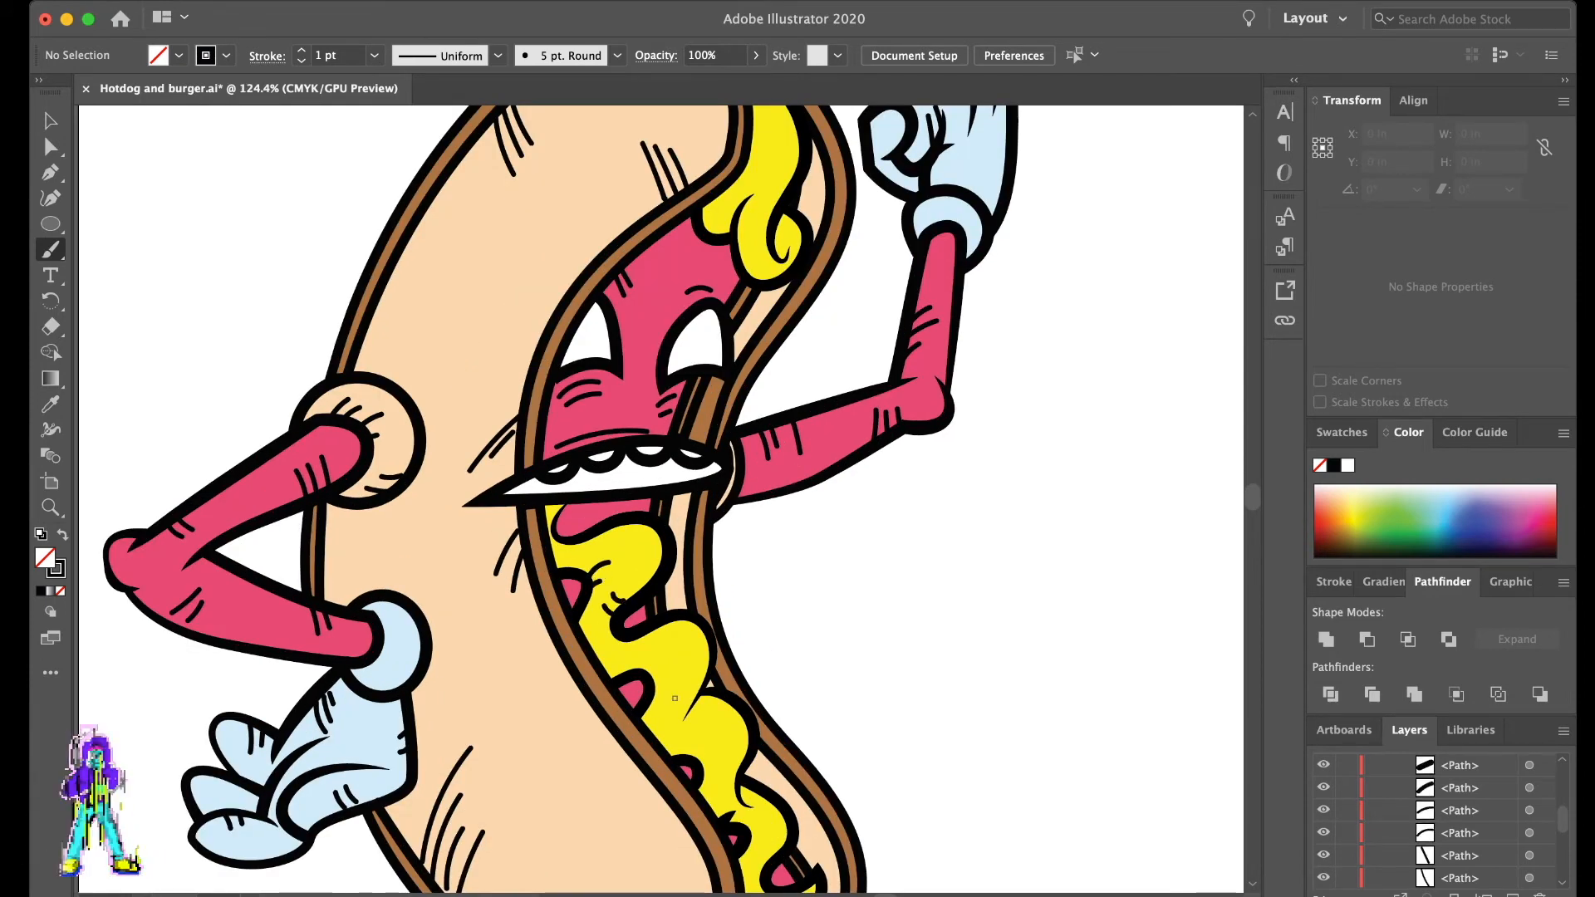
scroll(631, 588, "down", 1)
scroll(633, 591, "down", 2)
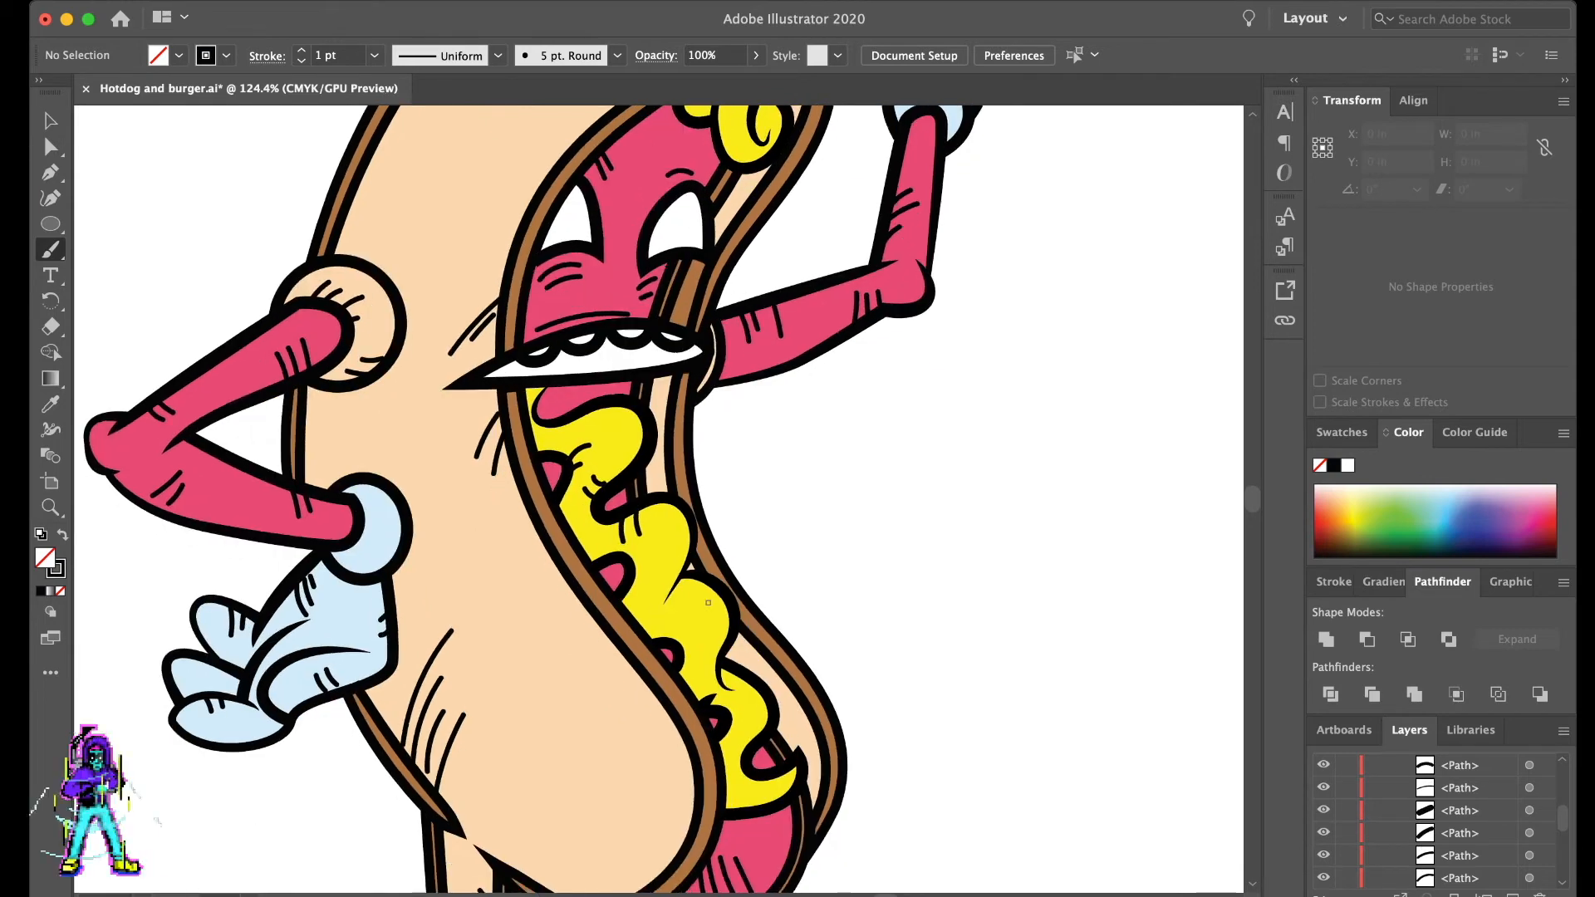
mouse_move(692, 577)
left_mouse_down()
mouse_move(708, 683)
mouse_move(657, 636)
left_mouse_up()
mouse_move(677, 629)
left_mouse_down()
mouse_move(732, 621)
mouse_move(697, 653)
left_mouse_up()
left_click_drag(725, 653, 702, 665)
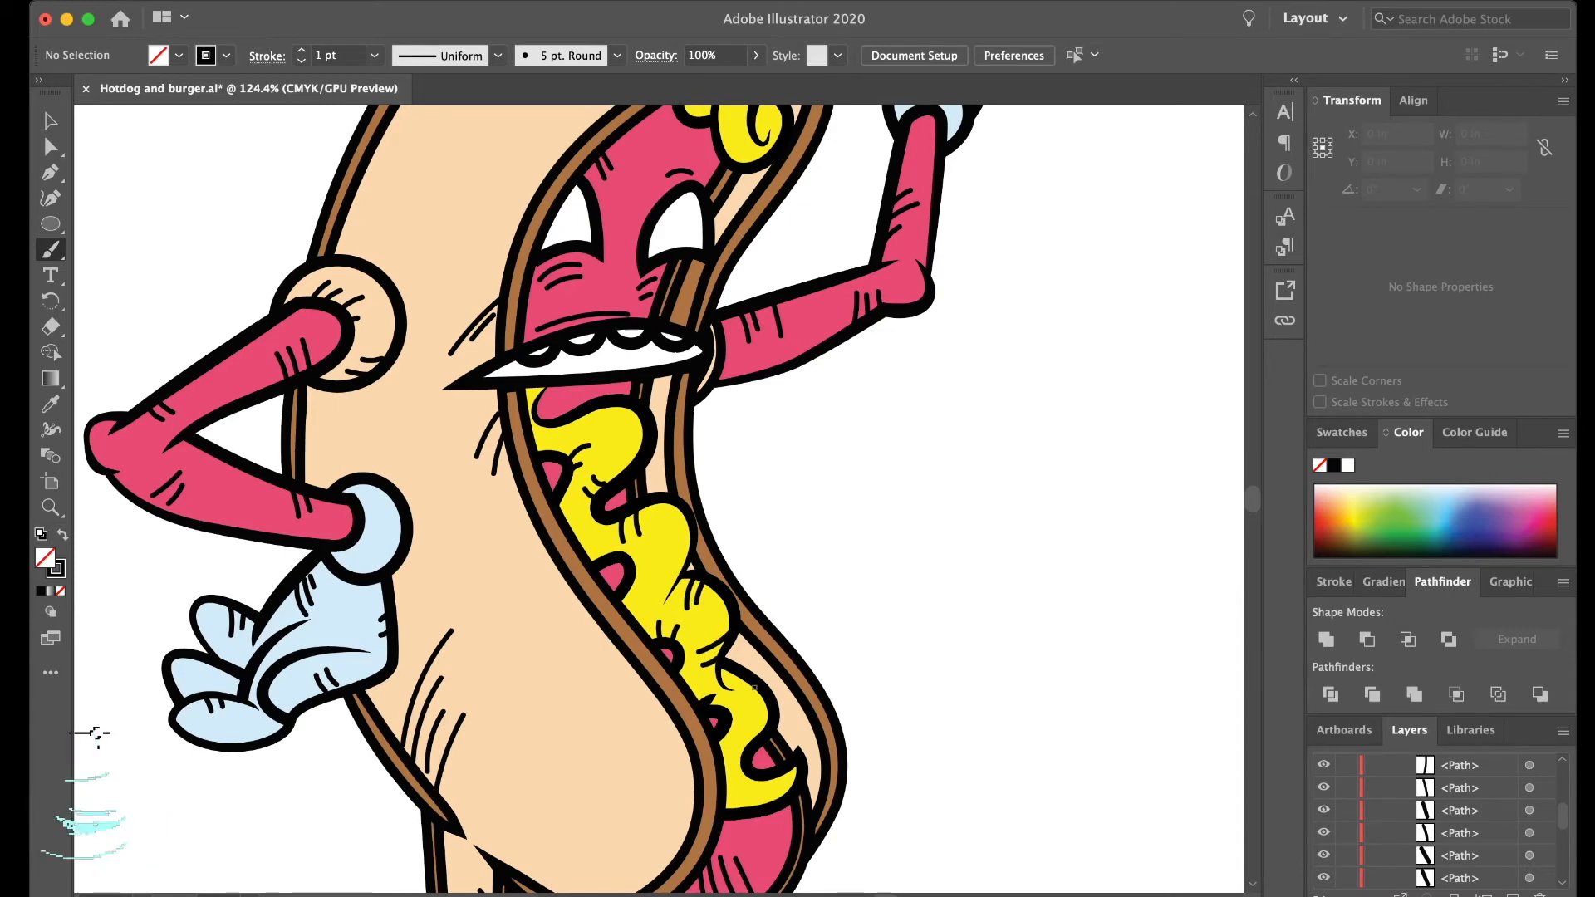
- Paint short hatch lines on the lowest bends of the mustard squiggle
mouse_move(746, 679)
left_mouse_down()
mouse_move(744, 715)
mouse_move(751, 698)
left_mouse_up()
key("super+z")
key("super+z")
mouse_move(739, 782)
left_mouse_down()
mouse_move(737, 805)
mouse_move(751, 801)
left_mouse_up()
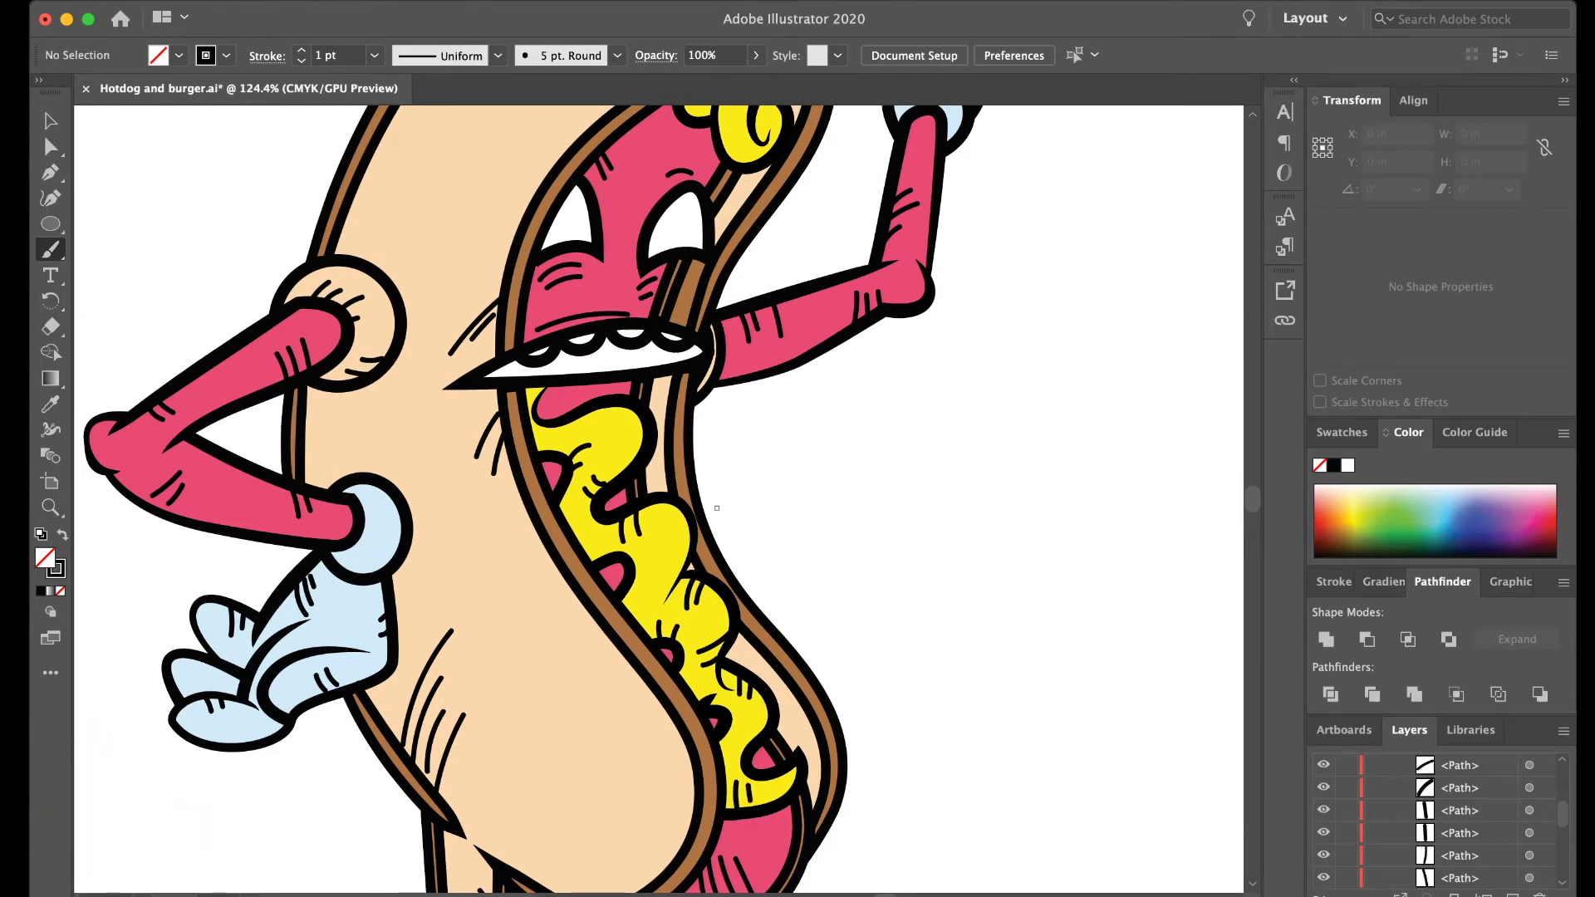
- Paint slanted hatch lines on the mustard curl at the top of the head
scroll(592, 433, "up", 1)
scroll(592, 433, "up", 4)
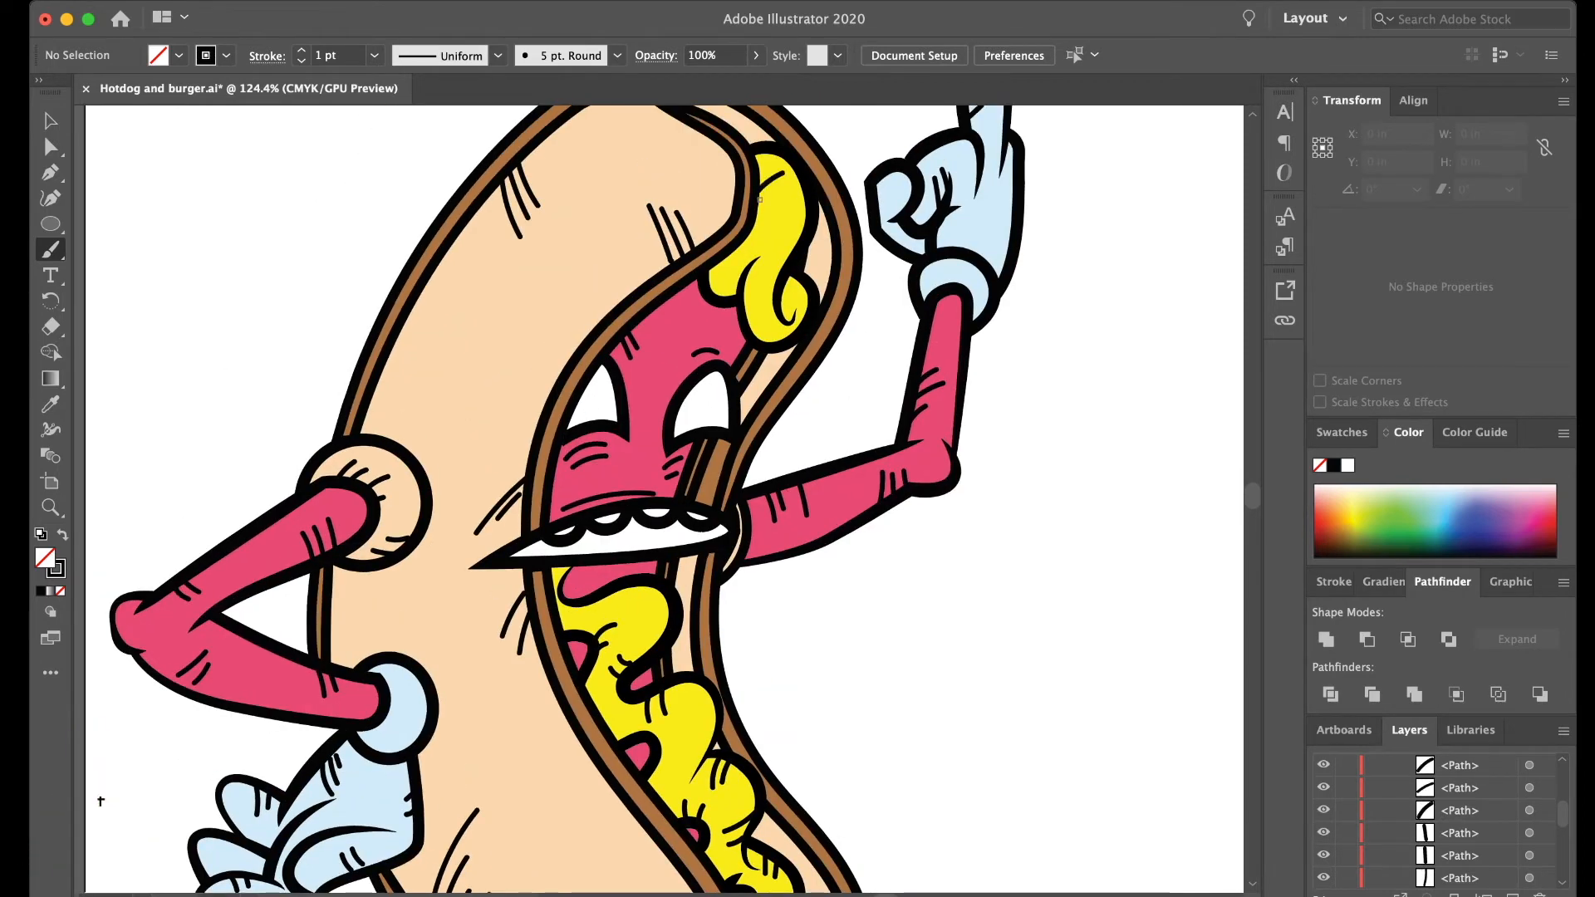
mouse_move(741, 249)
left_mouse_down()
mouse_move(710, 285)
mouse_move(744, 297)
mouse_move(747, 318)
left_mouse_up()
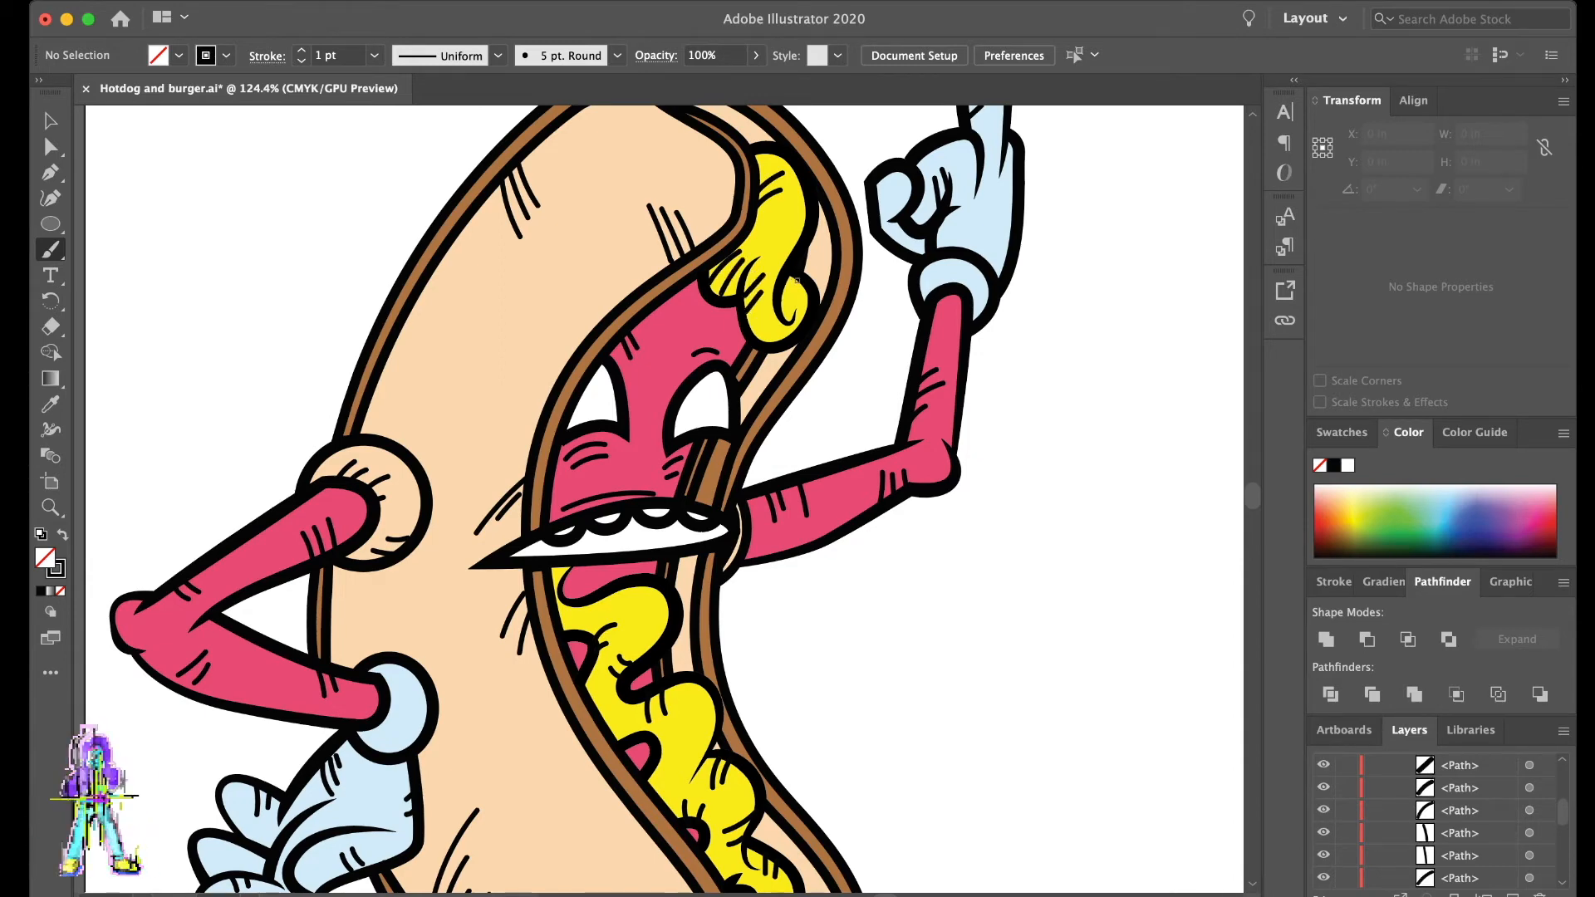
- Paint short black hatch lines on the boots, including along the front boot's sole
scroll(793, 287, "down", 5)
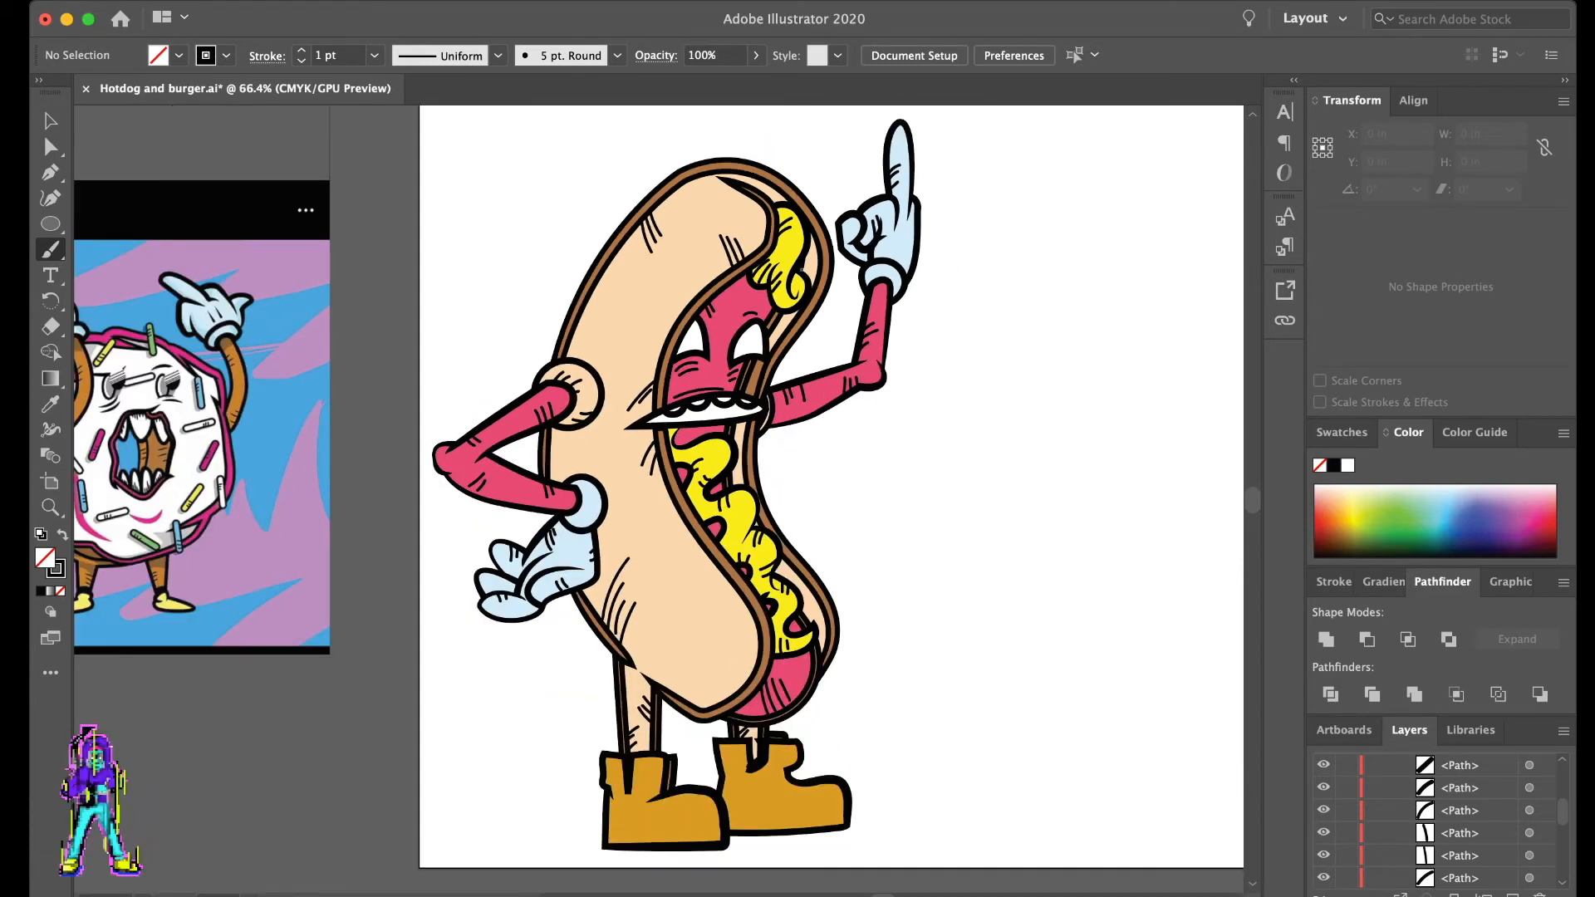
scroll(811, 567, "up", 3)
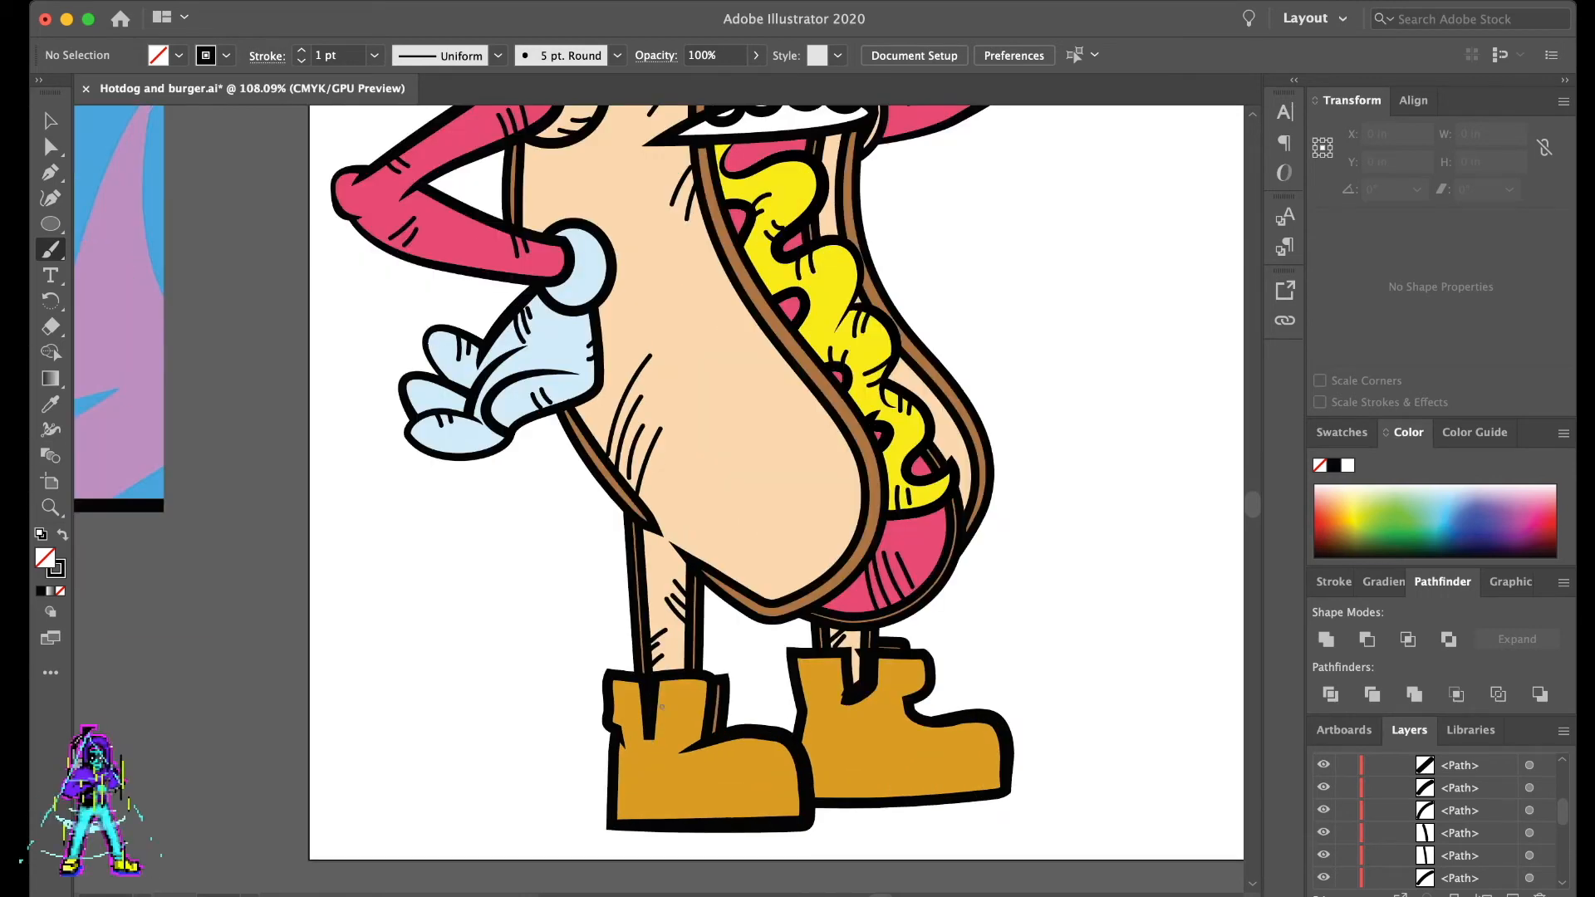
left_click_drag(642, 746, 683, 751)
mouse_move(906, 722)
left_mouse_down()
mouse_move(866, 726)
mouse_move(900, 755)
mouse_move(913, 743)
left_mouse_up()
key("super+z")
key("super+z")
mouse_move(622, 804)
left_mouse_down()
mouse_move(623, 819)
mouse_move(689, 818)
left_mouse_up()
left_click_drag(698, 804, 723, 818)
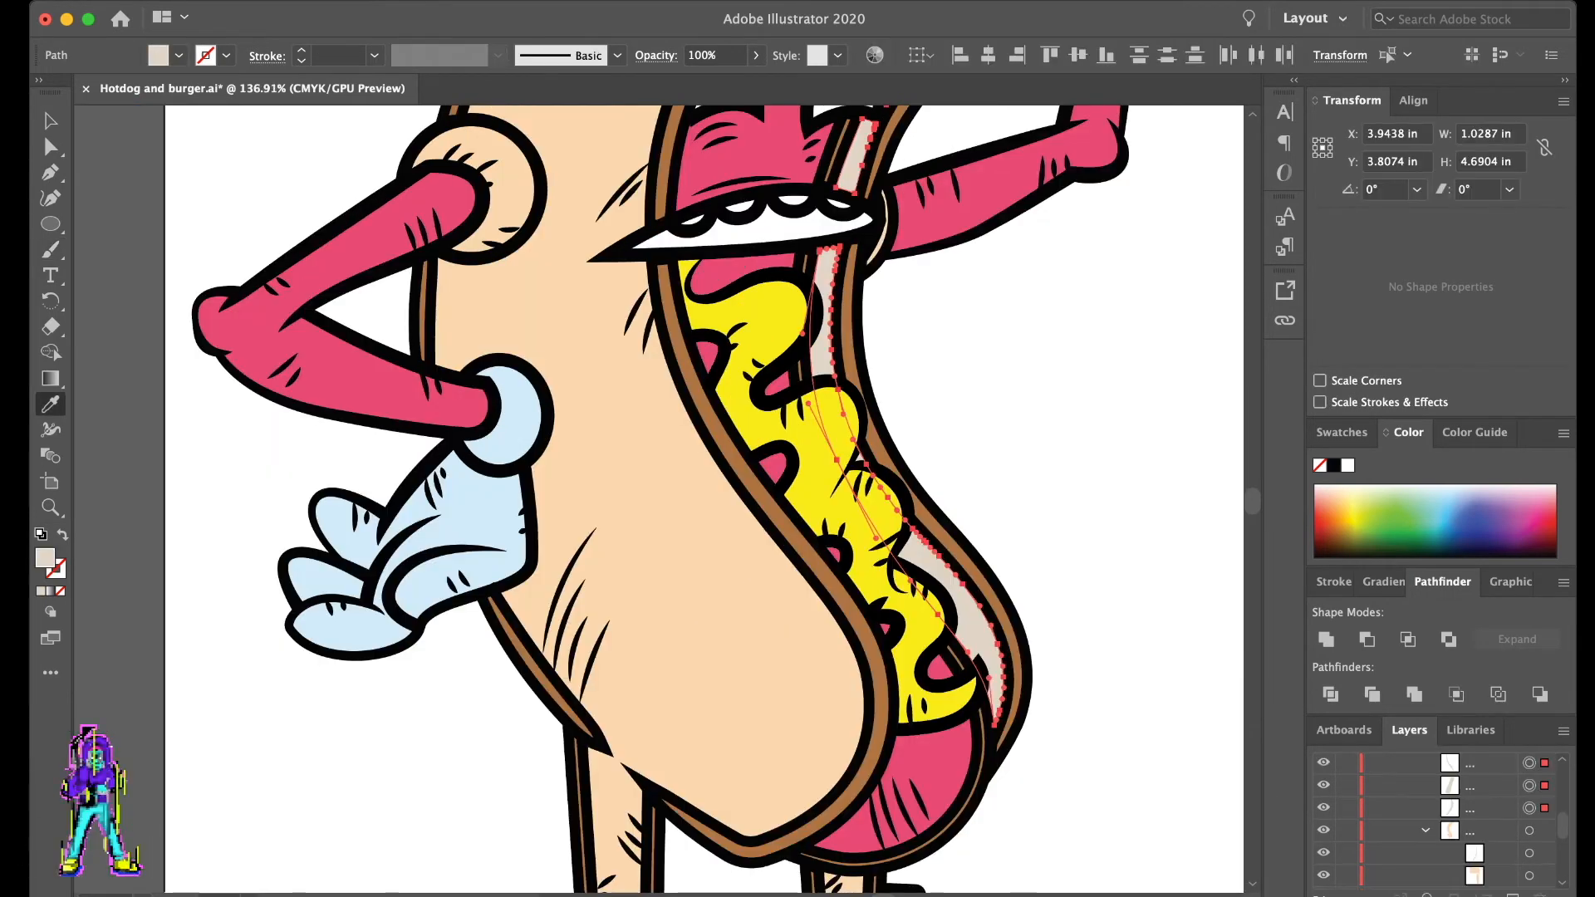
- Recolor the inner bun strip behind the mustard with a very pale cream fill, then deselect it
left_click(1335, 491)
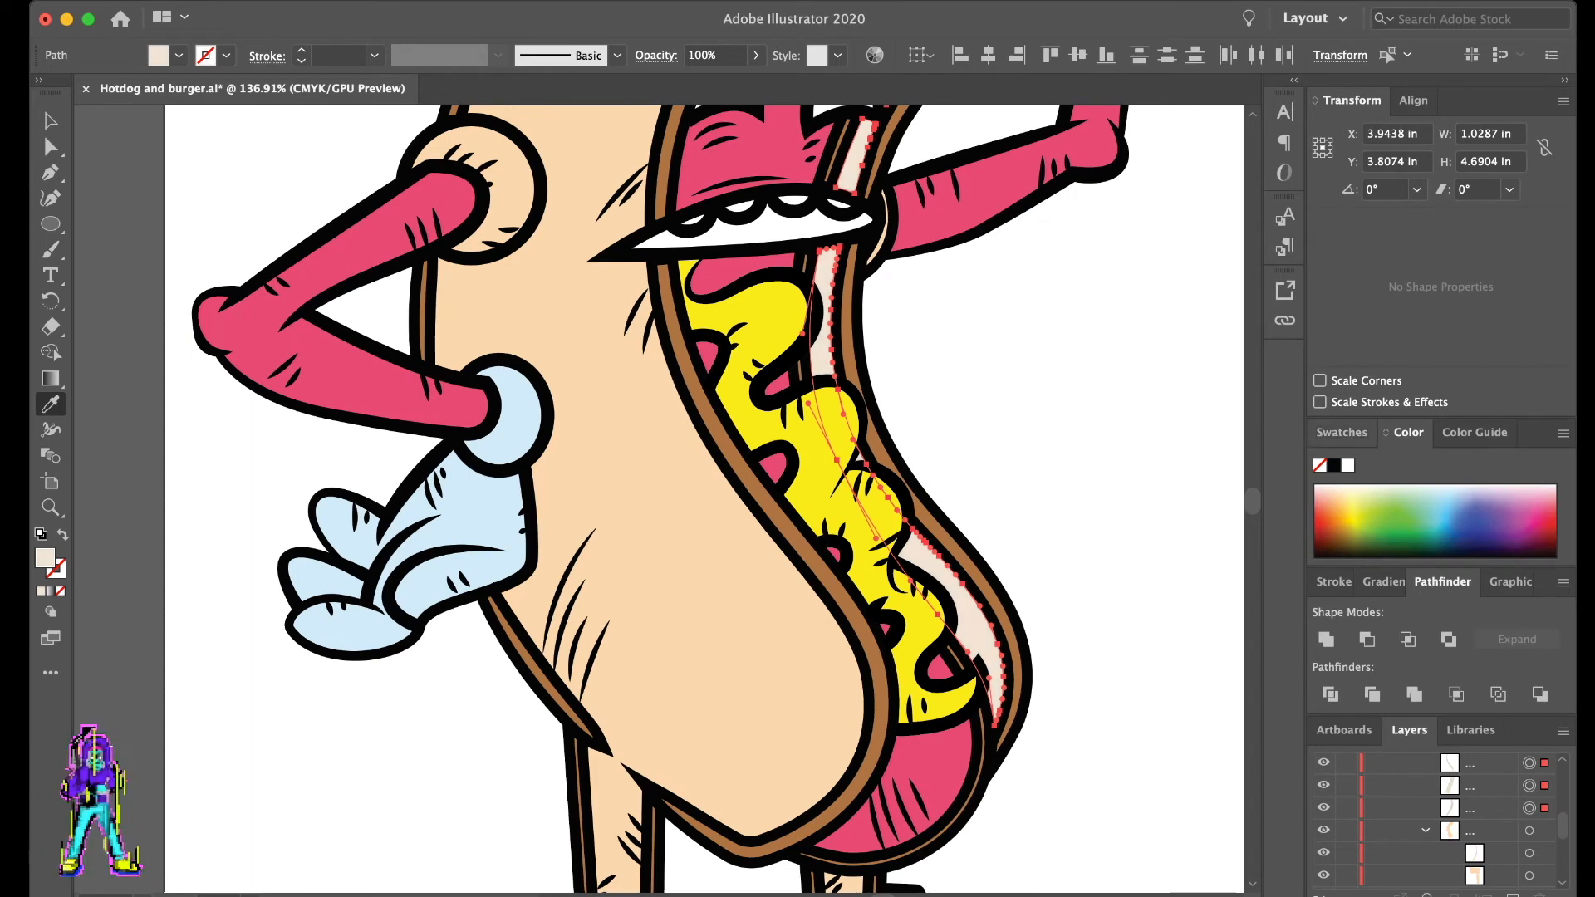
left_click(1334, 487)
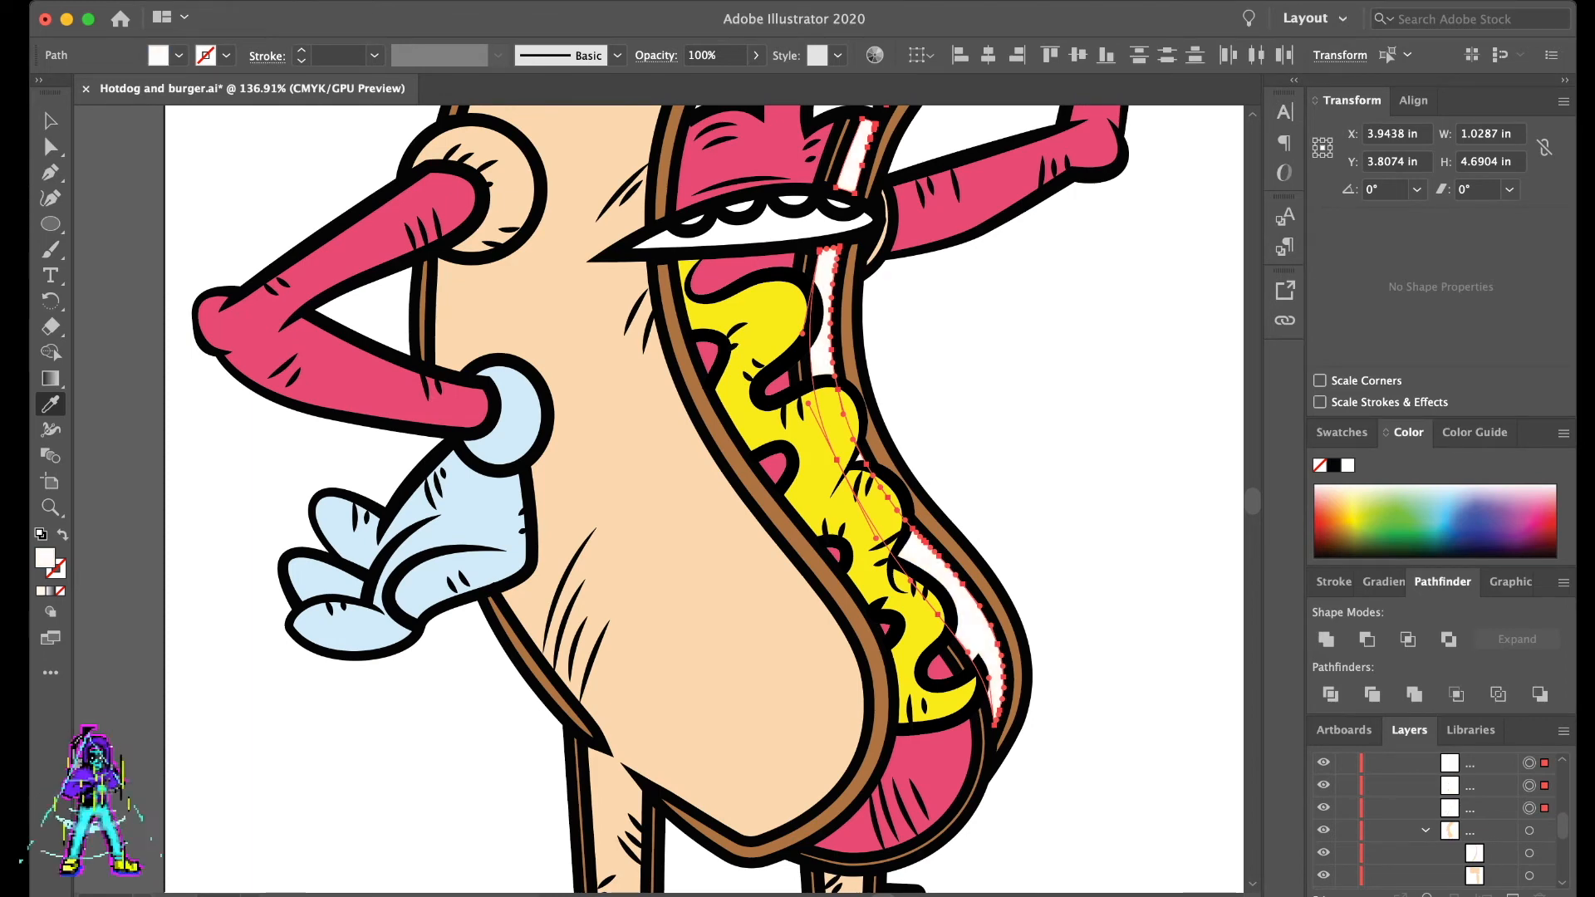
left_click(1334, 497)
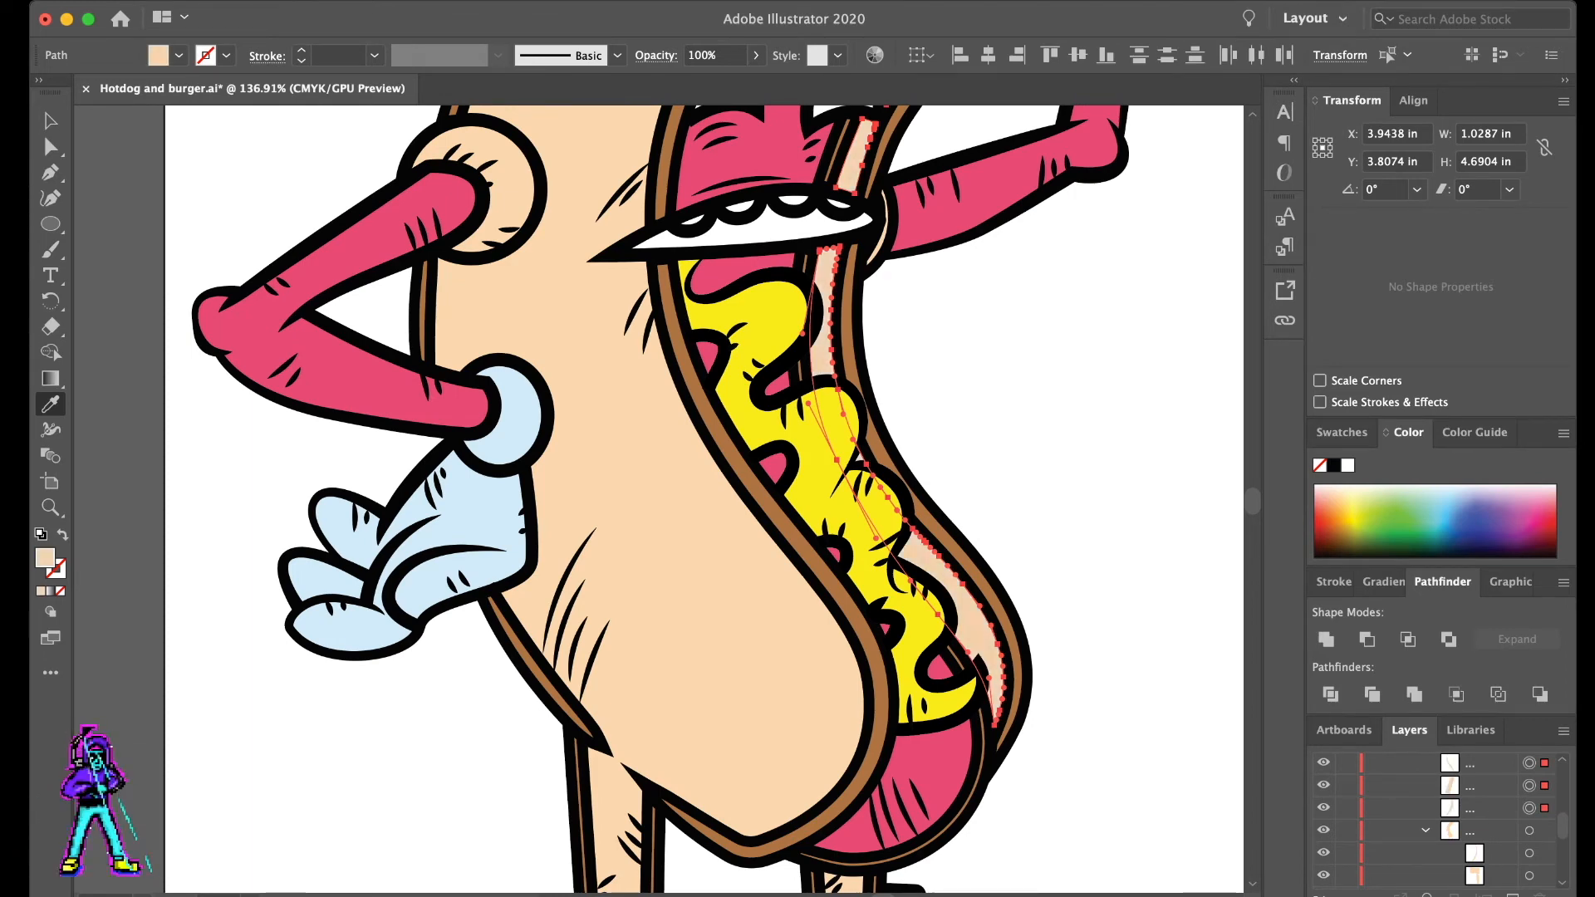
left_click(1334, 492)
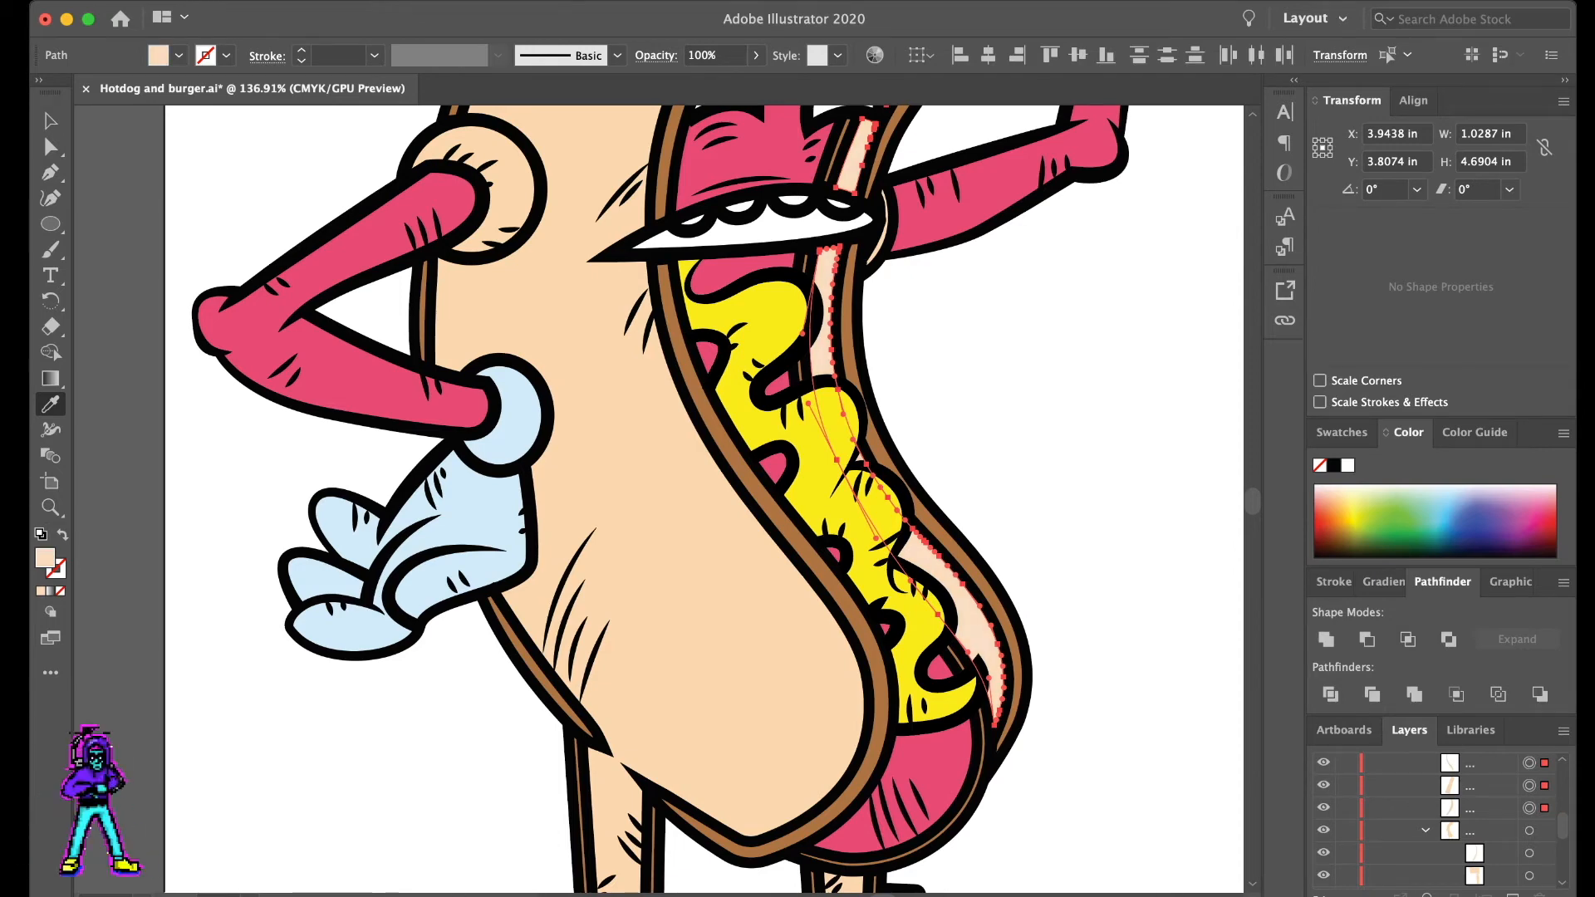
left_click(1333, 490)
key("a")
left_click(993, 456)
scroll(993, 456, "down", 5)
scroll(993, 456, "up", 1)
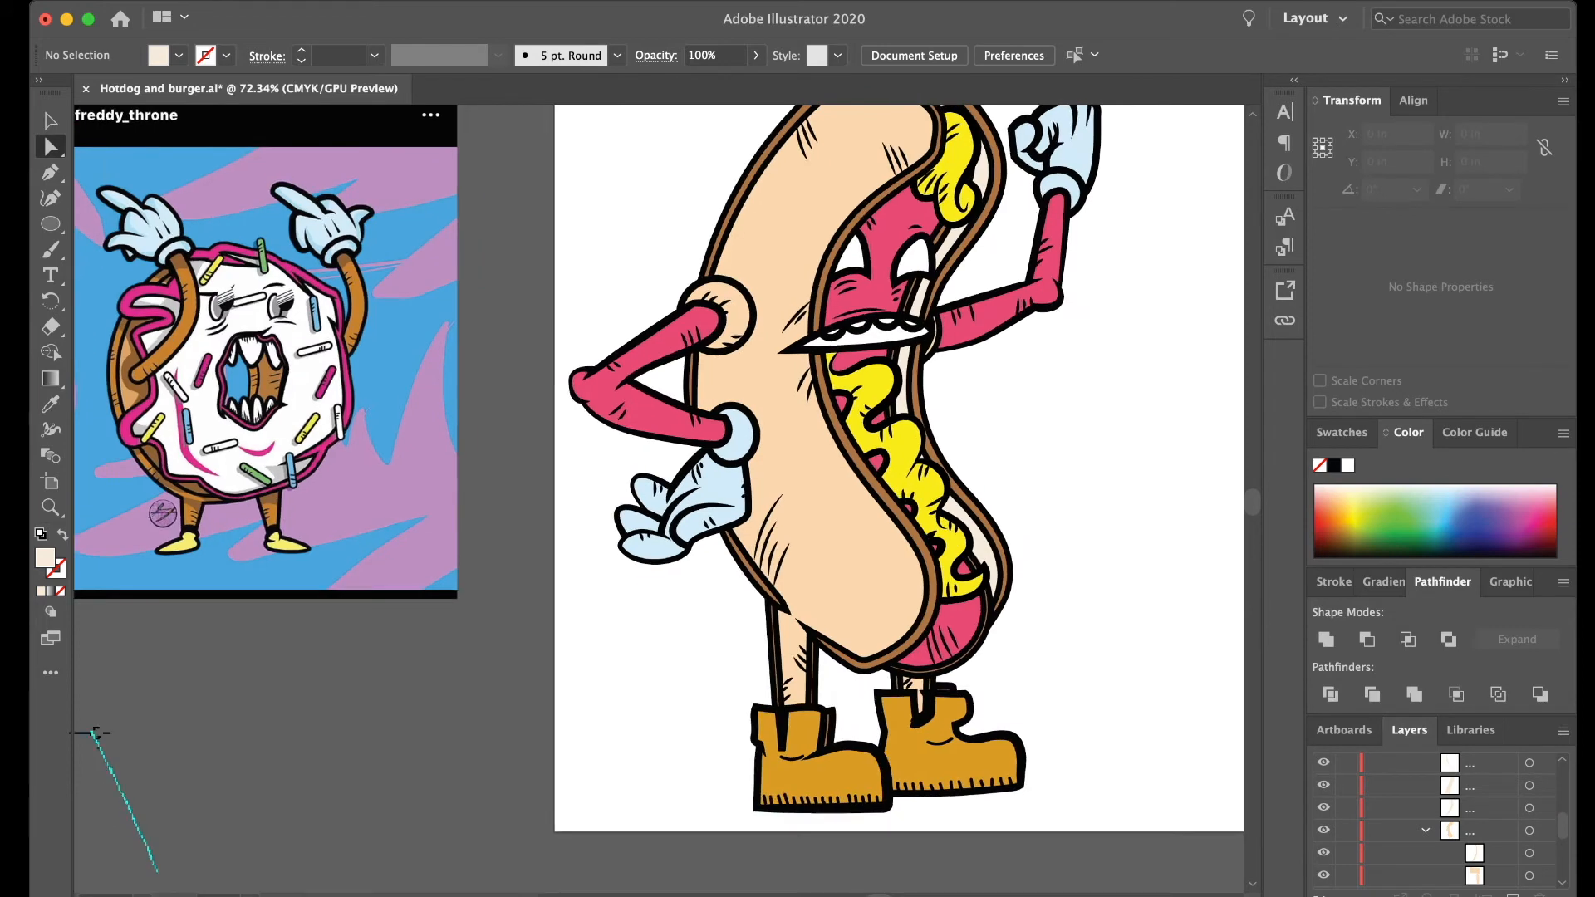
scroll(94, 731, "up", 3)
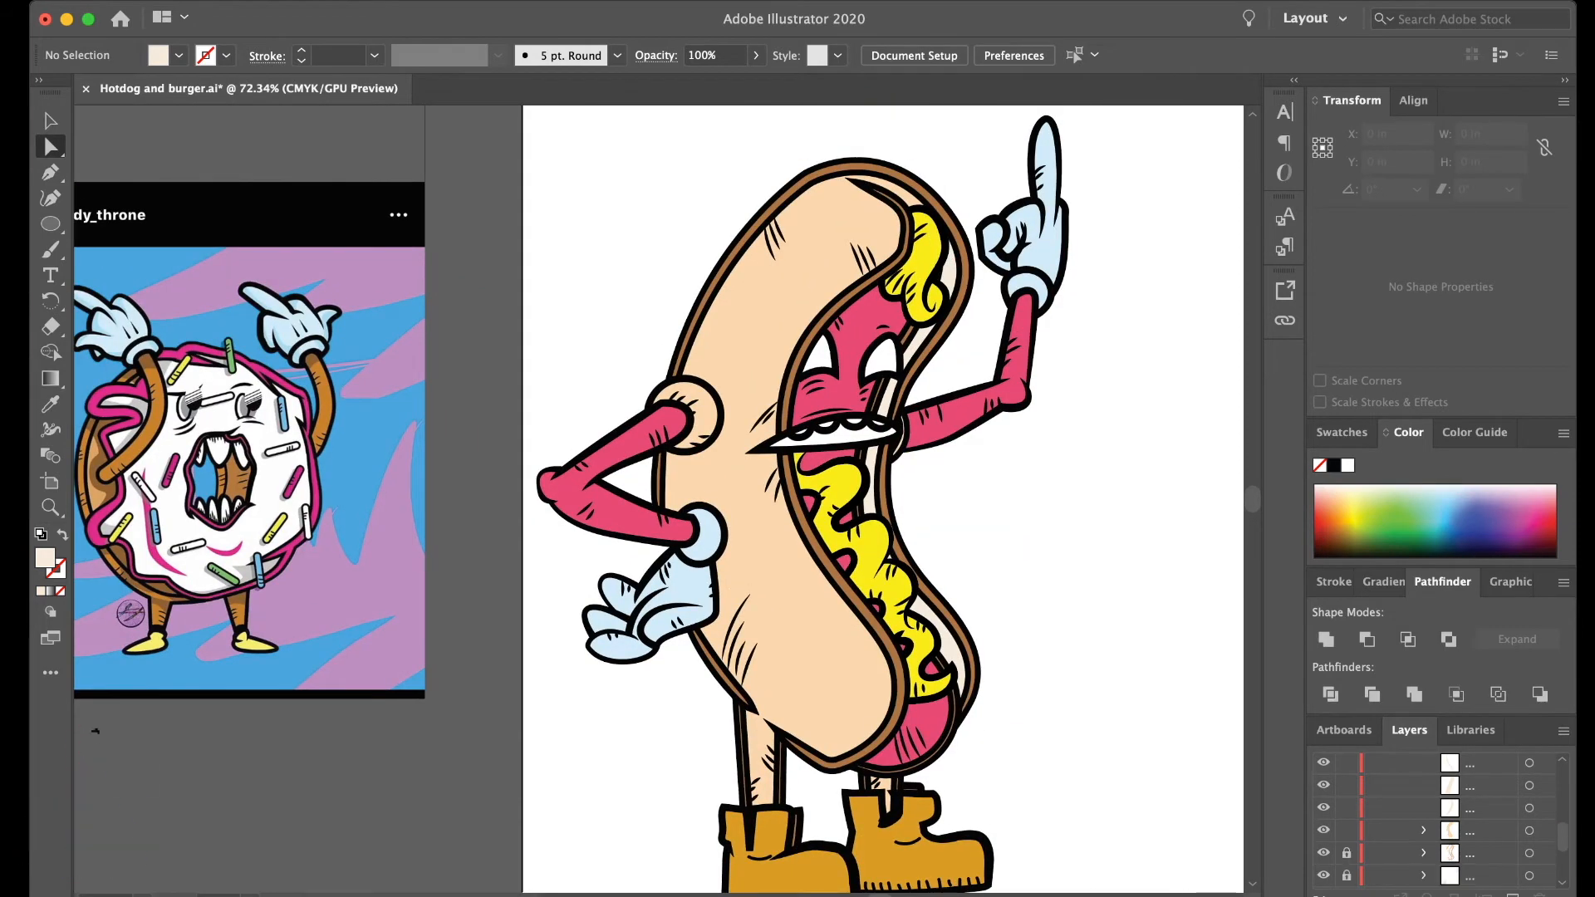
- Paint small black dots and curved crumb marks with the Paintbrush, without fill, on the lower inner bun strip beside the mustard
scroll(1460, 818, "down", 2)
scroll(1460, 818, "up", 3)
scroll(1045, 722, "up", 5)
key("b")
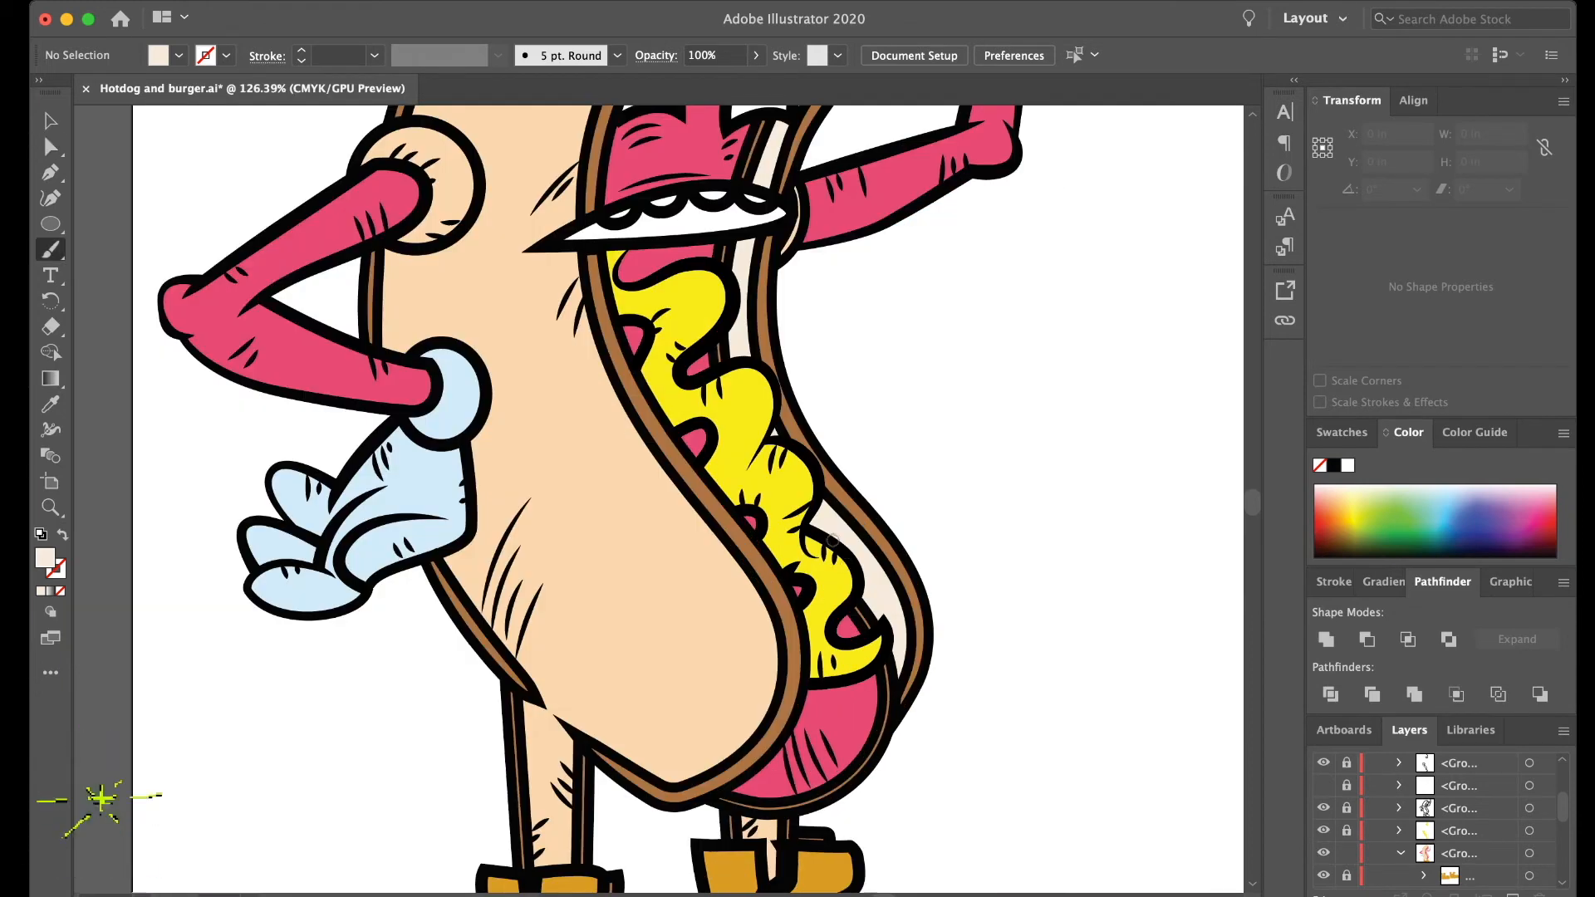
key("shift+x")
scroll(822, 532, "up", 3)
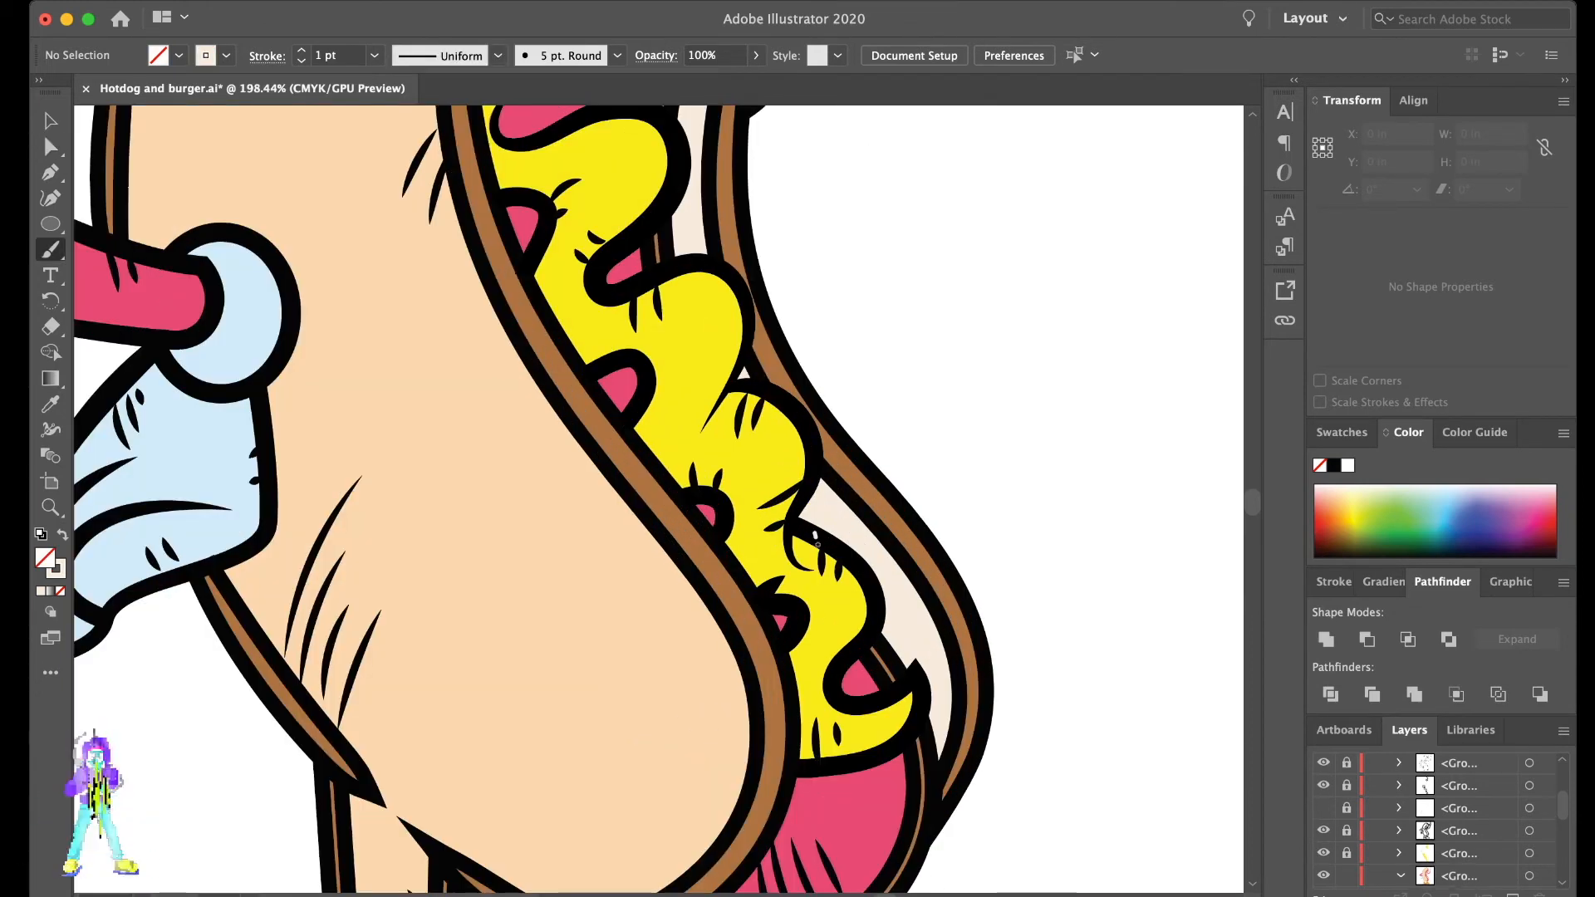
key("comma")
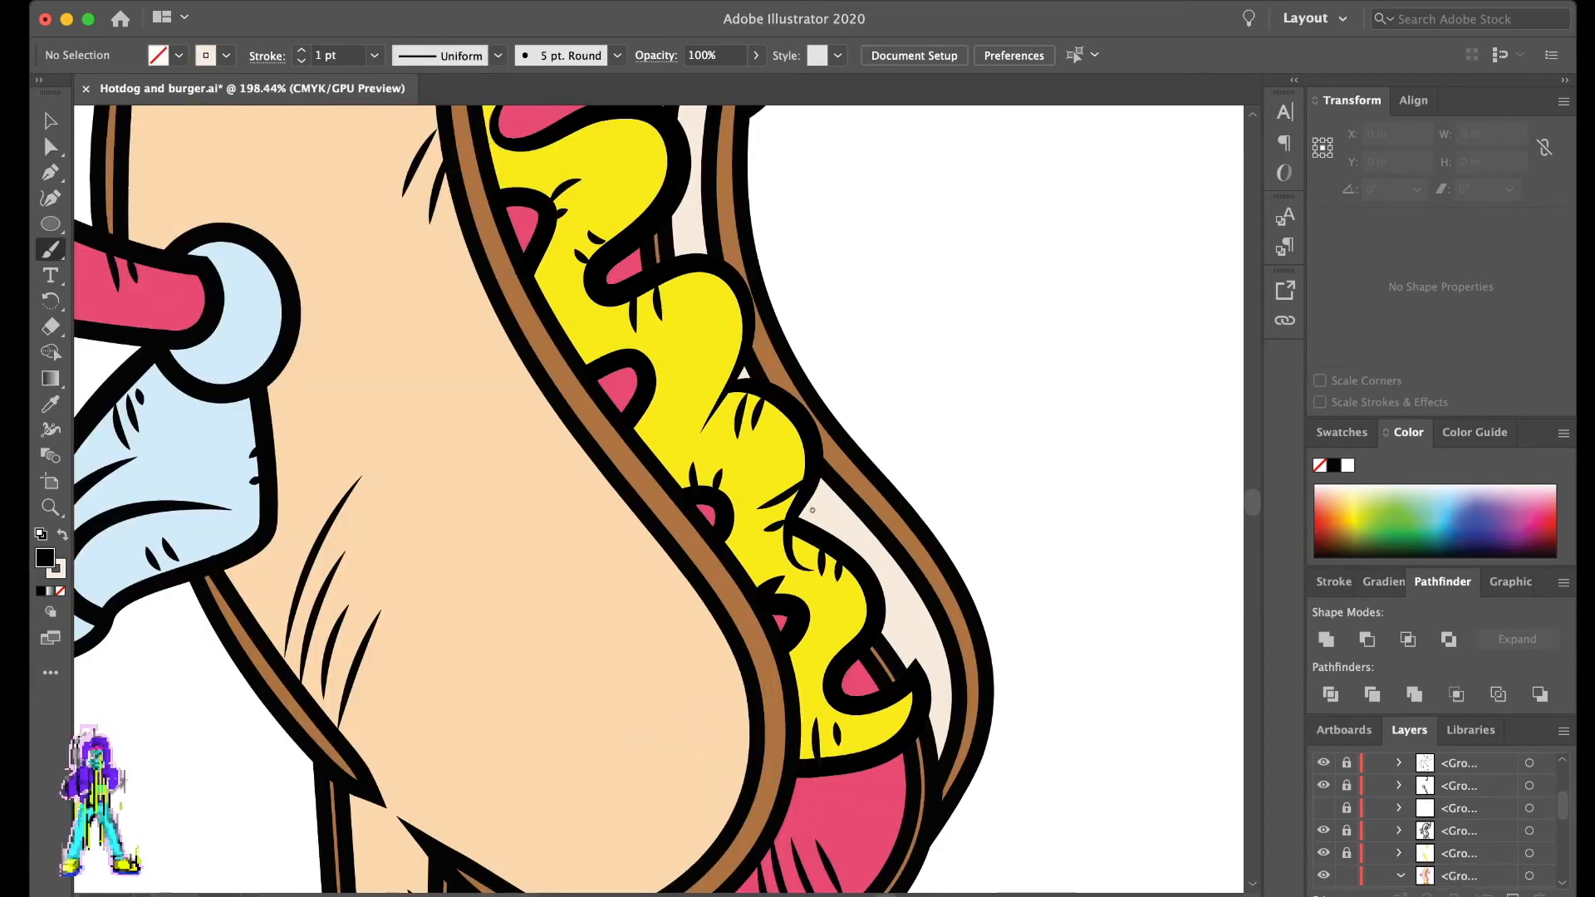
key("slash")
left_click_drag(819, 511, 820, 513)
left_click_drag(858, 534, 847, 523)
mouse_move(892, 598)
left_mouse_down()
mouse_move(892, 613)
mouse_move(926, 618)
left_mouse_up()
left_click_drag(894, 578, 900, 580)
left_click_drag(892, 634, 899, 649)
left_click_drag(929, 644, 942, 693)
- Paint small black crumb marks on the inner bun strip just below the mouth
scroll(670, 410, "up", 1)
scroll(669, 410, "up", 2)
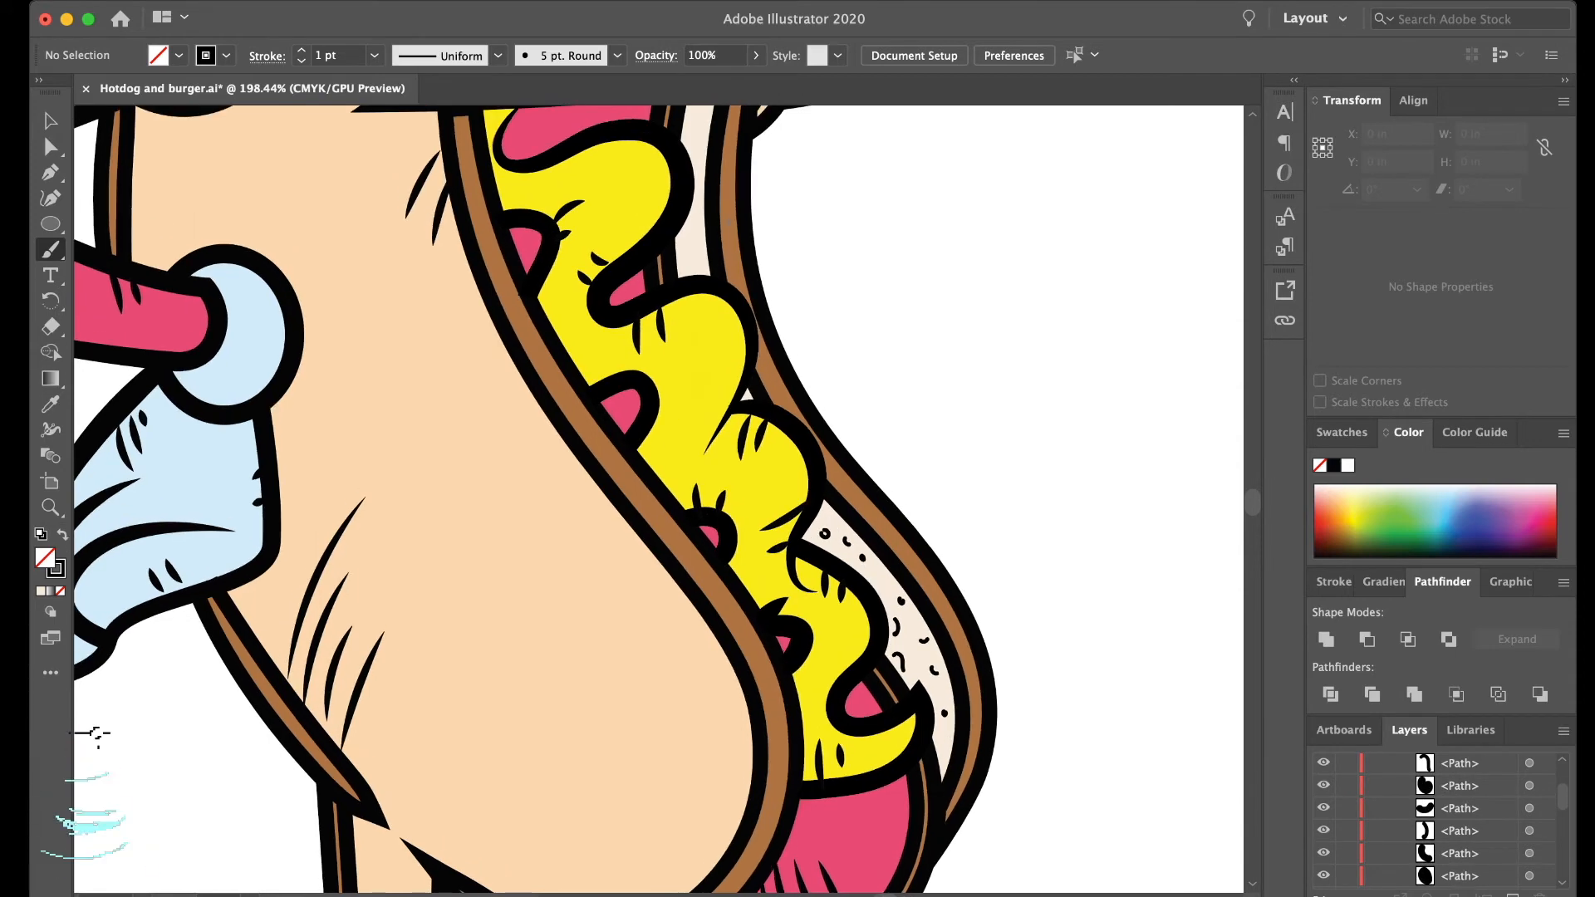
scroll(679, 267, "up", 4)
left_click_drag(687, 175, 695, 181)
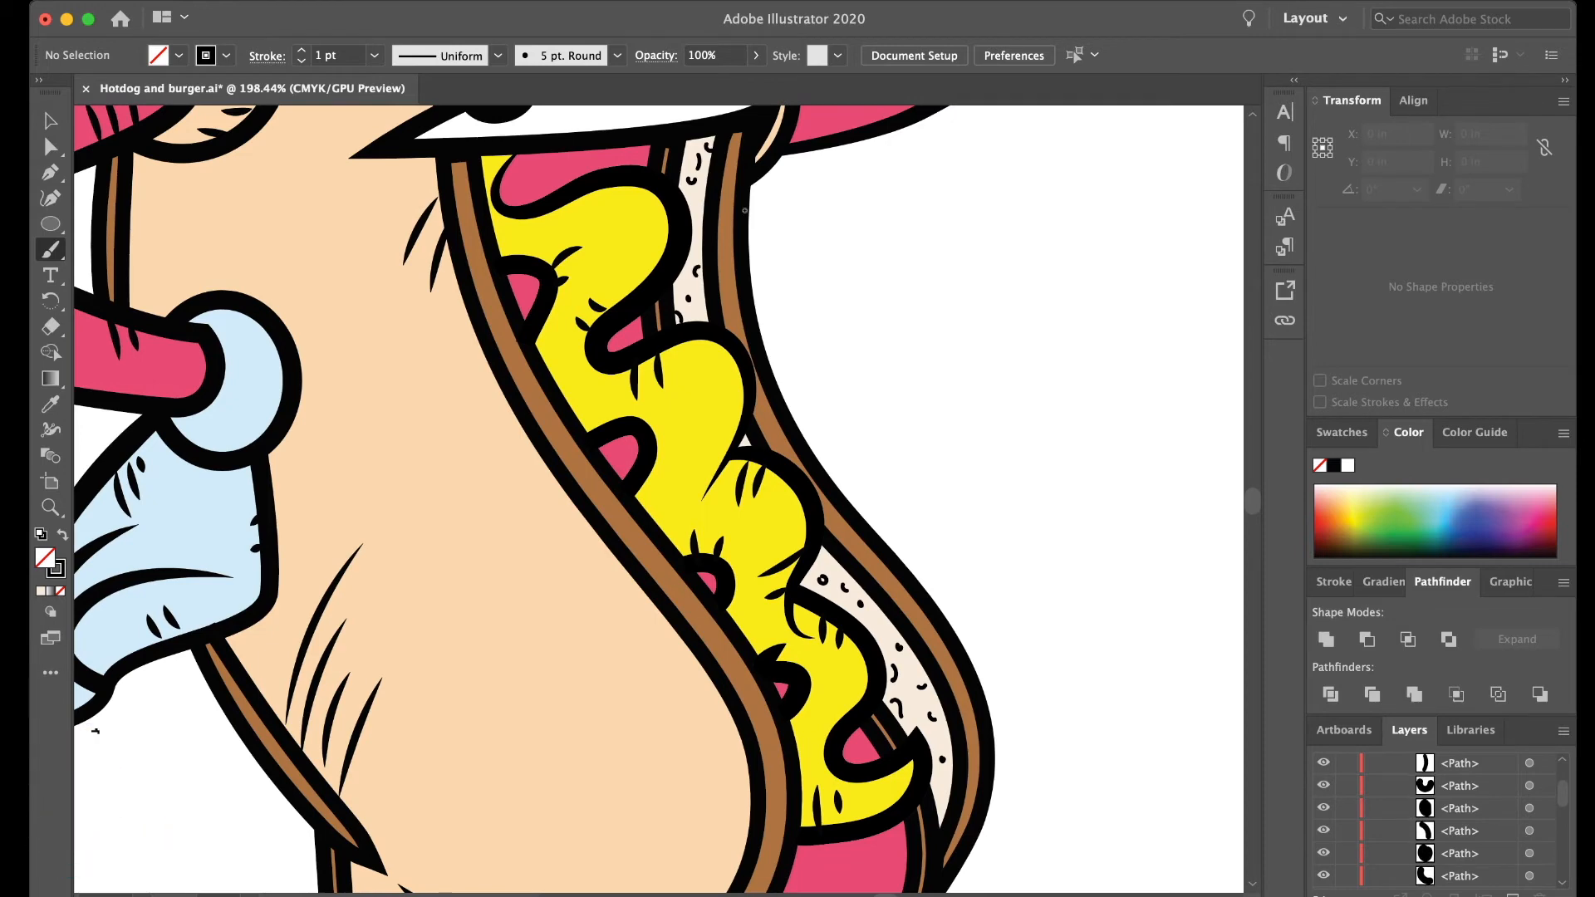
scroll(740, 218, "up", 8)
scroll(740, 218, "right", 1)
left_click_drag(680, 294, 677, 307)
- Paint small black crumb marks on the inner bun section between the mouth and the eye
scroll(739, 209, "up", 4)
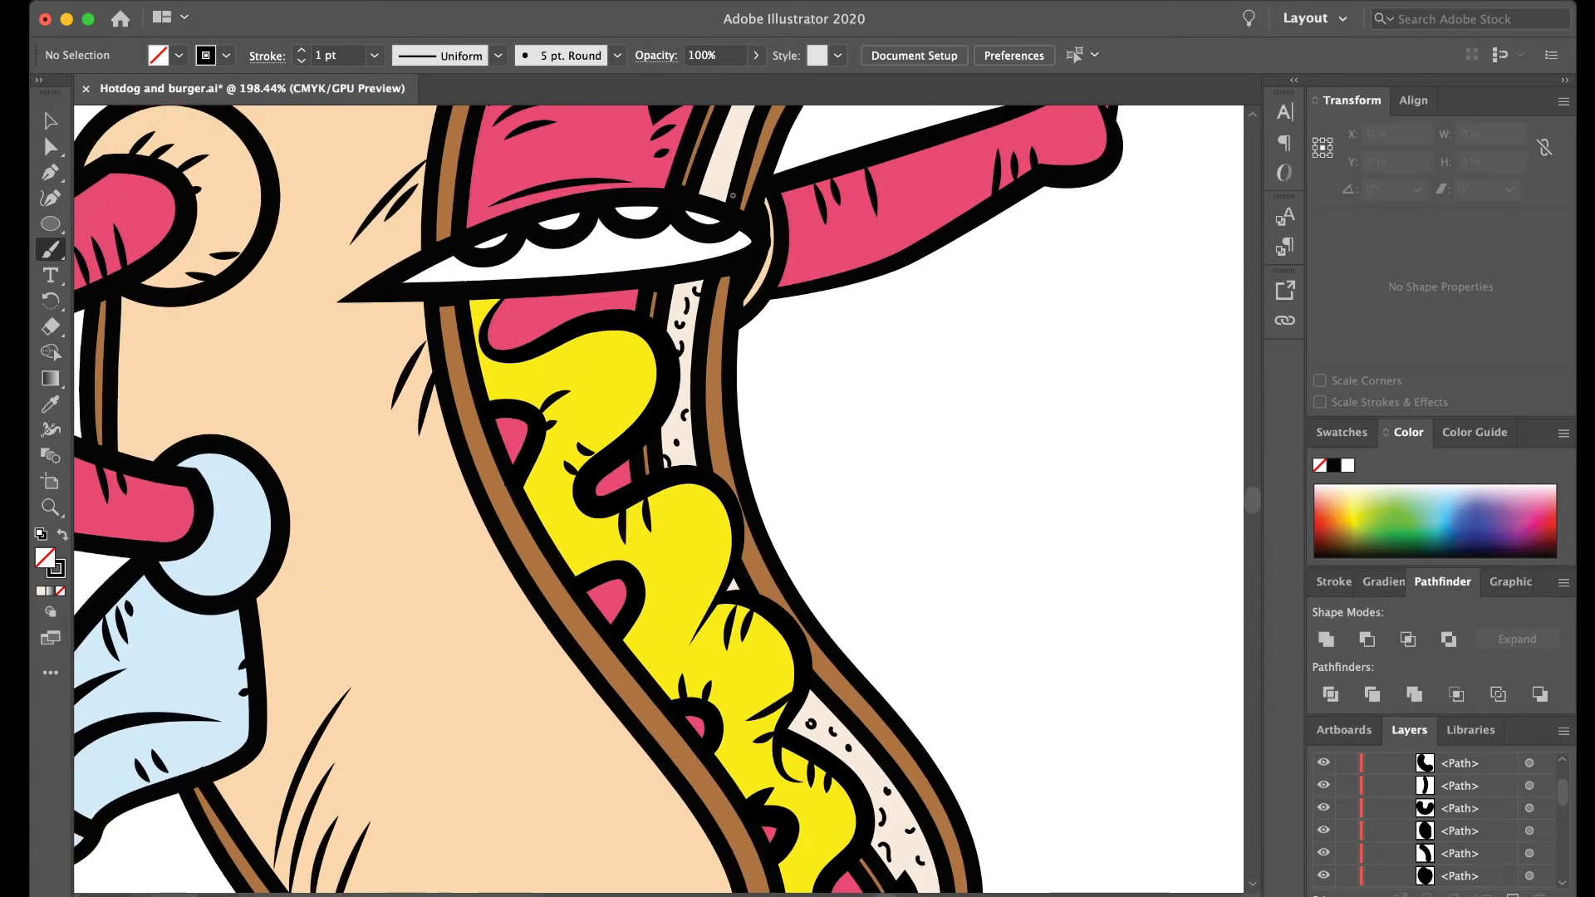
scroll(713, 204, "up", 3)
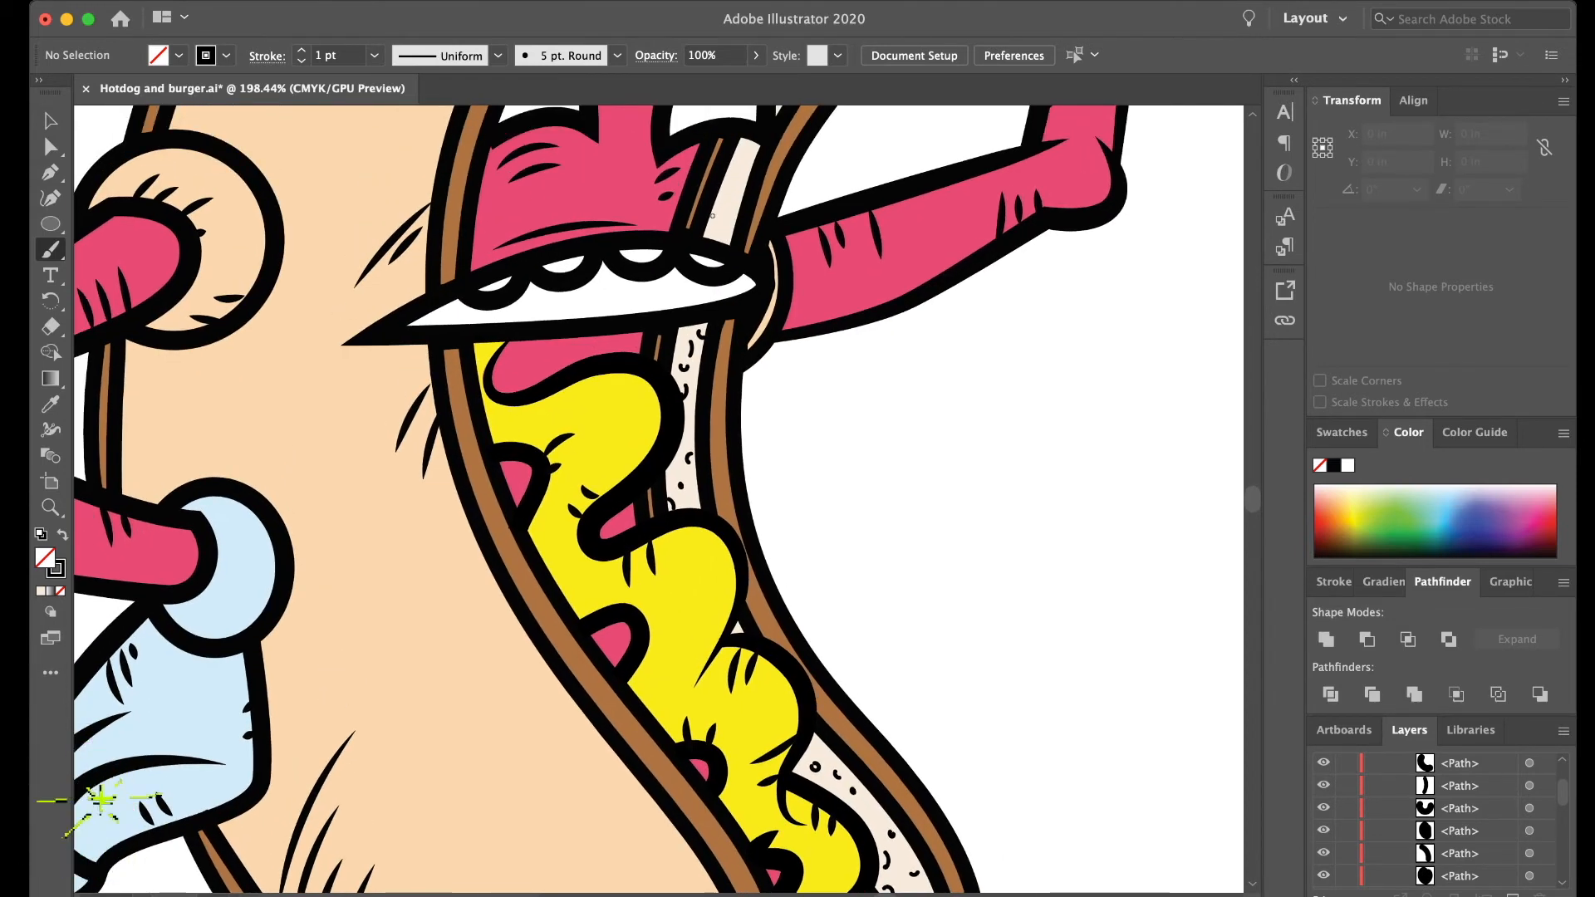
left_click_drag(736, 224, 734, 209)
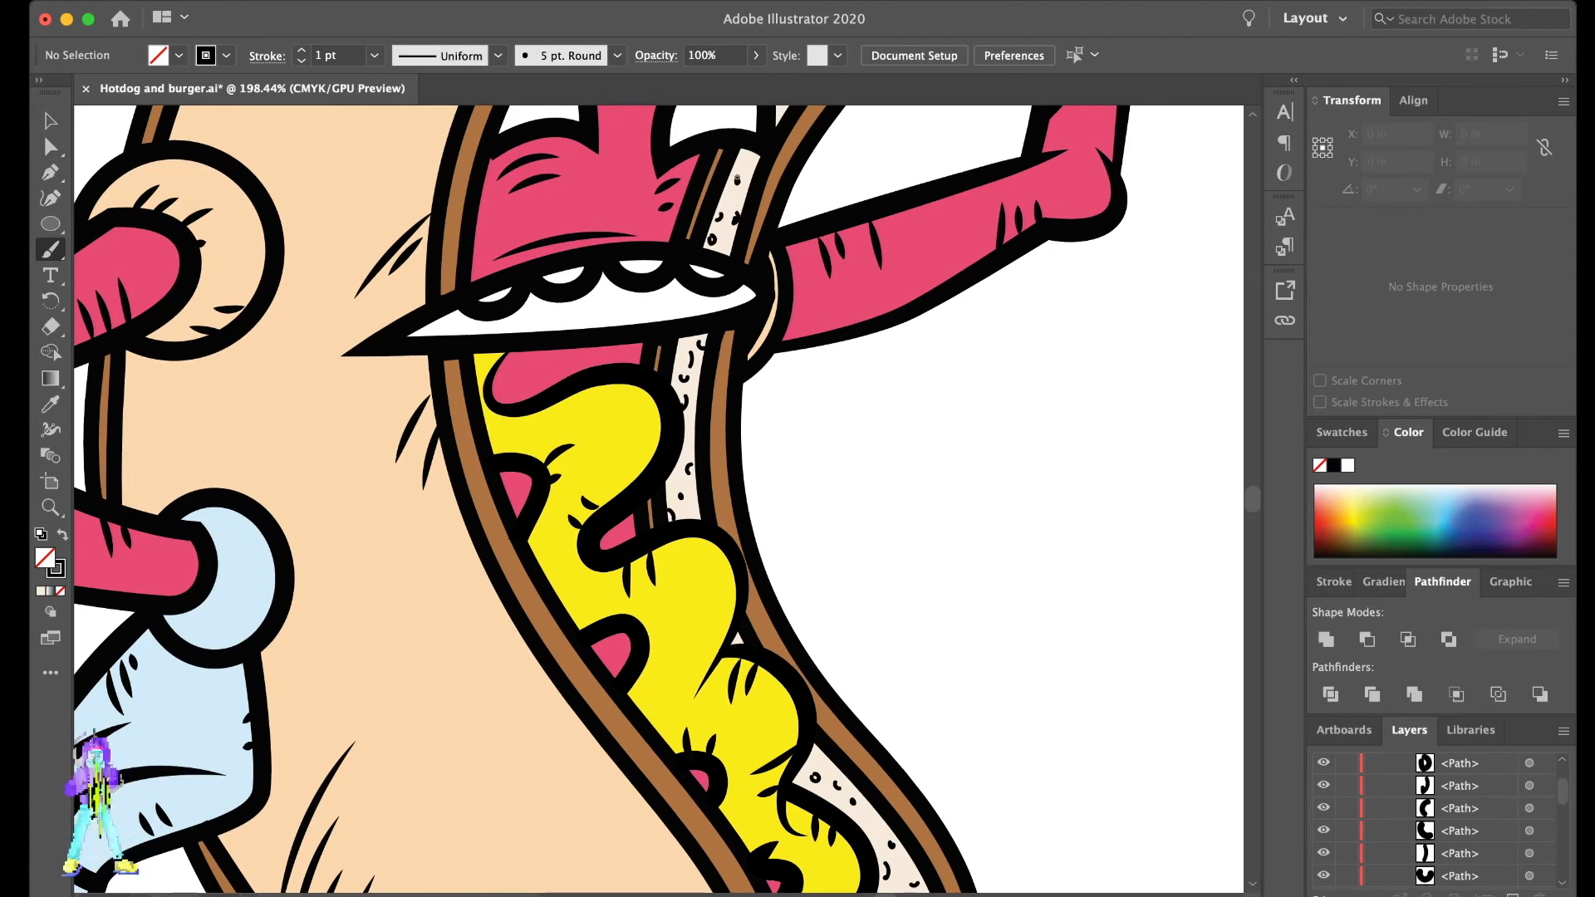
scroll(773, 182, "up", 8)
scroll(796, 162, "up", 6)
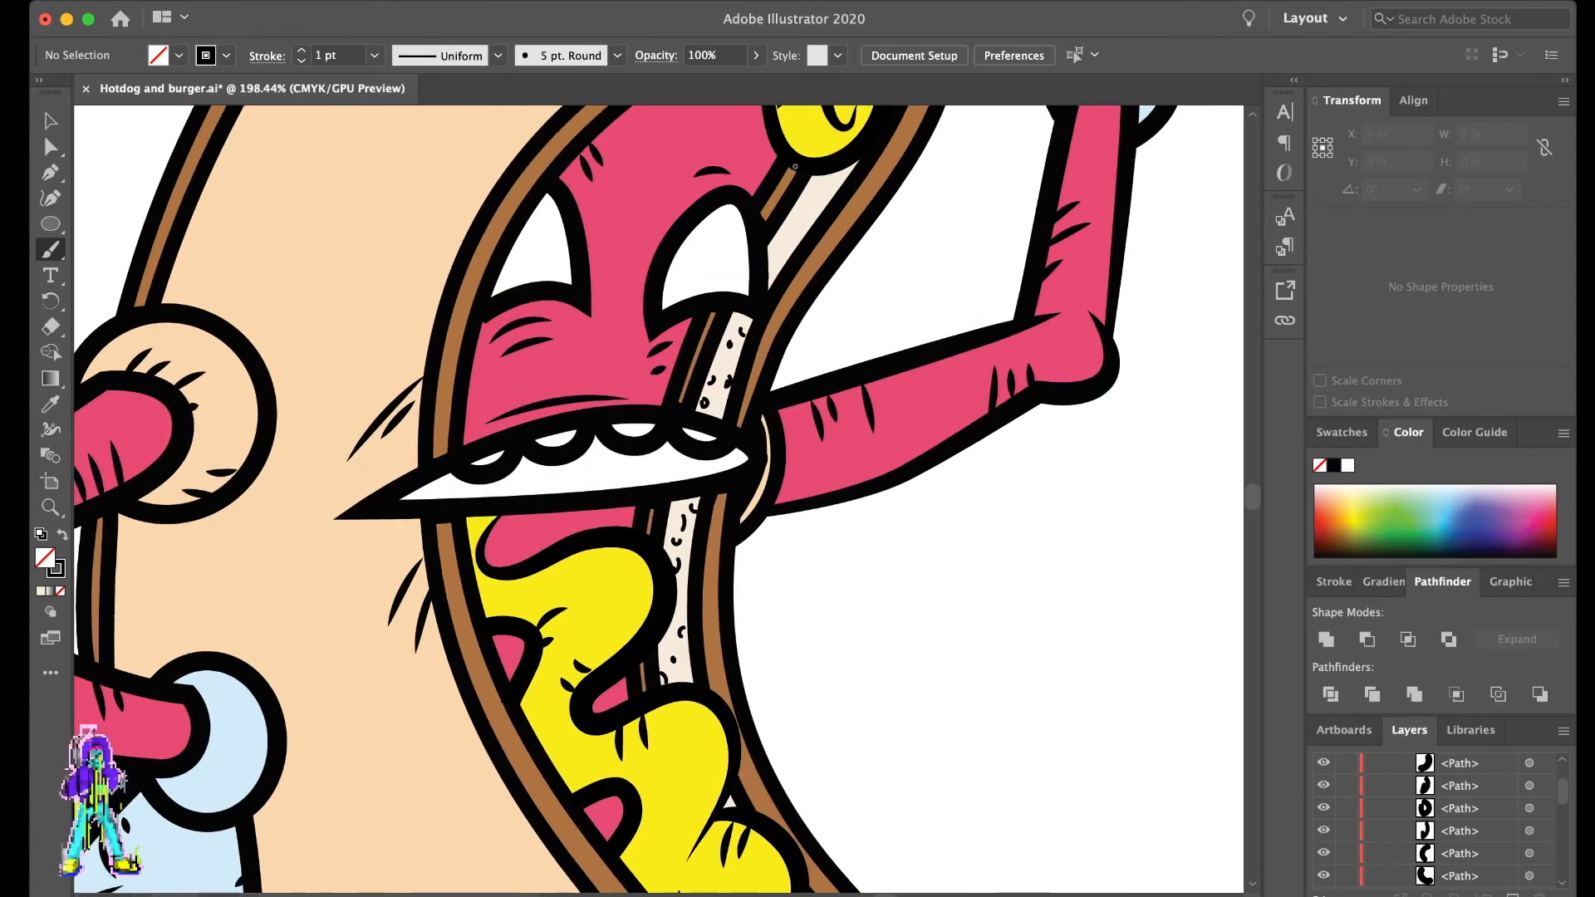
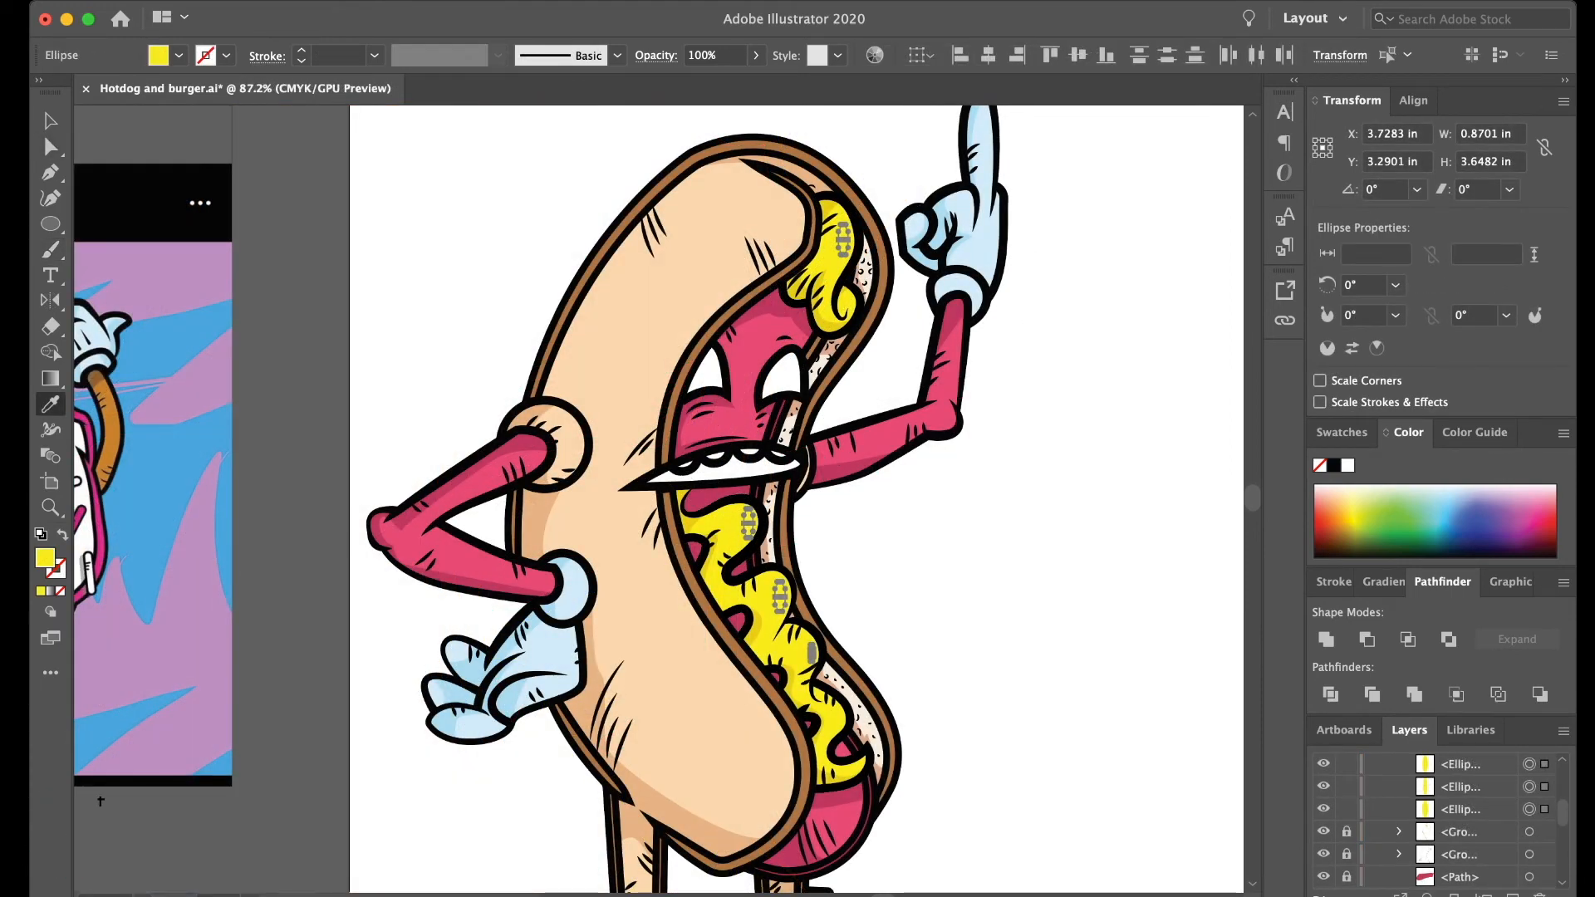
- Set the mustard highlight ellipses to 49% opacity with a white fill, then deselect them
left_click(756, 56)
left_click_drag(756, 77, 716, 77)
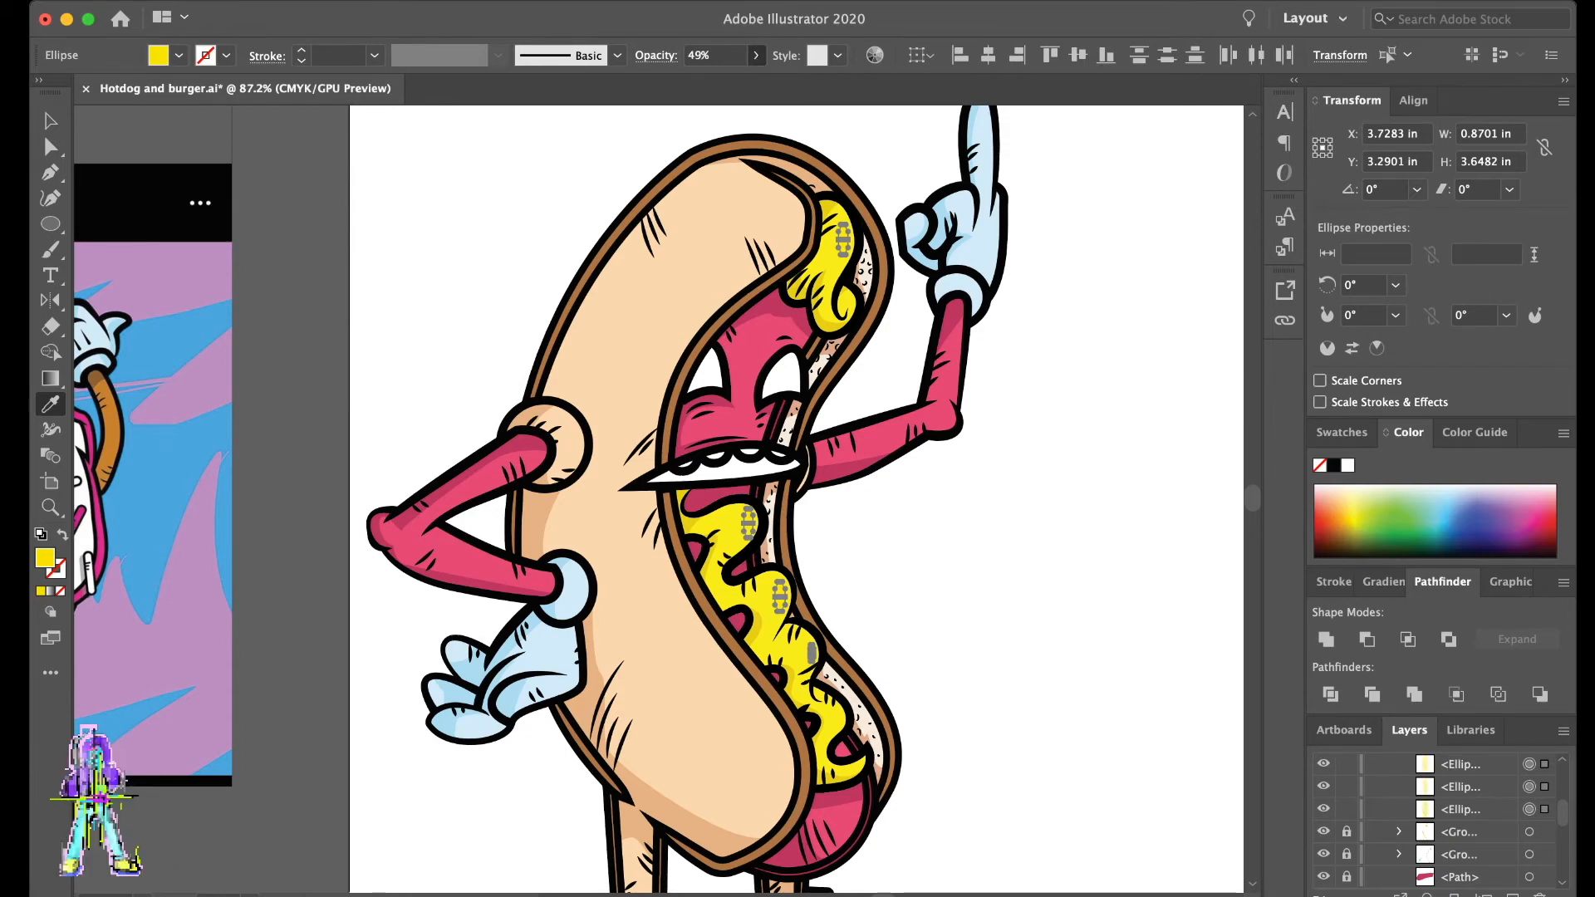
left_click(1347, 465)
key("v")
key("super+shift+a")
scroll(797, 498, "down", 1)
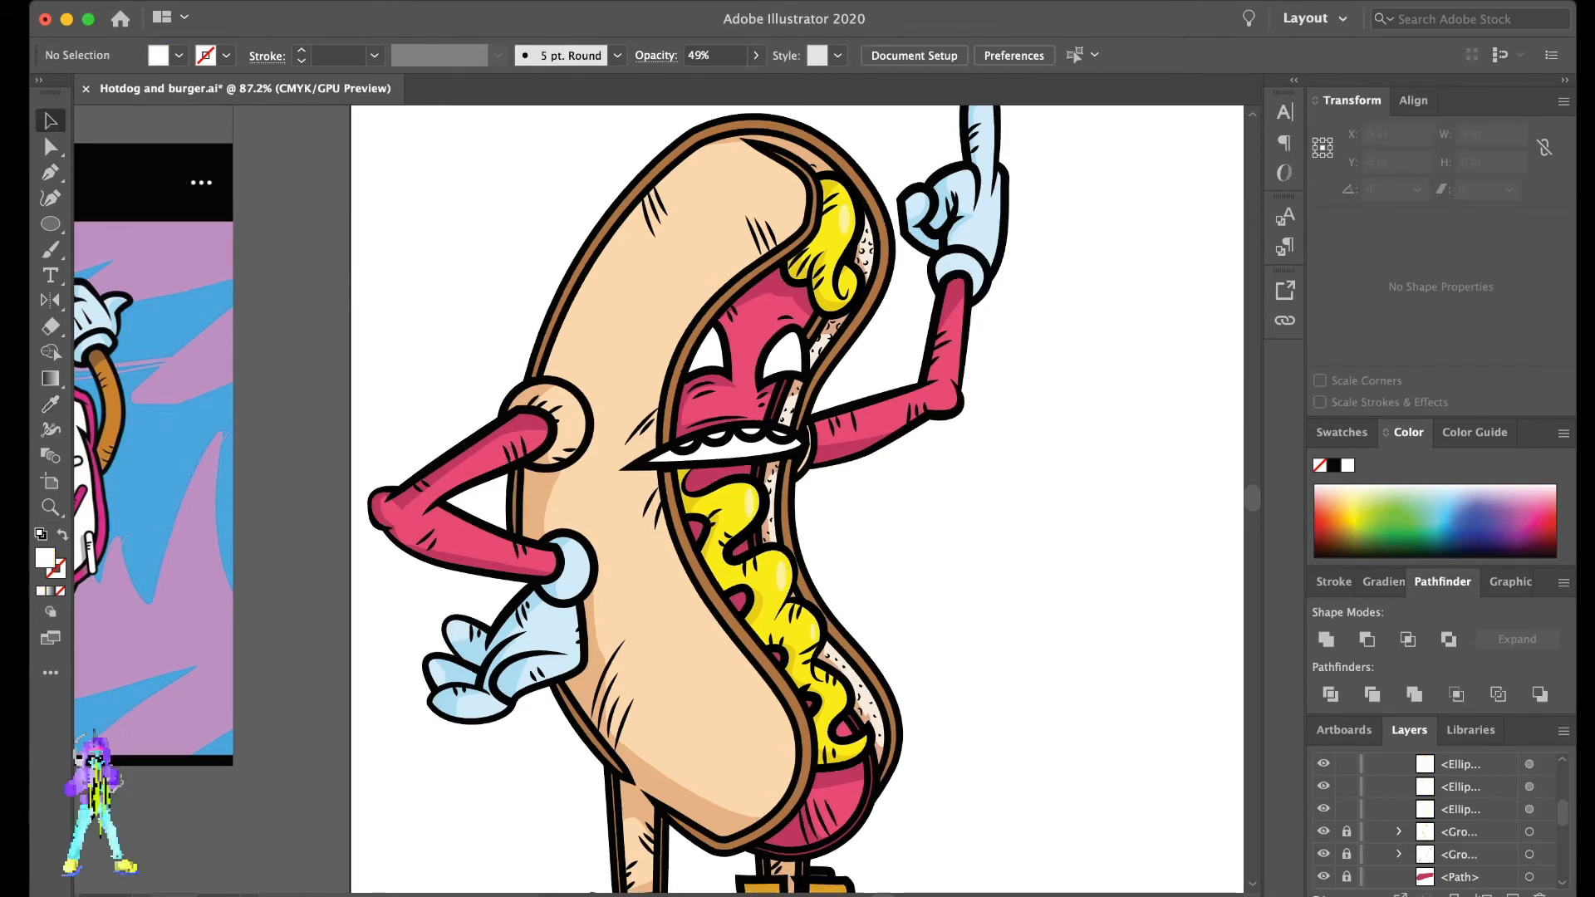
- Group all the unlocked mustard highlight ellipses, then deselect the group
scroll(901, 531, "down", 3)
scroll(901, 532, "down", 4)
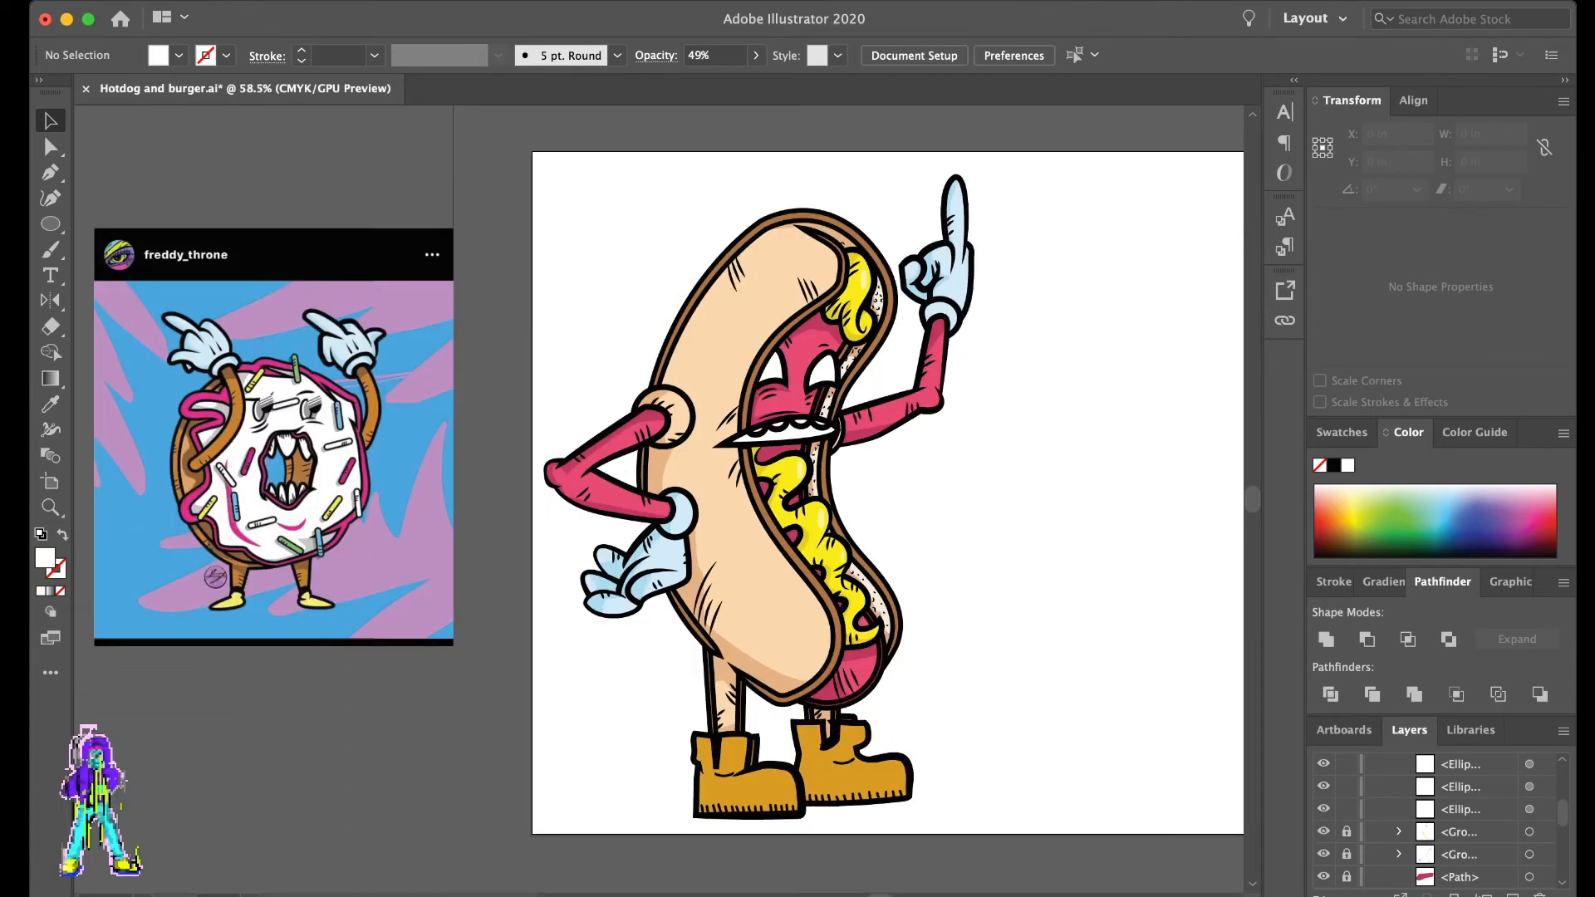
key("super+a")
key("super+g")
scroll(1435, 818, "up", 3)
scroll(1435, 818, "down", 2)
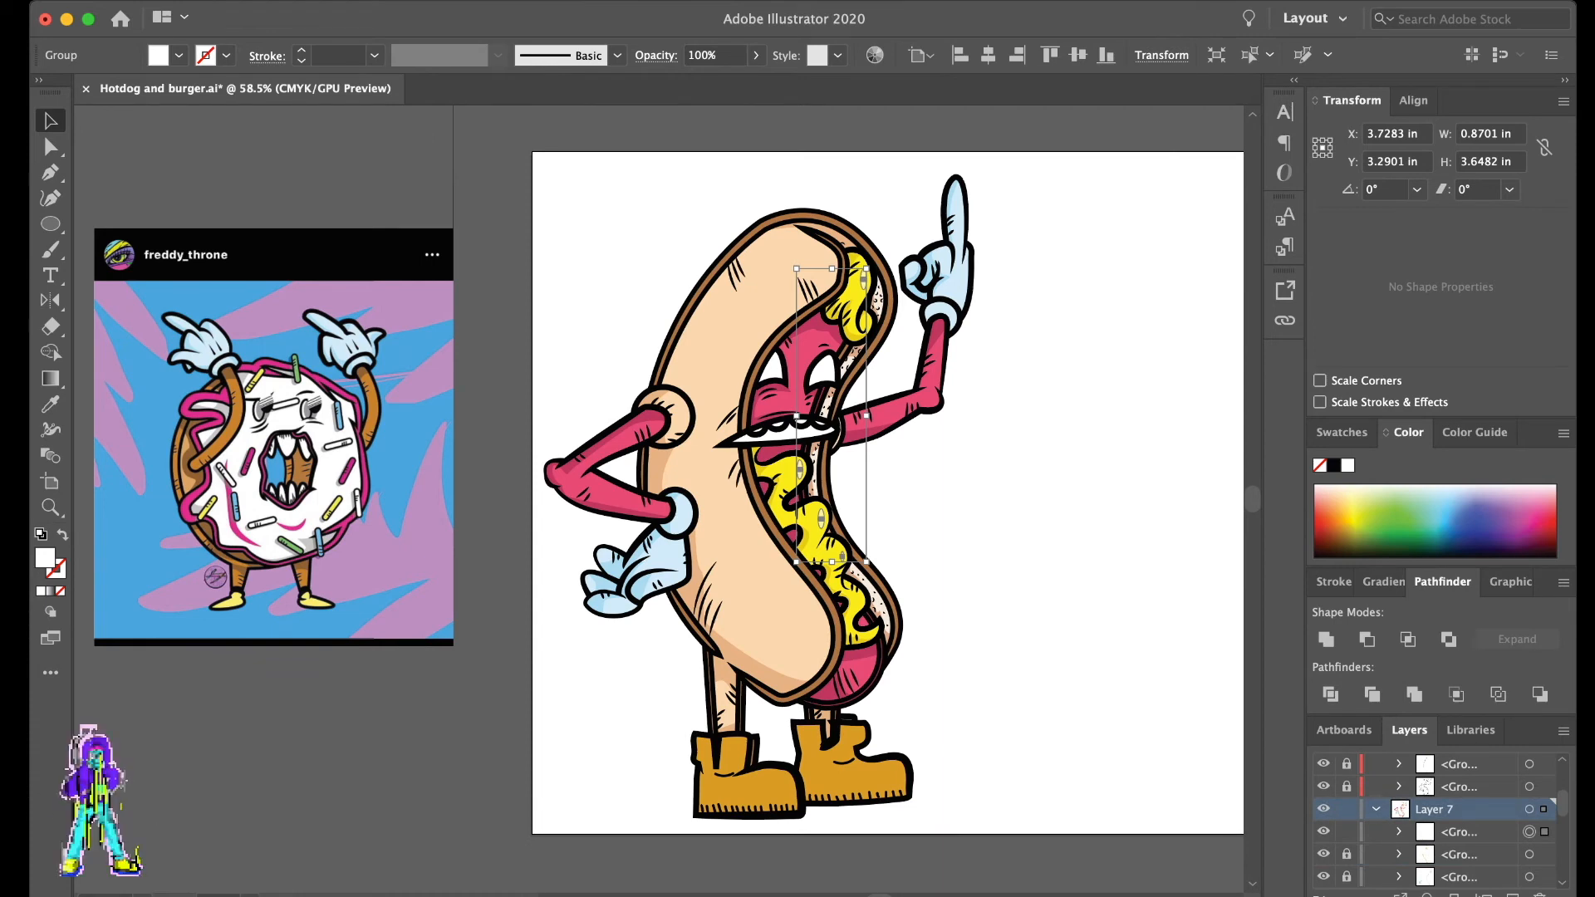
key("super+shift+a")
- Unlock the boots' stitch line group, give it the Basic brush and a tapered width profile, then lock it again
scroll(659, 498, "up", 2)
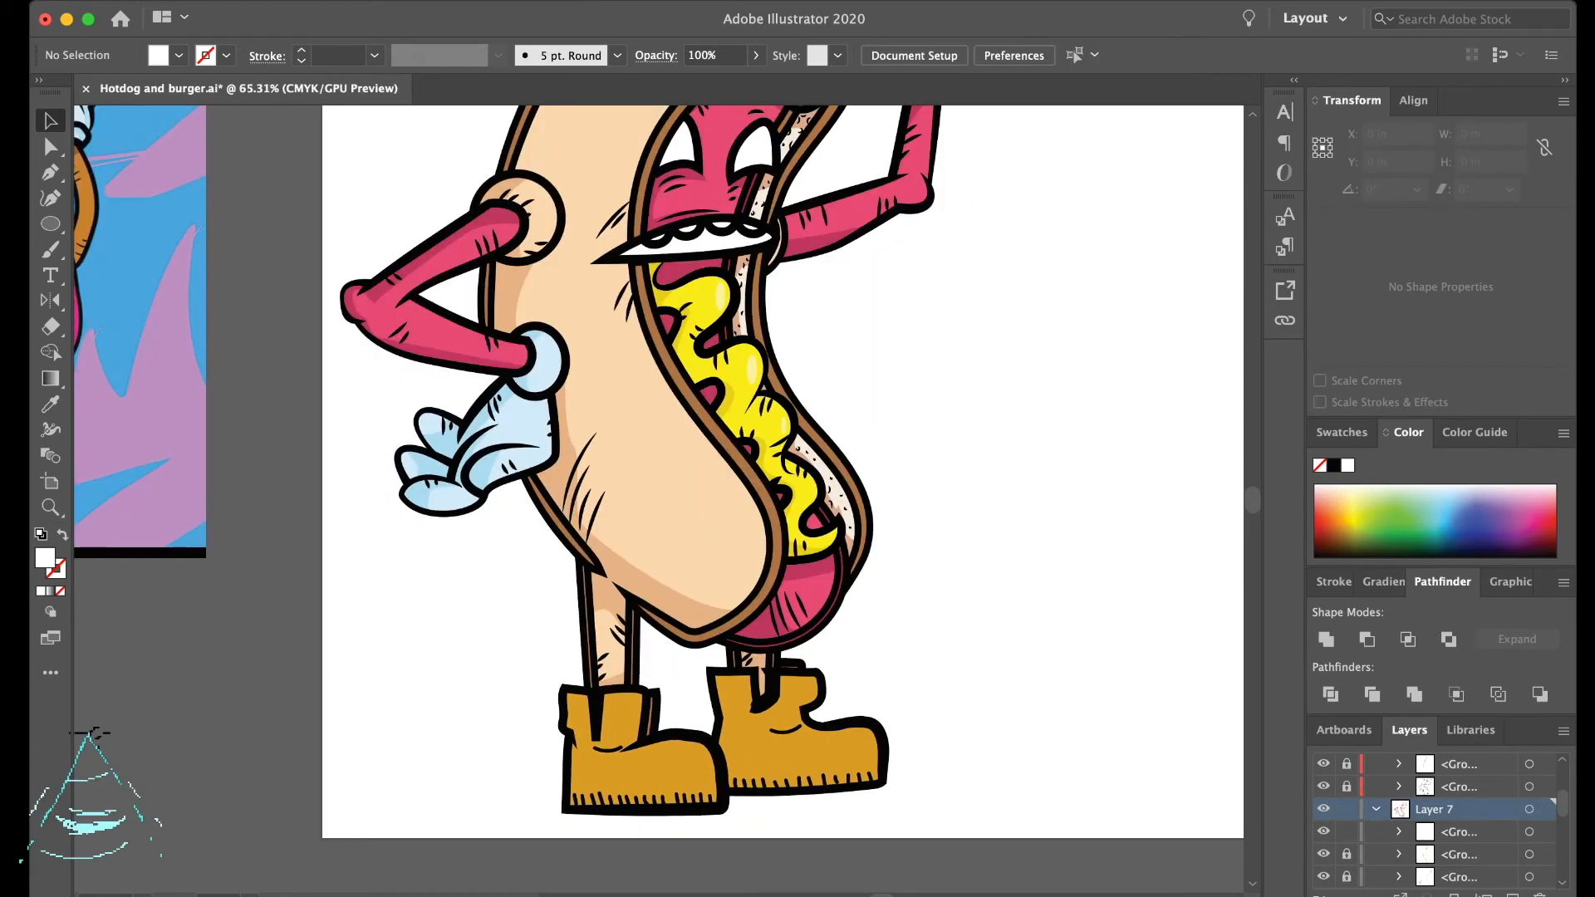
scroll(659, 474, "up", 3)
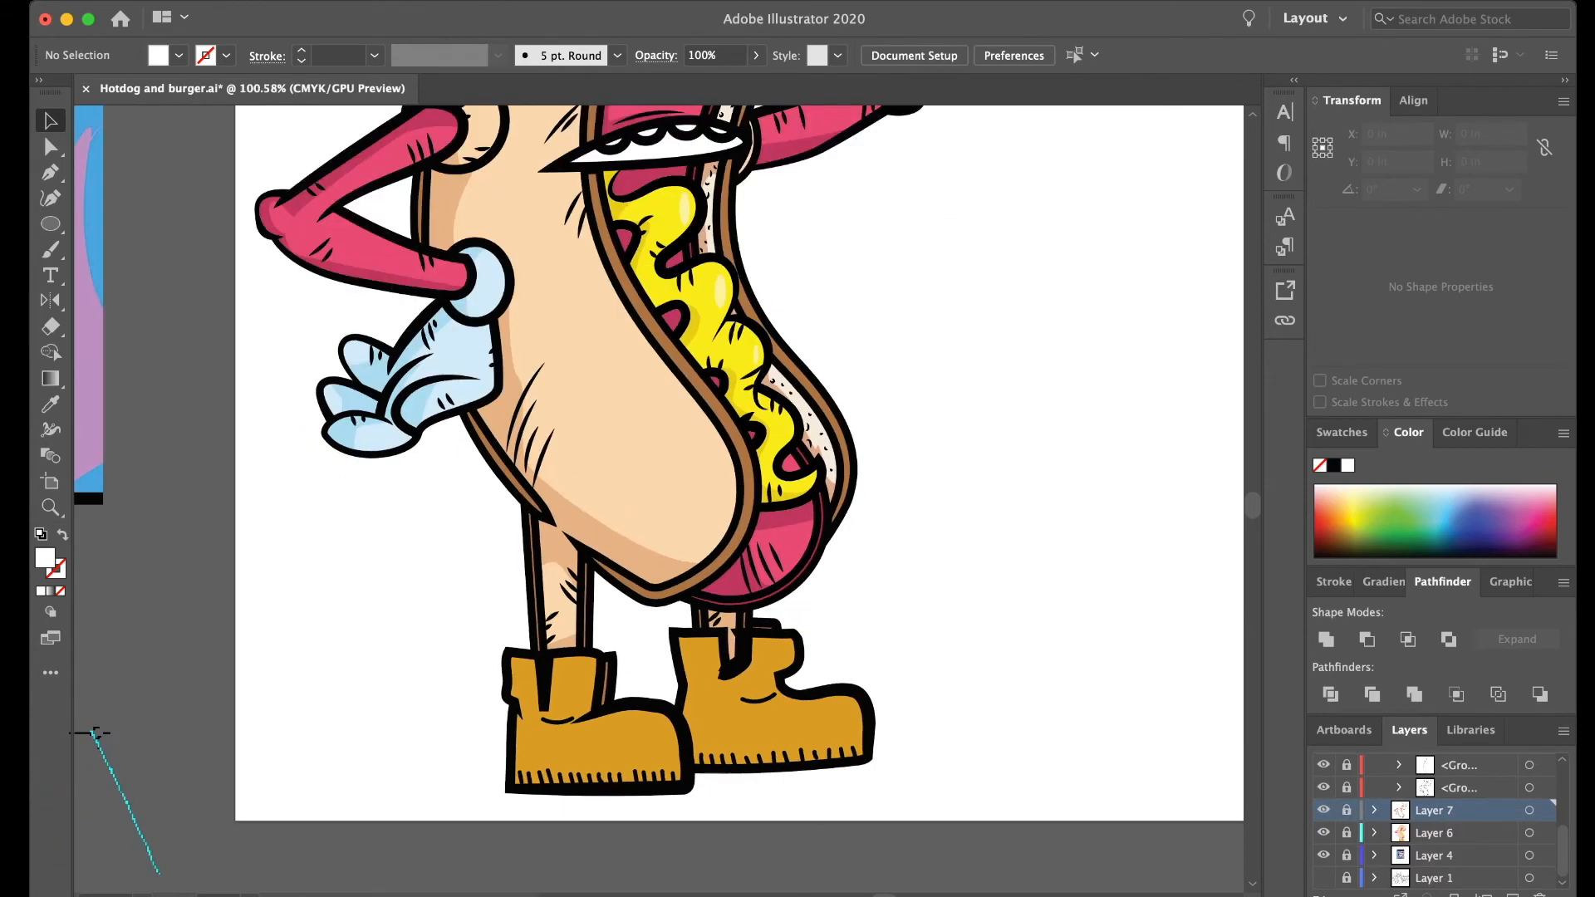
scroll(636, 703, "down", 2)
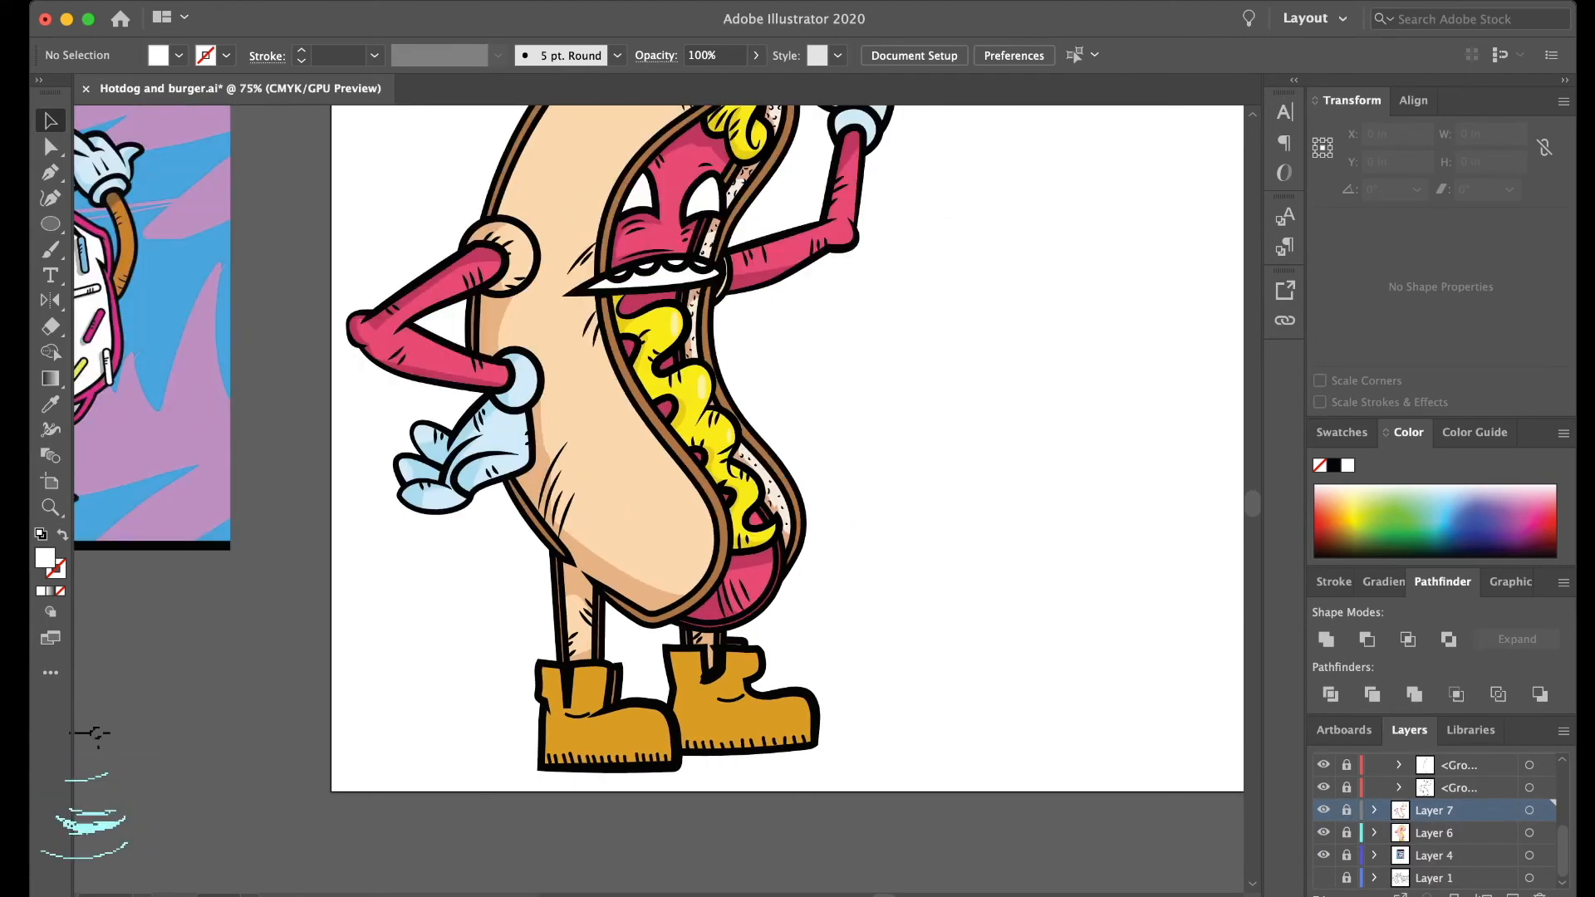
scroll(658, 498, "up", 2)
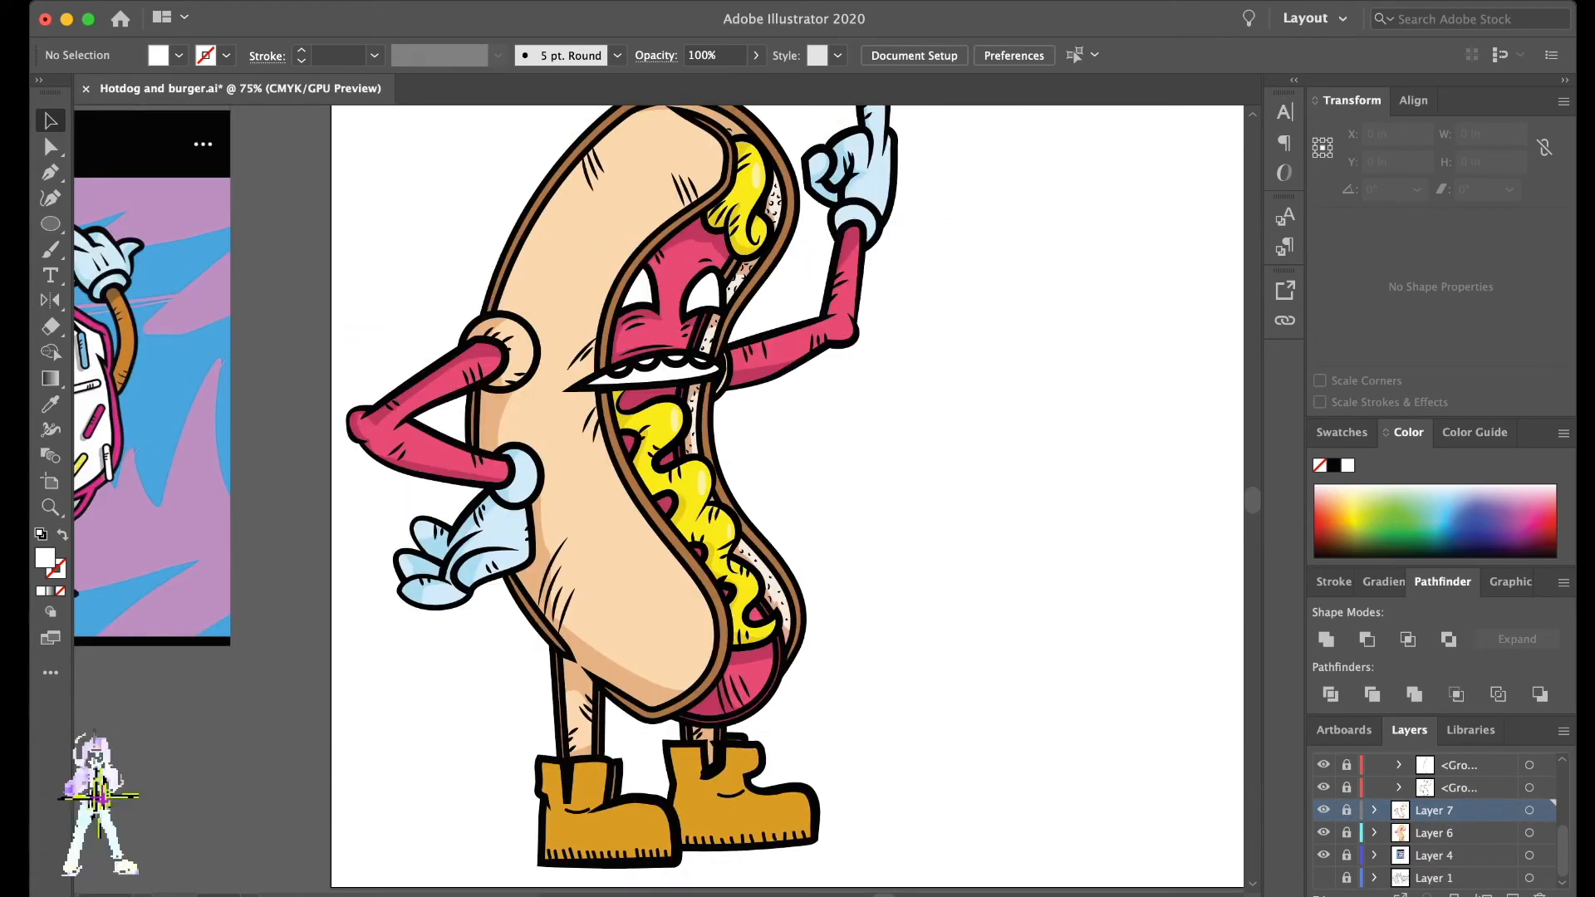
scroll(659, 498, "down", 2)
scroll(652, 728, "up", 3)
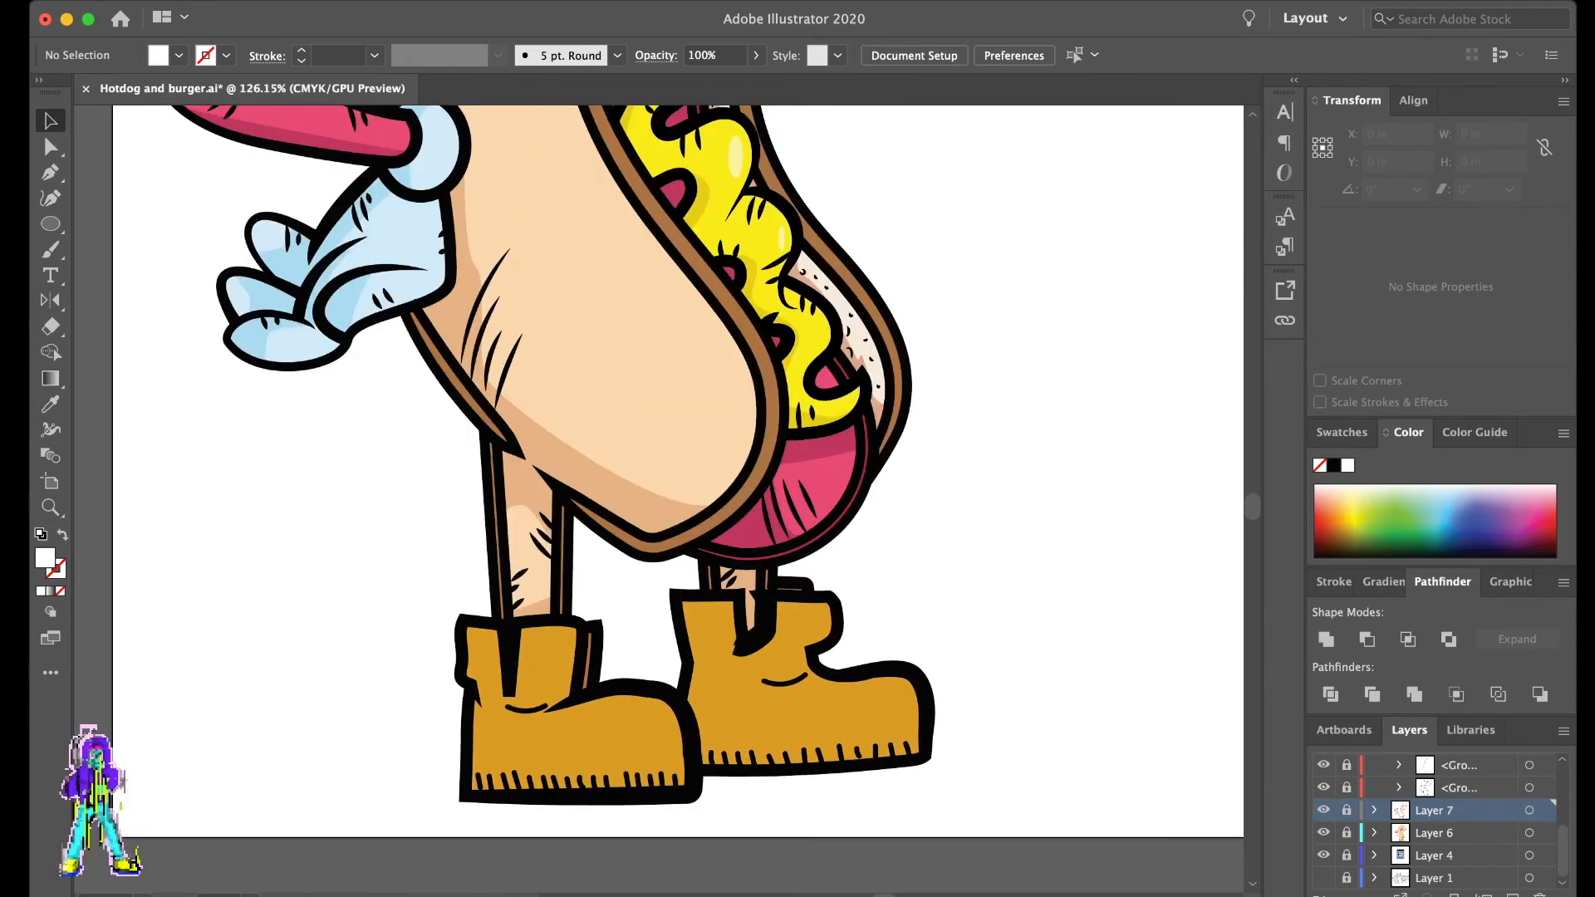
scroll(1437, 823, "up", 5)
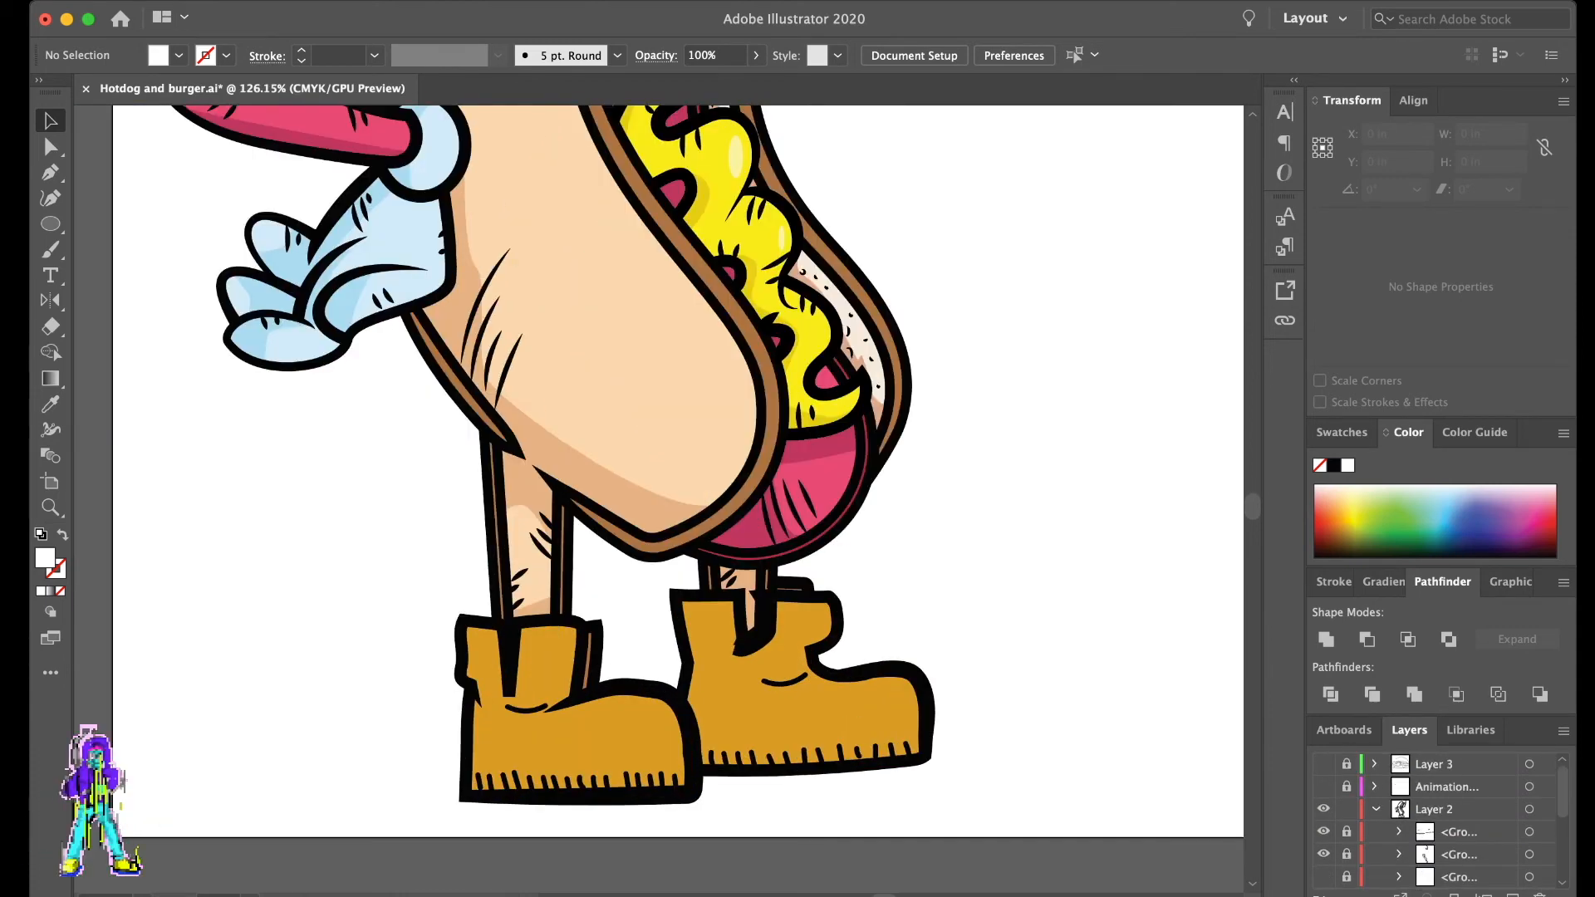
scroll(1437, 822, "down", 1)
left_click(1323, 809)
left_click(1324, 809)
left_click(1346, 809)
left_click(1529, 809)
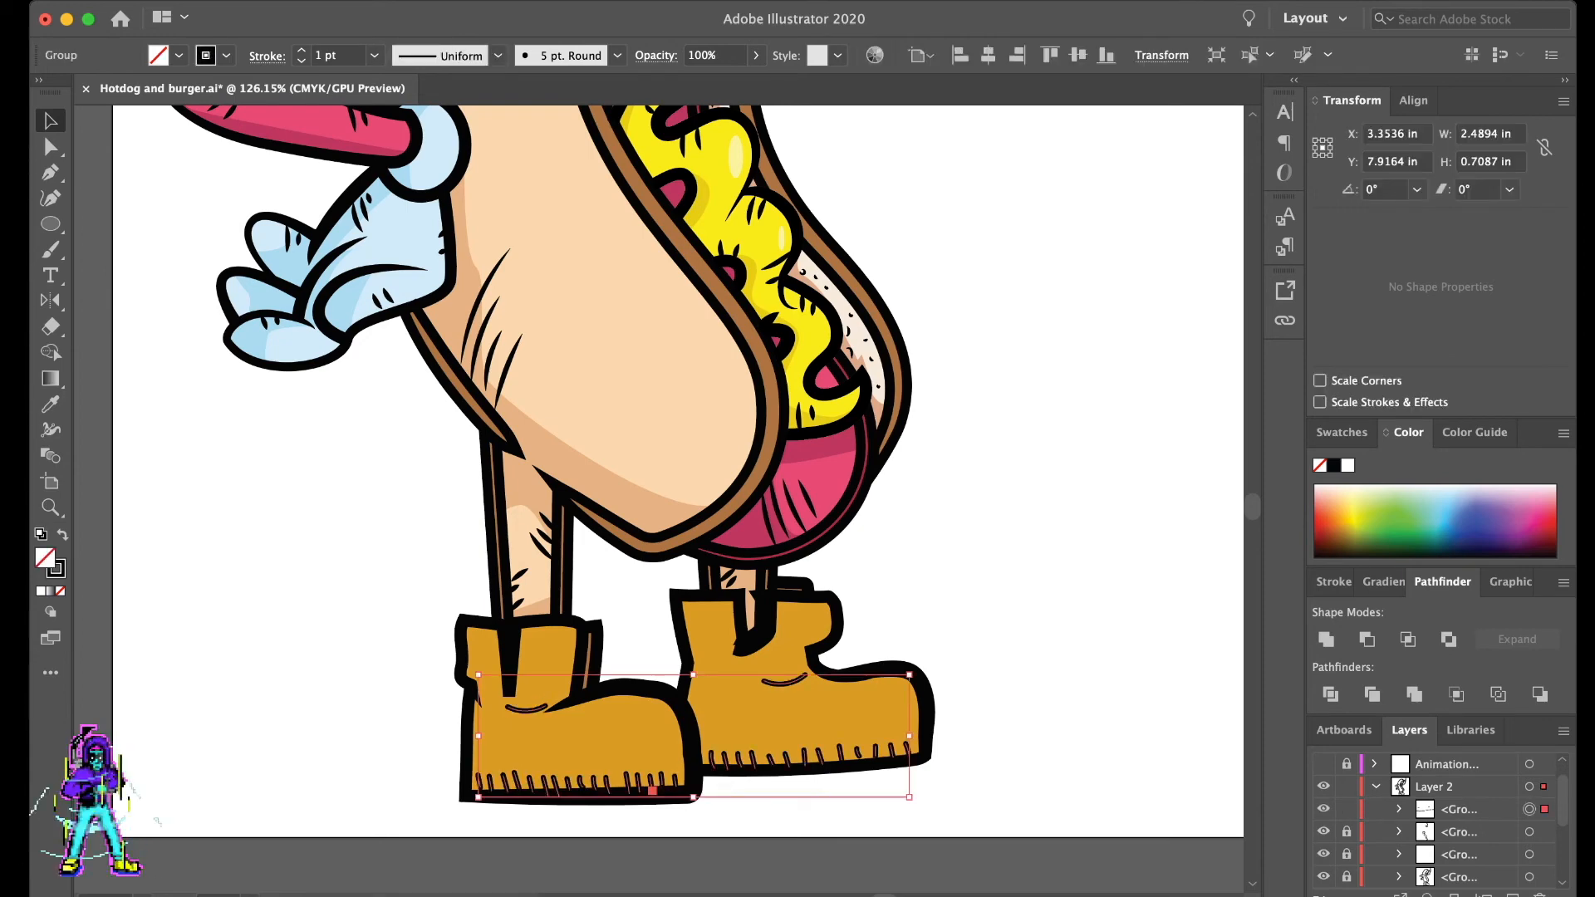
left_click(618, 56)
left_click(573, 104)
left_click(498, 56)
left_click(445, 104)
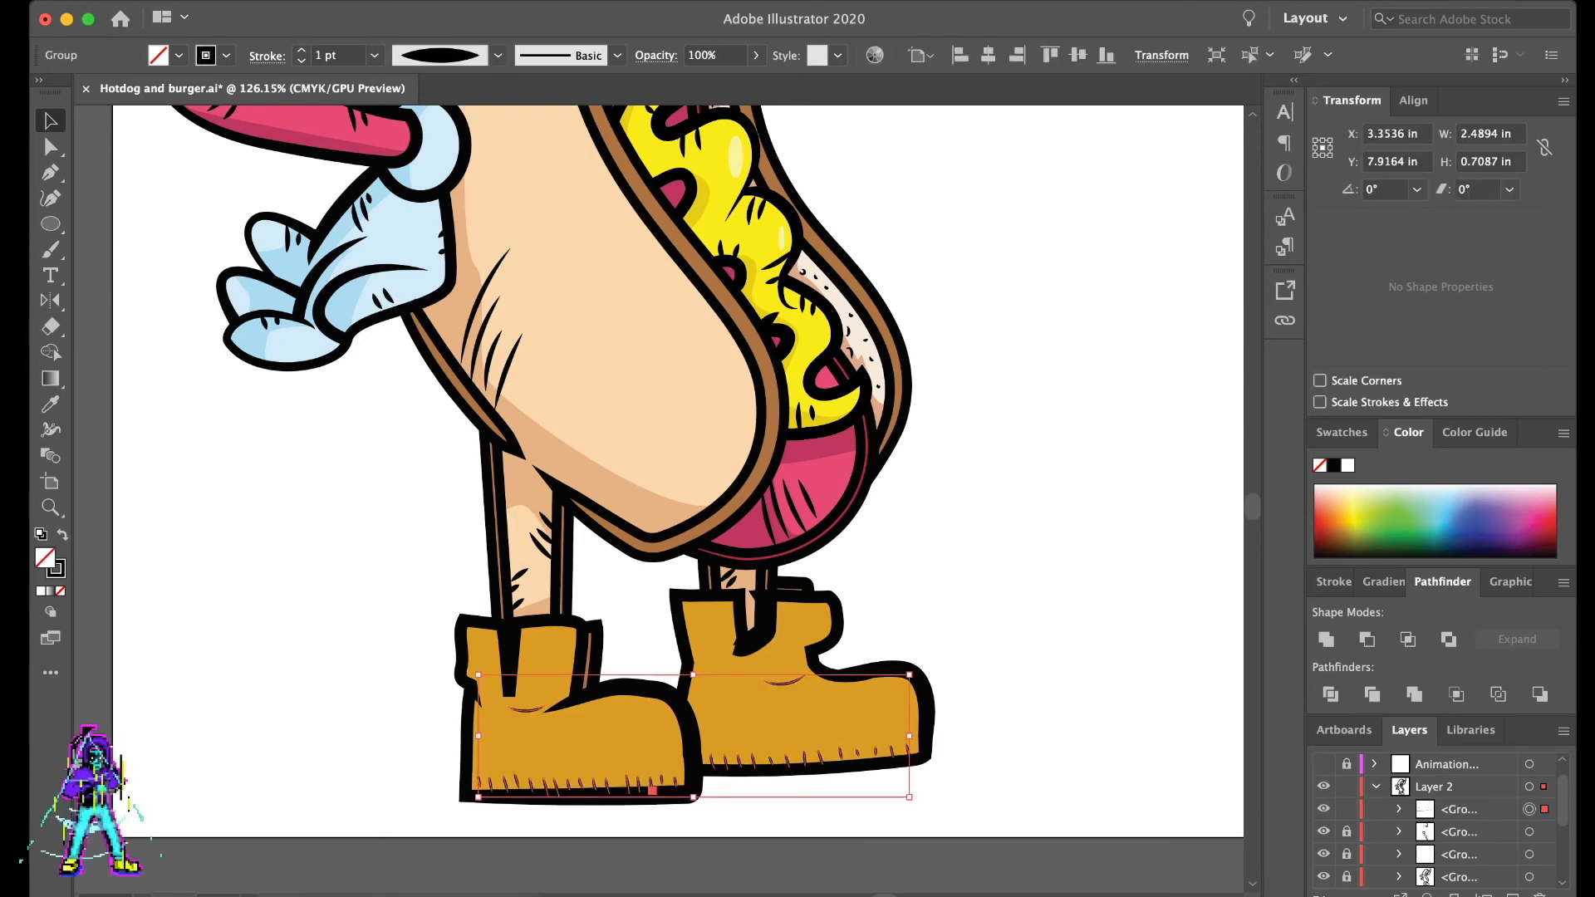
key("super+shift+a")
left_click_drag(376, 819, 1084, 607)
left_click(1346, 809)
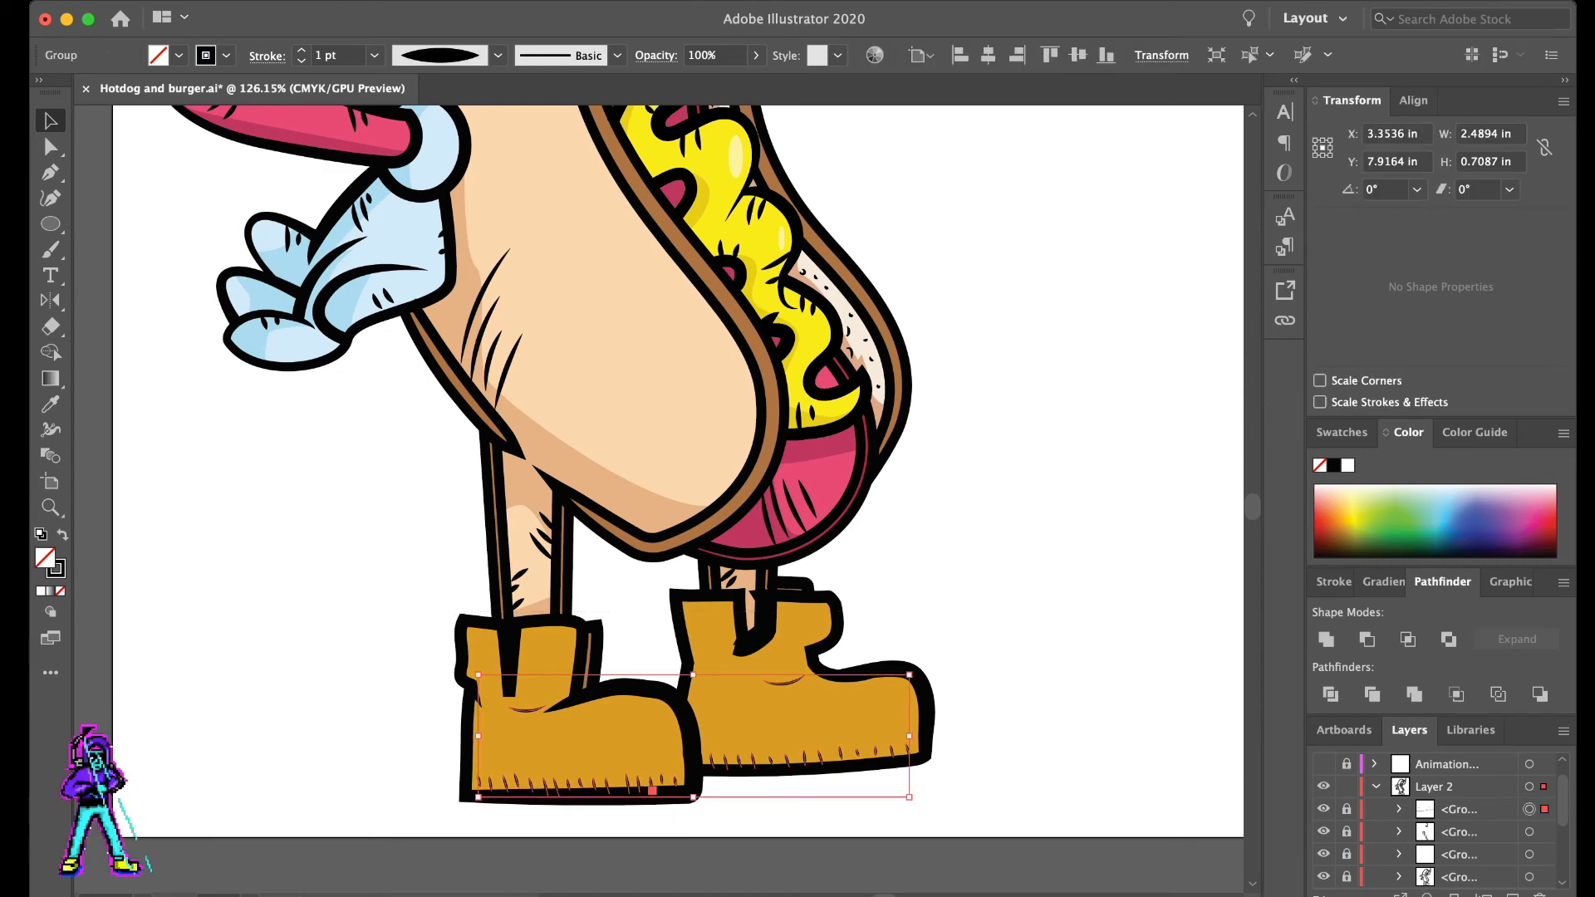
- Draw a short curved crease with the Pen tool at the right boot's ankle bend and set its stroke to 3 pt
scroll(678, 472, "left", 2)
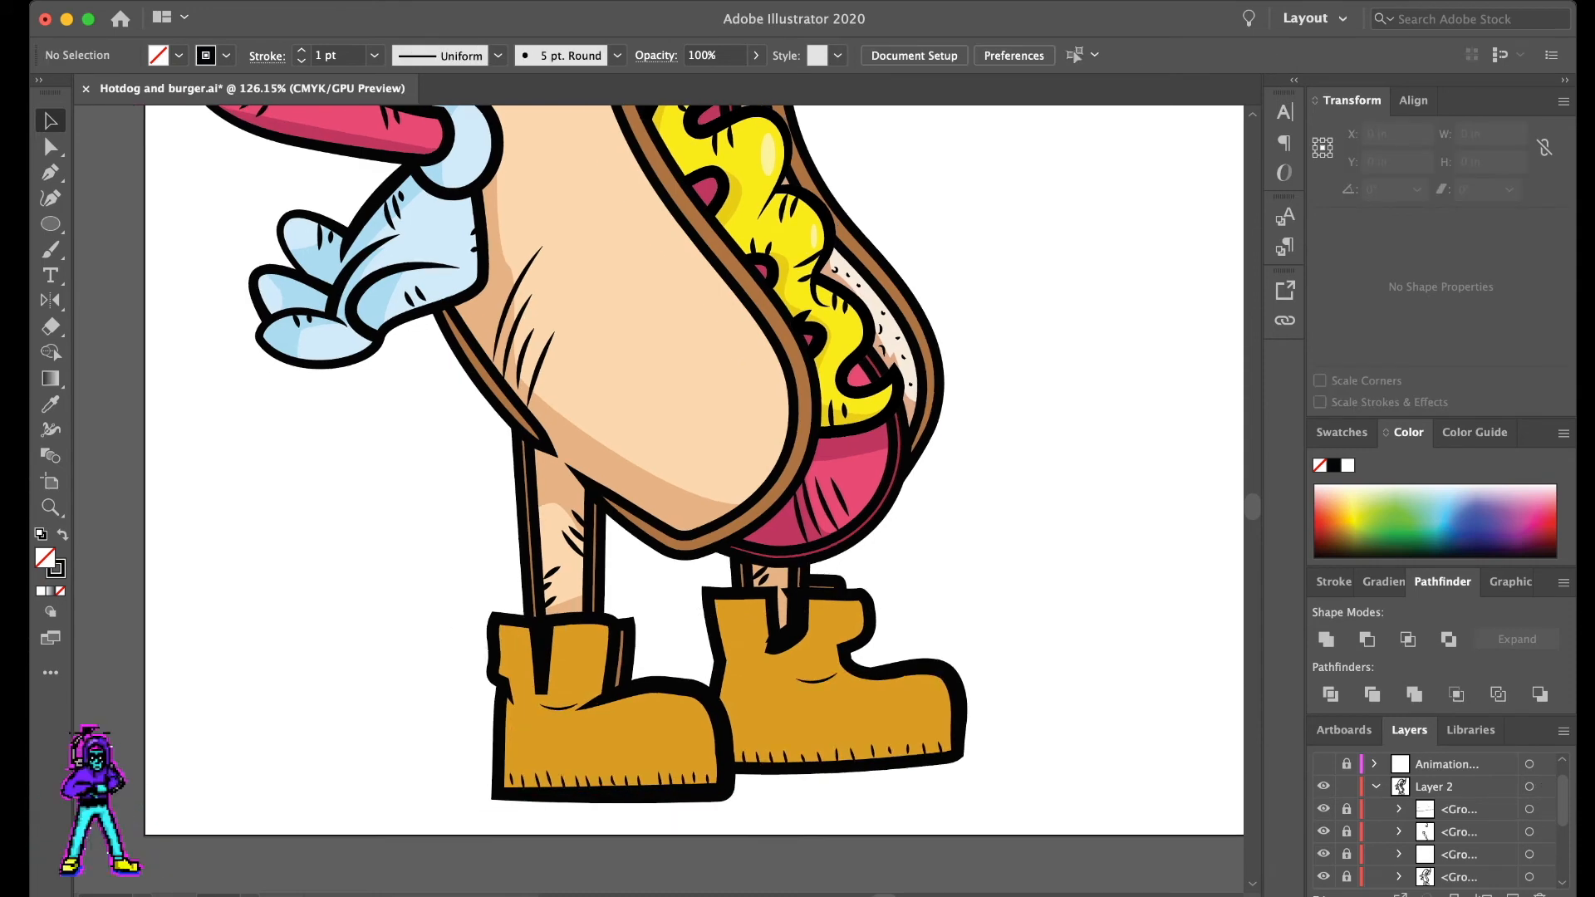
key("b")
key("p")
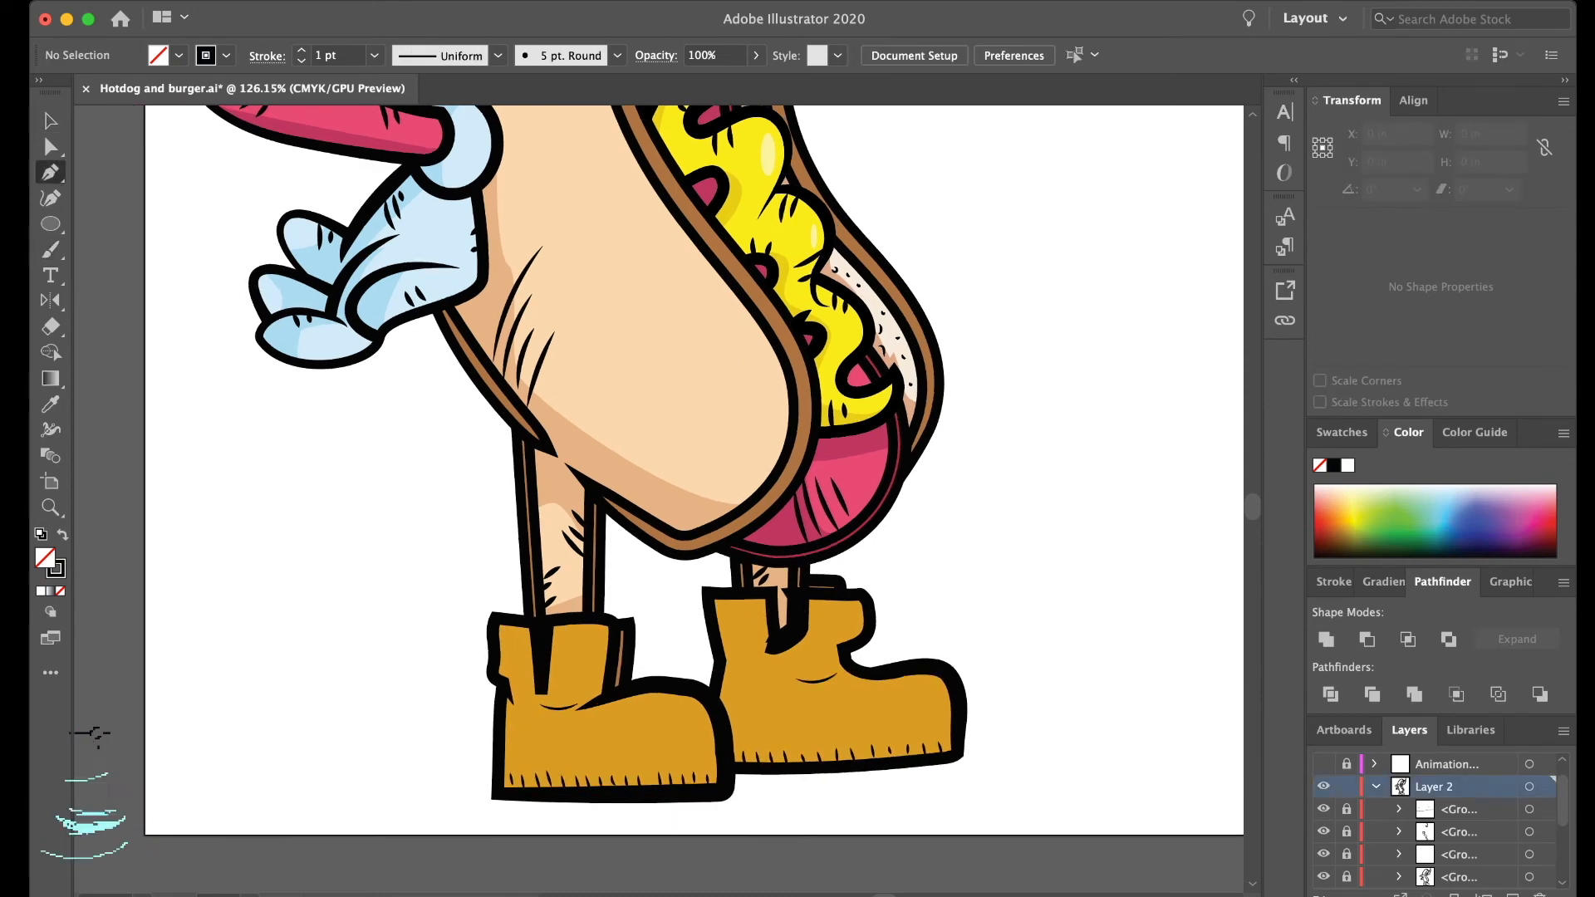
left_click(849, 671)
left_click_drag(813, 703, 808, 723)
key("v")
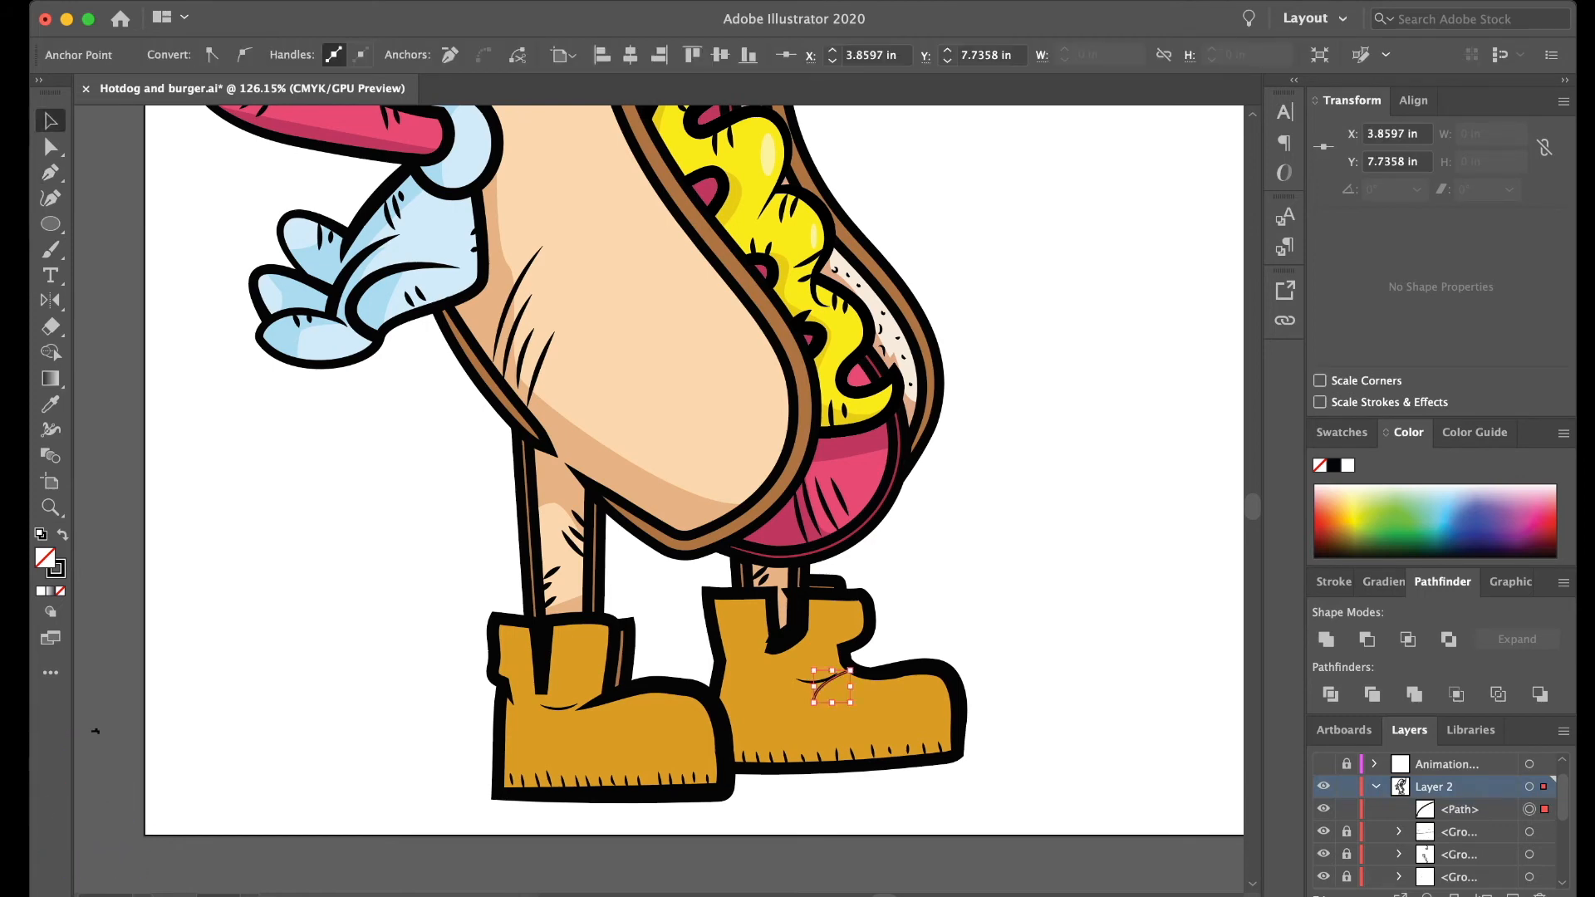
left_click(796, 716)
left_click(816, 696)
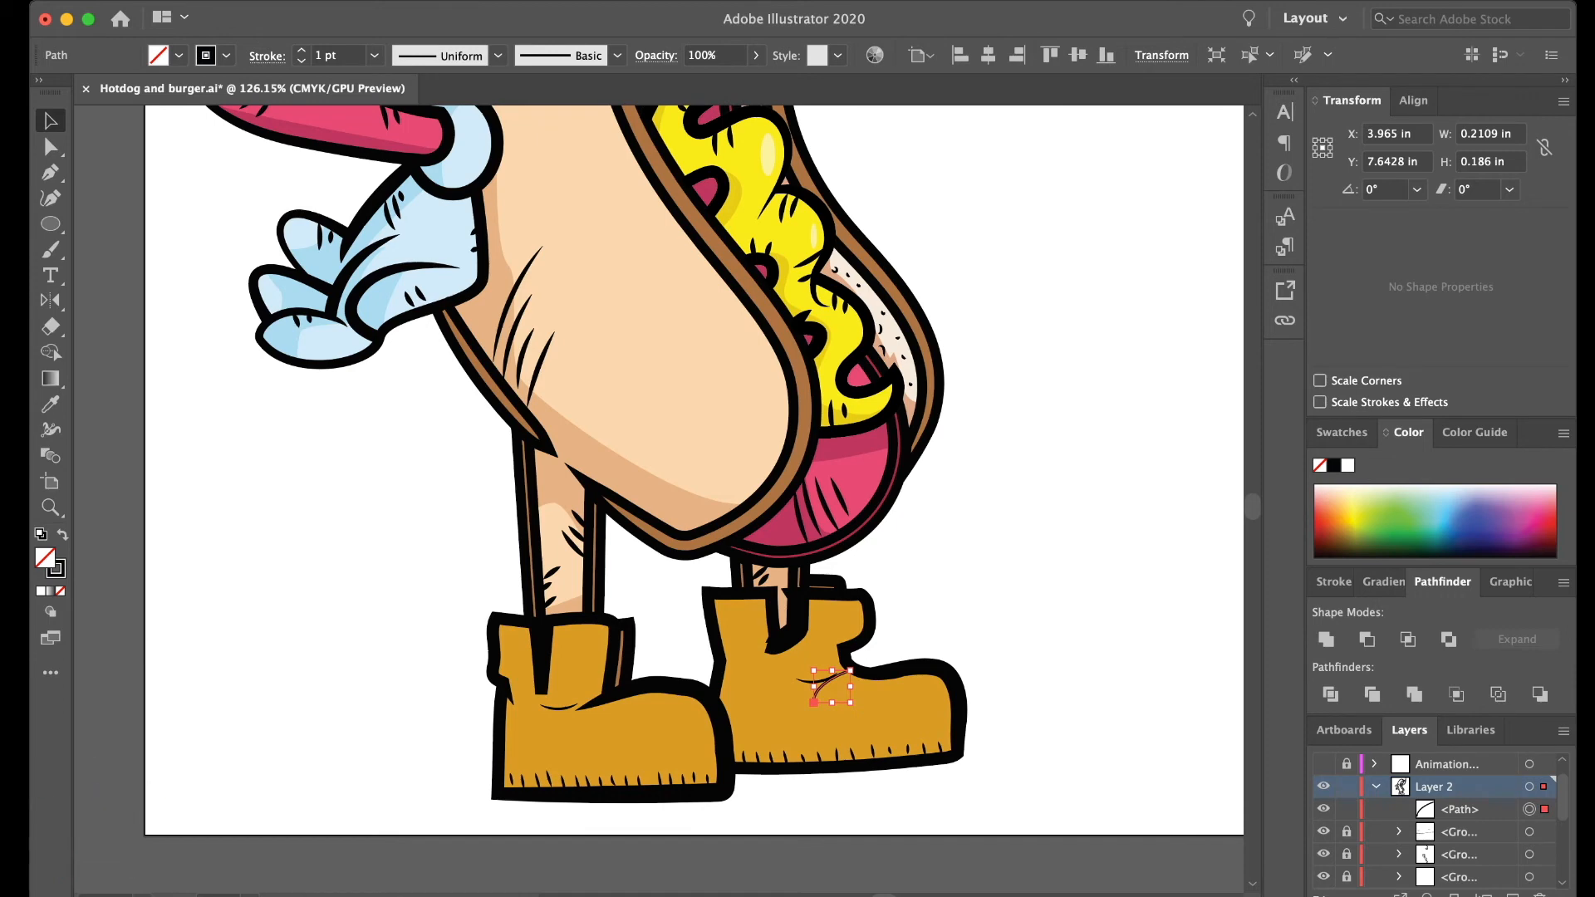
left_click(301, 50)
left_click(302, 50)
- Duplicate the crease line and place the copy just beside the original on the right boot
left_click(798, 721)
left_click(817, 692)
key("ctrl+c")
key("ctrl+v")
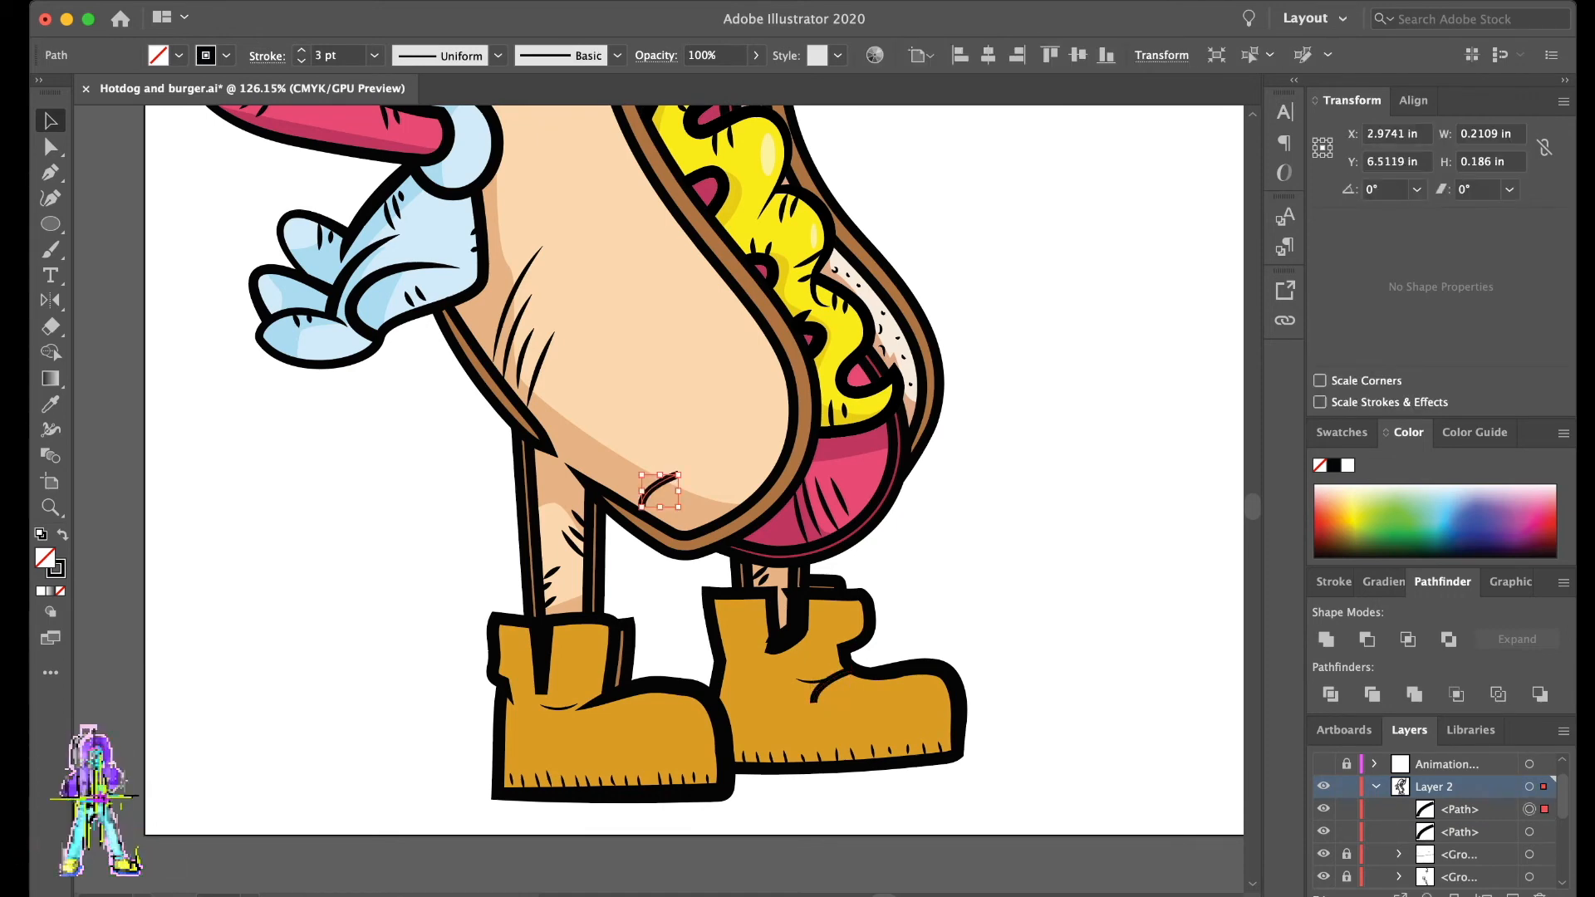
left_click_drag(652, 487, 845, 688)
- Copy both crease lines from the right boot onto the left boot's ankle bend
left_click(818, 691, "shift")
key("super+c")
key("super+v")
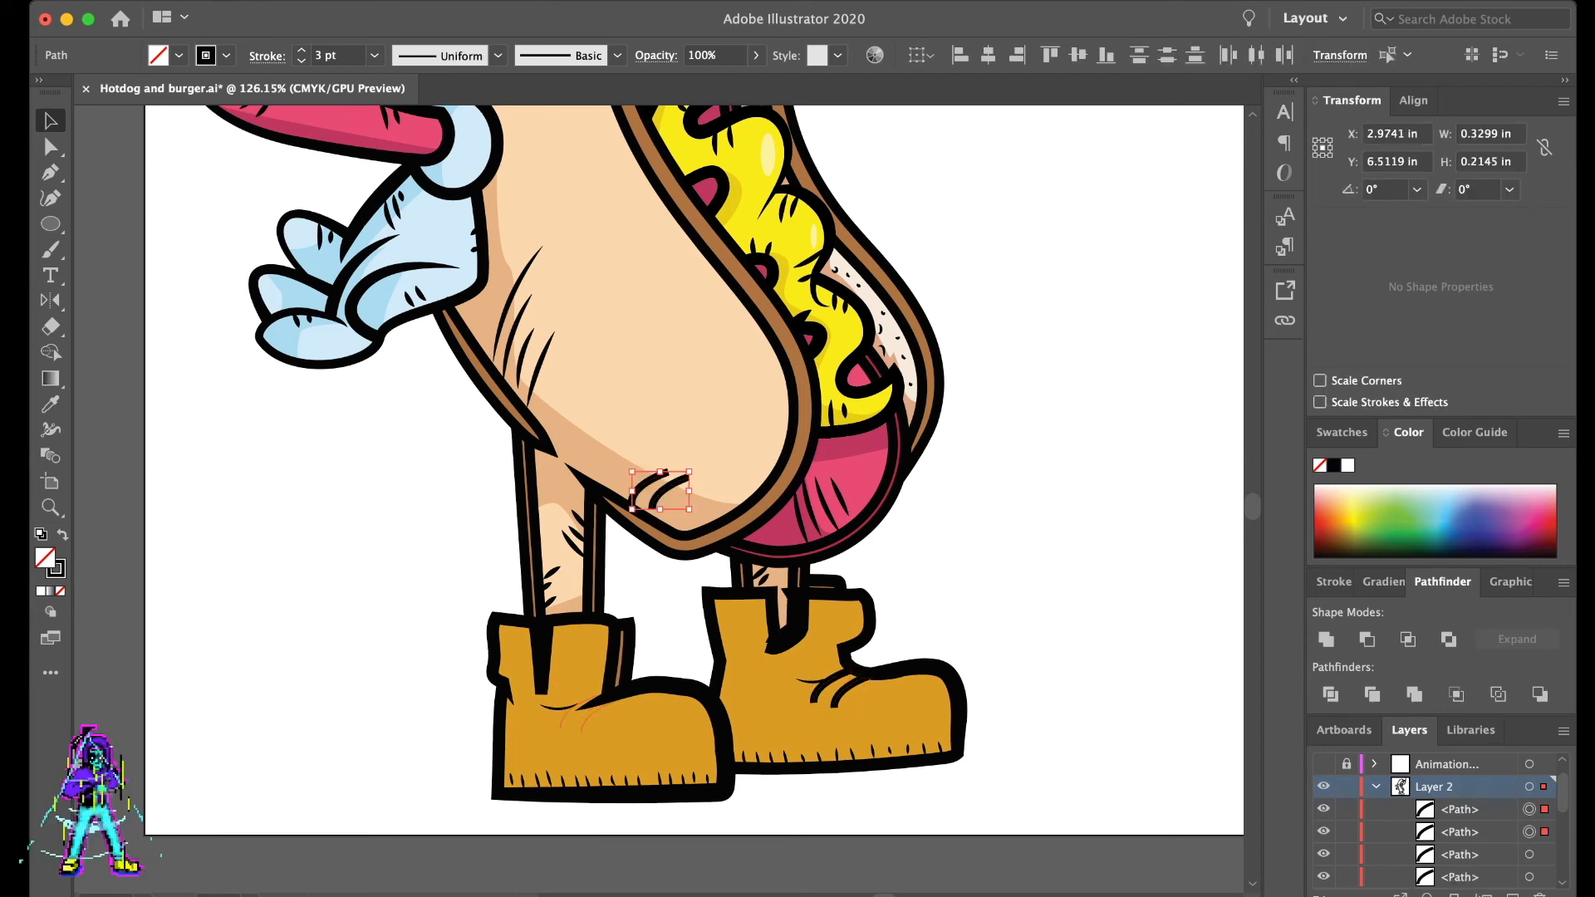
left_click_drag(654, 492, 606, 698)
key("a")
left_click(619, 735)
left_click(579, 704)
left_click(101, 800)
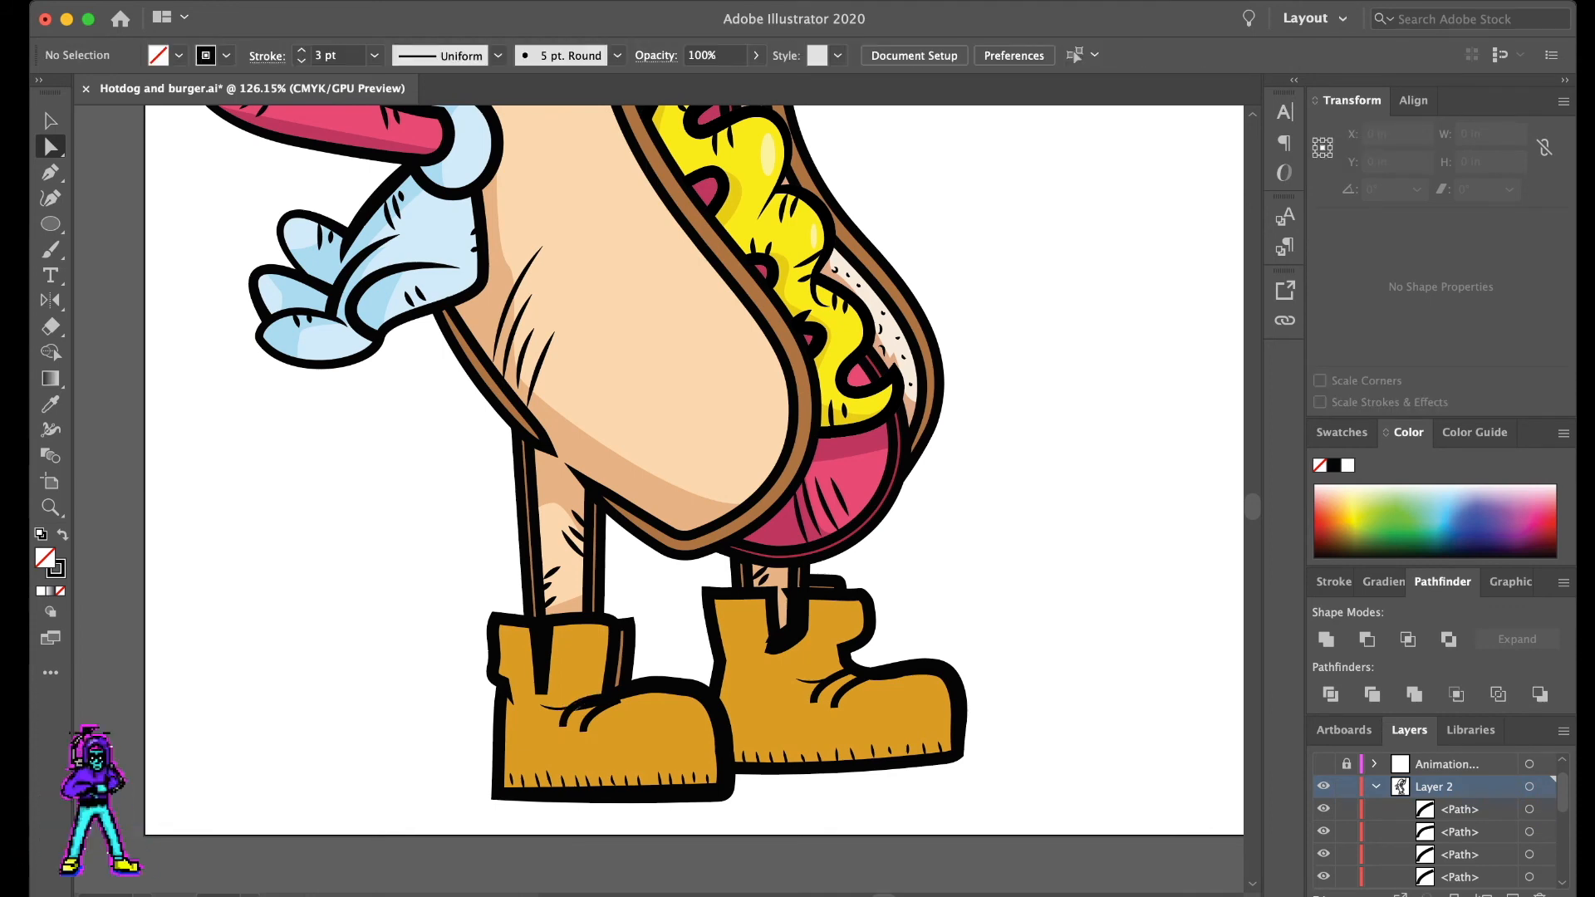
- Draw a circular badge about 0.27 in wide on the left boot's ankle with the Ellipse tool
scroll(586, 653, "up", 5)
key("l")
mouse_move(560, 652)
left_mouse_down()
mouse_move(642, 727)
mouse_move(575, 672)
left_mouse_up()
key("v")
key("super+shift+a")
left_click(576, 672)
- Copy the circular badge onto the right boot's ankle and reshape its anchor points into a narrower oval
key("super+c")
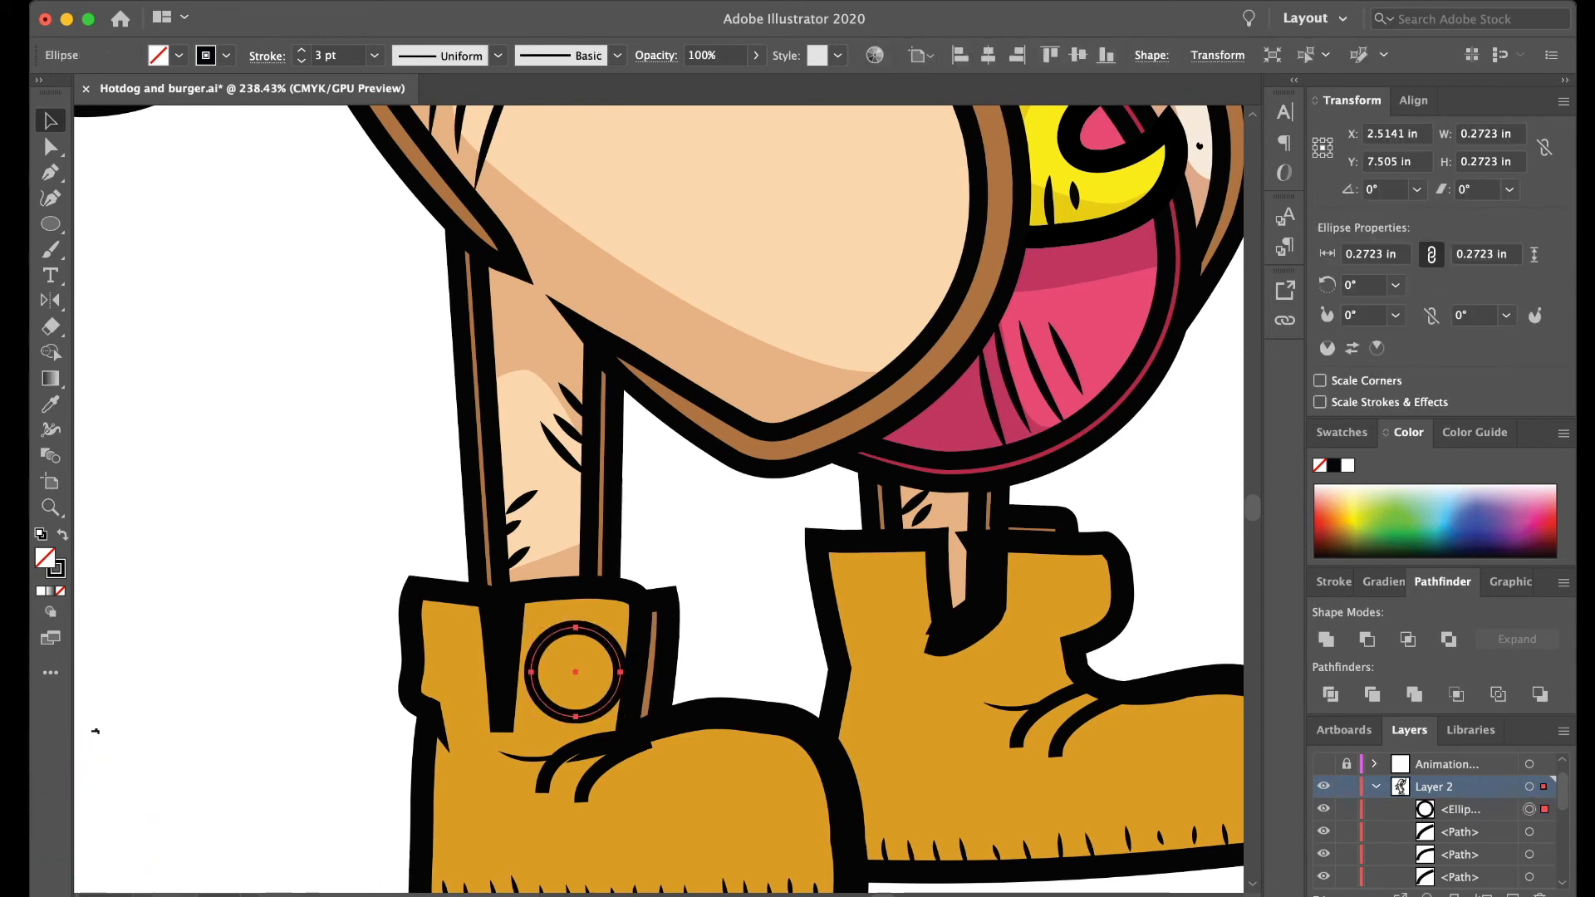
key("super+v")
left_click_drag(658, 499, 1096, 615)
key("a")
left_click(1103, 614)
key("super+shift+a")
scroll(659, 500, "right", 3)
left_click(961, 661)
left_click_drag(959, 659, 948, 664)
left_click_drag(996, 615, 998, 573)
left_click_drag(998, 572, 1001, 573)
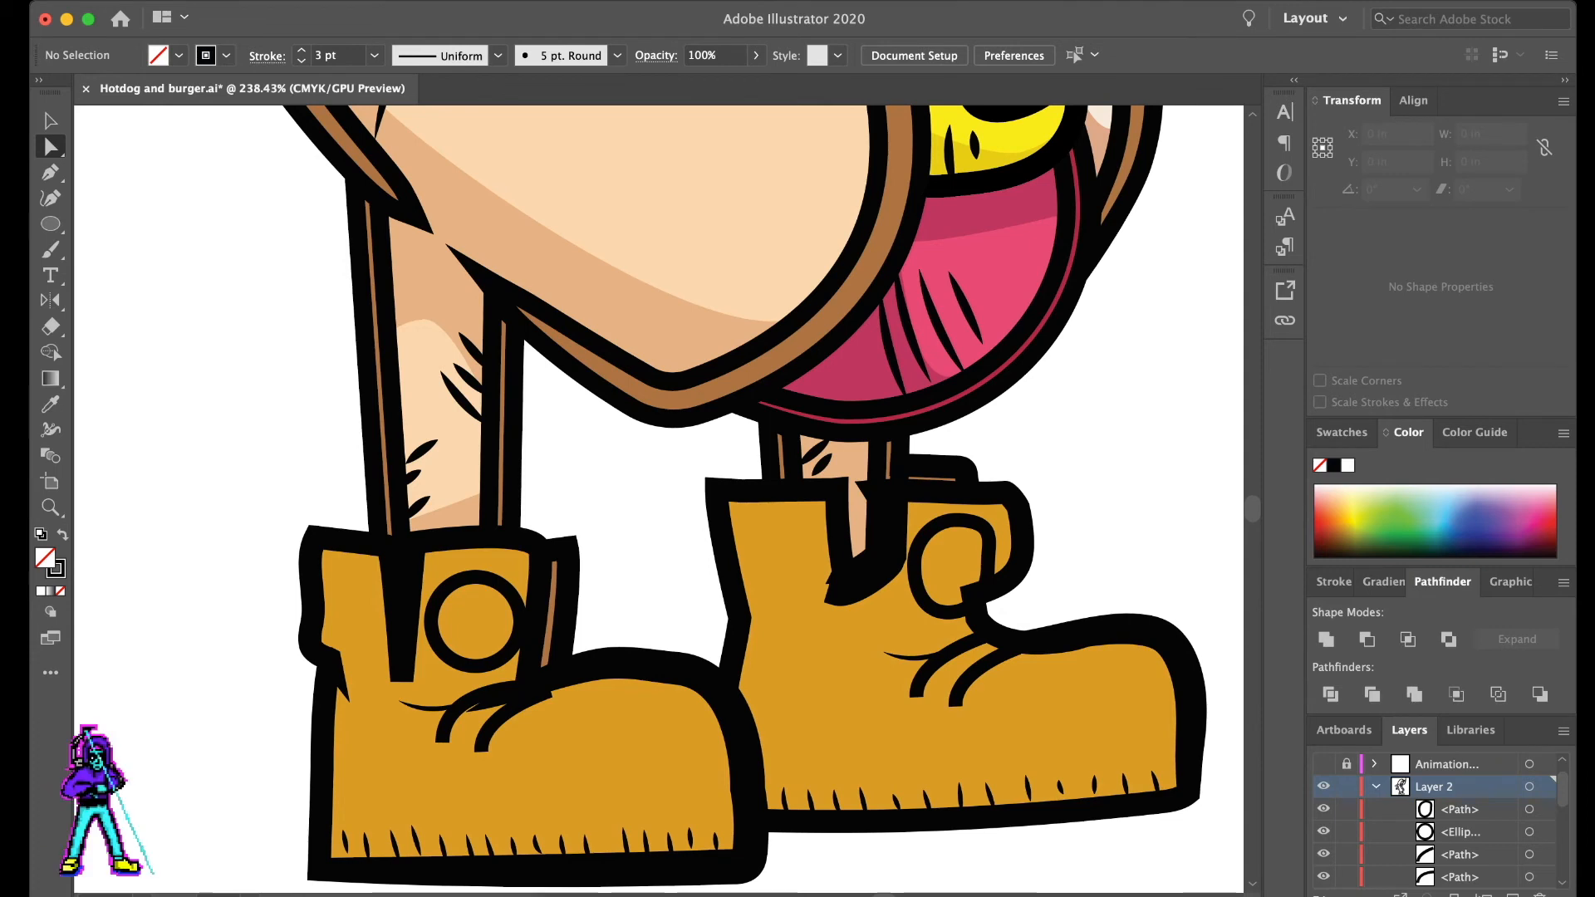
- Paint the letters FT inside both ankle badges with the Paintbrush at a 1 pt stroke
key("b")
mouse_move(460, 647)
left_mouse_down()
mouse_move(449, 602)
mouse_move(470, 626)
mouse_move(495, 612)
mouse_move(485, 644)
left_mouse_up()
mouse_move(945, 558)
left_mouse_down()
mouse_move(935, 588)
mouse_move(971, 557)
mouse_move(960, 589)
left_mouse_up()
key("a")
scroll(997, 548, "left", 1)
scroll(1105, 533, "down", 5)
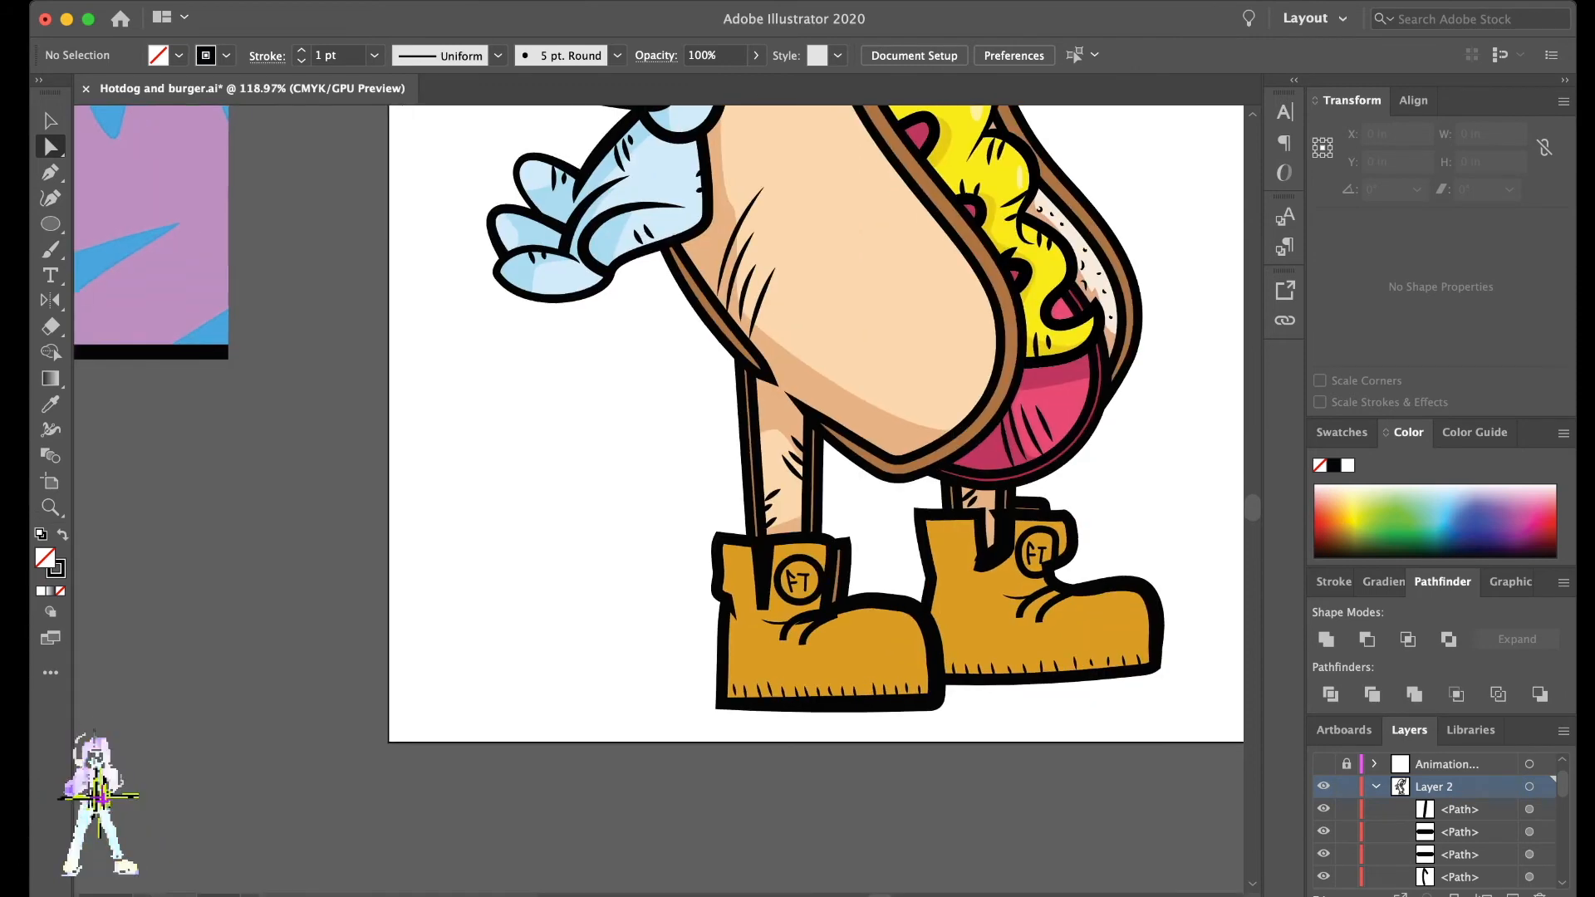
scroll(1106, 533, "right", 3)
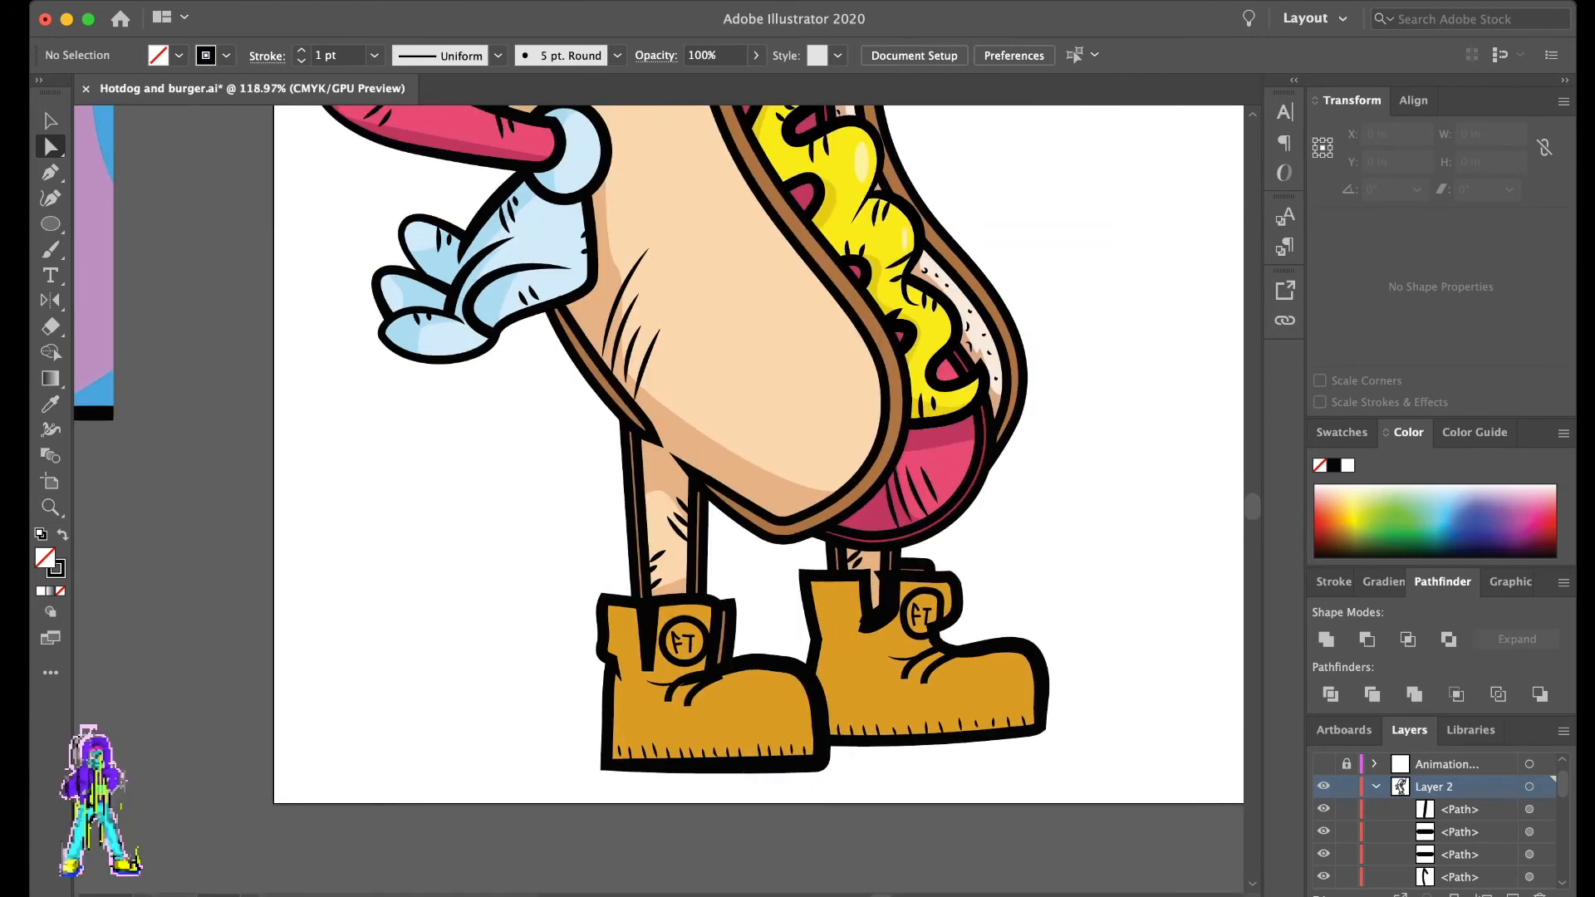
scroll(993, 622, "right", 1)
scroll(992, 621, "down", 5)
scroll(992, 621, "up", 6)
scroll(747, 640, "up", 1)
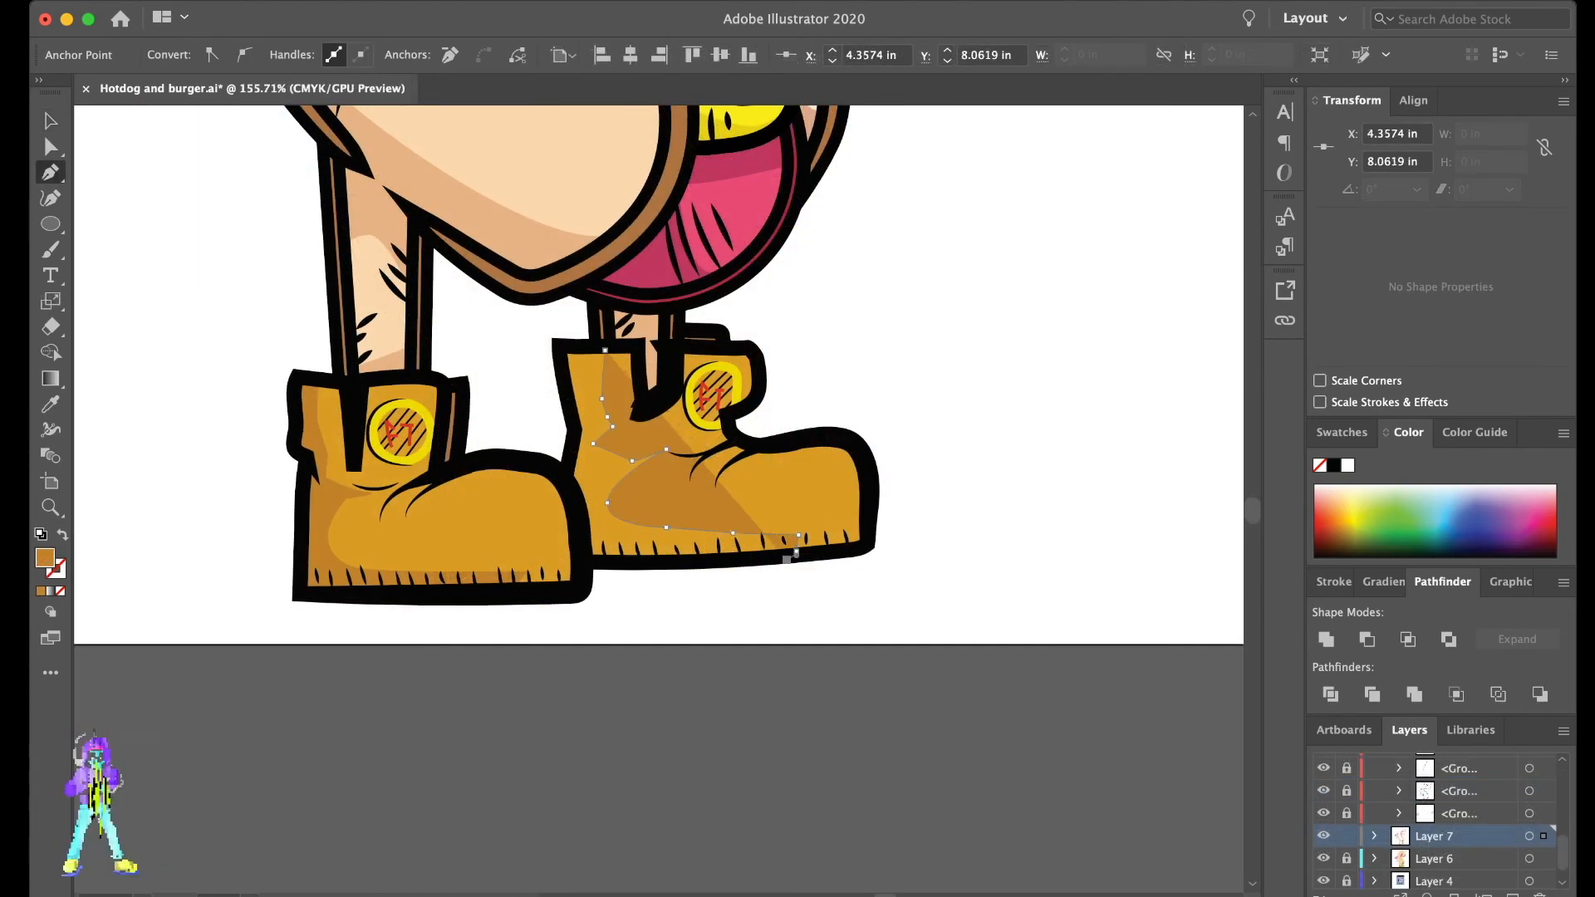
left_click(587, 563)
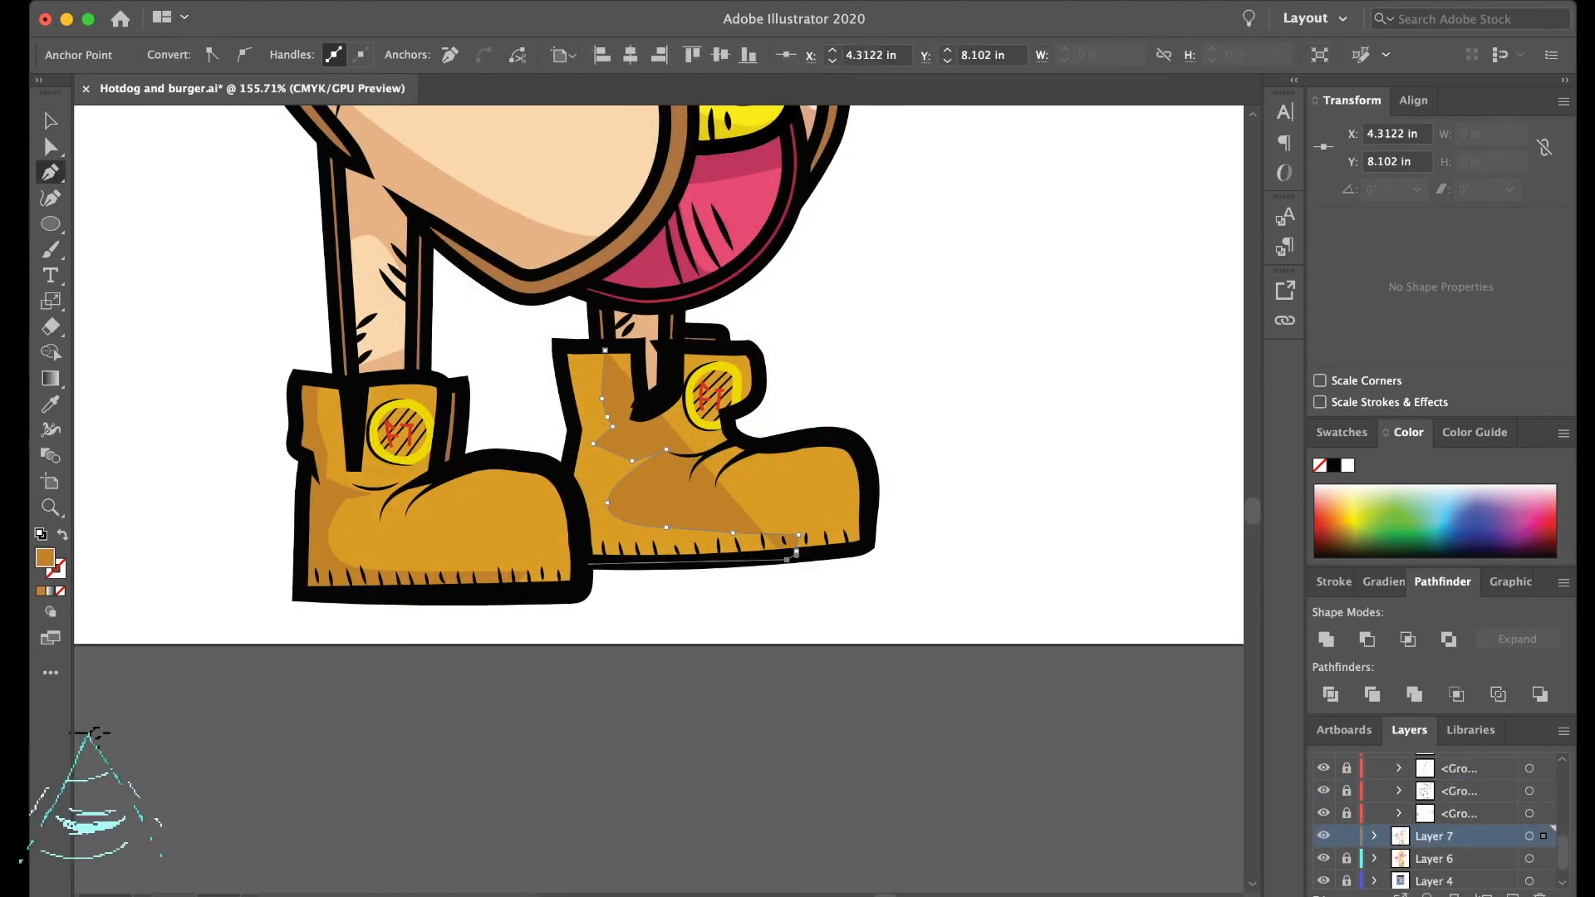
- Finish the darker brown Pen shadow along the heel and sole of the right boot
left_click(569, 475)
left_click(575, 433)
left_click(562, 350)
- Draw small darker brown shadow shapes at the ankle tabs of the right and left boots with the Pen tool
left_click(721, 333)
left_click(676, 333)
left_click(678, 346)
left_click(441, 389)
left_click(438, 471)
left_click(450, 467)
left_click(441, 390)
- Draw a darker brown shadow shape under the left boot's creases and up its ankle tab with the Pen tool
left_click(421, 487)
left_click(371, 524)
left_click(416, 490)
left_click(421, 487)
left_click_drag(384, 537, 385, 544)
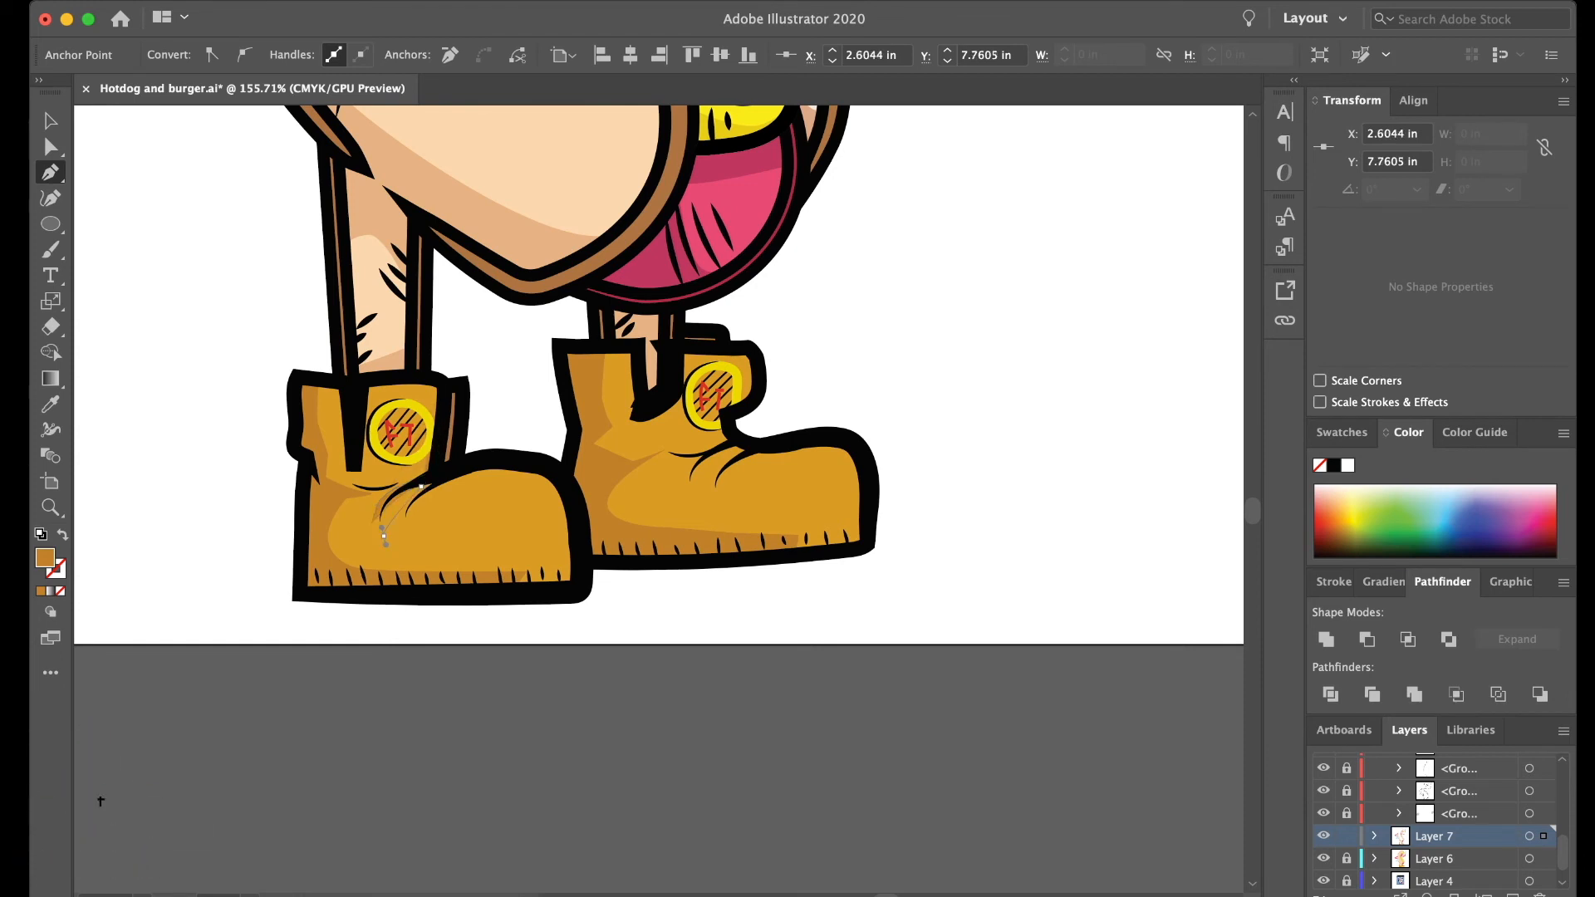
left_click(395, 529)
scroll(522, 462, "down", 1)
left_click(484, 461)
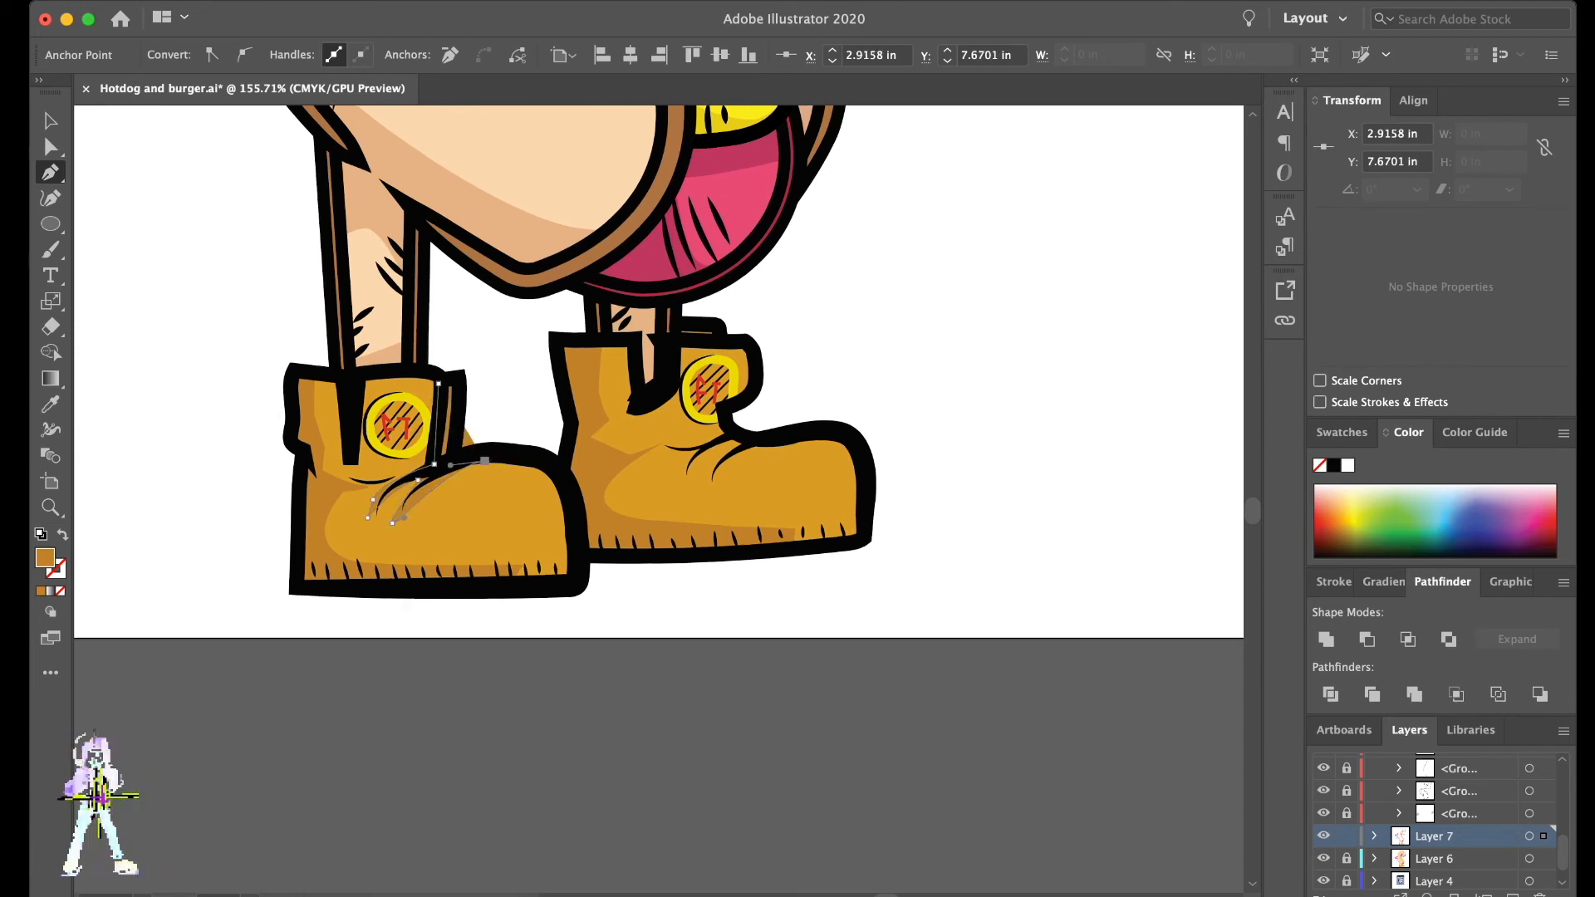
left_click(458, 382)
left_click(438, 383)
- Draw a darker brown shadow shape around the right boot's crease lines below the badge, then deselect it
left_click(722, 425)
left_click_drag(690, 434, 683, 484)
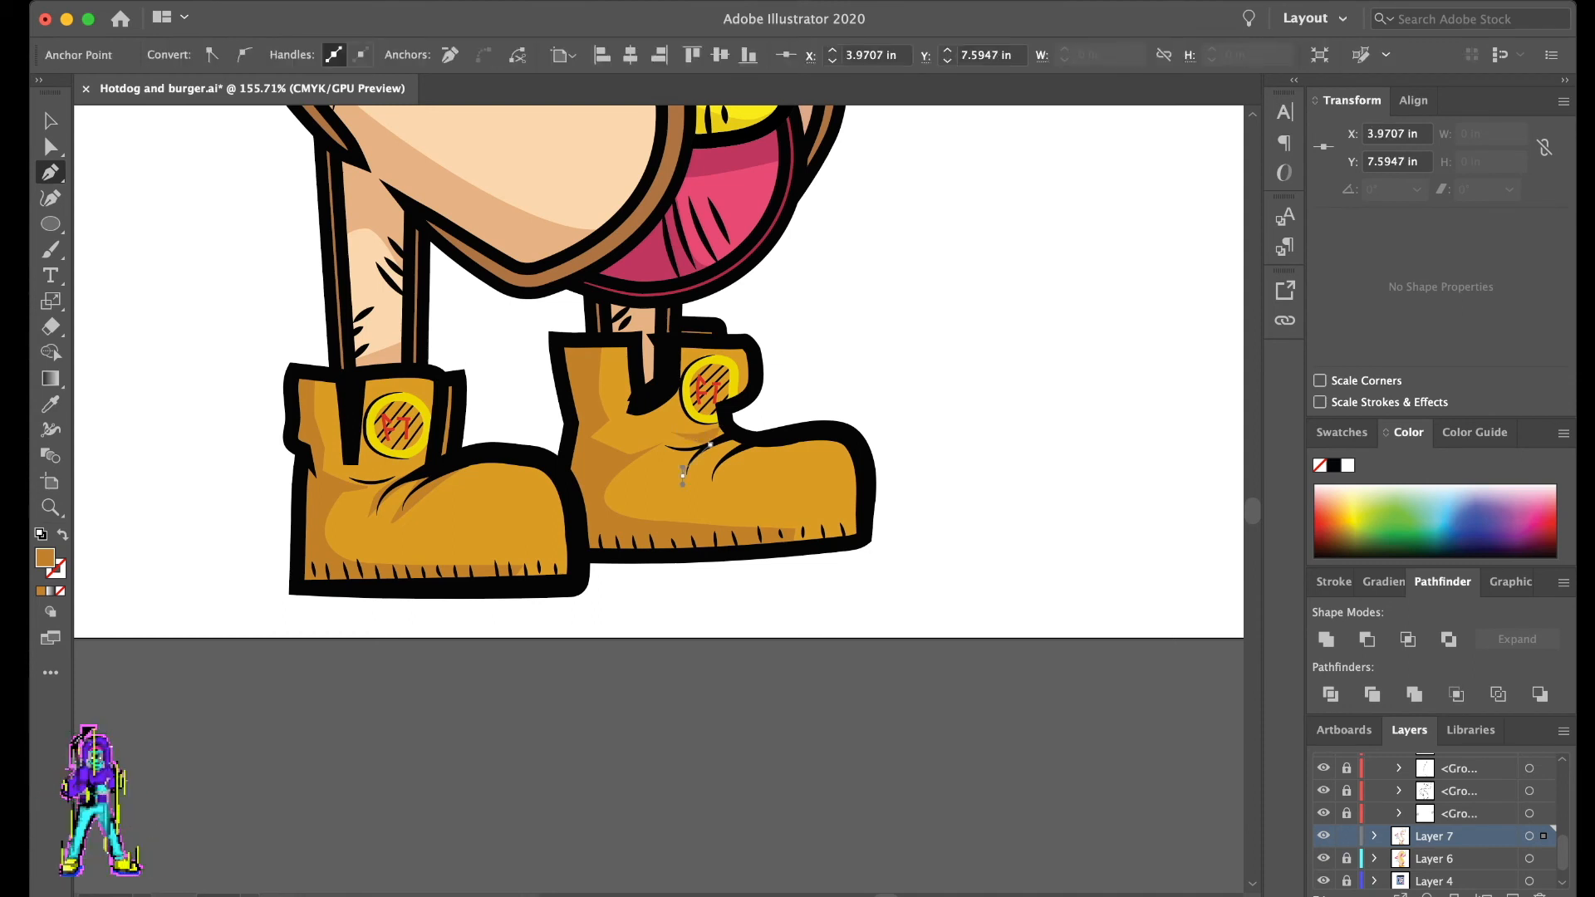
left_click(690, 498)
left_click(765, 441)
left_click(743, 435)
left_click(725, 411)
left_click(722, 427)
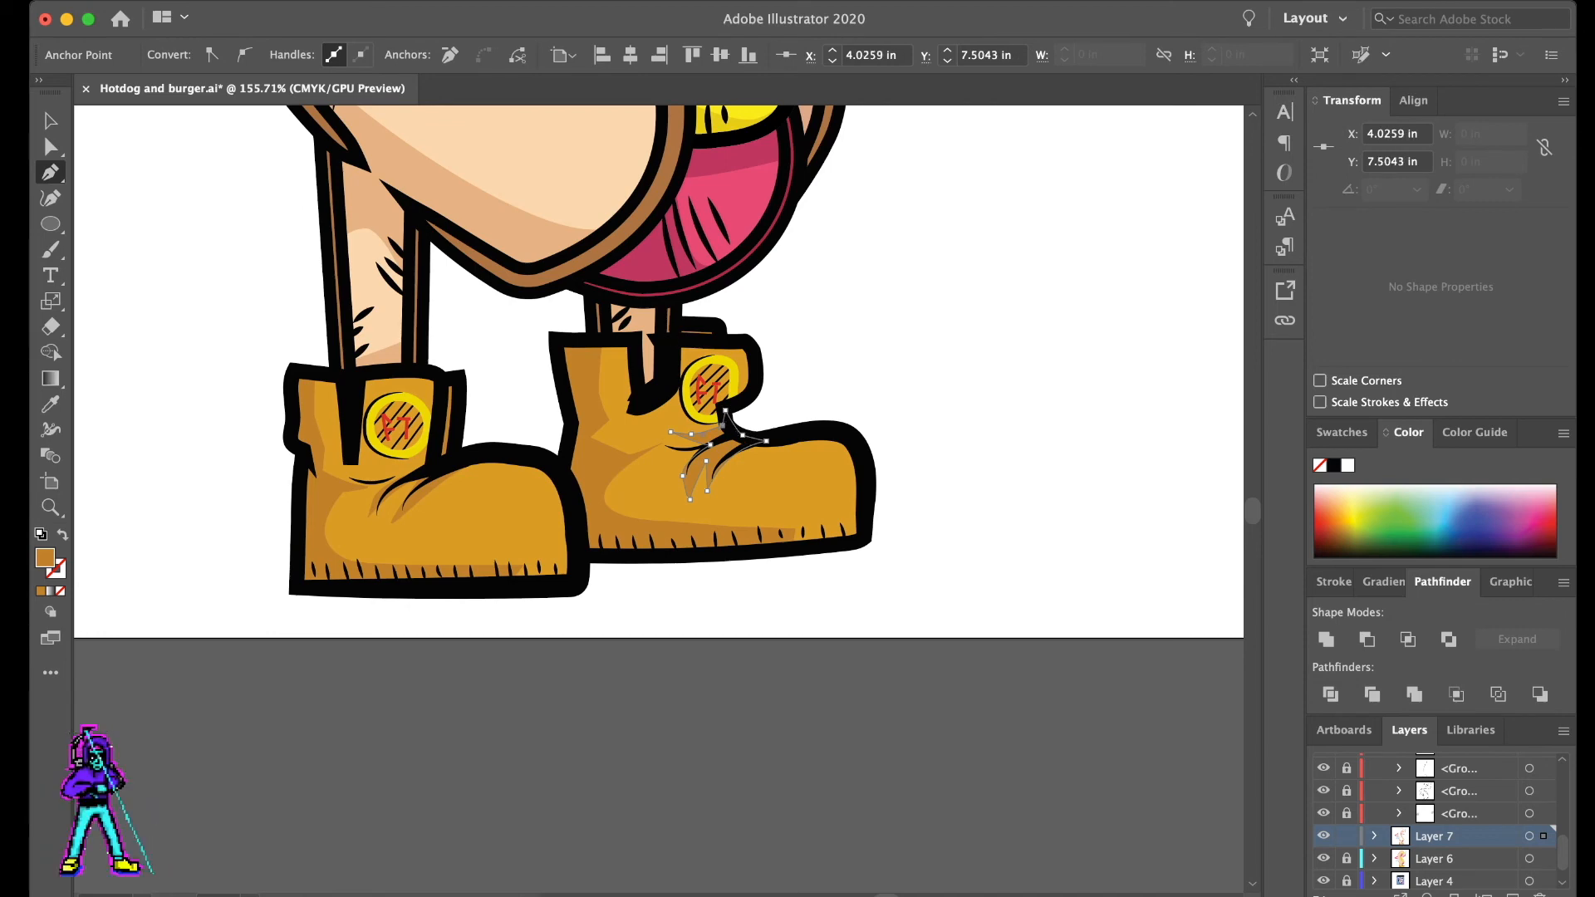
key("a")
key("super+shift+a")
- Look over the shaded boots and the rest of the character, ending with a close view of the face
scroll(948, 373, "down", 5)
scroll(947, 373, "up", 4)
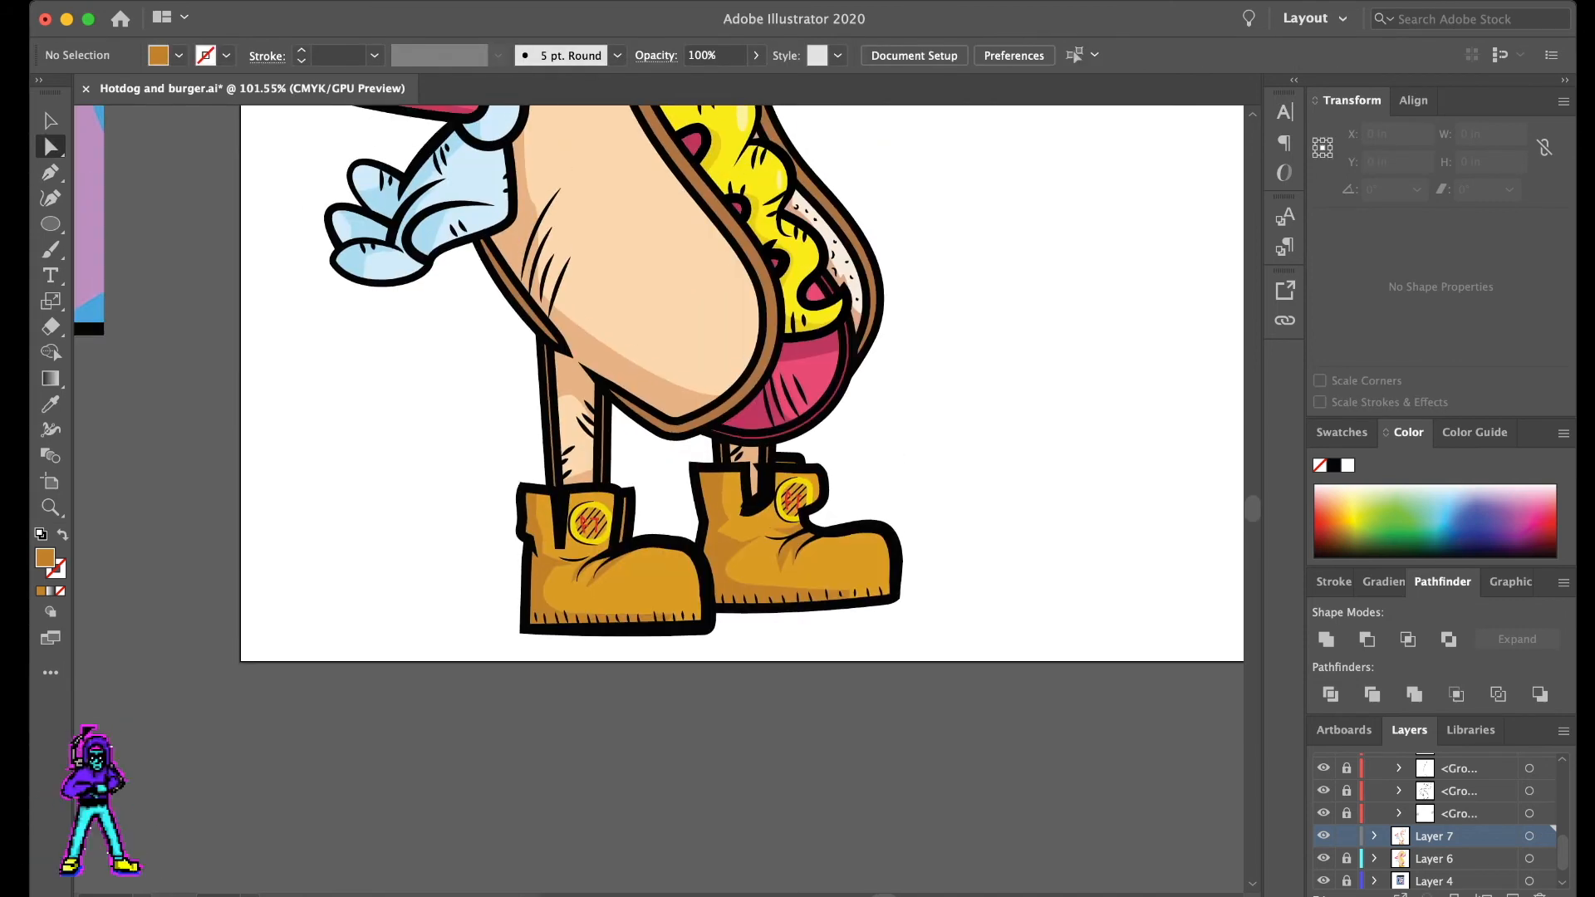
scroll(948, 373, "up", 7)
scroll(947, 373, "up", 5)
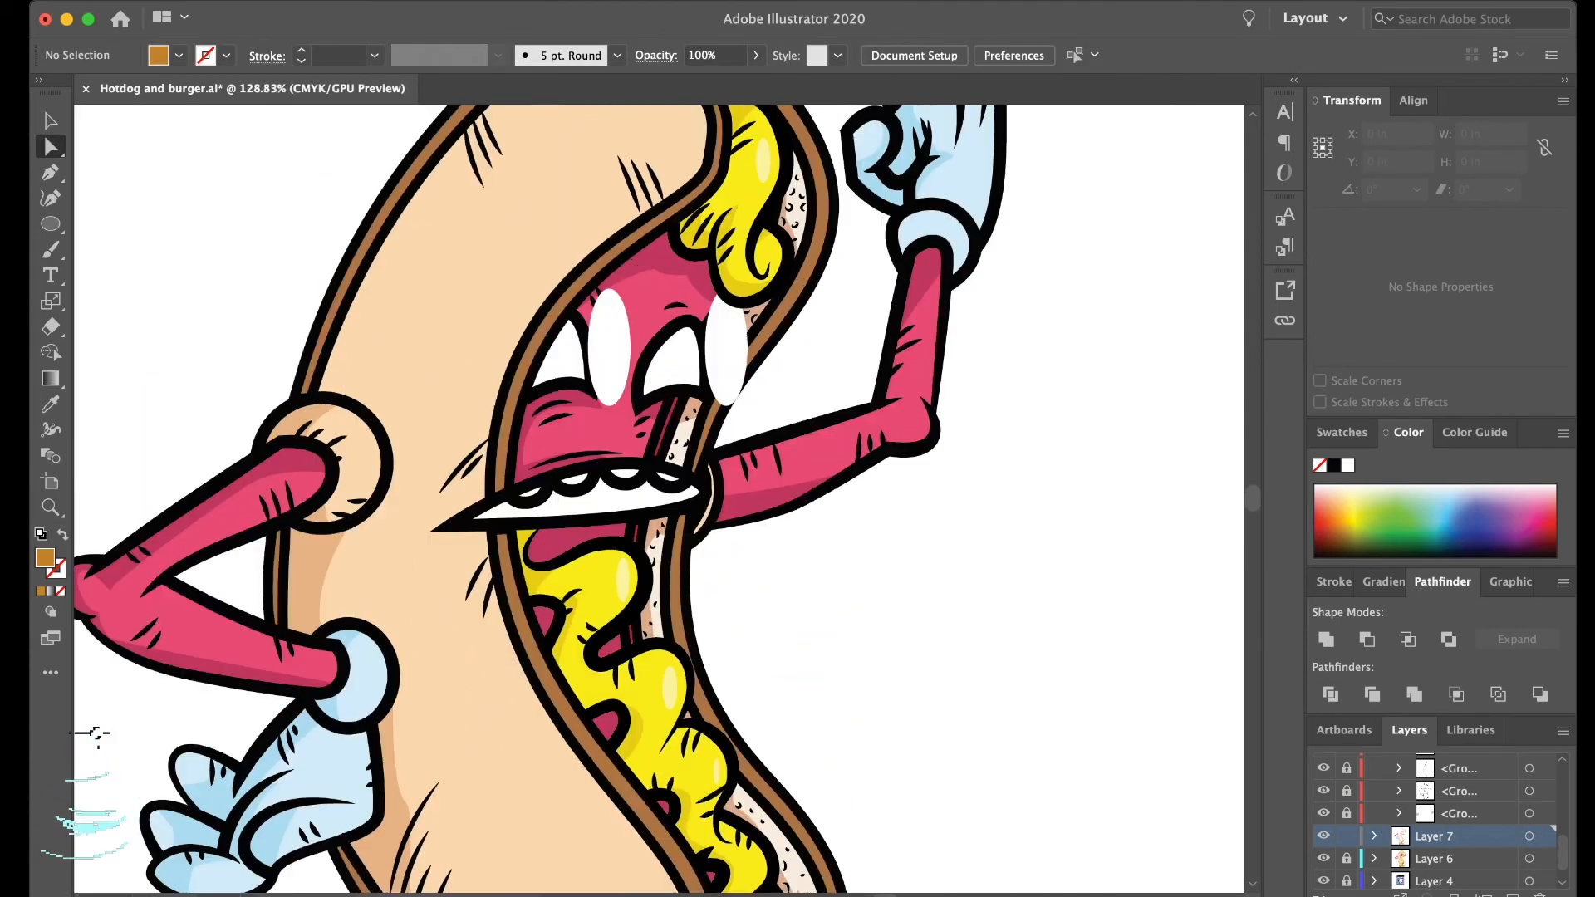
scroll(731, 616, "up", 5)
scroll(731, 616, "left", 3)
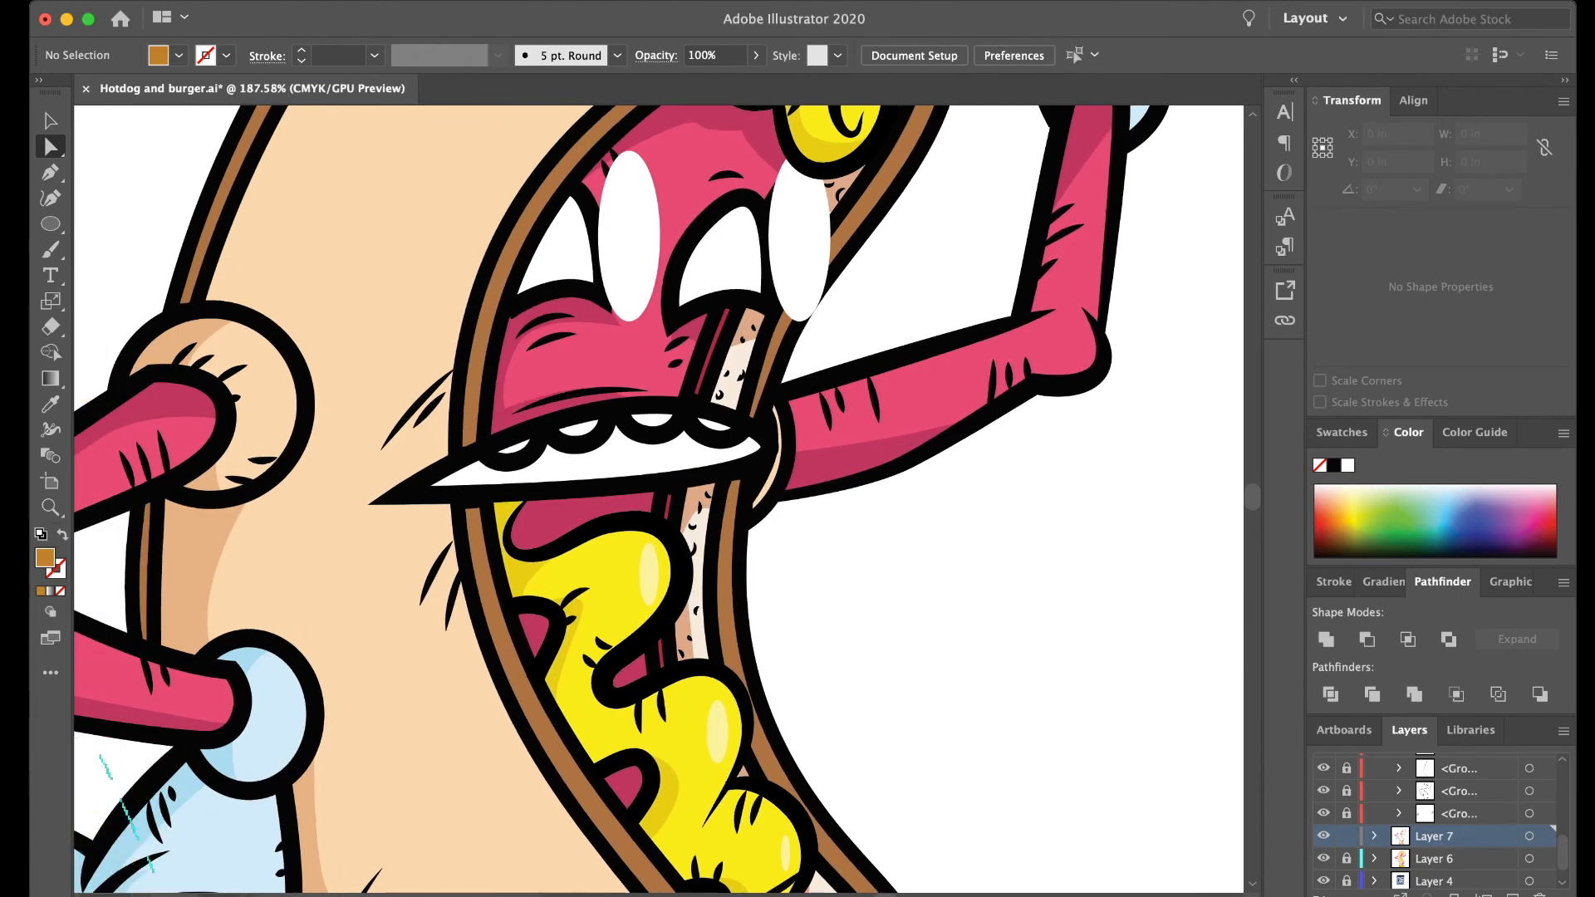
scroll(654, 499, "left", 2)
- Lock Layer 7, unlock and expand Layer 6, and toggle the visibility of its color group to check its contents
left_click(1323, 858)
left_click(1346, 859)
left_click(1375, 859)
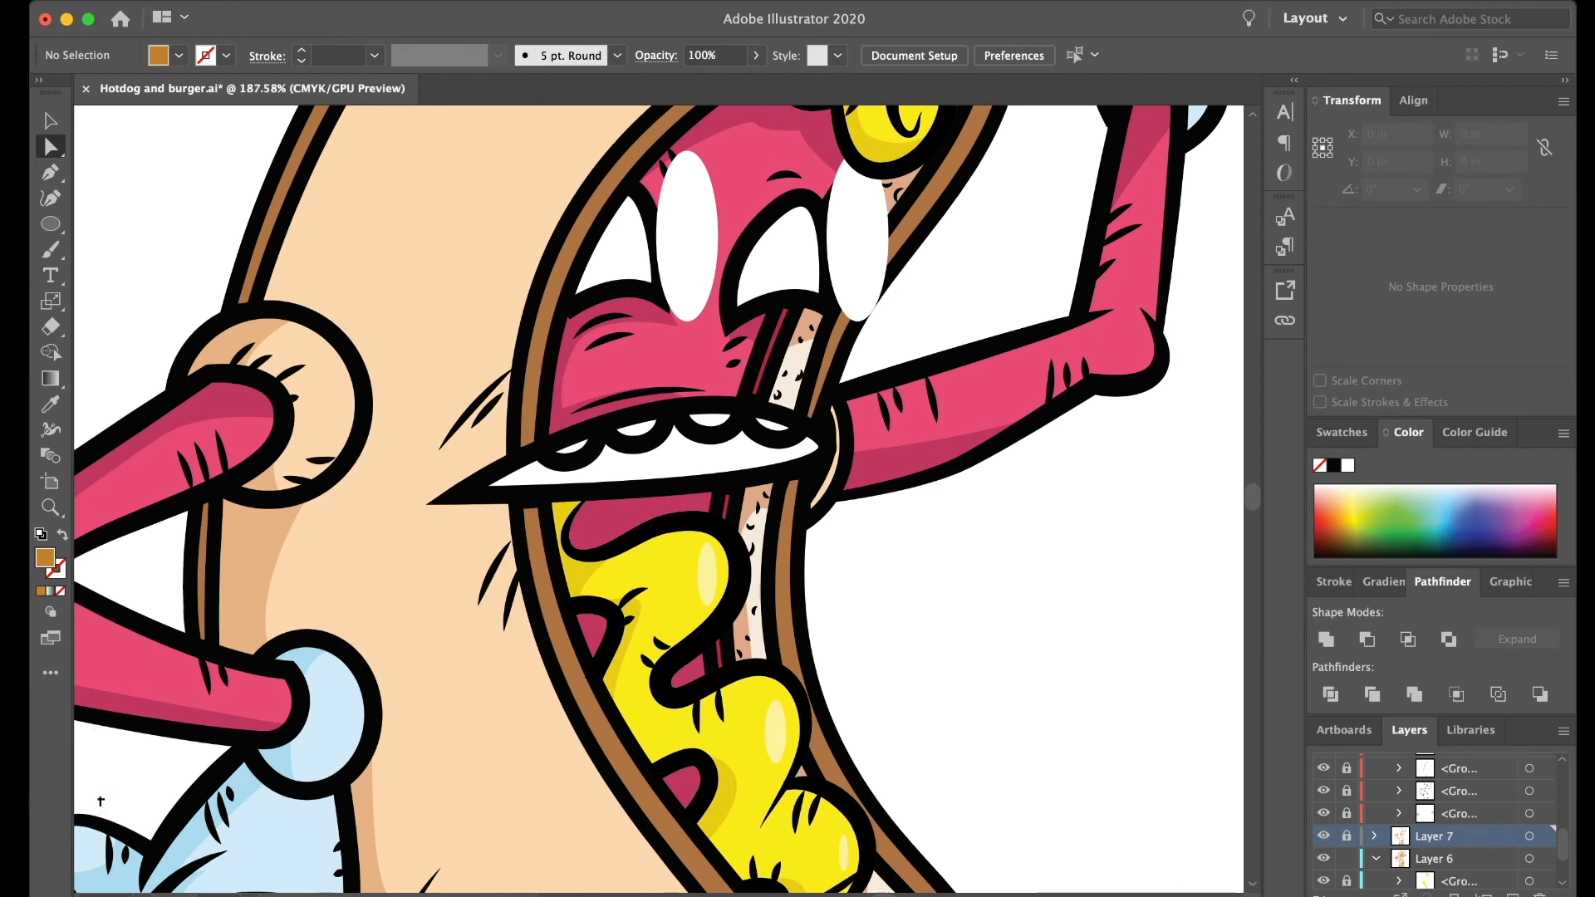
scroll(1437, 822, "down", 3)
left_click(1399, 833)
scroll(1404, 833, "down", 6)
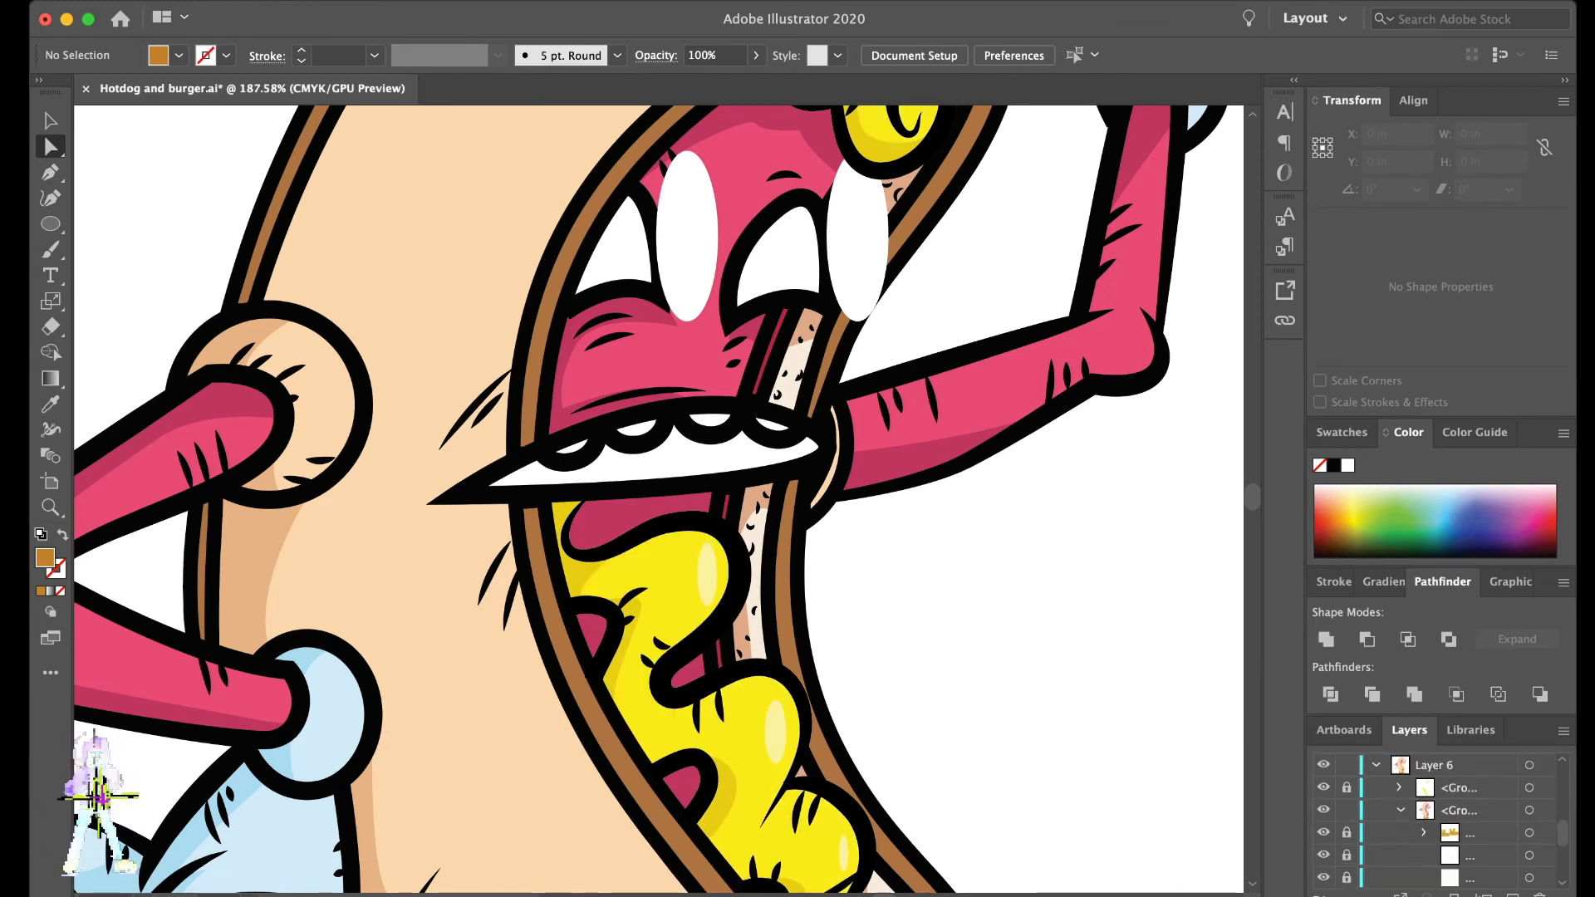
scroll(1437, 818, "up", 6)
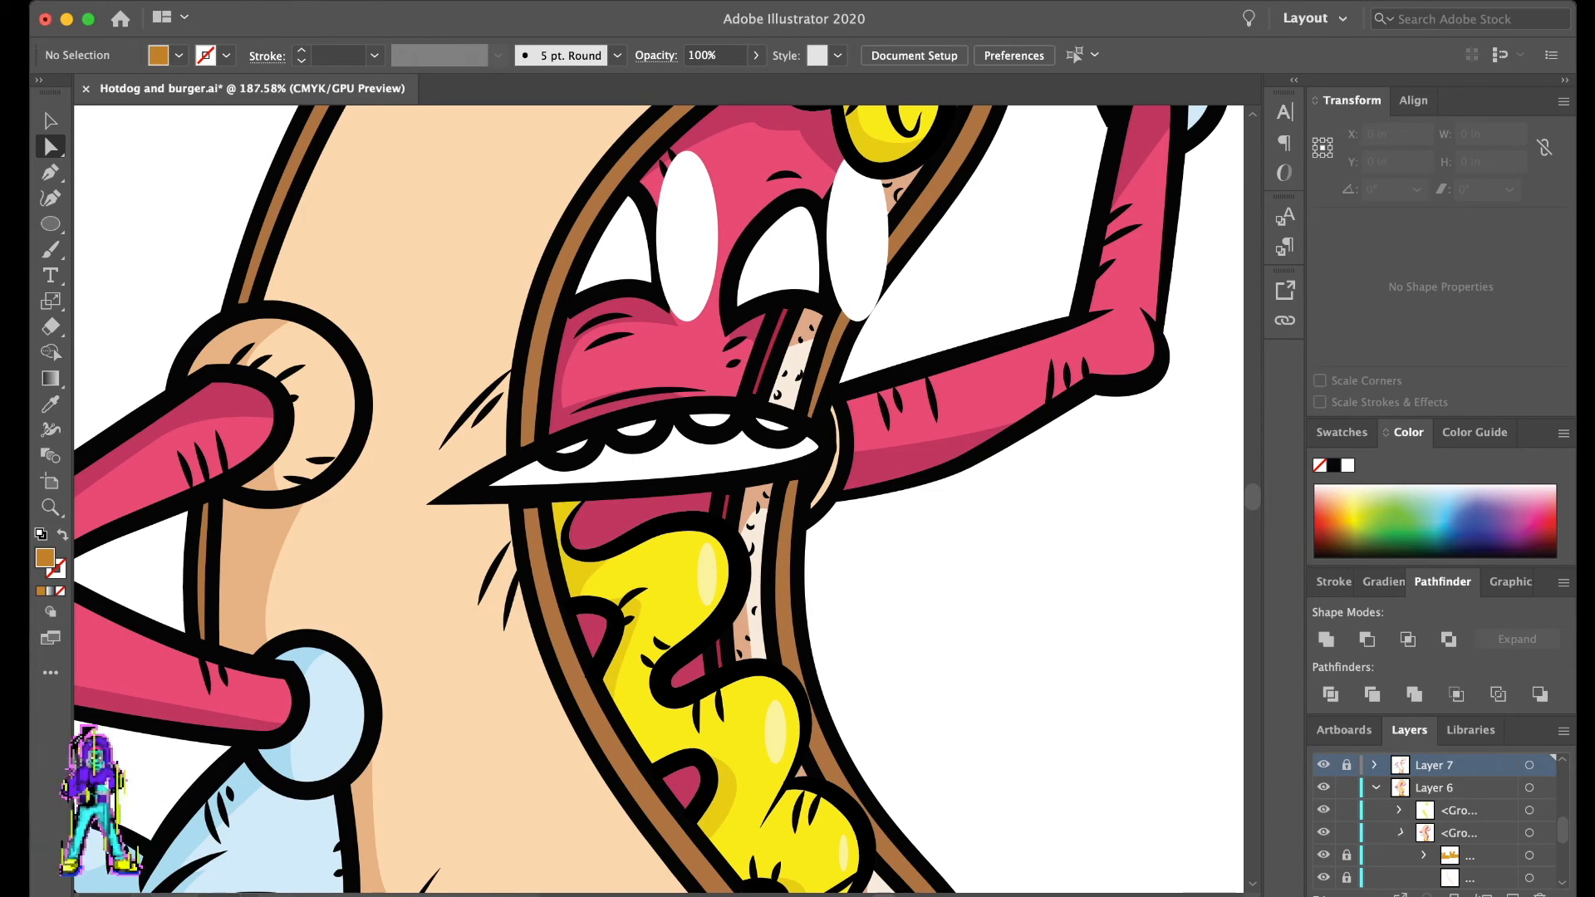
left_click(1400, 833)
left_click(1323, 833)
left_click(1323, 834)
scroll(916, 520, "down", 10)
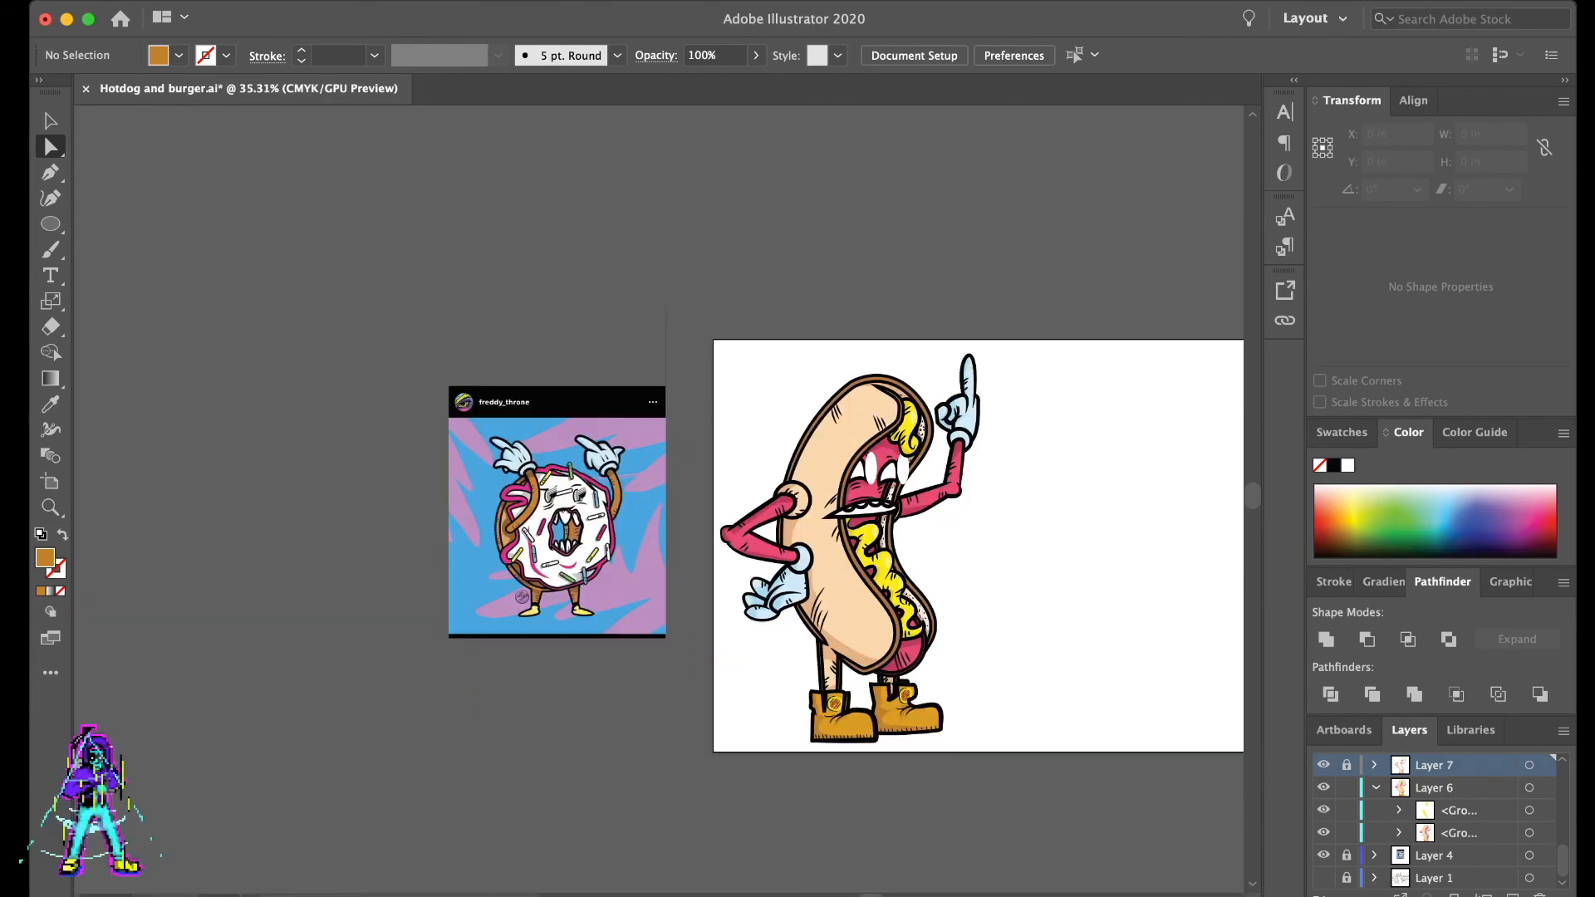
- Add a new layer above Layer 4 and draw an ochre rectangle behind the character as a background
scroll(916, 520, "down", 1)
key("m")
left_click(1462, 856)
left_click(1513, 895)
key("b")
key("m")
left_click_drag(1071, 296, 691, 664)
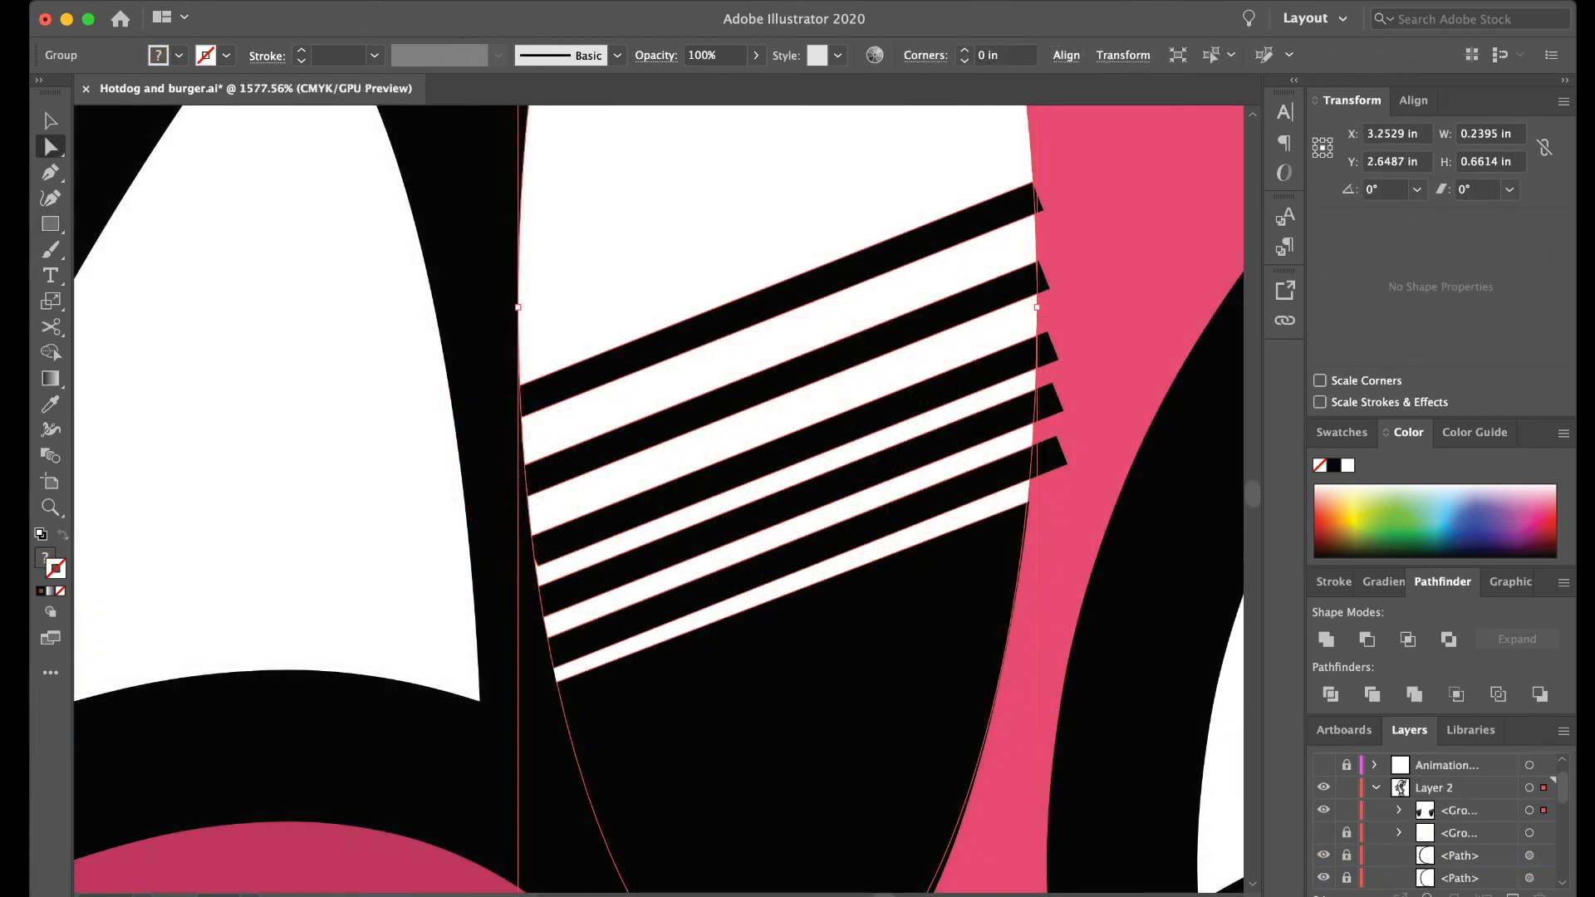
- Select the stripe, lid and white pieces of both eyes, group them and hide the group
scroll(658, 499, "right", 5)
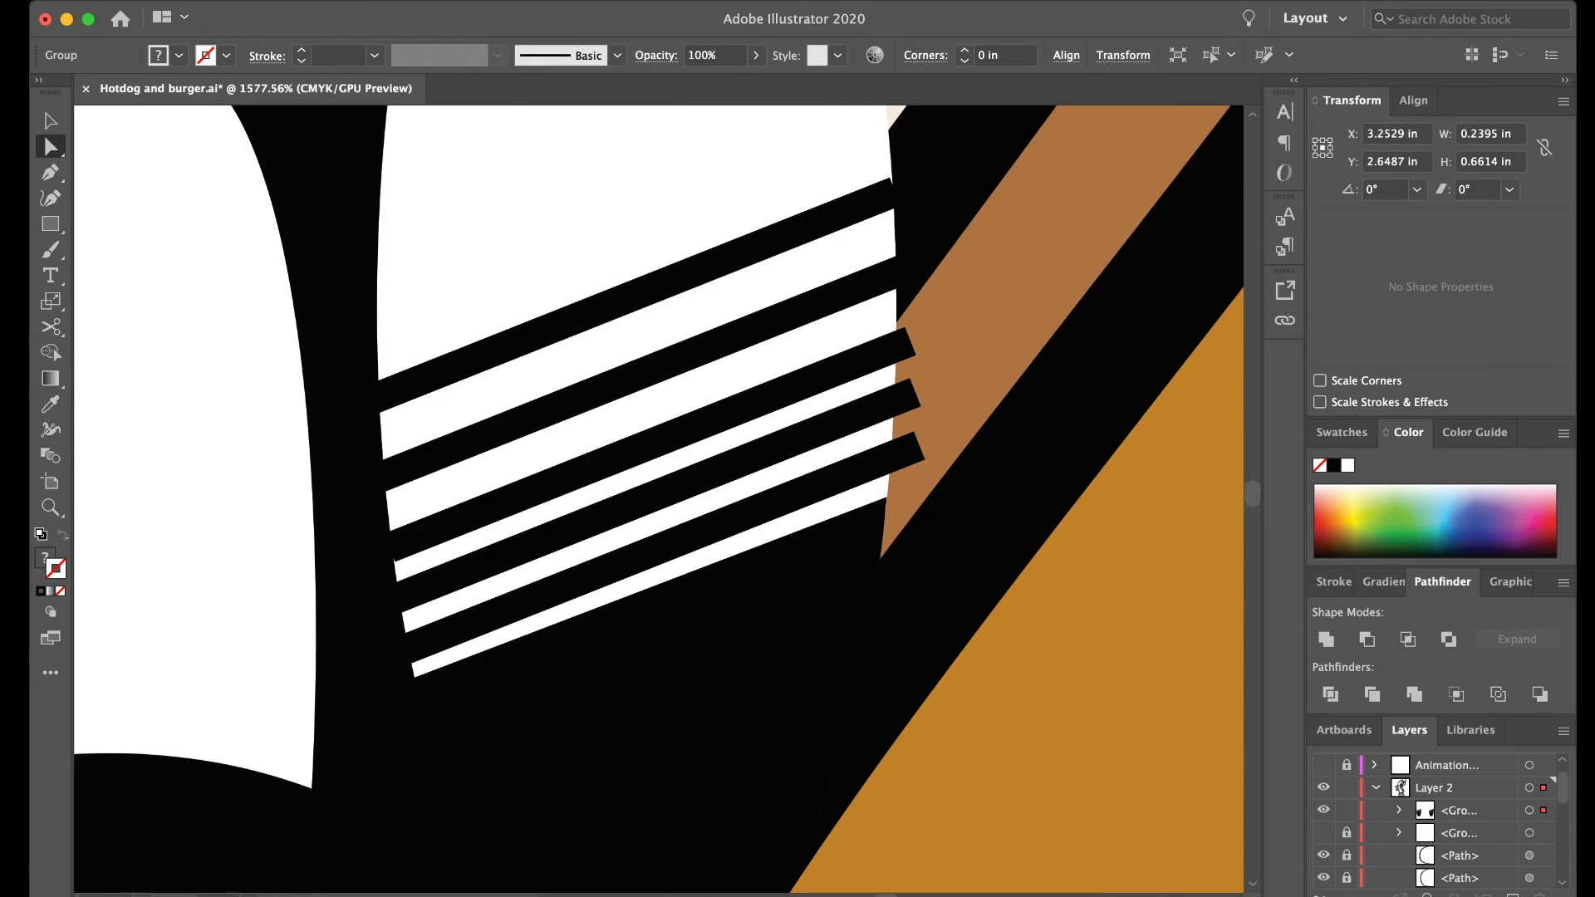
left_click(656, 665, "shift")
left_click(654, 576, "shift")
left_click(657, 549, "shift")
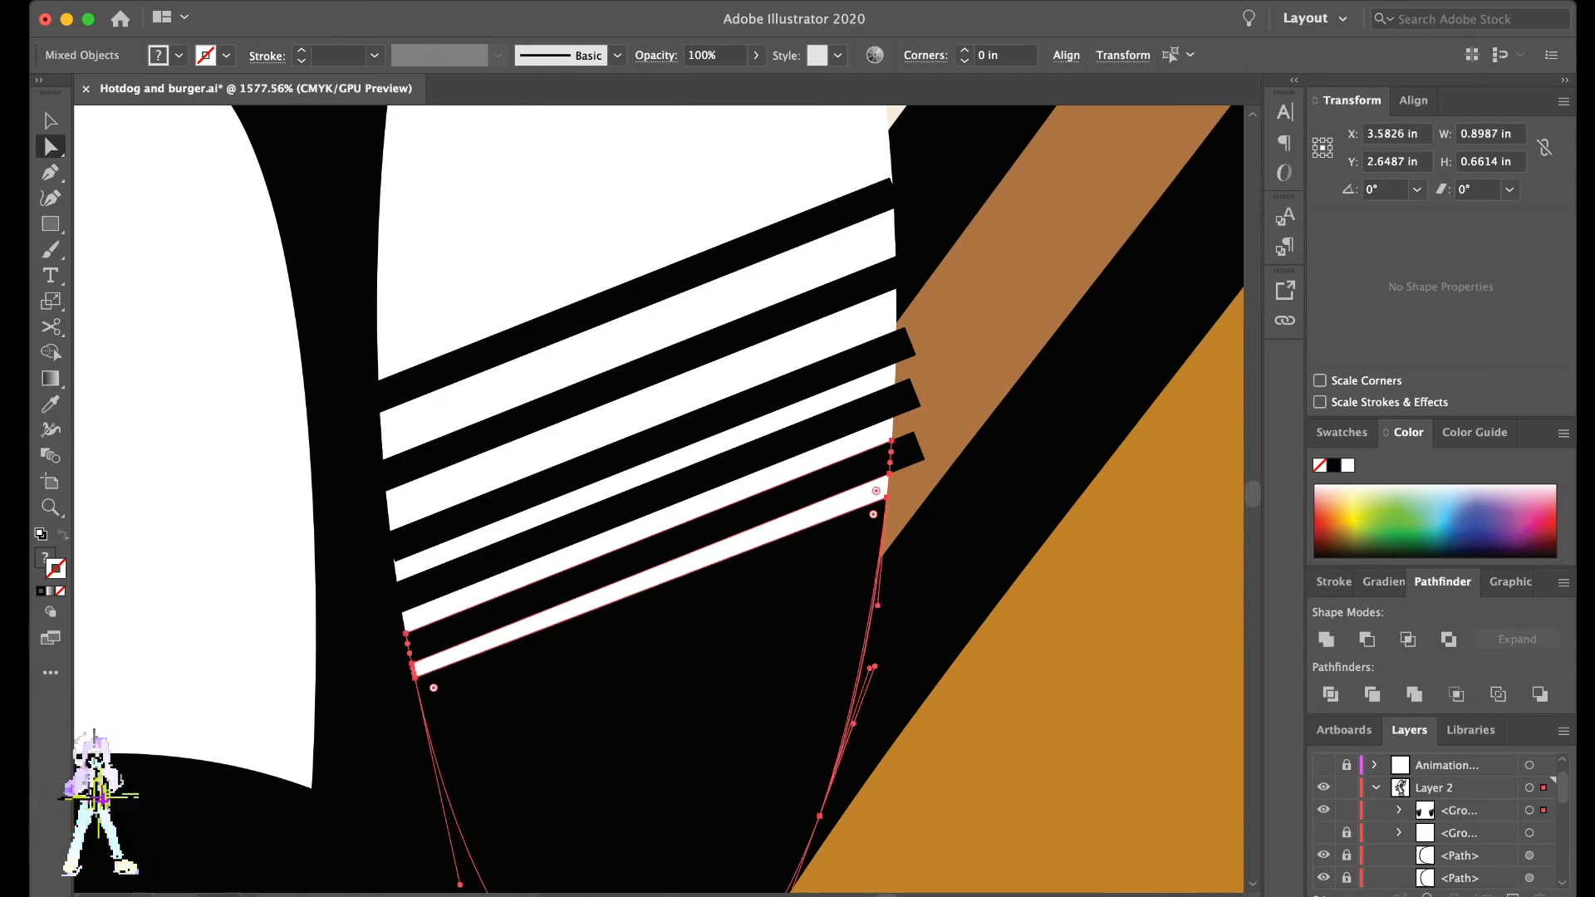
left_click(656, 468, "shift")
left_click(656, 442, "shift")
left_click(656, 405, "shift")
left_click(656, 368, "shift")
left_click(656, 327, "shift")
left_click(656, 286, "shift")
key("super+g")
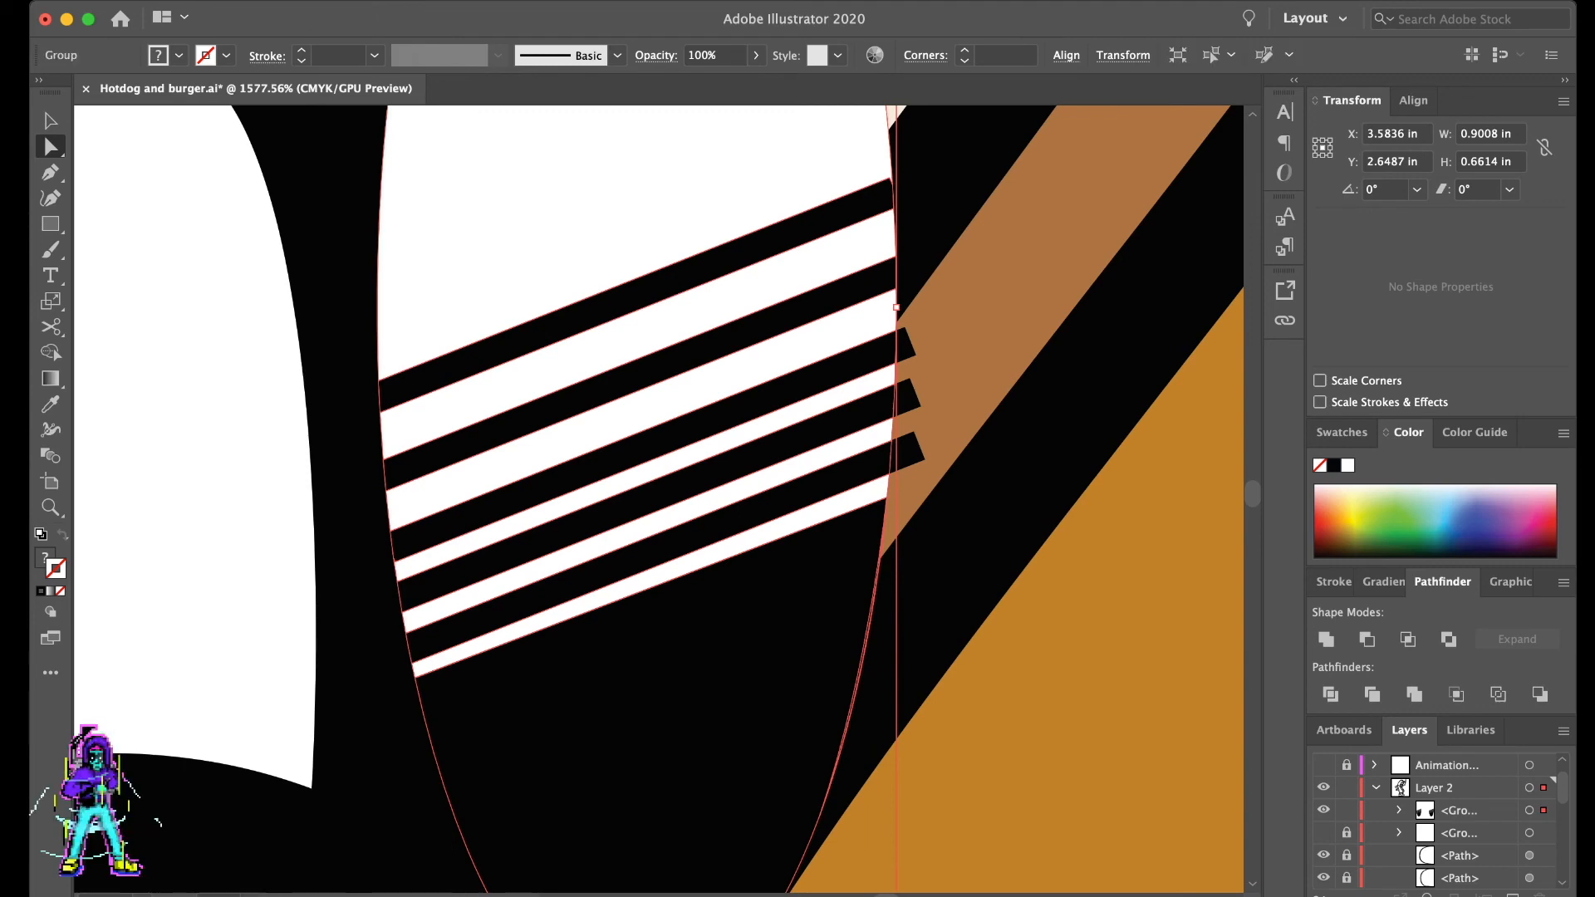
key("super+3")
scroll(704, 636, "down", 10)
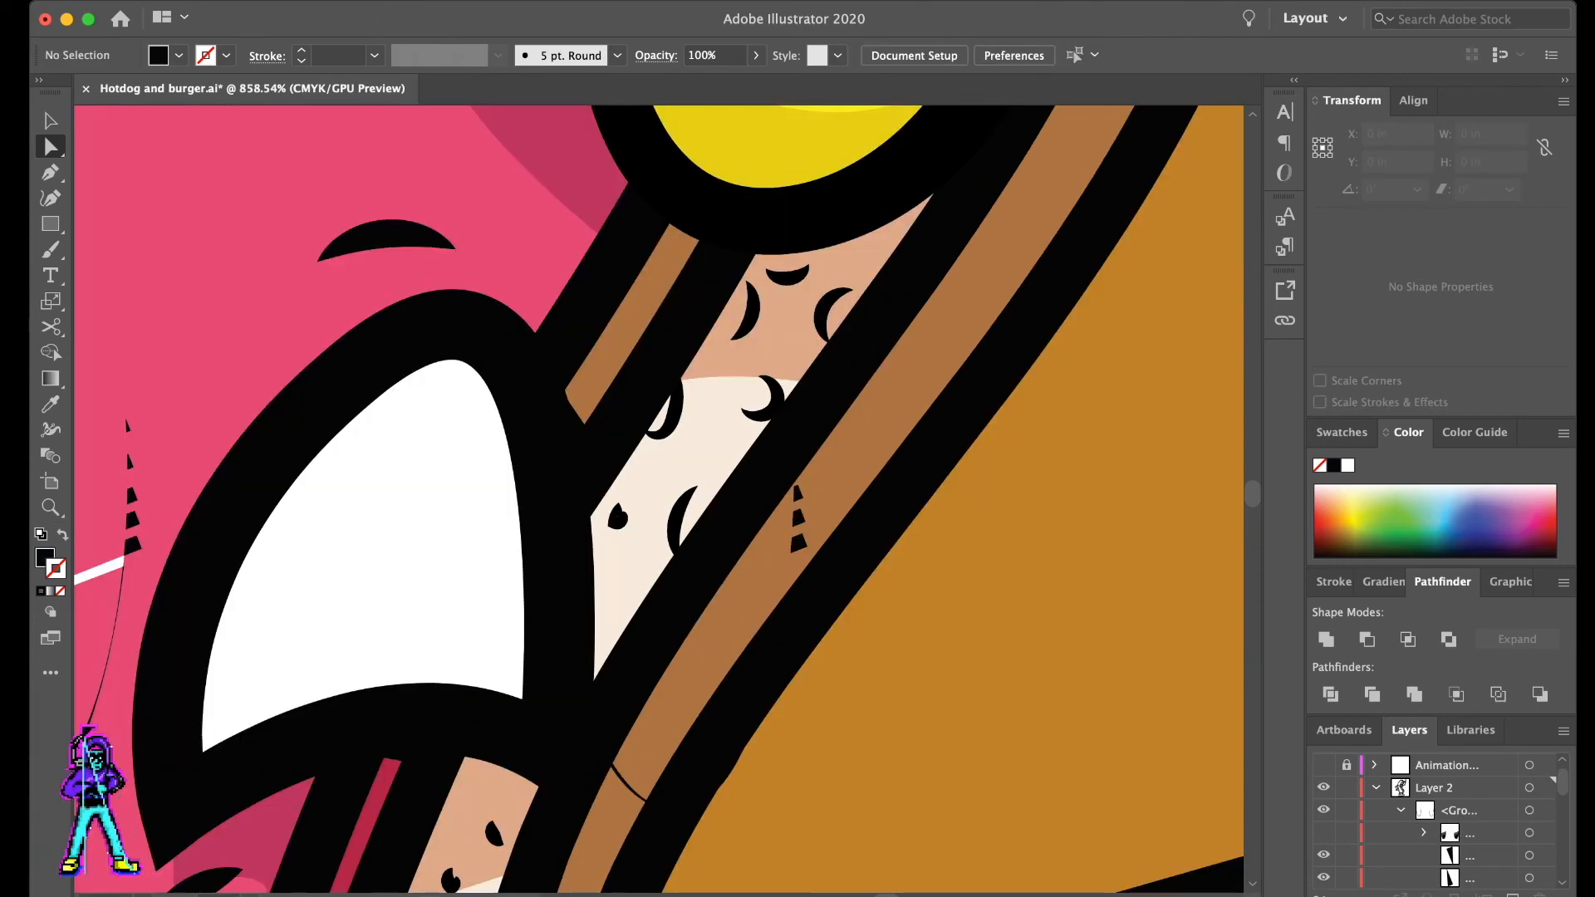
- Isolate the leftover white stripe at the left eye from the remaining slivers and lock it
key("super+alt+3")
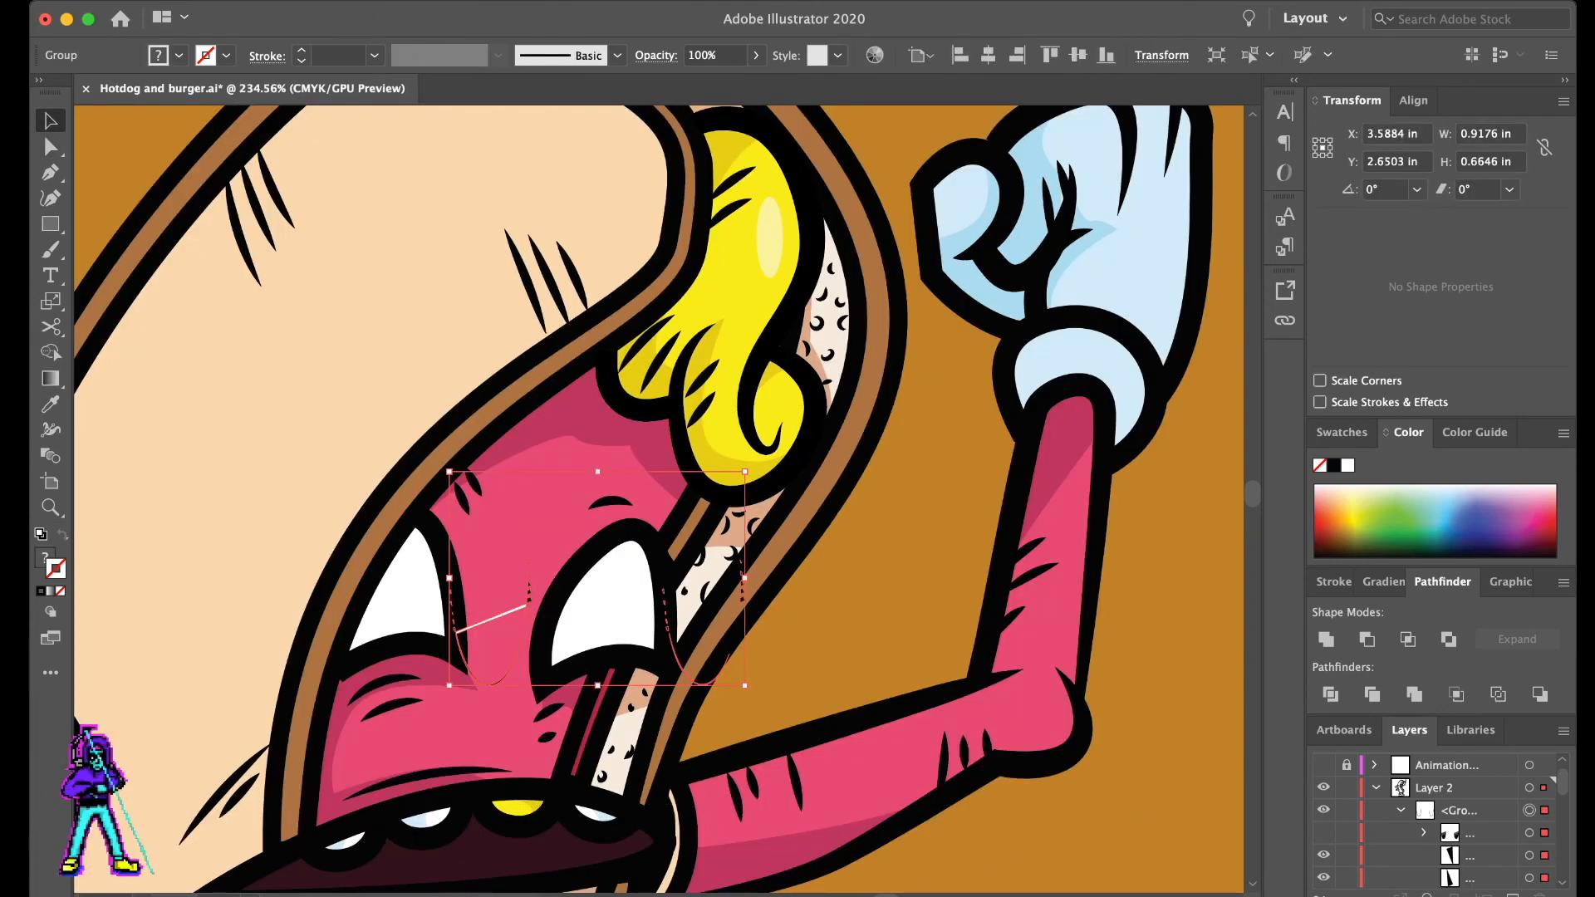
key("super+shift+a")
left_click(492, 618)
scroll(1445, 822, "down", 1)
scroll(1437, 823, "down", 3)
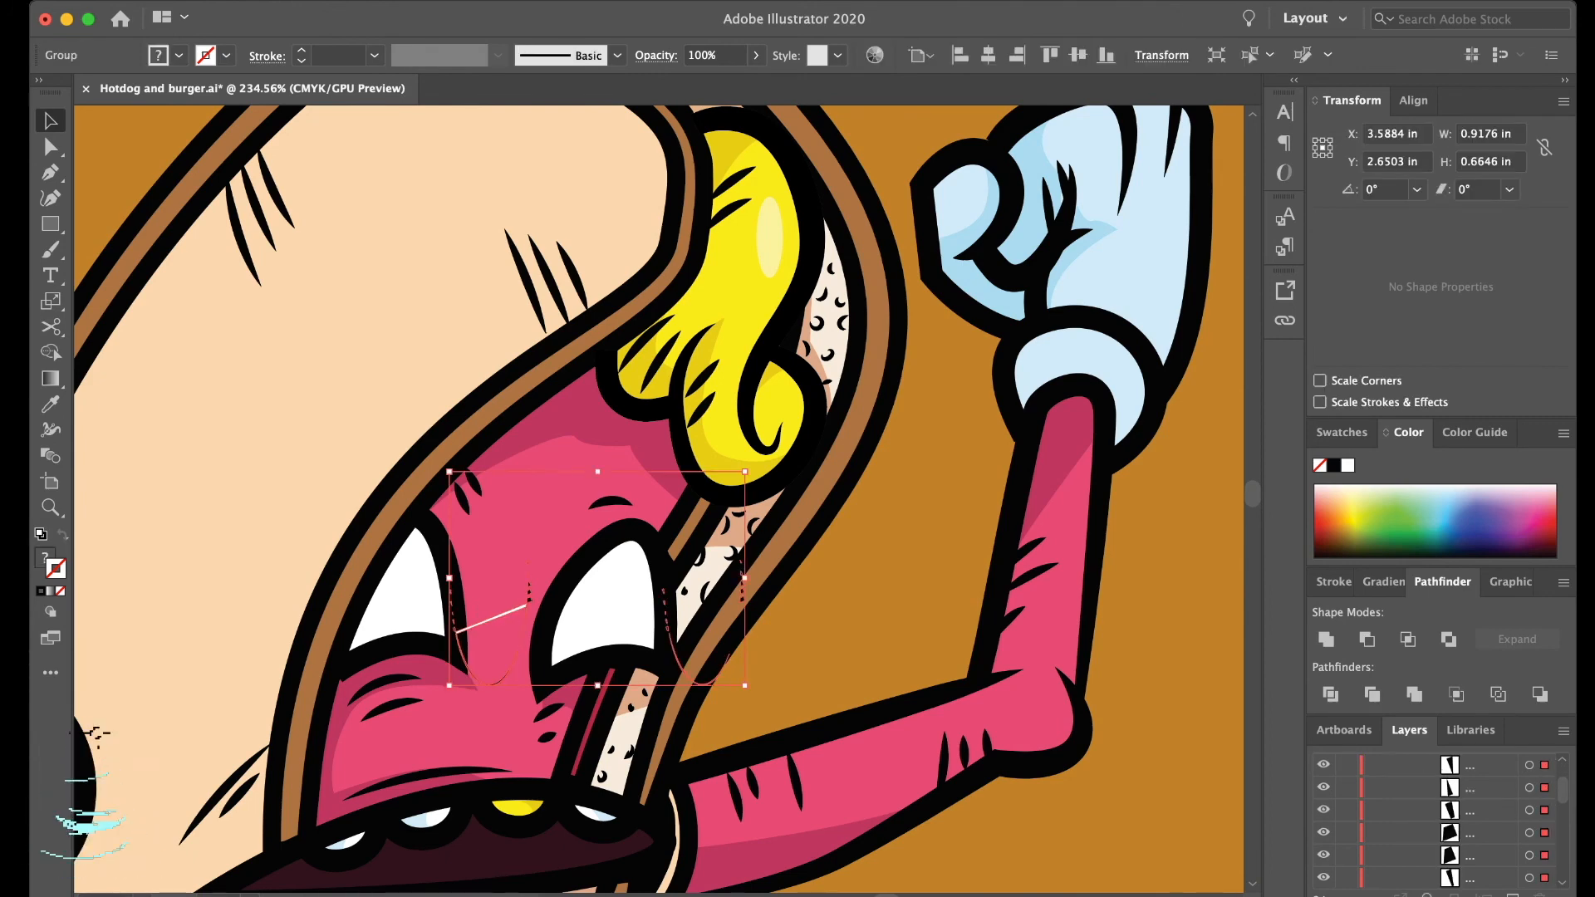
key("a")
key("super+shift+a")
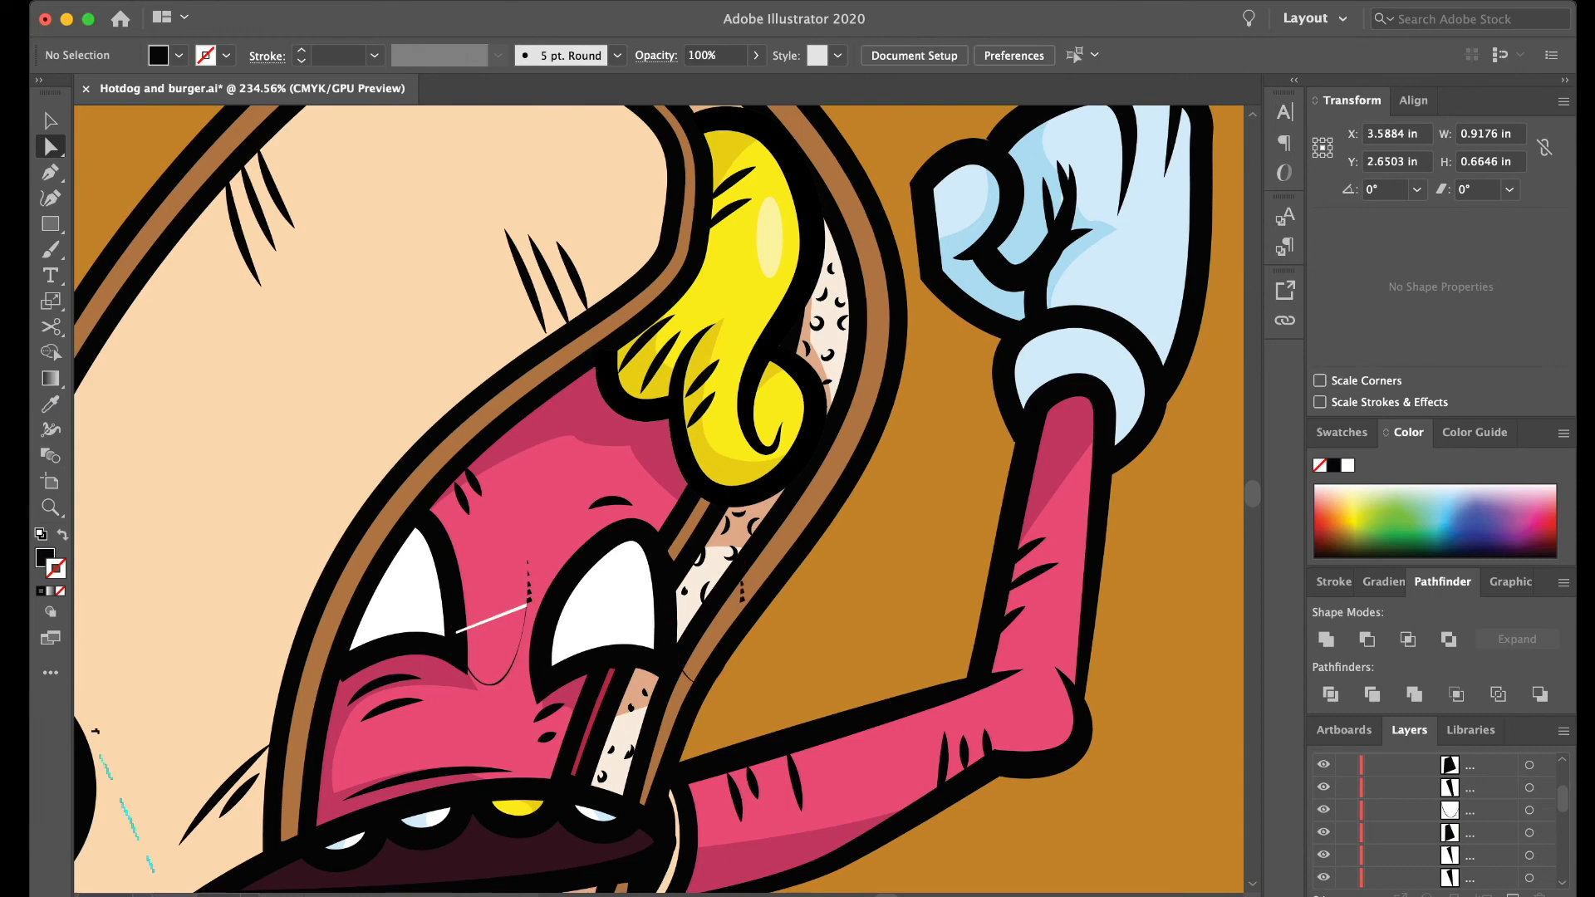
left_click(456, 633)
scroll(1445, 823, "down", 5)
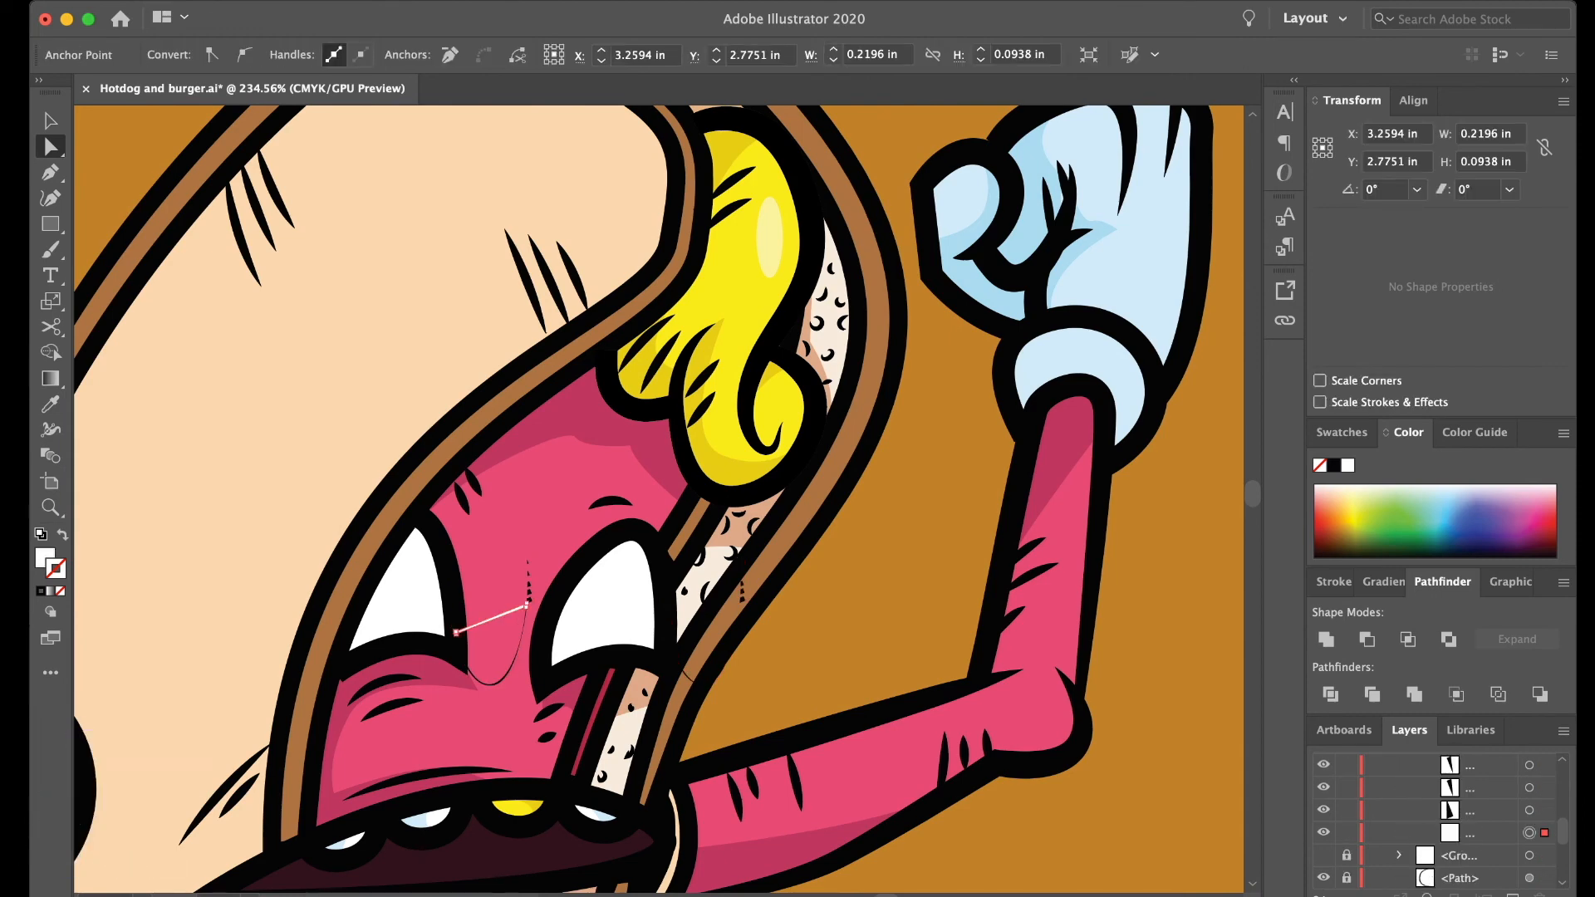
key("super+2")
- Delete the leftover black slivers around the right and left eyes
left_click_drag(808, 466, 594, 699)
key("Delete")
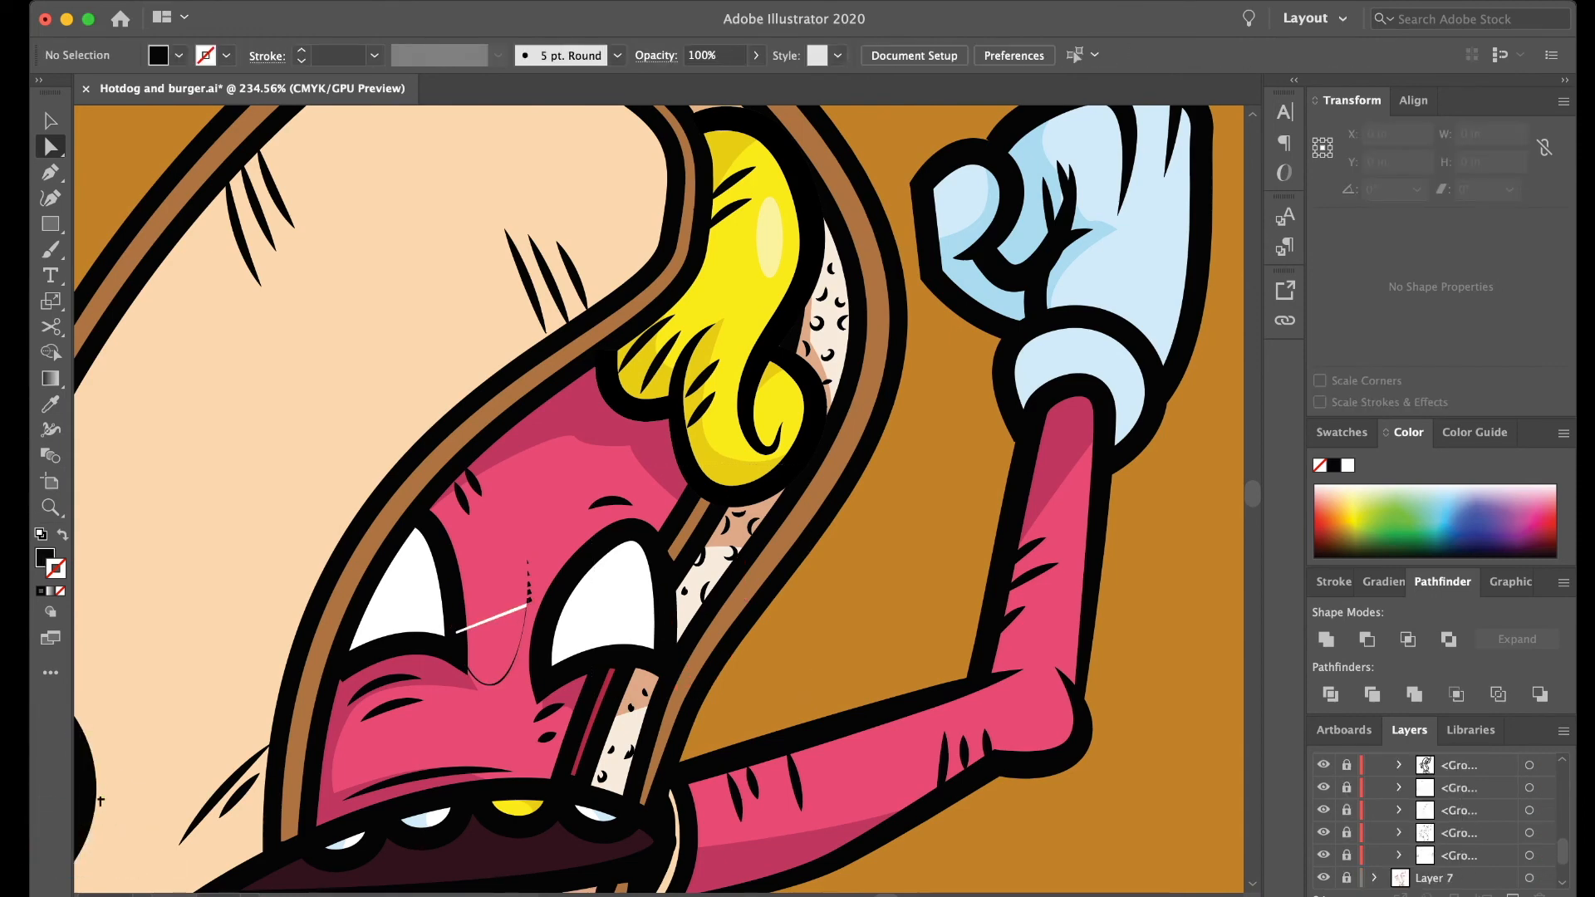
left_click_drag(590, 540, 440, 716)
scroll(1445, 822, "up", 5)
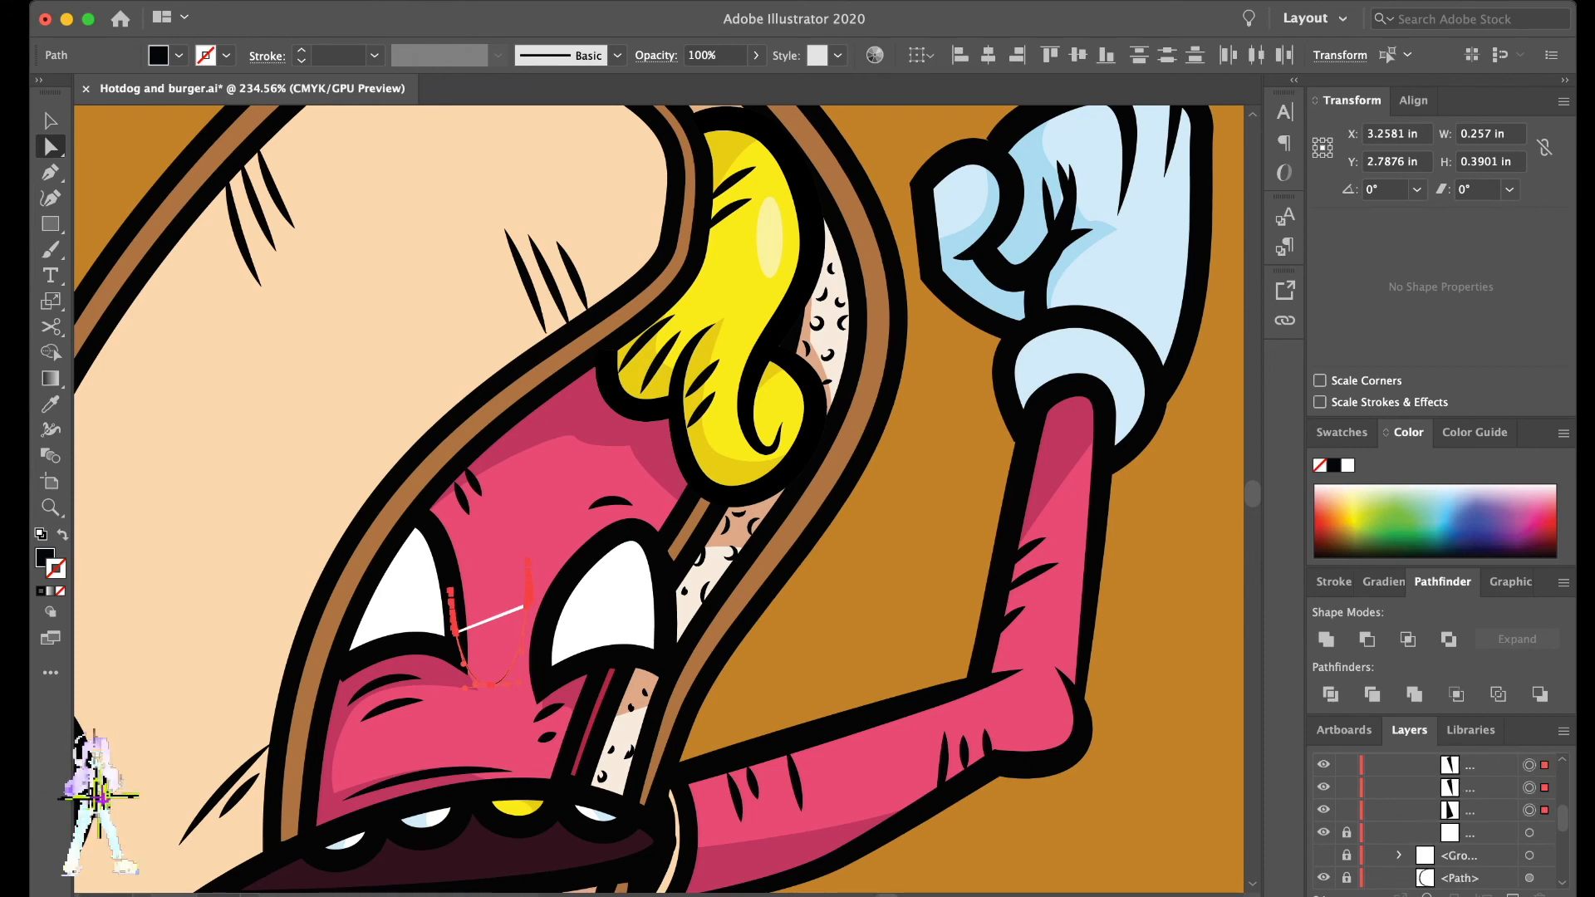
scroll(1445, 823, "up", 3)
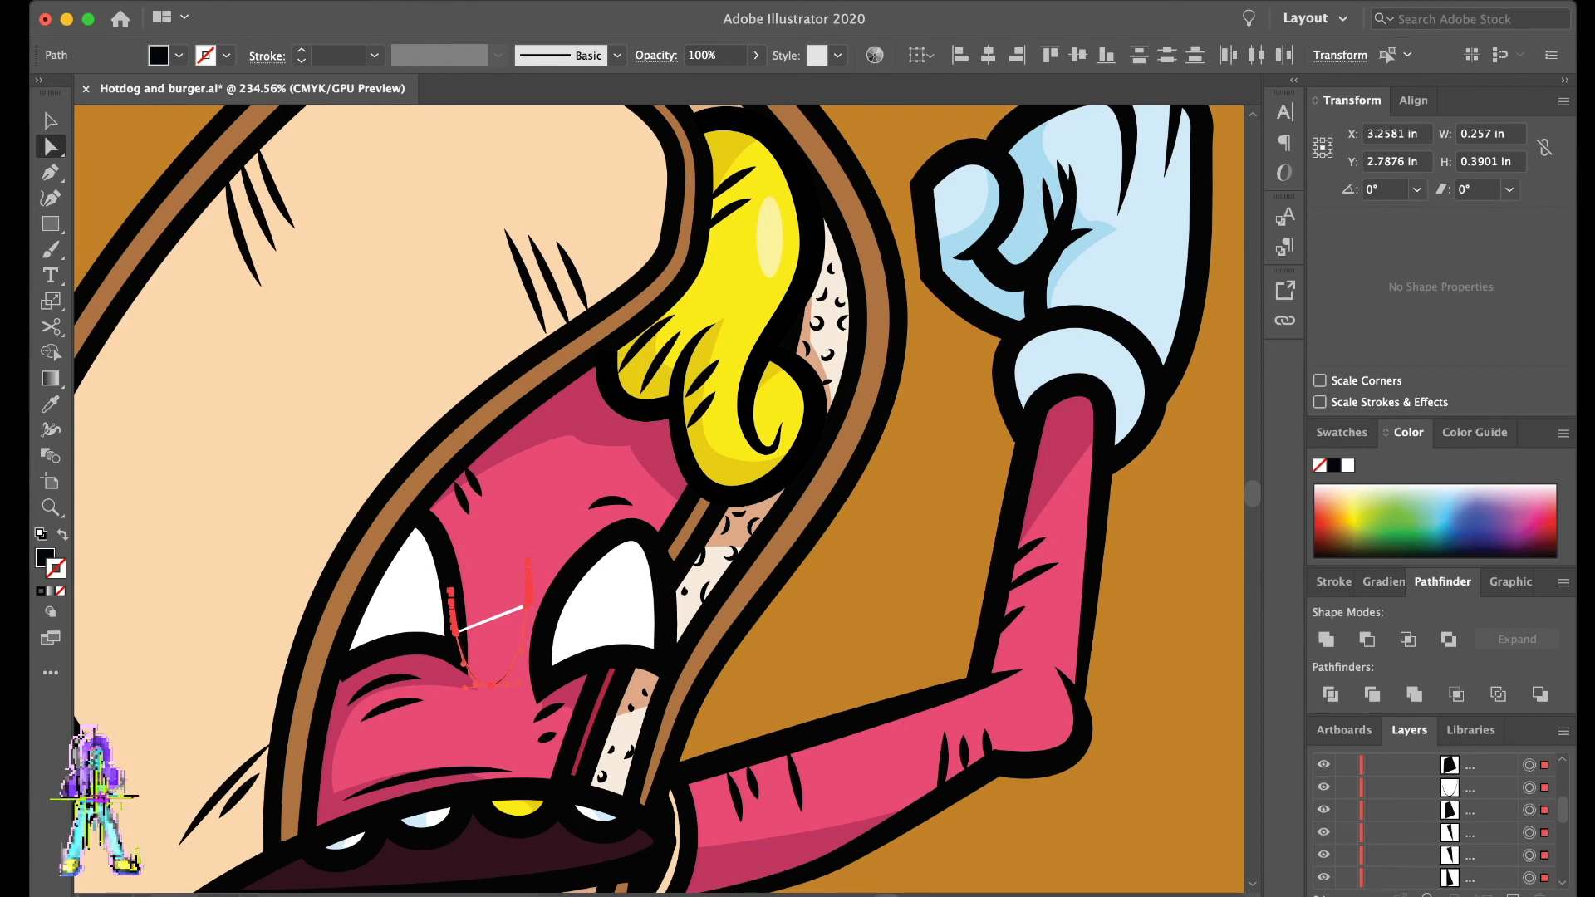
key("Delete")
scroll(1445, 822, "up", 5)
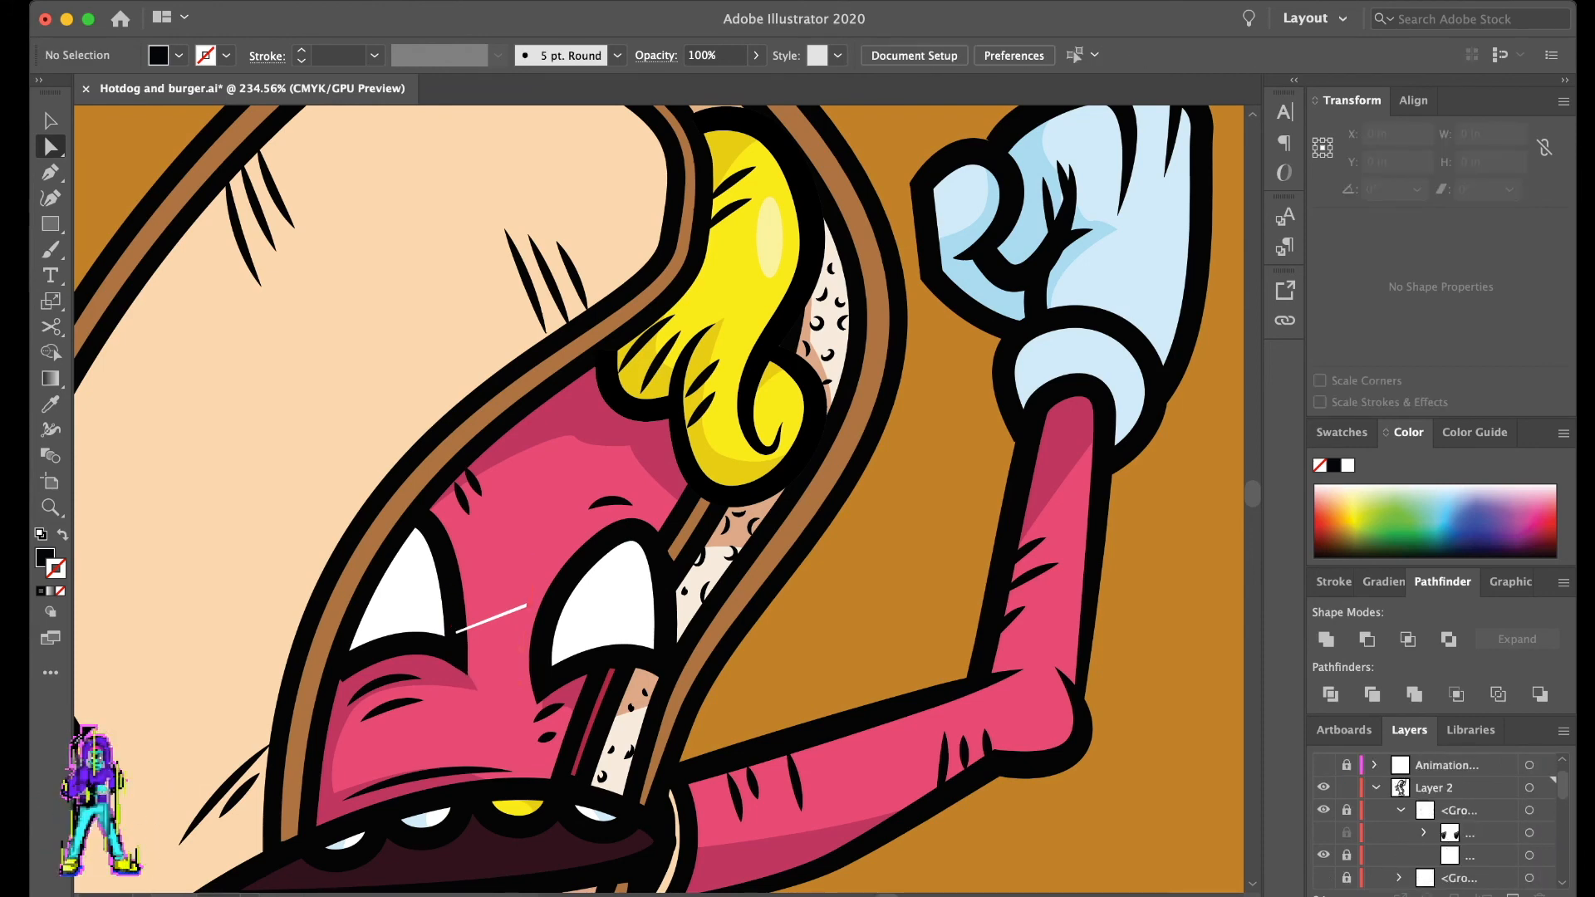
- Show and lock the striped eye group, then show, unlock and select the group of white ovals beneath it
left_click(1323, 832)
left_click(1347, 810)
left_click(1401, 809)
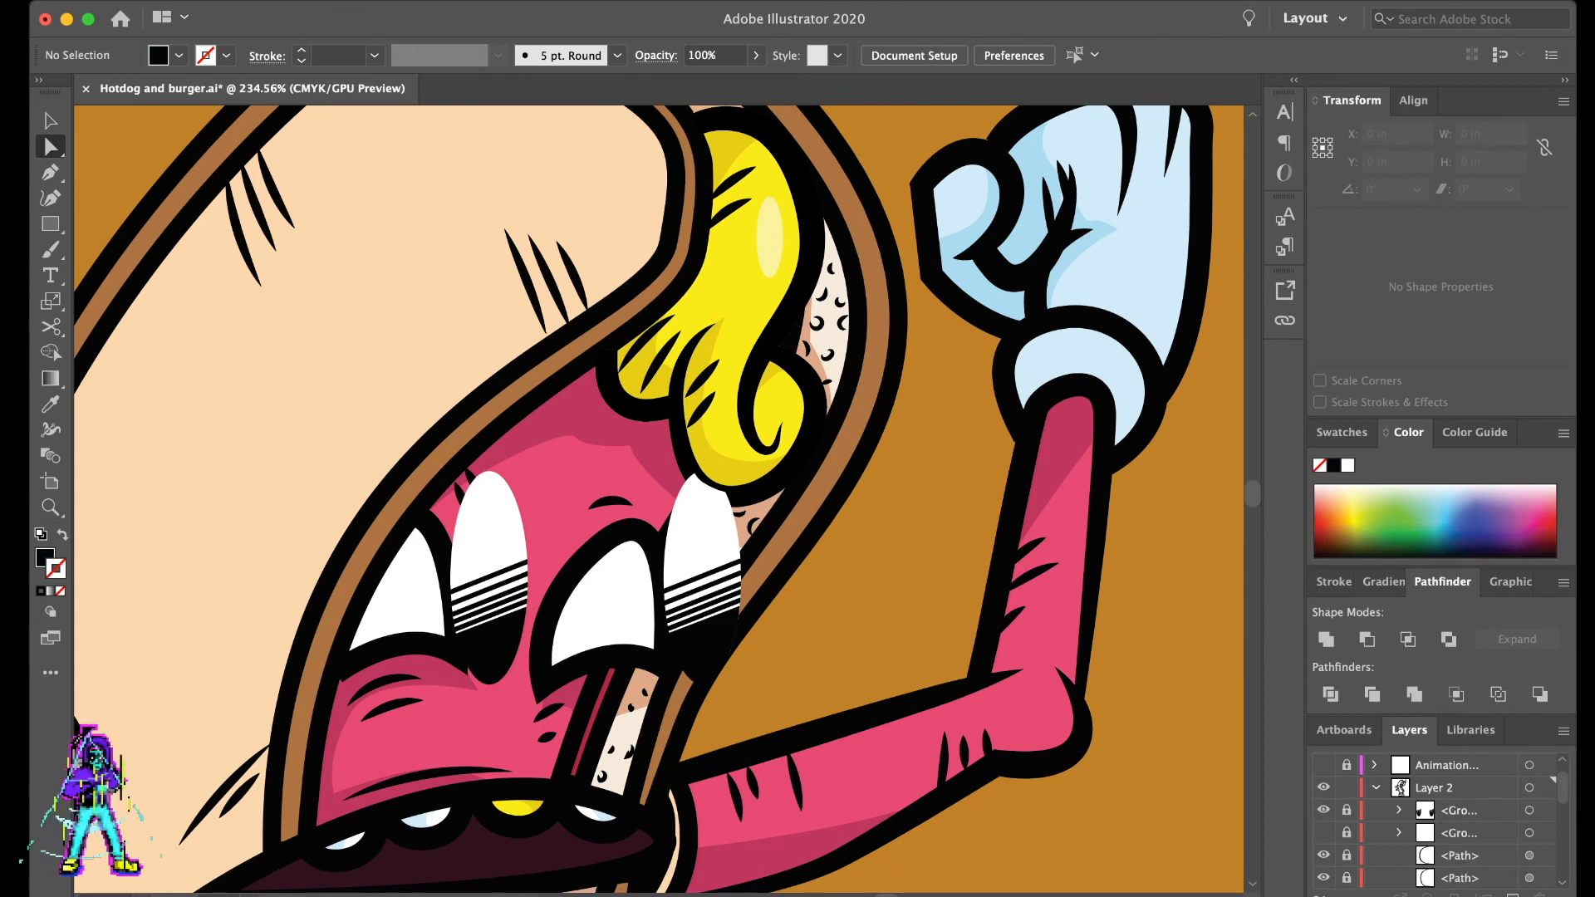
left_click(1323, 832)
left_click(1346, 833)
left_click(1529, 832)
key("v")
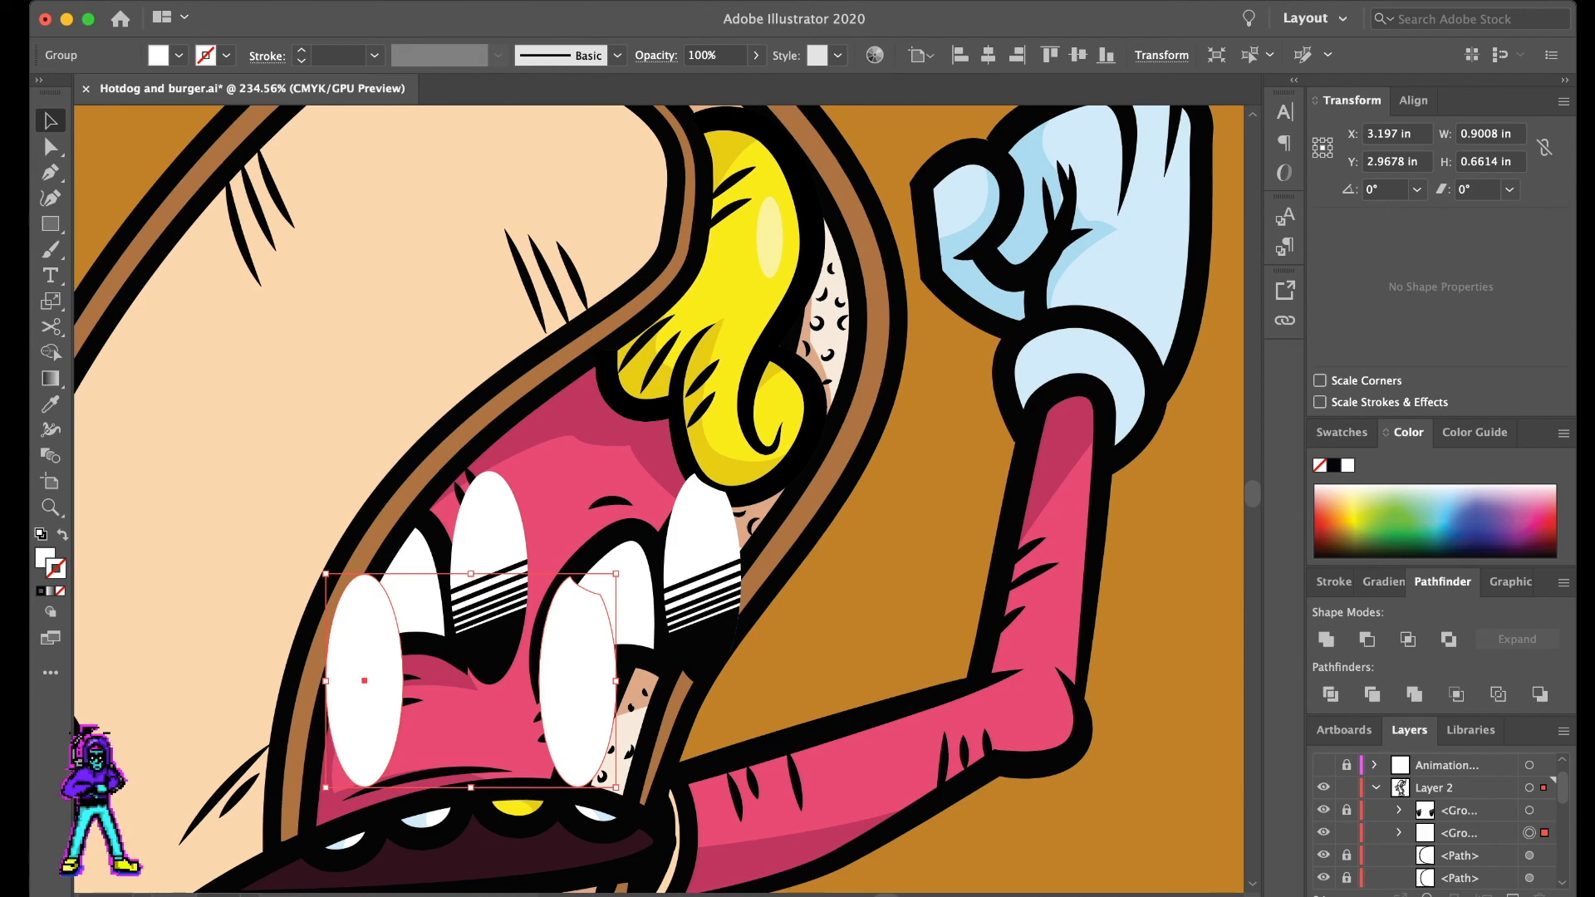
- Delete the right-hand white oval from the oval group
key("a")
left_click(747, 631)
left_click(582, 665)
key("Delete")
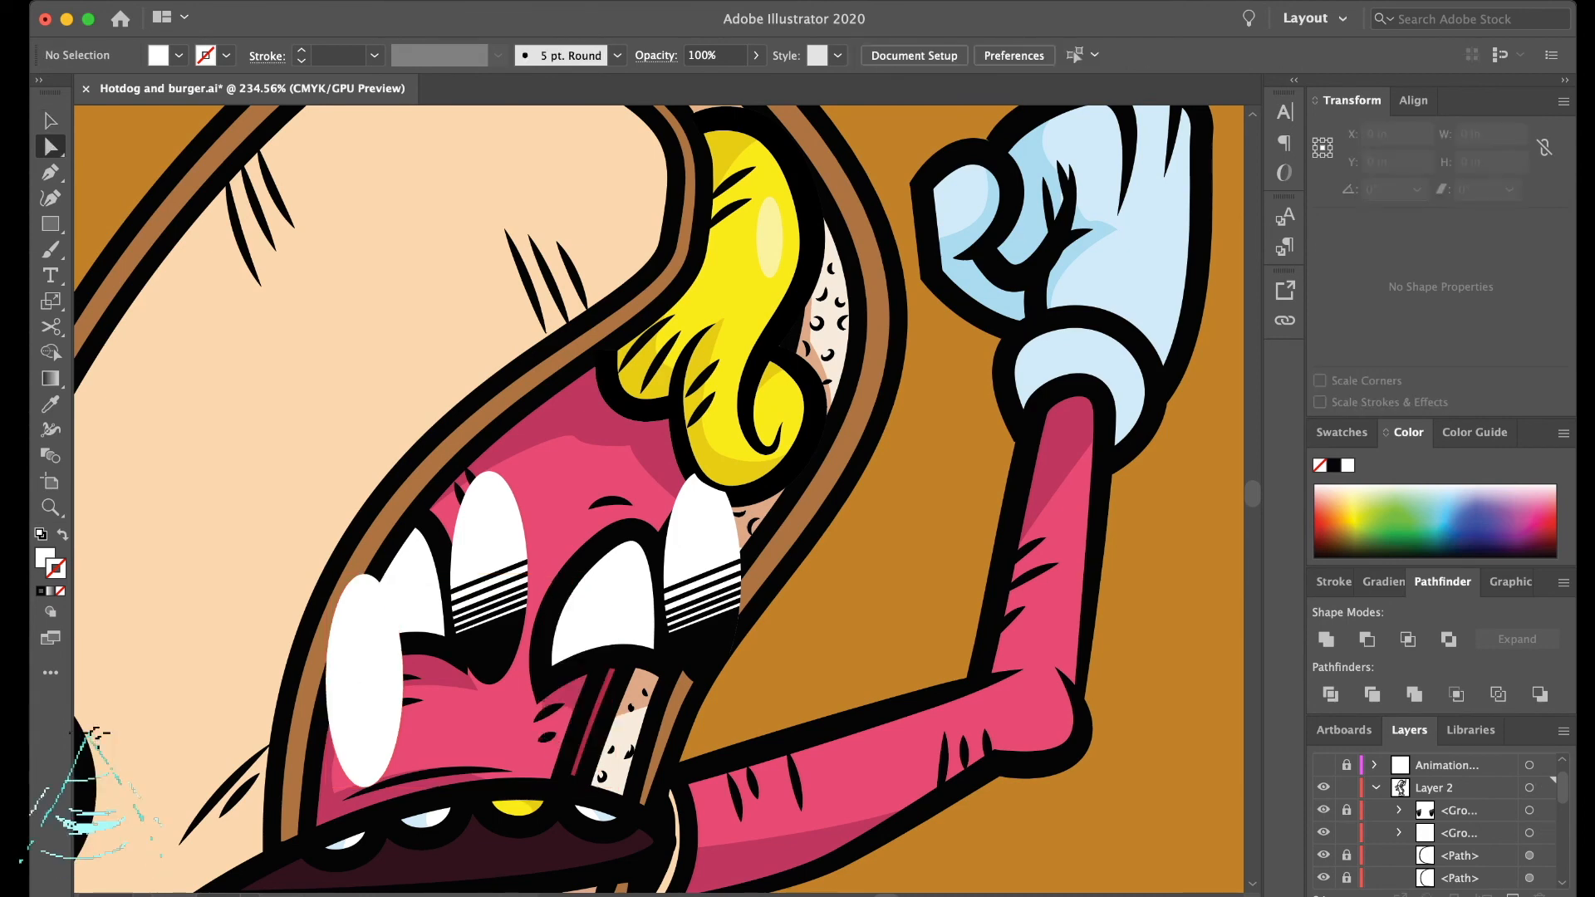
- Move the remaining white oval onto the left eye and place a copy over the right eye
left_click(365, 665)
key("v")
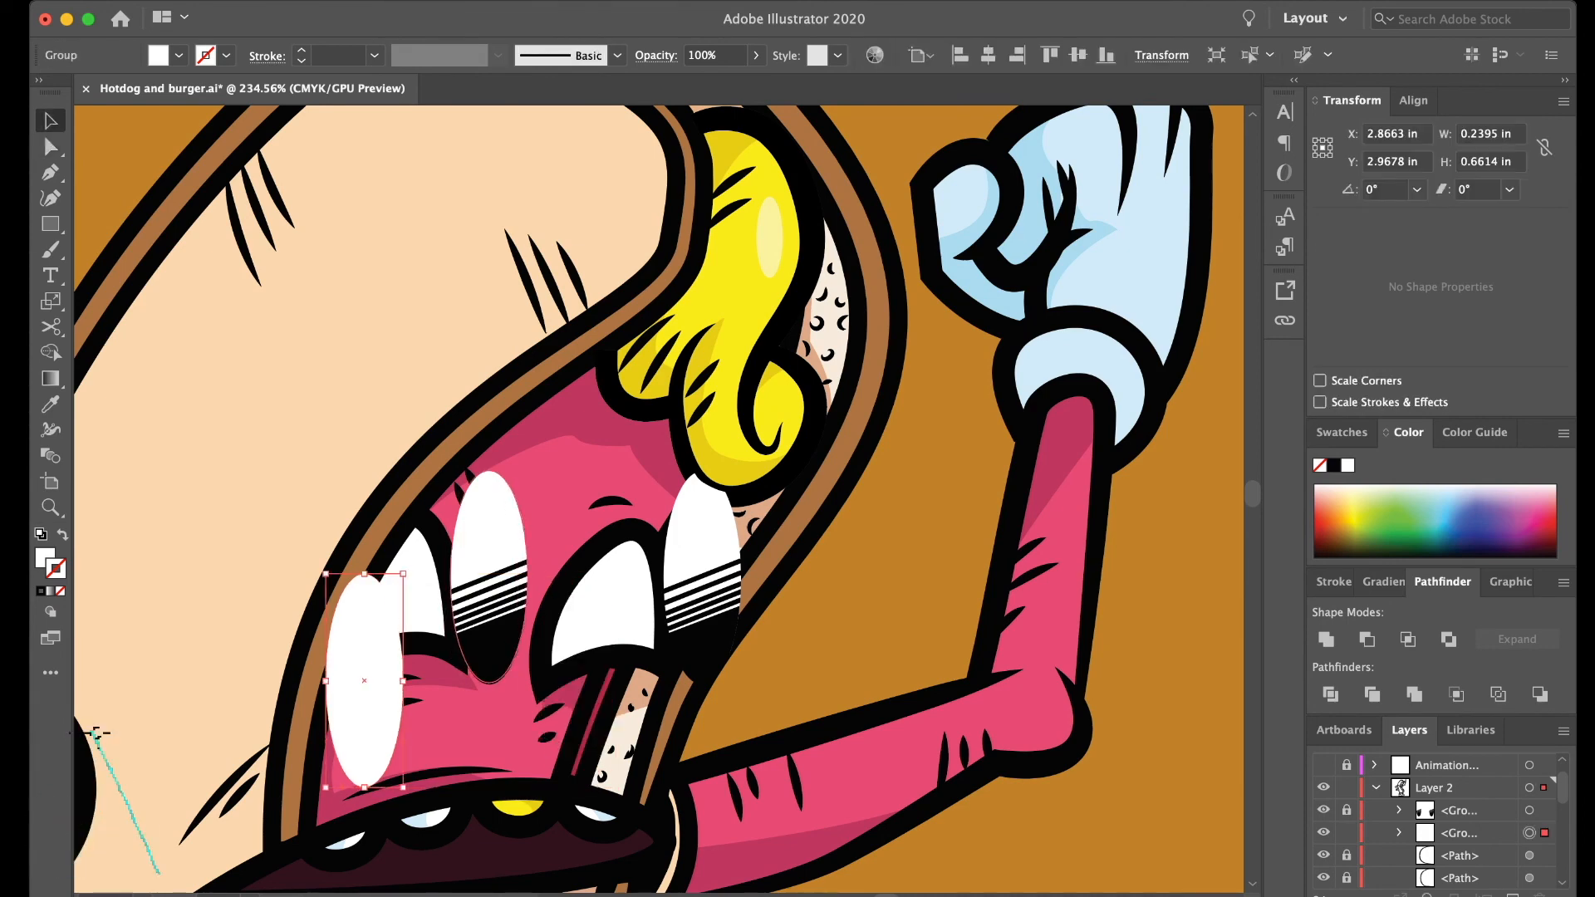
left_click_drag(365, 664, 660, 483)
left_click_drag(697, 555, 705, 562)
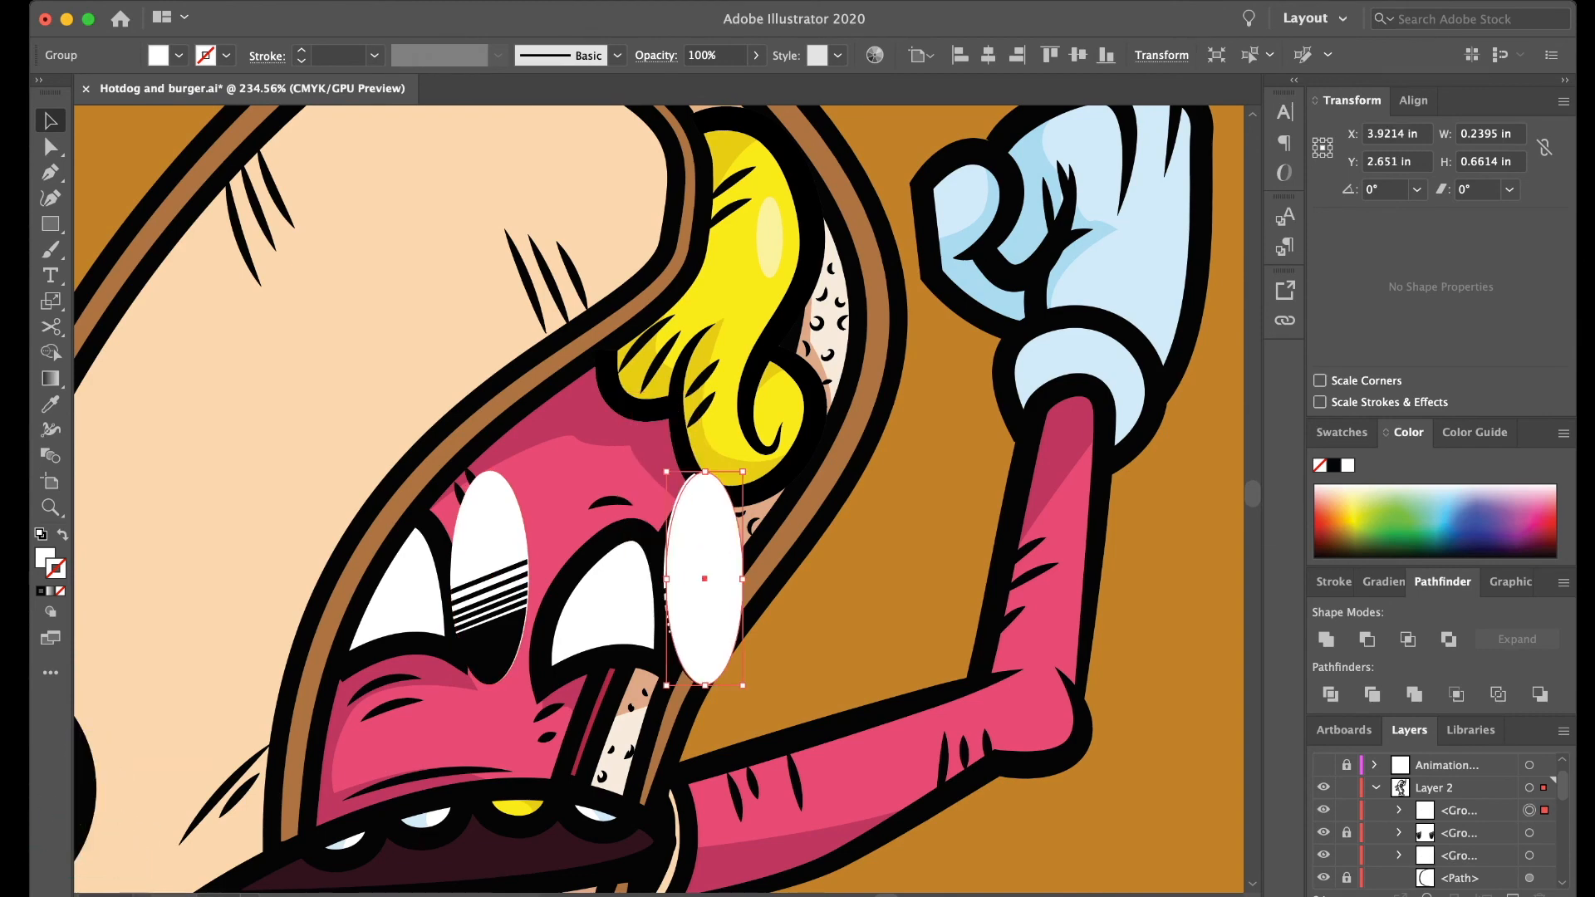
- Nudge both white ovals into line with the eyes and send them behind the striped eye group
key("Left")
left_click(490, 540)
key("Left")
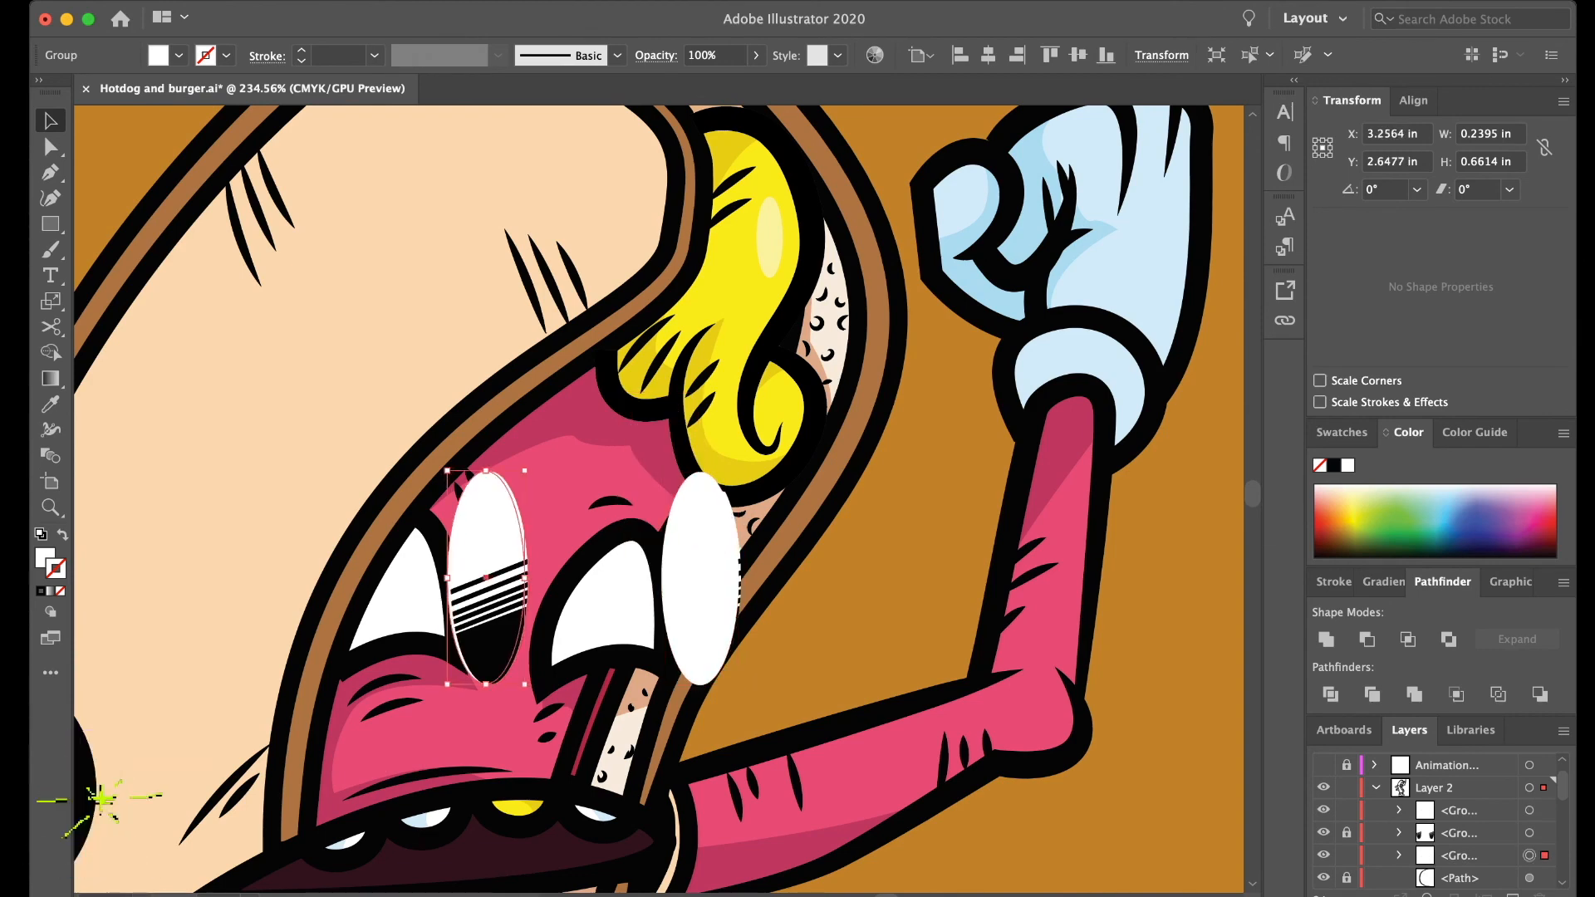
left_click(700, 573, "shift")
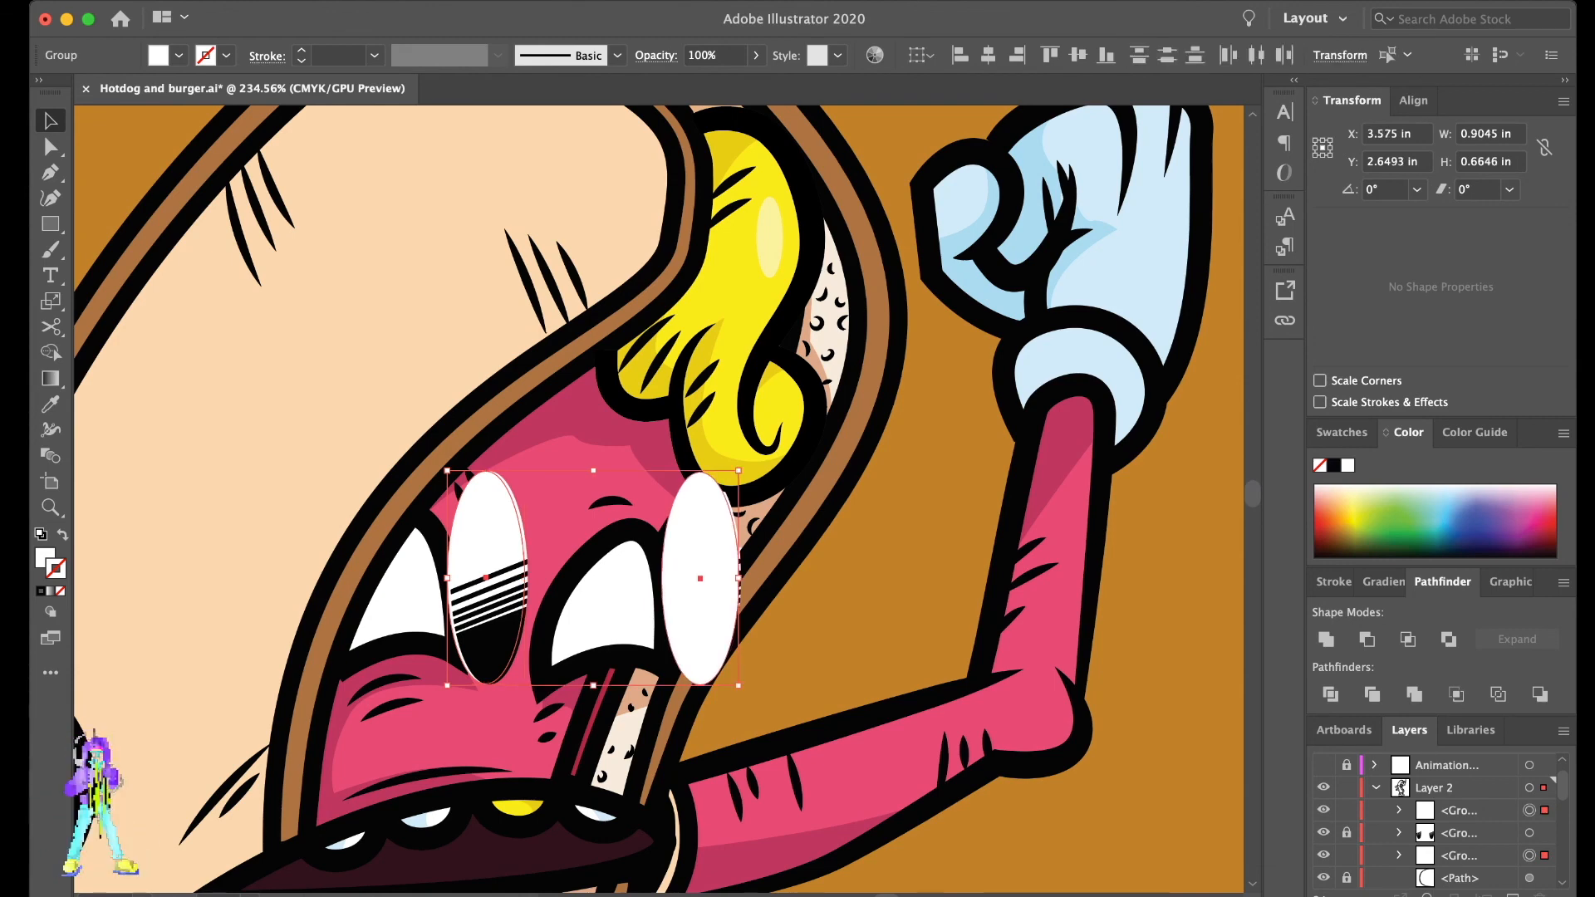
key("super+bracketleft")
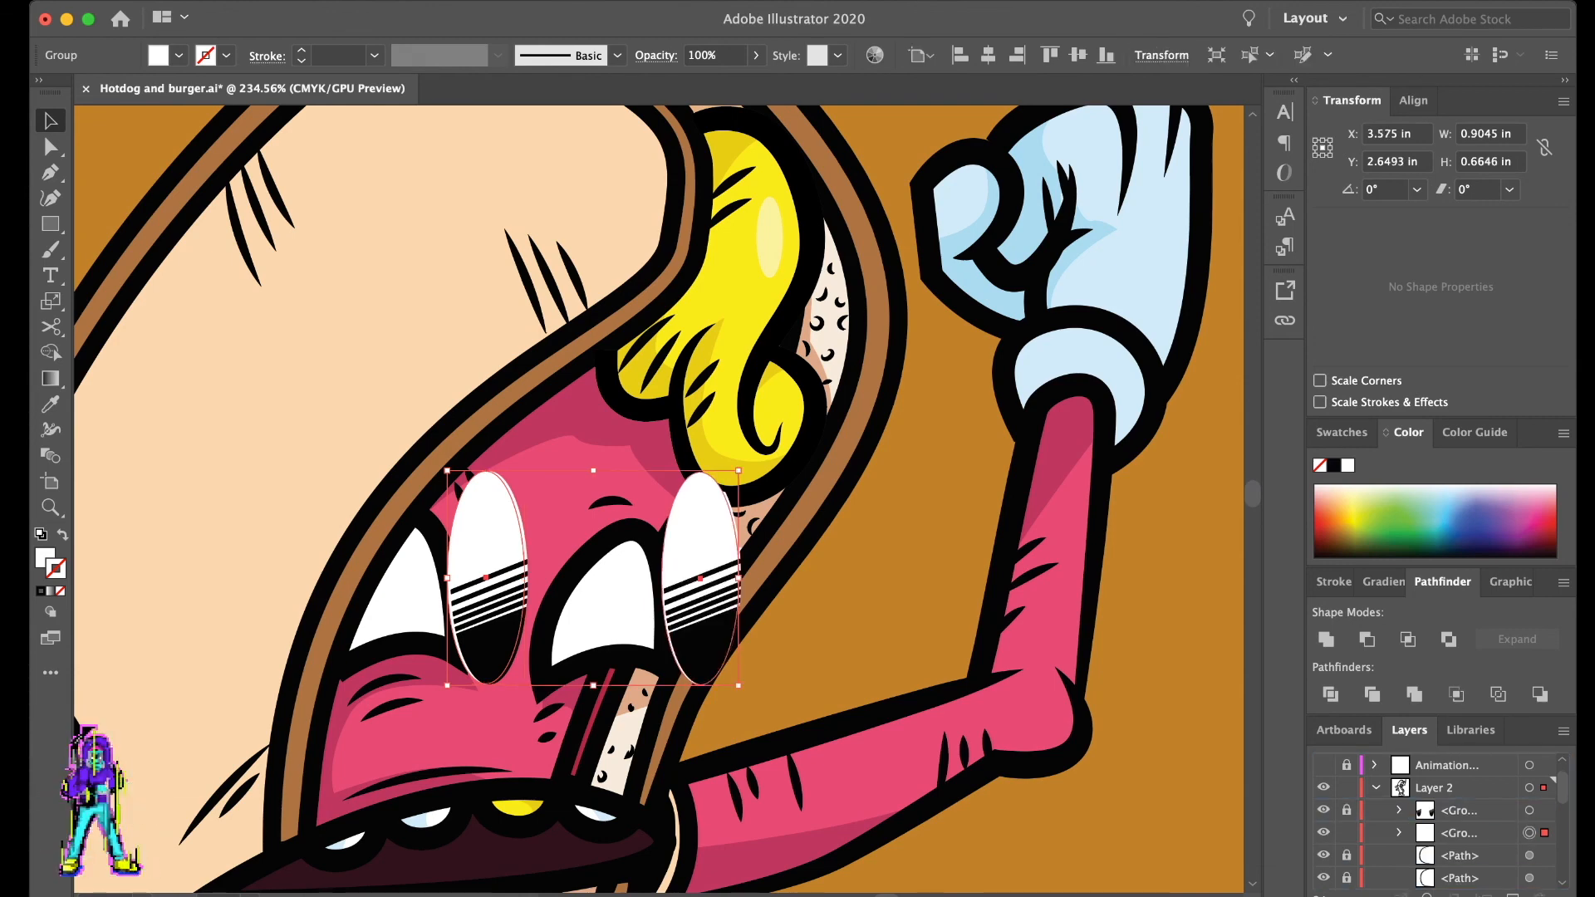
- Shift the pair of white ovals left so they partly overlap the eyes, and set their opacity to 59%
key("Left")
key("Left")
key("Left")
key("Left")
key("Left")
key("Left")
key("Left")
key("Left")
key("Left")
key("Left")
key("Left")
key("Left")
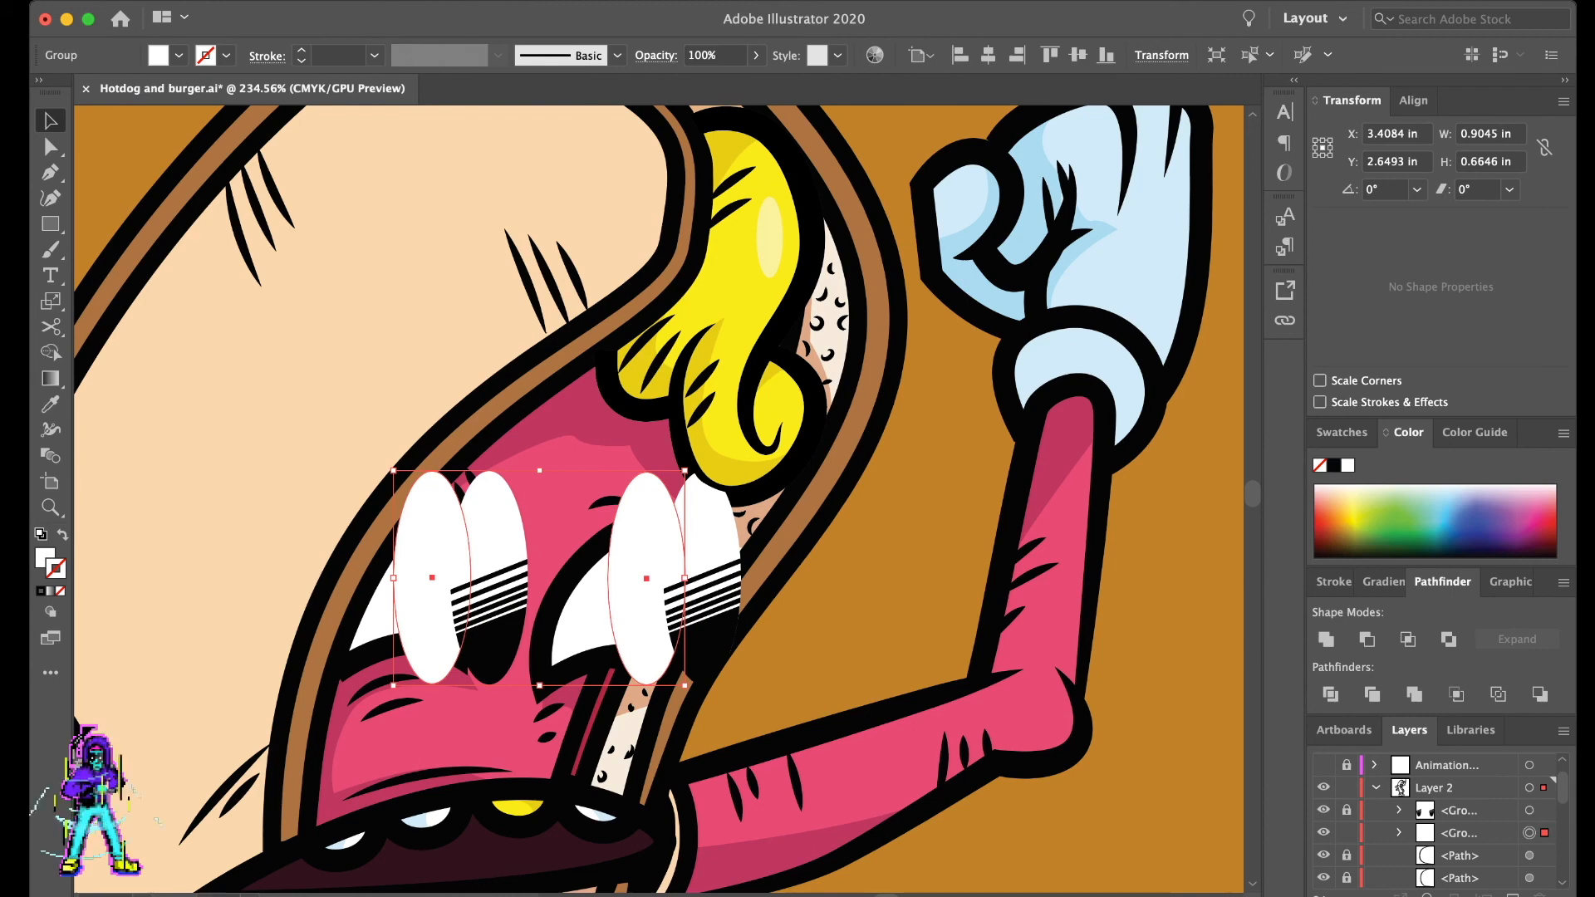
left_click(756, 55)
left_click_drag(754, 79, 716, 78)
scroll(598, 449, "down", 5)
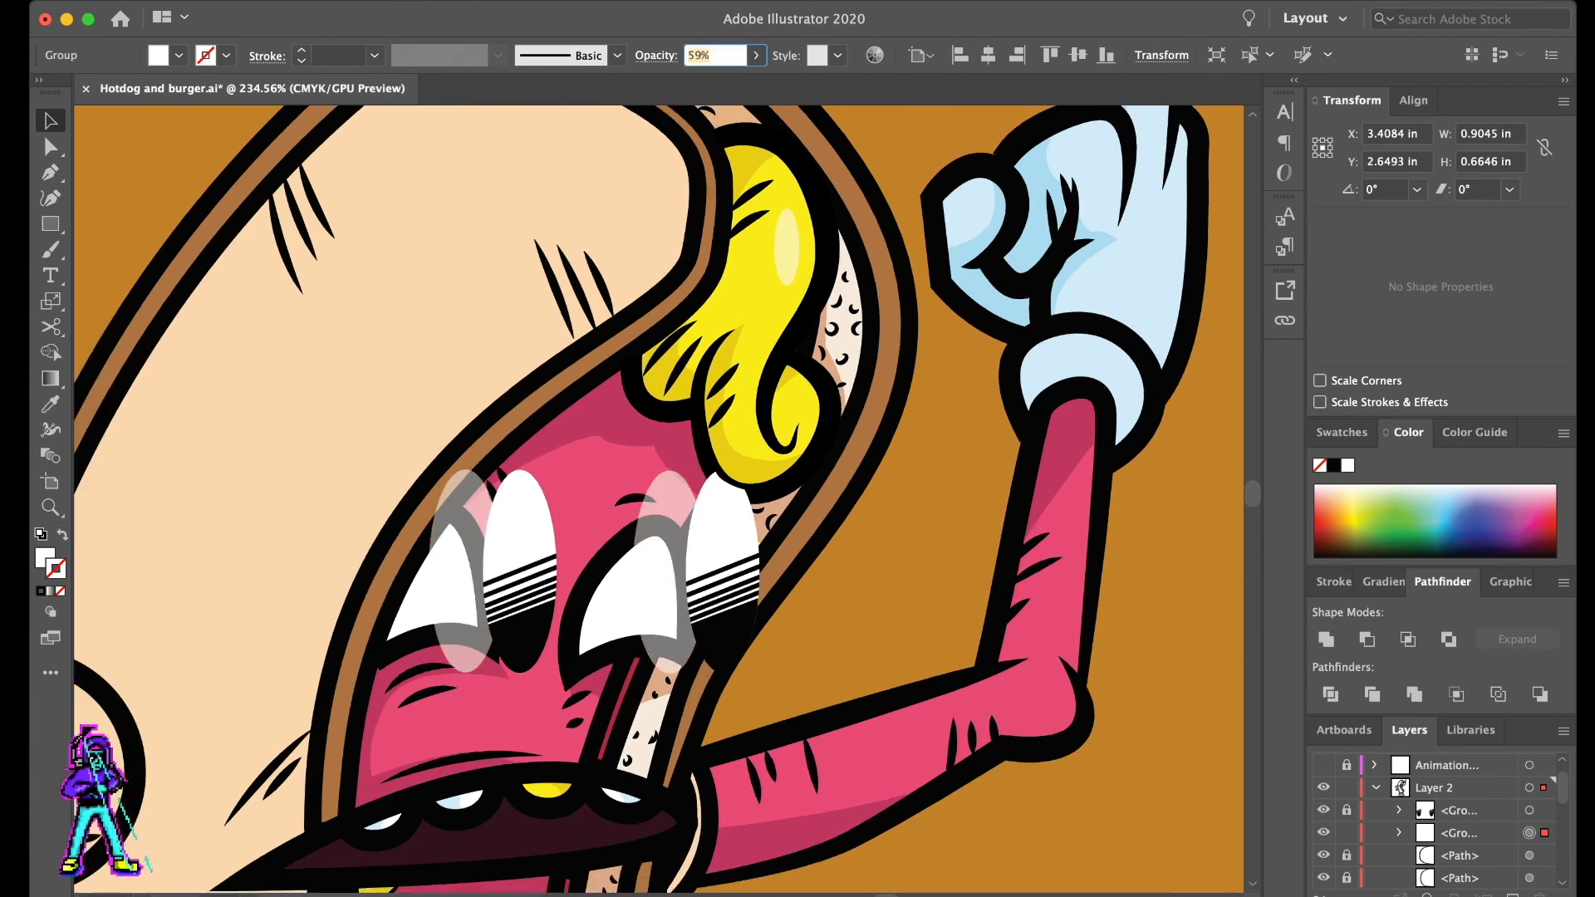
- Recolor the pair of ovals black to act as eye shading, lower their opacity further and deselect them
left_click_drag(570, 498, 789, 507)
scroll(659, 498, "left", 10)
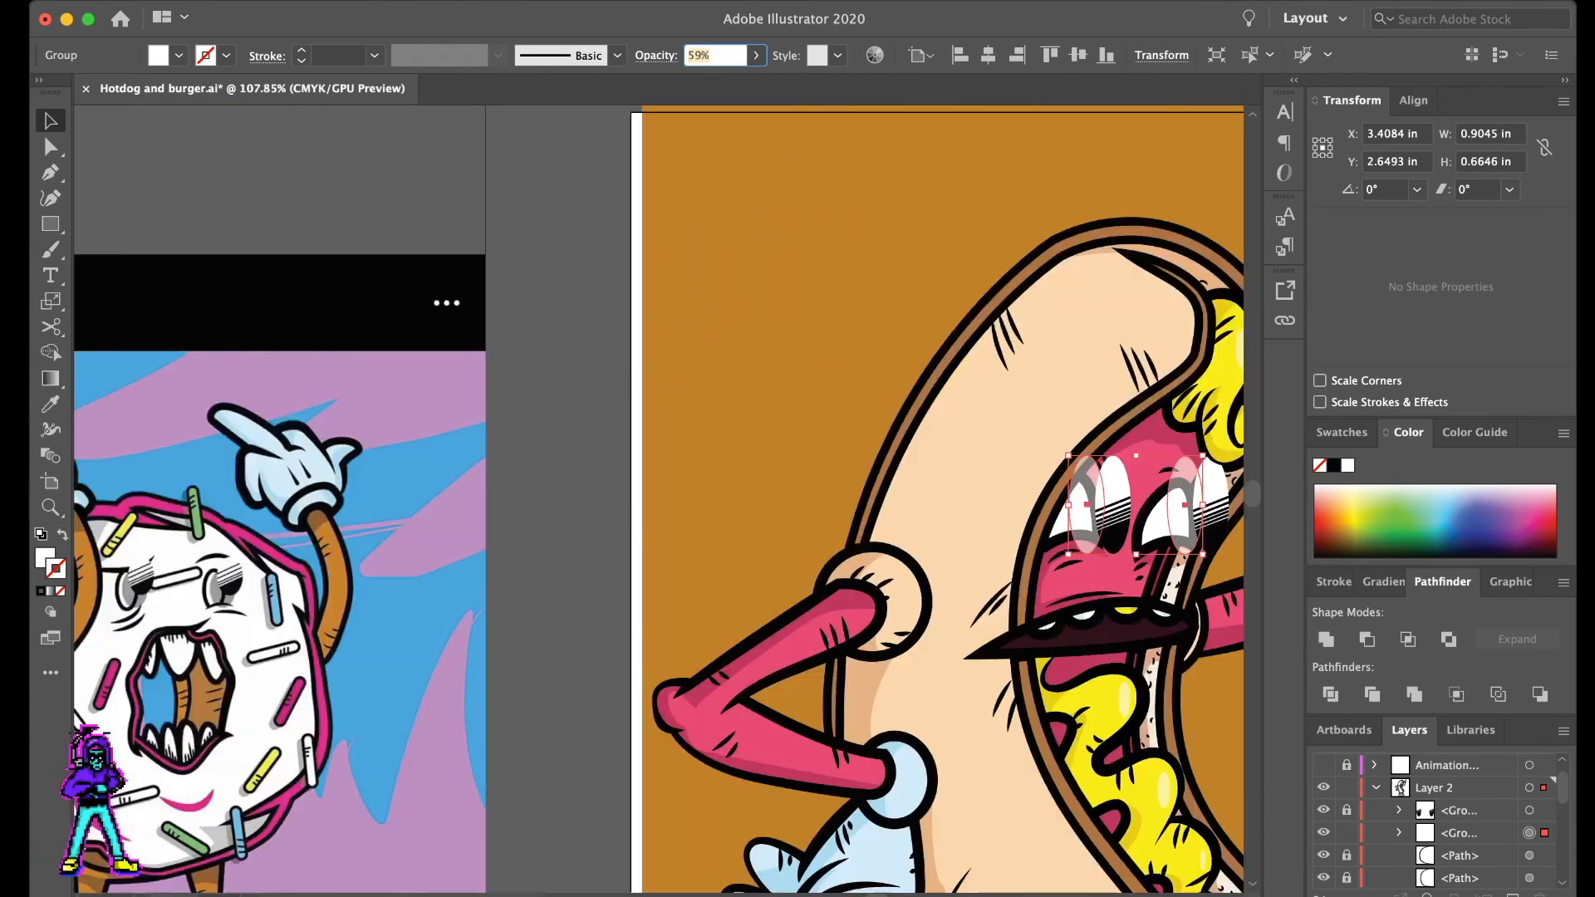
scroll(659, 498, "right", 2)
scroll(658, 498, "right", 10)
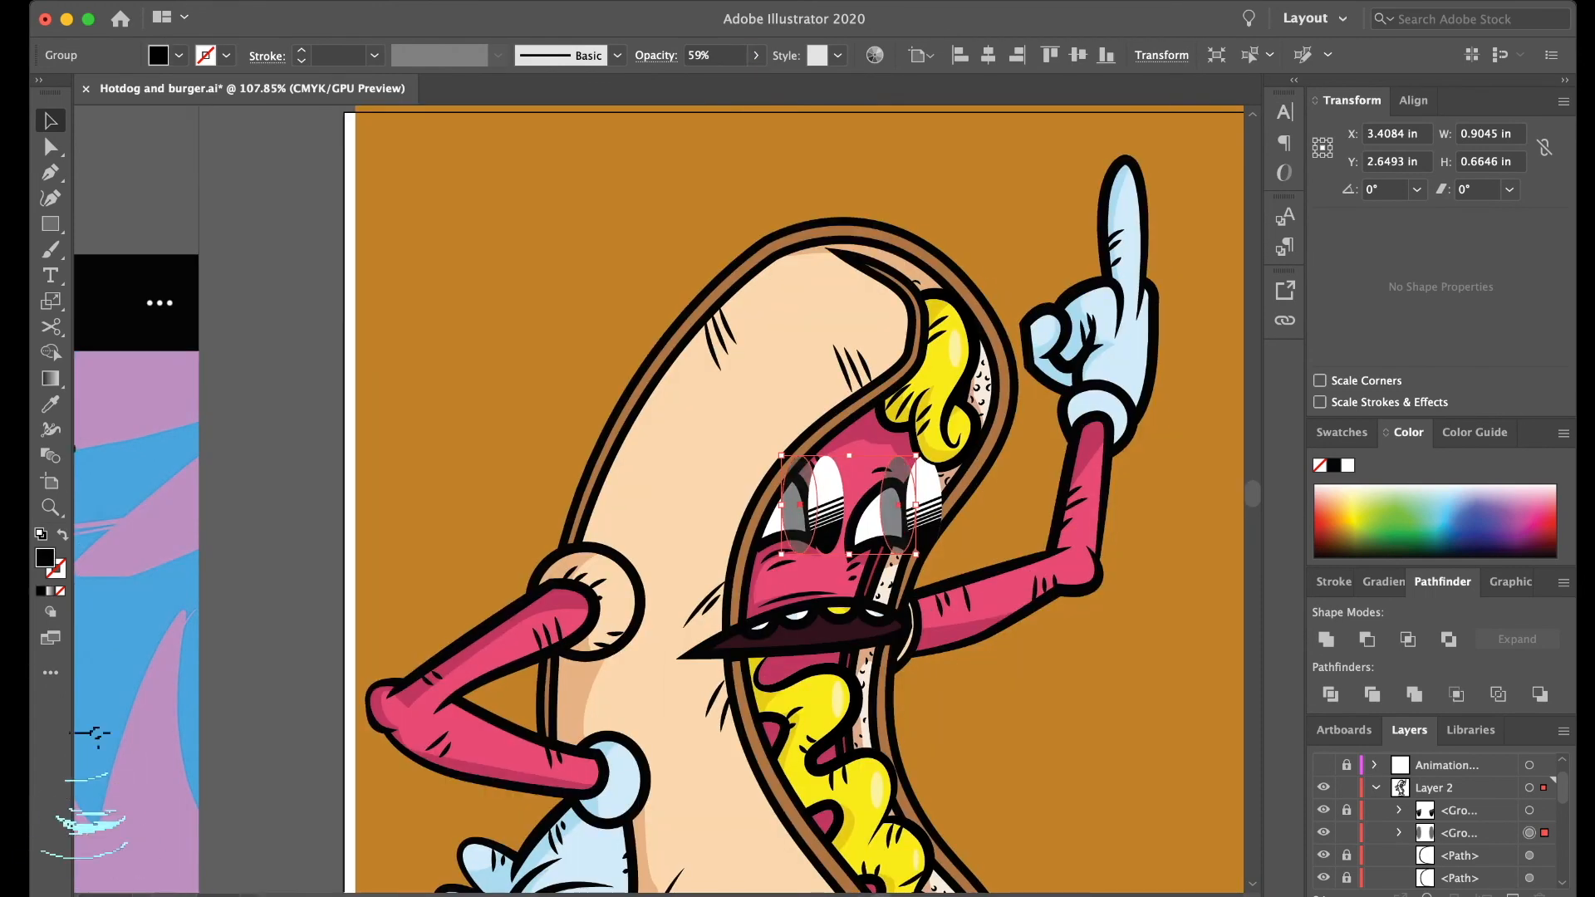
left_click_drag(716, 78, 696, 78)
left_click(633, 326)
scroll(633, 326, "down", 5)
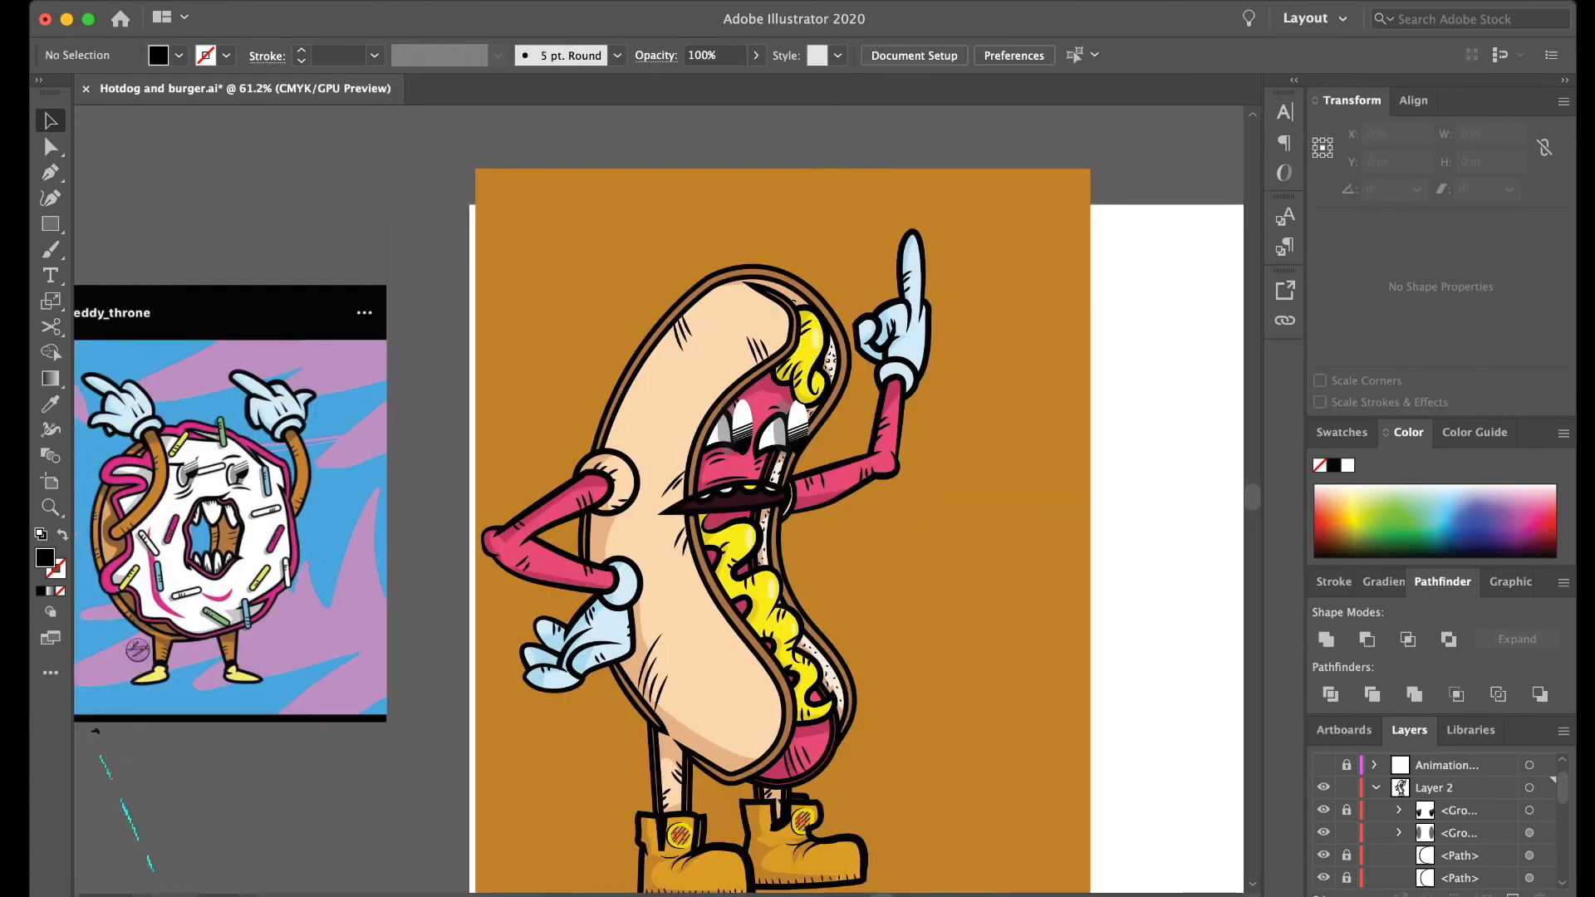
- Undo the last opacity changes on the eye shading ovals, deselect them and check the whole character
scroll(654, 432, "up", 3)
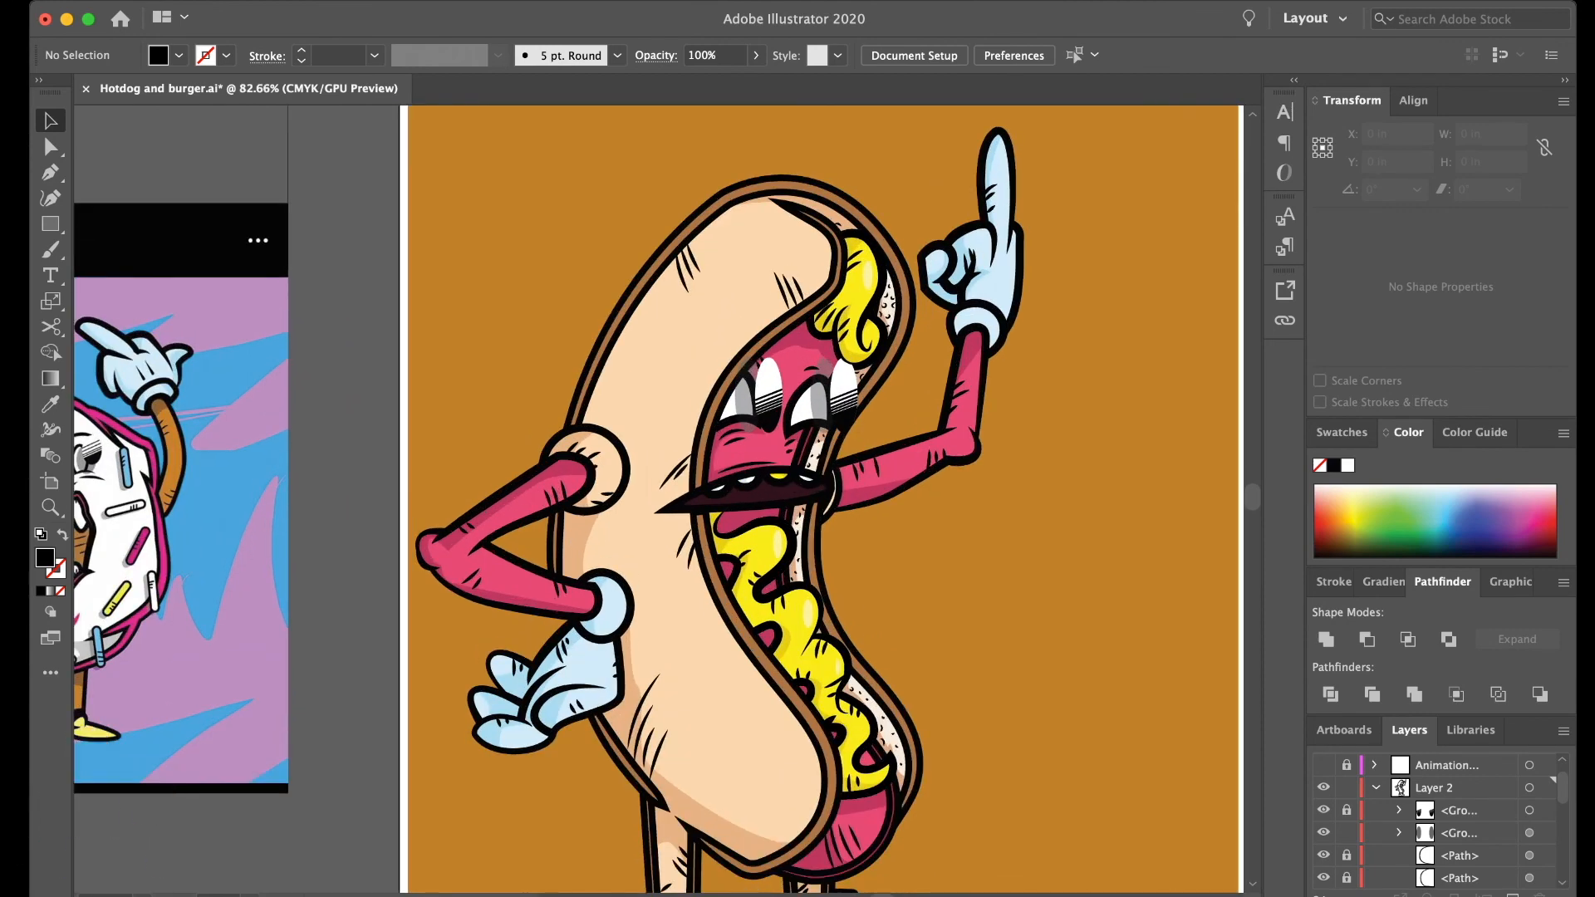
key("super+z")
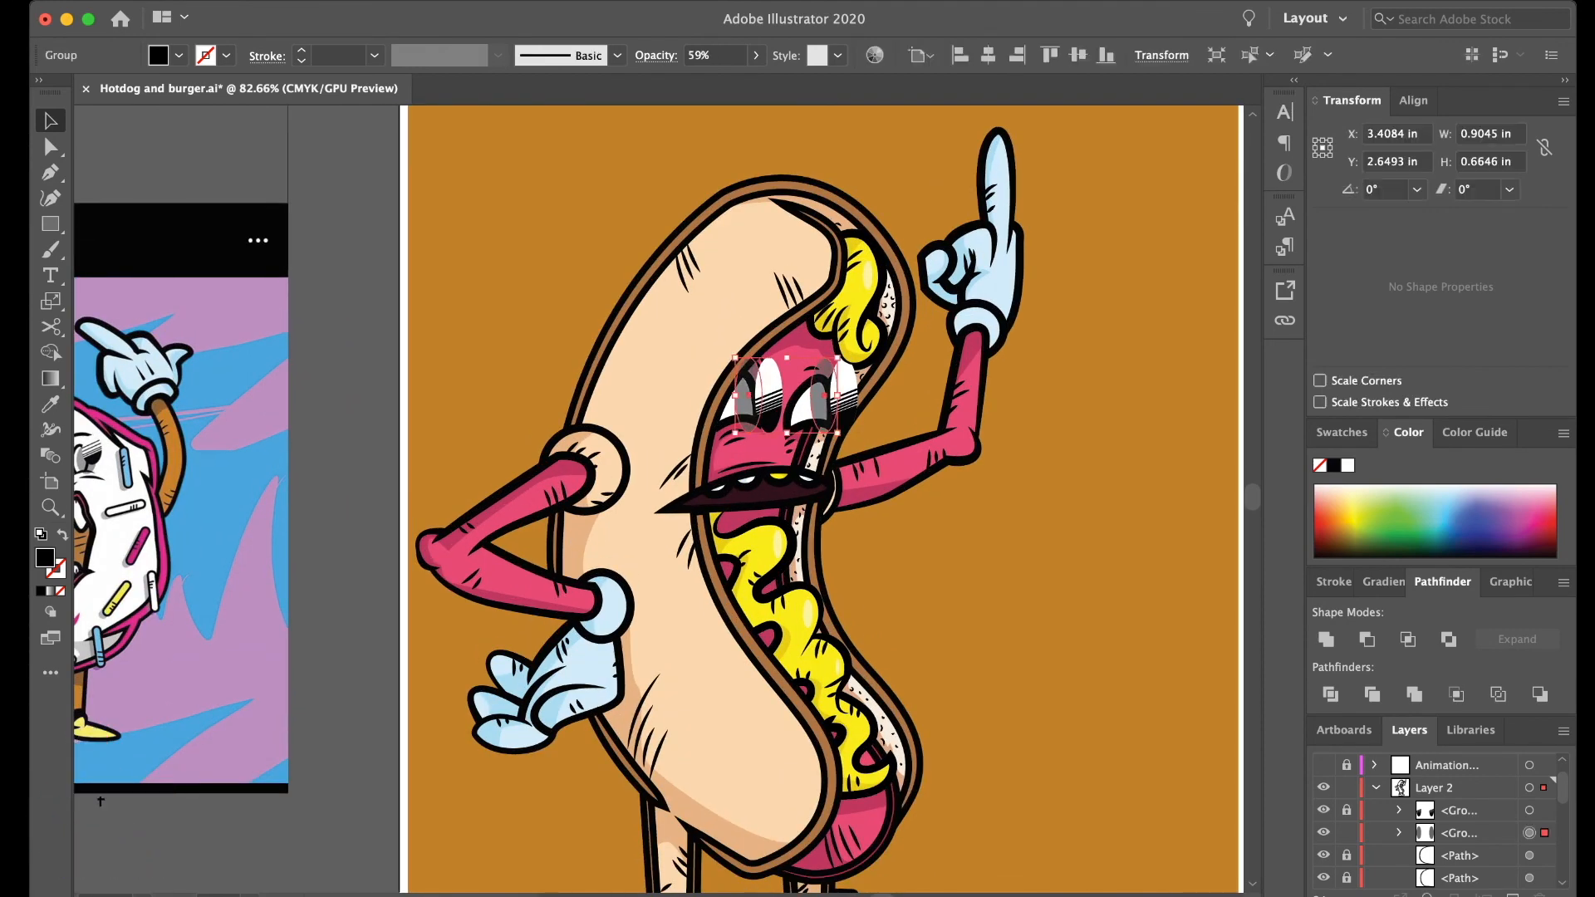
key("super+z")
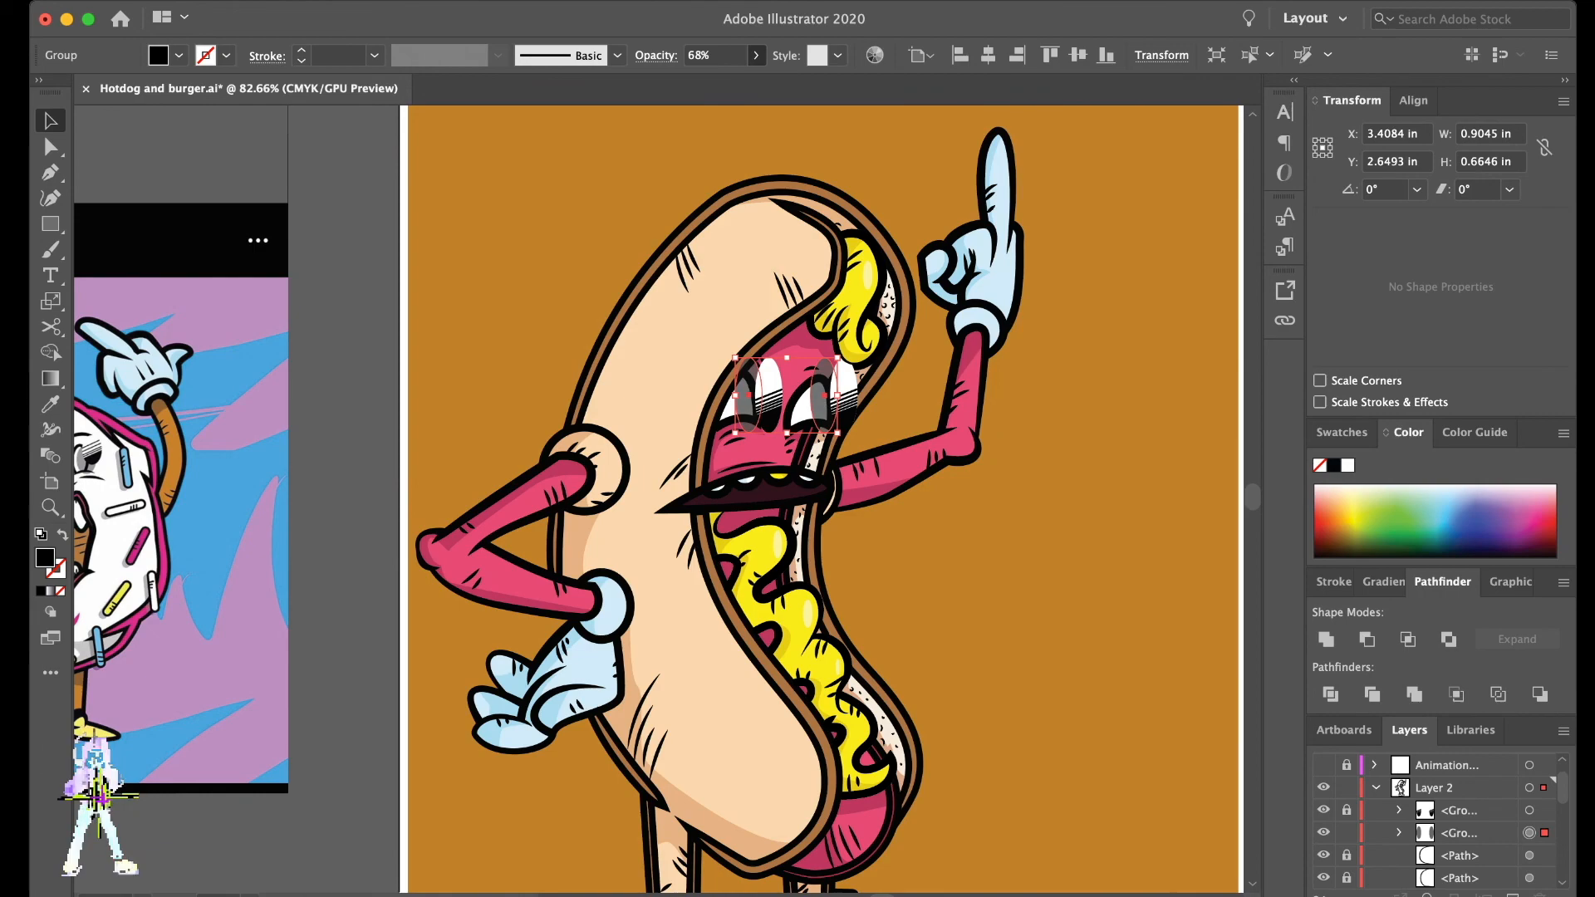
key("super+z")
left_click(913, 420)
scroll(914, 419, "down", 3)
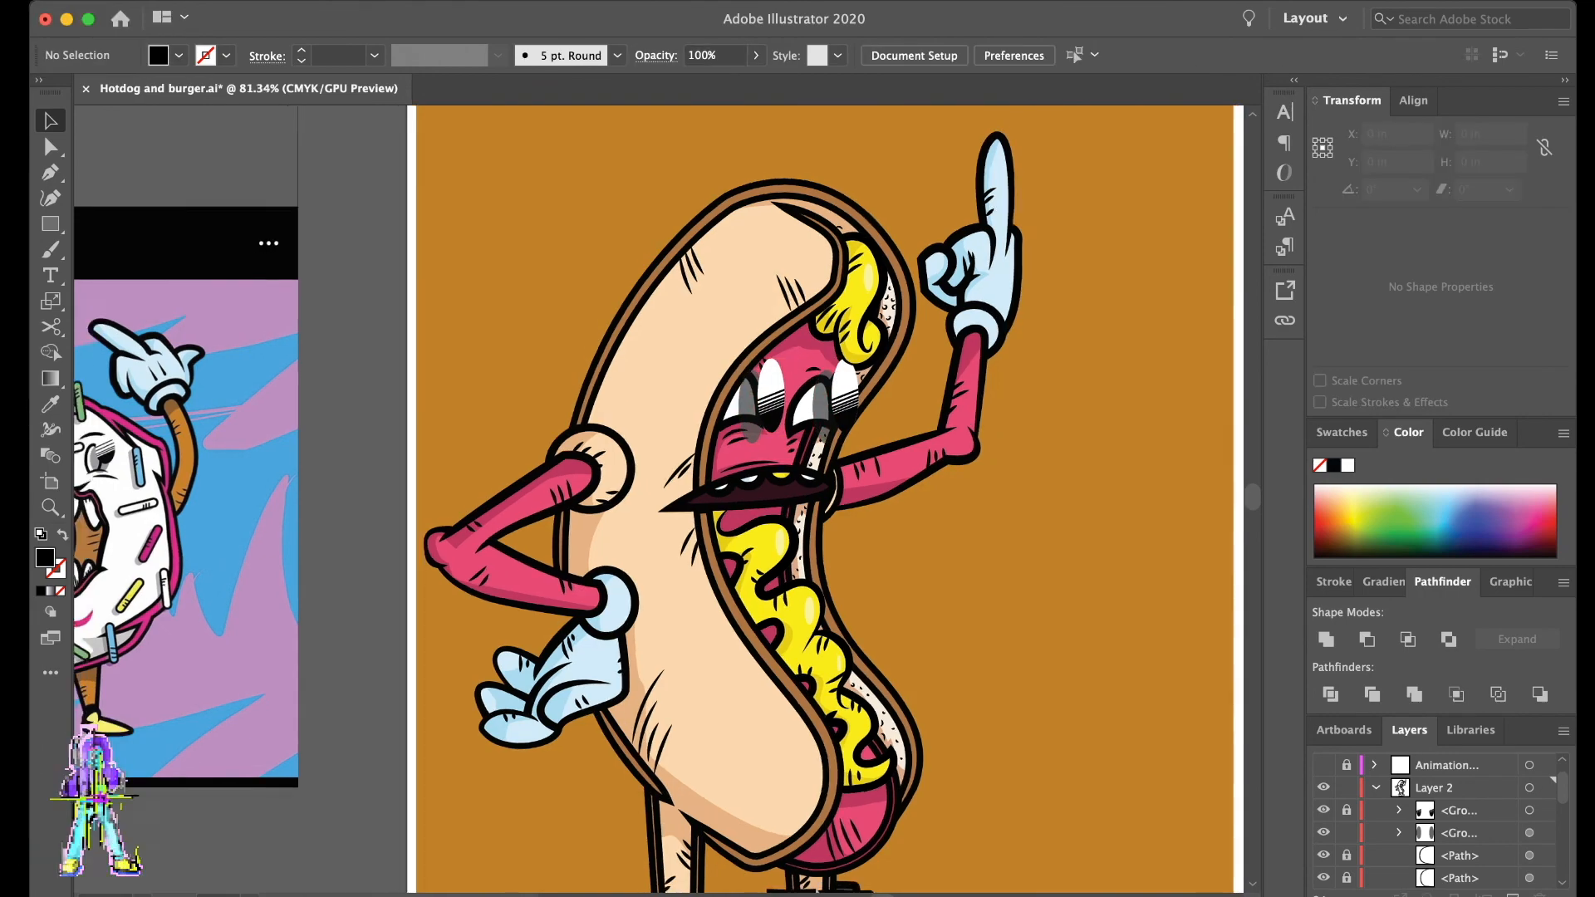
scroll(913, 420, "right", 1)
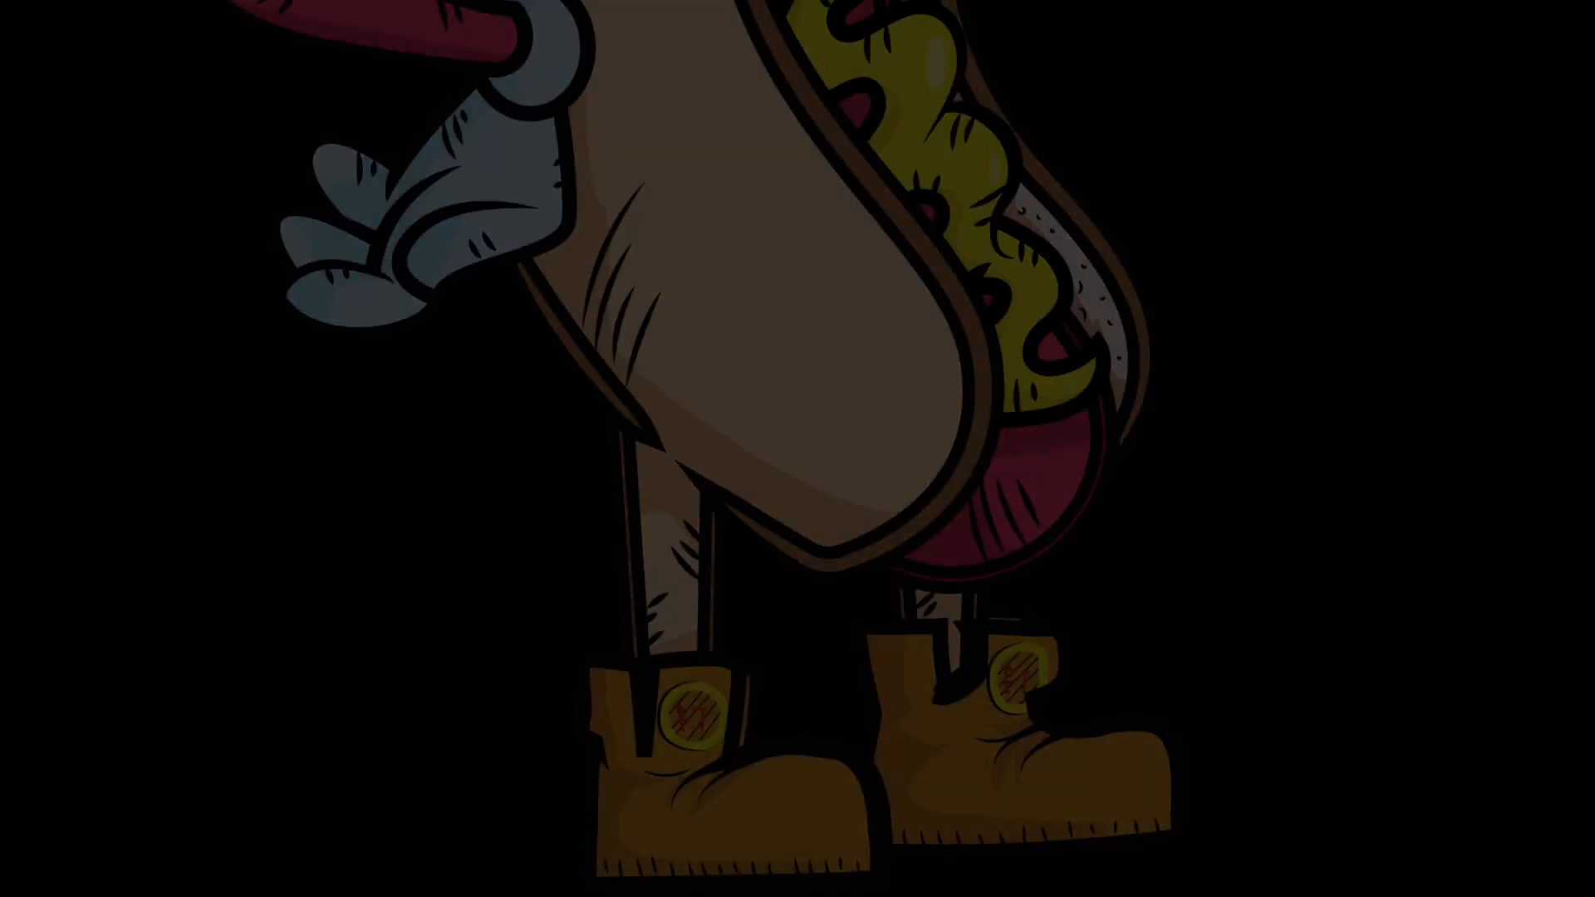